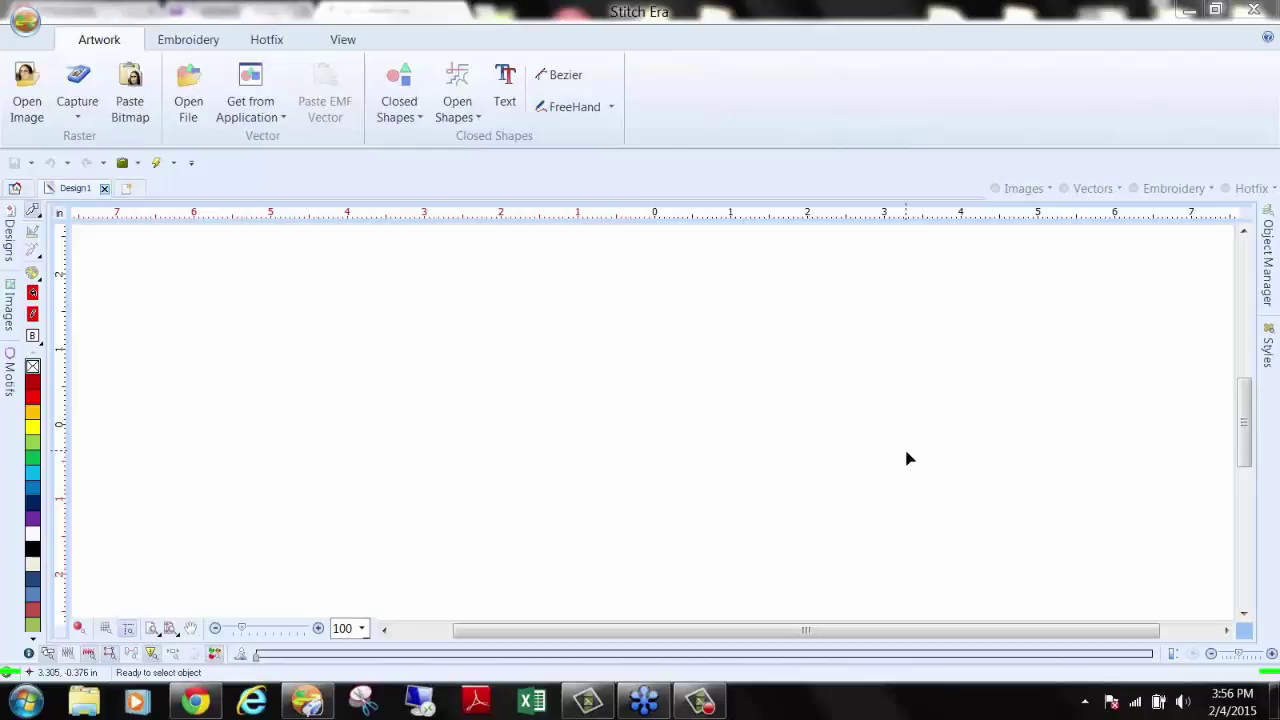
# Step: Place two 2.0 mm manual hotfix stones side by side on the blank design and finish manual placement
pyautogui.click(263, 42)
pyautogui.click(220, 85)
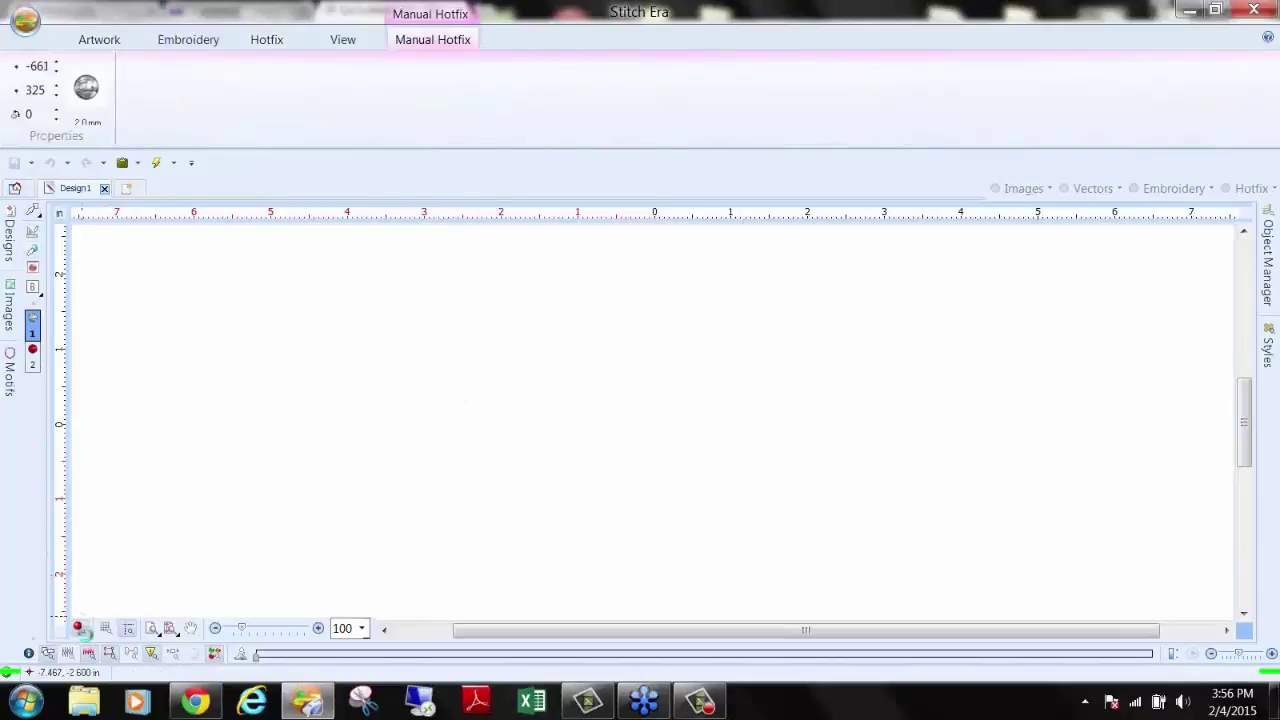
pyautogui.click(465, 390)
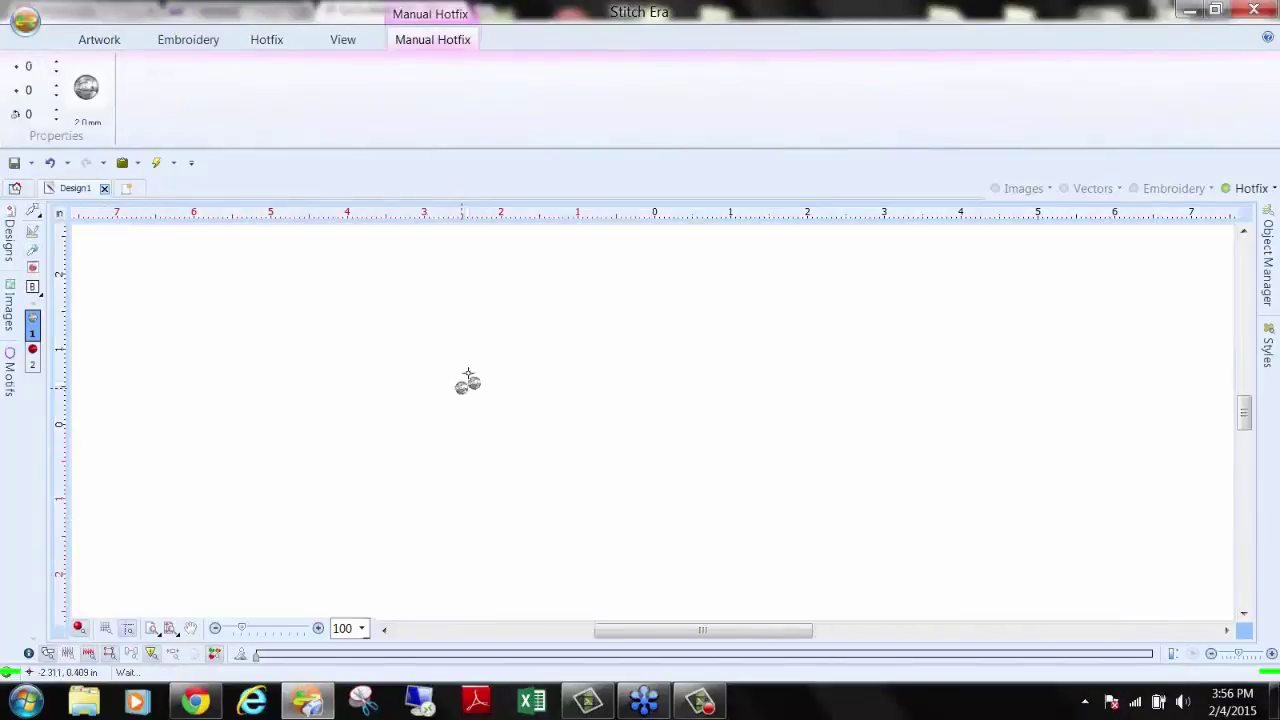
pyautogui.scroll(3, 488, 402)
pyautogui.click(550, 395)
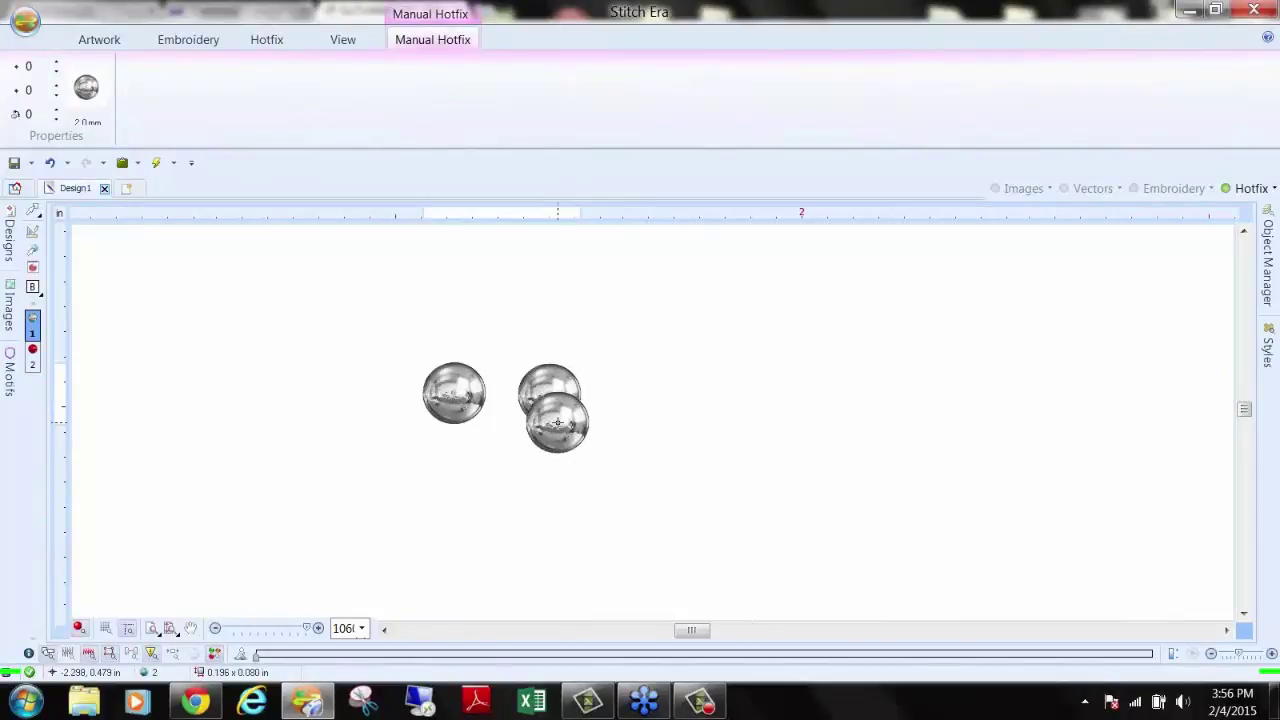
pyautogui.click(541, 418)
pyautogui.click(32, 210)
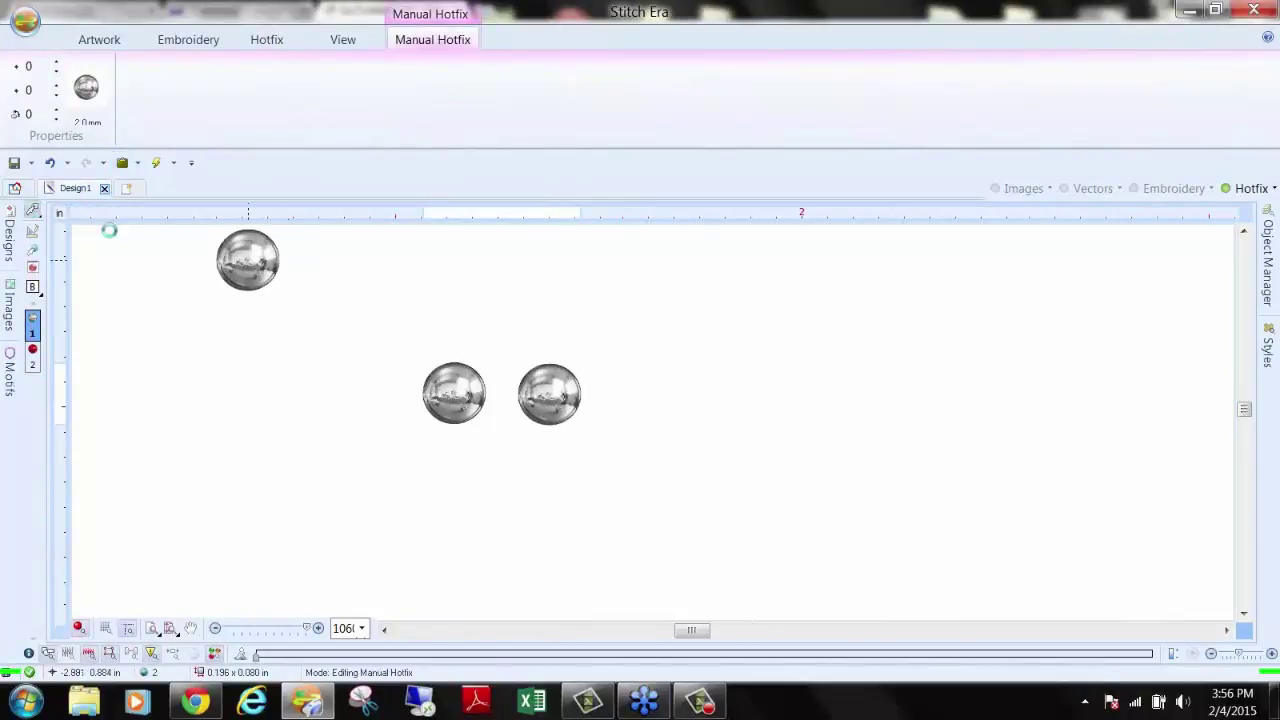
pyautogui.click(490, 369)
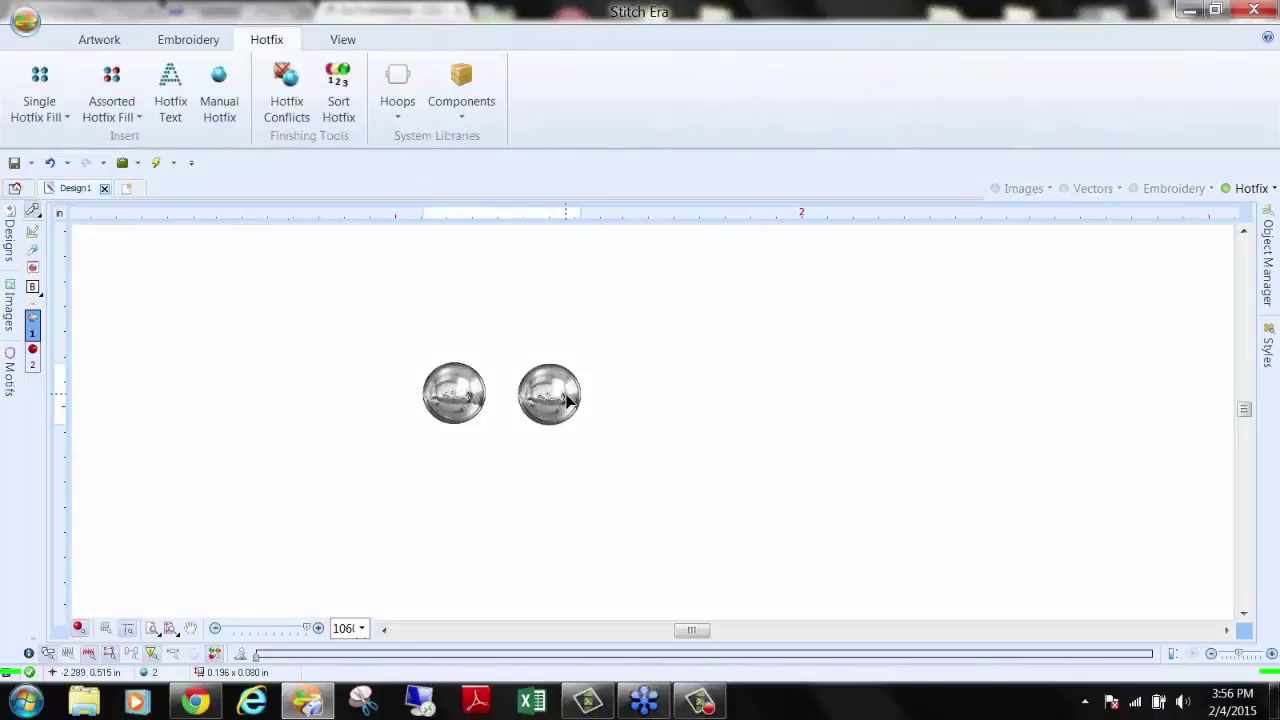
pyautogui.scroll(-2, 575, 405)
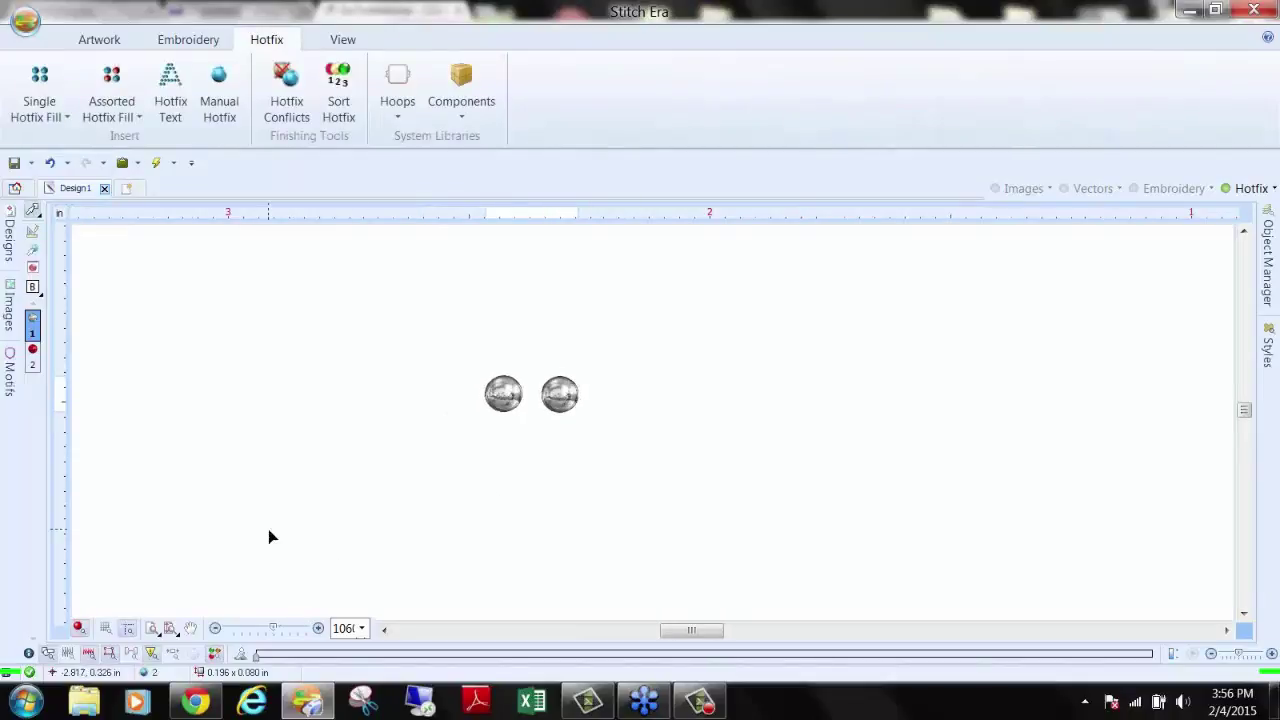
# Step: Open the Windows System Information utility from the accessory system tools
pyautogui.click(86, 703)
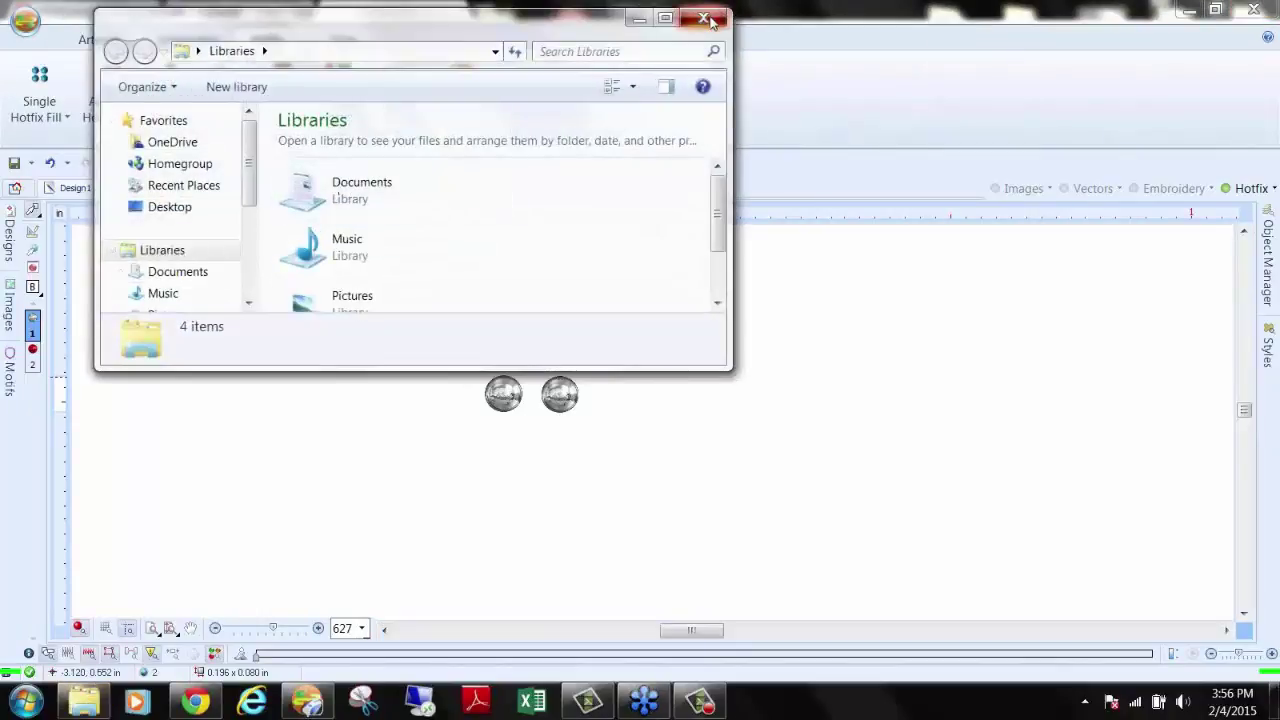
pyautogui.click(703, 18)
pyautogui.click(26, 703)
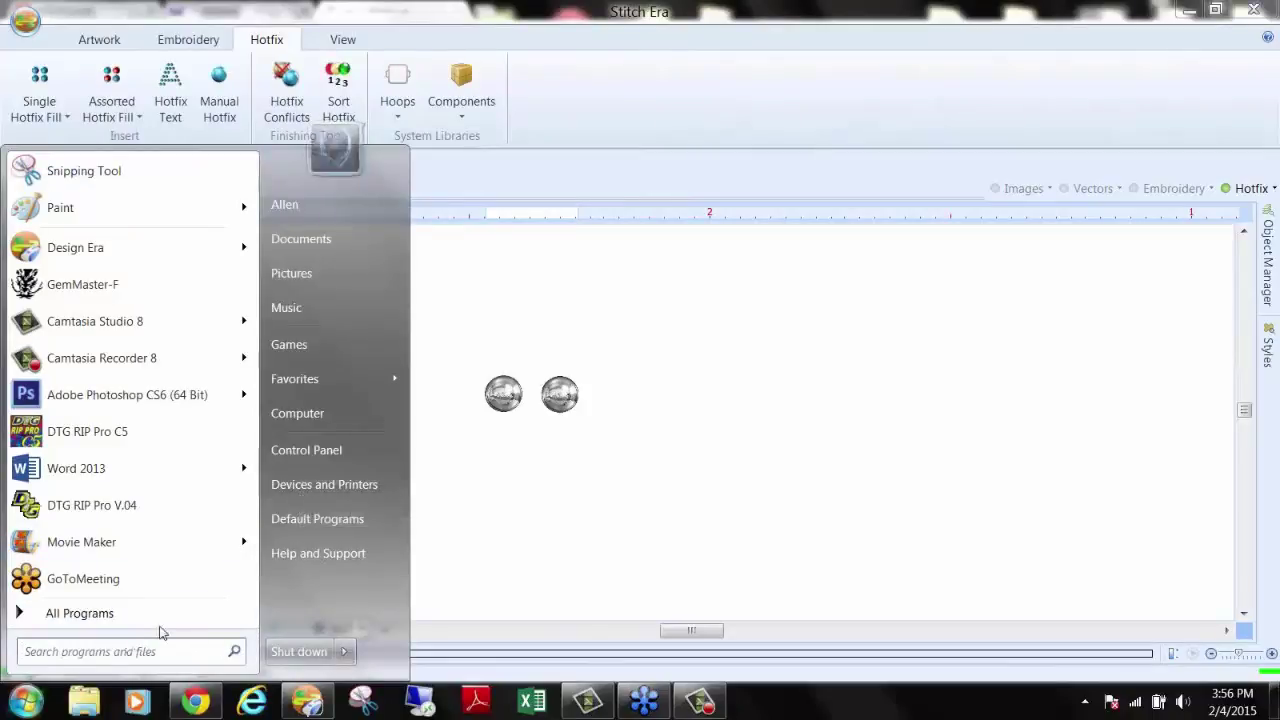
pyautogui.click(123, 617)
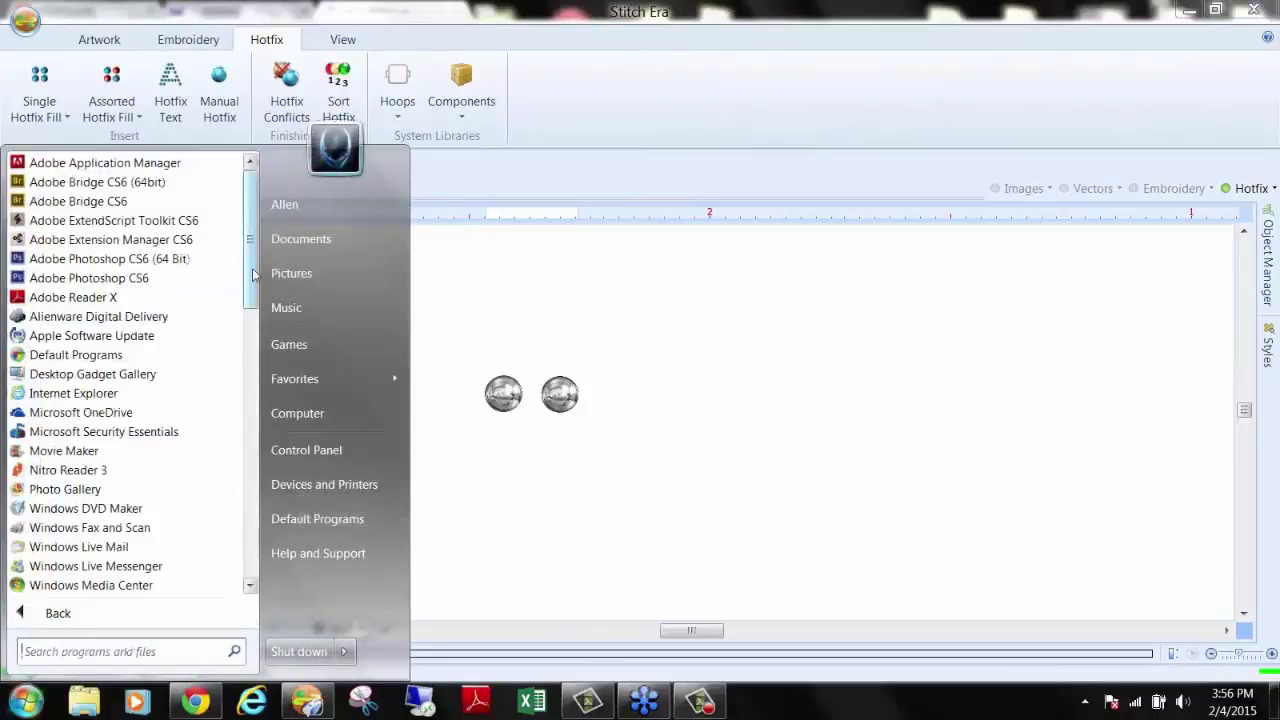
pyautogui.scroll(-5, 157, 427)
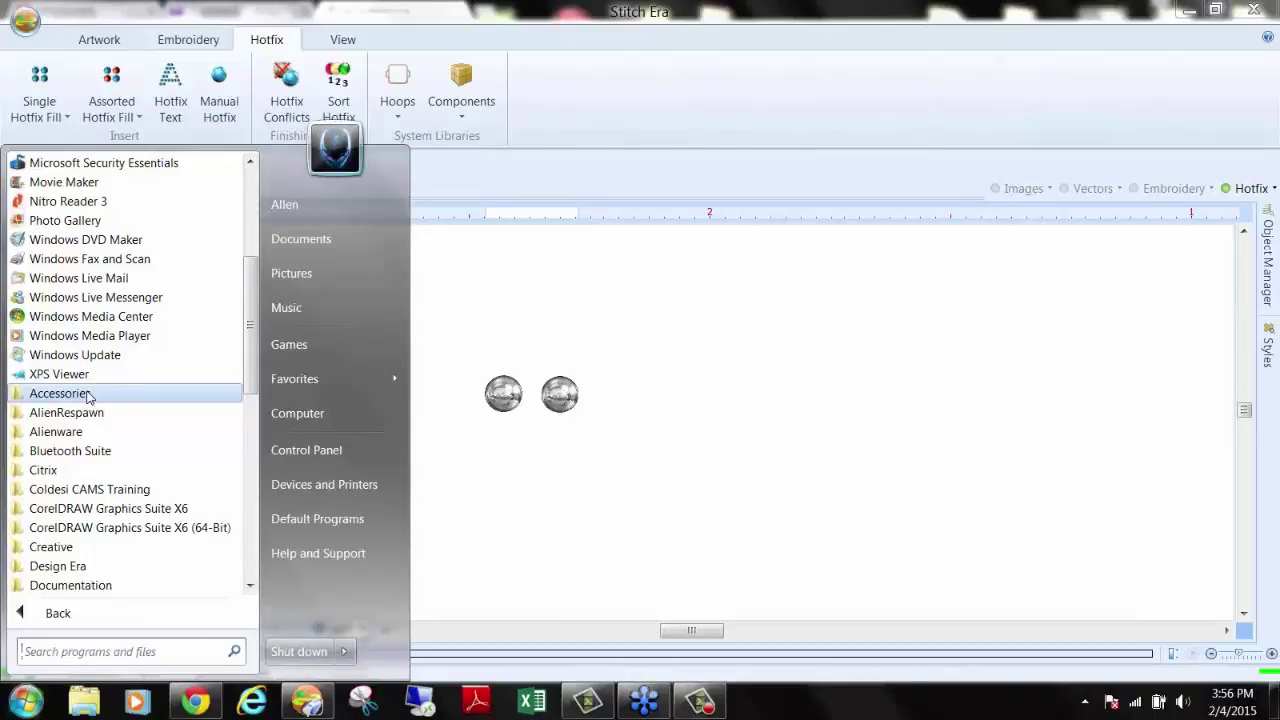
pyautogui.click(87, 397)
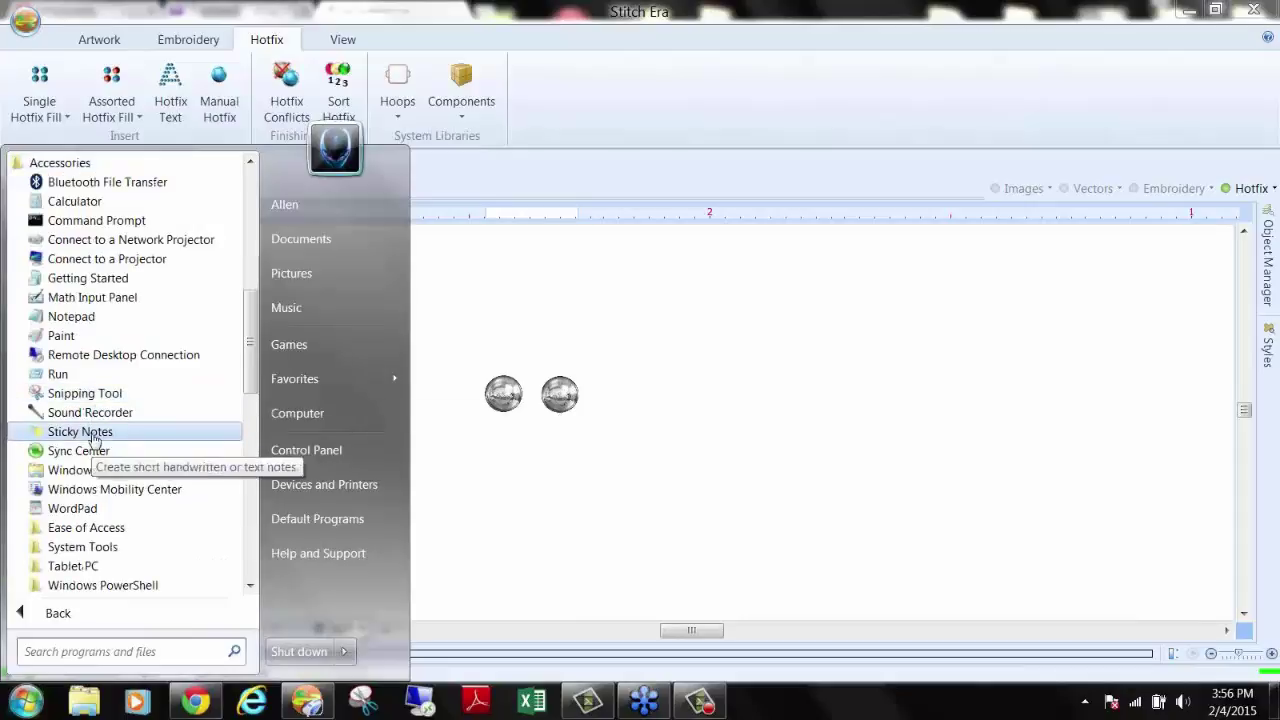
pyautogui.click(95, 546)
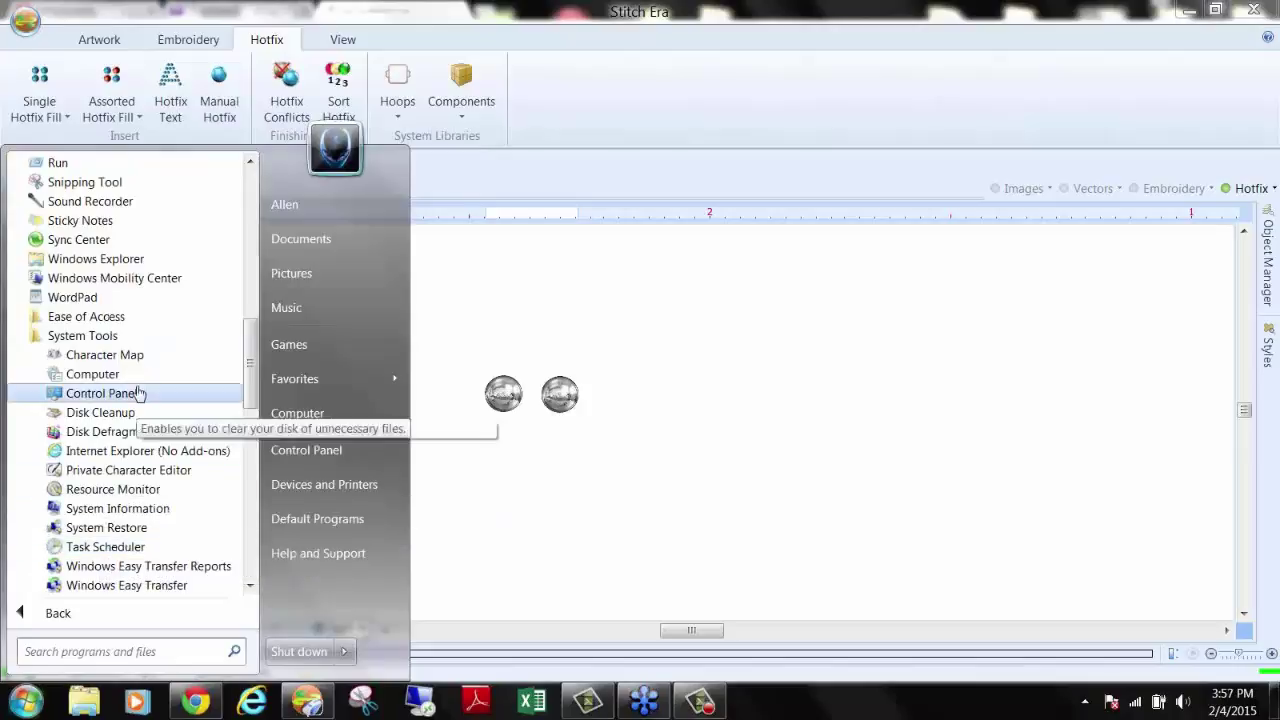
pyautogui.click(128, 510)
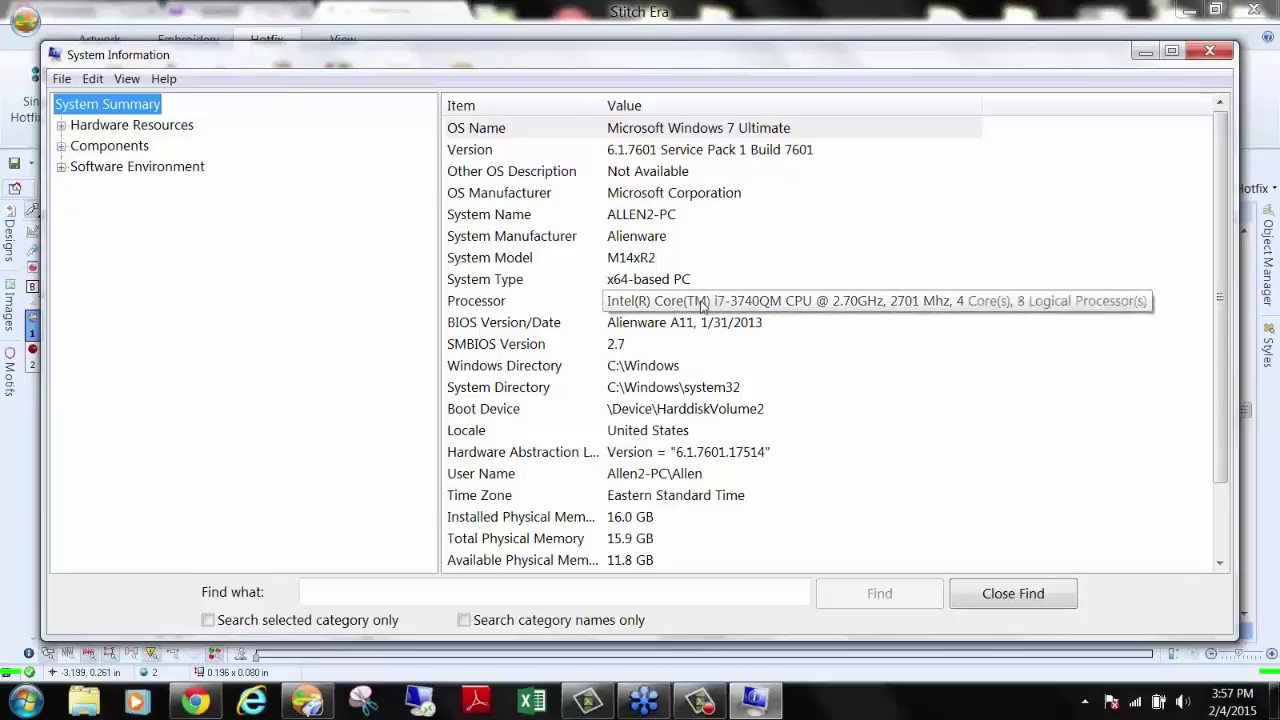
# Step: Check the processor and installed physical memory entries in the system summary
pyautogui.click(731, 300)
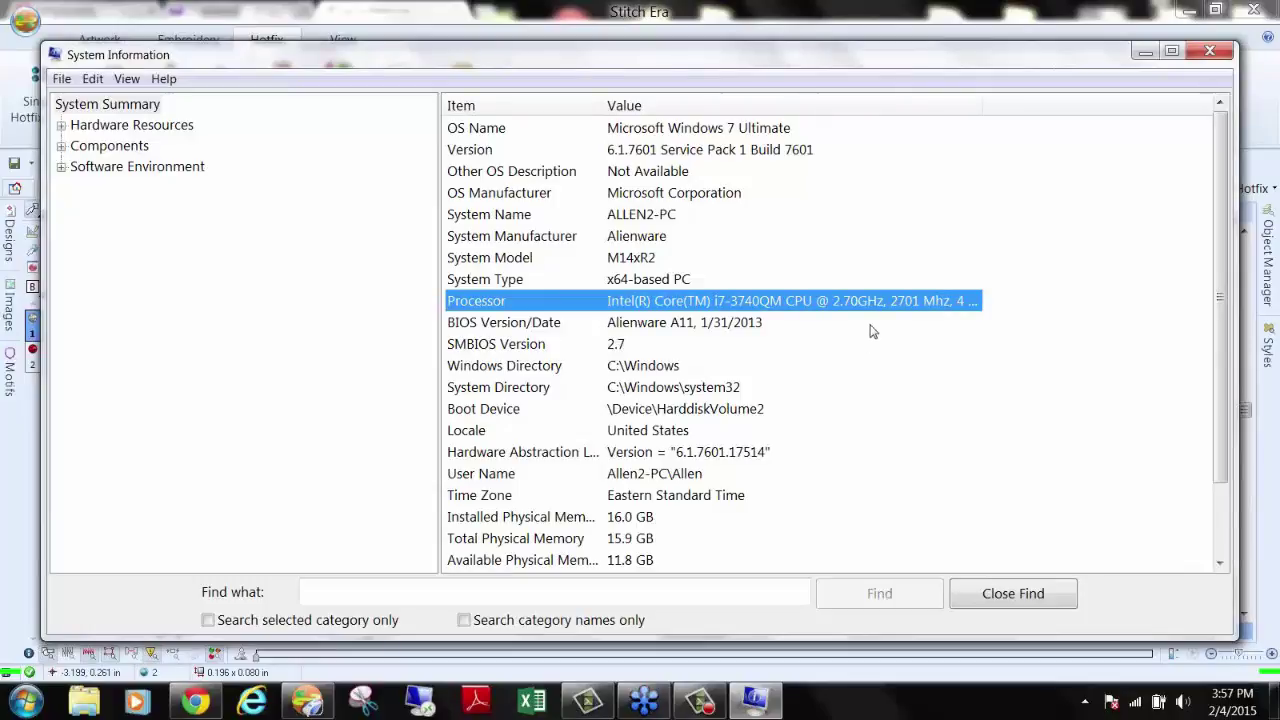
pyautogui.scroll(-1, 869, 371)
pyautogui.click(508, 460)
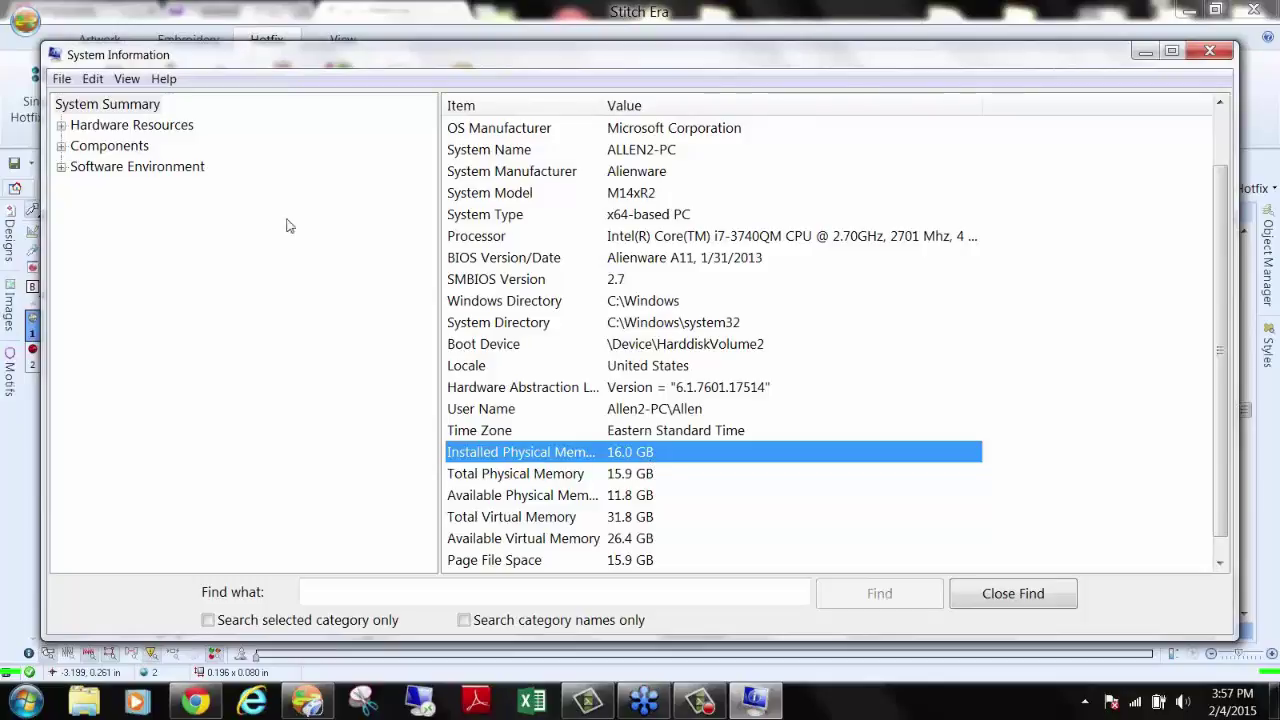
# Step: Examine the display component details, including the adapter RAM and the names of both graphics adapters
pyautogui.click(62, 147)
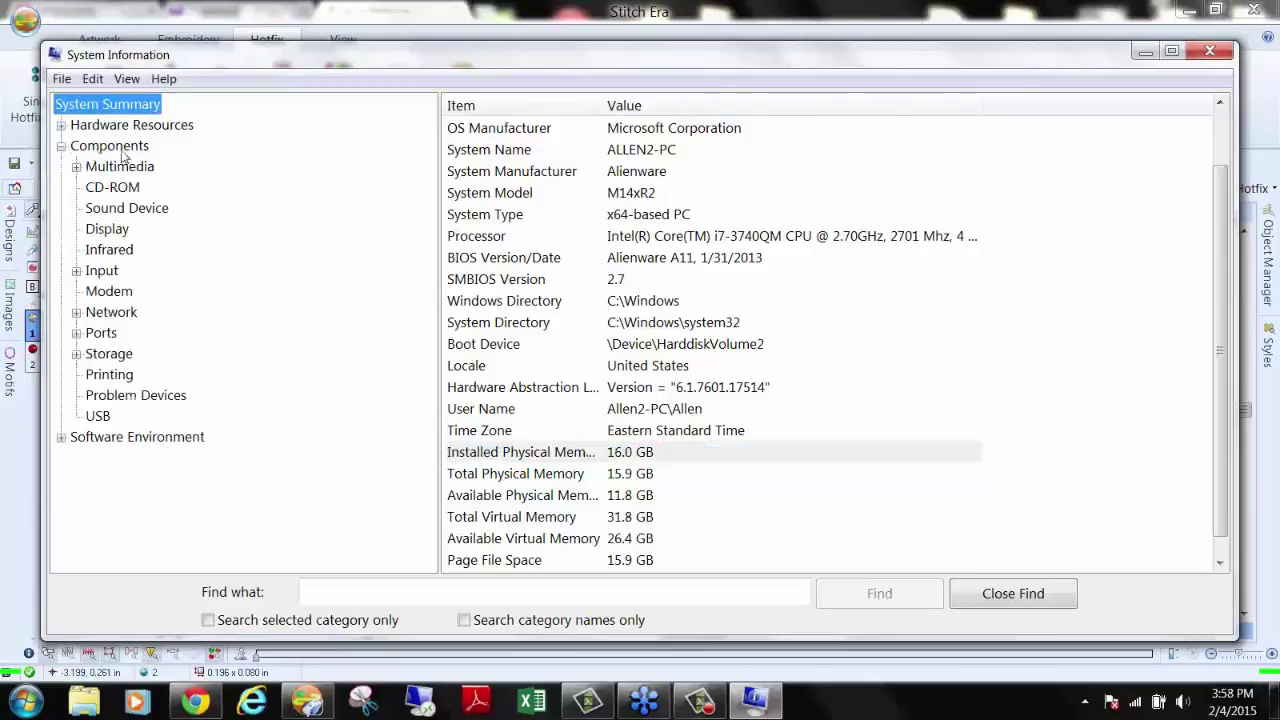
pyautogui.click(108, 231)
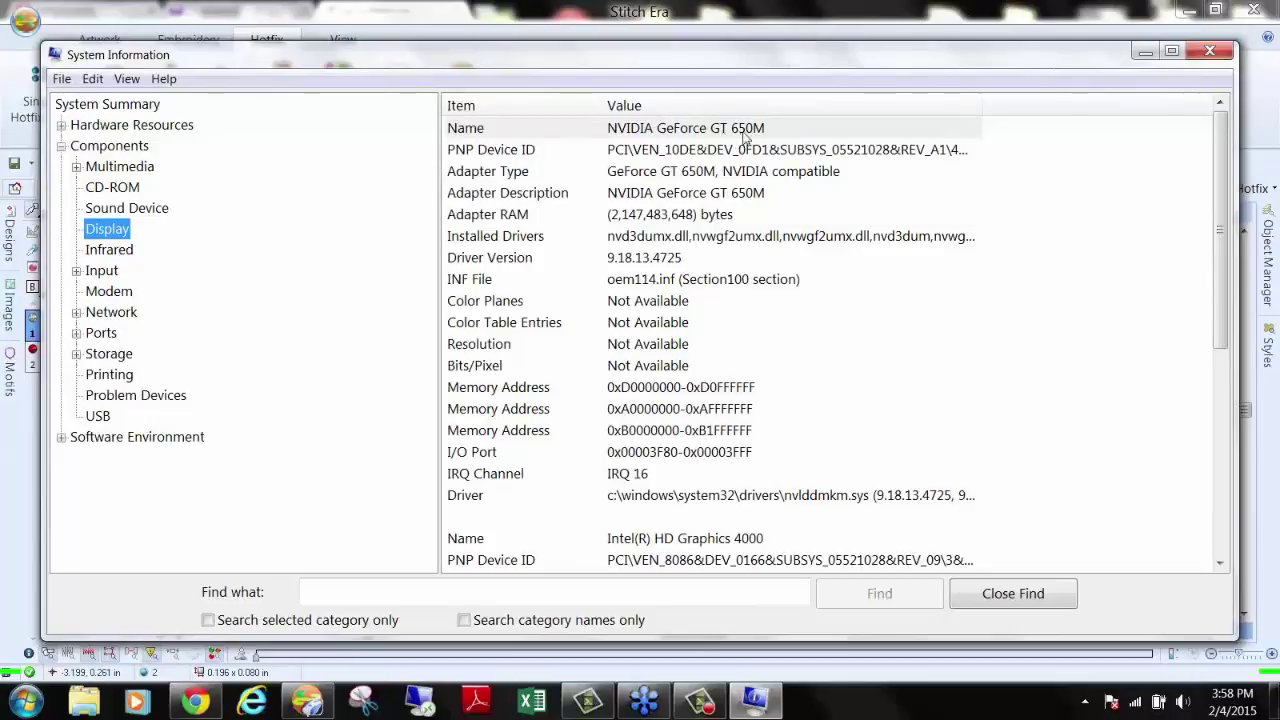
pyautogui.click(648, 220)
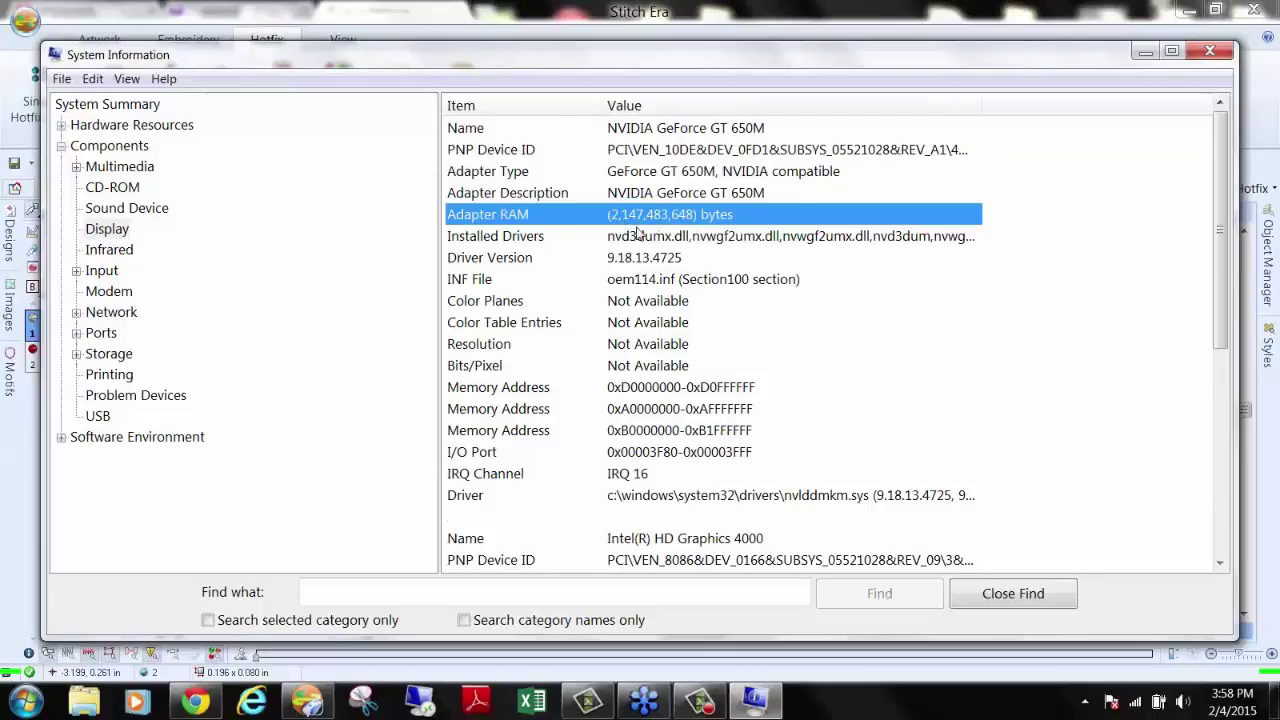
pyautogui.scroll(-6, 648, 278)
pyautogui.click(642, 151)
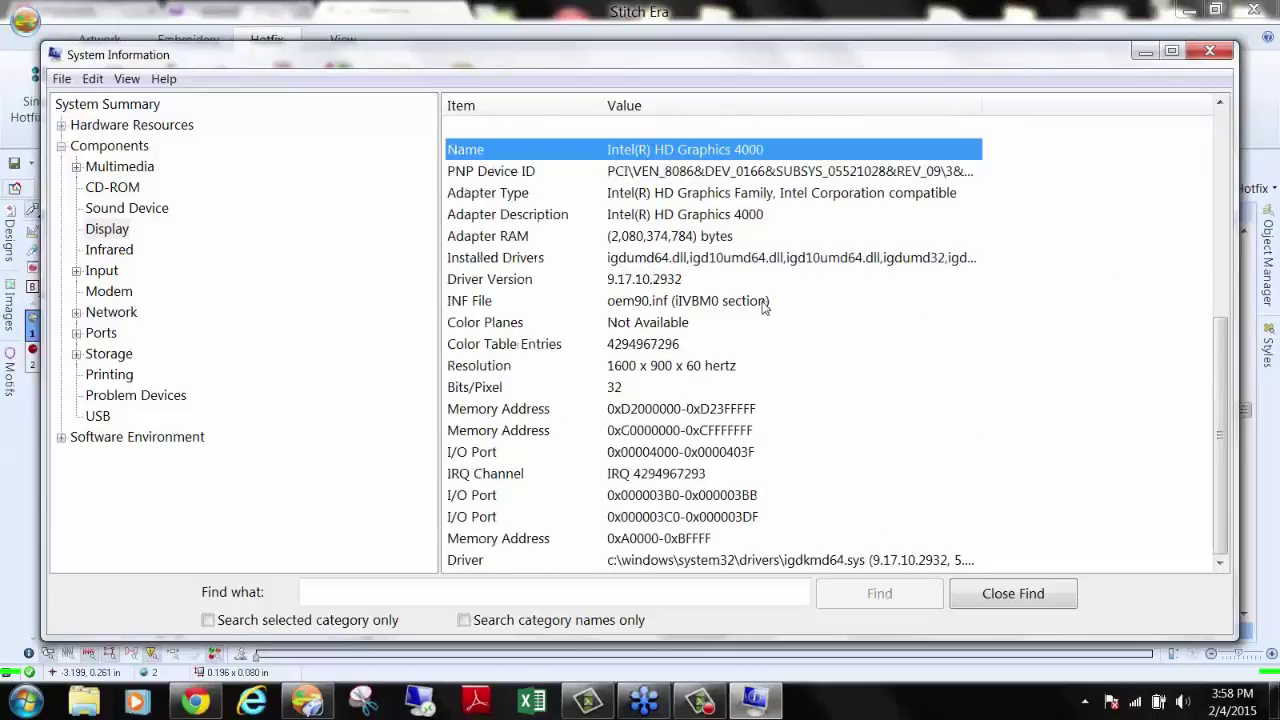
pyautogui.scroll(5, 766, 307)
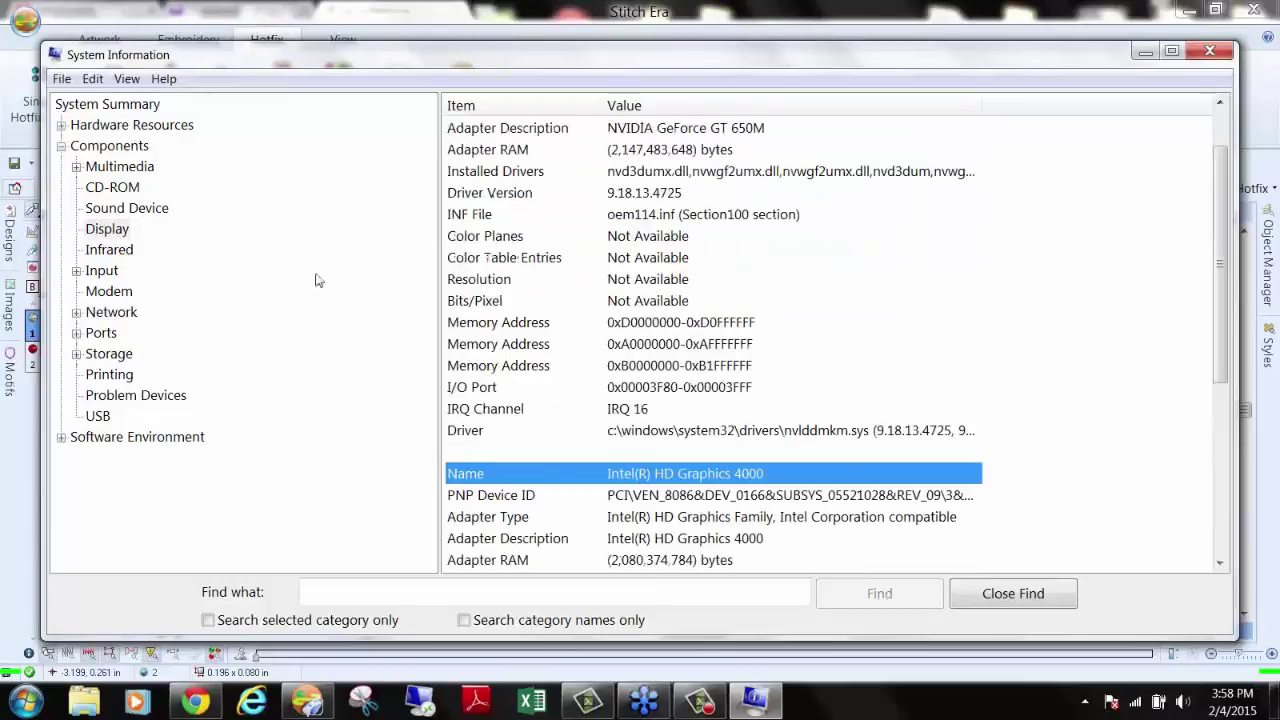
# Step: Return to the system summary, review the installed physical memory again, and close System Information
pyautogui.click(90, 109)
pyautogui.click(651, 517)
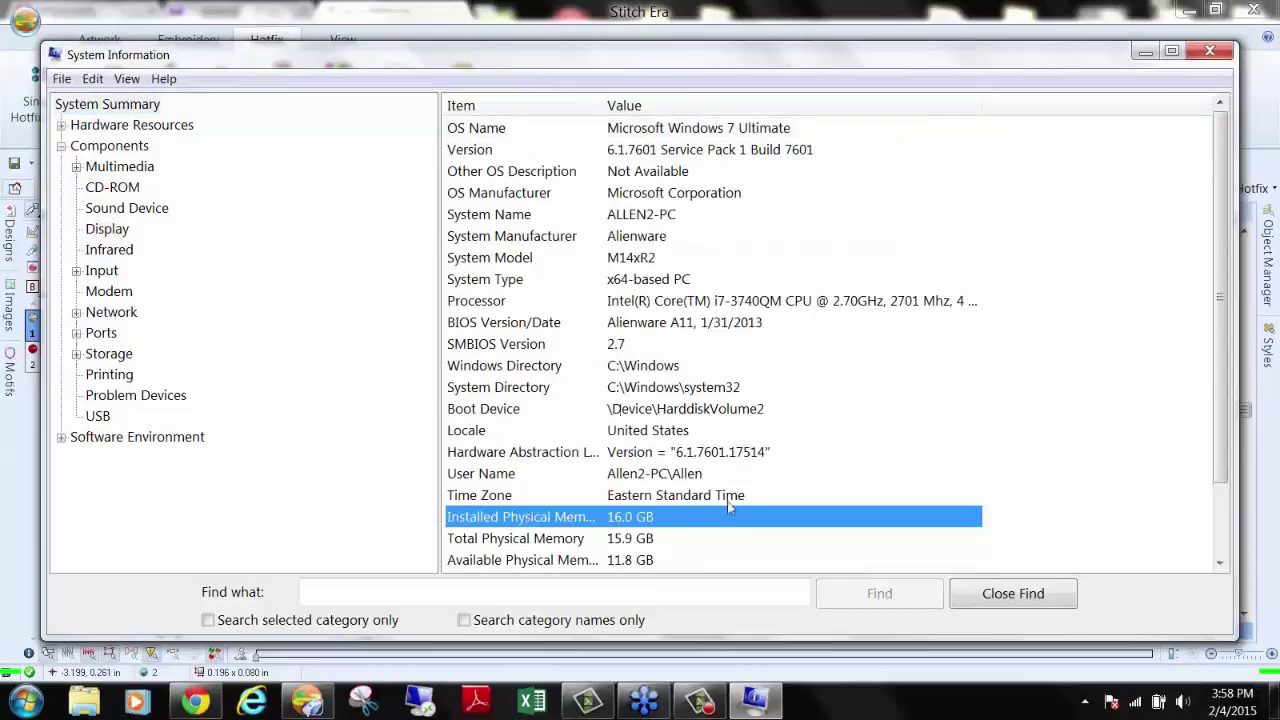
pyautogui.scroll(-1, 756, 482)
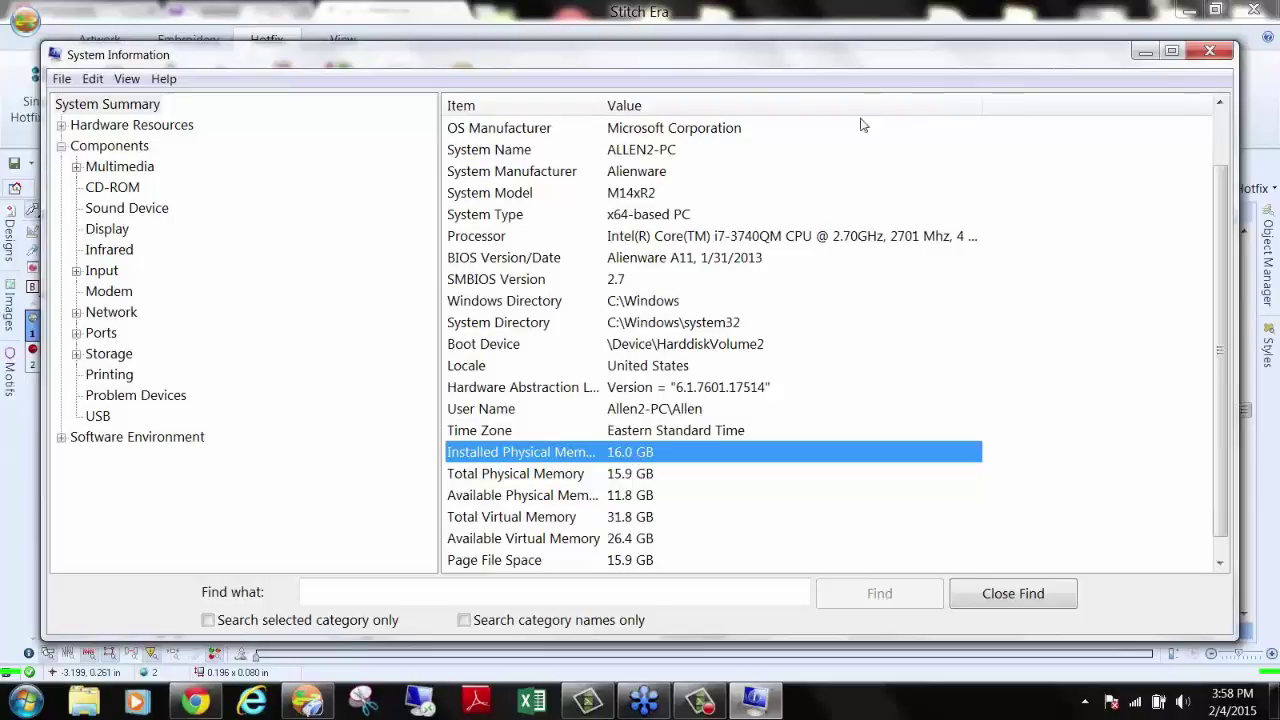
pyautogui.moveTo(865, 66); pyautogui.dragTo(595, 144)
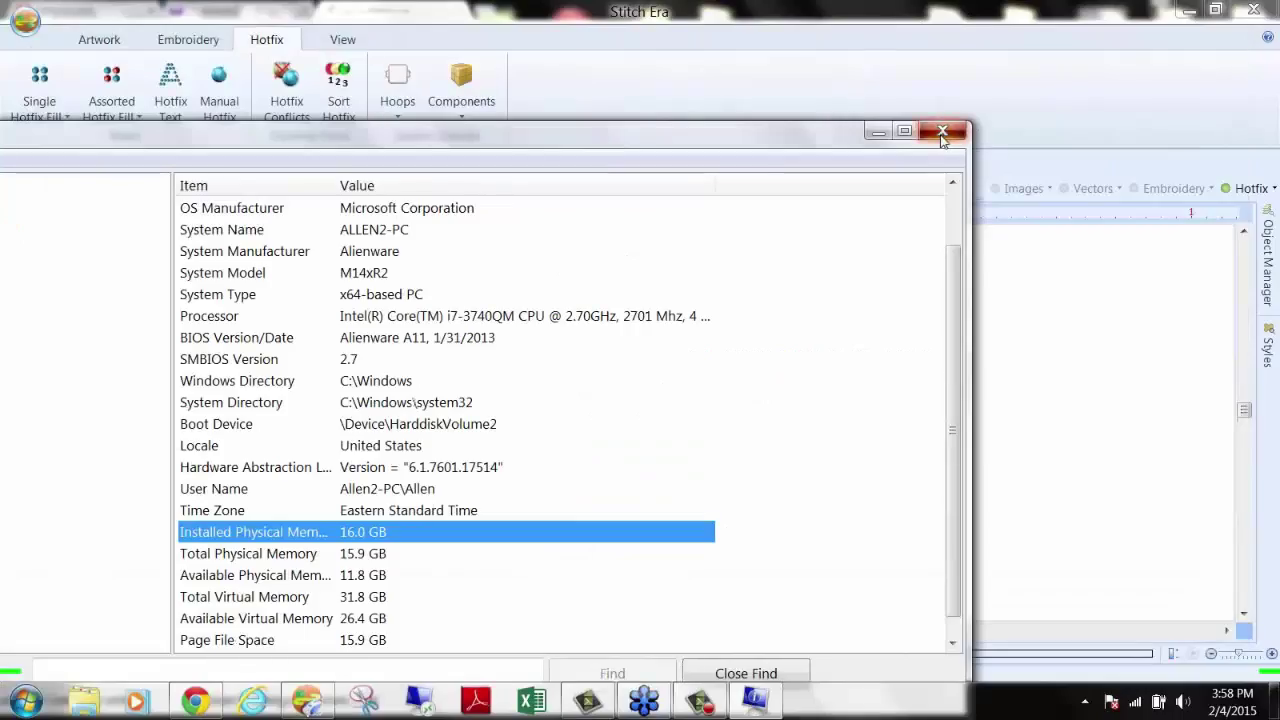
pyautogui.click(940, 129)
# Step: Select both hotfix stones in the design and delete them
pyautogui.moveTo(411, 335); pyautogui.dragTo(655, 473)
pyautogui.press('Delete')
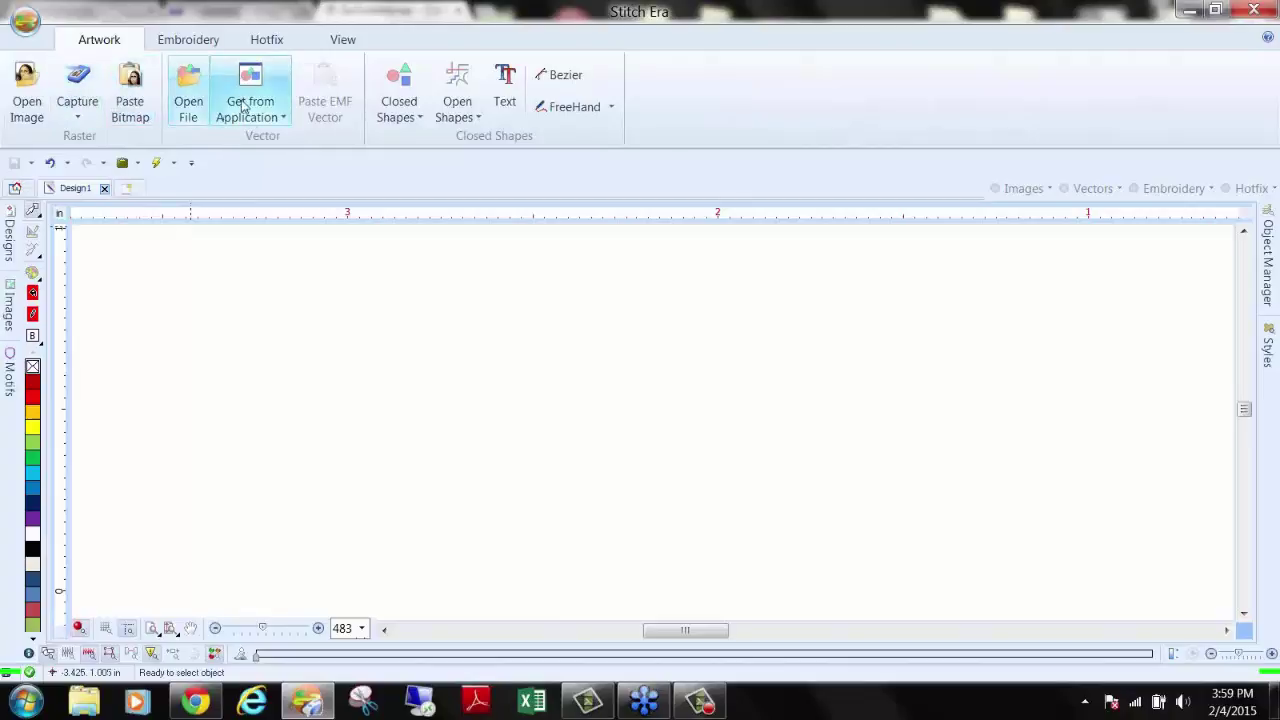
pyautogui.click(190, 104)
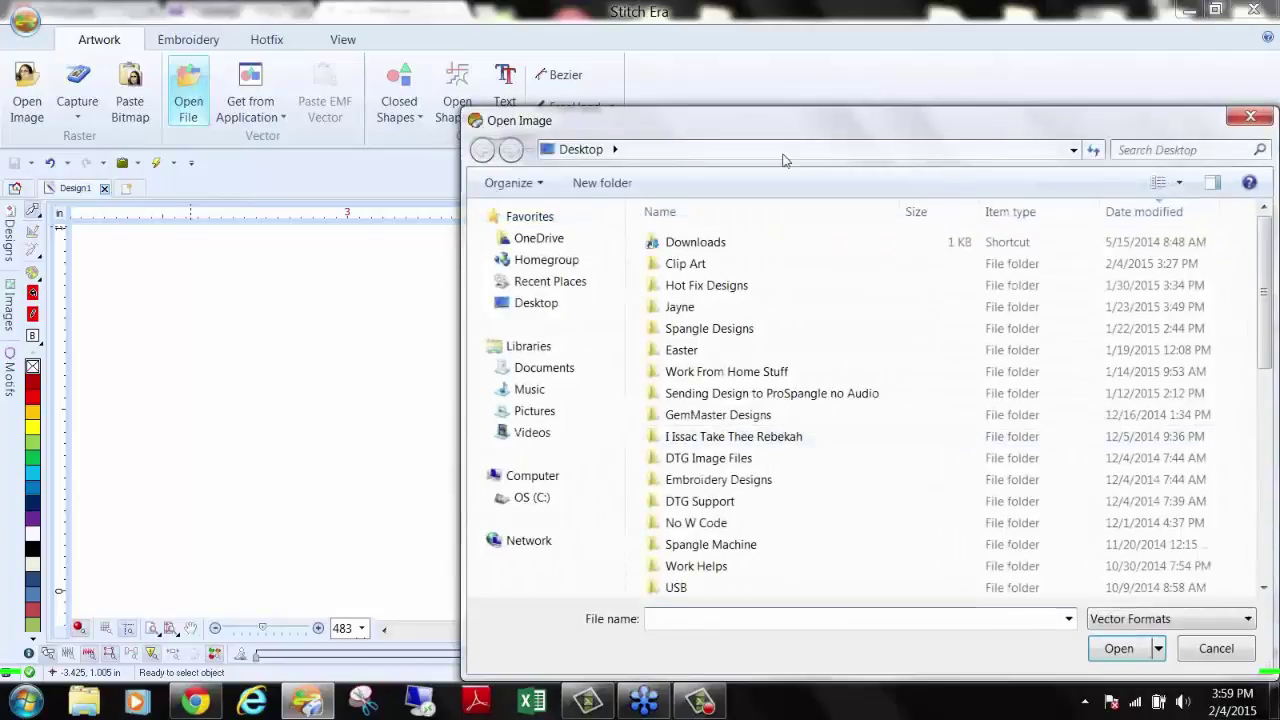
pyautogui.moveTo(780, 121); pyautogui.dragTo(266, 110)
pyautogui.press('Escape')
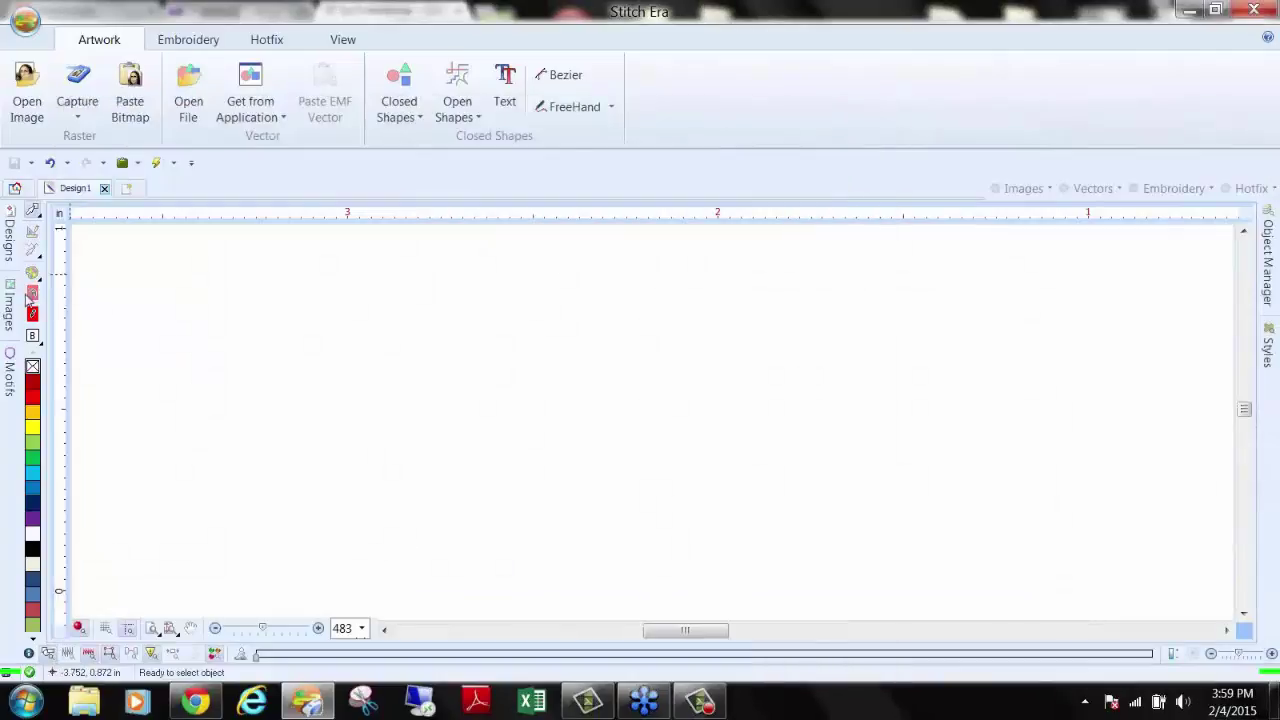
# Step: Insert the orange and blue NYK logo from the raster image library and shift it slightly left in the design
pyautogui.click(10, 305)
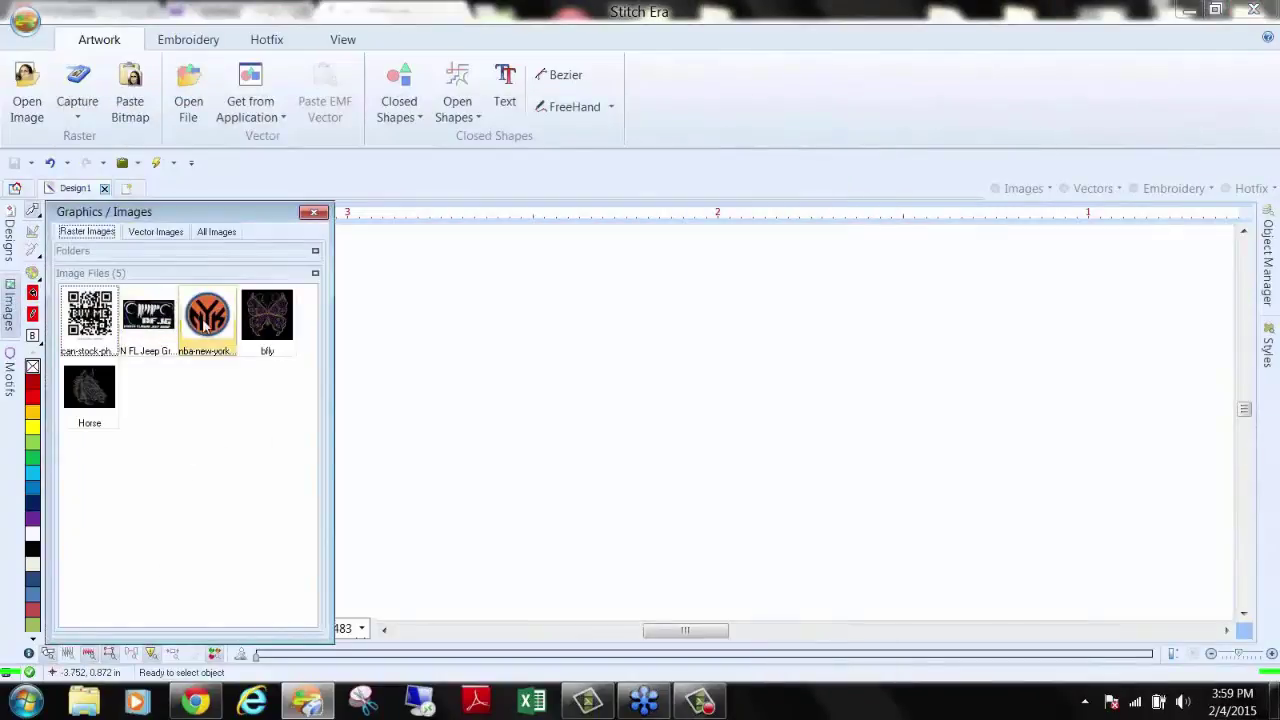
pyautogui.moveTo(205, 320); pyautogui.dragTo(697, 380)
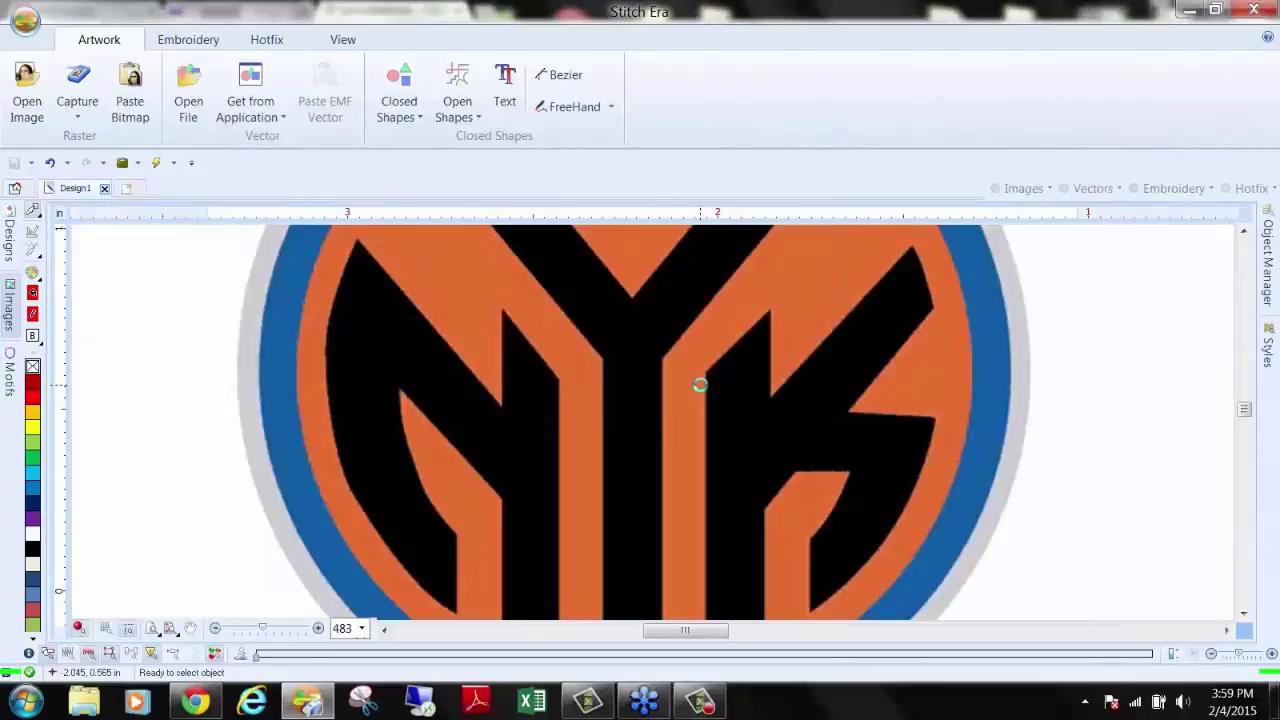
pyautogui.click(591, 406)
pyautogui.scroll(3, 476, 388)
pyautogui.scroll(4, 476, 388)
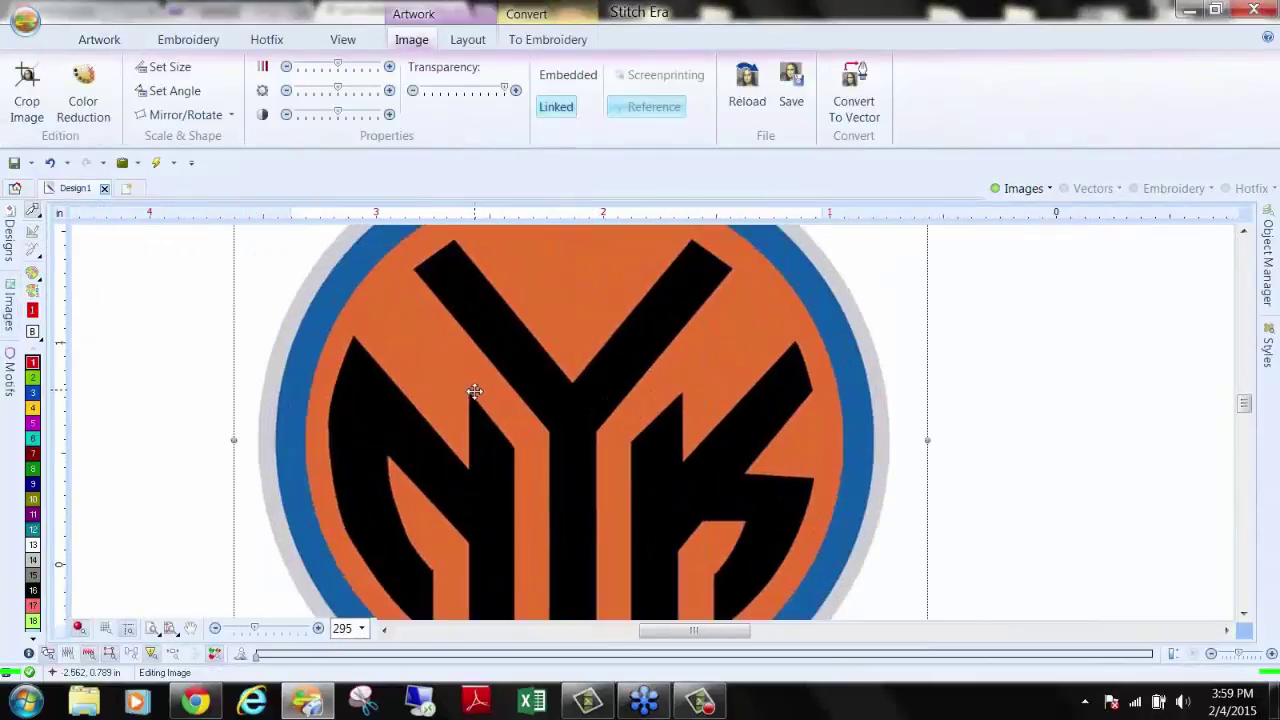
pyautogui.scroll(1, 467, 446)
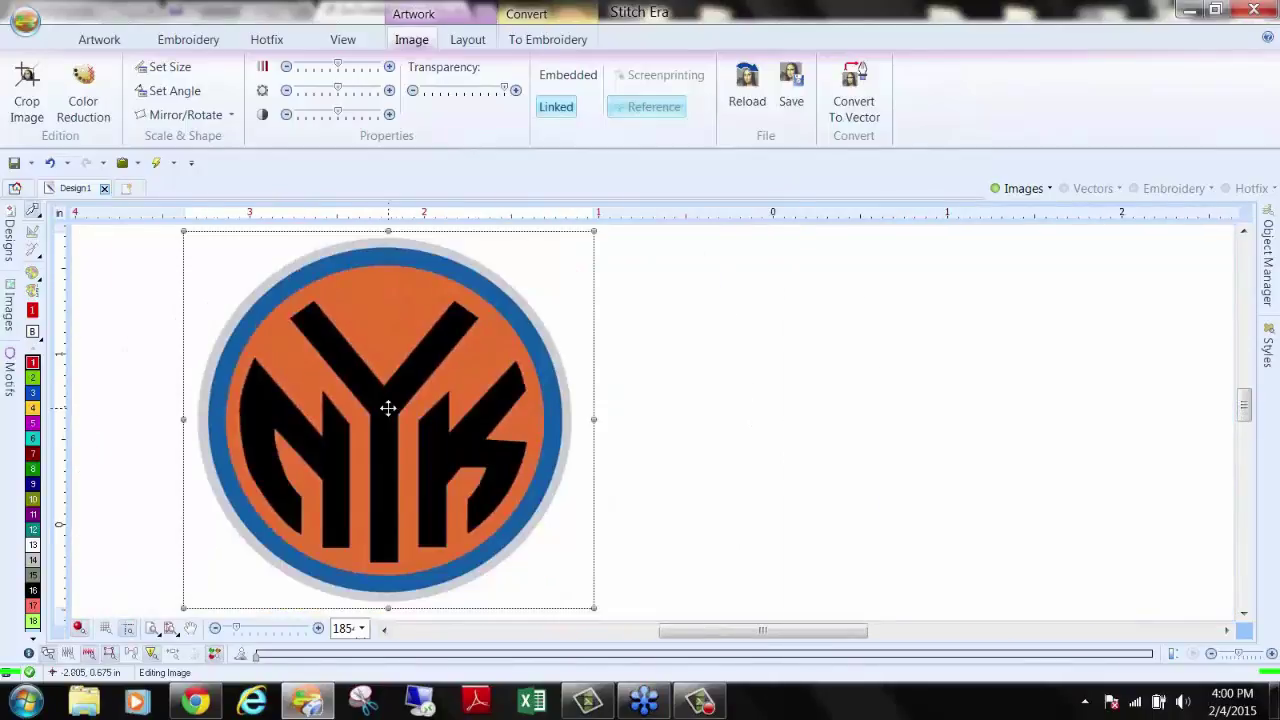
pyautogui.moveTo(388, 408); pyautogui.dragTo(330, 406)
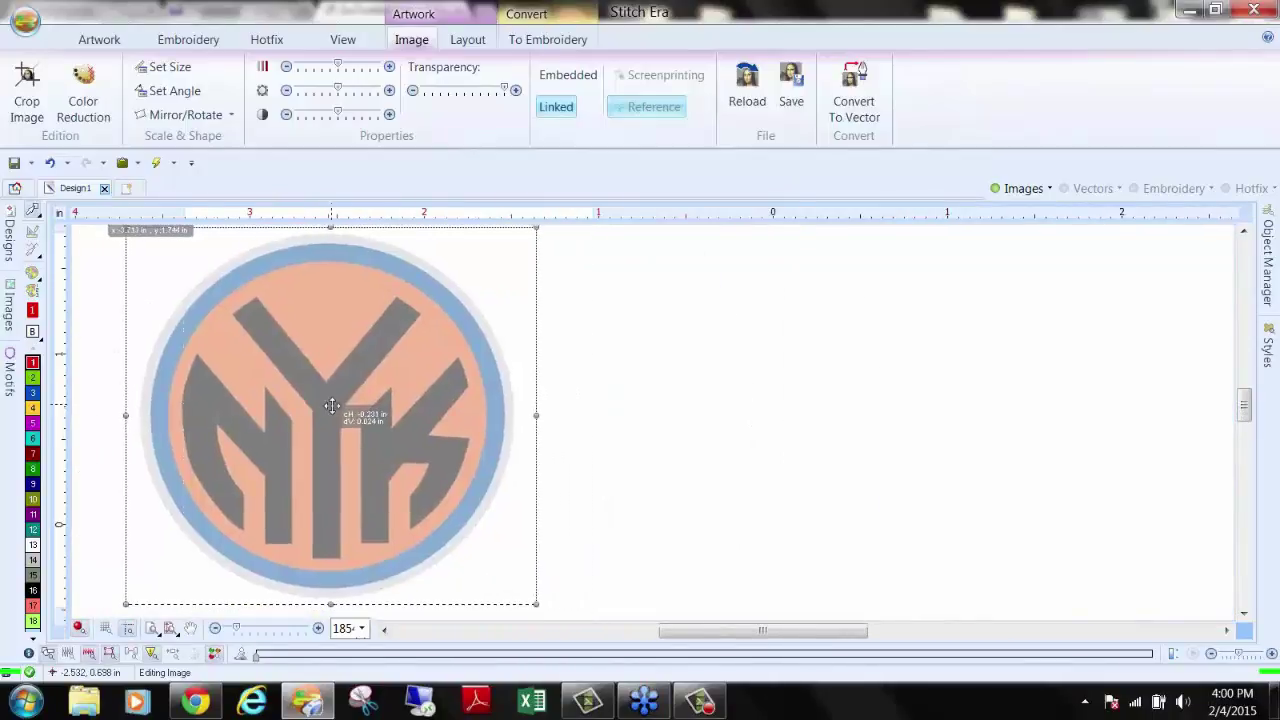
pyautogui.click(608, 420)
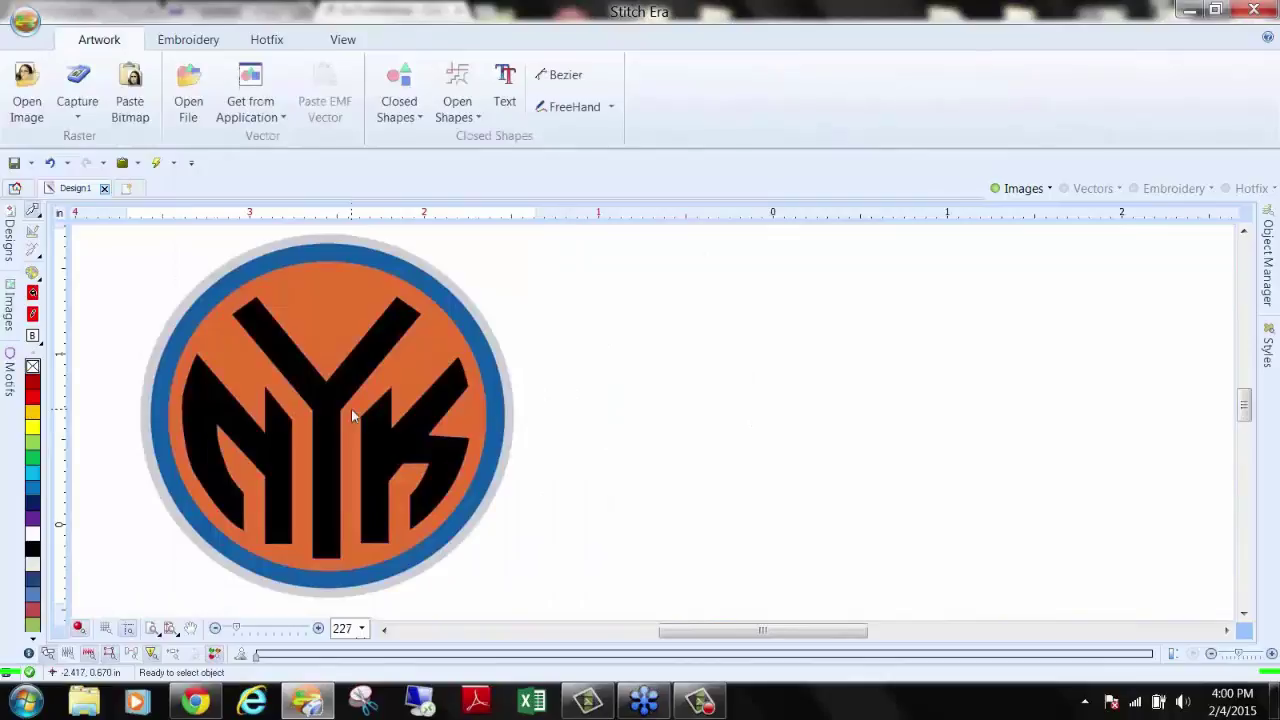
# Step: Browse the vector image library to the Vector folder in Public Pictures > ERA Images and show its image files
pyautogui.click(10, 313)
pyautogui.click(160, 234)
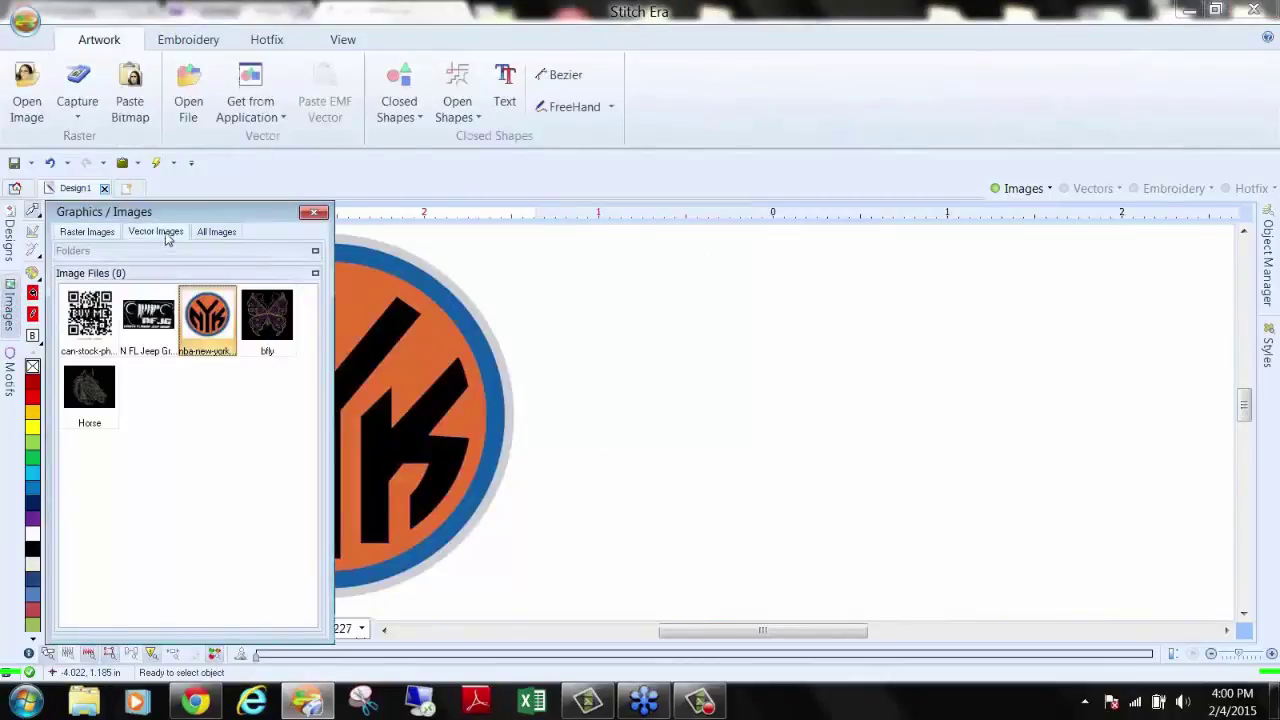
pyautogui.click(316, 252)
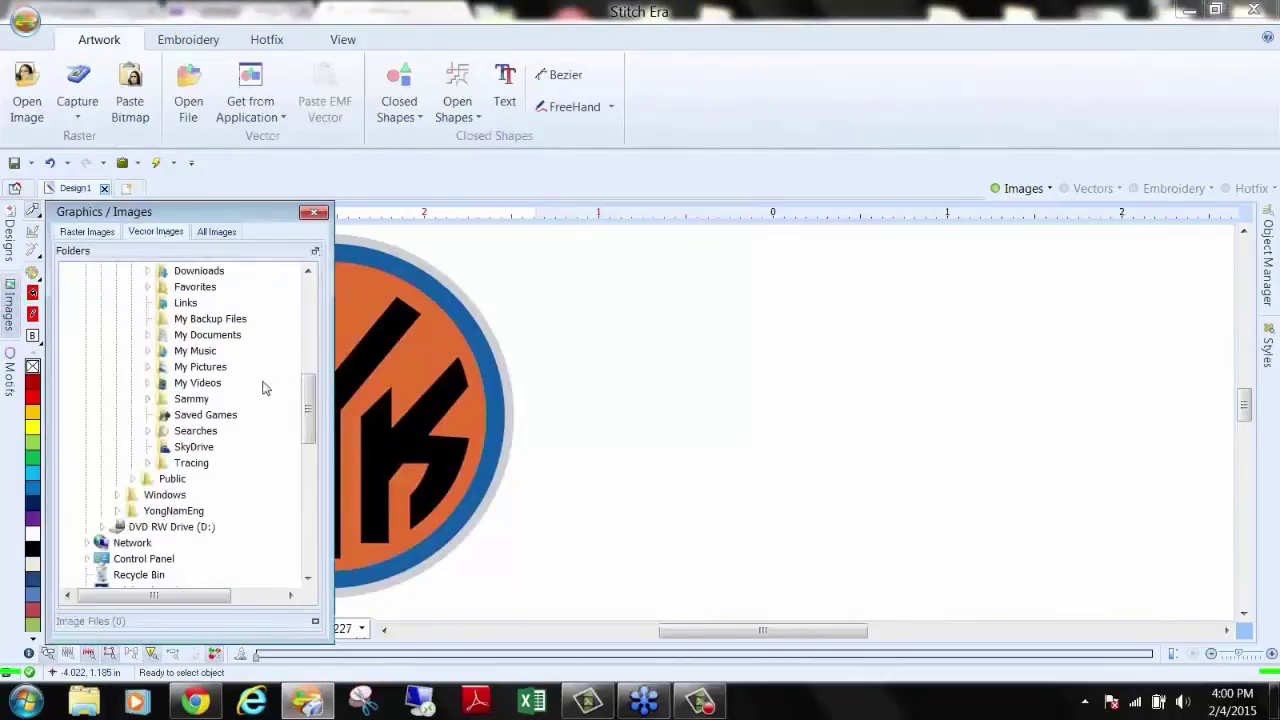
pyautogui.moveTo(308, 406); pyautogui.dragTo(268, 362)
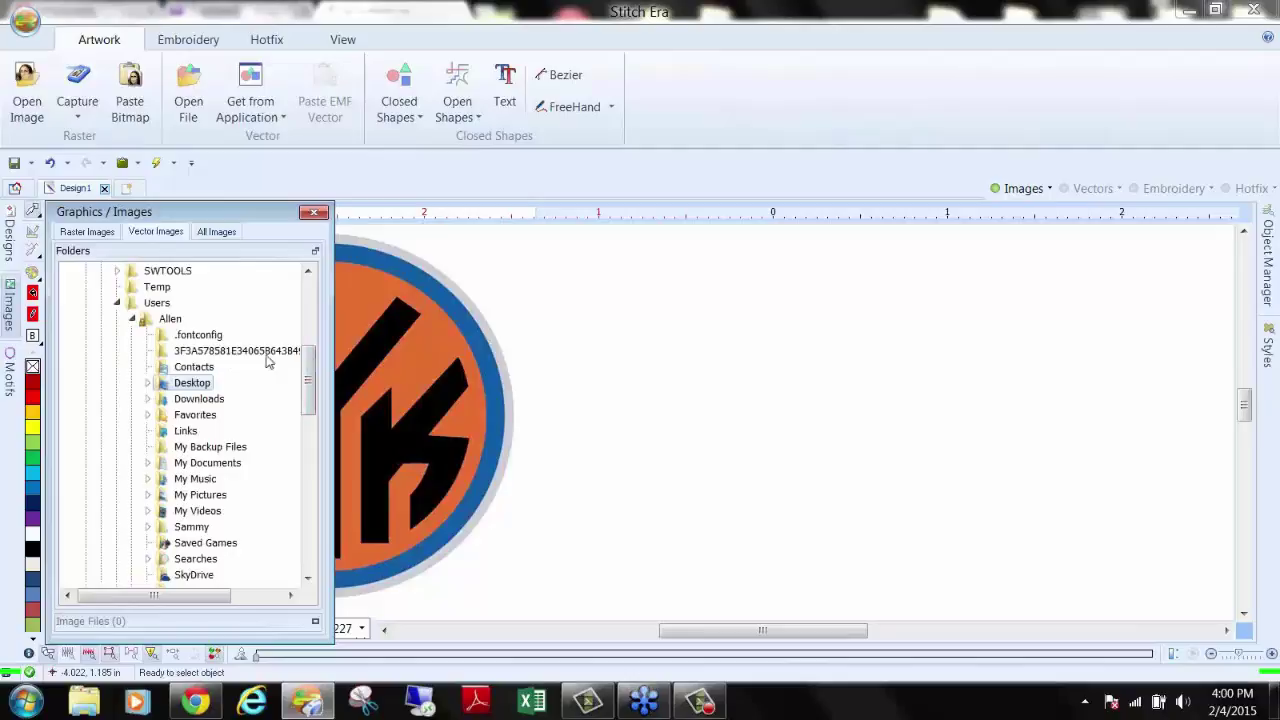
pyautogui.click(132, 318)
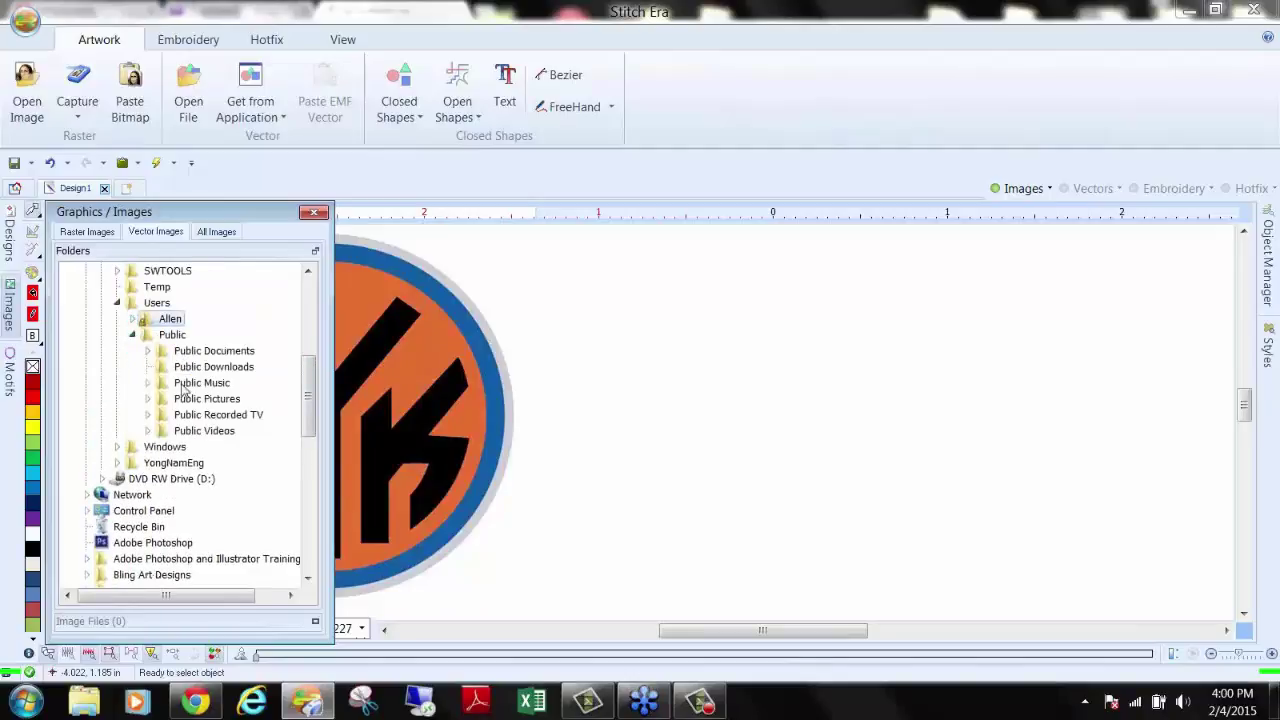
pyautogui.click(148, 399)
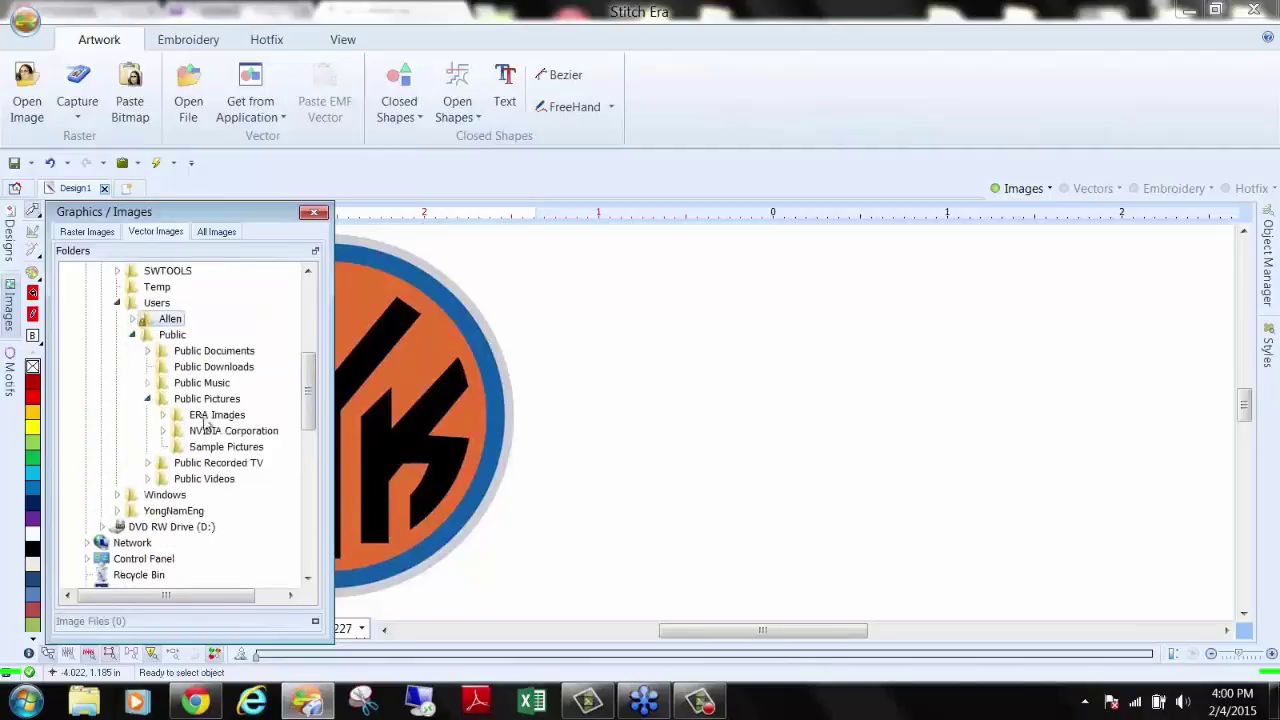
pyautogui.click(164, 415)
pyautogui.click(215, 448)
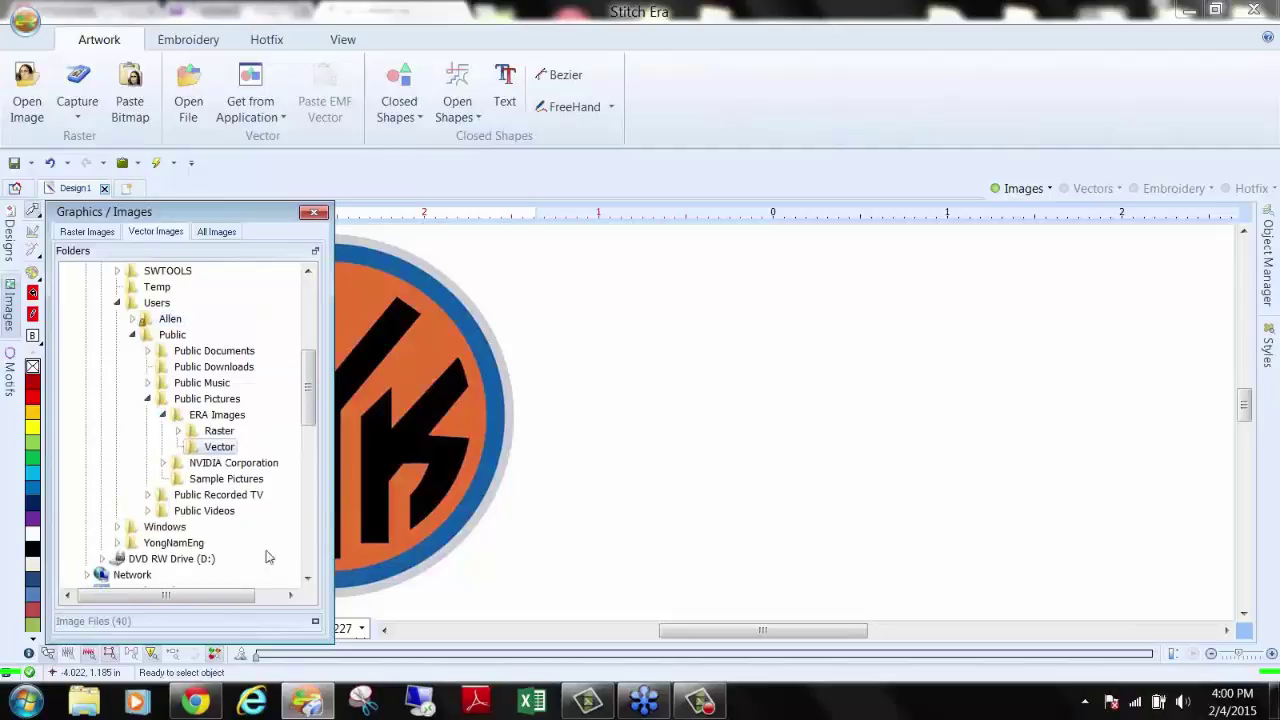
pyautogui.click(314, 625)
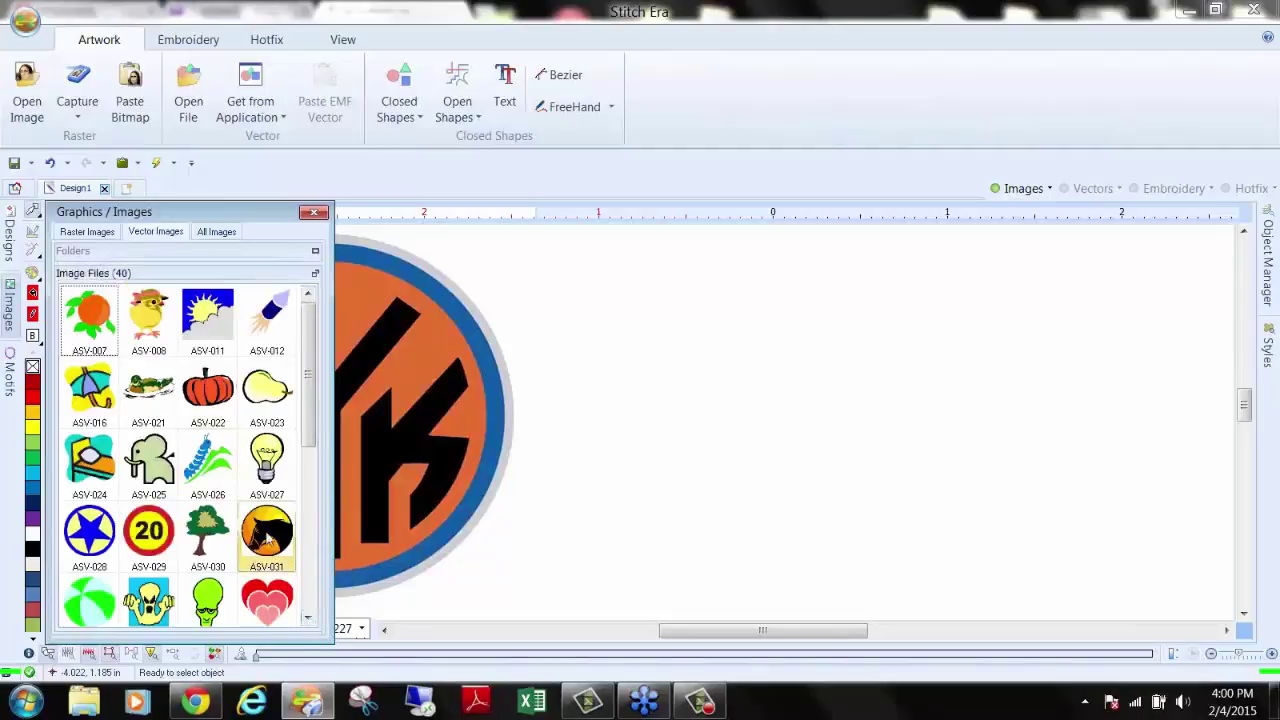
# Step: Insert the ASV-031 horse head artwork from the vector library and position it near the NYK logo
pyautogui.moveTo(695, 393); pyautogui.dragTo(728, 406)
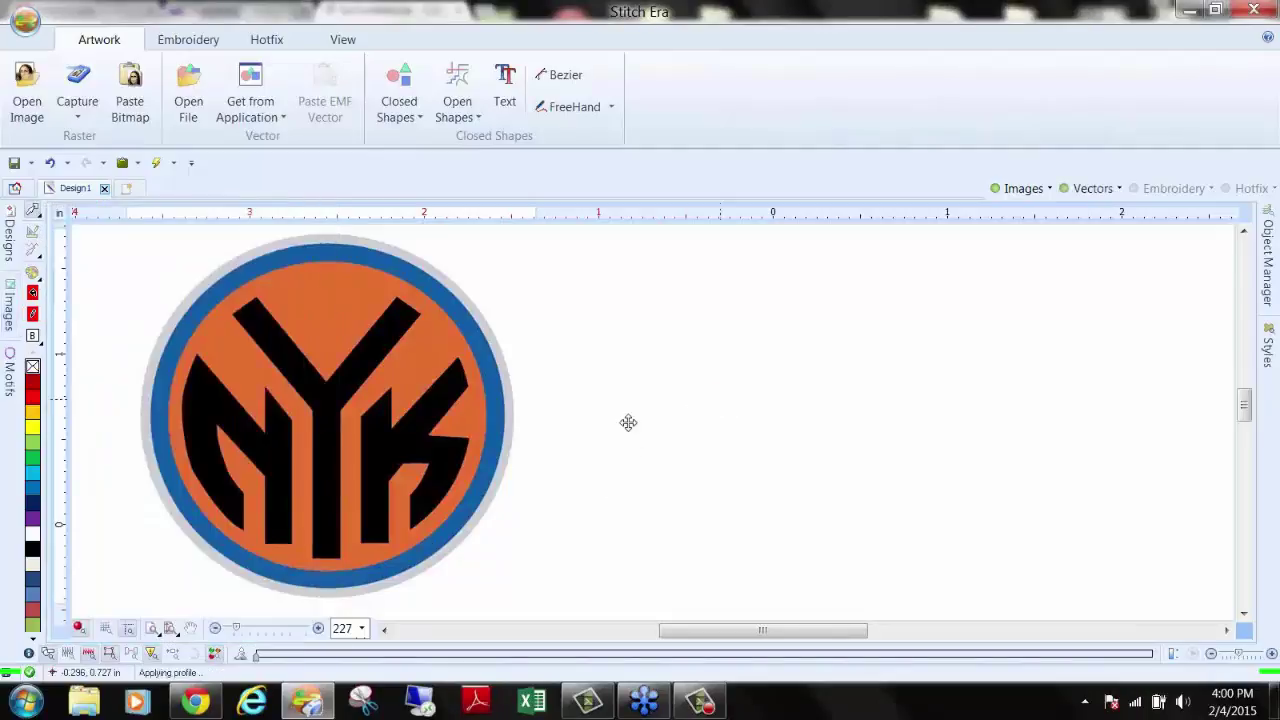
pyautogui.scroll(2, 696, 402)
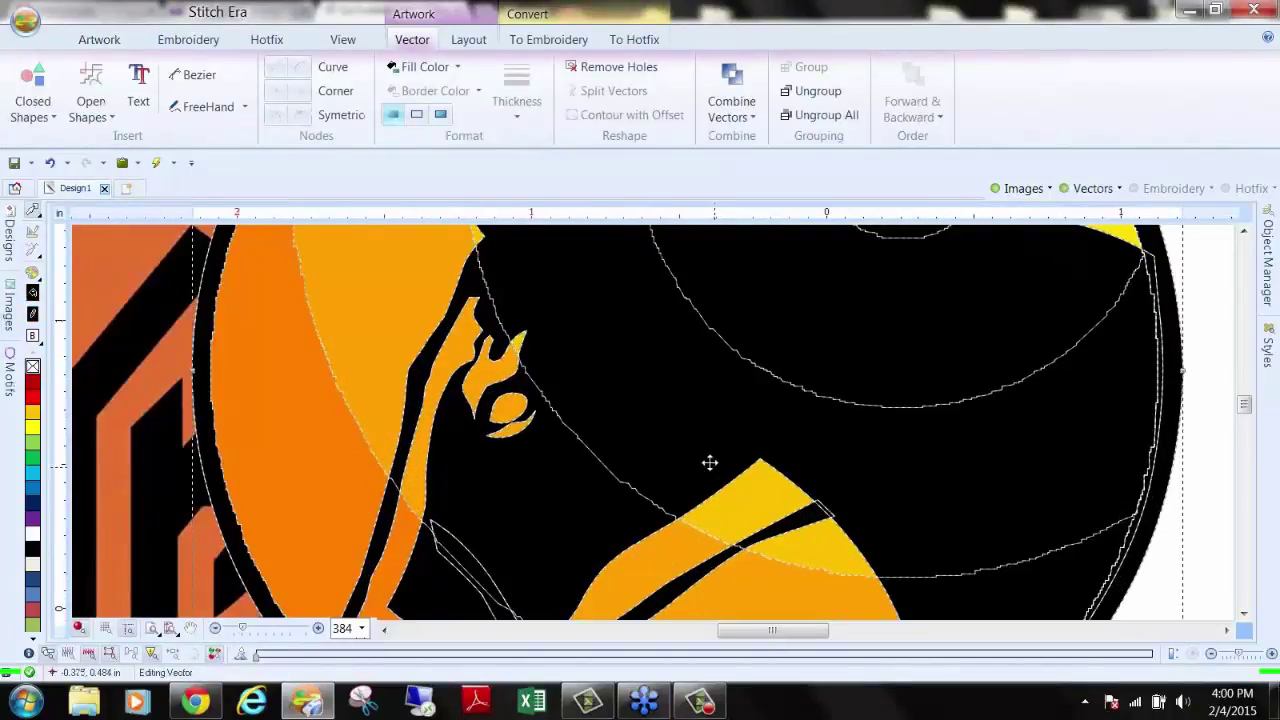
pyautogui.scroll(-4, 490, 378)
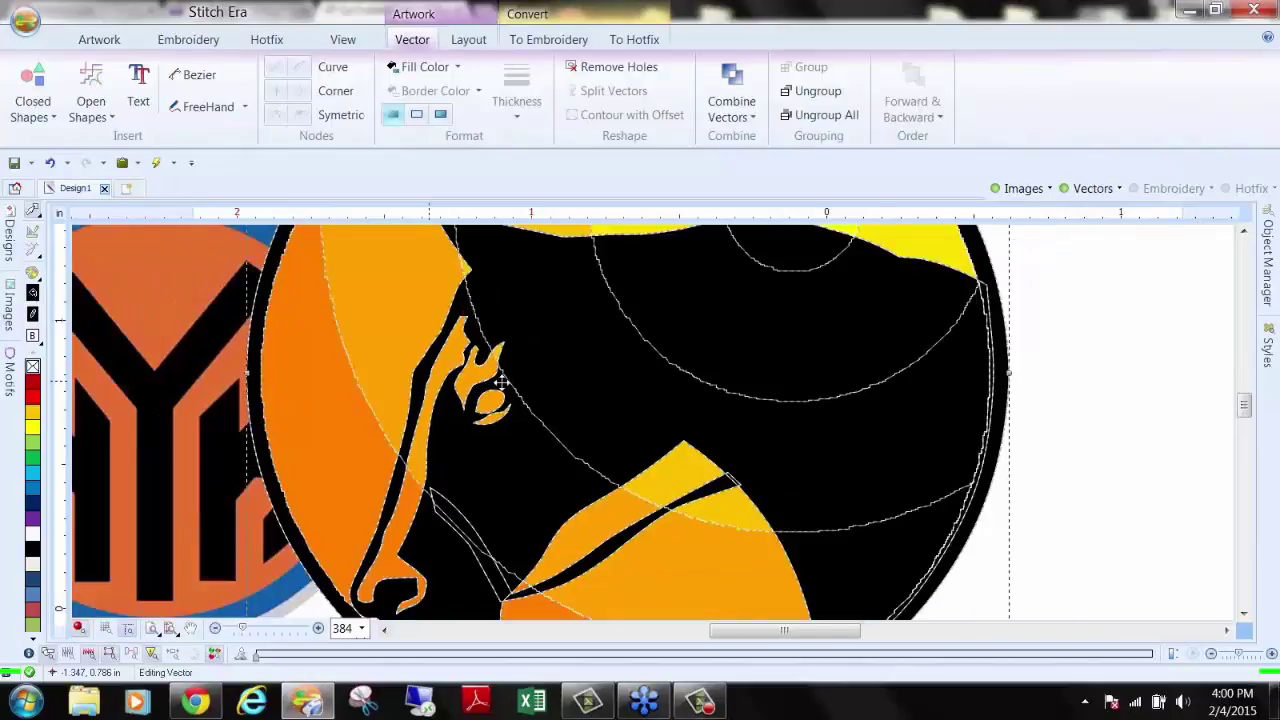
pyautogui.moveTo(550, 383); pyautogui.dragTo(662, 387)
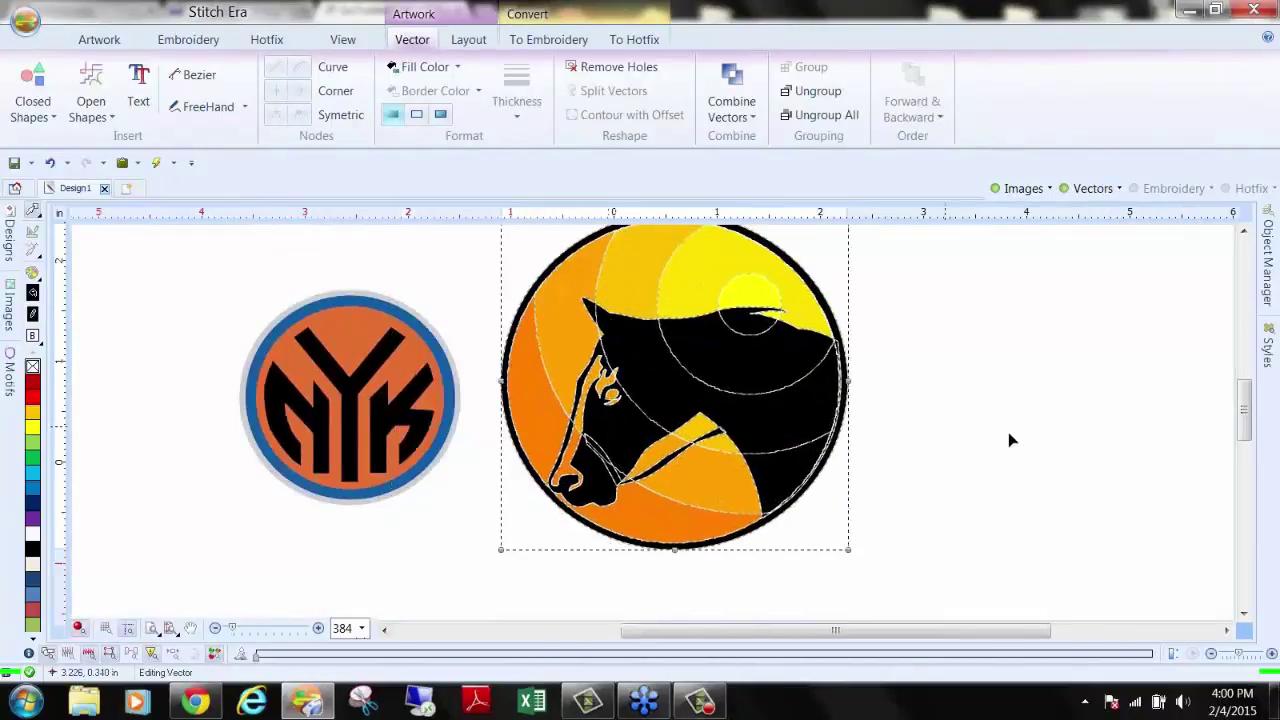
# Step: Ungroup the horse artwork and delete the orange background shapes and the black disc behind the head
pyautogui.click(814, 91)
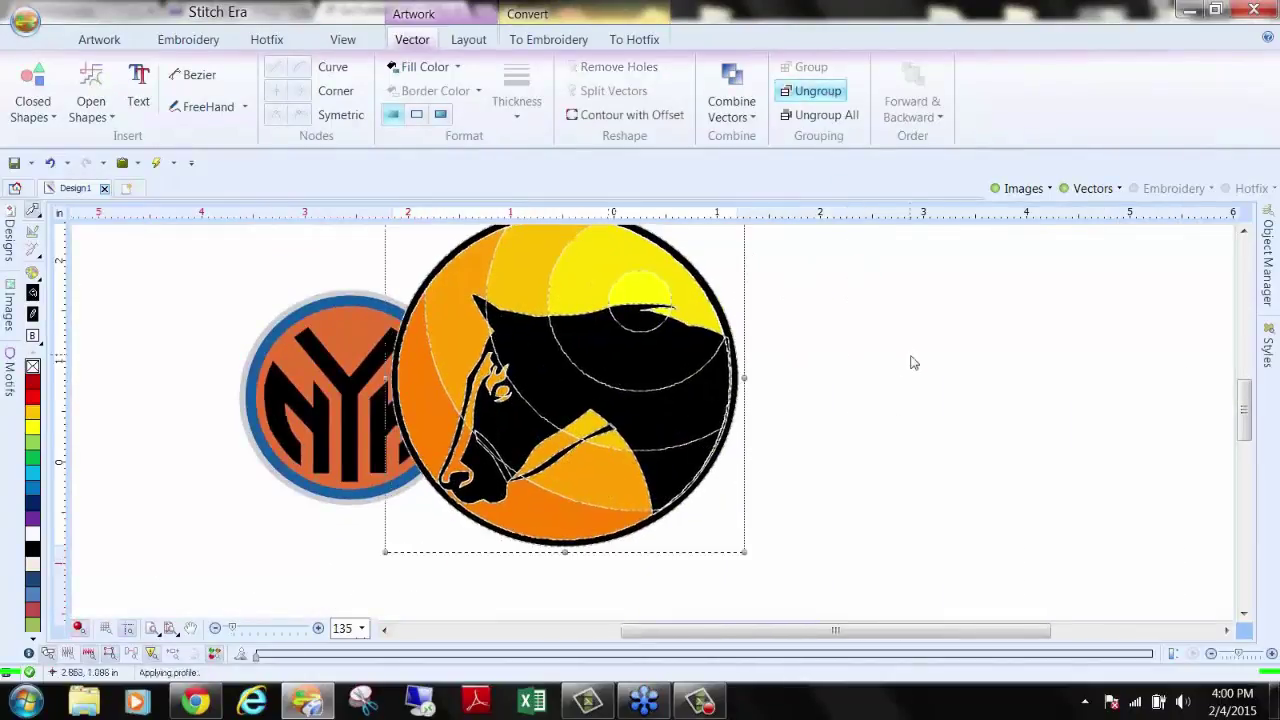
pyautogui.click(552, 520)
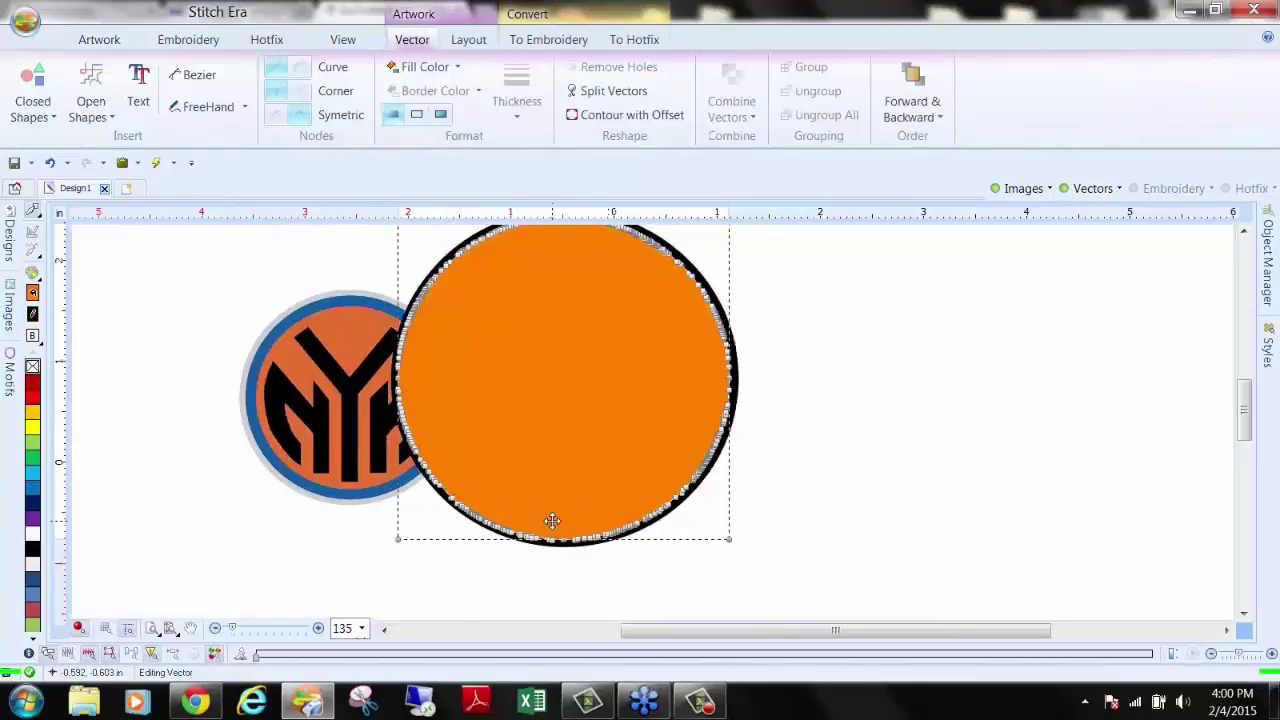
pyautogui.click(568, 506)
pyautogui.click(554, 506)
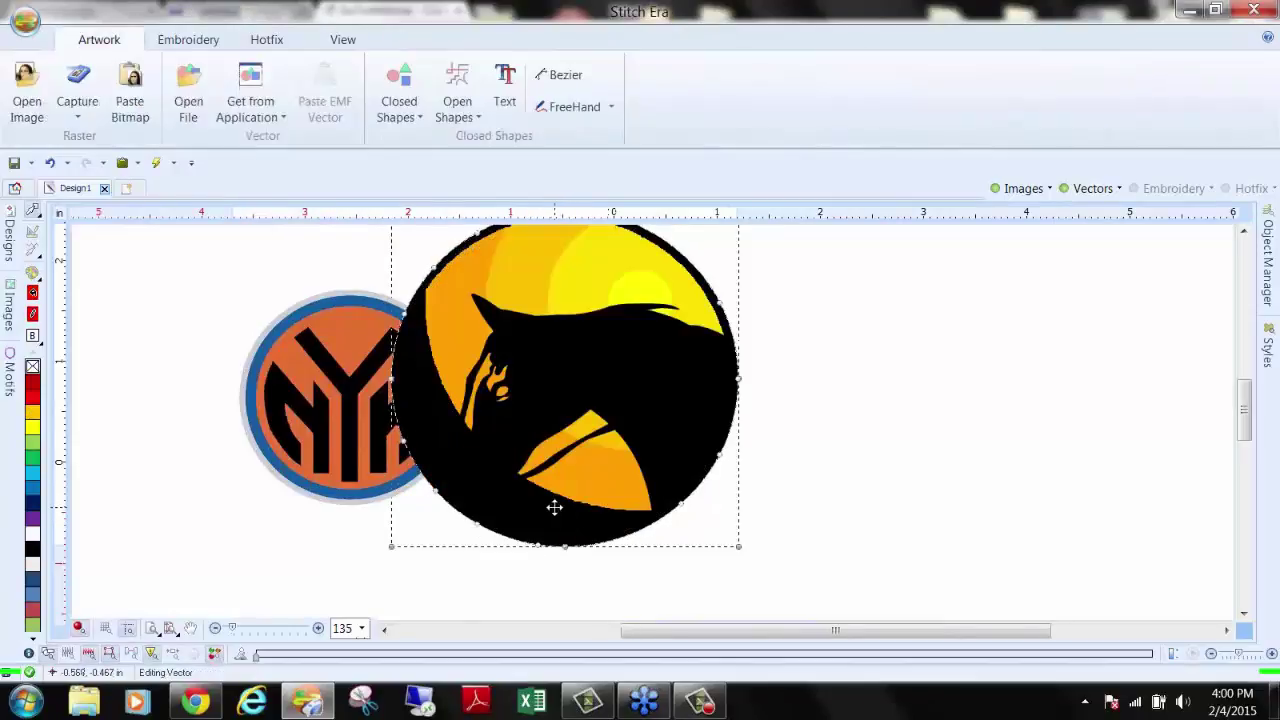
pyautogui.click(581, 475)
pyautogui.click(581, 475)
pyautogui.press('Delete')
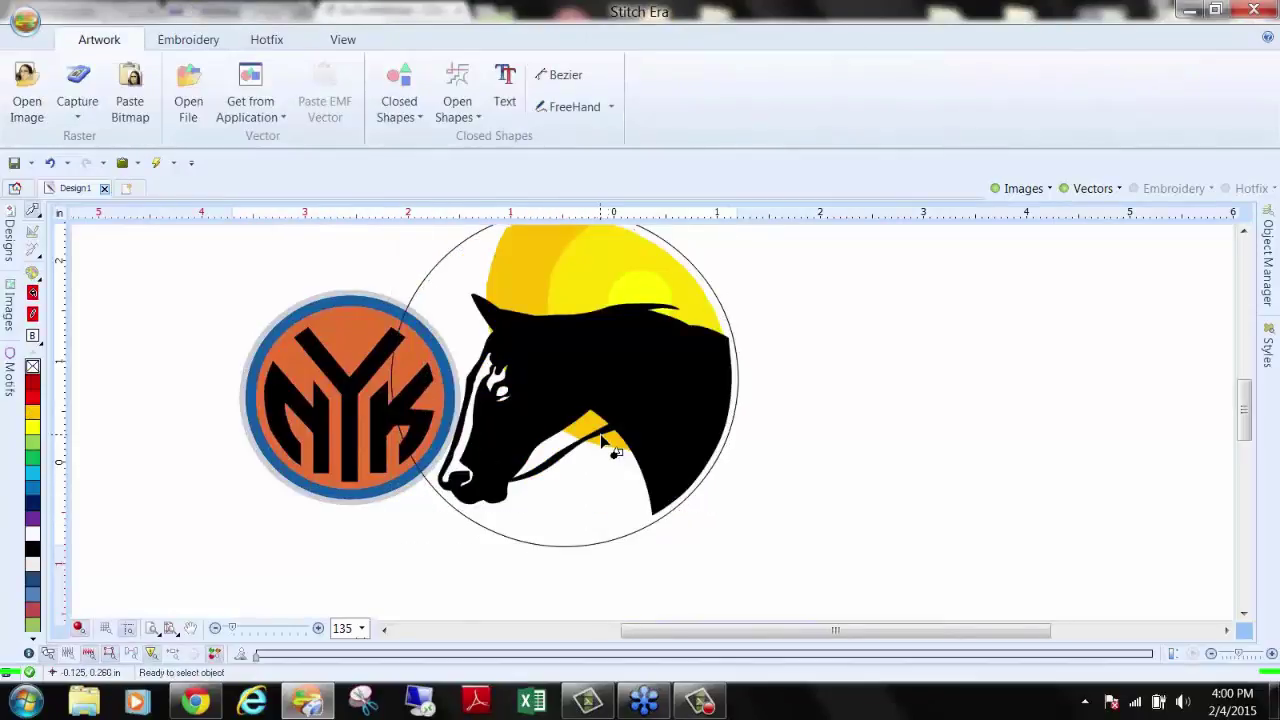
# Step: Delete the remaining yellow background shapes and the thin circle outline around the horse head
pyautogui.click(605, 440)
pyautogui.click(605, 440)
pyautogui.click(586, 269)
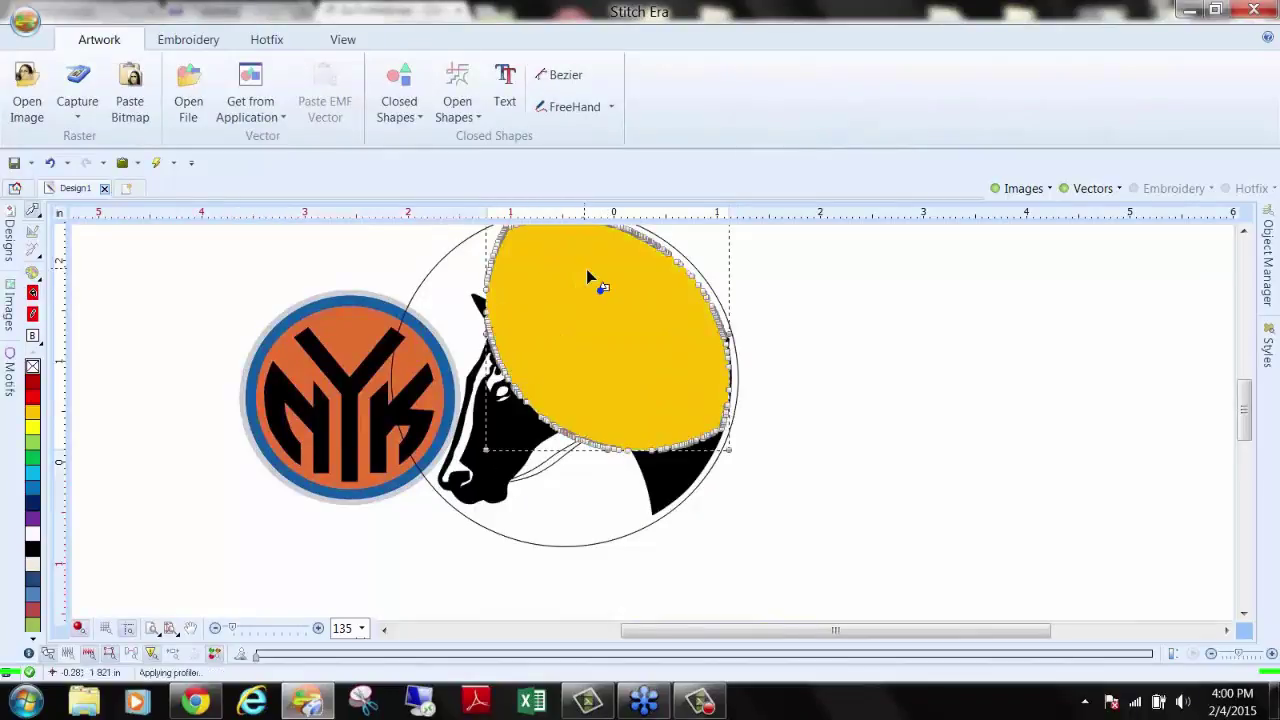
pyautogui.click(588, 271)
pyautogui.click(540, 262)
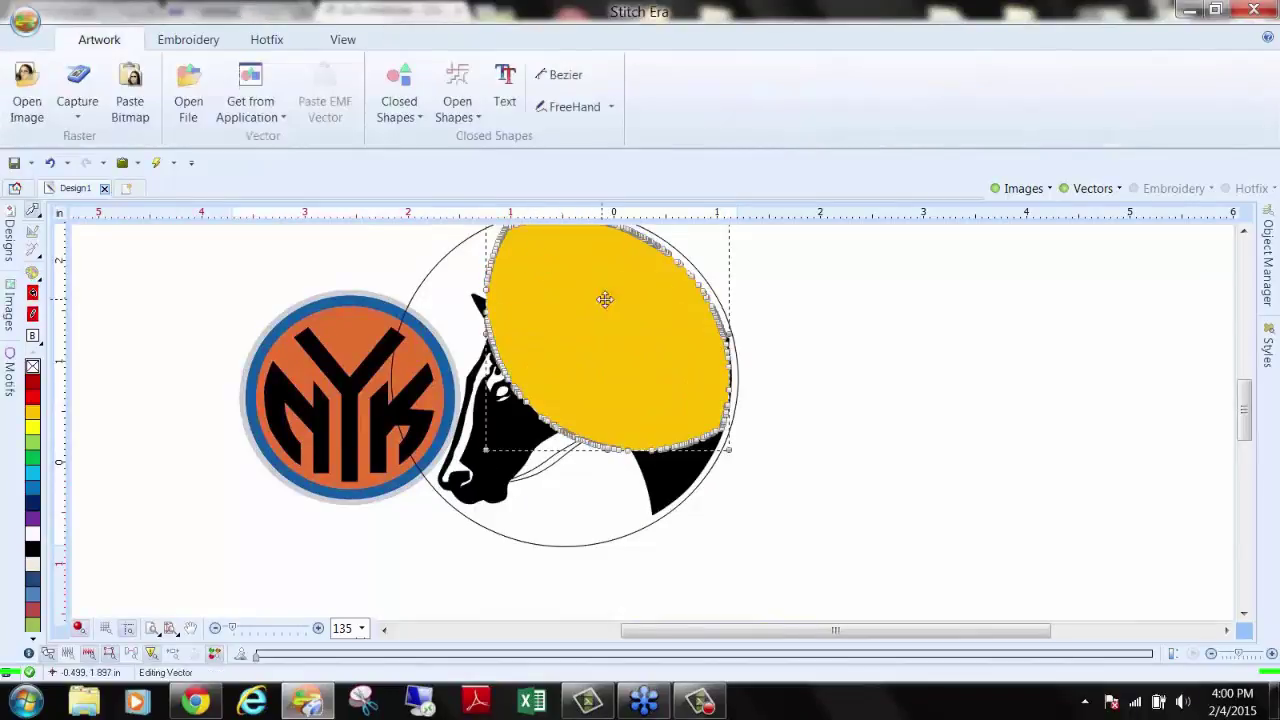
pyautogui.press('Delete')
pyautogui.click(636, 292)
pyautogui.press('Delete')
pyautogui.click(718, 302)
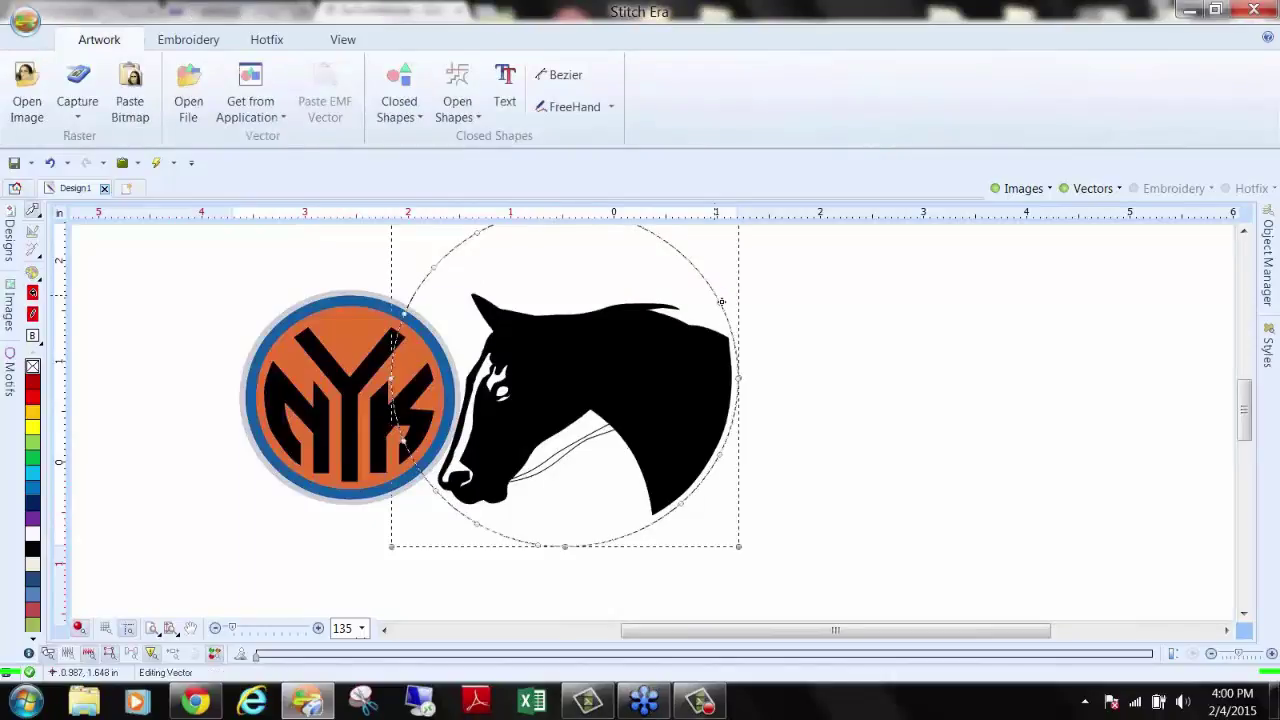
pyautogui.press('Delete')
# Step: Move the black horse head right, away from the NYK logo, and delete the leftover head outline
pyautogui.click(643, 366)
pyautogui.moveTo(681, 367); pyautogui.dragTo(769, 370)
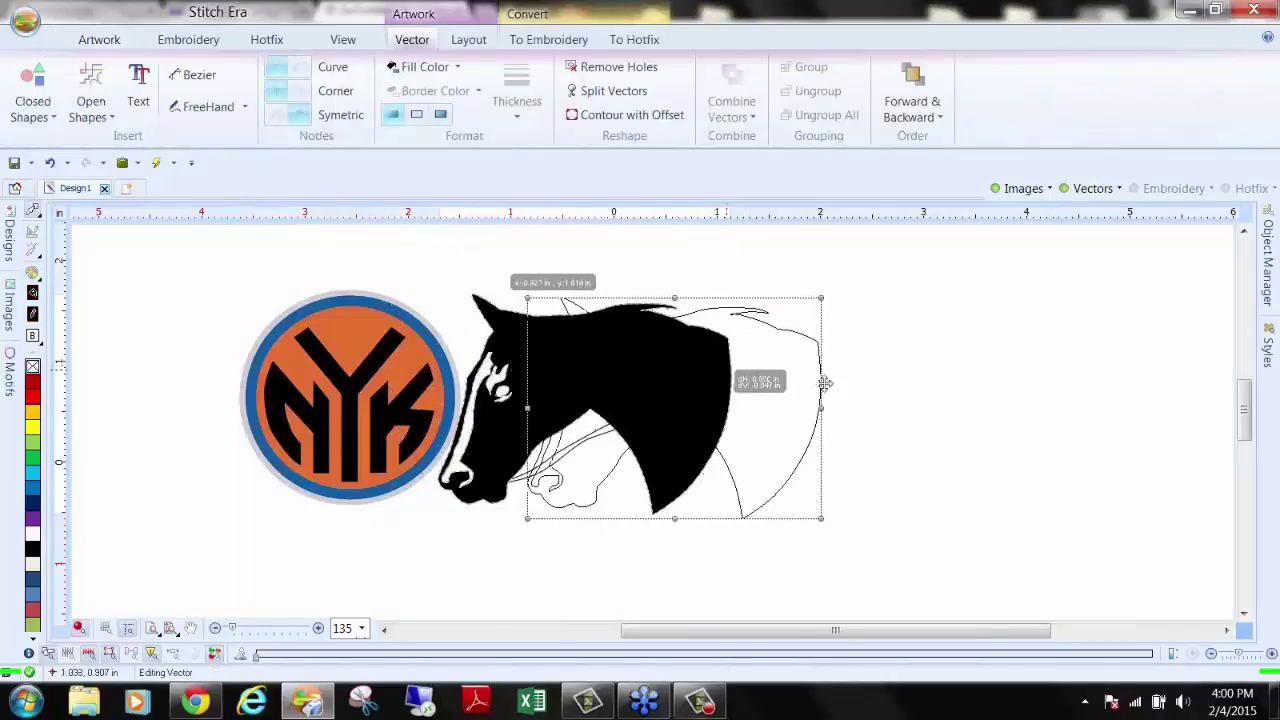
pyautogui.click(557, 325)
pyautogui.click(565, 328)
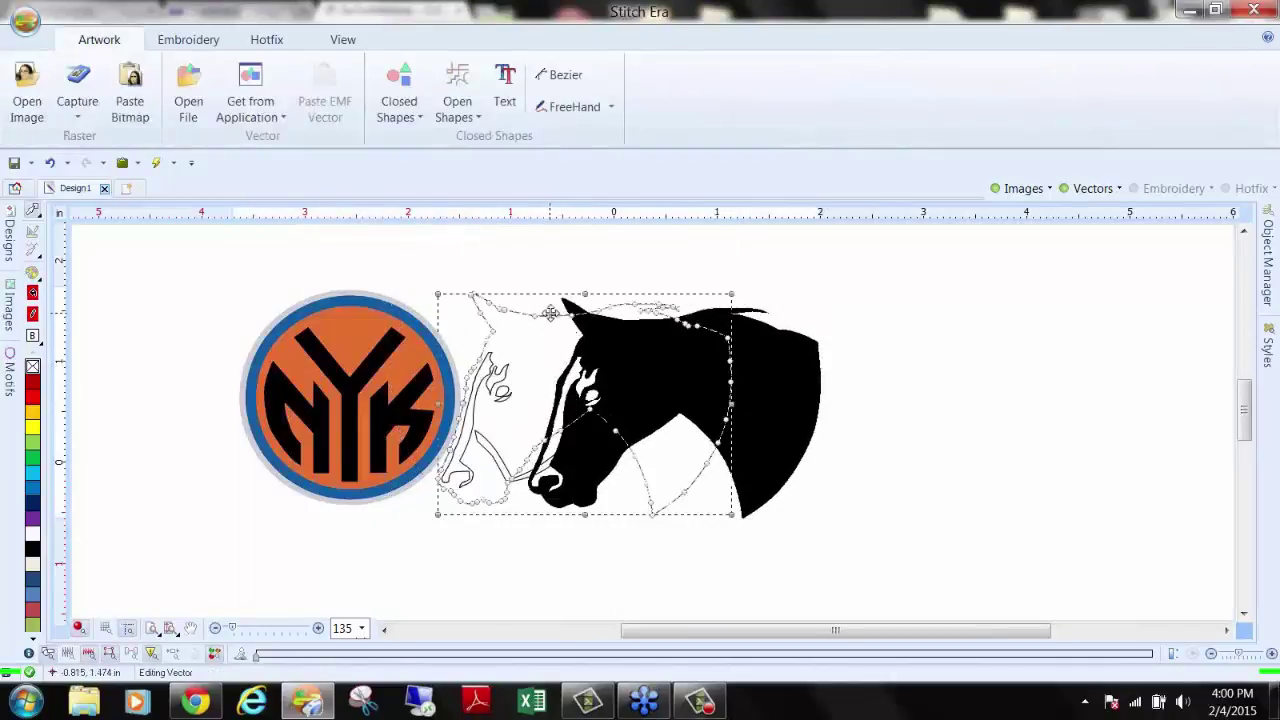
pyautogui.press('Delete')
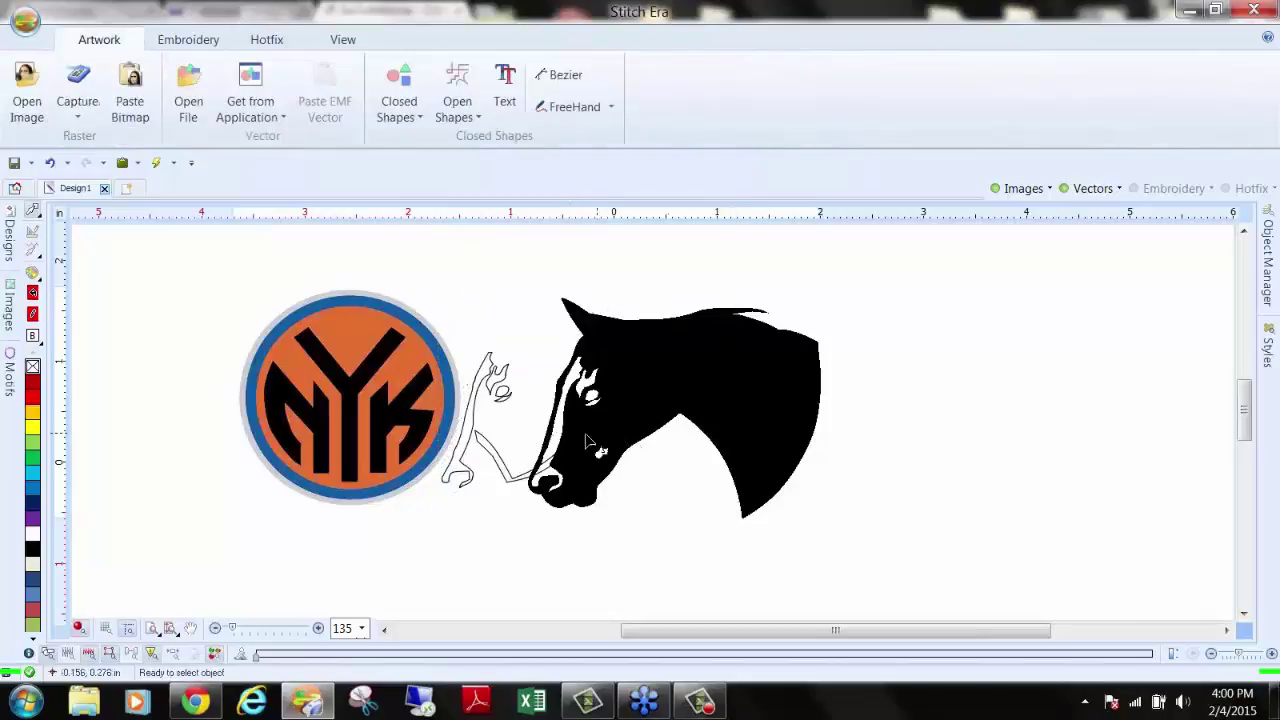
# Step: Delete the leftover face stripe, rein and eye outlines between the logo and the horse head
pyautogui.click(480, 430)
pyautogui.press('Delete')
pyautogui.click(480, 442)
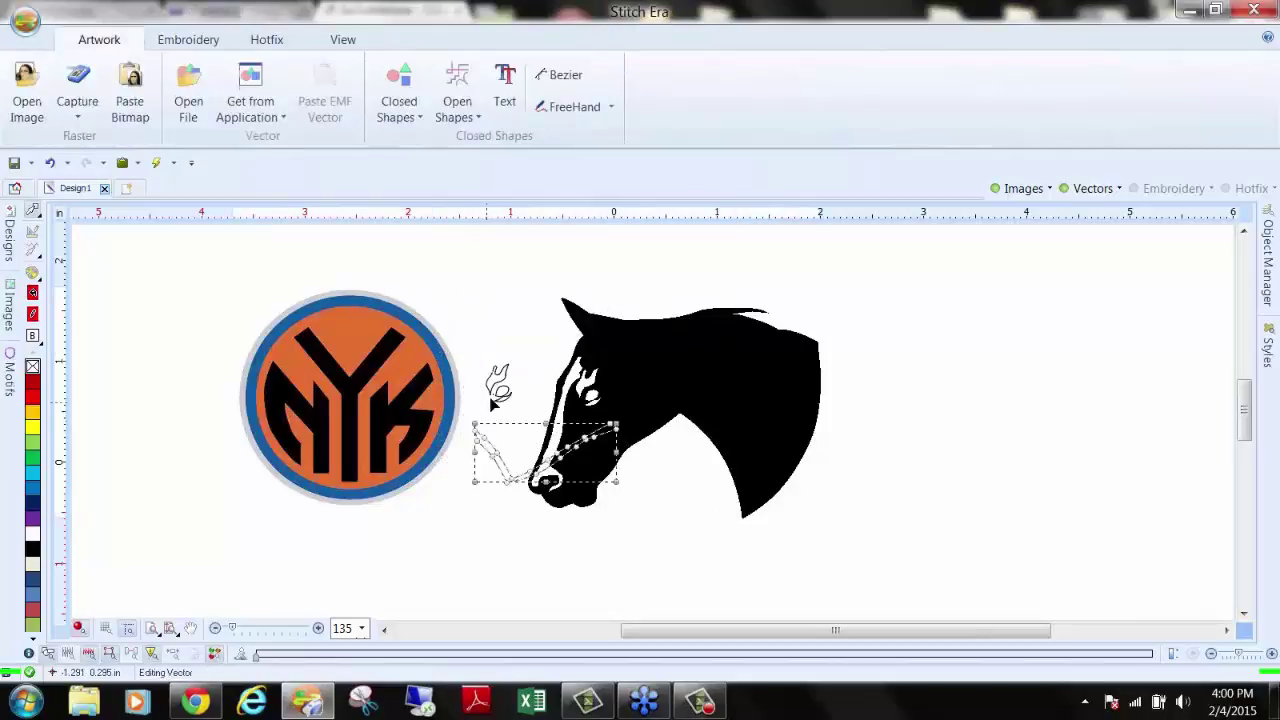
pyautogui.press('Delete')
pyautogui.click(497, 382)
pyautogui.press('Delete')
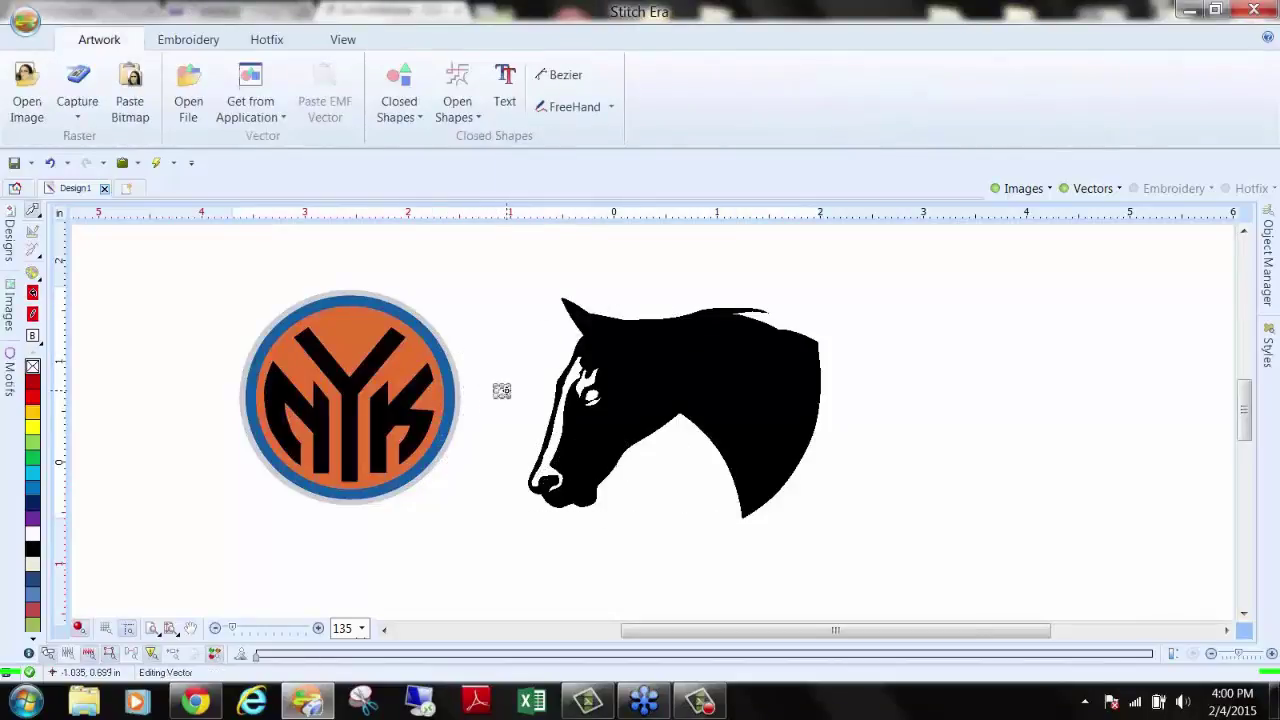
# Step: Select the NYK logo image, inspect it at closer range, and delete it from the design
pyautogui.click(389, 385)
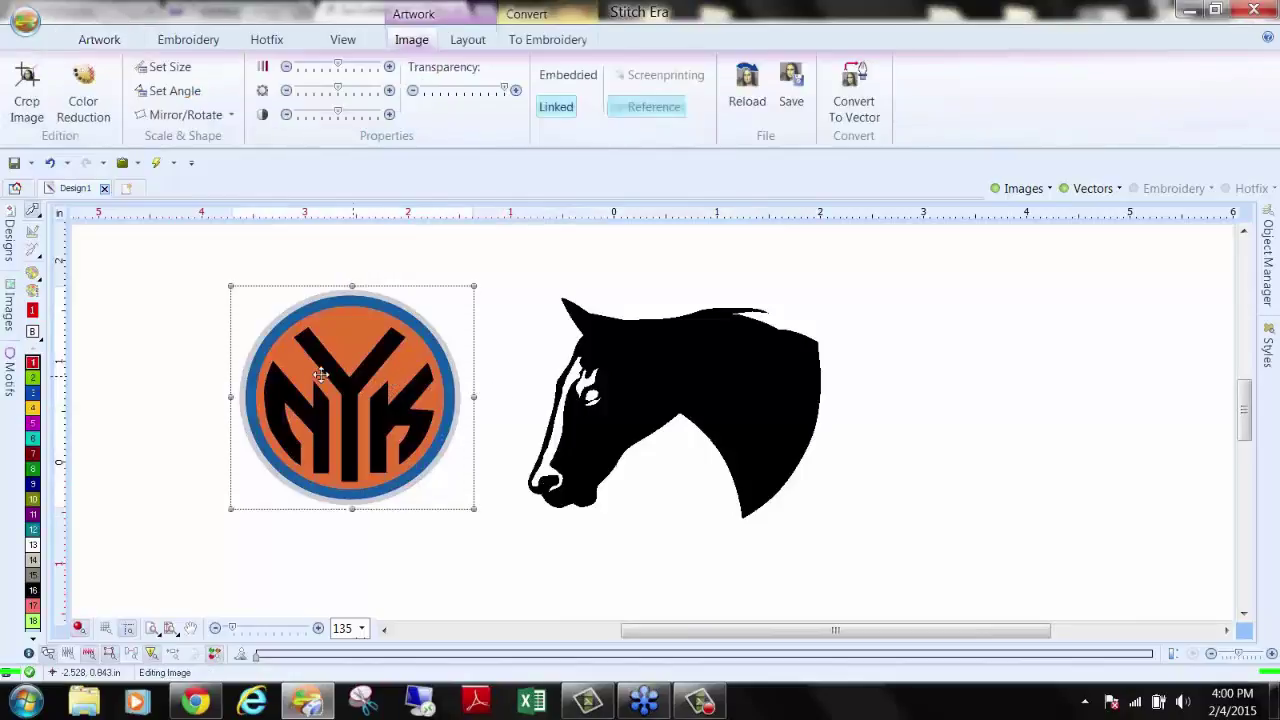
pyautogui.scroll(3, 337, 385)
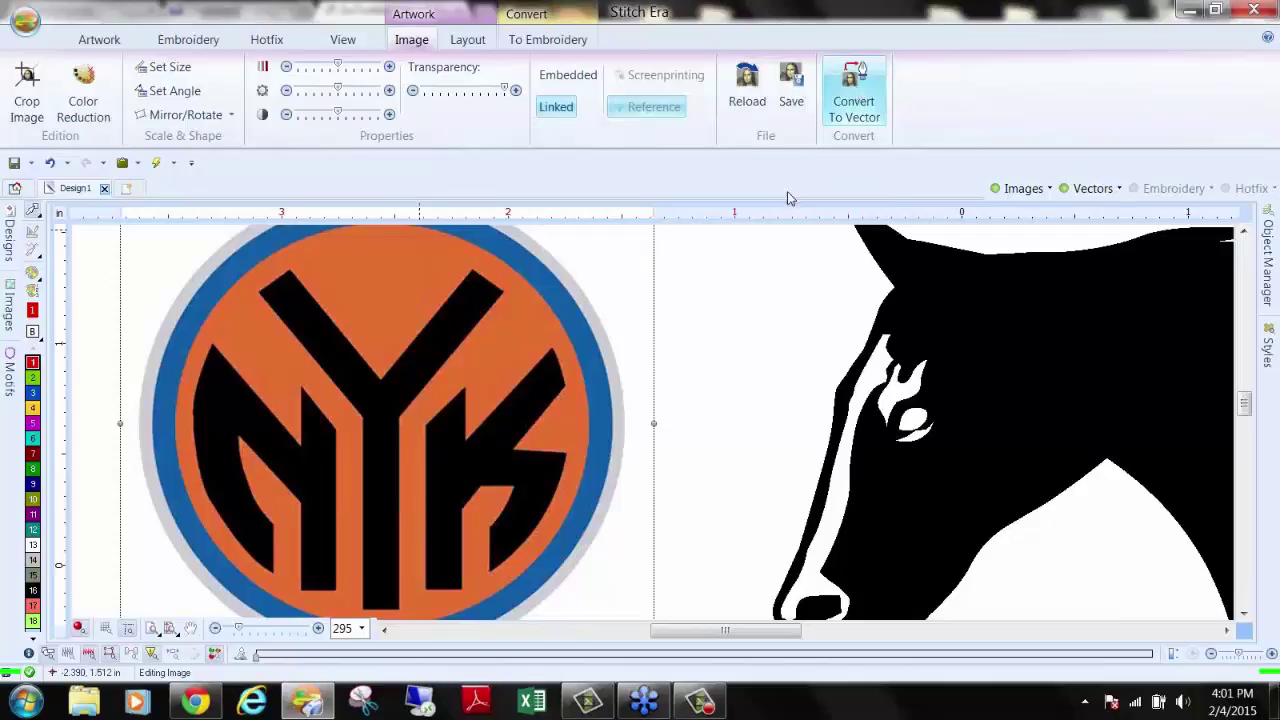
pyautogui.scroll(-5, 640, 400)
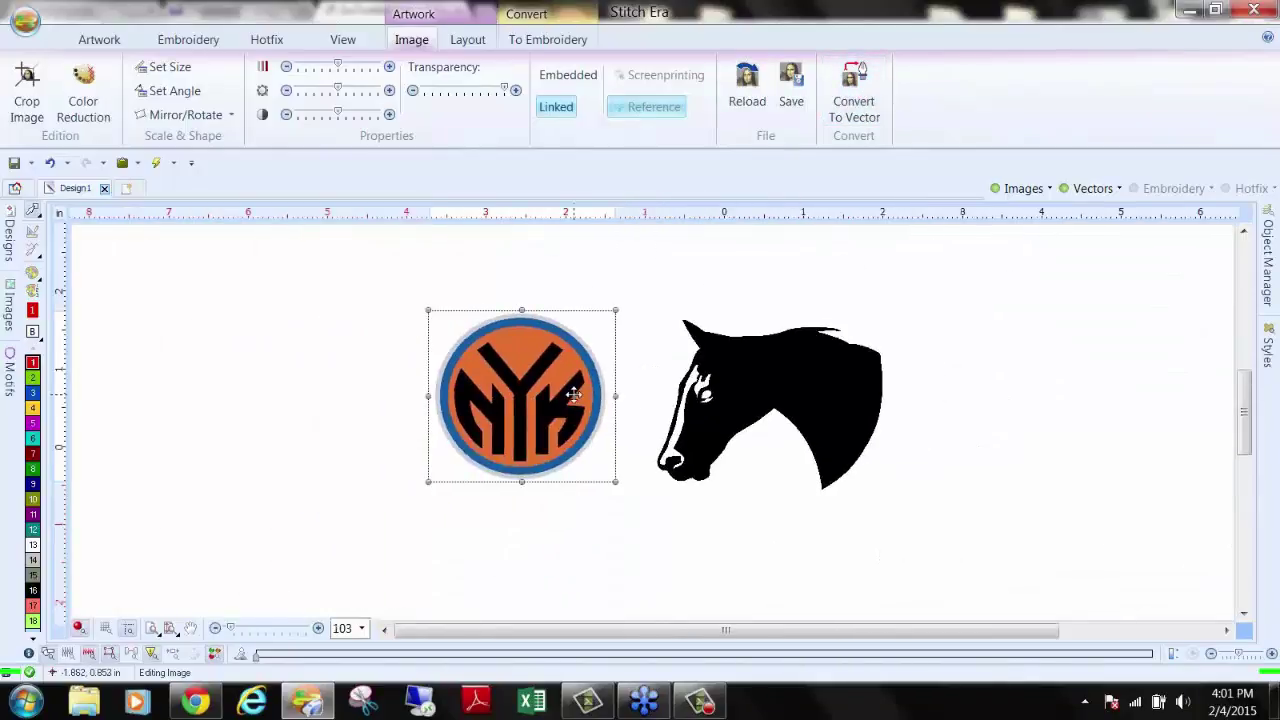
pyautogui.press('Delete')
# Step: Move the horse head left toward the middle of the work area and deselect it
pyautogui.click(763, 374)
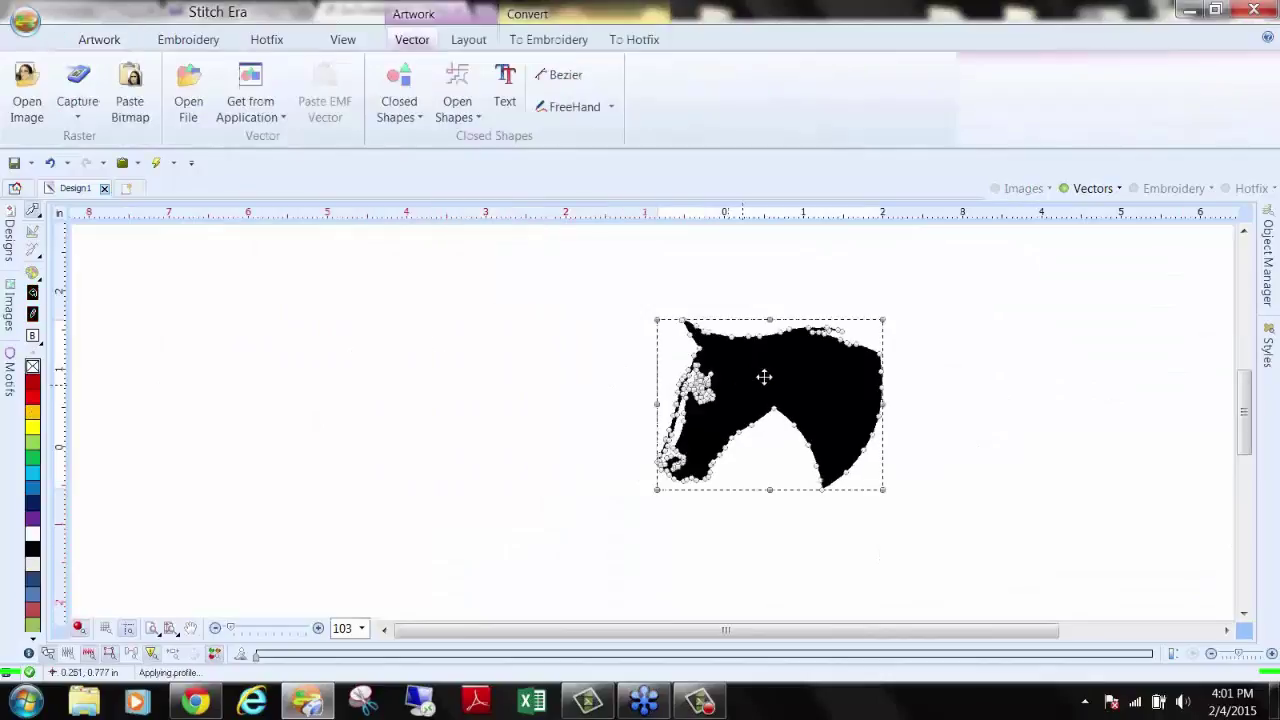
pyautogui.moveTo(736, 371); pyautogui.dragTo(614, 362)
pyautogui.click(820, 334)
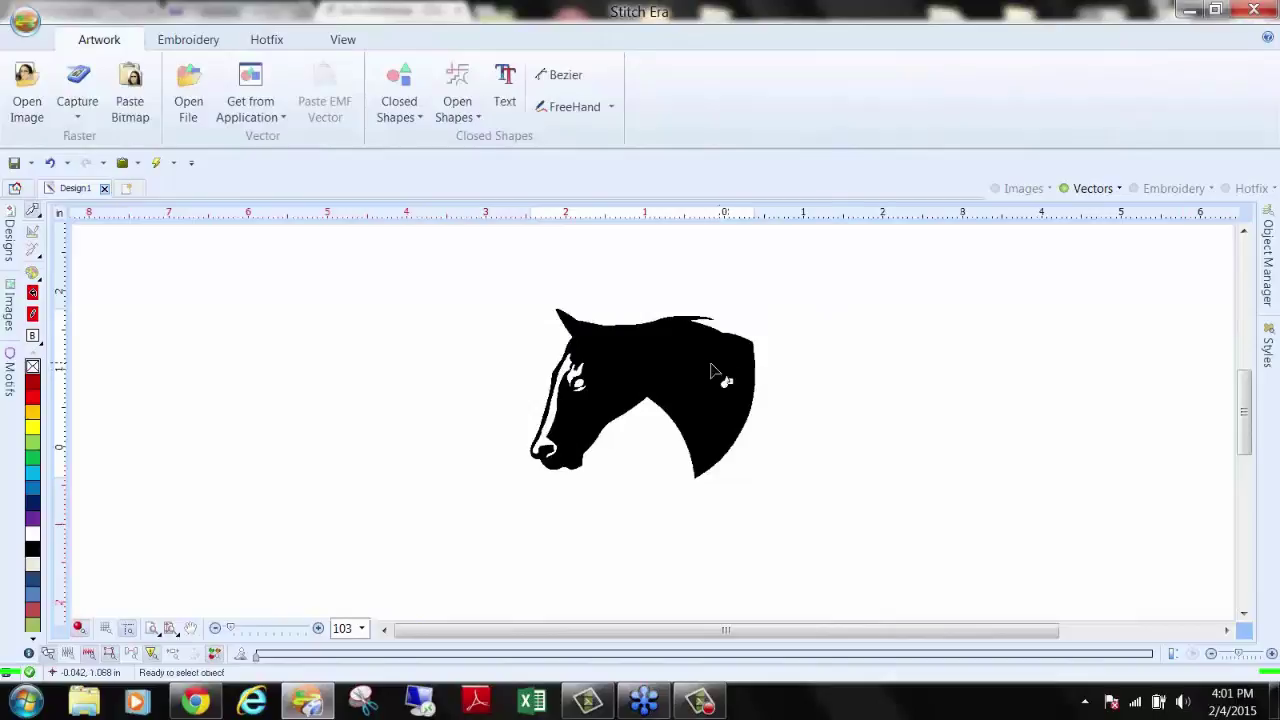
# Step: Set the horse head's width to 6.5 in with its proportions locked
pyautogui.click(661, 344)
pyautogui.click(684, 368)
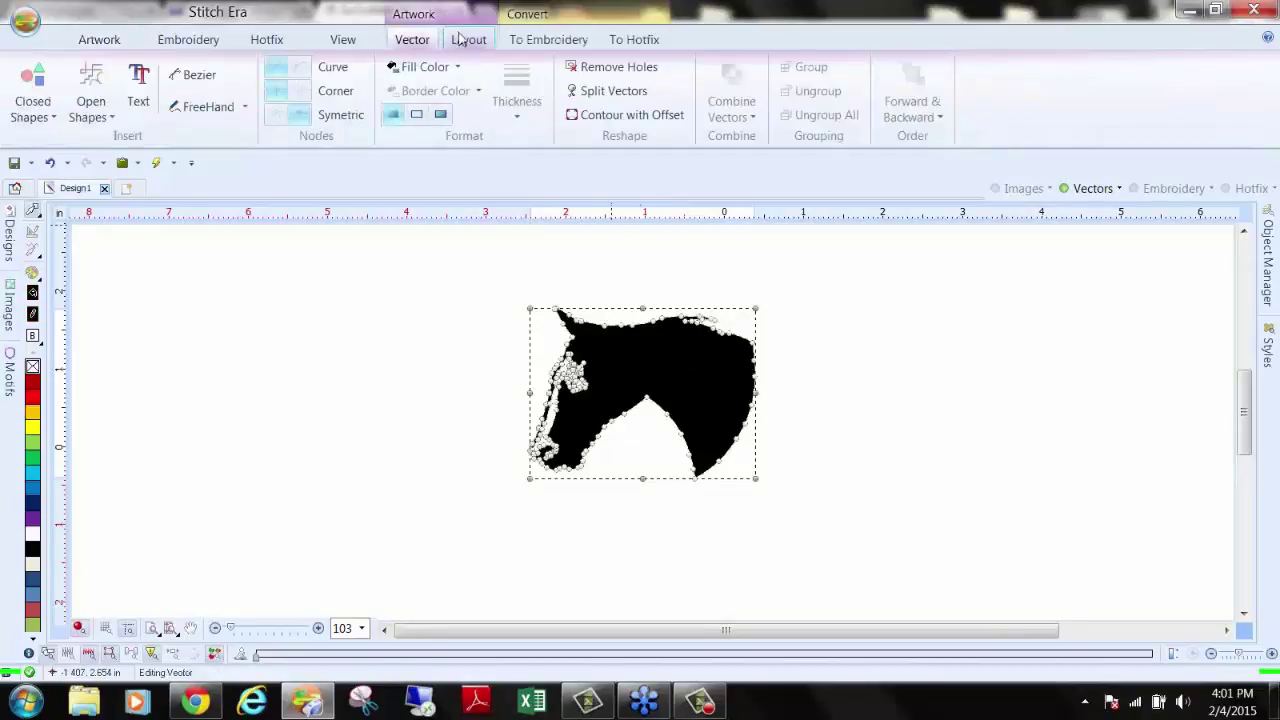
pyautogui.click(463, 42)
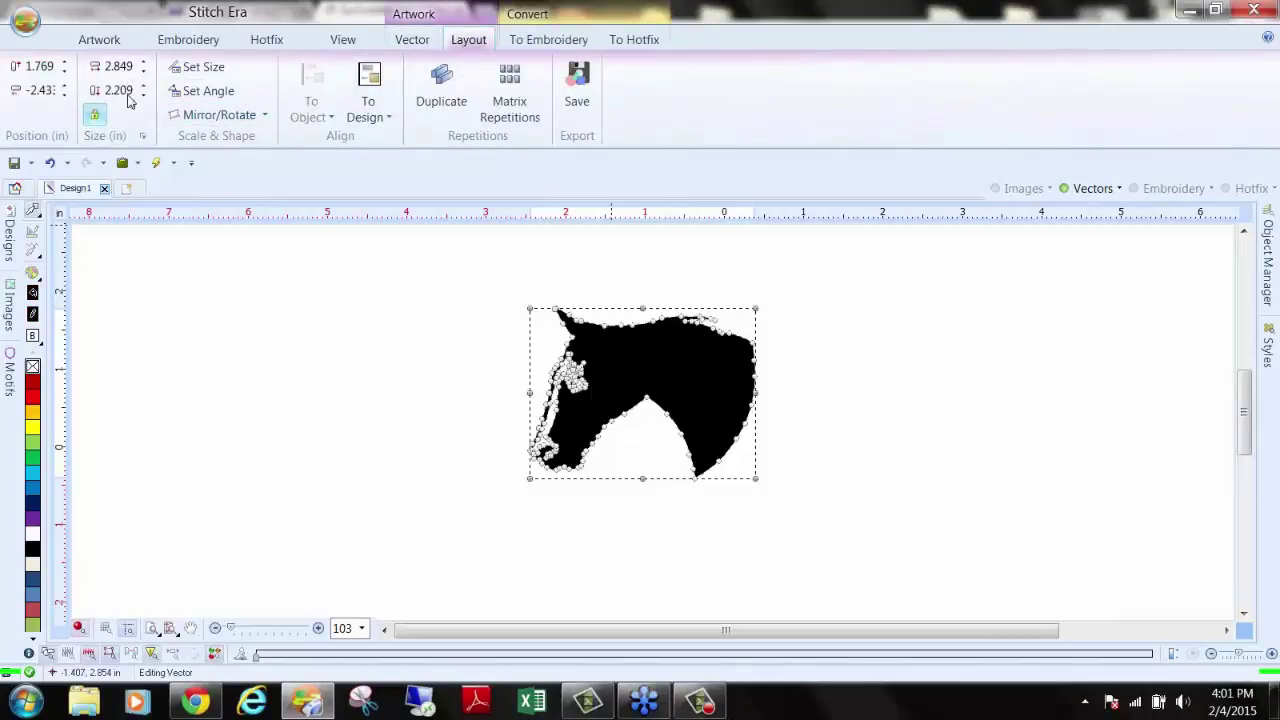
pyautogui.doubleClick(127, 65)
pyautogui.write('6')
pyautogui.rightClick(118, 65)
pyautogui.press('Escape')
pyautogui.press('Return')
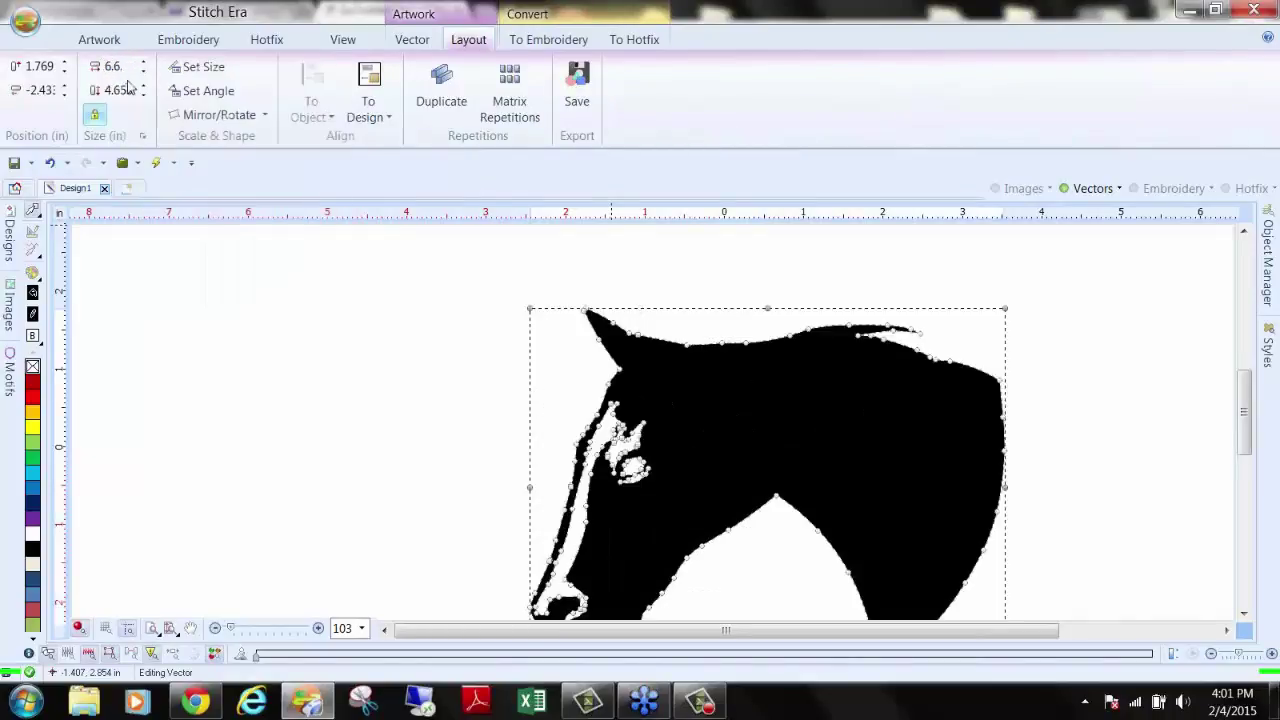
pyautogui.write('.5')
pyautogui.press('Return')
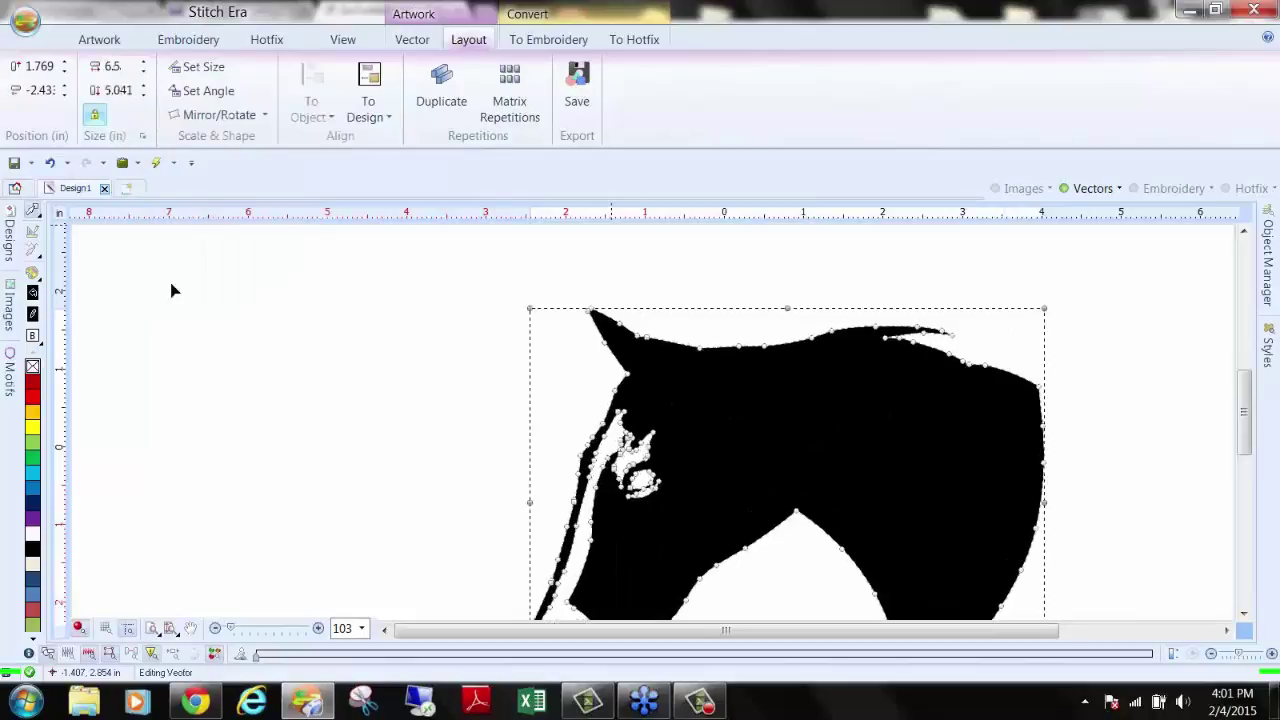
# Step: Move the enlarged horse head up and to the left so it sits near the middle of the work area
pyautogui.scroll(-2, 743, 370)
pyautogui.moveTo(721, 406); pyautogui.dragTo(667, 386)
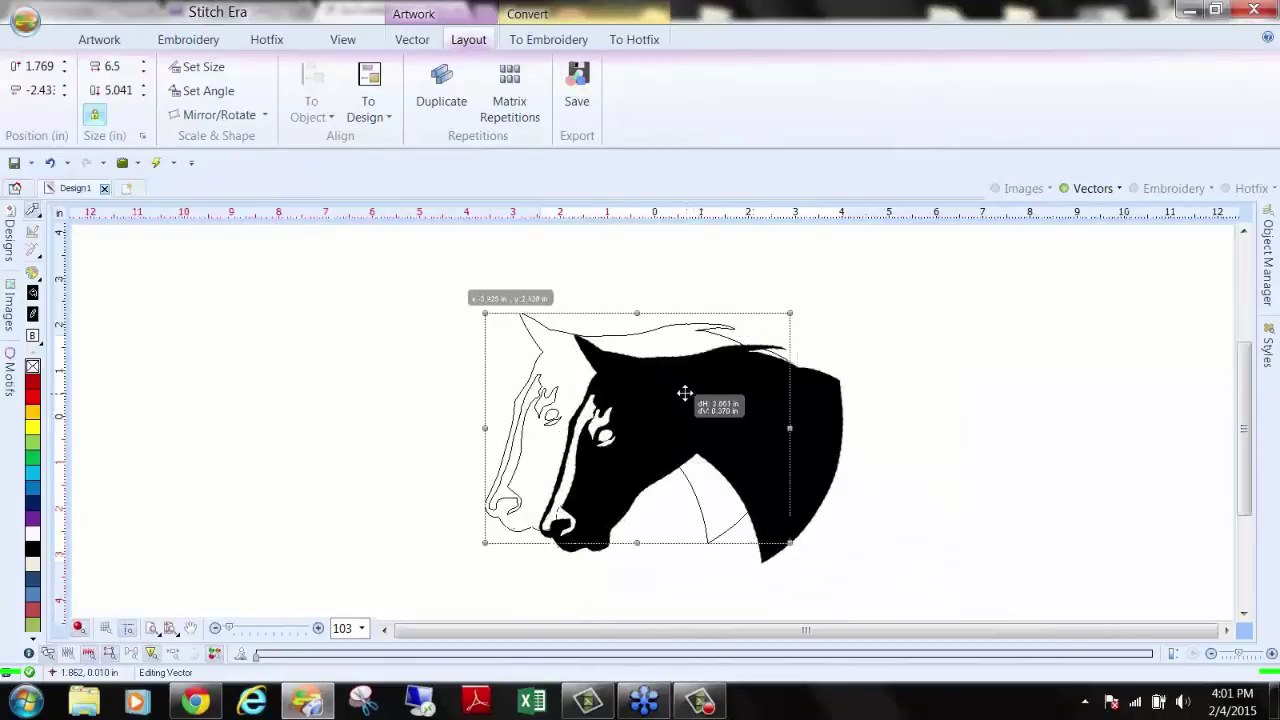
pyautogui.click(856, 390)
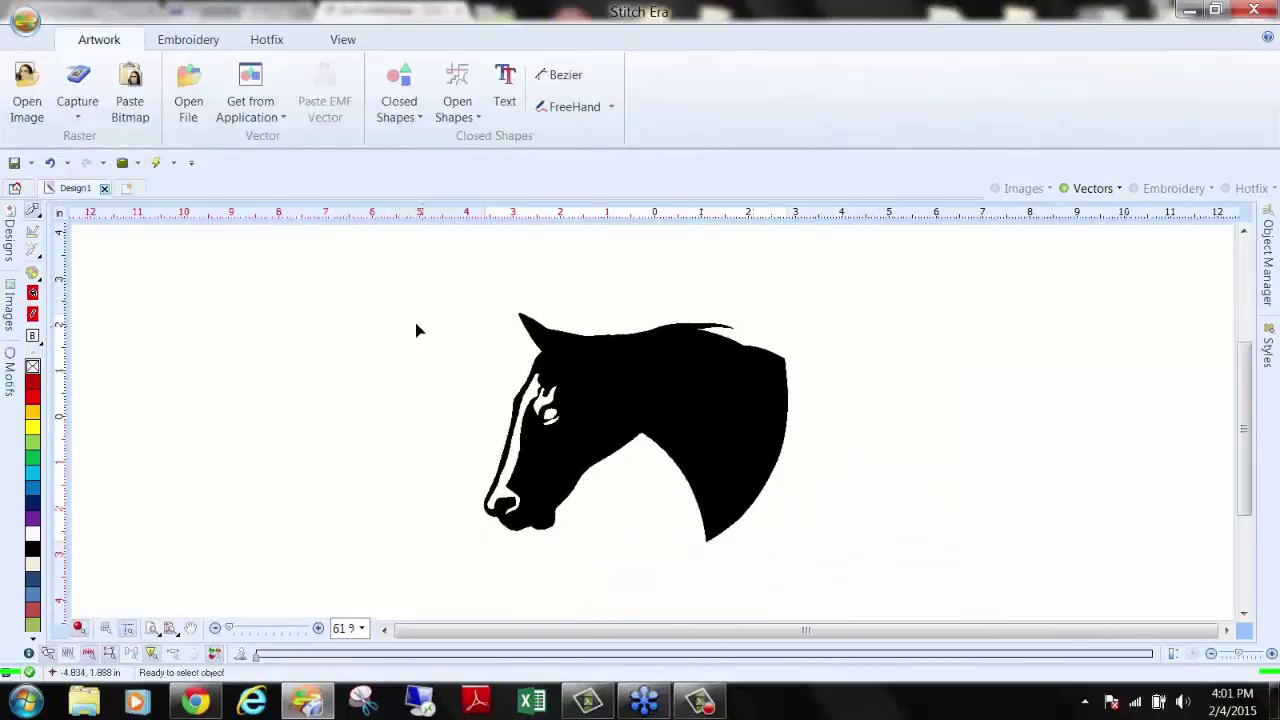
pyautogui.moveTo(686, 389)
pyautogui.mouseDown()
pyautogui.moveTo(849, 386)
pyautogui.moveTo(729, 409)
pyautogui.moveTo(672, 400)
pyautogui.mouseUp()
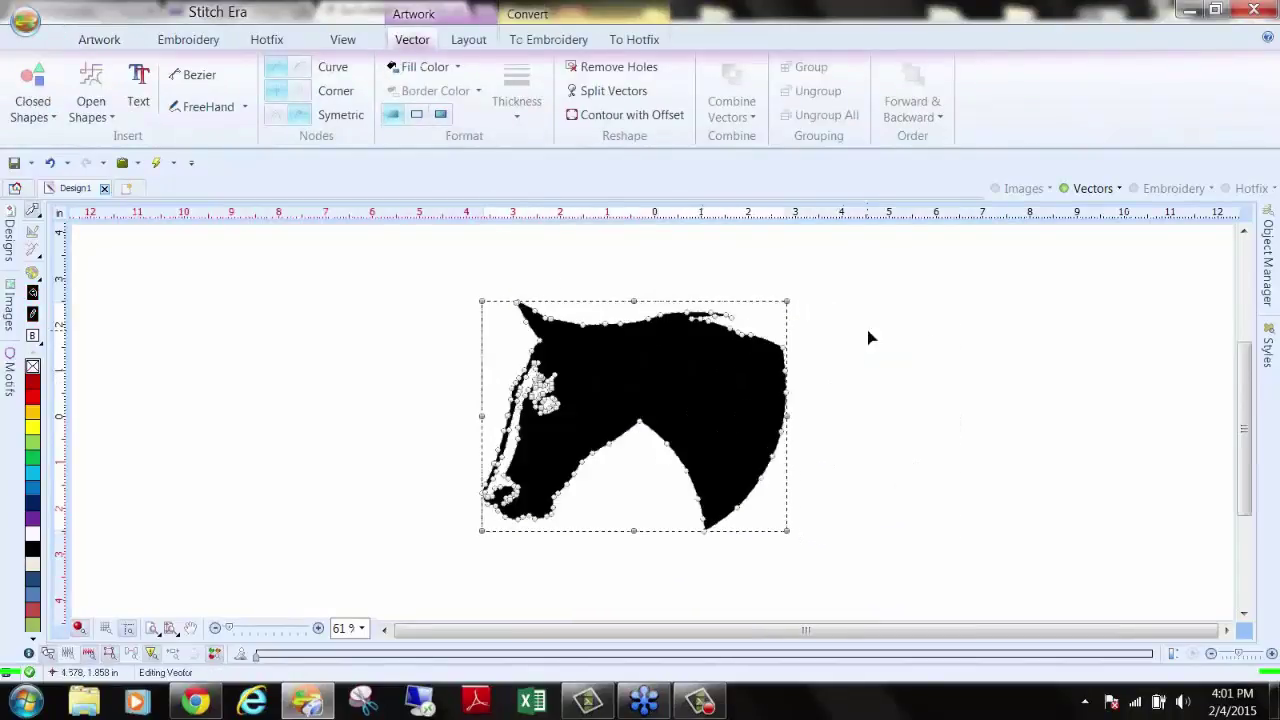
# Step: Set the horse head's height to 7 in with its proportions unlocked
pyautogui.click(869, 337)
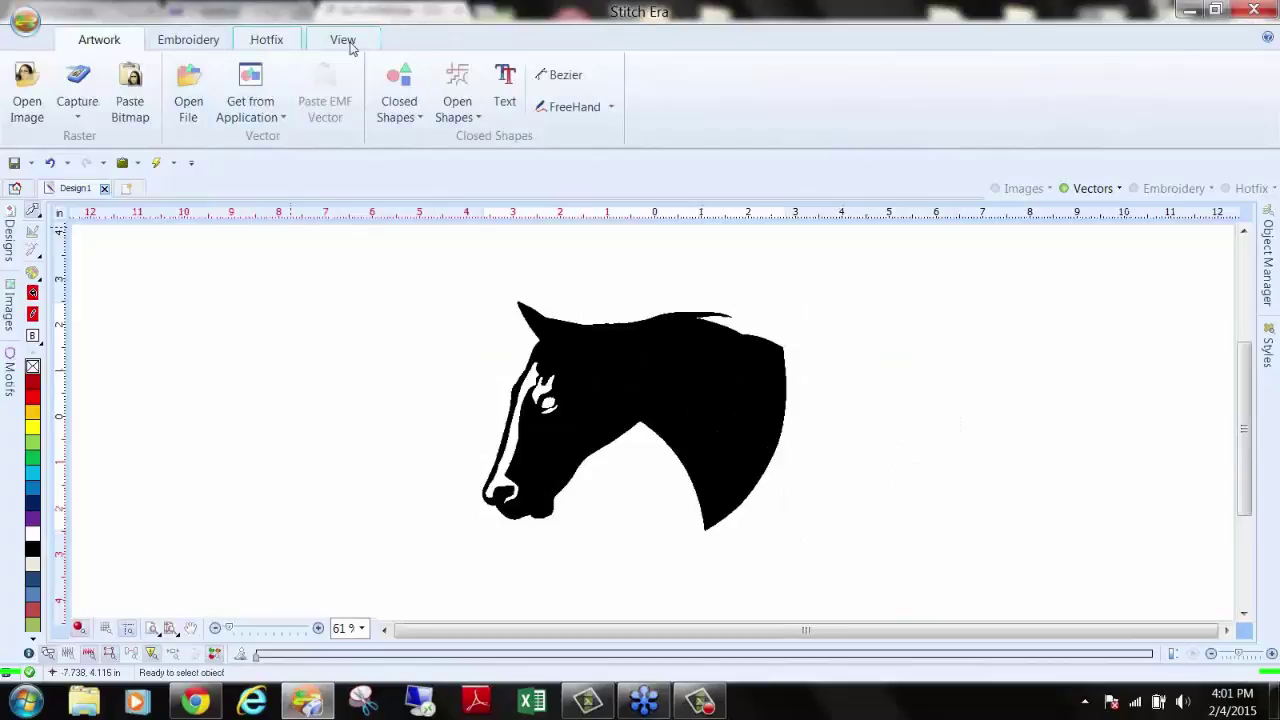
pyautogui.click(626, 391)
pyautogui.click(466, 42)
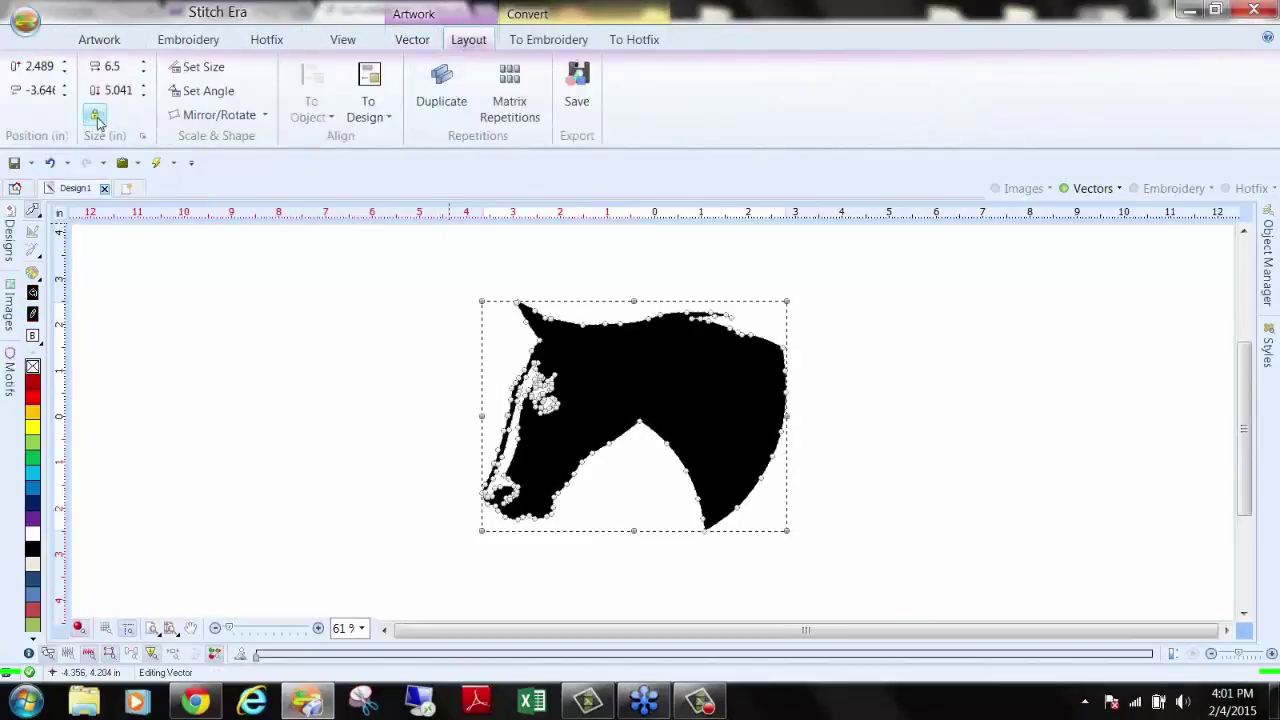
pyautogui.doubleClick(118, 90)
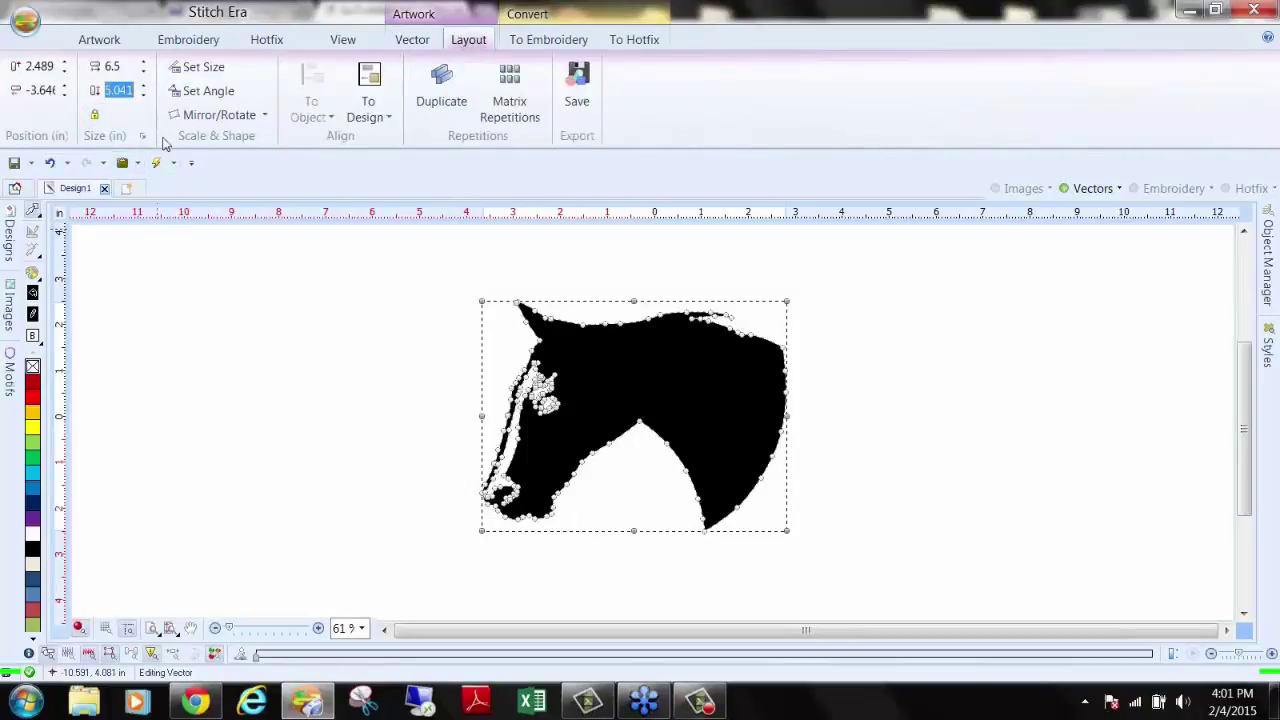
pyautogui.write('7')
pyautogui.press('Return')
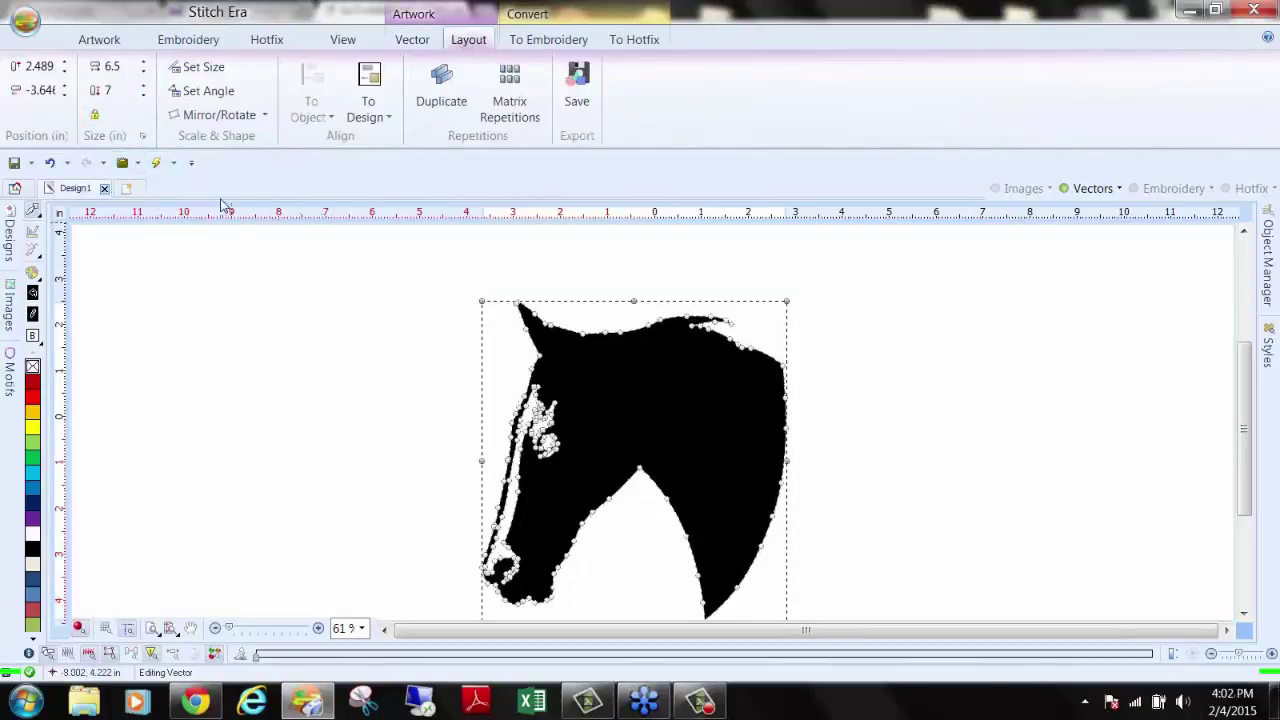
# Step: Undo the last height change, lock the horse head's proportions again and deselect it
pyautogui.hotkey('ctrl', 'z')
pyautogui.click(94, 114)
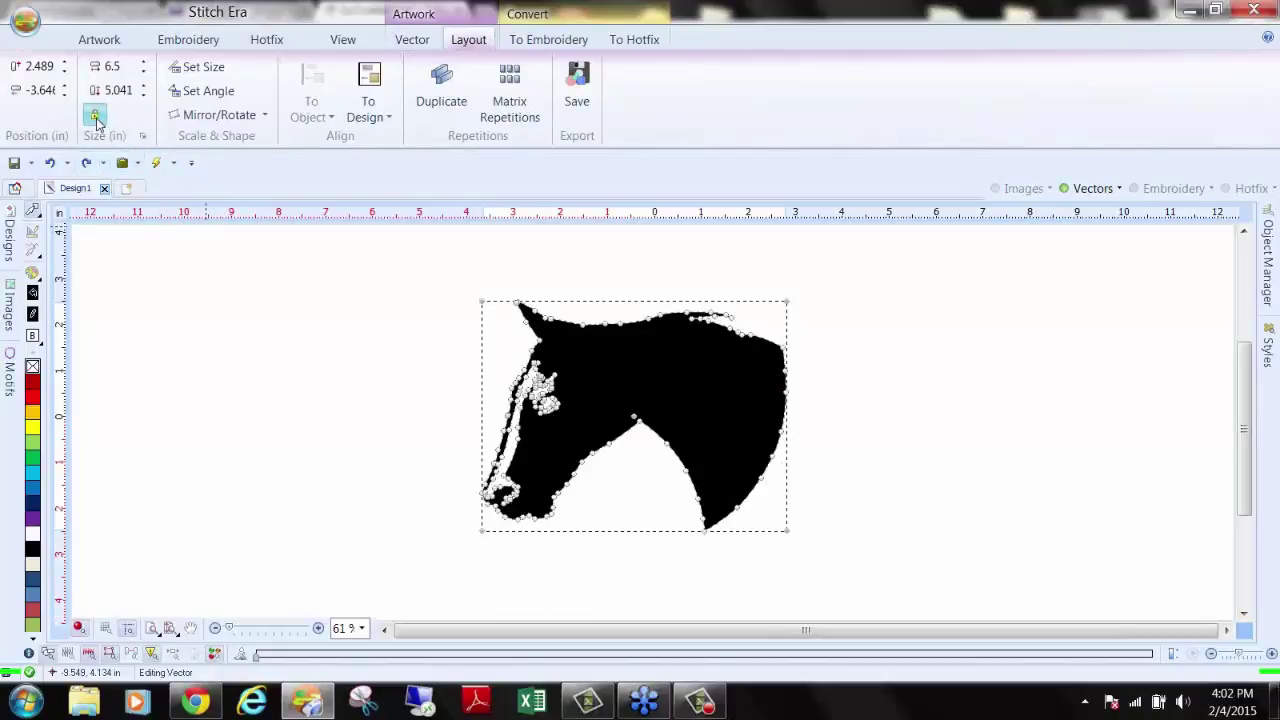
pyautogui.click(258, 342)
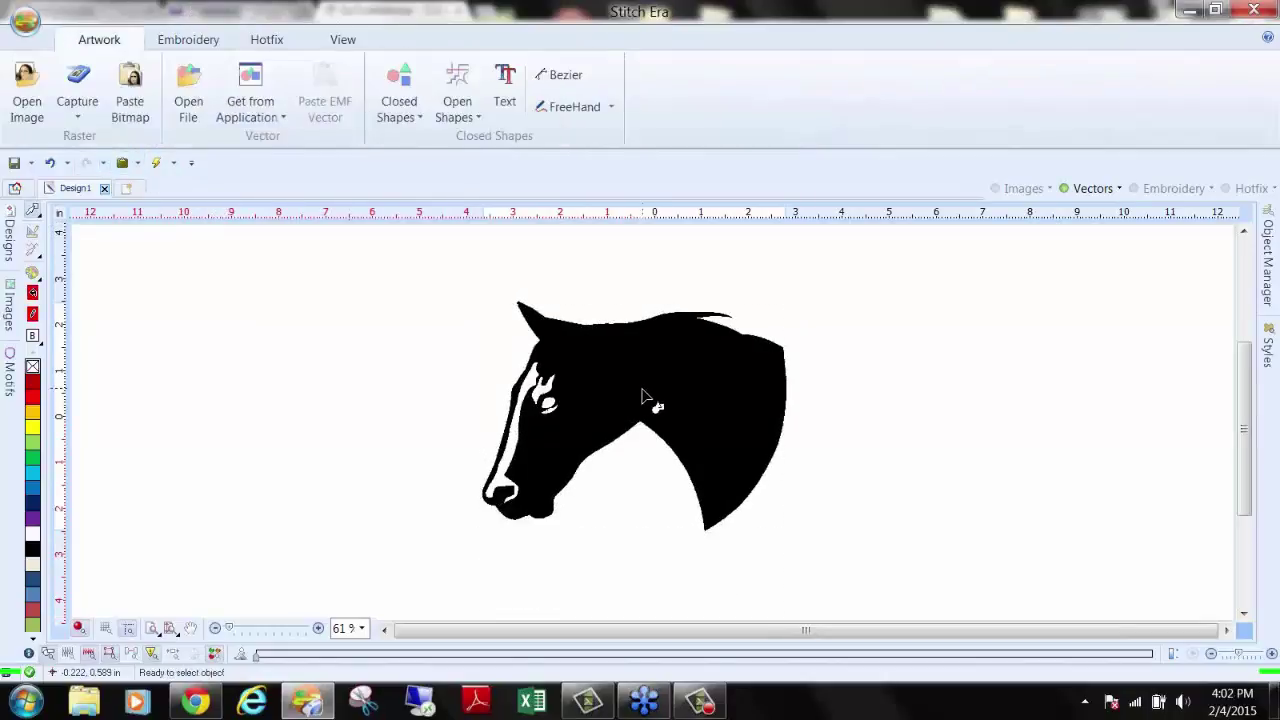
pyautogui.click(491, 396)
pyautogui.click(412, 392)
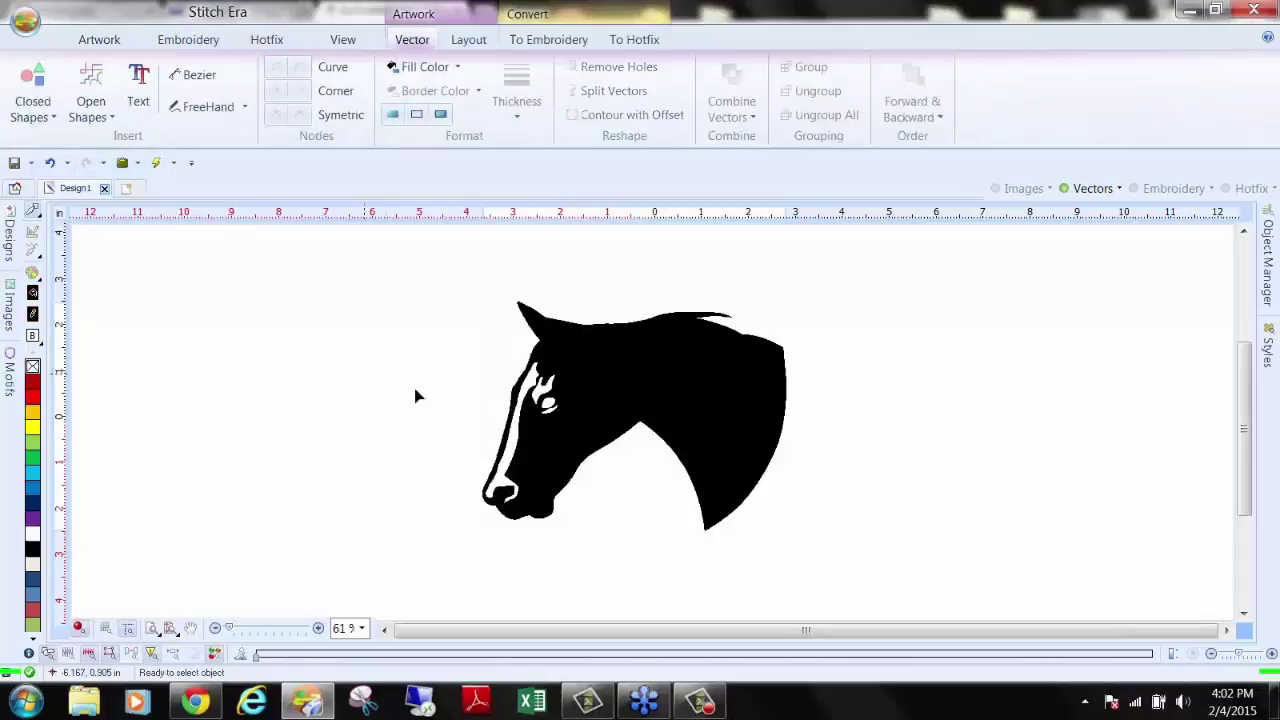
pyautogui.click(656, 389)
pyautogui.click(468, 431)
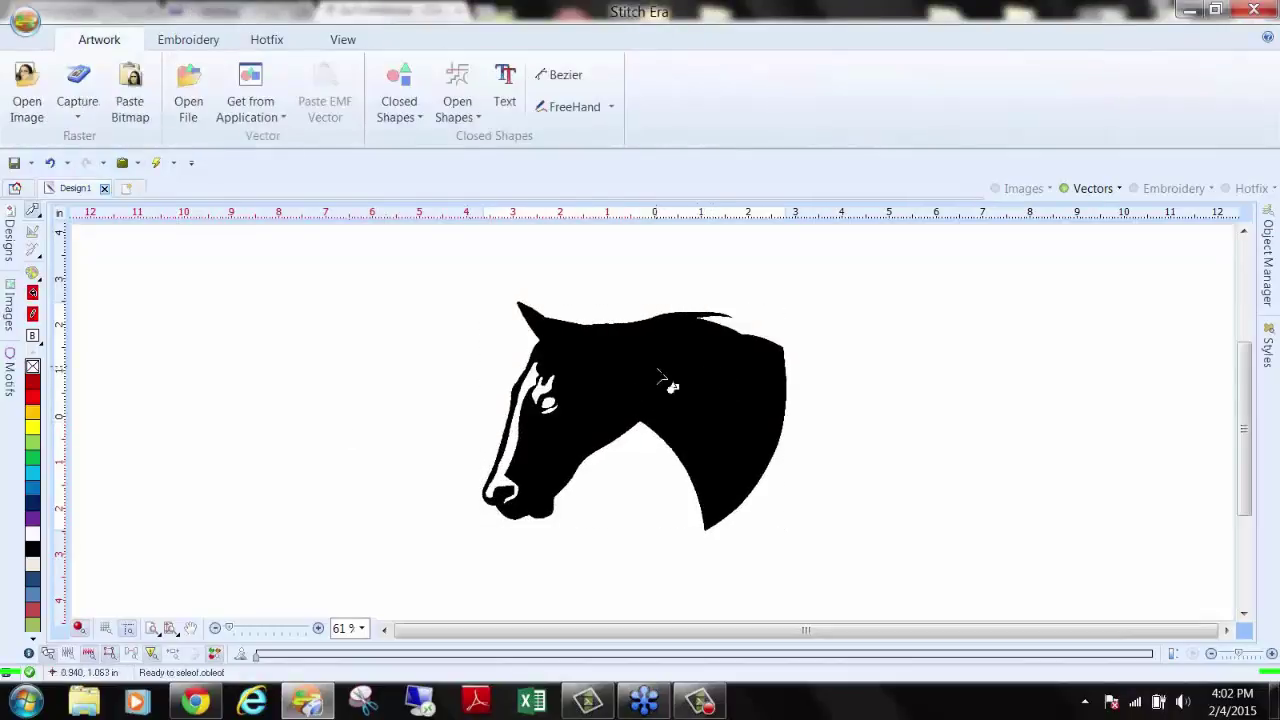
# Step: Open the hotfix bead palette and clear all beads from the current beads bar
pyautogui.click(262, 42)
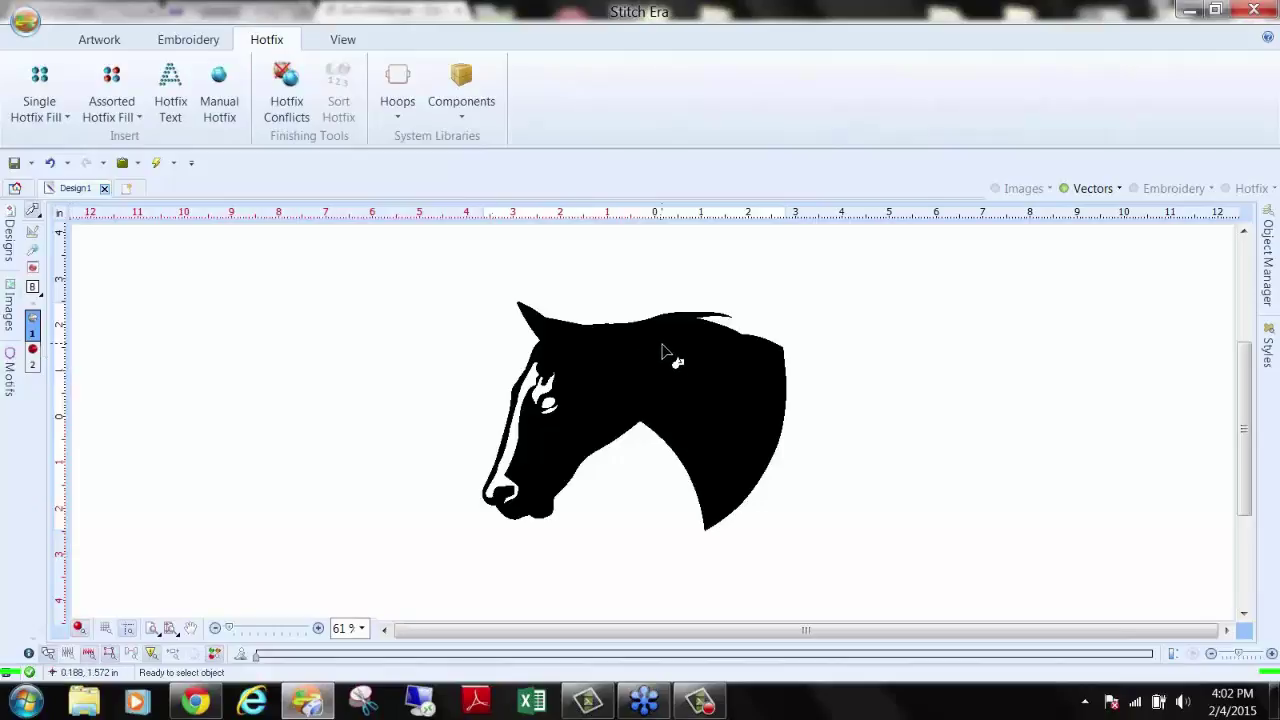
pyautogui.click(32, 270)
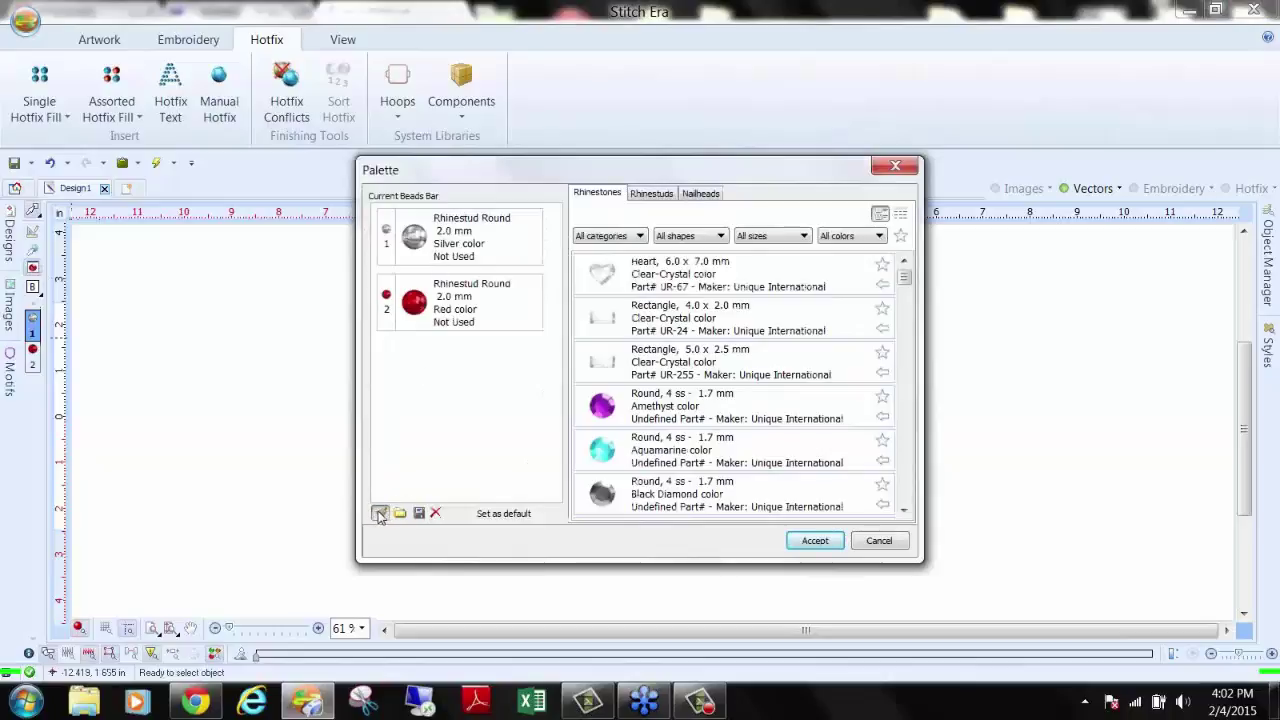
pyautogui.click(379, 512)
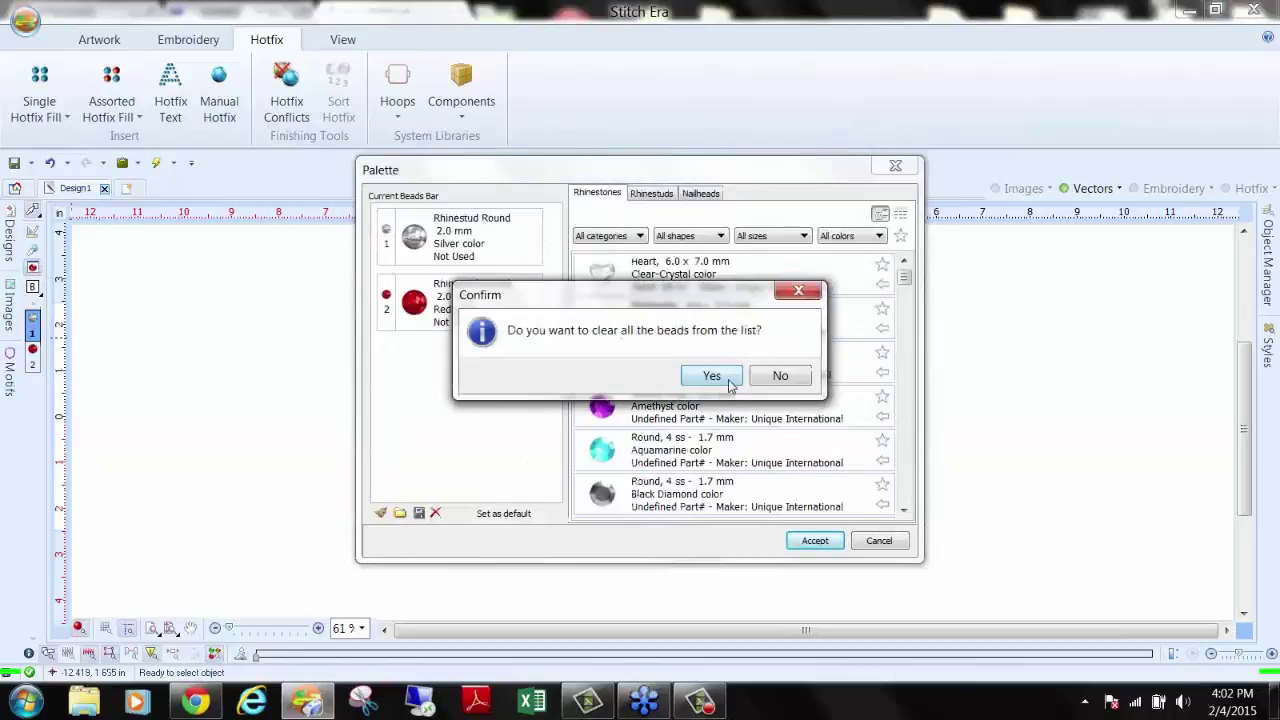
pyautogui.click(712, 376)
# Step: Filter the rhinestones to 2.0 mm and add the Round 6 ss Jet stone to the current beads bar
pyautogui.click(801, 236)
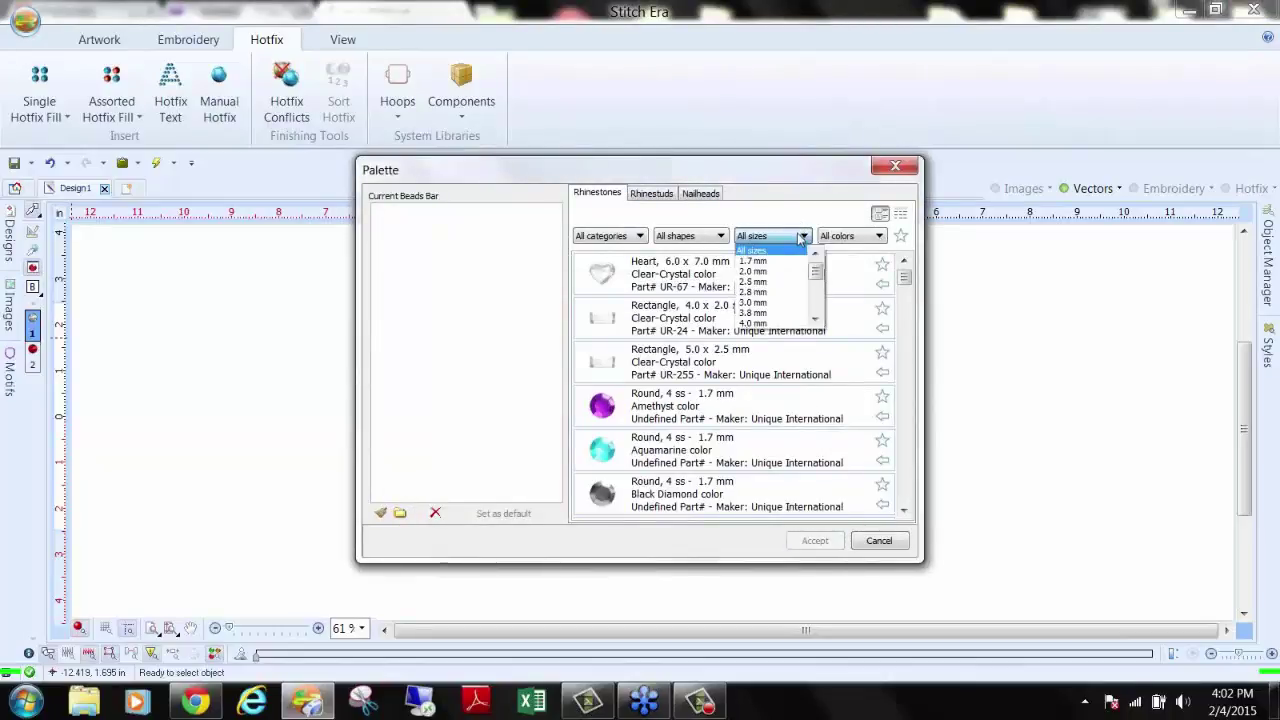
pyautogui.click(787, 272)
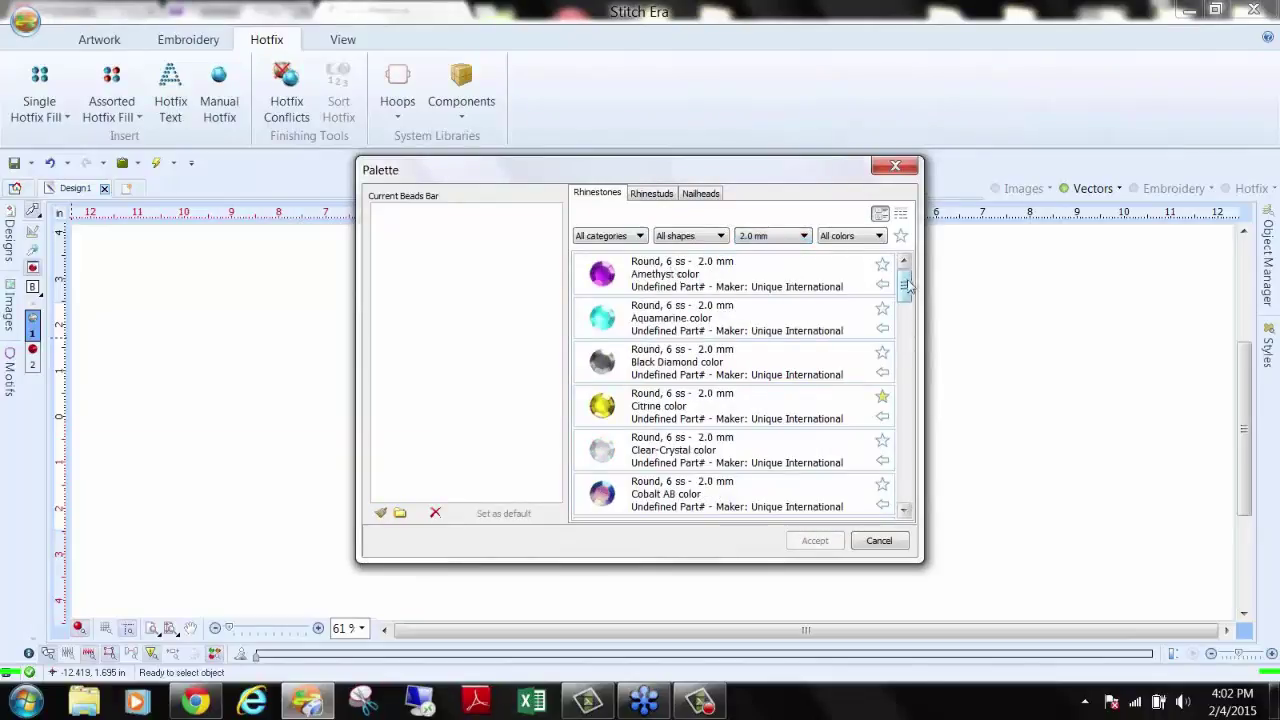
pyautogui.moveTo(905, 286); pyautogui.dragTo(905, 362)
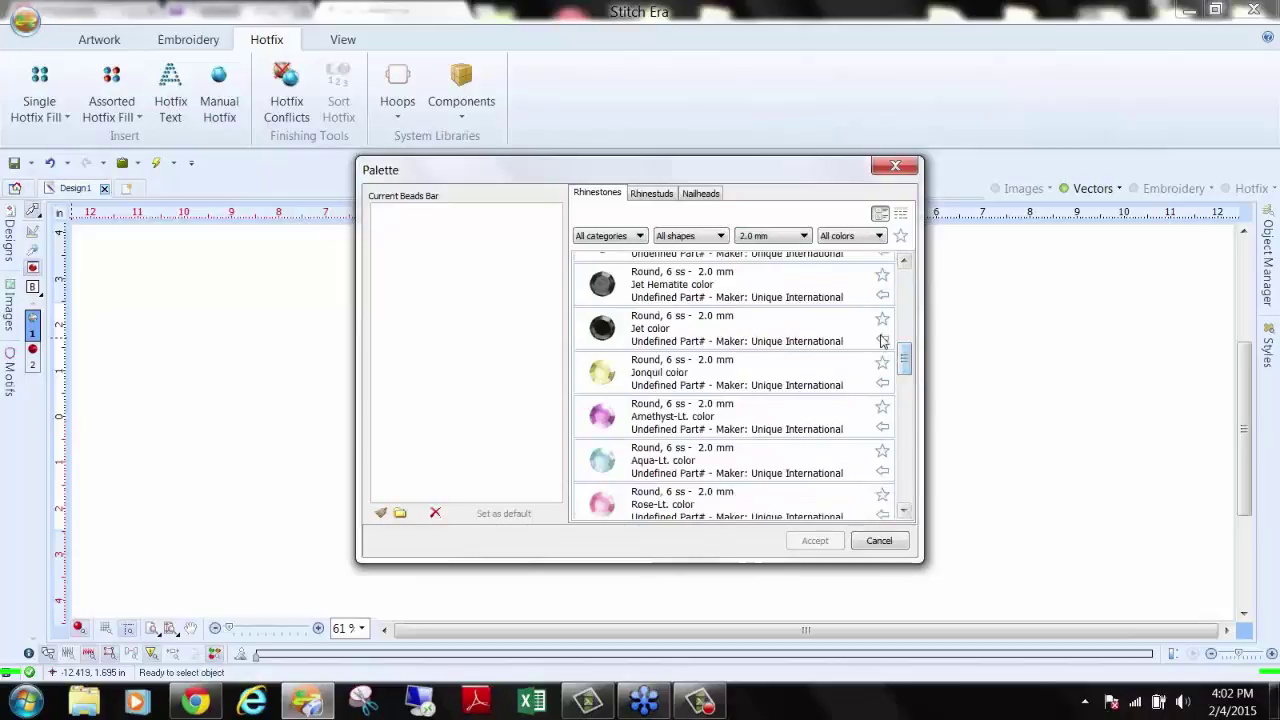
pyautogui.click(882, 339)
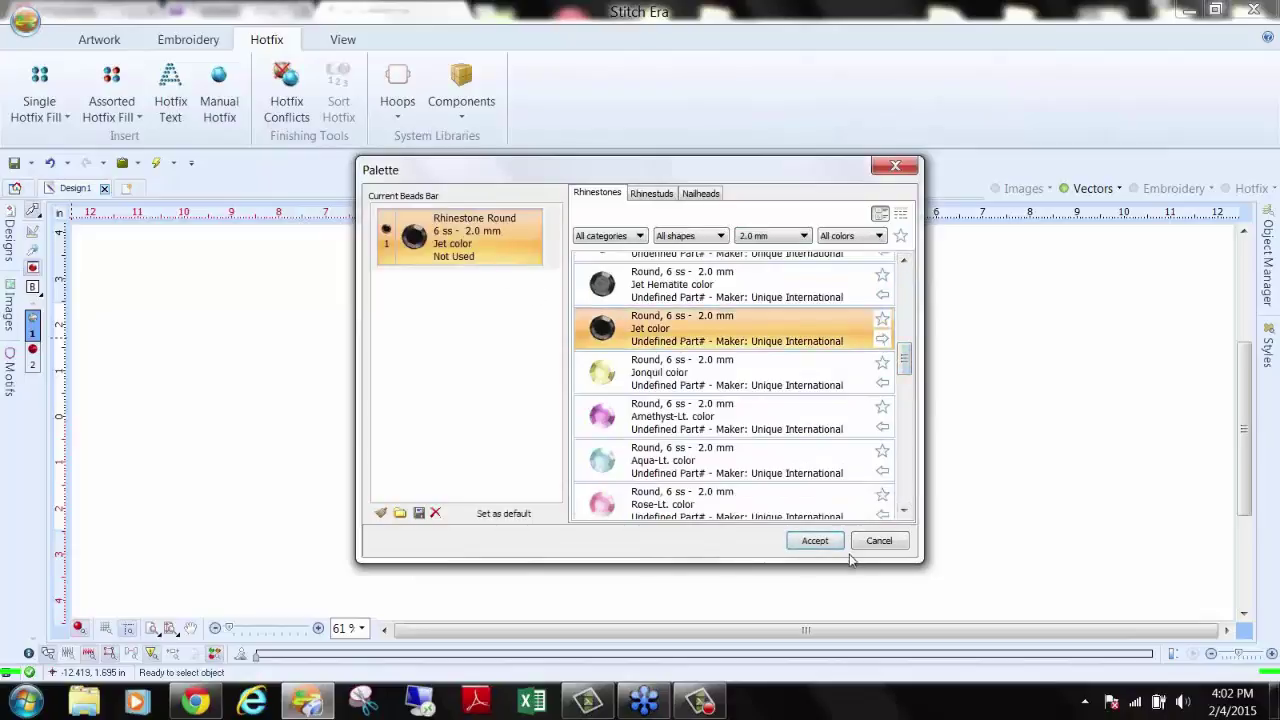
pyautogui.click(815, 541)
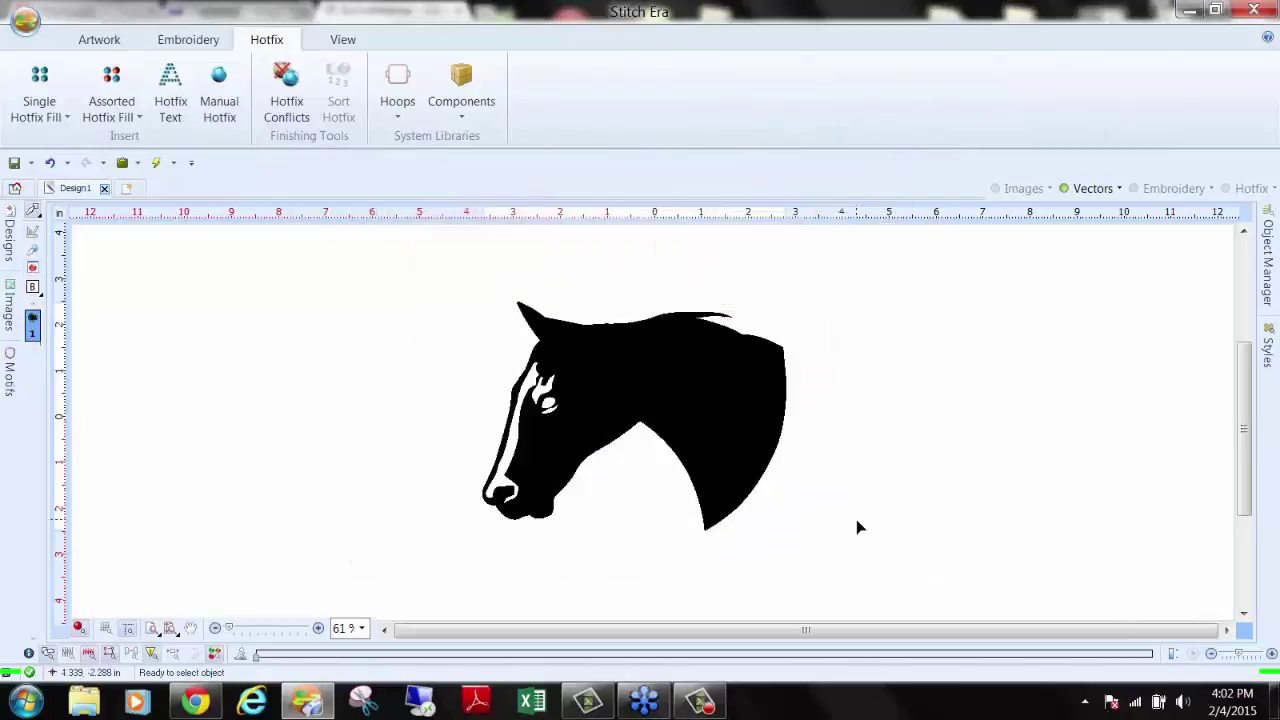
# Step: Convert the horse head vector to a single hotfix uniform fill with the Jet stone and hide the vector artwork
pyautogui.click(31, 323)
pyautogui.doubleClick(672, 377)
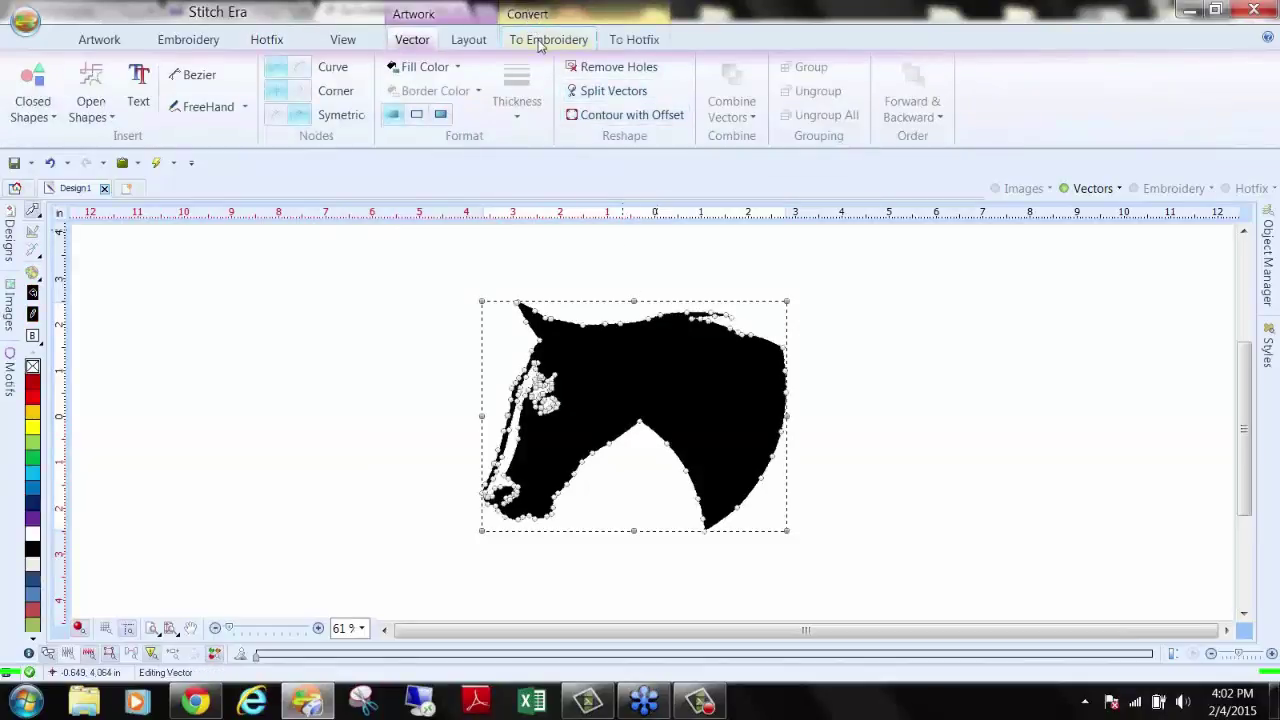
pyautogui.click(648, 44)
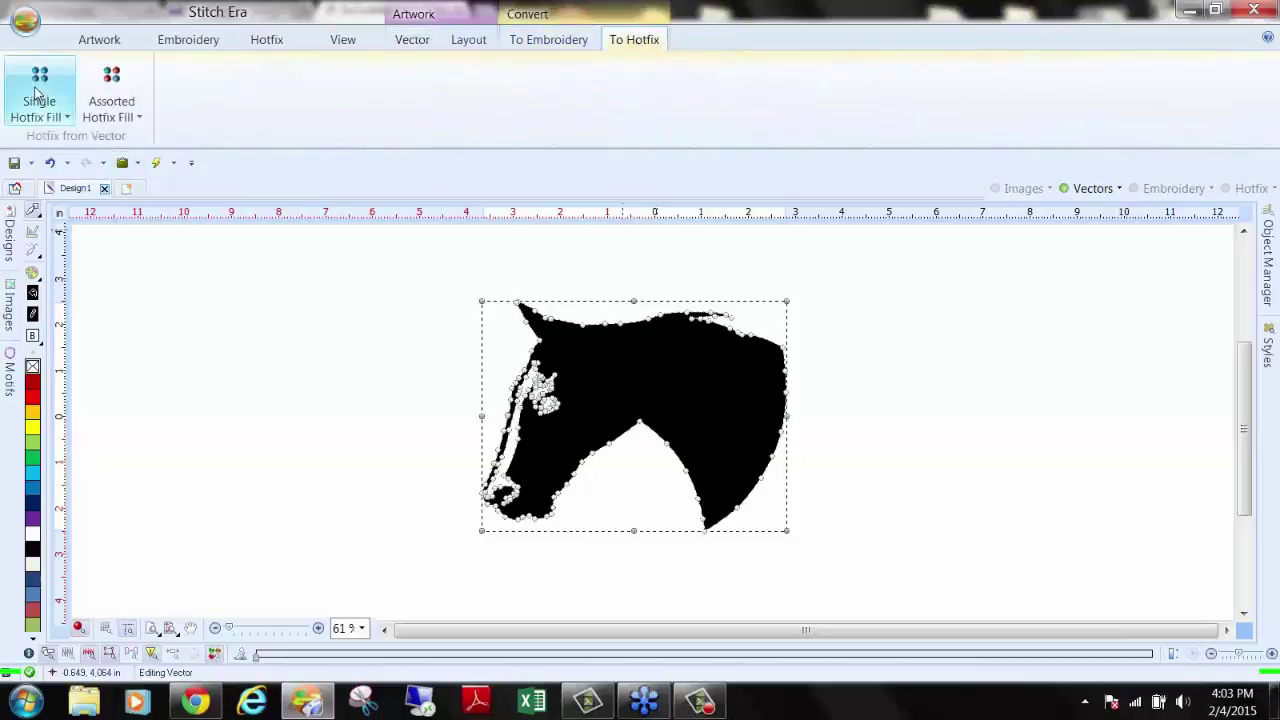
pyautogui.click(40, 95)
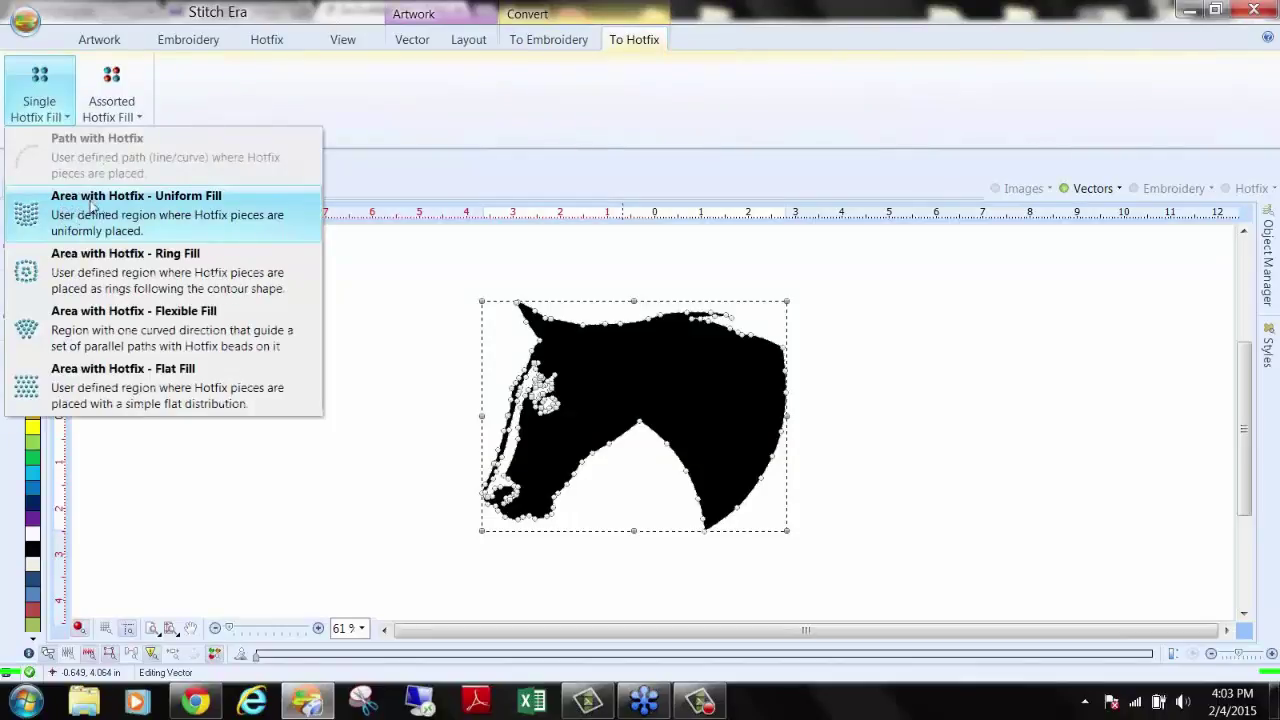
pyautogui.click(91, 205)
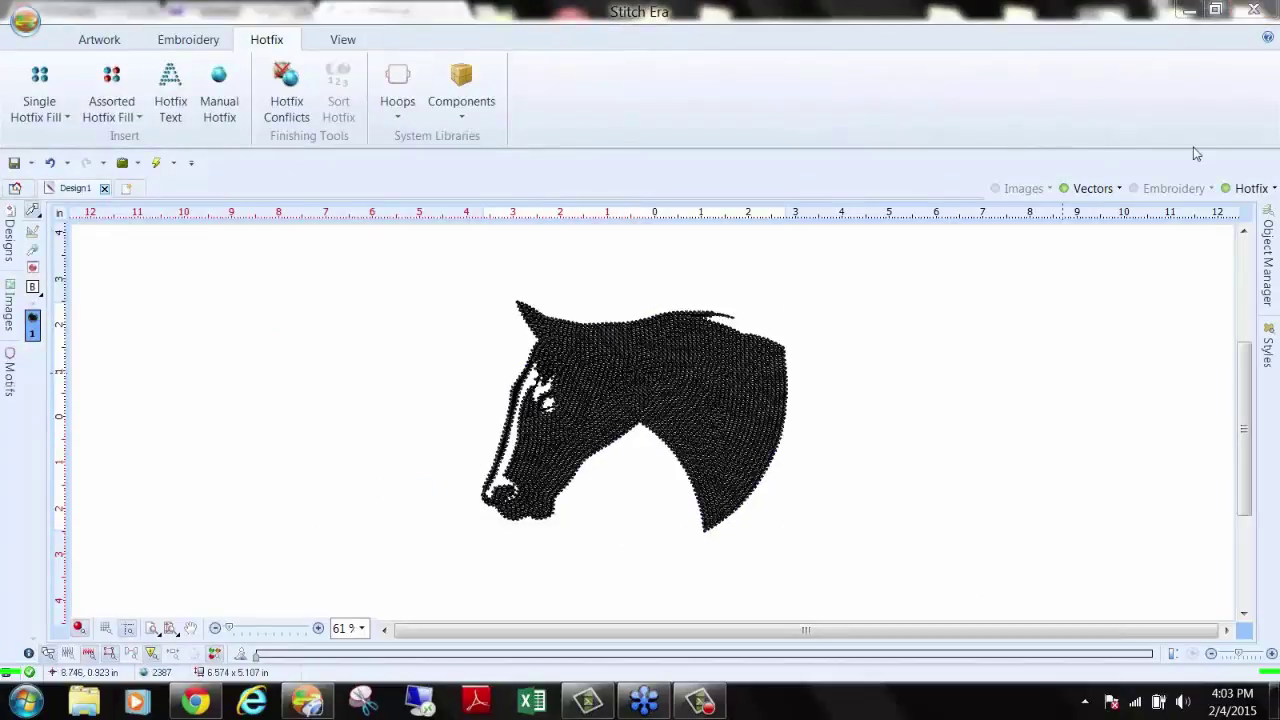
pyautogui.click(1085, 188)
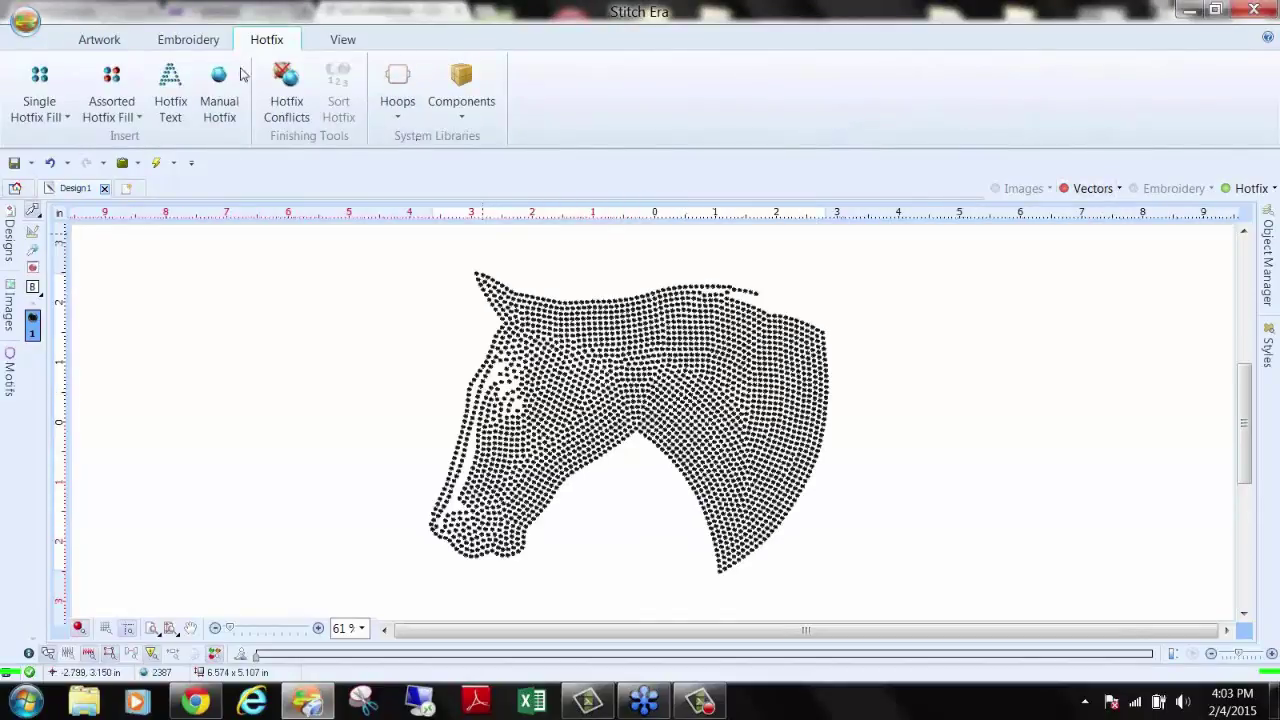
# Step: Add the Round 6 ss 2.0 mm Siam-Lt. rhinestone to the hotfix palette as a second bead
pyautogui.click(33, 268)
pyautogui.click(772, 236)
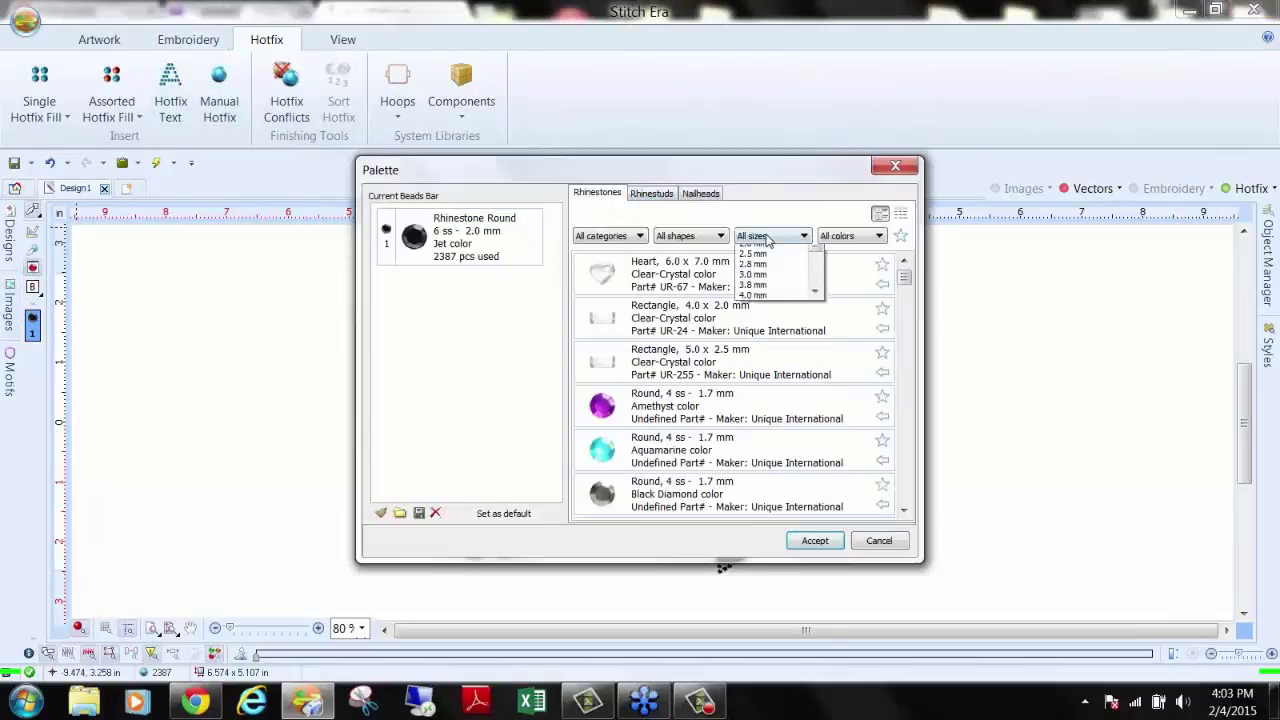
pyautogui.click(760, 272)
pyautogui.moveTo(905, 280); pyautogui.dragTo(916, 410)
pyautogui.click(882, 326)
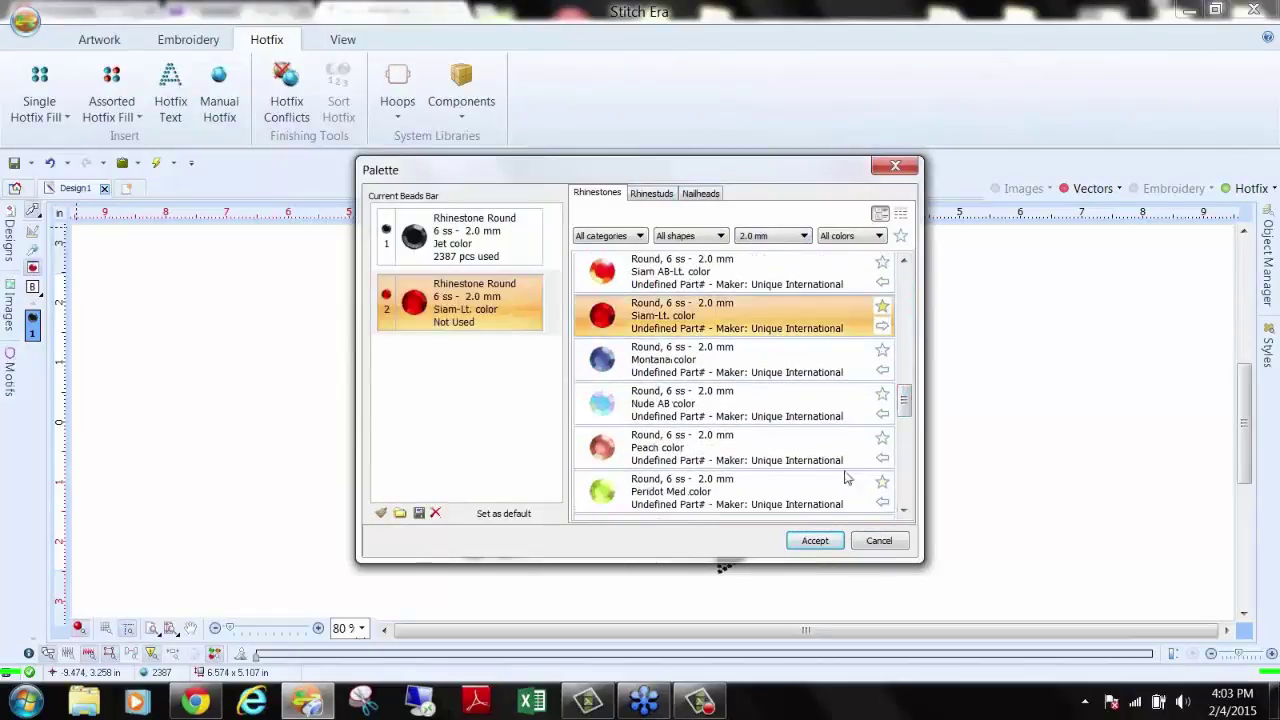
pyautogui.click(815, 541)
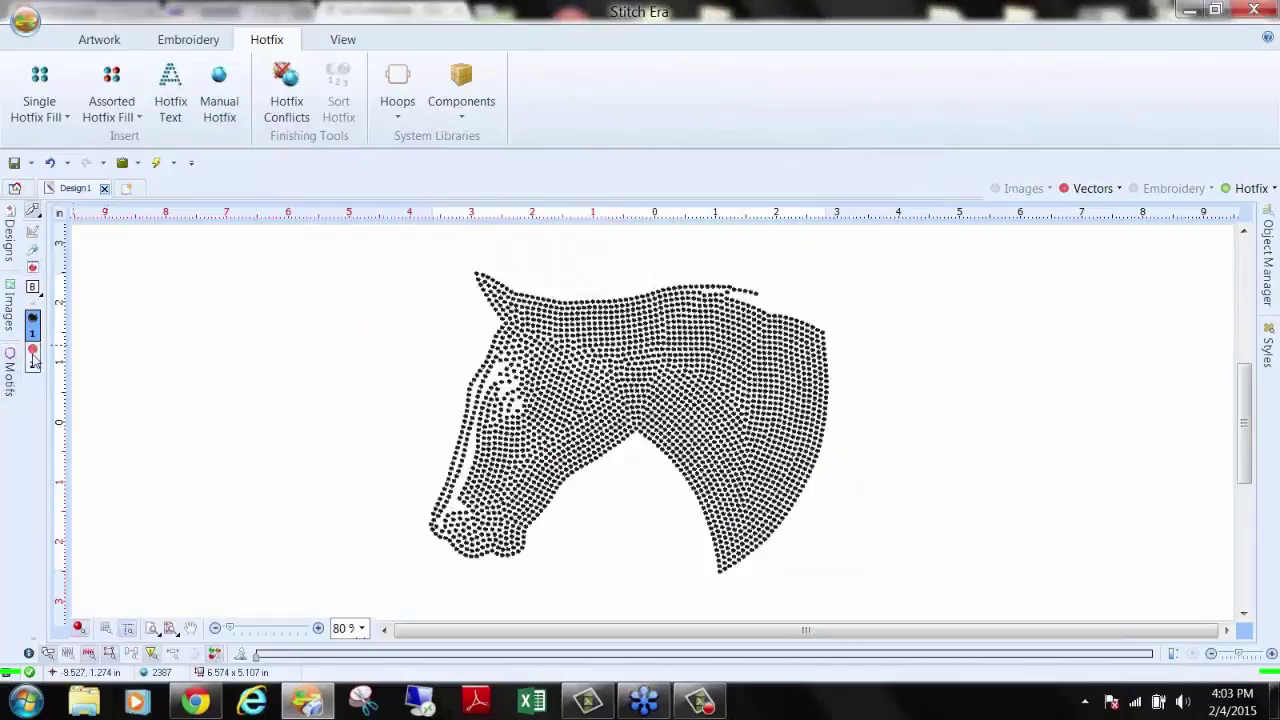
# Step: Give the horse head's hotfix area an HF Path border made of the red Siam-Lt. stones
pyautogui.click(676, 349)
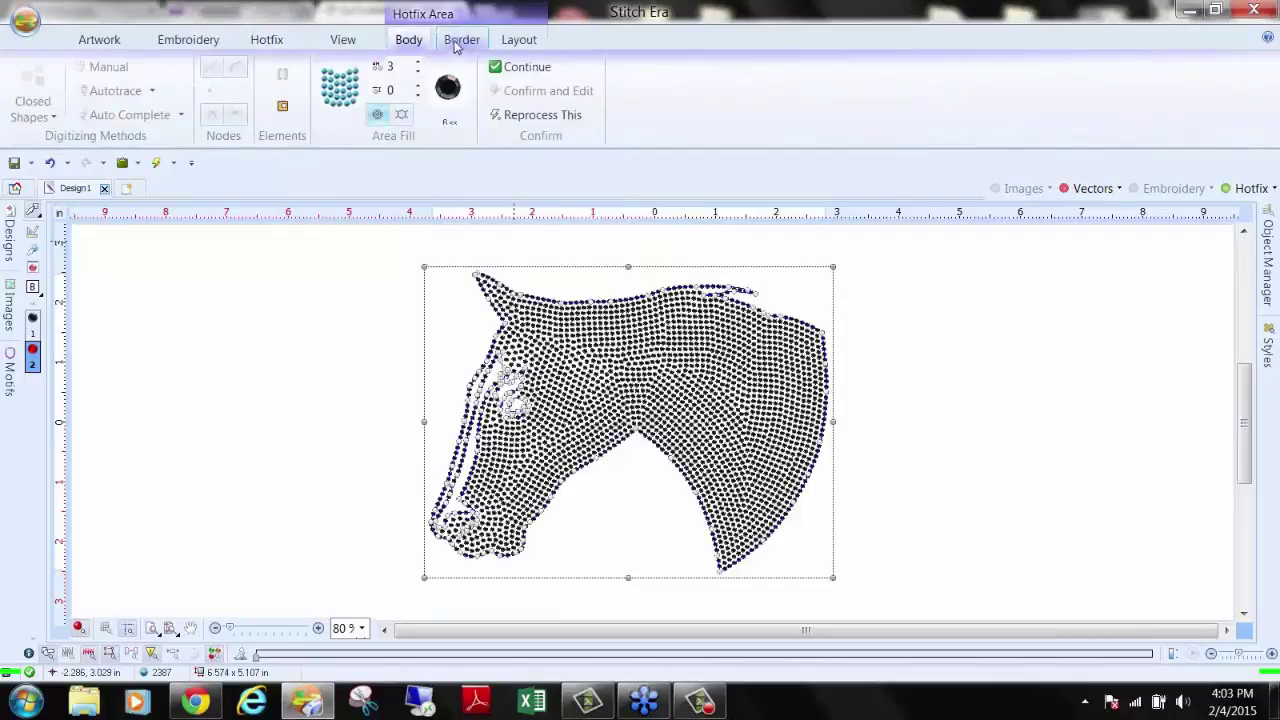
pyautogui.click(455, 42)
pyautogui.click(30, 95)
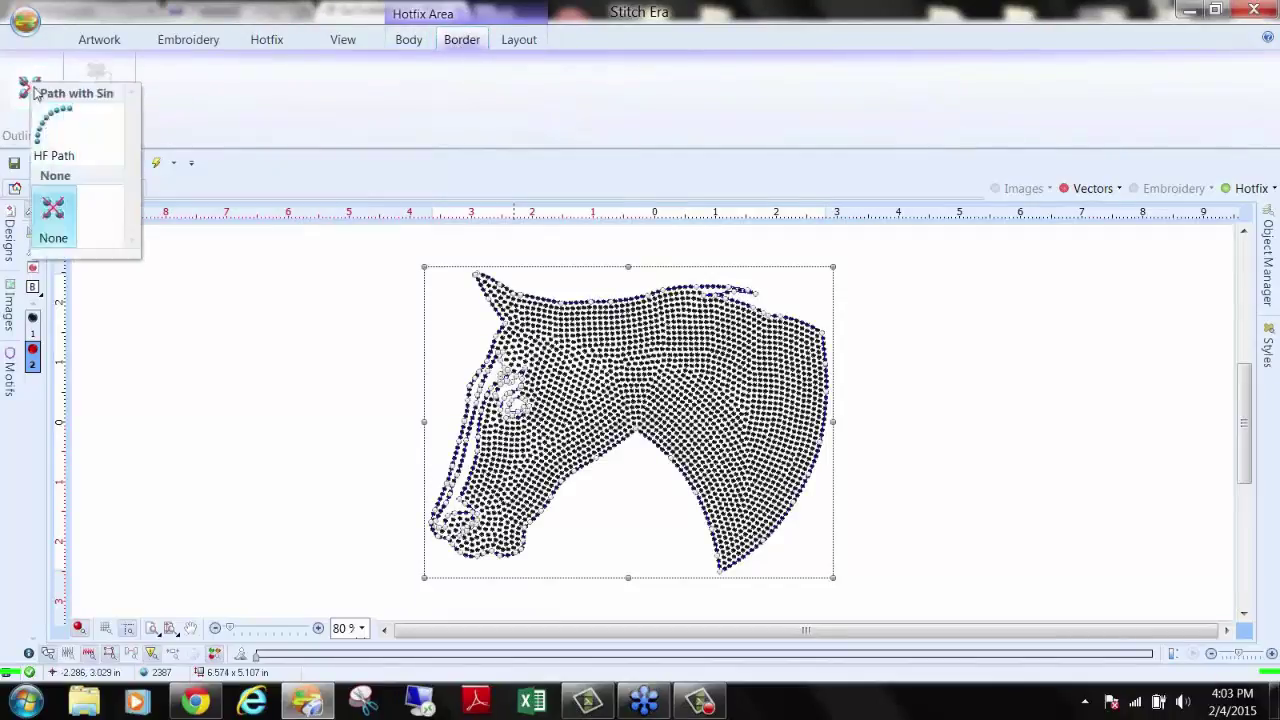
pyautogui.click(48, 138)
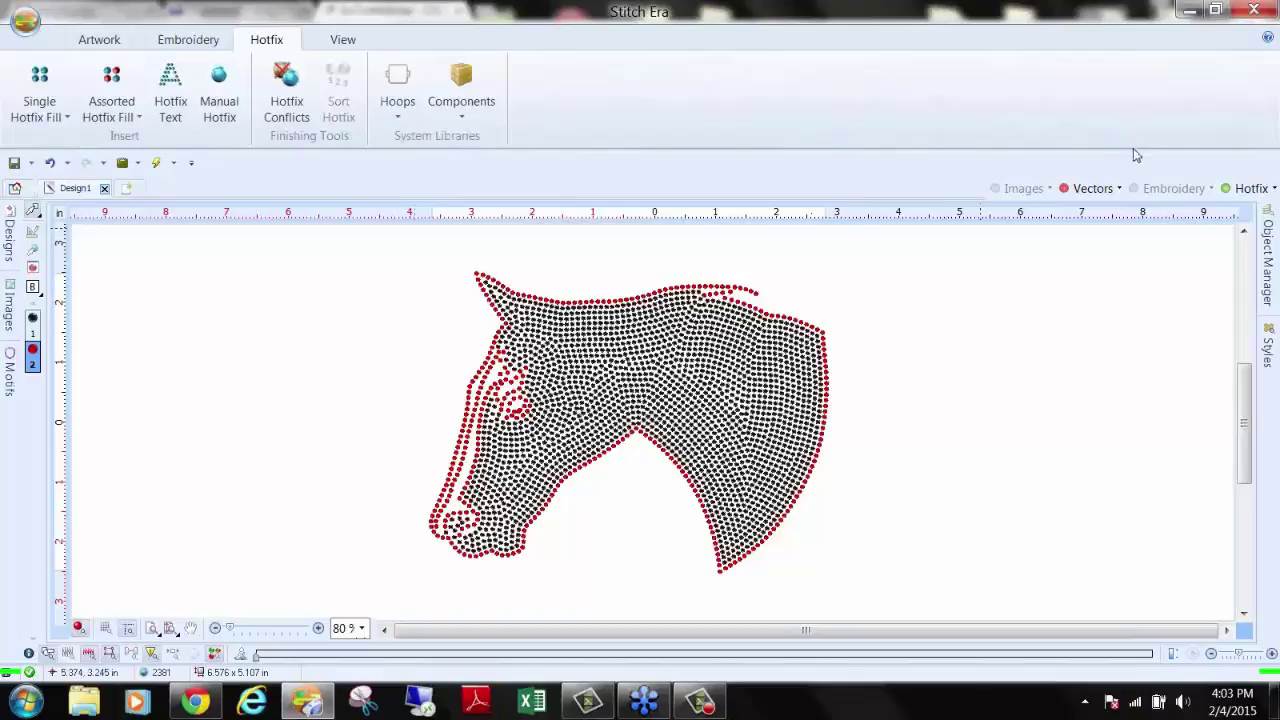
# Step: Remove the red stone border from the horse head by setting its outline fill to None
pyautogui.click(620, 366)
pyautogui.click(461, 39)
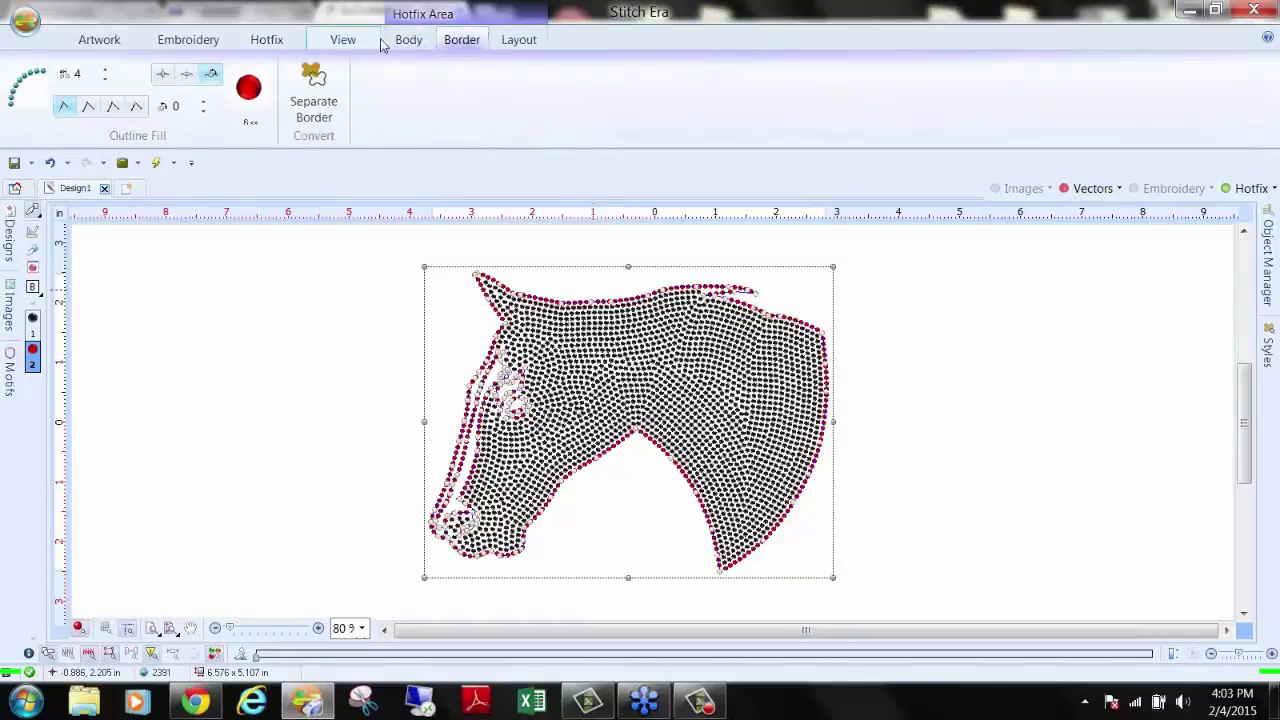
pyautogui.click(29, 90)
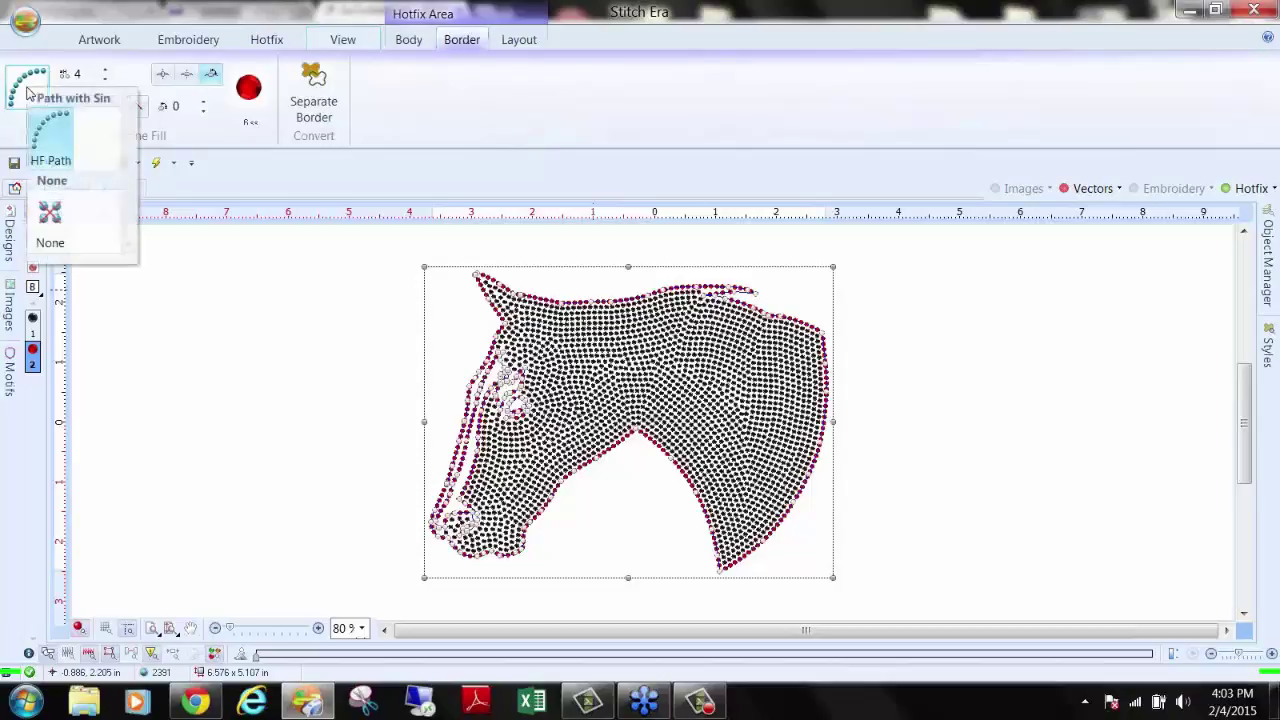
pyautogui.click(50, 222)
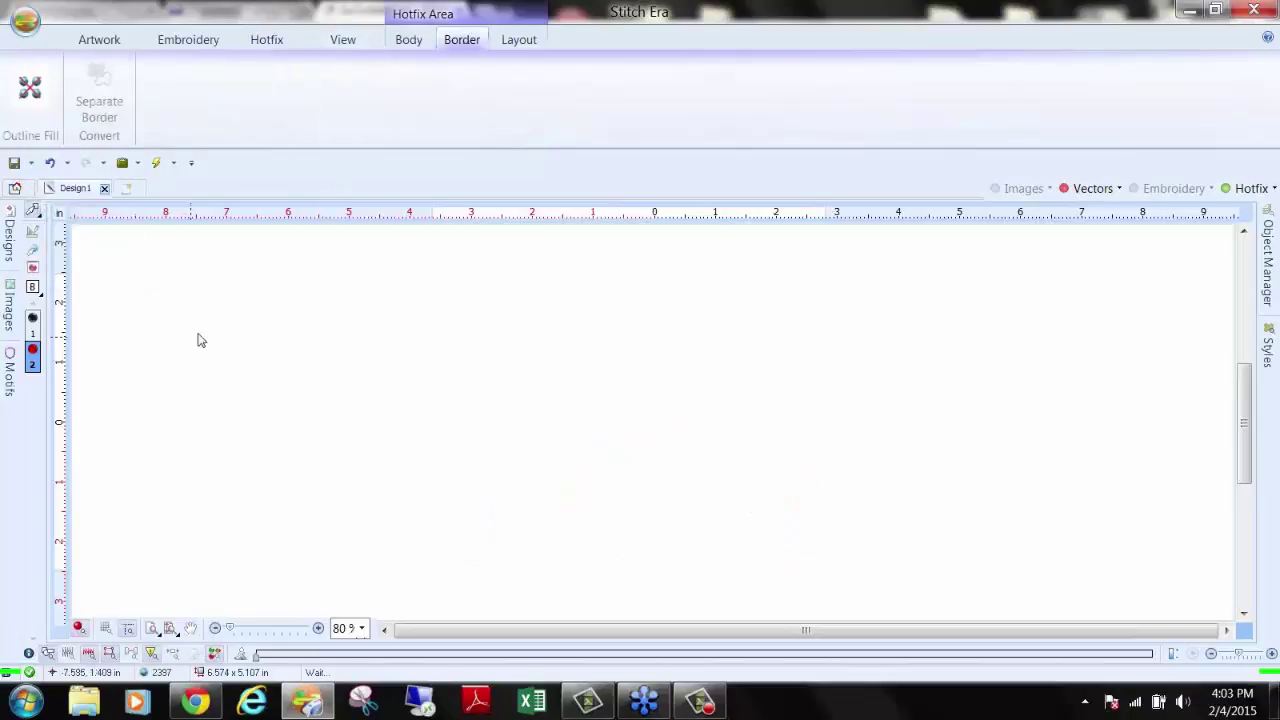
# Step: Enlarge the hotfix horse head proportionally to about 11 by 8.6 in and check how many stones it uses
pyautogui.click(608, 340)
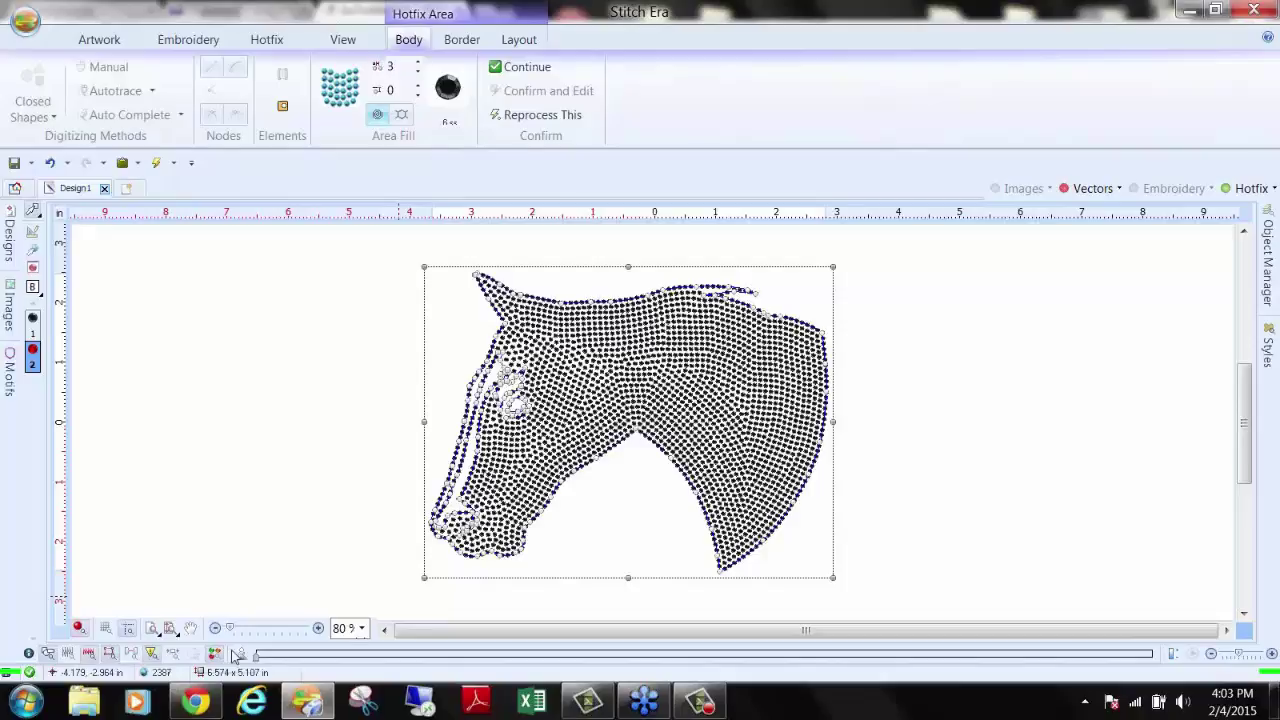
pyautogui.scroll(-2, 705, 472)
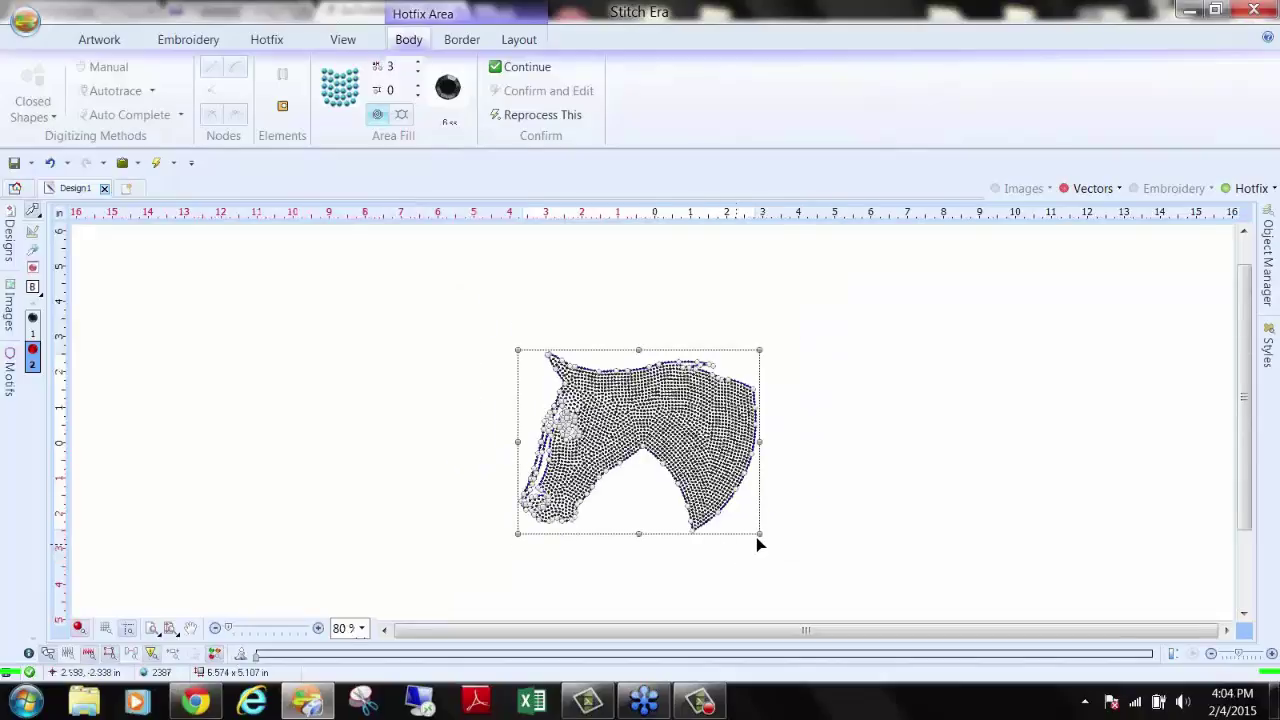
pyautogui.moveTo(760, 532); pyautogui.dragTo(851, 582)
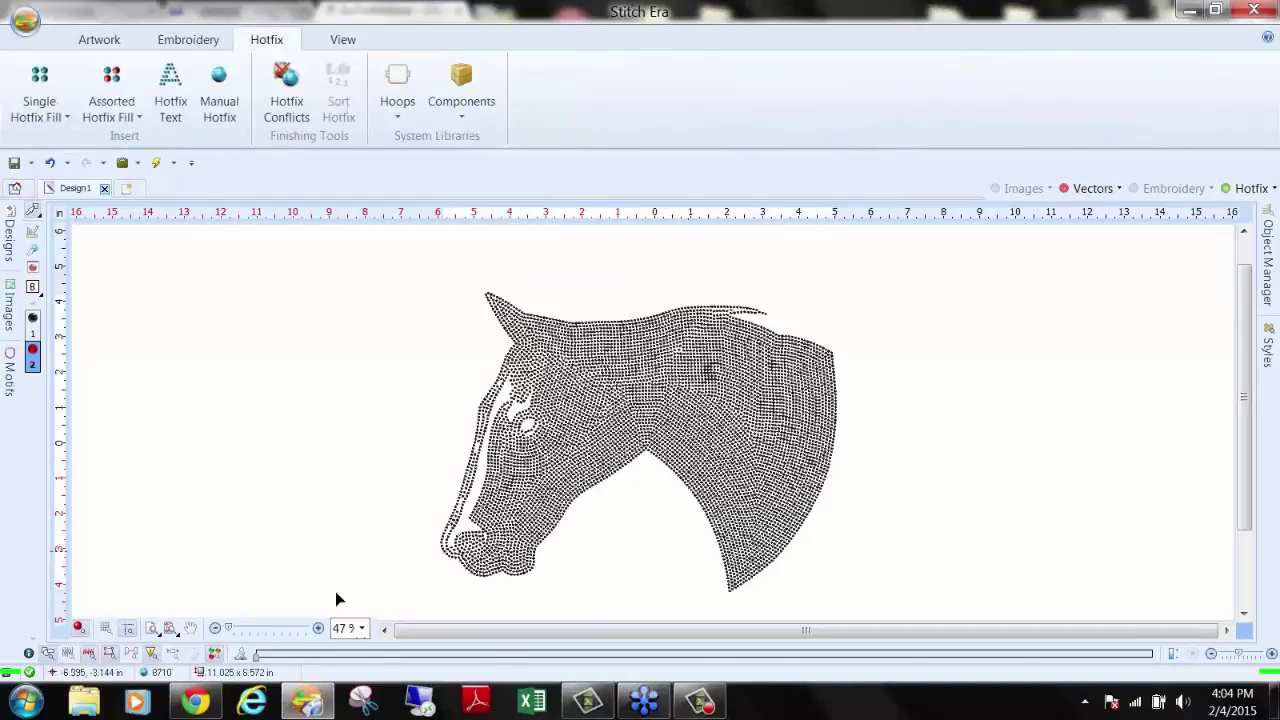
pyautogui.moveTo(174, 680)
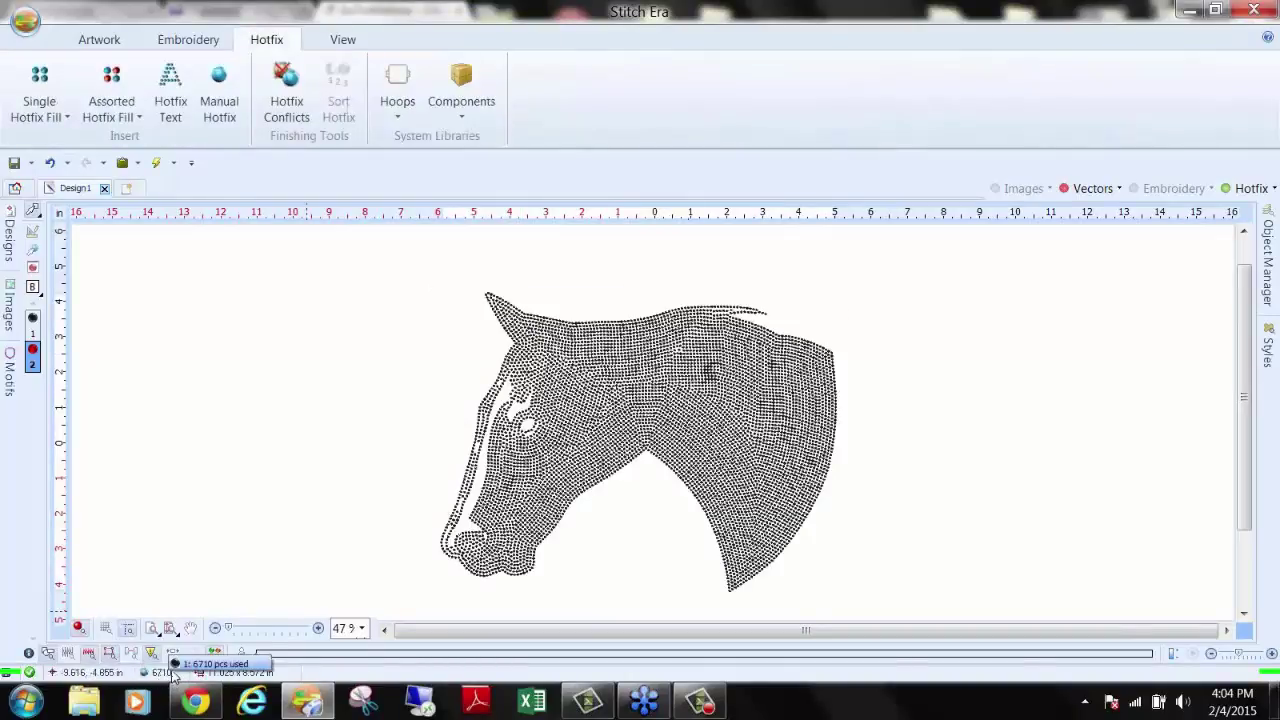
pyautogui.click(600, 401)
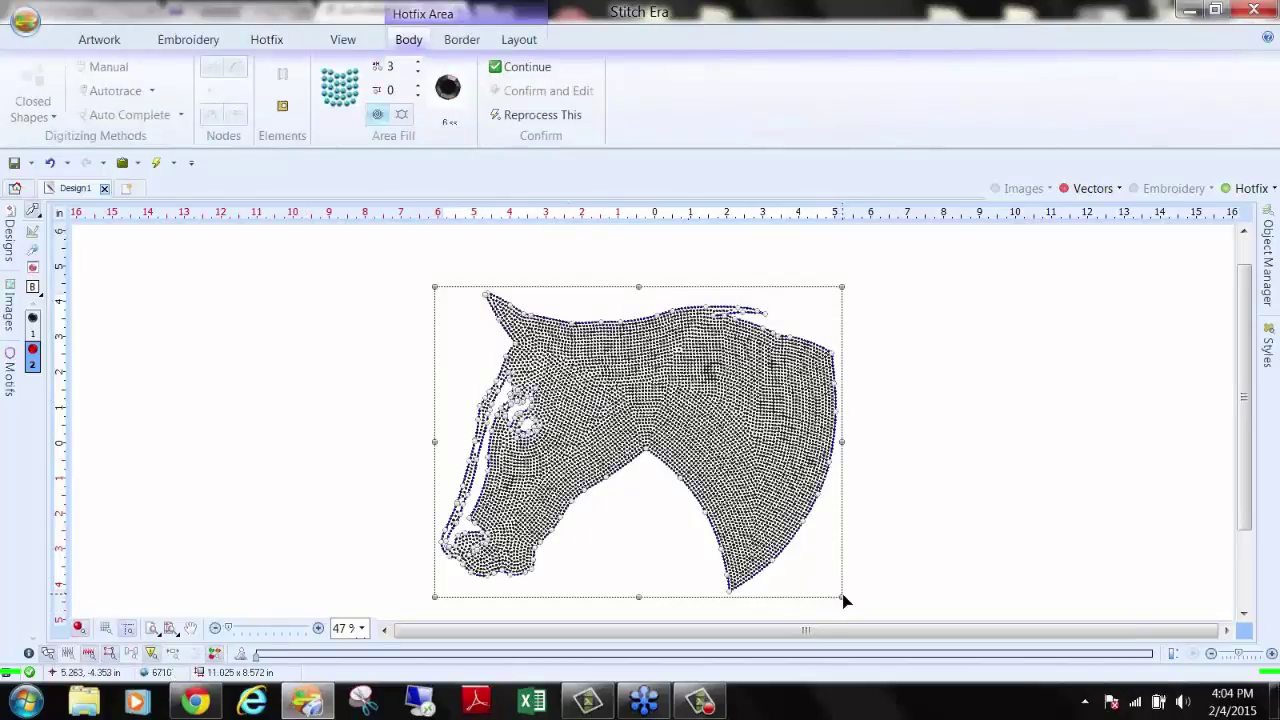
# Step: Shrink the hotfix horse head to about 5.3 by 4.1 in to check its stone count, and enlarge it again to about 10 by 7.8 in
pyautogui.moveTo(843, 600); pyautogui.dragTo(740, 520)
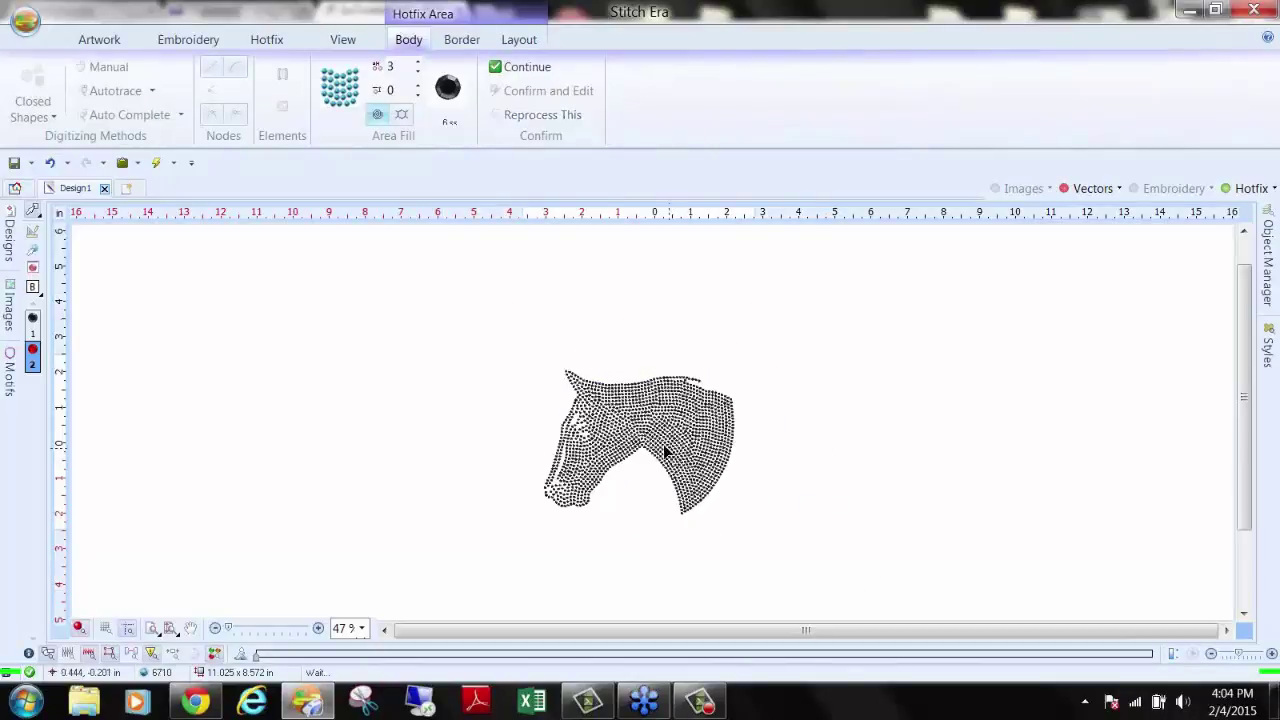
pyautogui.moveTo(159, 679)
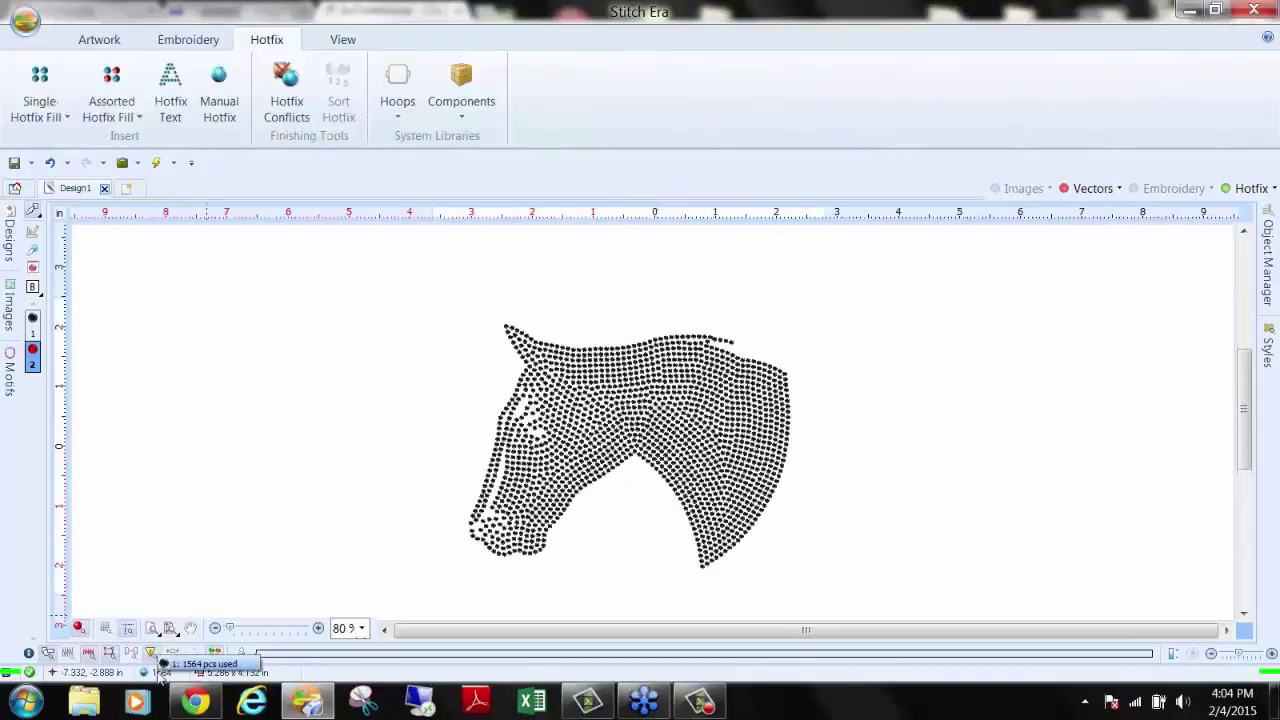
pyautogui.click(612, 428)
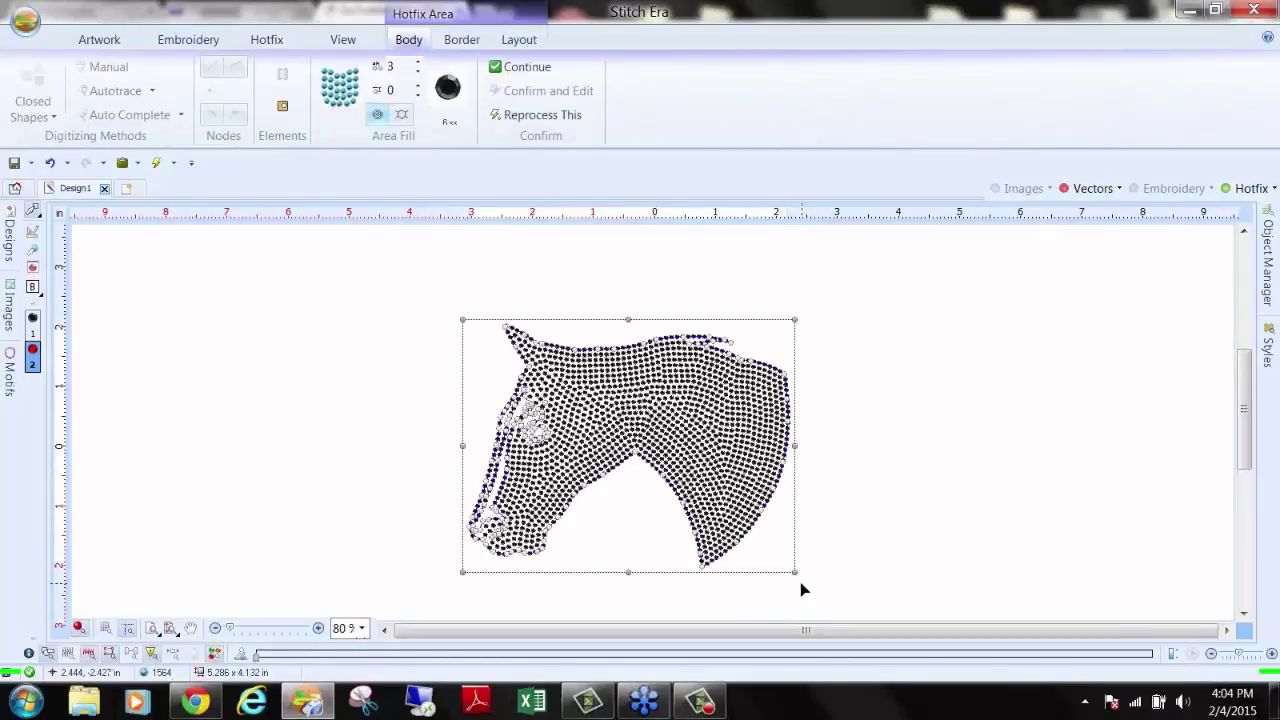
pyautogui.moveTo(797, 573); pyautogui.dragTo(945, 610)
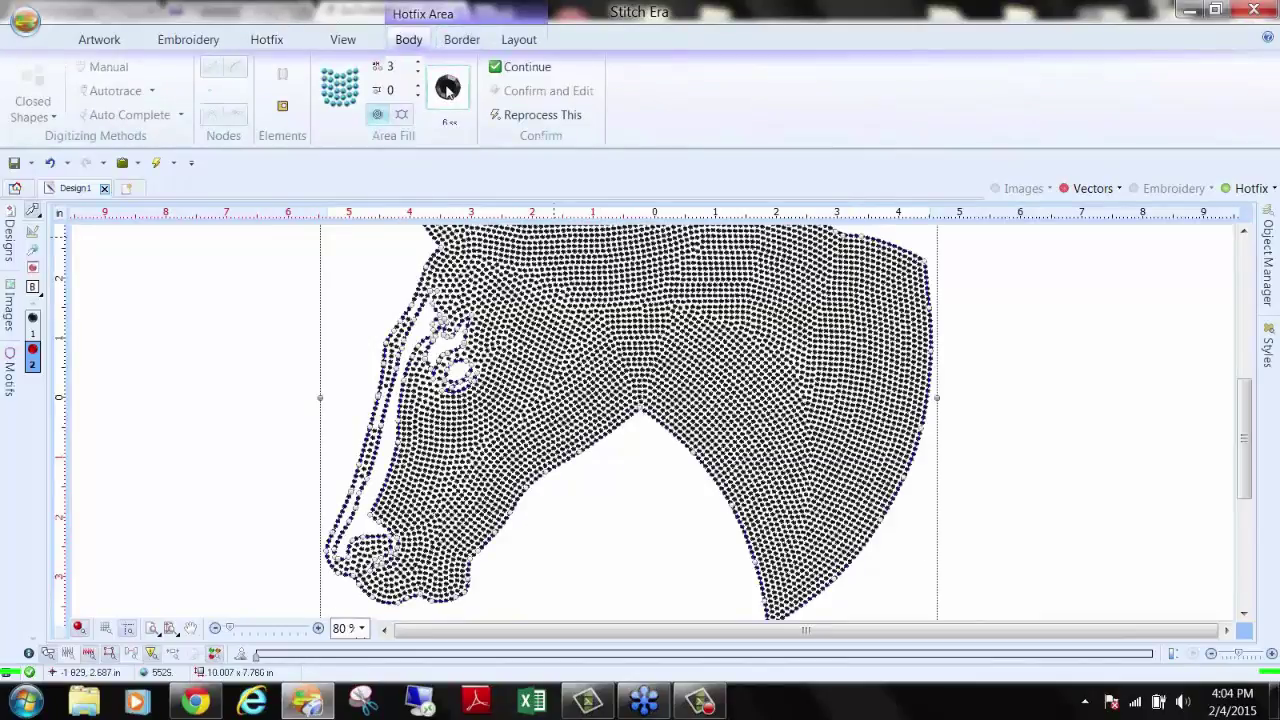
# Step: Add a standard round 10 ss rhinestone in Jet to the hotfix palette as a third bead
pyautogui.click(447, 88)
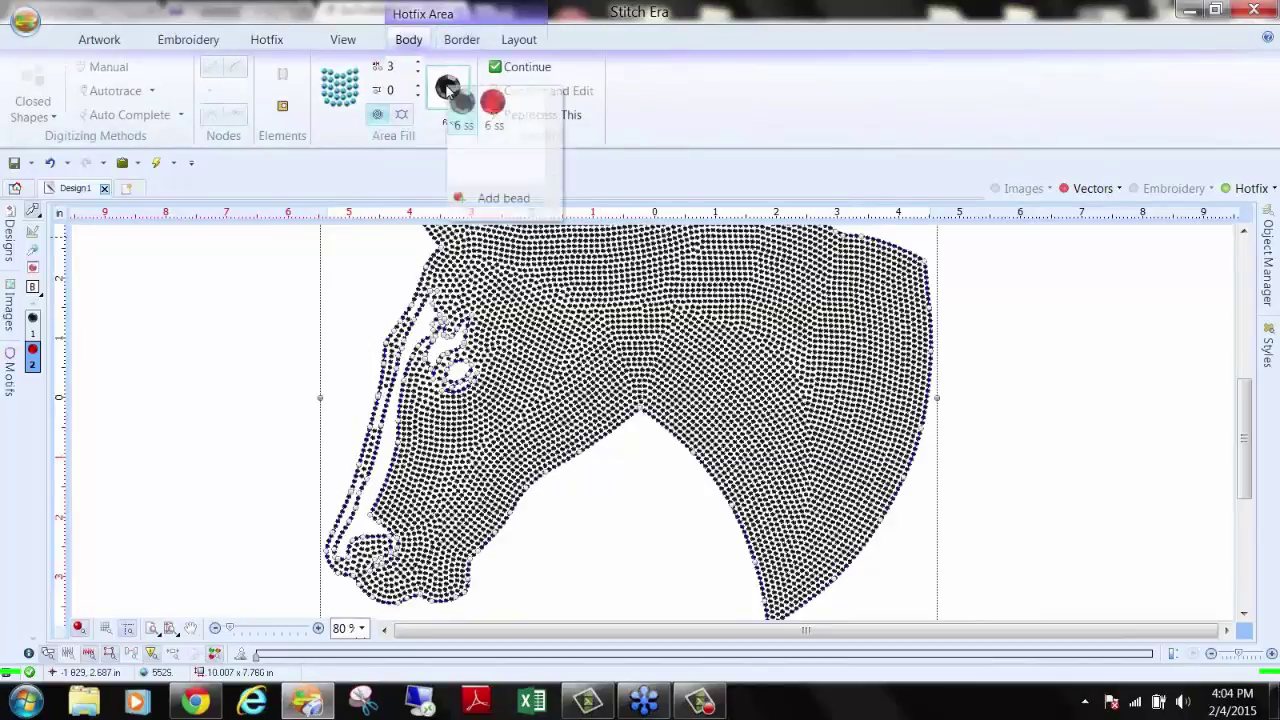
pyautogui.click(488, 195)
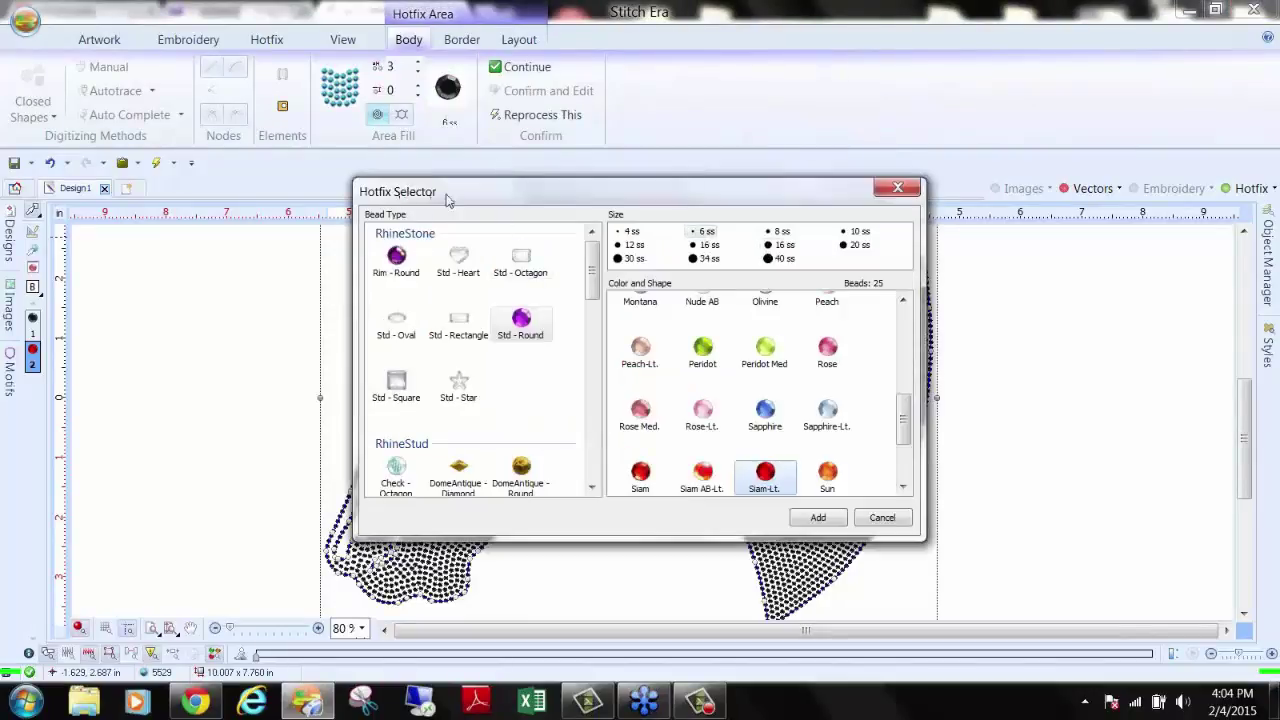
pyautogui.click(858, 232)
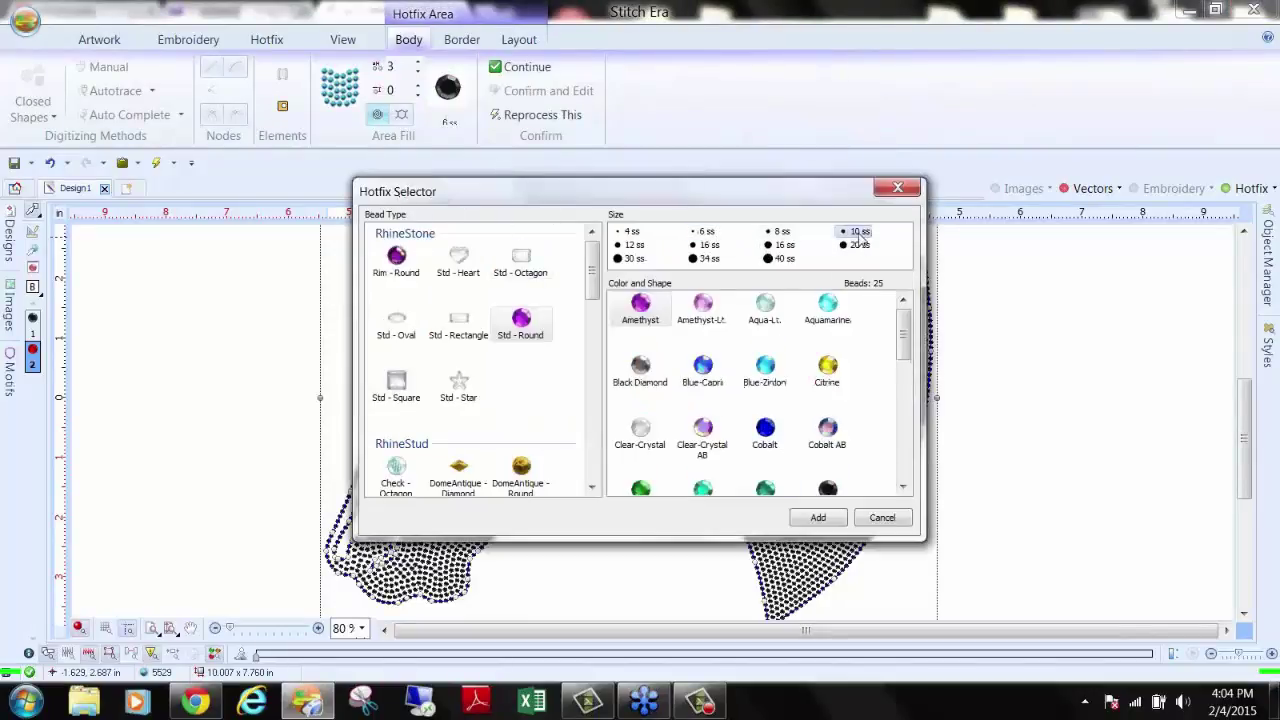
pyautogui.scroll(-1, 900, 370)
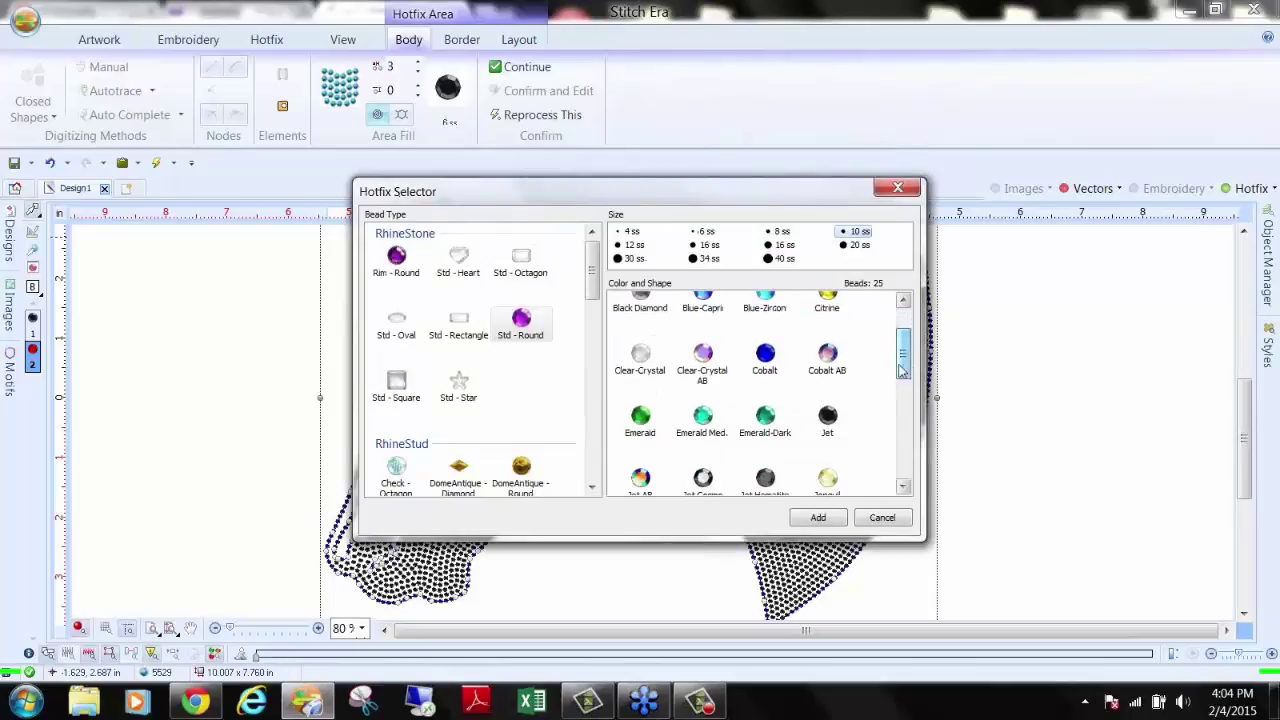
pyautogui.click(827, 418)
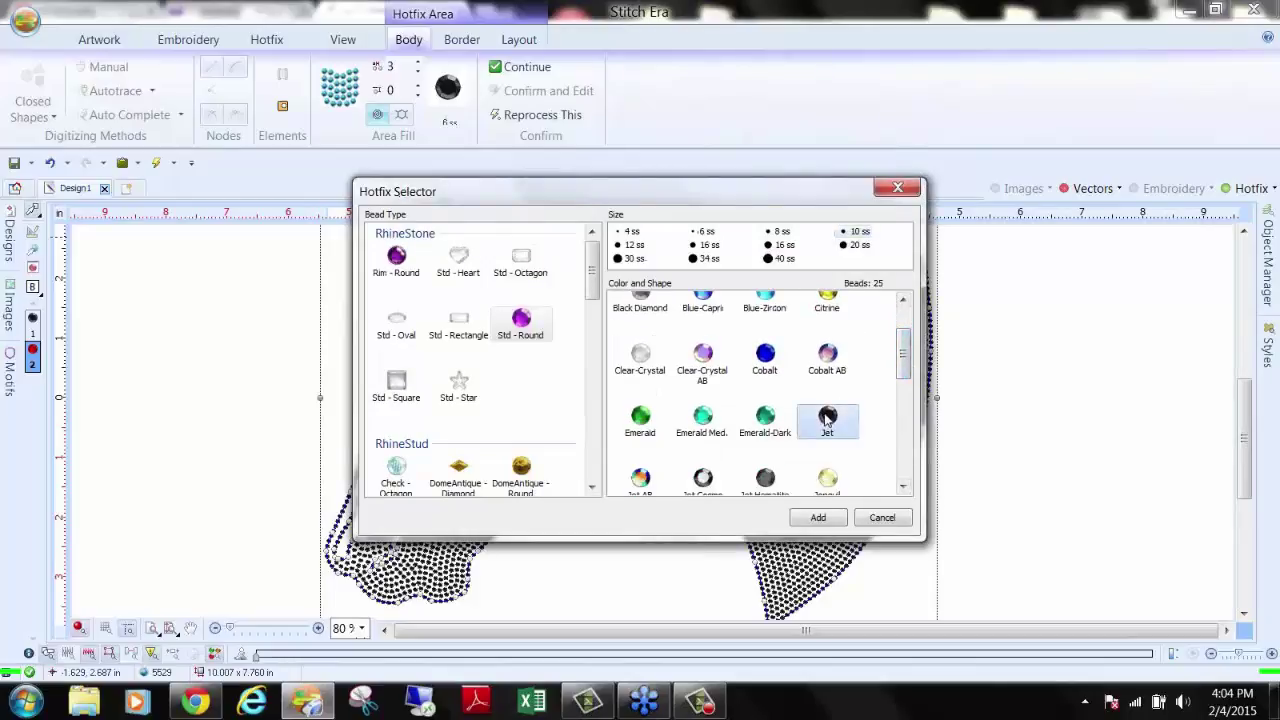
pyautogui.click(818, 518)
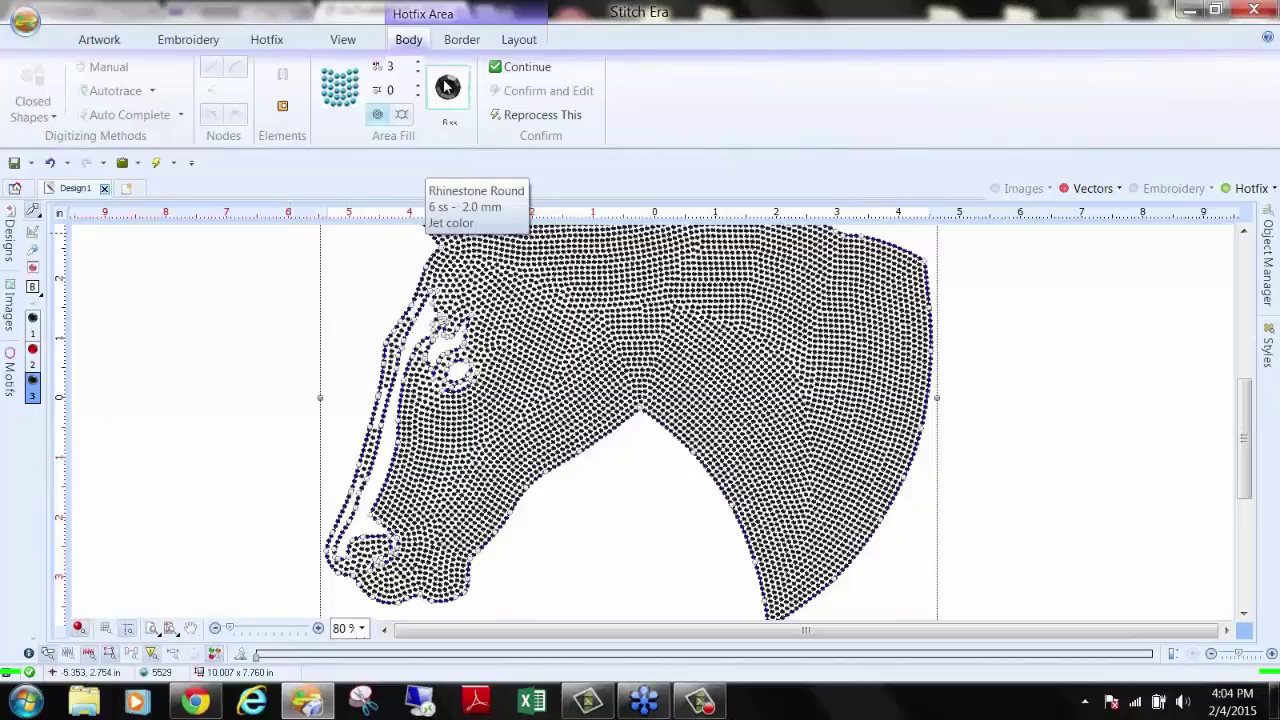
# Step: Fill the horse head's hotfix area with the 10 ss Jet stones, regenerate it, and inspect the new stone layout up close
pyautogui.click(447, 87)
pyautogui.click(484, 100)
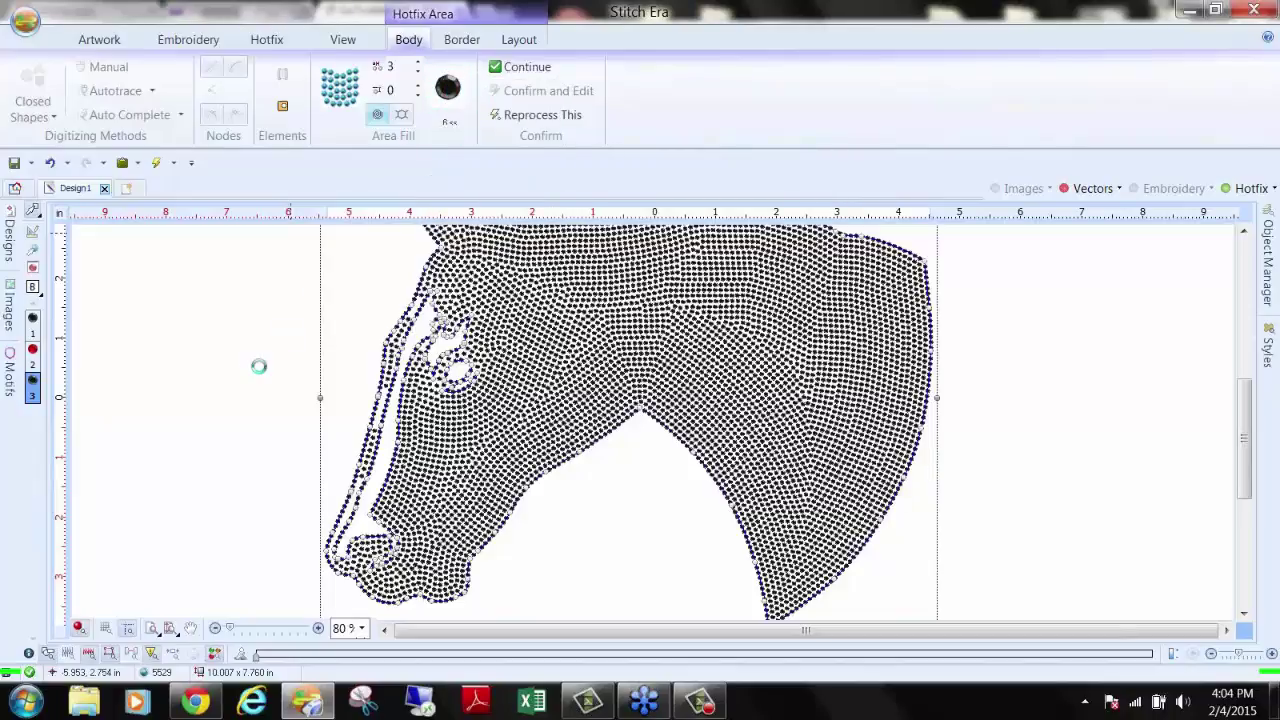
pyautogui.press('Return')
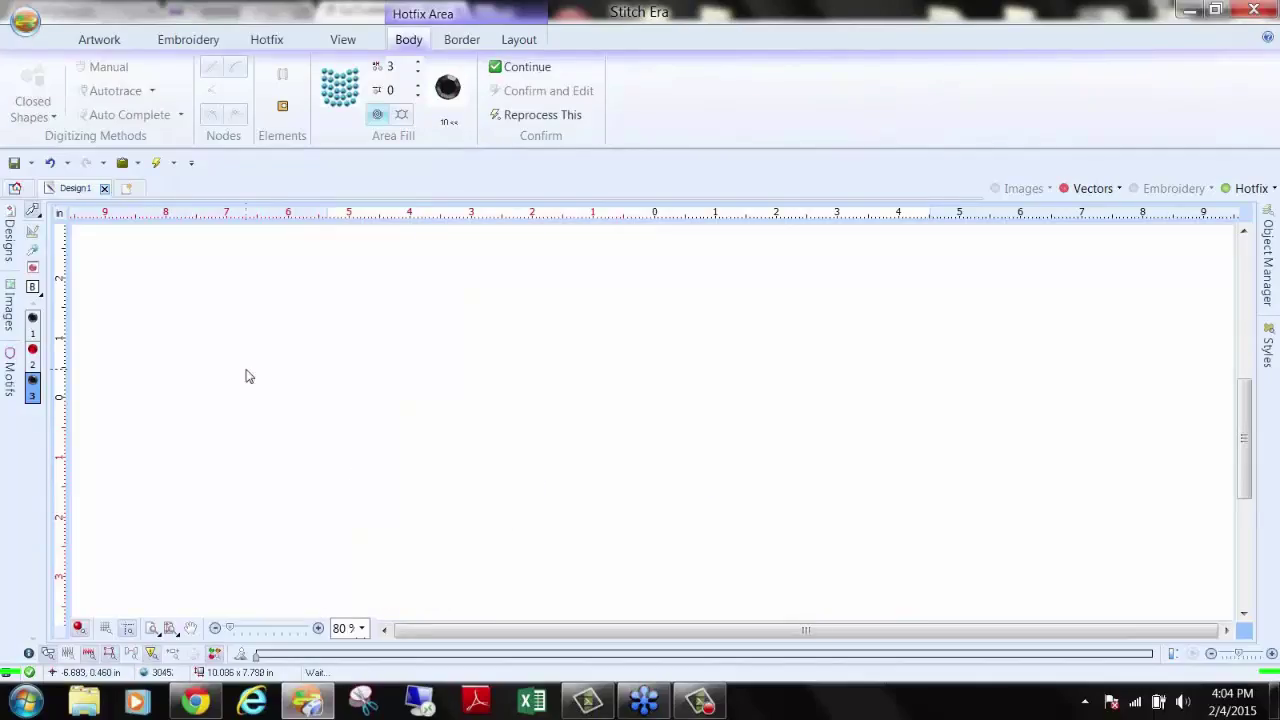
pyautogui.scroll(-3, 620, 372)
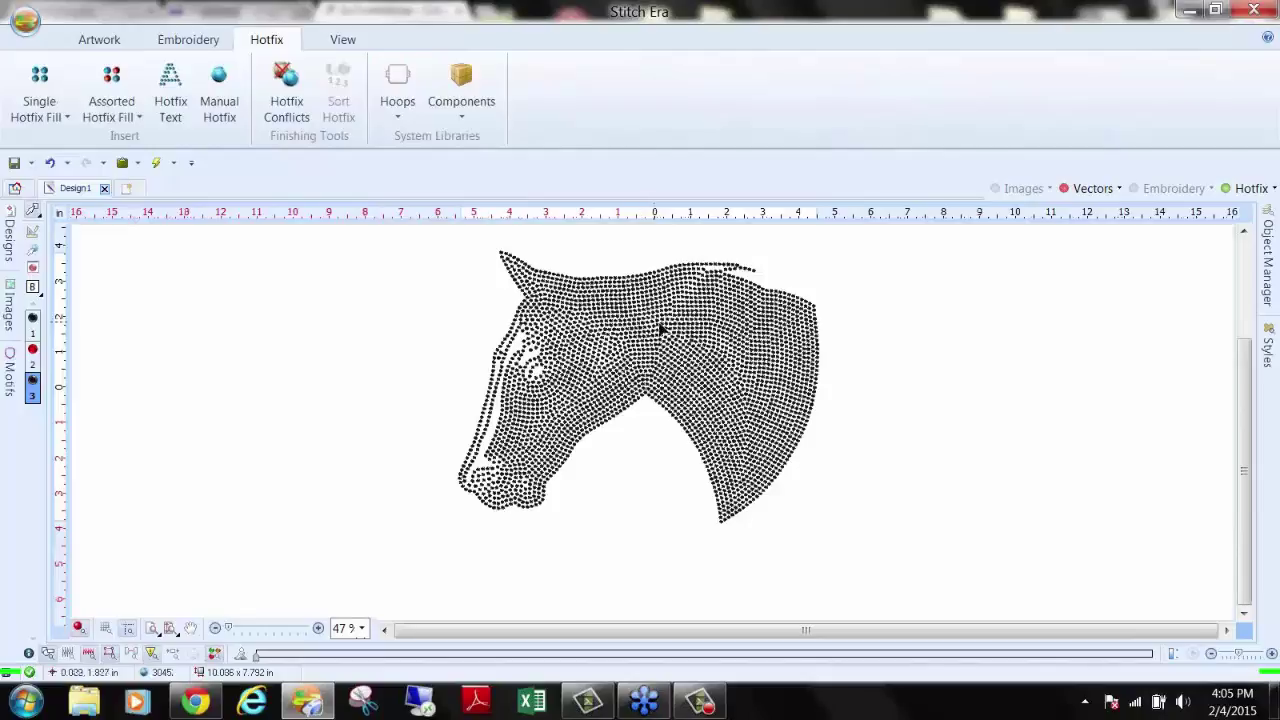
pyautogui.click(668, 325)
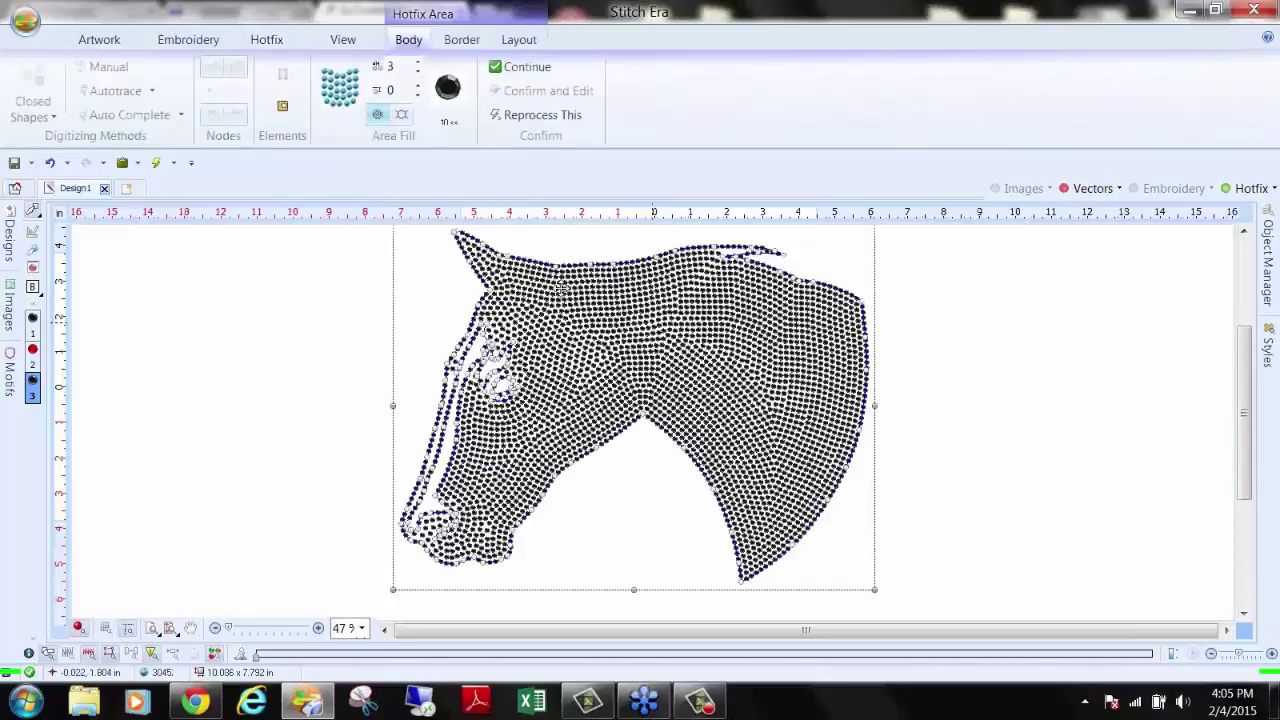
pyautogui.scroll(4, 653, 278)
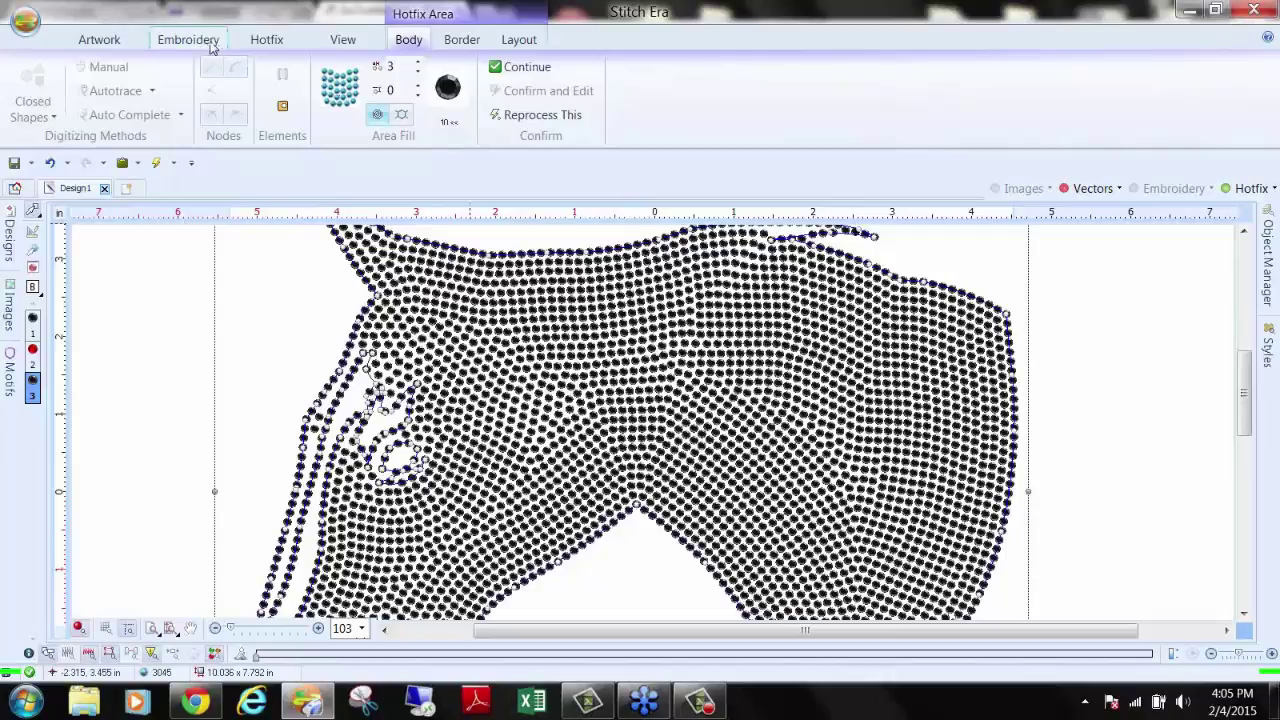
pyautogui.click(110, 385)
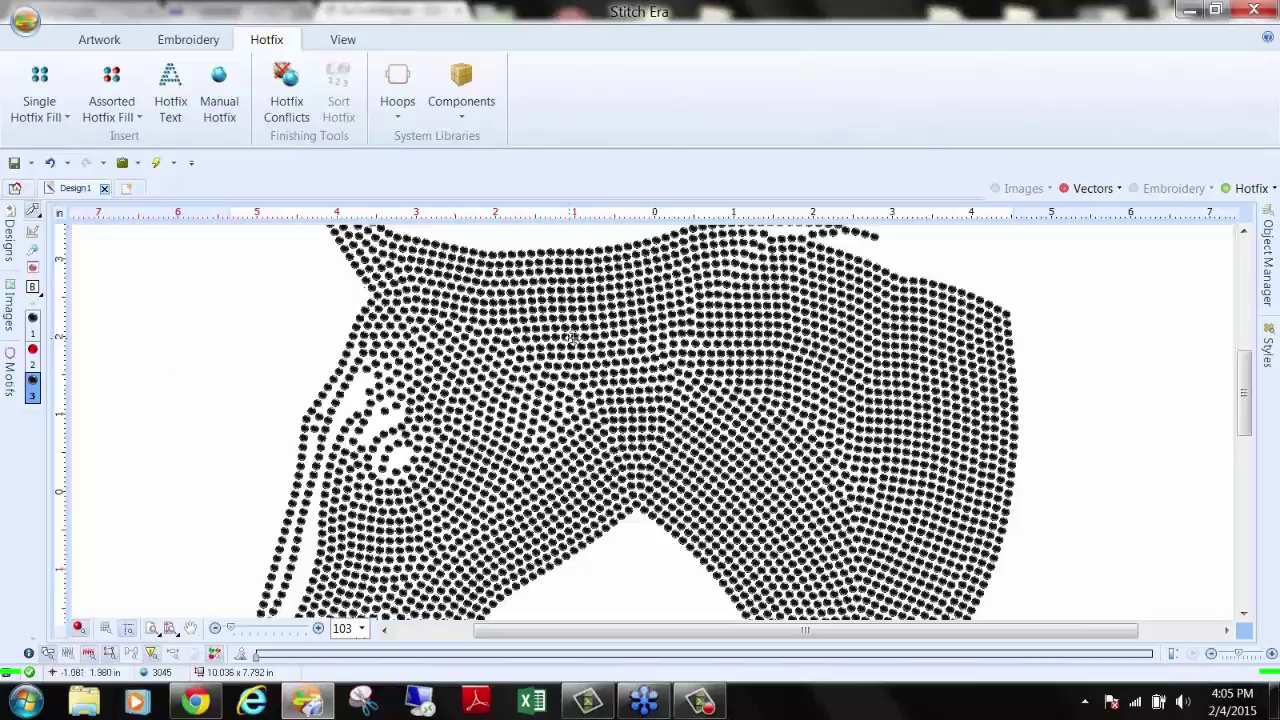
# Step: Show only the vectors and convert the horse head vector into a uniform embroidery area with its stitch direction at about -11 degrees
pyautogui.click(1093, 188)
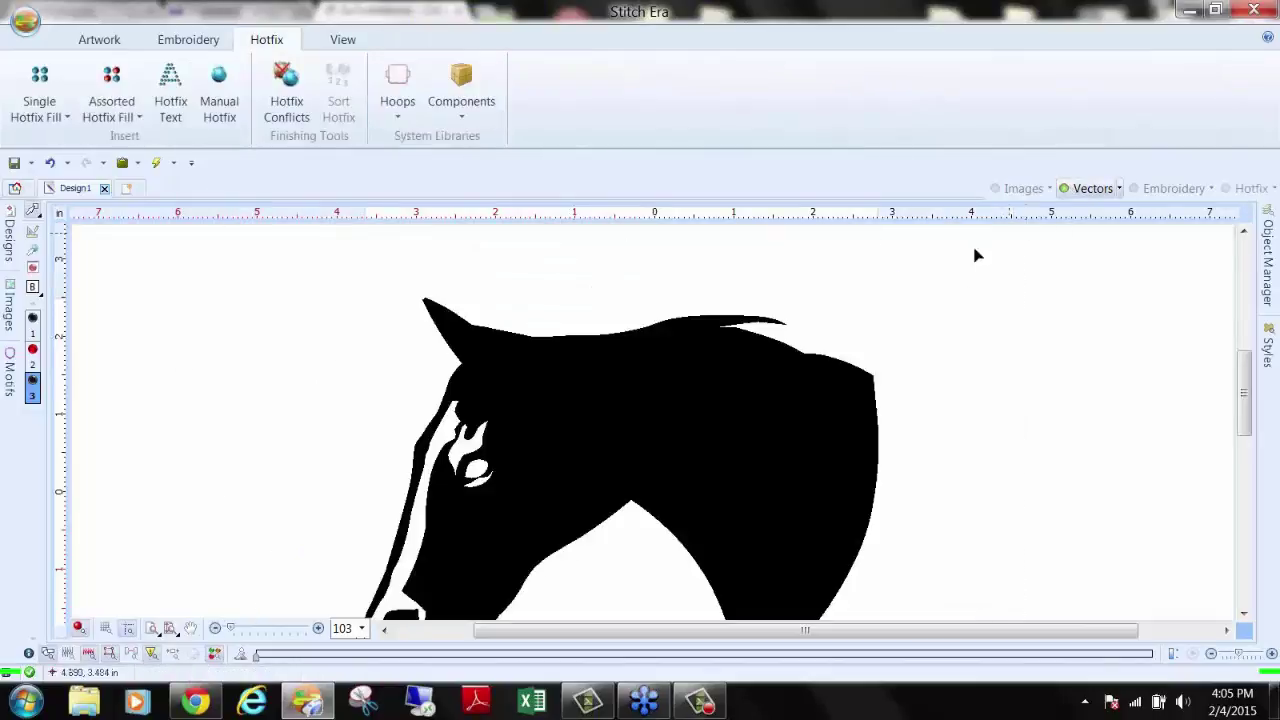
pyautogui.scroll(-3, 513, 434)
pyautogui.click(617, 434)
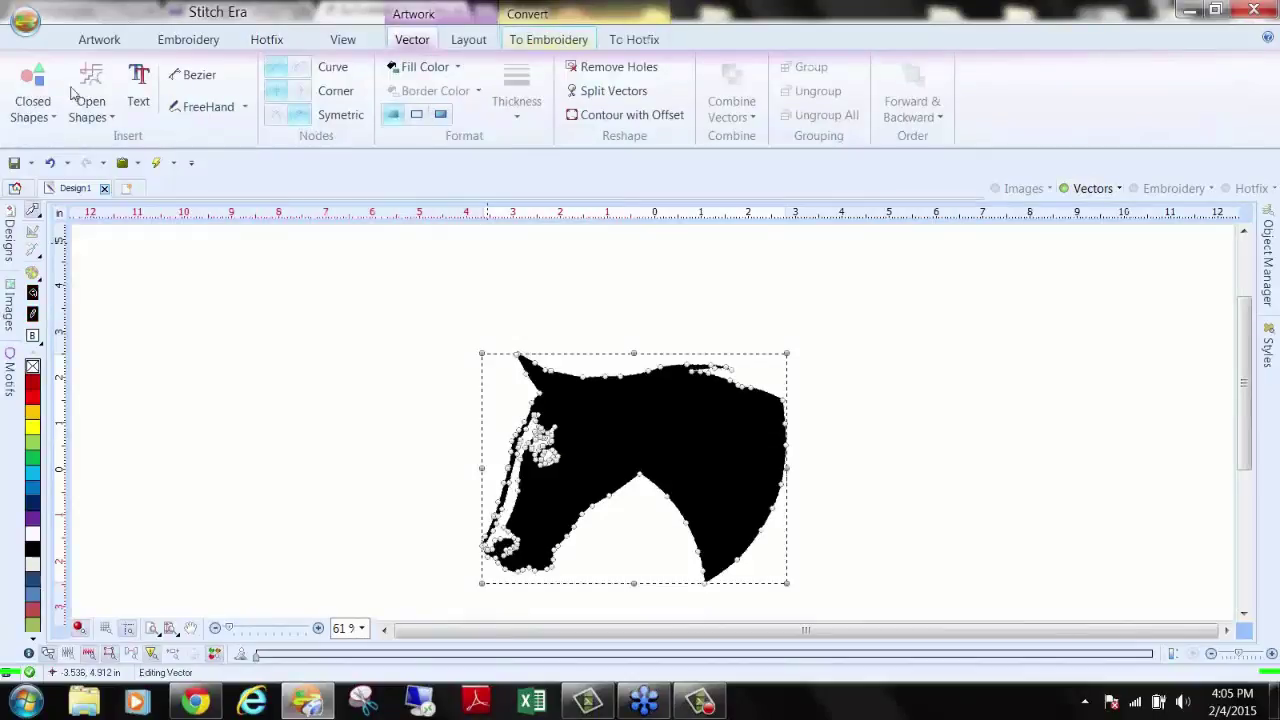
pyautogui.click(550, 40)
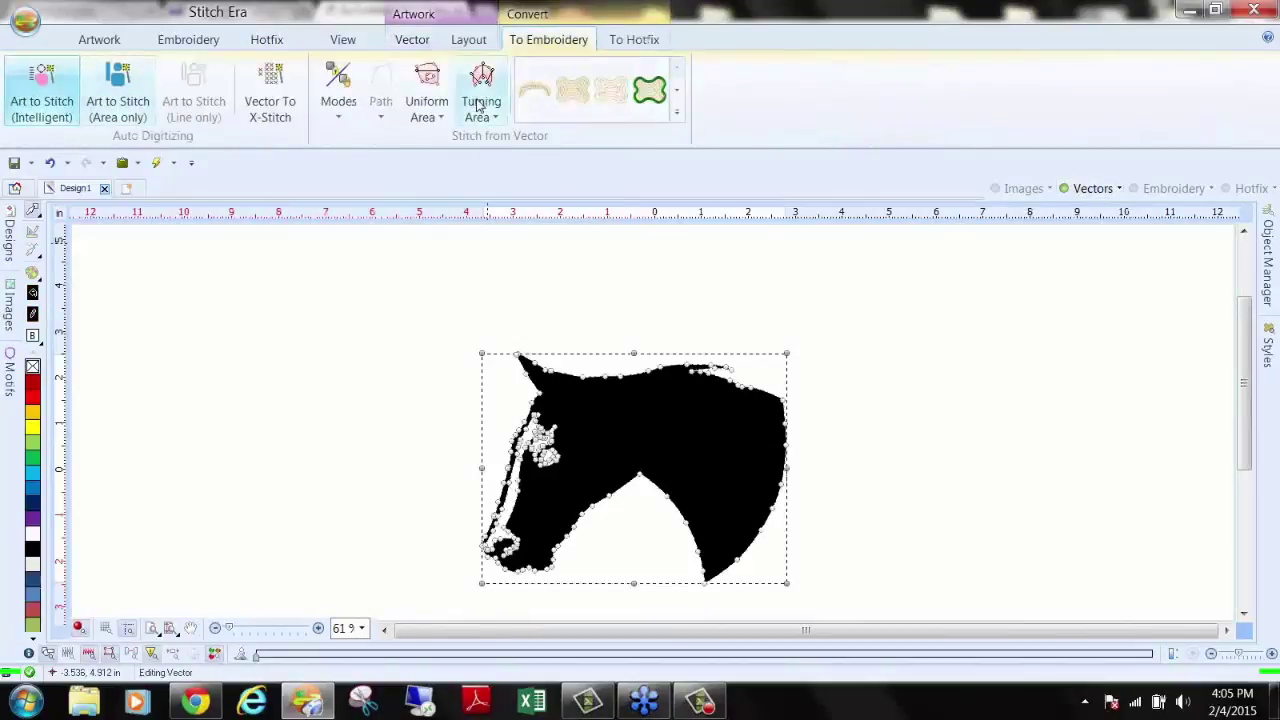
pyautogui.click(447, 88)
pyautogui.click(634, 266)
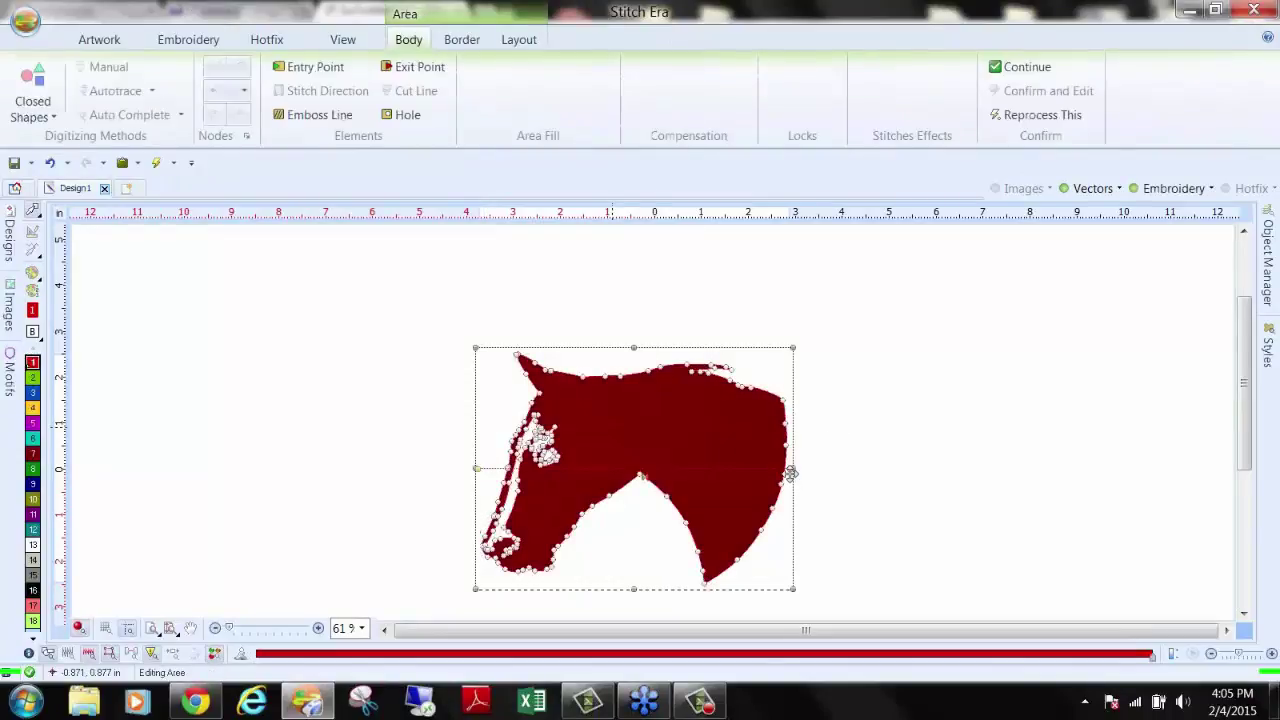
pyautogui.click(788, 527)
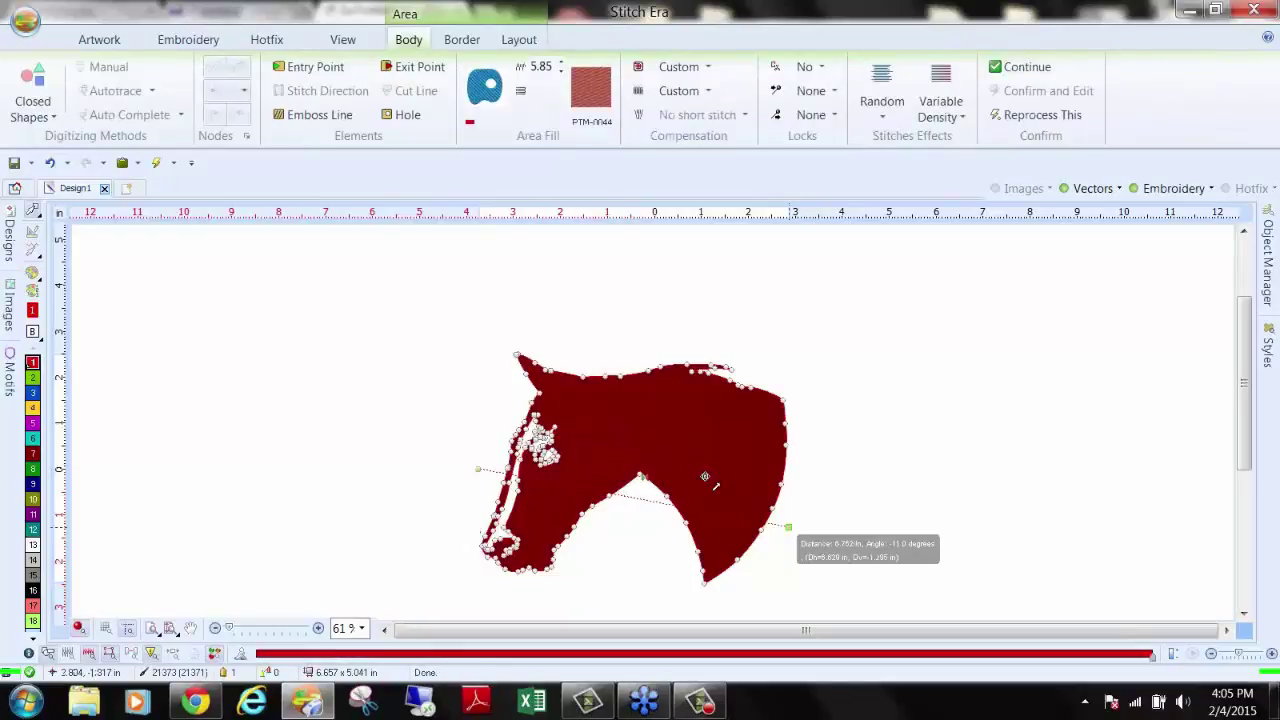
# Step: Examine the embroidered horse head's stitch fill up close and as a whole
pyautogui.scroll(2, 669, 424)
pyautogui.scroll(2, 669, 425)
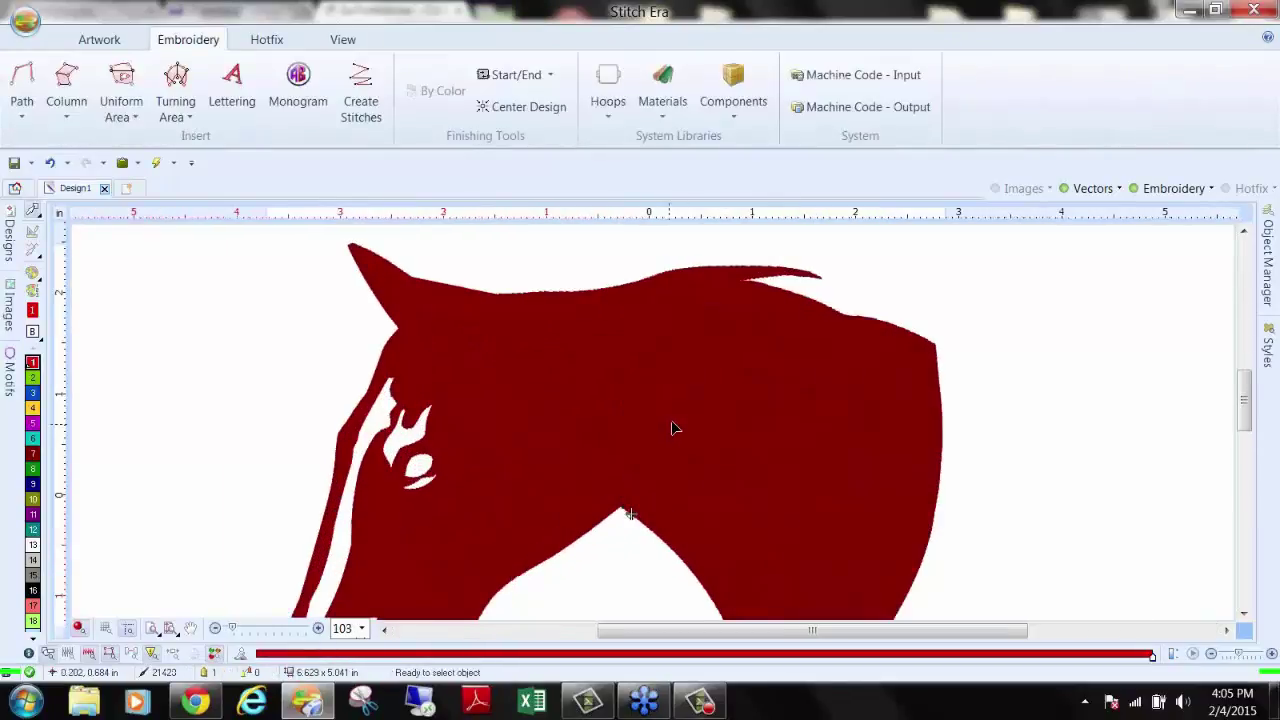
pyautogui.scroll(-2, 669, 438)
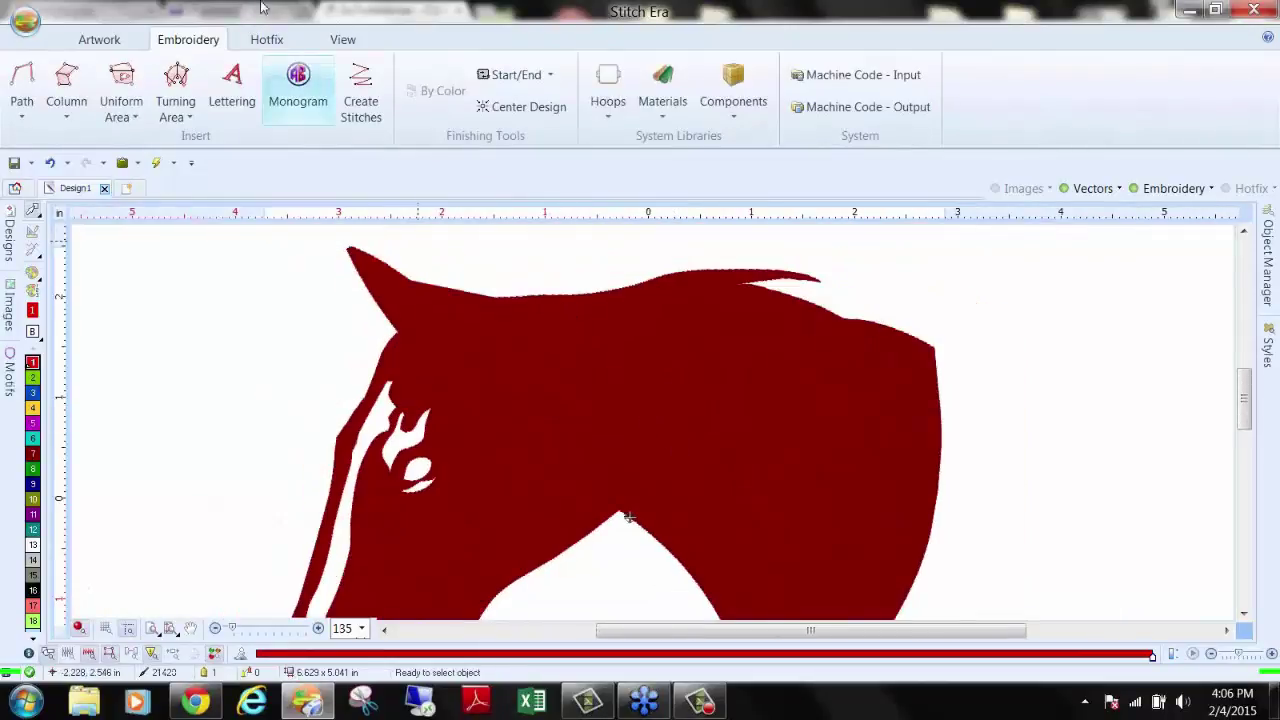
pyautogui.click(262, 40)
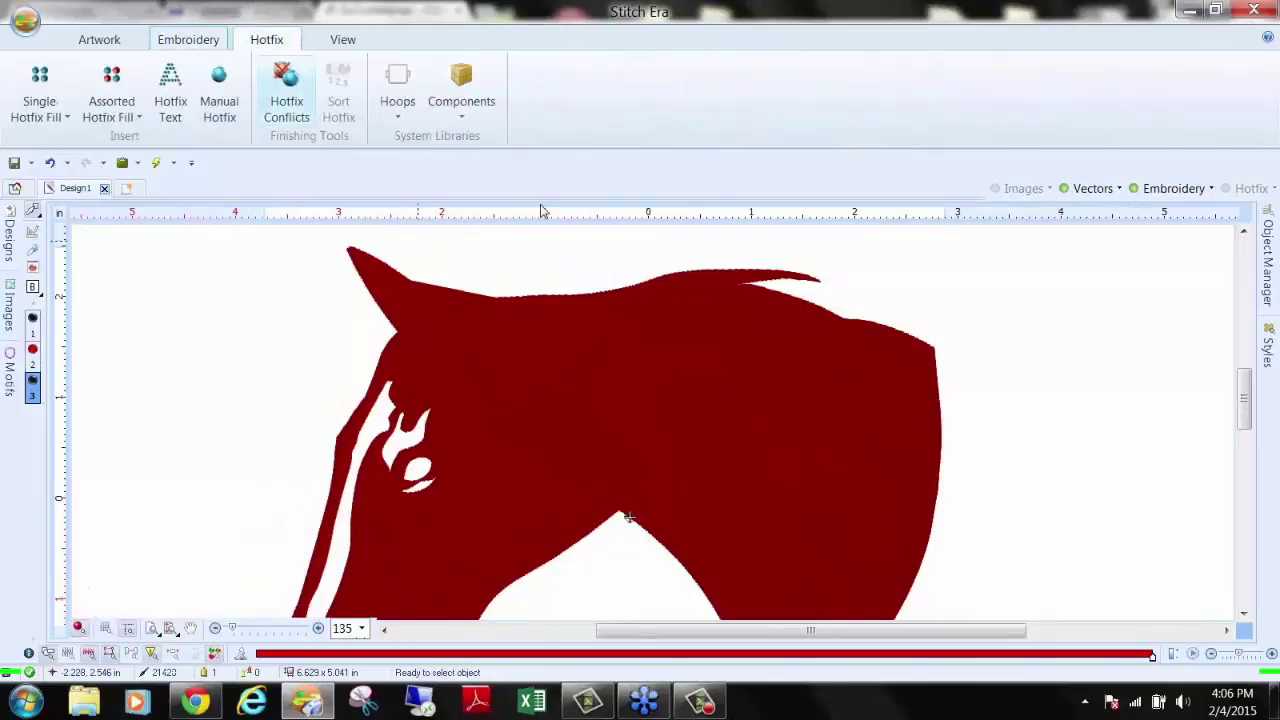
pyautogui.click(696, 397)
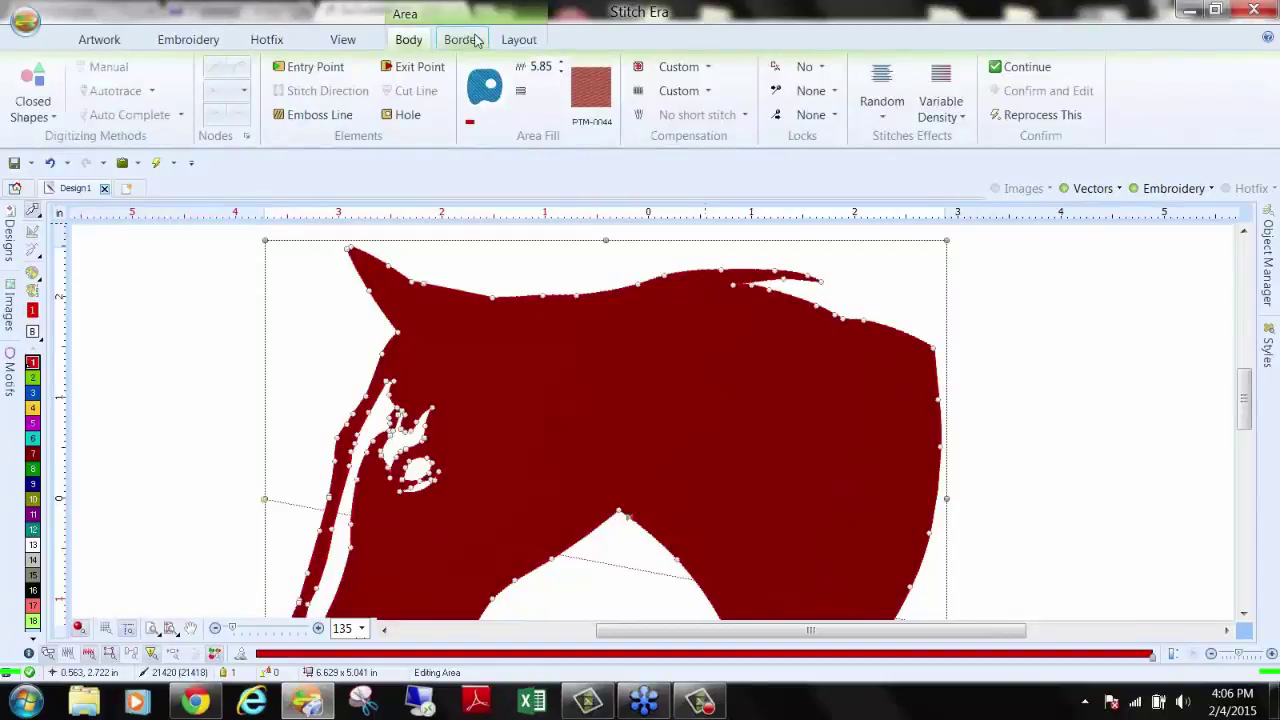
pyautogui.click(303, 377)
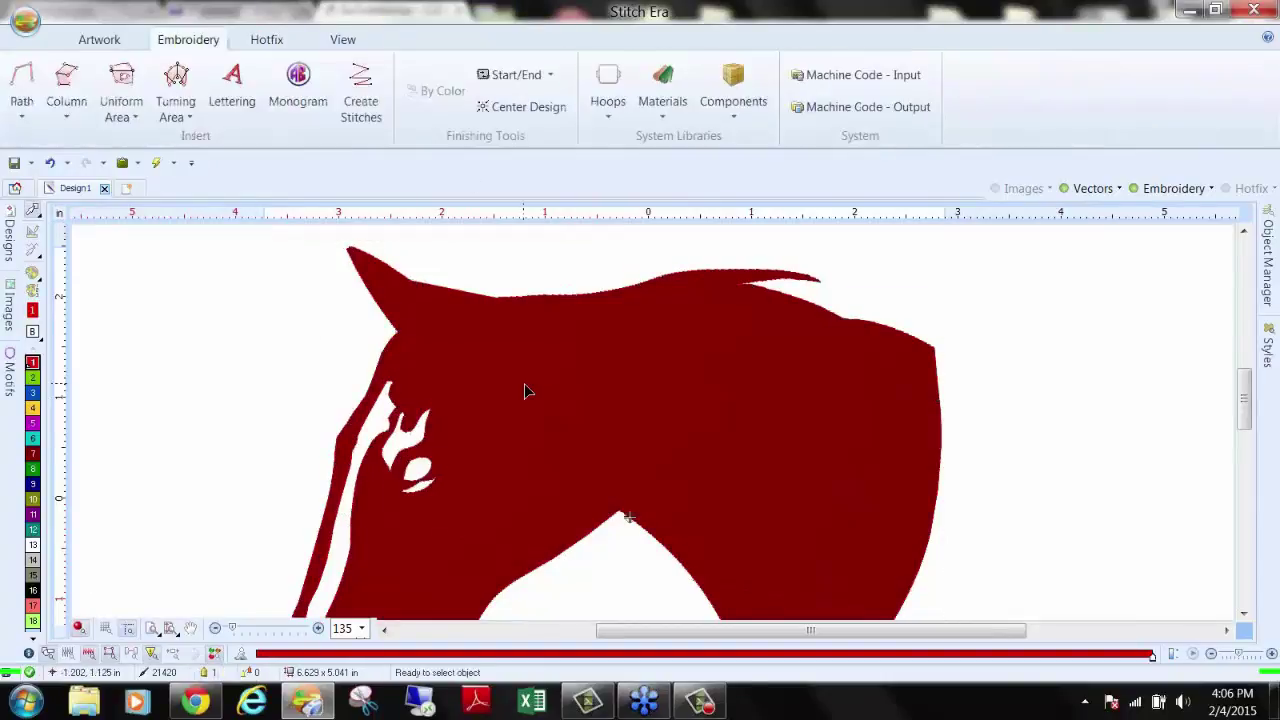
pyautogui.scroll(-3, 646, 410)
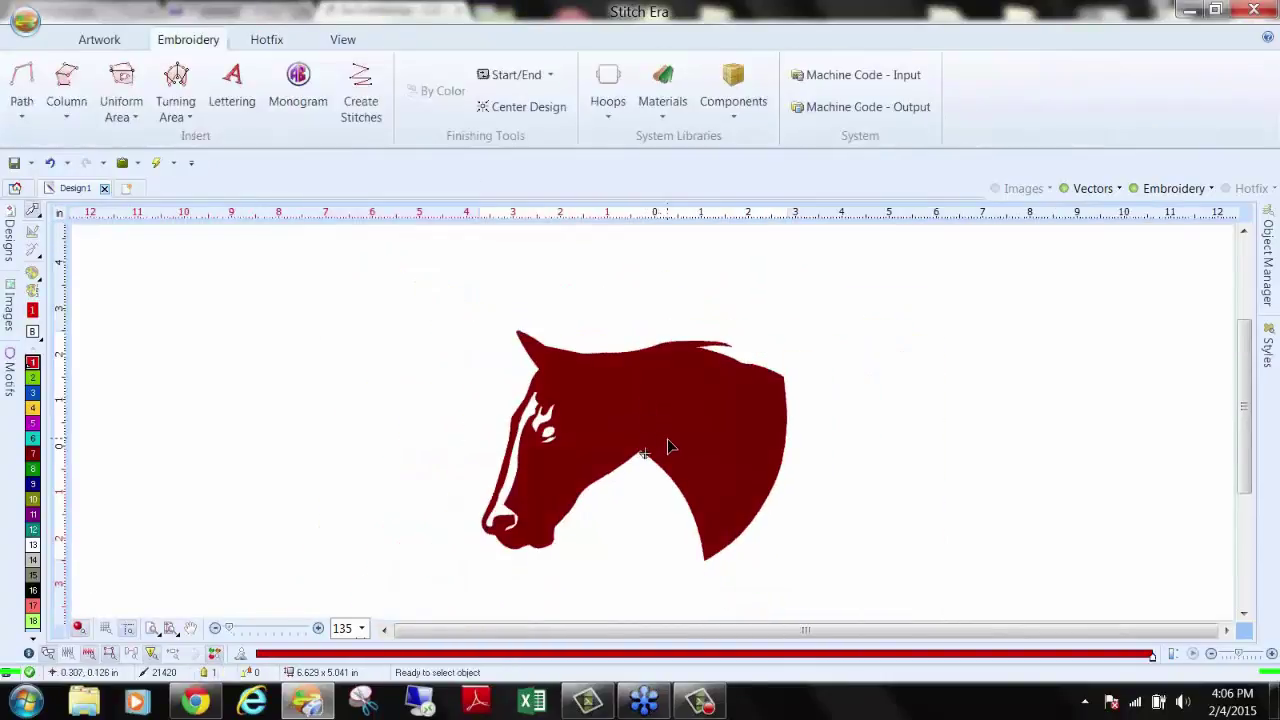
pyautogui.scroll(3, 666, 444)
pyautogui.scroll(1, 664, 438)
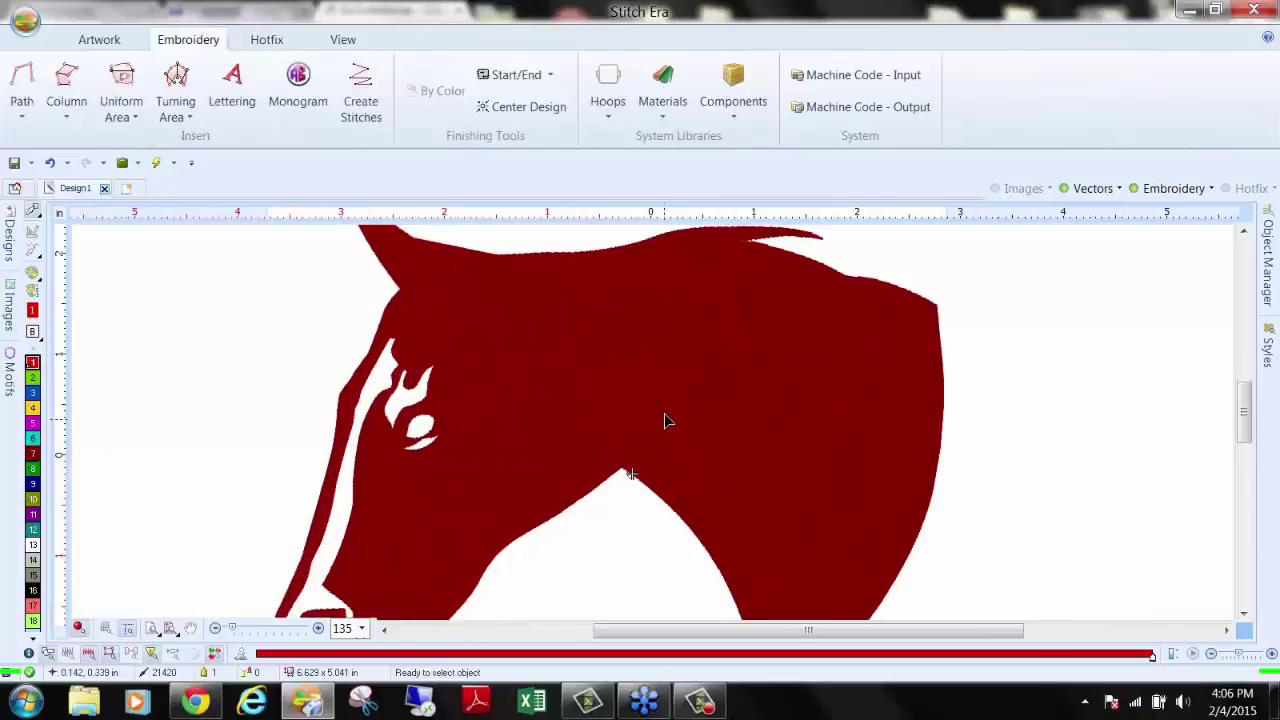
# Step: Look through the line fill options for the border of the embroidered horse head
pyautogui.click(662, 402)
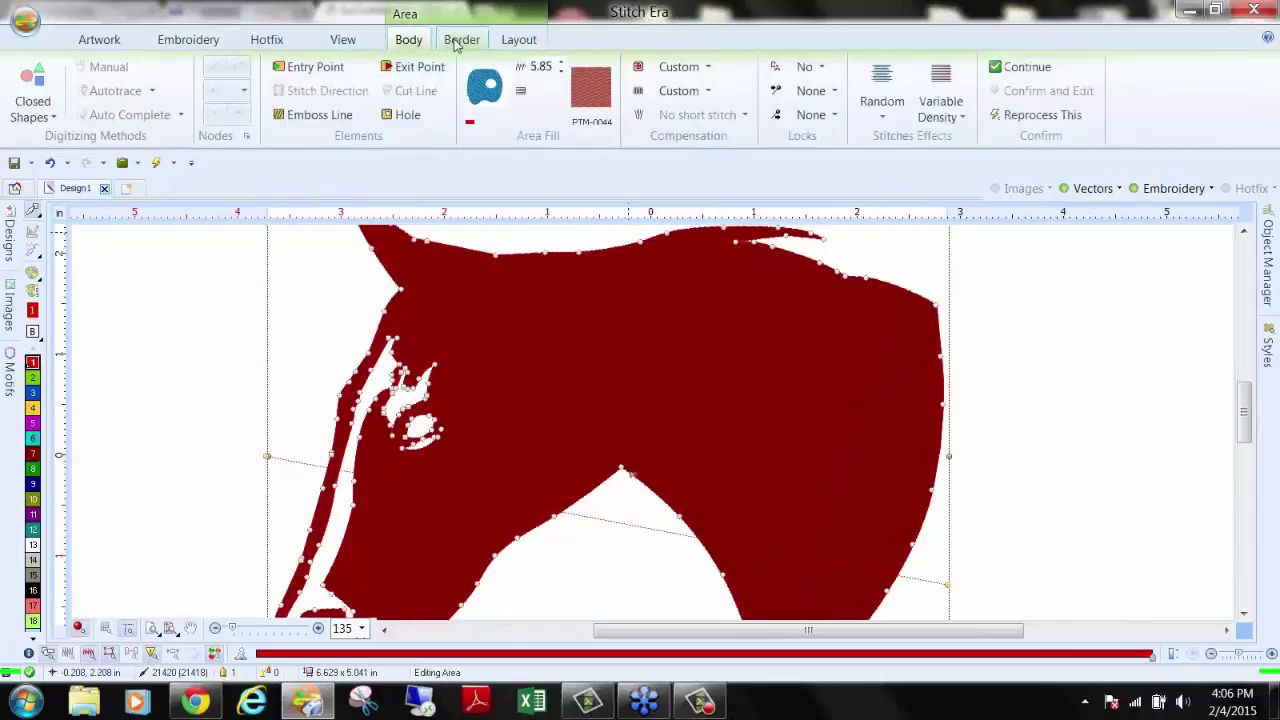
pyautogui.click(458, 40)
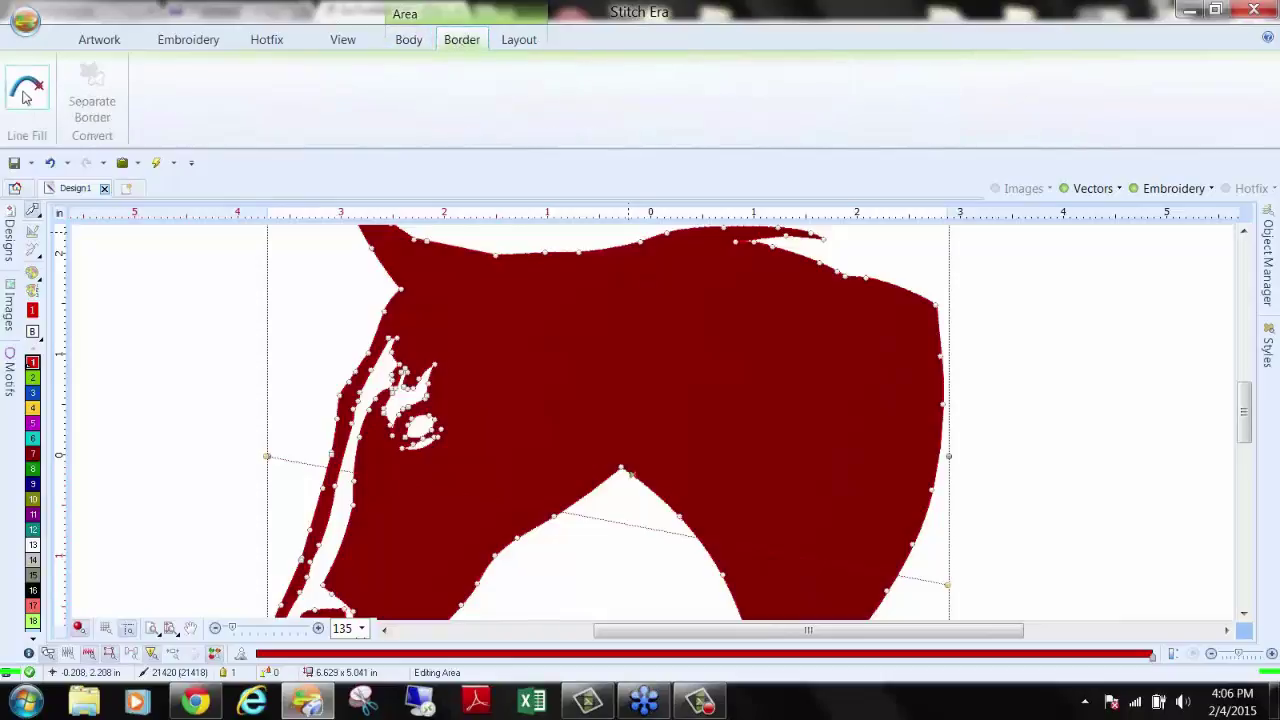
pyautogui.click(27, 90)
pyautogui.click(80, 120)
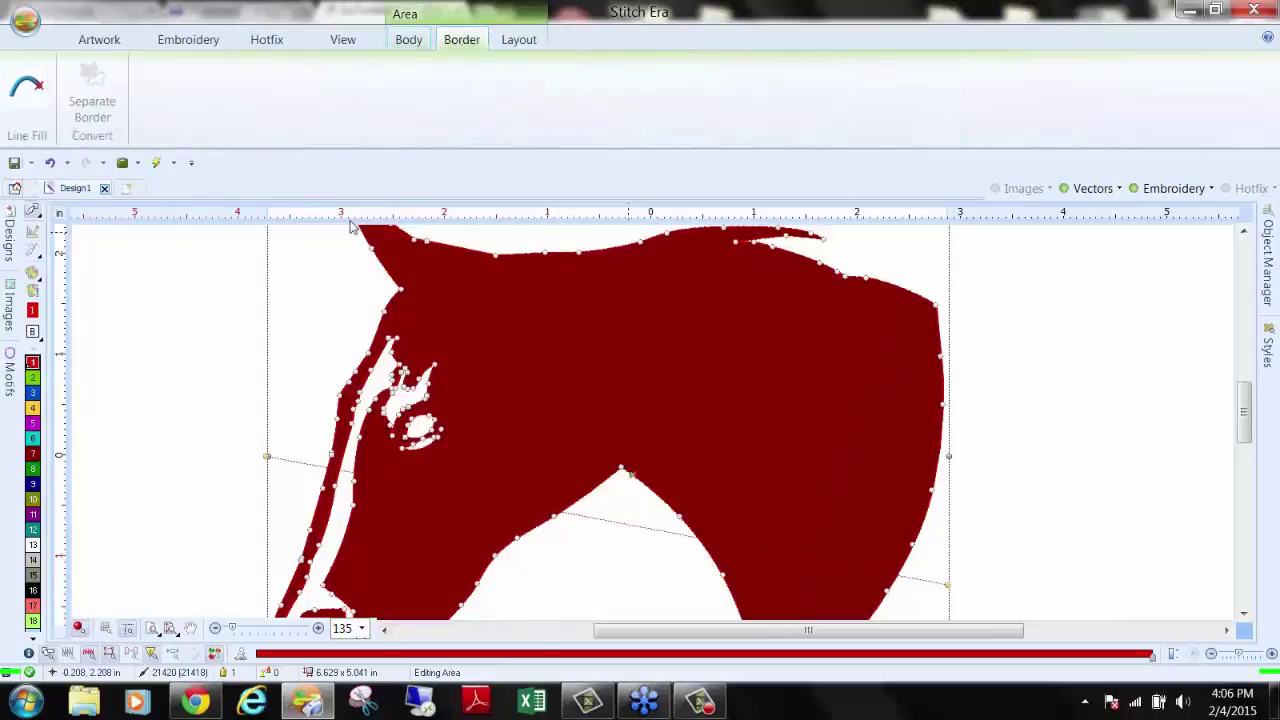
# Step: Select the horse head vector with the embroidery hidden, and open the library of vector images
pyautogui.click(262, 39)
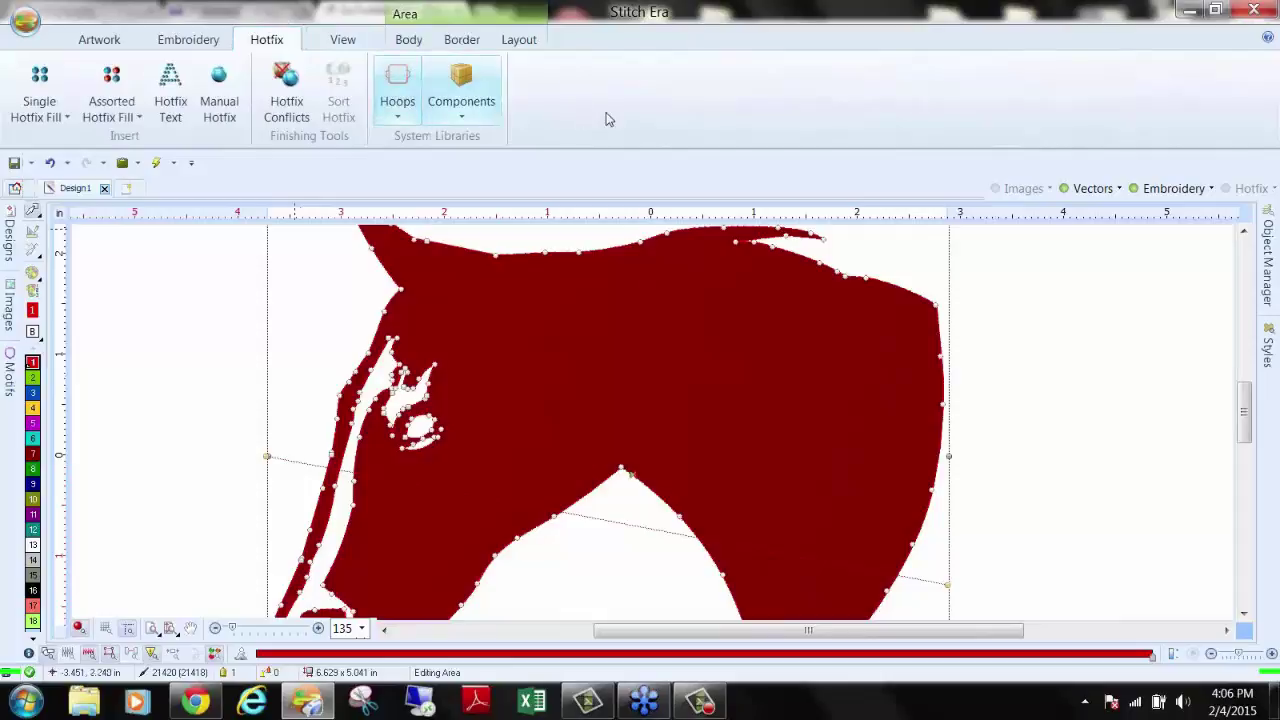
pyautogui.click(629, 406)
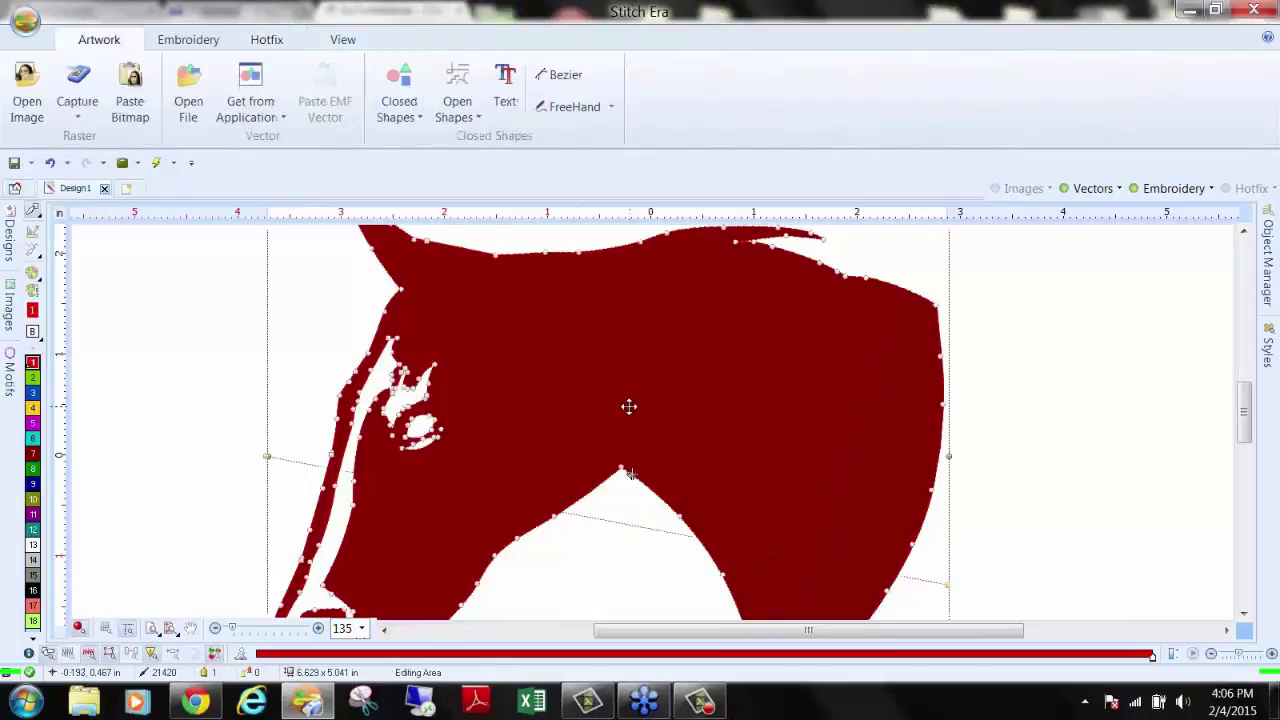
pyautogui.click(643, 406)
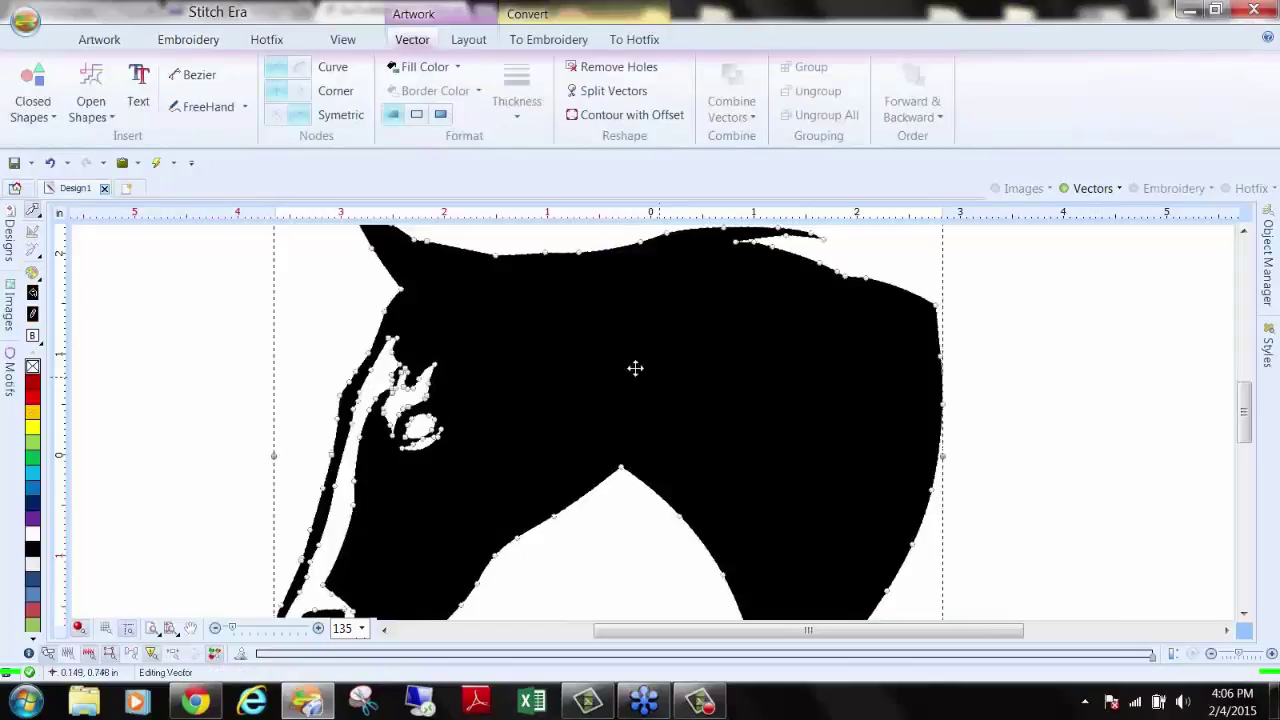
pyautogui.click(11, 285)
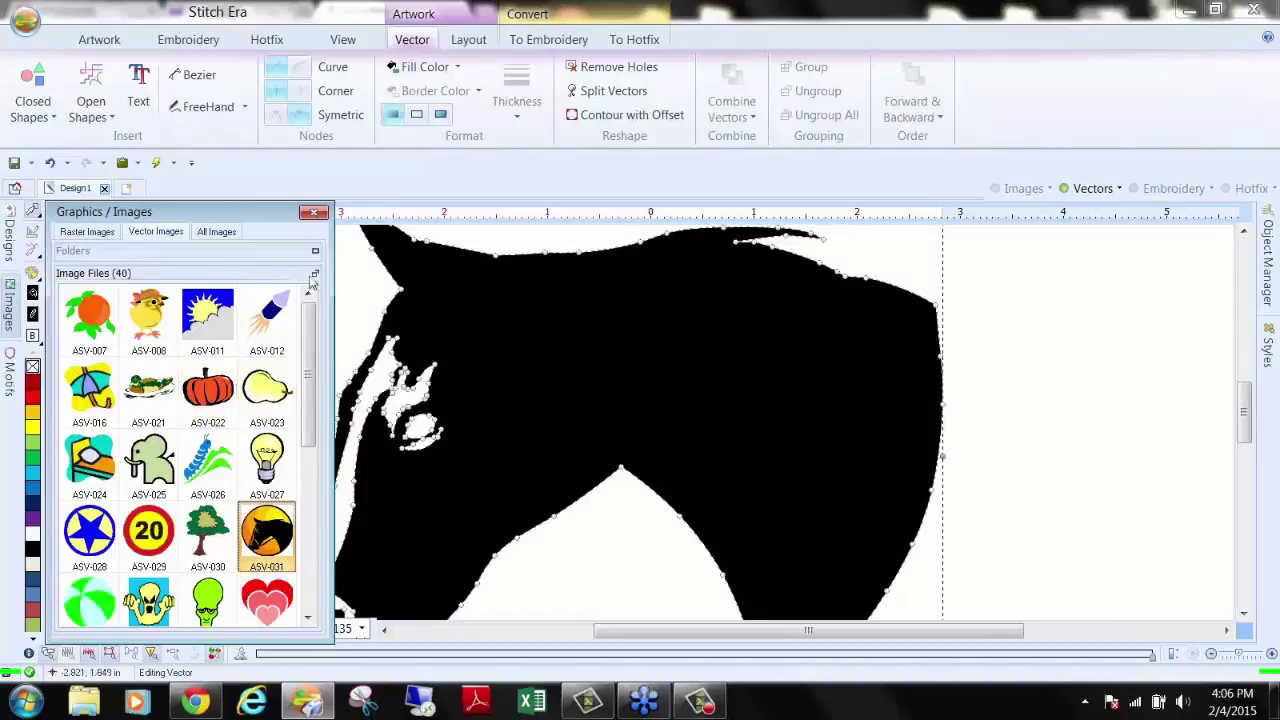
# Step: Close the image library and delete the horse head vector from the design
pyautogui.click(313, 212)
pyautogui.scroll(-3, 737, 421)
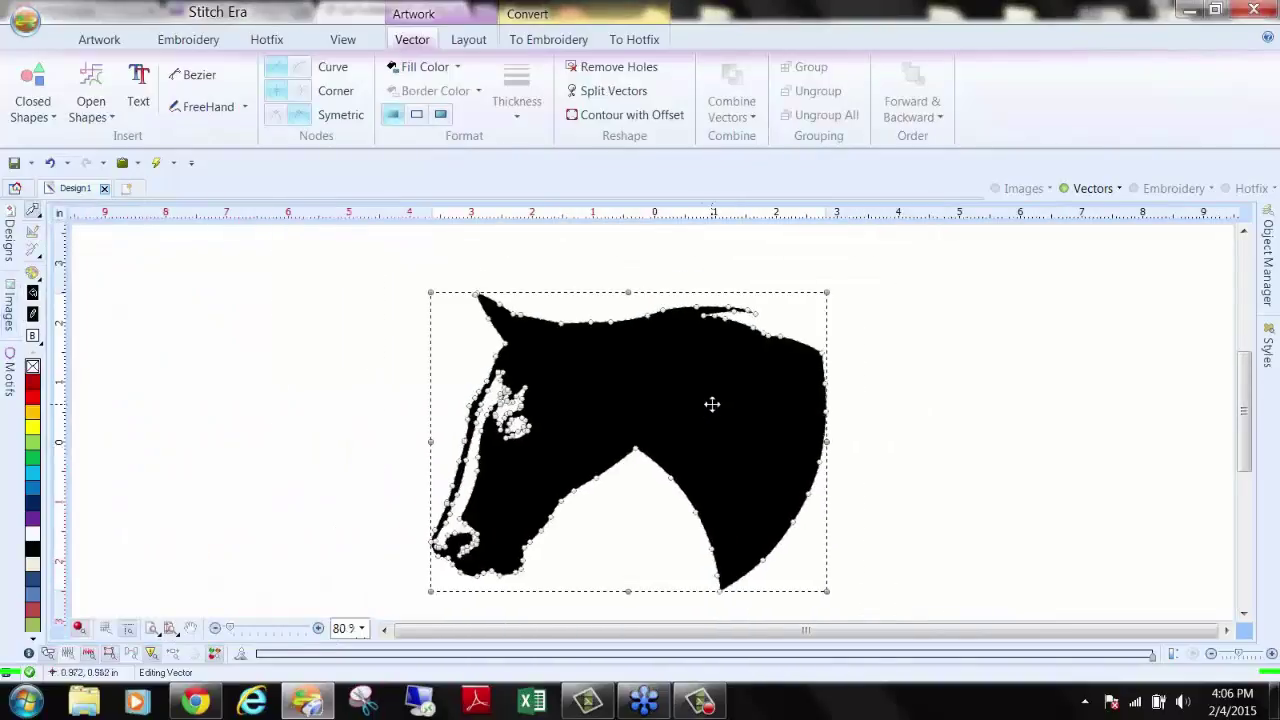
pyautogui.press('Delete')
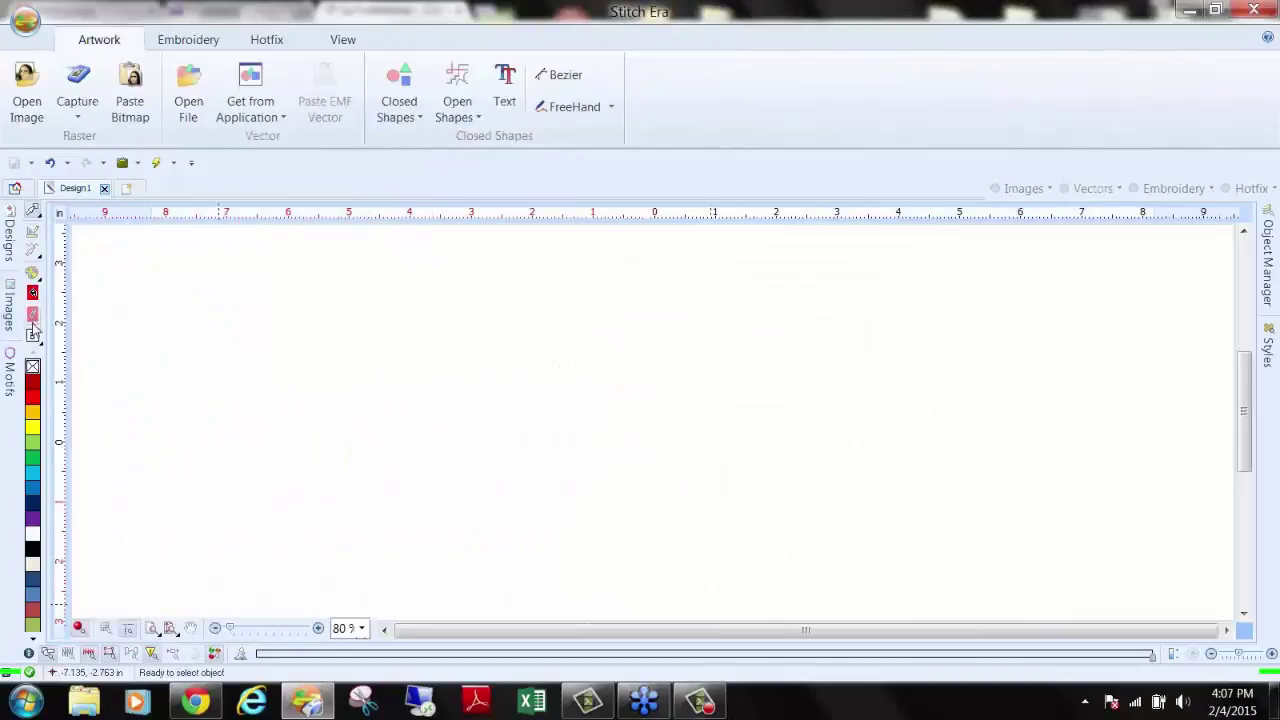
# Step: Insert the three-hearts image from the vector image library and enlarge it to about 4.5 in wide
pyautogui.click(10, 305)
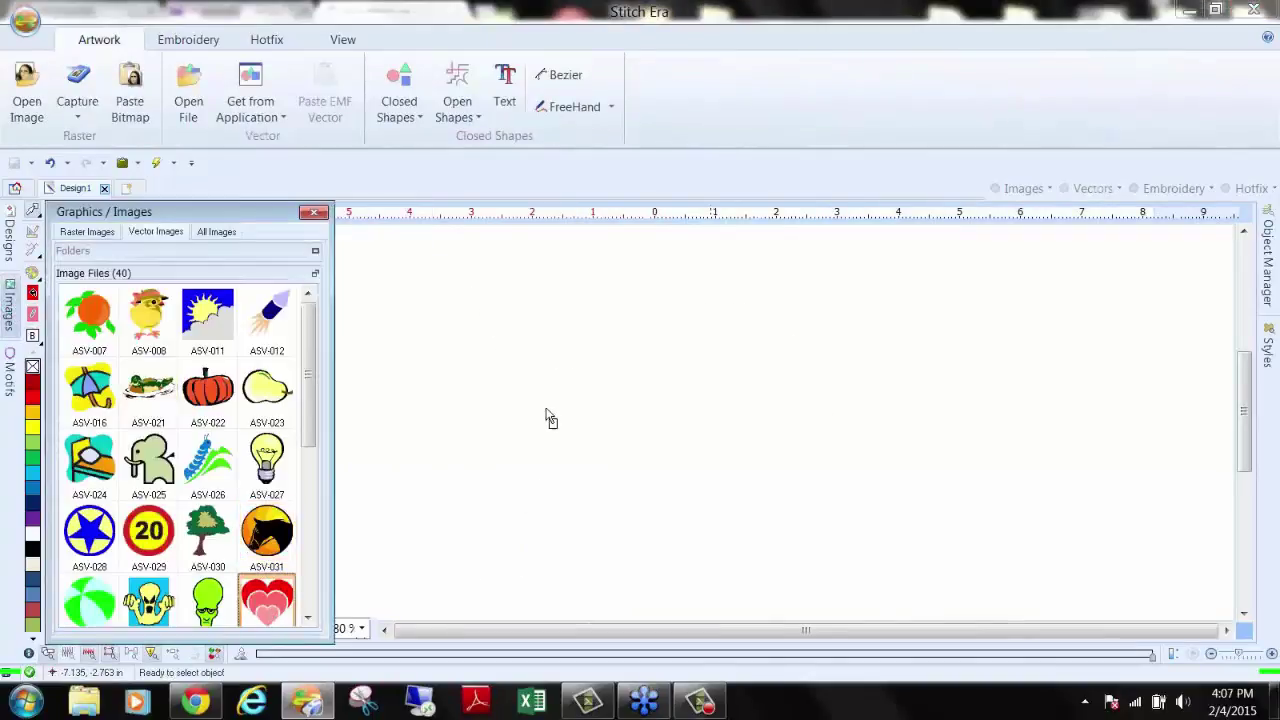
pyautogui.moveTo(588, 390); pyautogui.dragTo(660, 413)
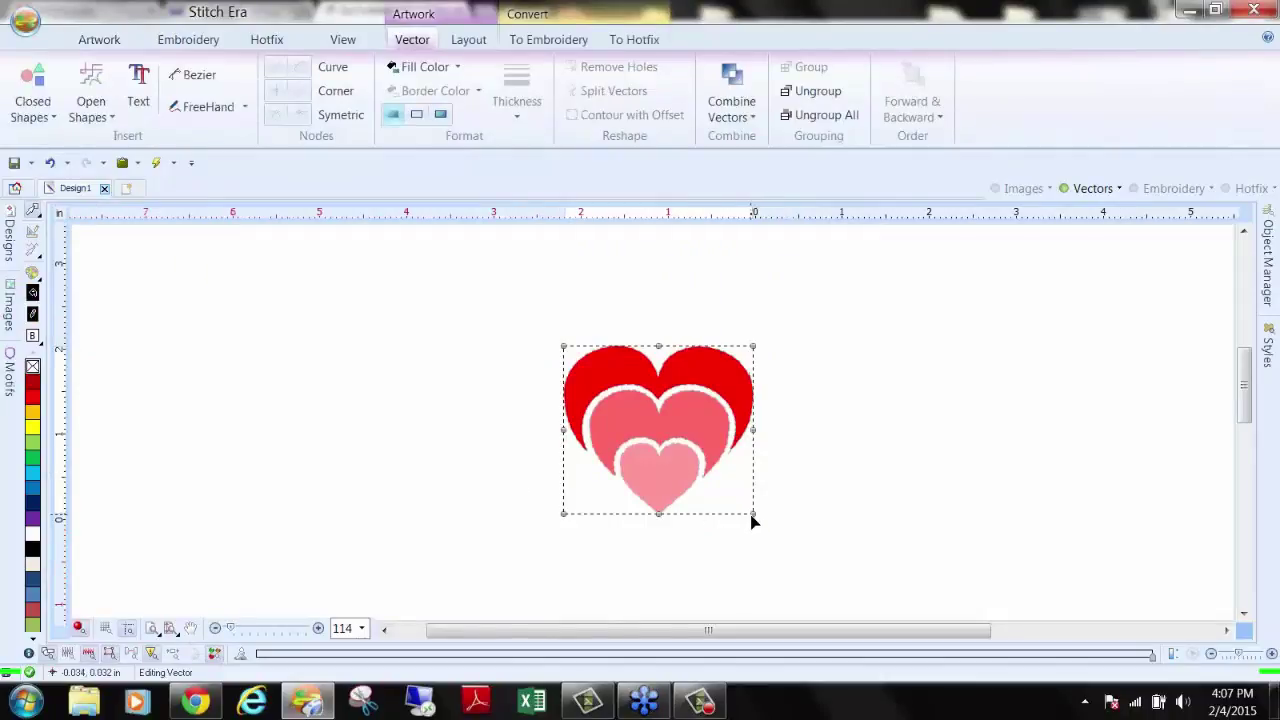
pyautogui.moveTo(753, 512); pyautogui.dragTo(856, 602)
pyautogui.click(886, 443)
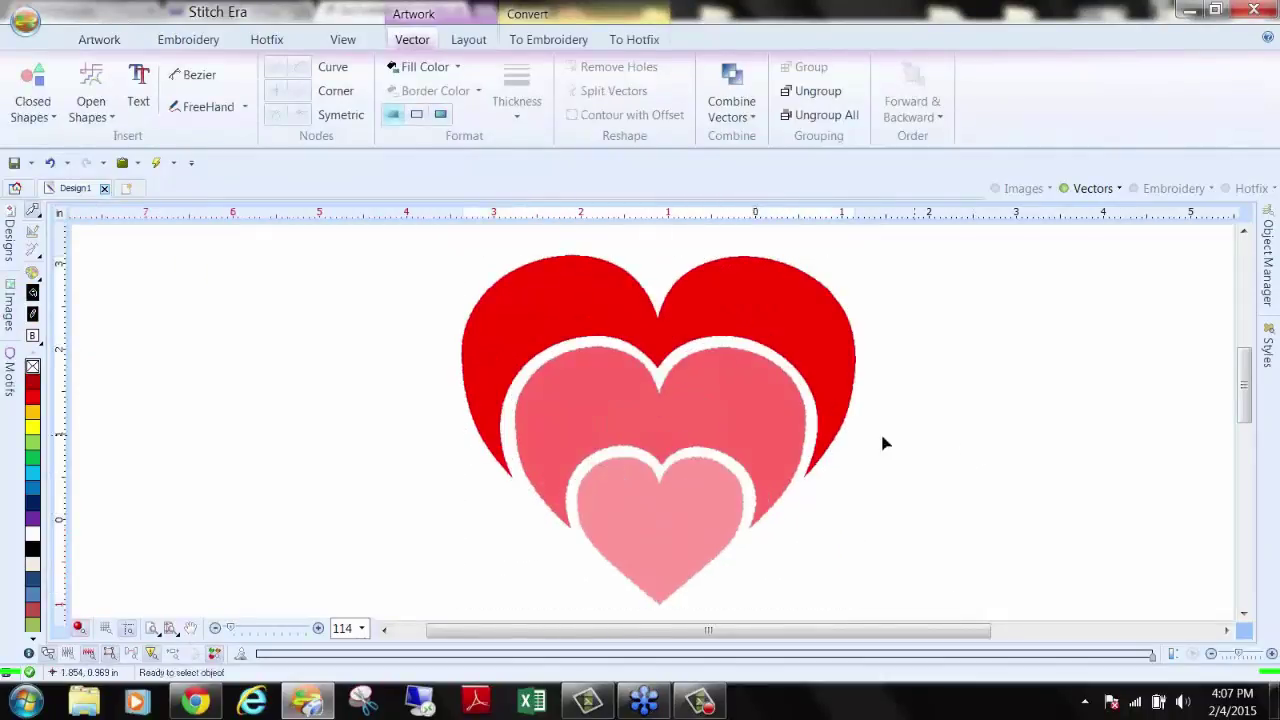
# Step: Ungroup the hearts artwork into its separate vectors
pyautogui.click(762, 333)
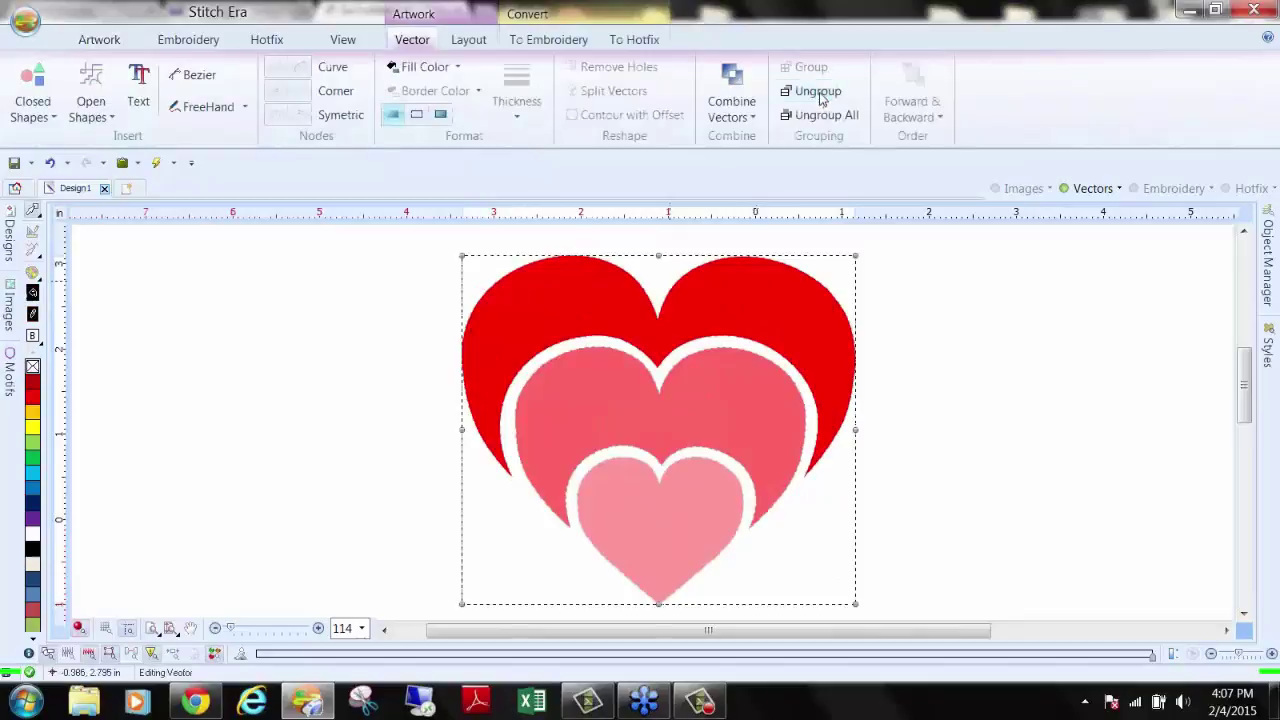
pyautogui.click(820, 97)
pyautogui.click(957, 394)
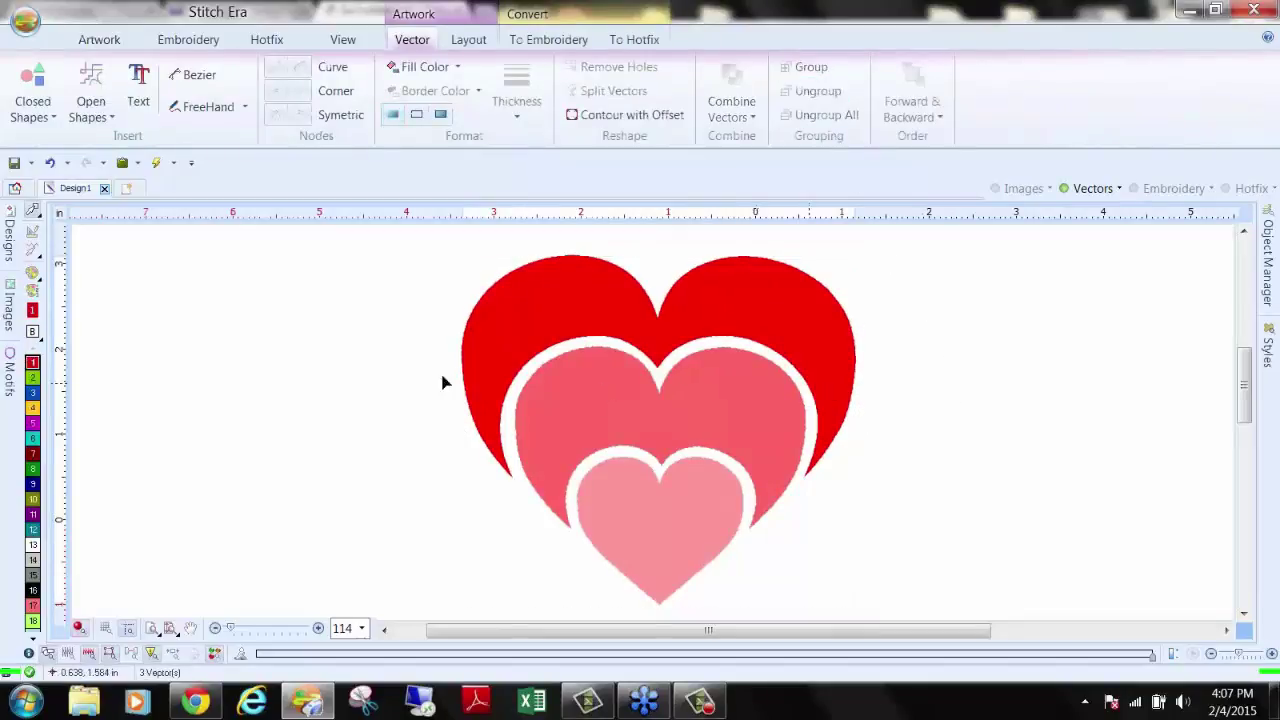
# Step: Convert the large outer heart into a single hotfix uniform fill with red stones, and check the stones with the vectors hidden
pyautogui.click(257, 42)
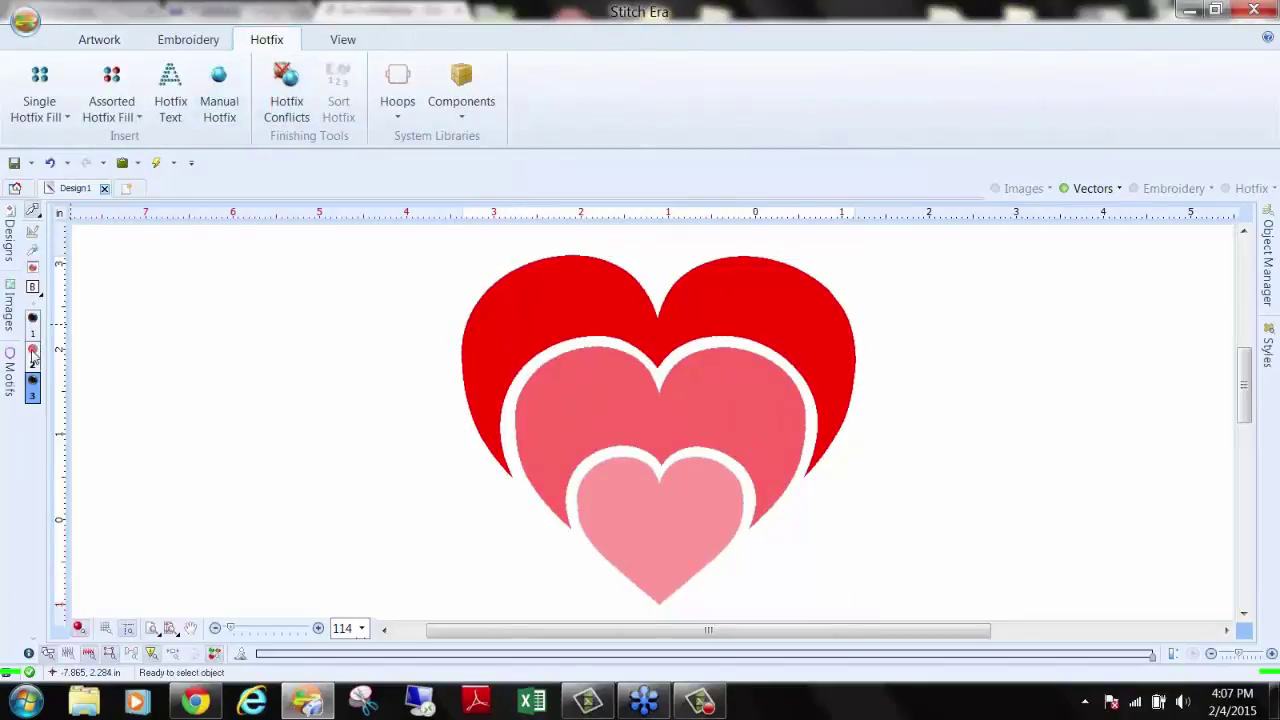
pyautogui.click(33, 354)
pyautogui.click(547, 312)
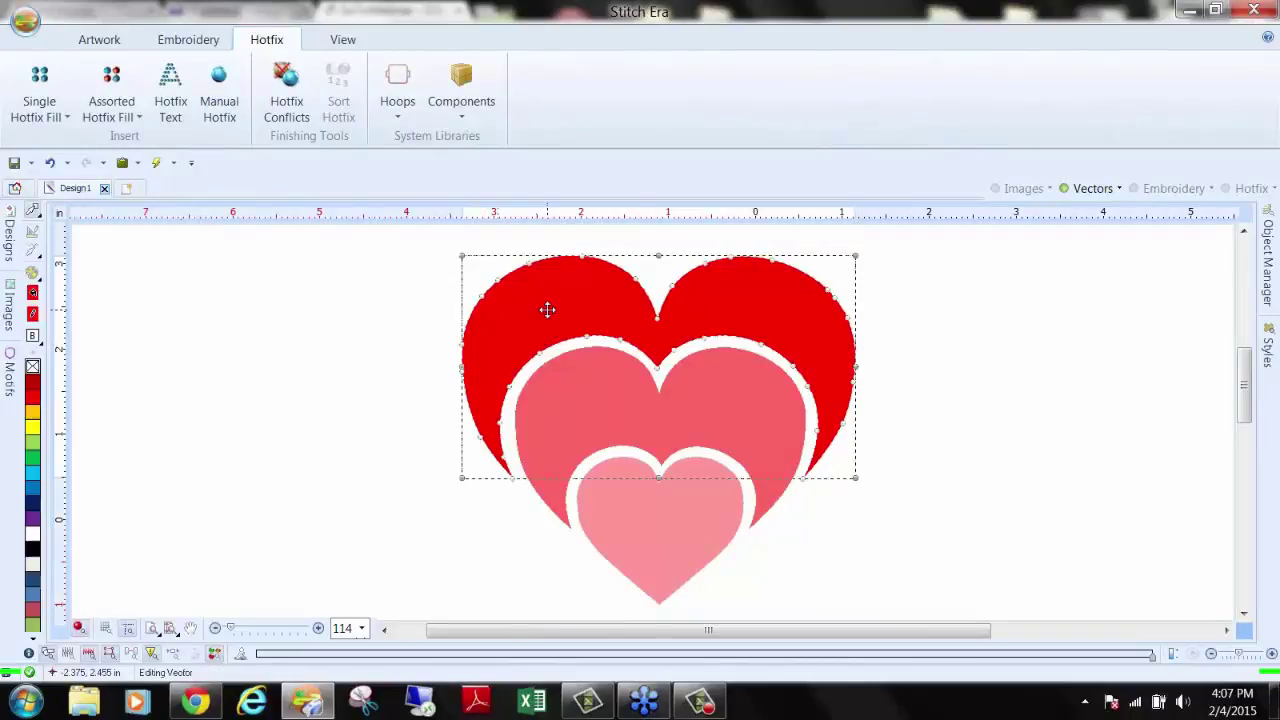
pyautogui.scroll(1, 555, 297)
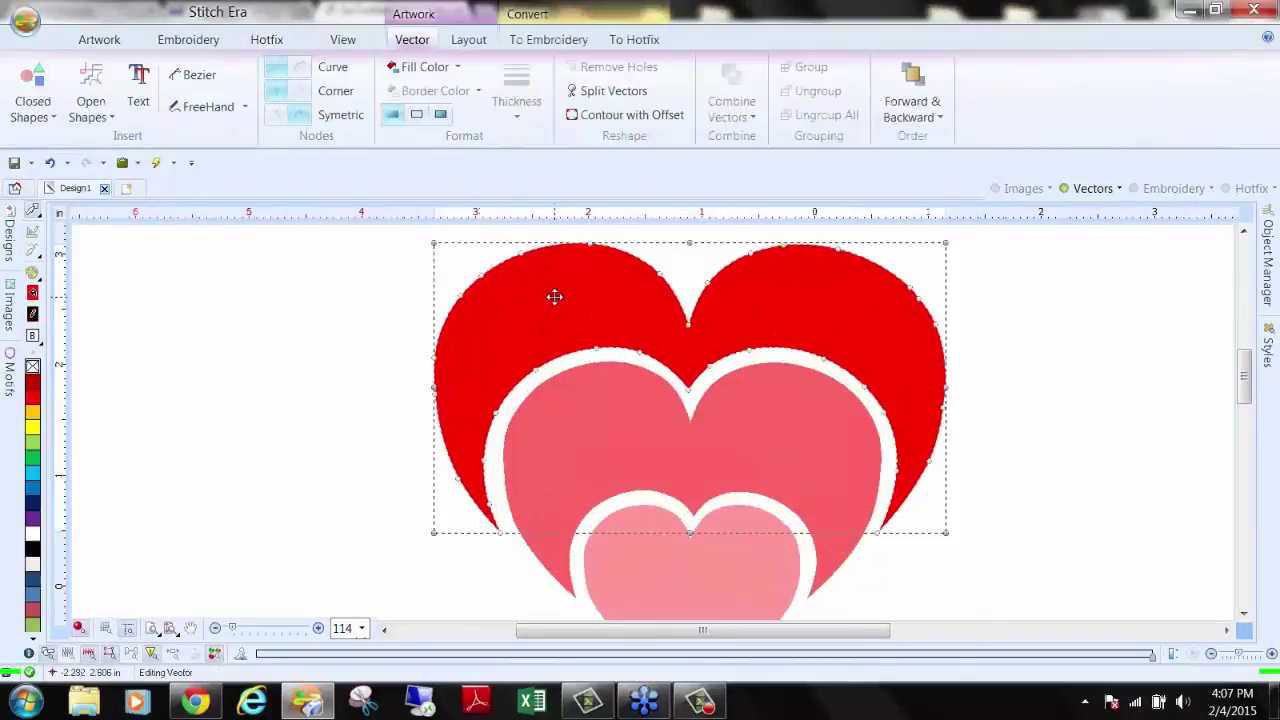
pyautogui.click(634, 40)
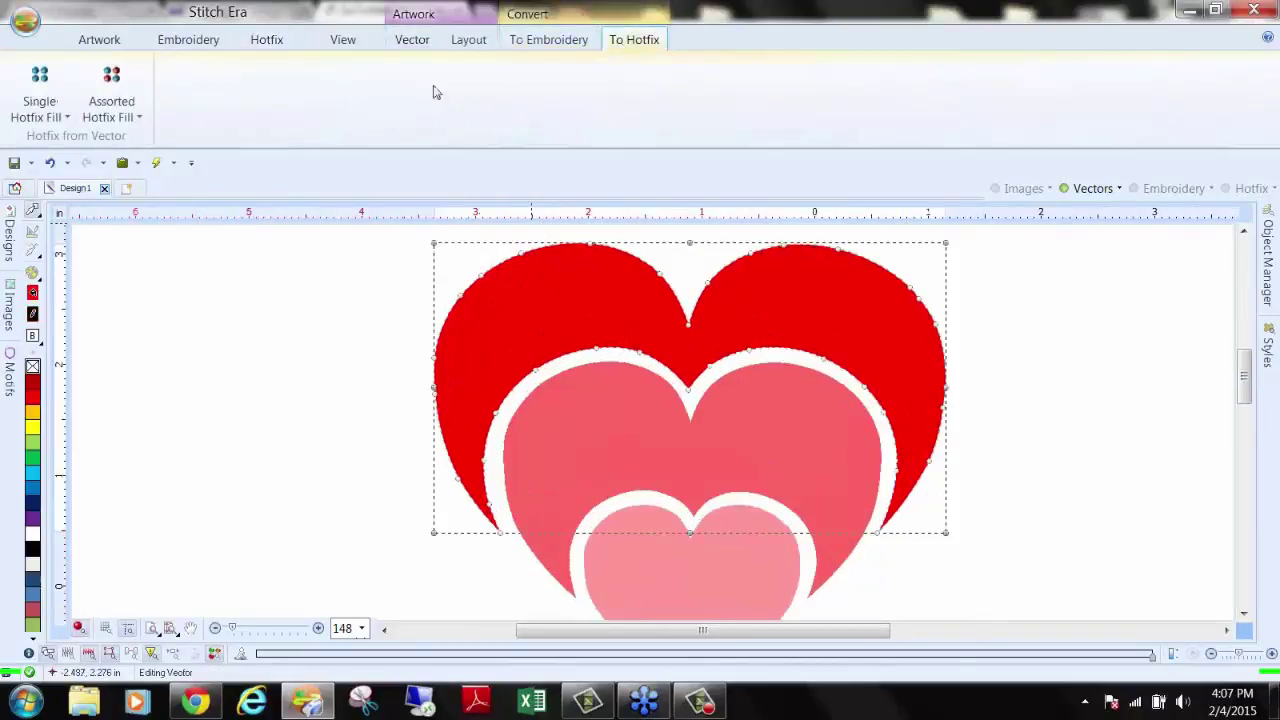
pyautogui.click(40, 95)
pyautogui.click(146, 228)
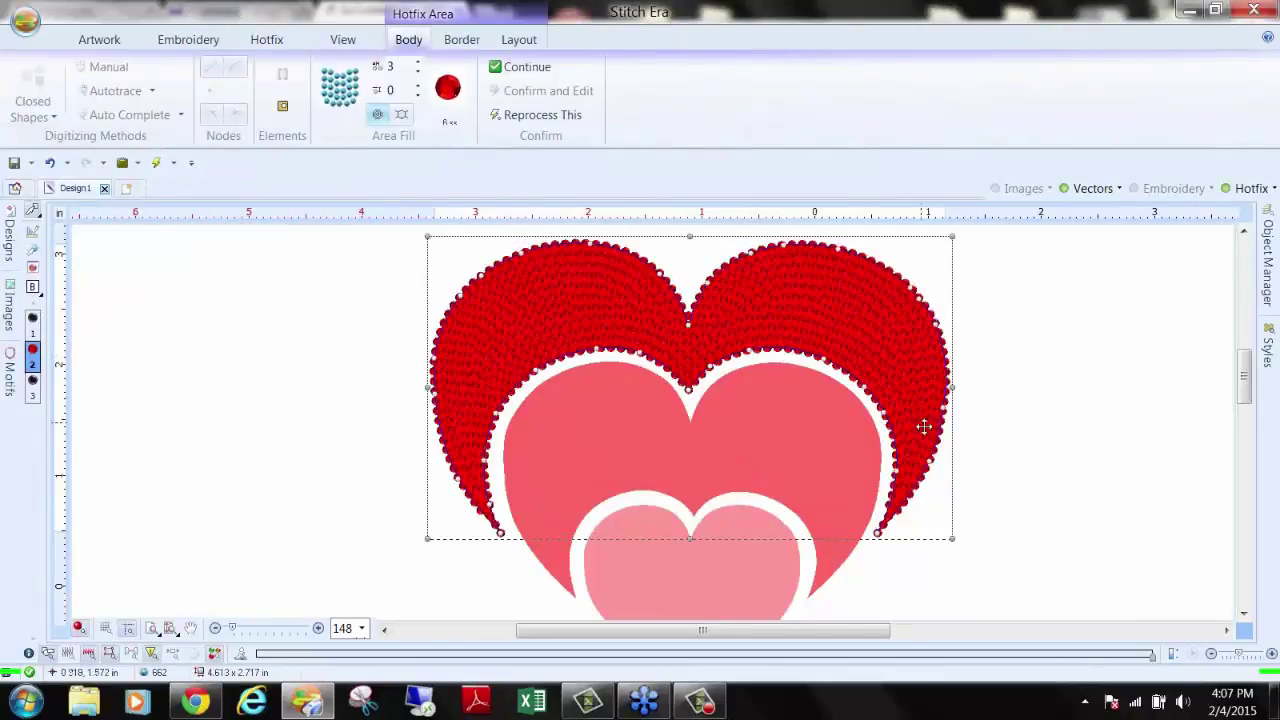
pyautogui.click(286, 409)
pyautogui.click(1093, 189)
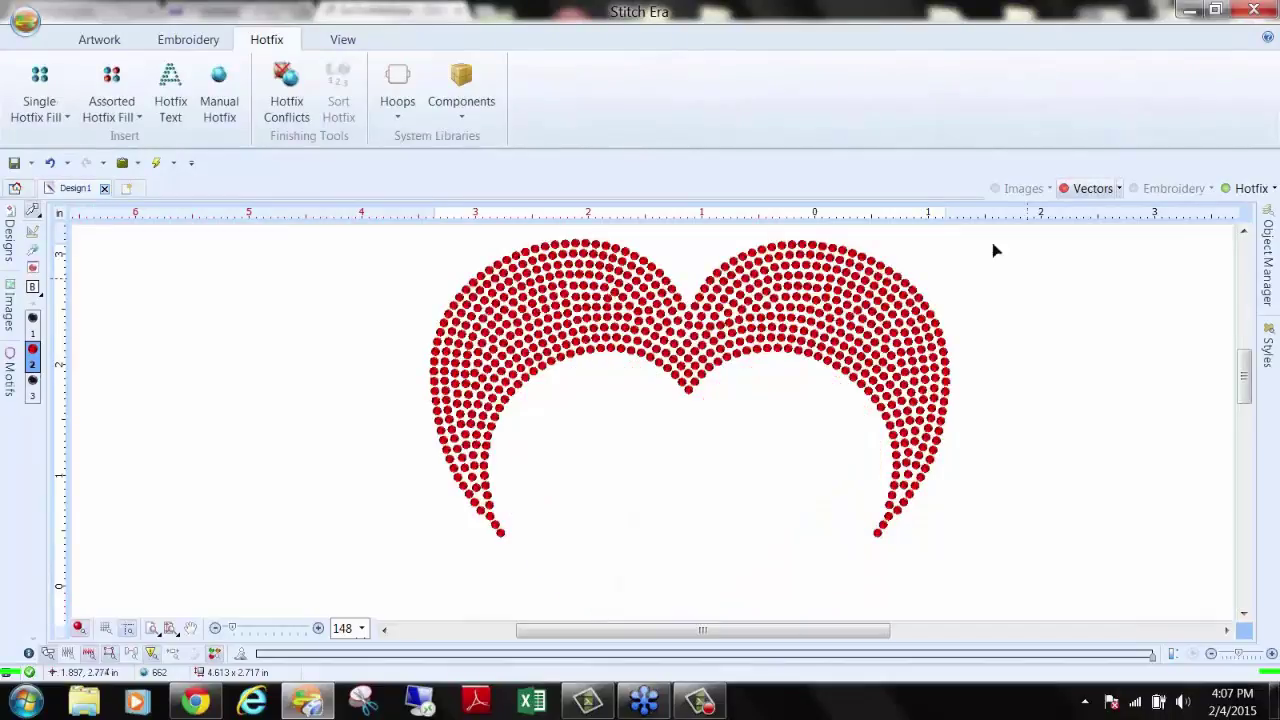
pyautogui.click(1090, 189)
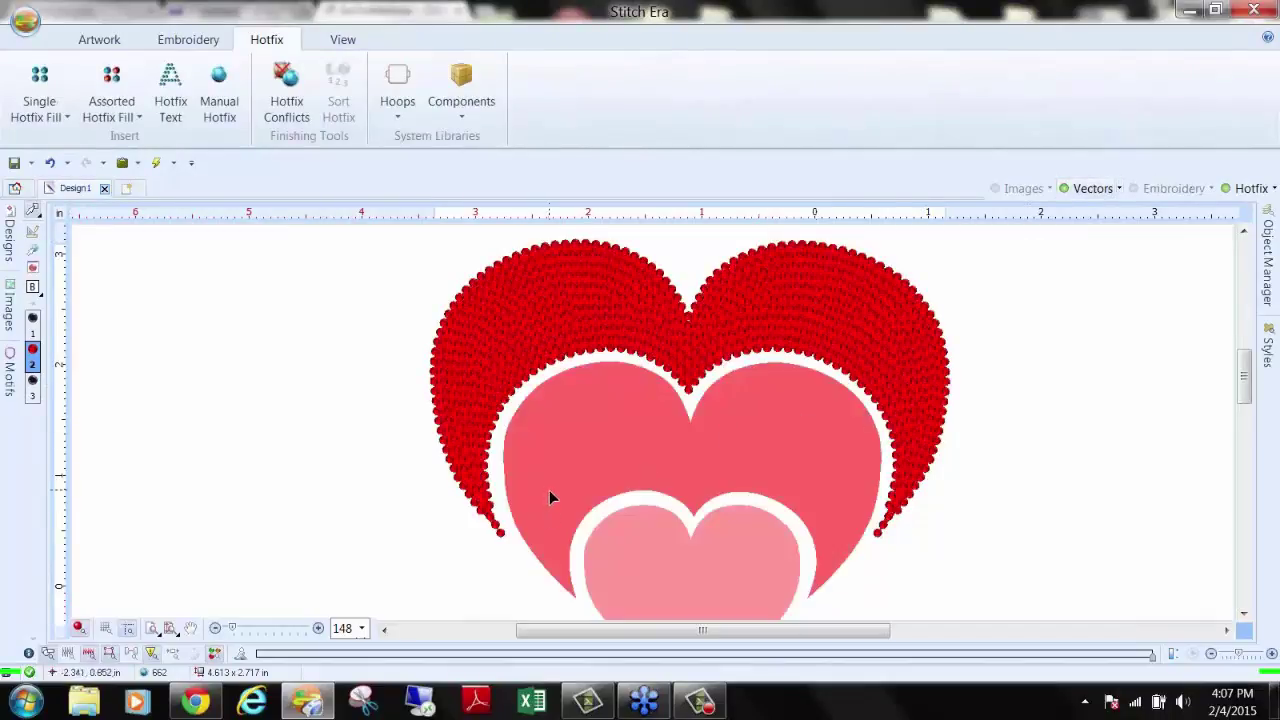
# Step: Convert the middle heart into a single hotfix ring fill, trying a stone spacing of 3 before setting it to 5
pyautogui.click(586, 505)
pyautogui.click(568, 580)
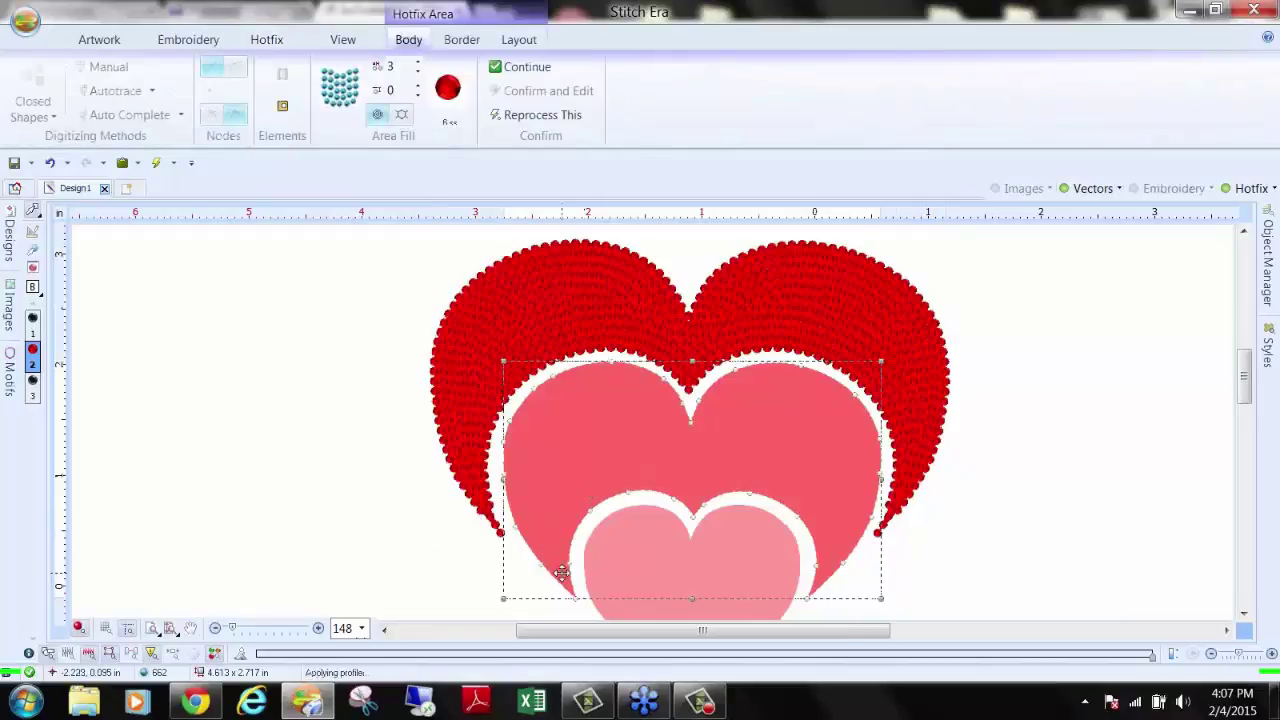
pyautogui.click(634, 39)
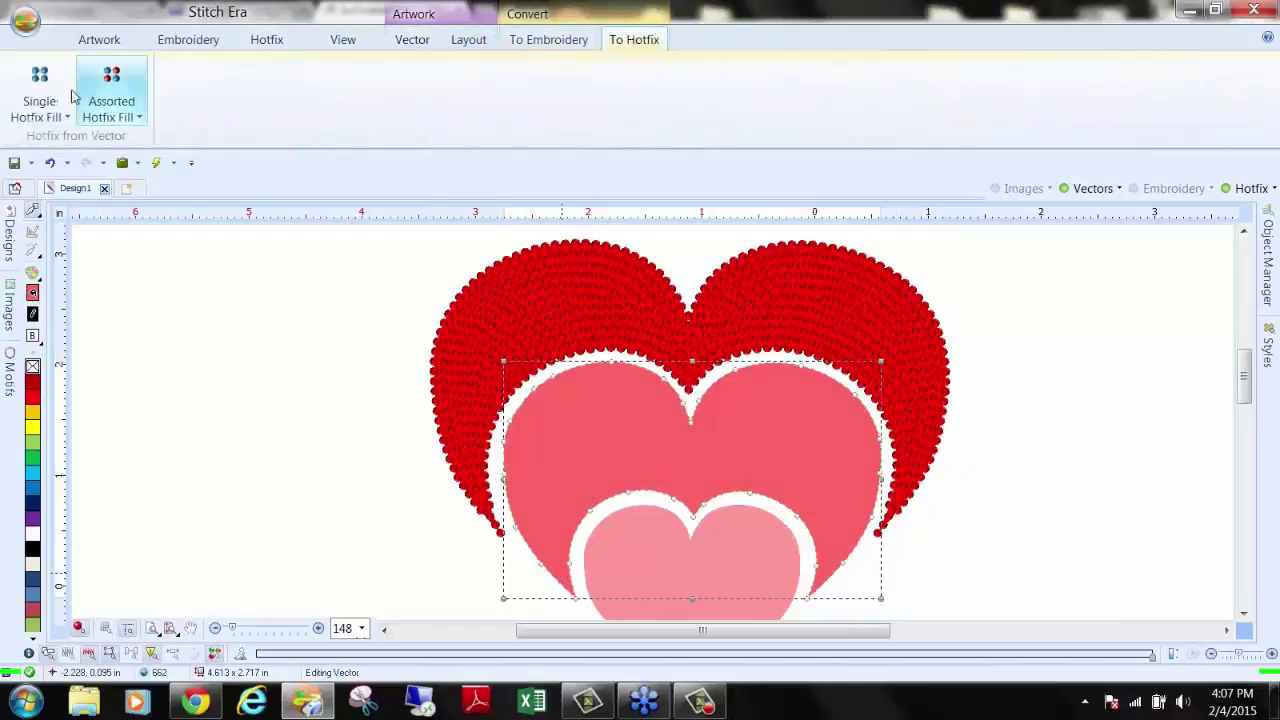
pyautogui.click(36, 100)
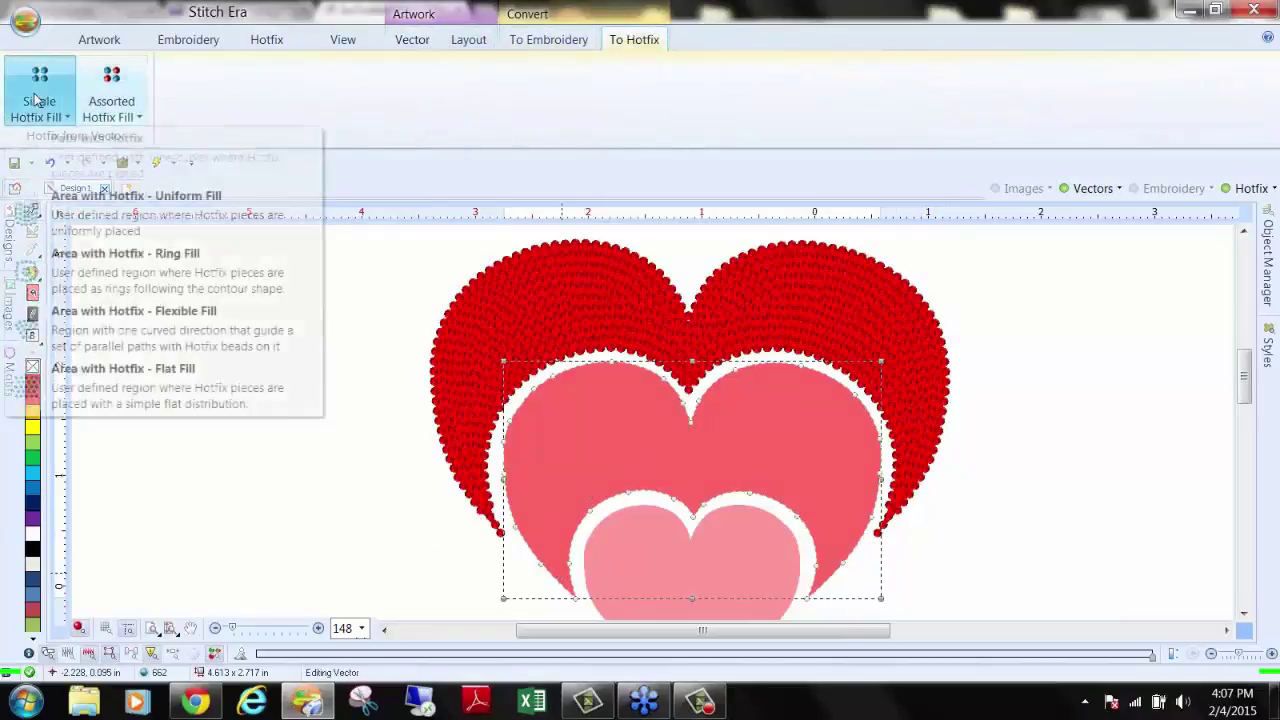
pyautogui.click(105, 265)
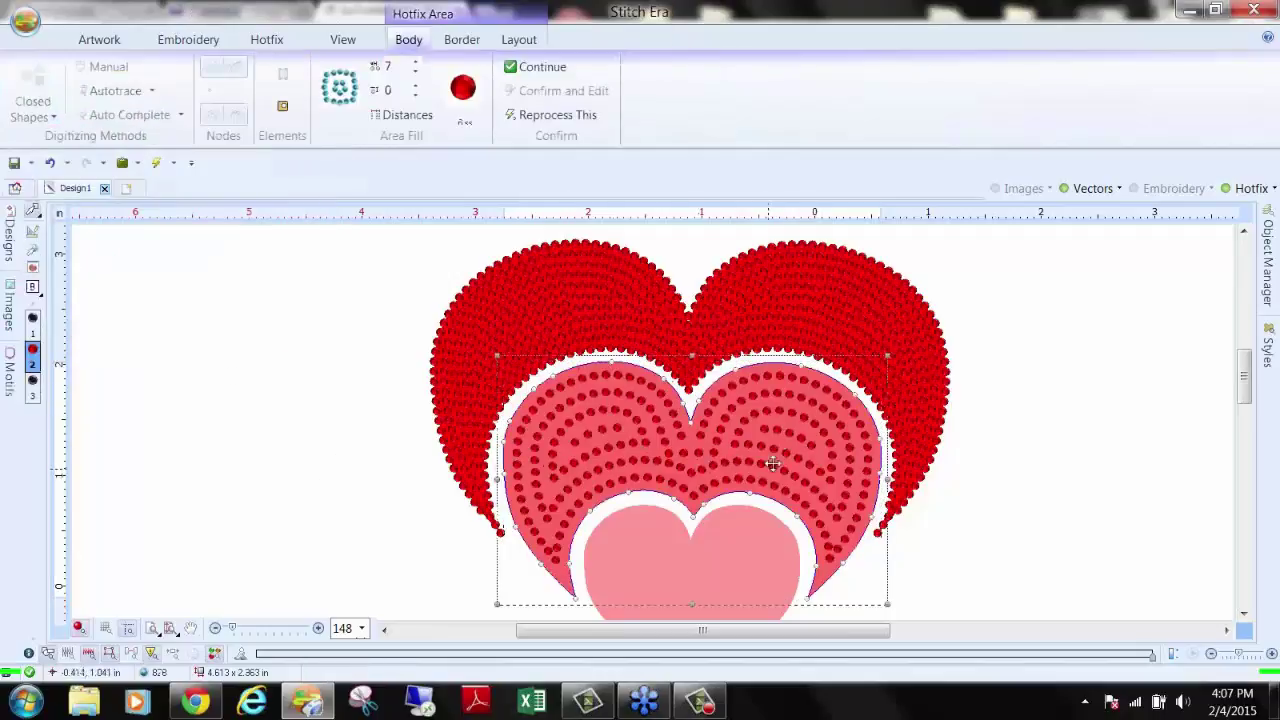
pyautogui.doubleClick(389, 67)
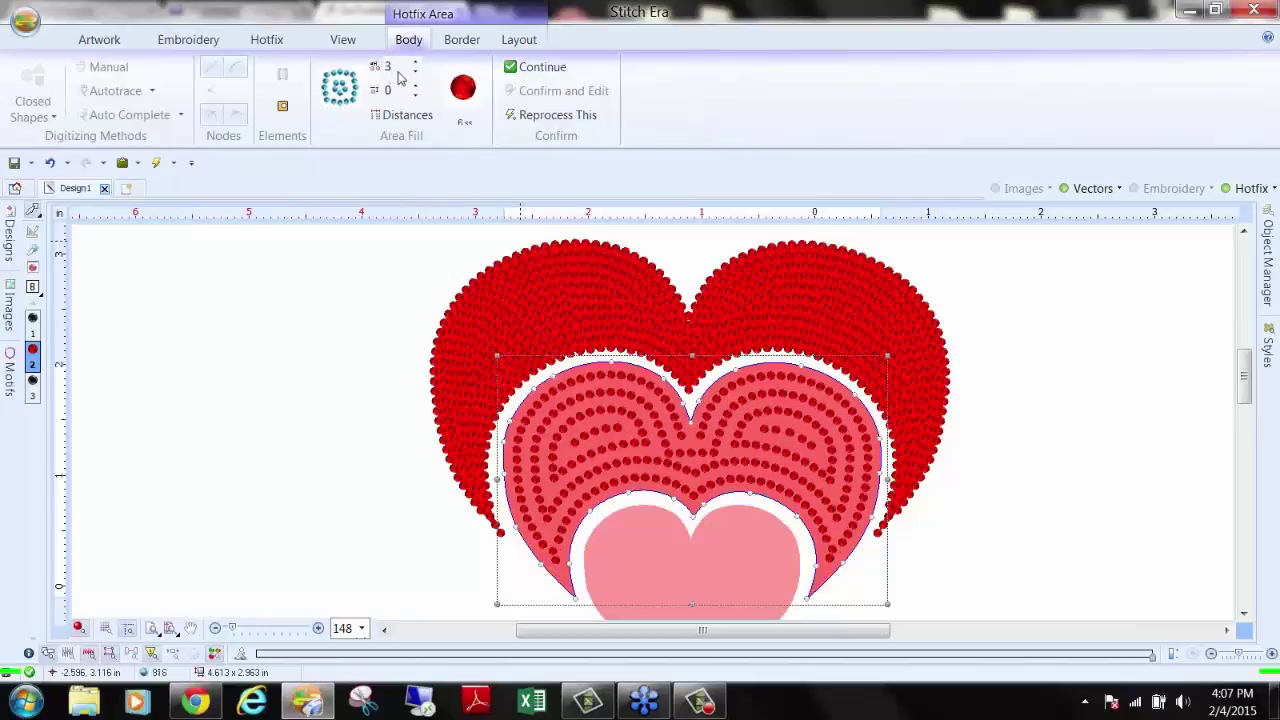
pyautogui.doubleClick(398, 71)
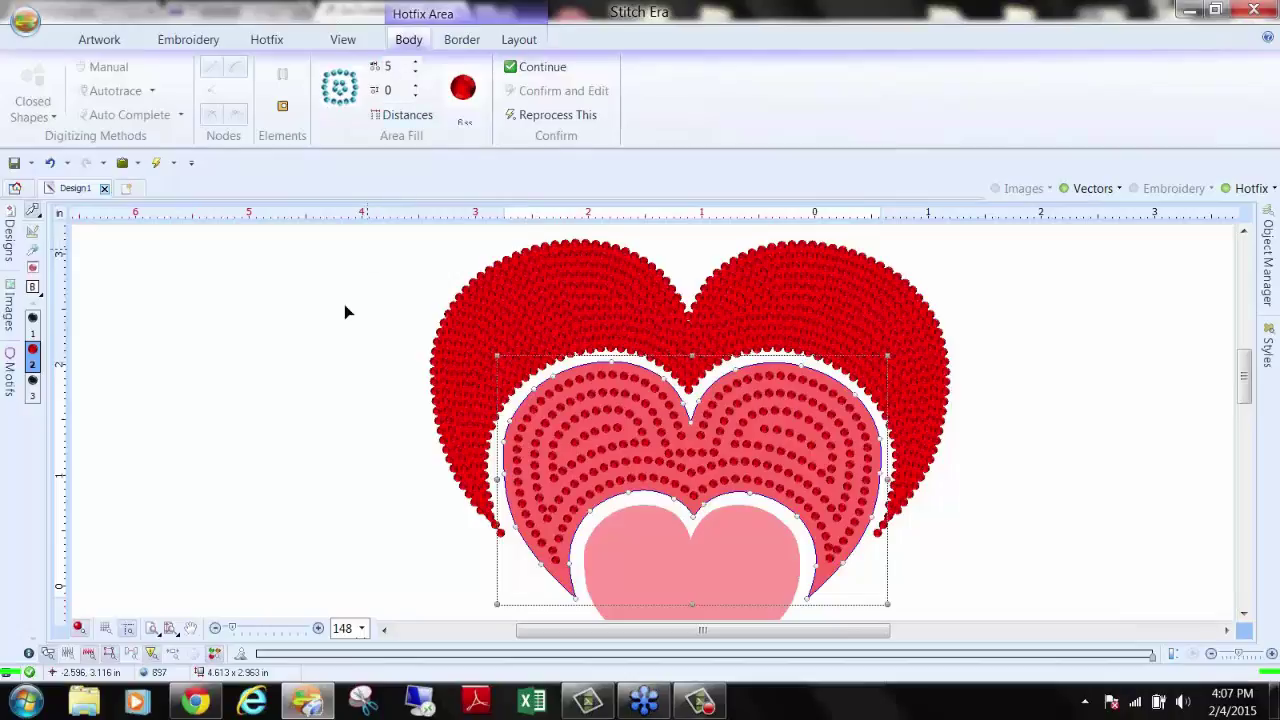
# Step: Convert the smallest heart into a single hotfix flexible fill
pyautogui.scroll(-2, 366, 331)
pyautogui.click(582, 520)
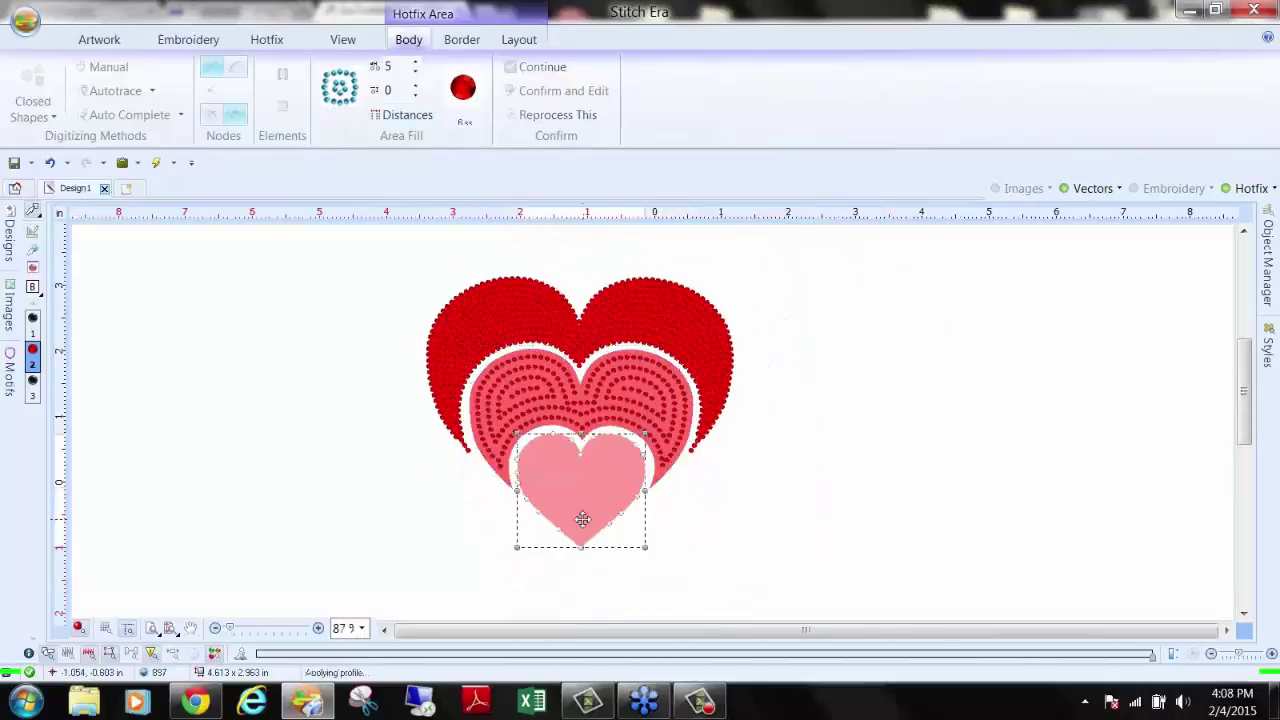
pyautogui.scroll(-3, 430, 100)
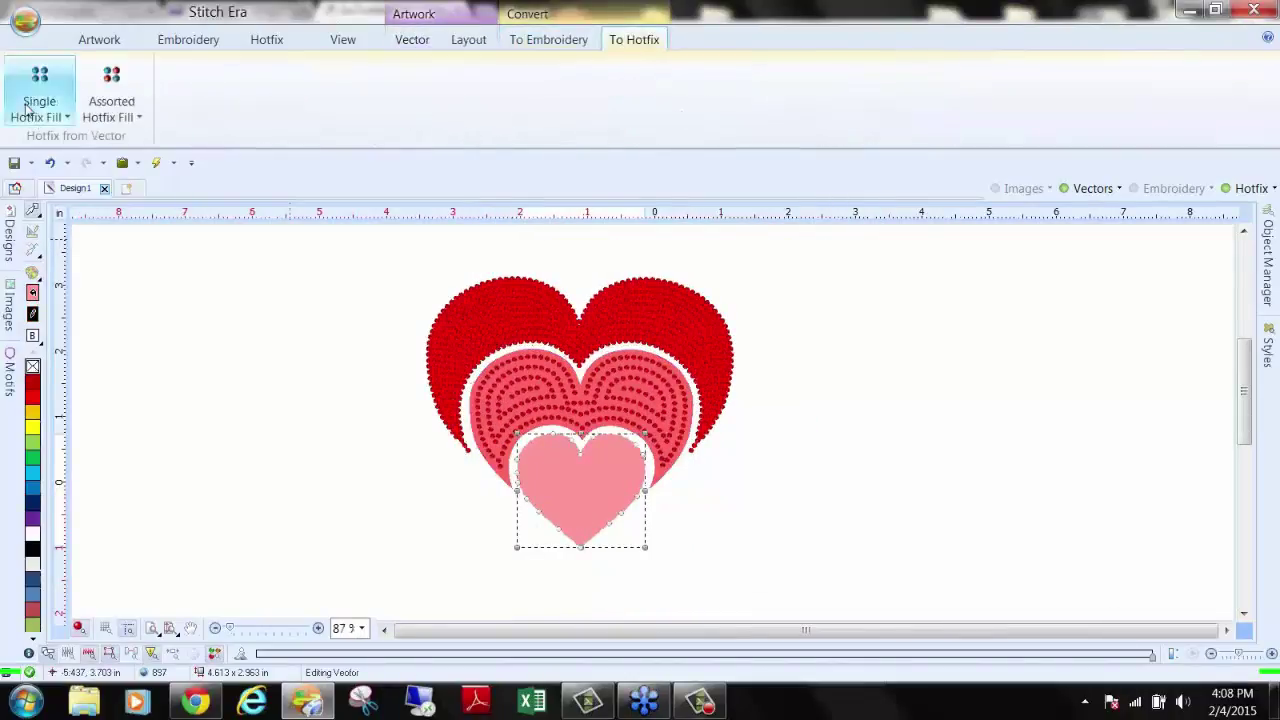
pyautogui.click(40, 100)
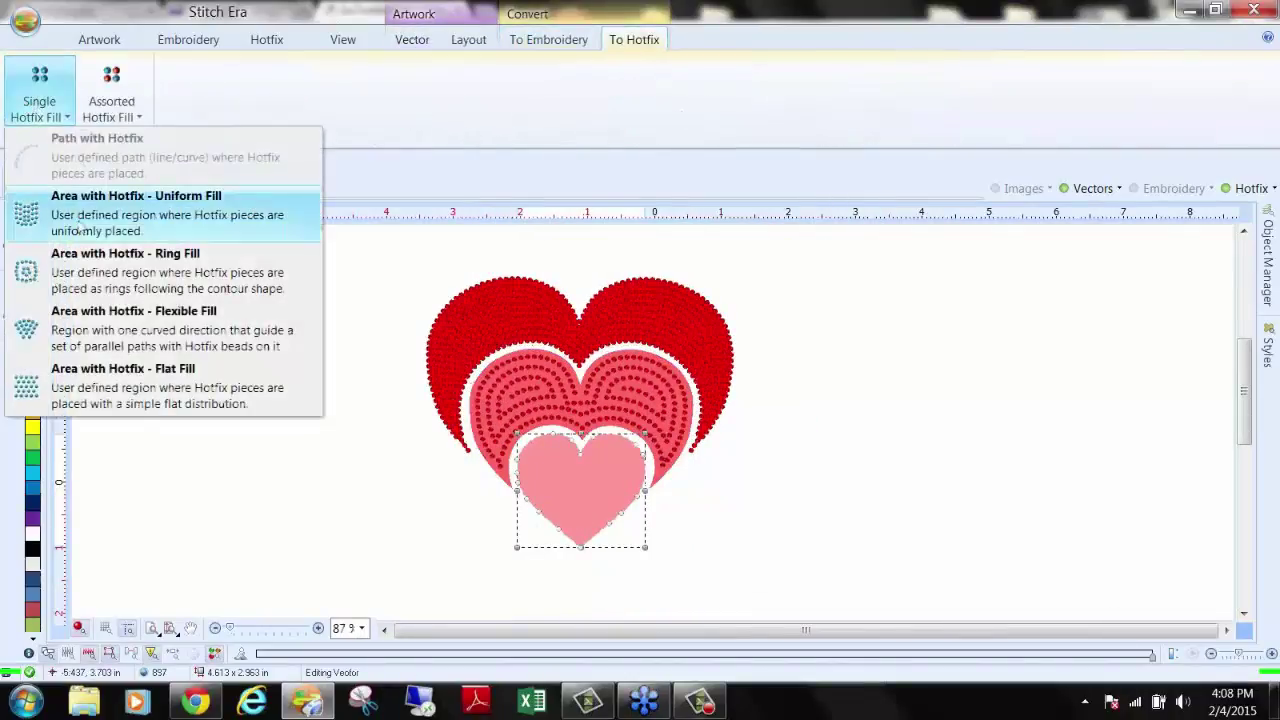
pyautogui.click(86, 340)
pyautogui.scroll(3, 584, 511)
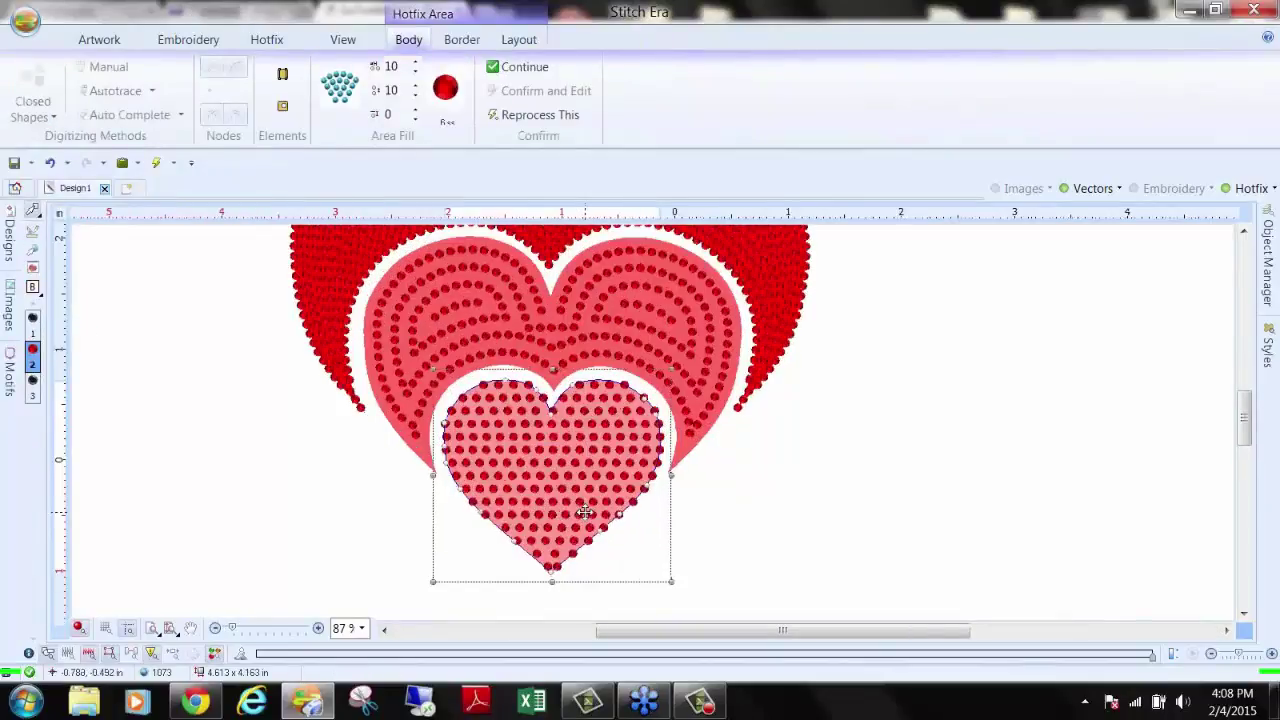
# Step: Move the flexible-fill heart to the right of the other hearts and enlarge it to about 3.3 in wide
pyautogui.moveTo(743, 497); pyautogui.dragTo(870, 436)
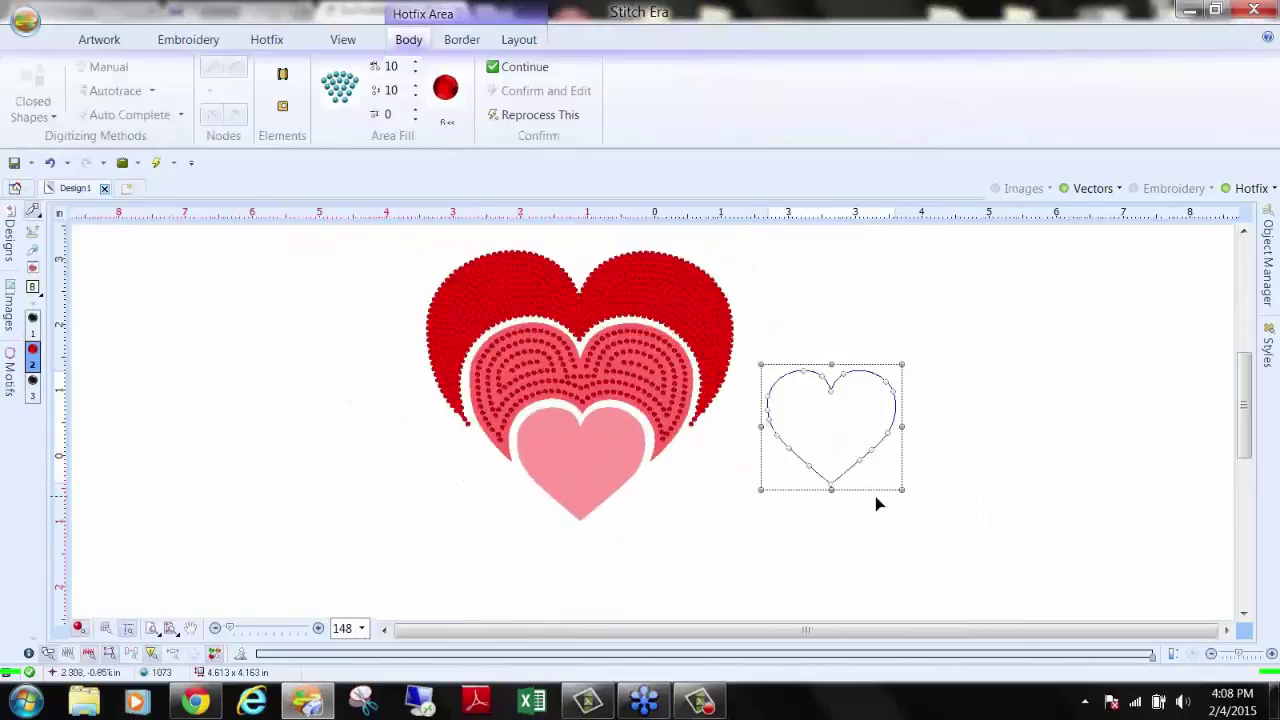
pyautogui.moveTo(903, 489); pyautogui.dragTo(990, 566)
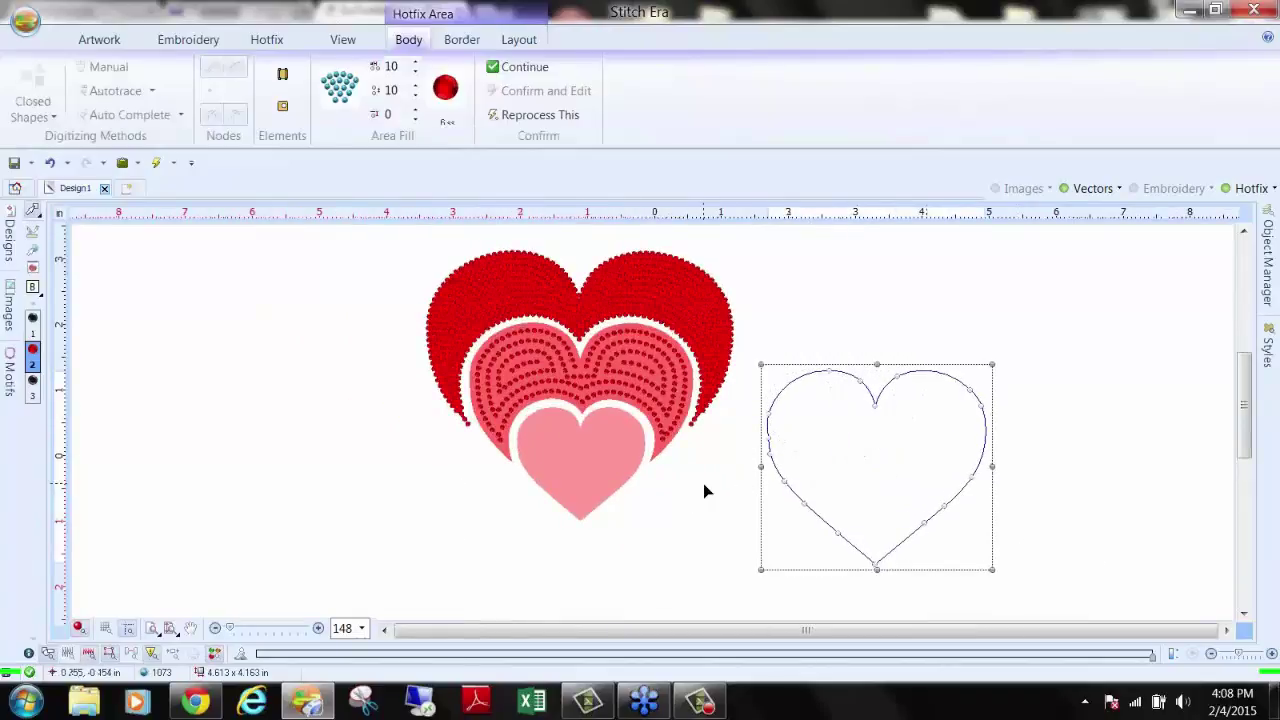
pyautogui.press('Return')
pyautogui.click(857, 457)
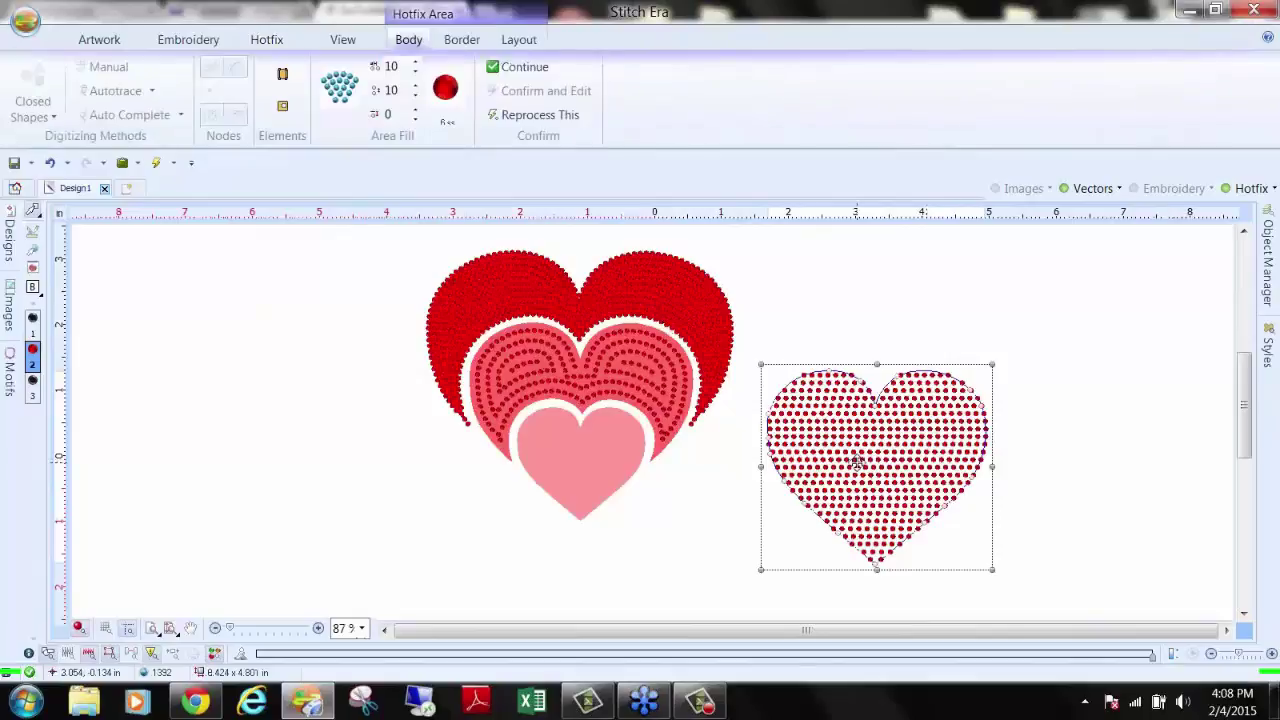
# Step: Set the flexible-fill heart's stone spacing to 4 and its row spacing to 15
pyautogui.doubleClick(389, 72)
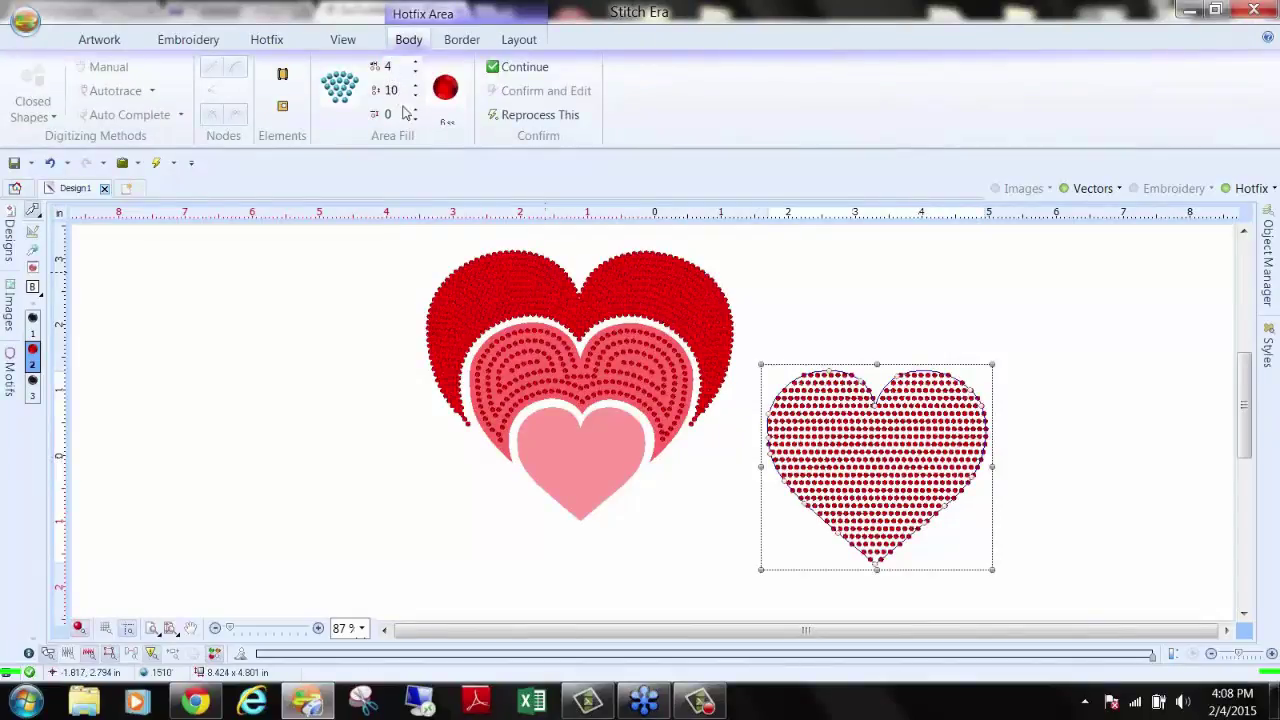
pyautogui.doubleClick(392, 91)
pyautogui.write('1')
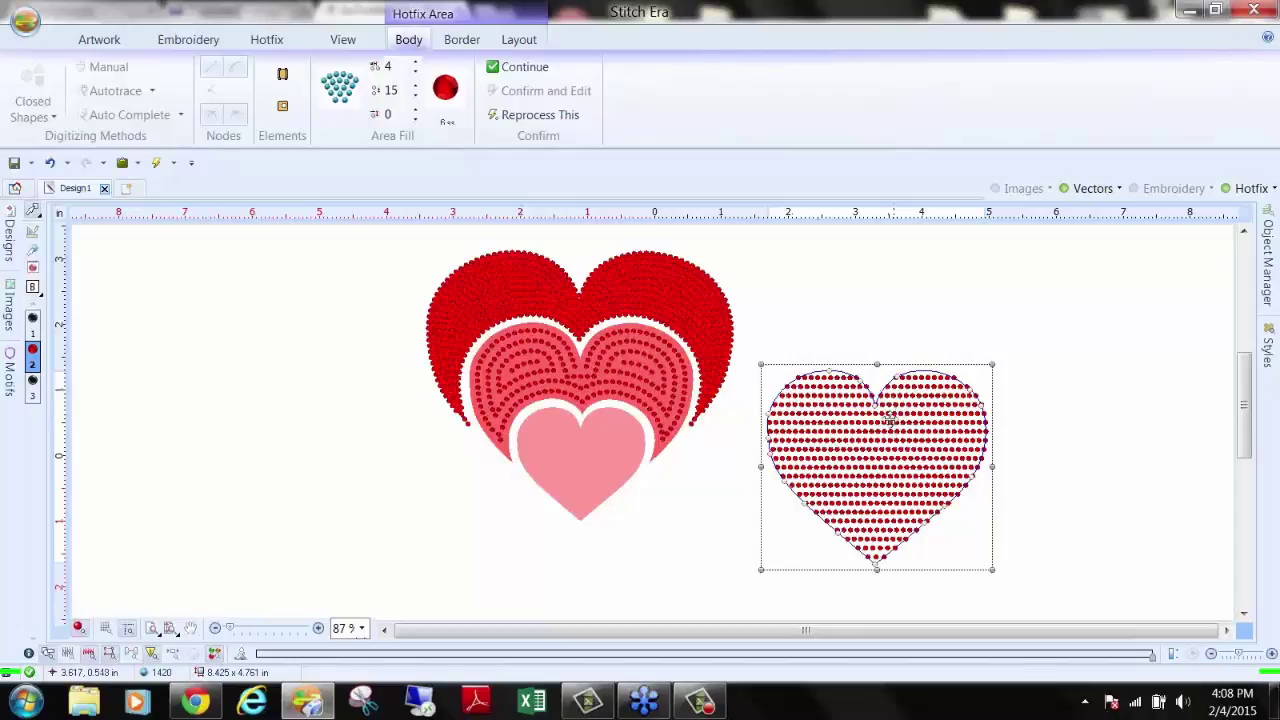
# Step: Draw an eleven-point zigzag curve direction with steep peaks across the whole flexible-fill heart and apply it to the stones
pyautogui.click(283, 80)
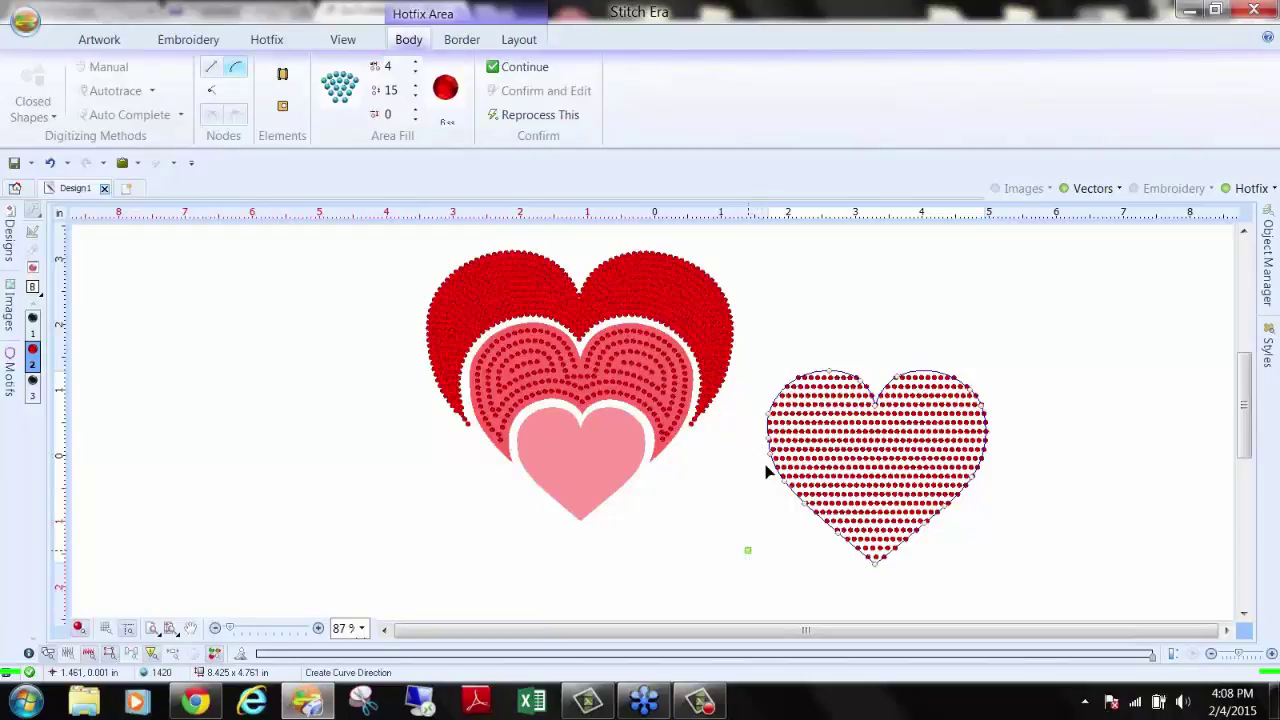
pyautogui.click(803, 548)
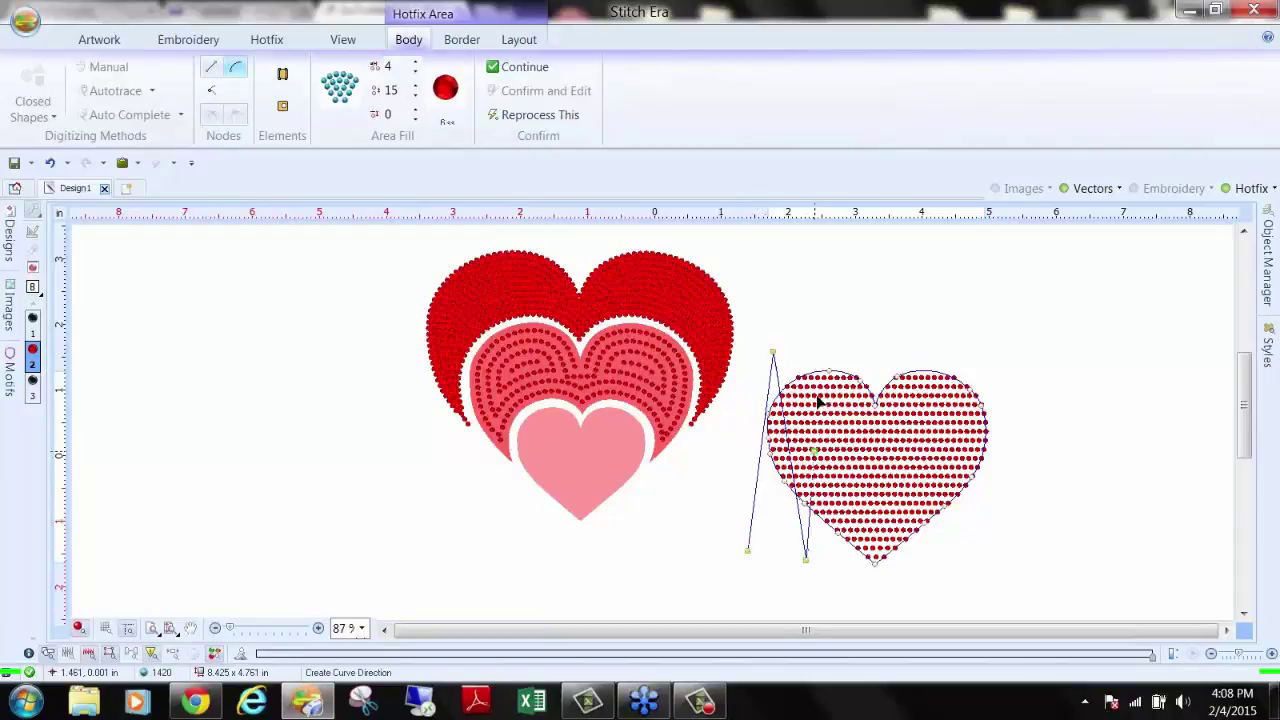
pyautogui.click(821, 348)
pyautogui.click(847, 567)
pyautogui.click(860, 353)
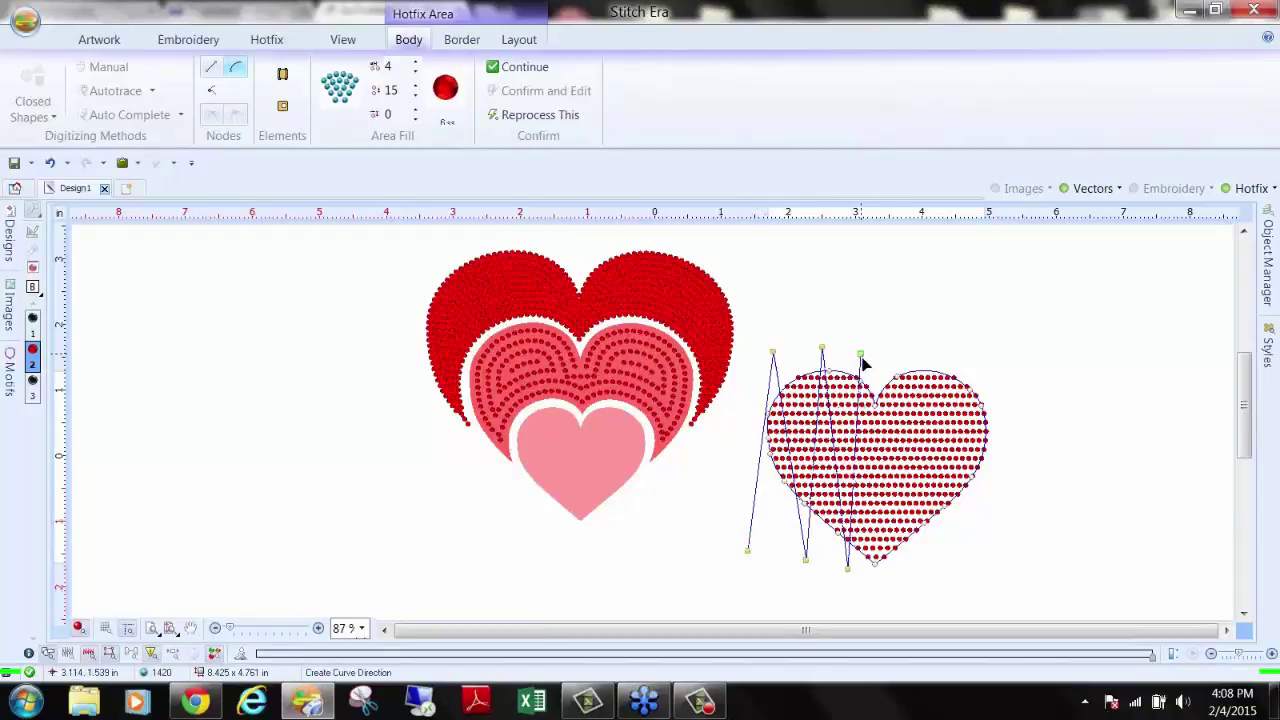
pyautogui.click(889, 582)
pyautogui.click(908, 340)
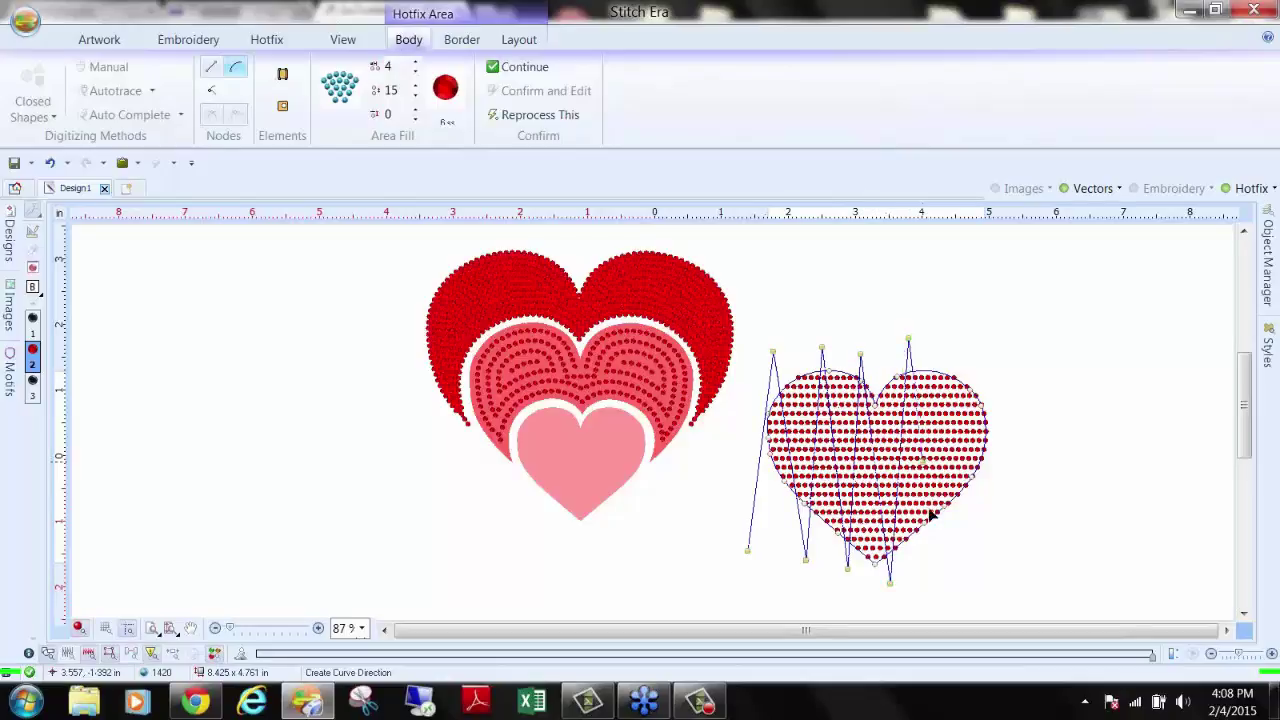
pyautogui.click(934, 543)
pyautogui.click(956, 344)
pyautogui.click(978, 511)
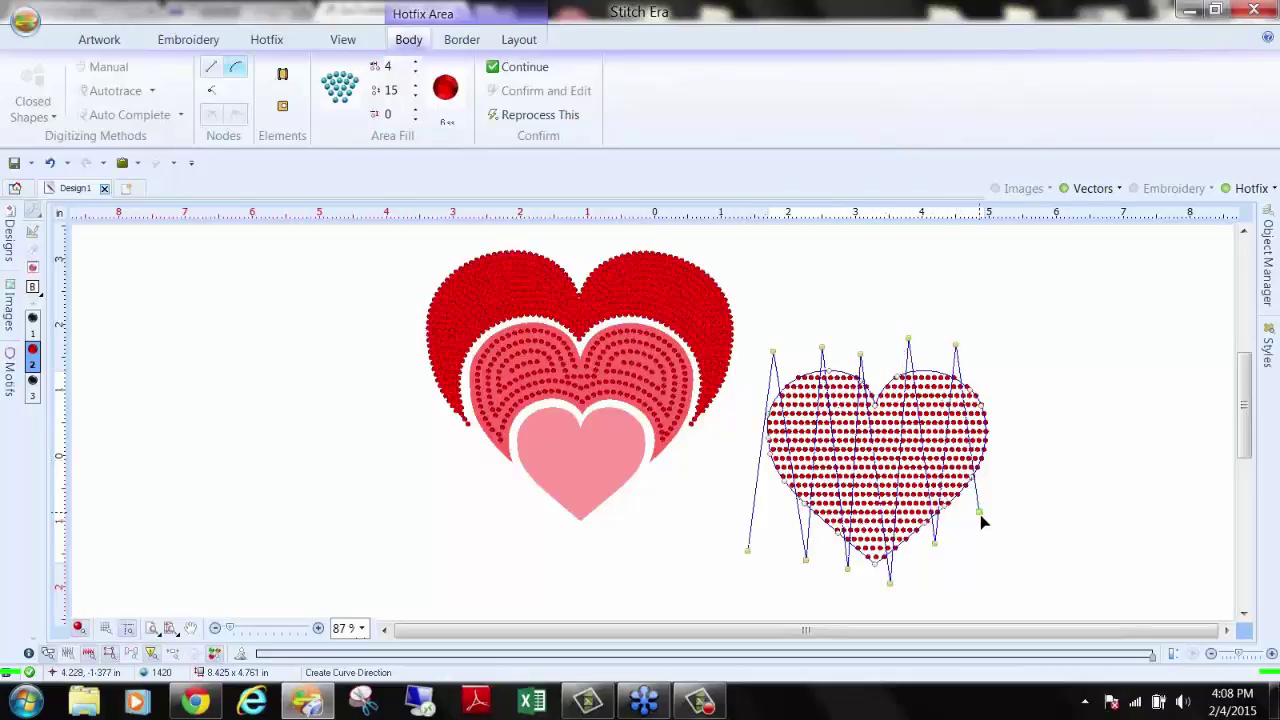
pyautogui.press('Return')
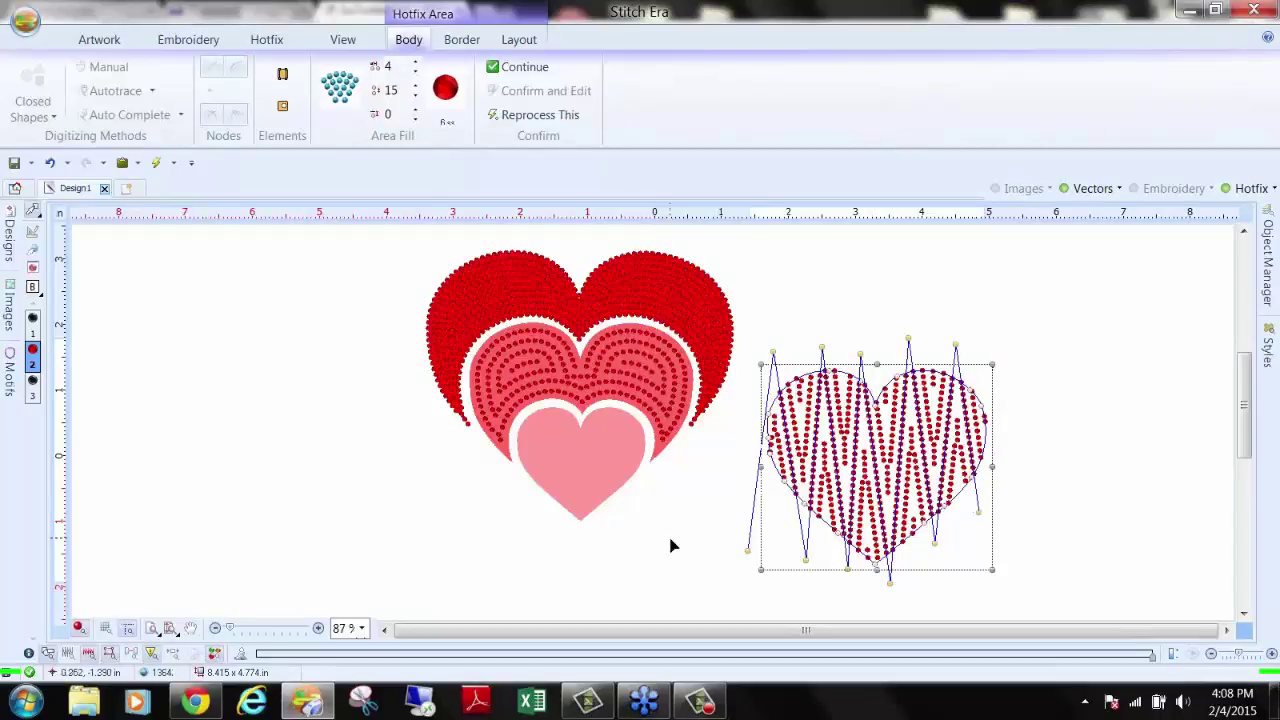
# Step: Undo the zigzag curve direction on the flexible-fill heart
pyautogui.scroll(2, 977, 443)
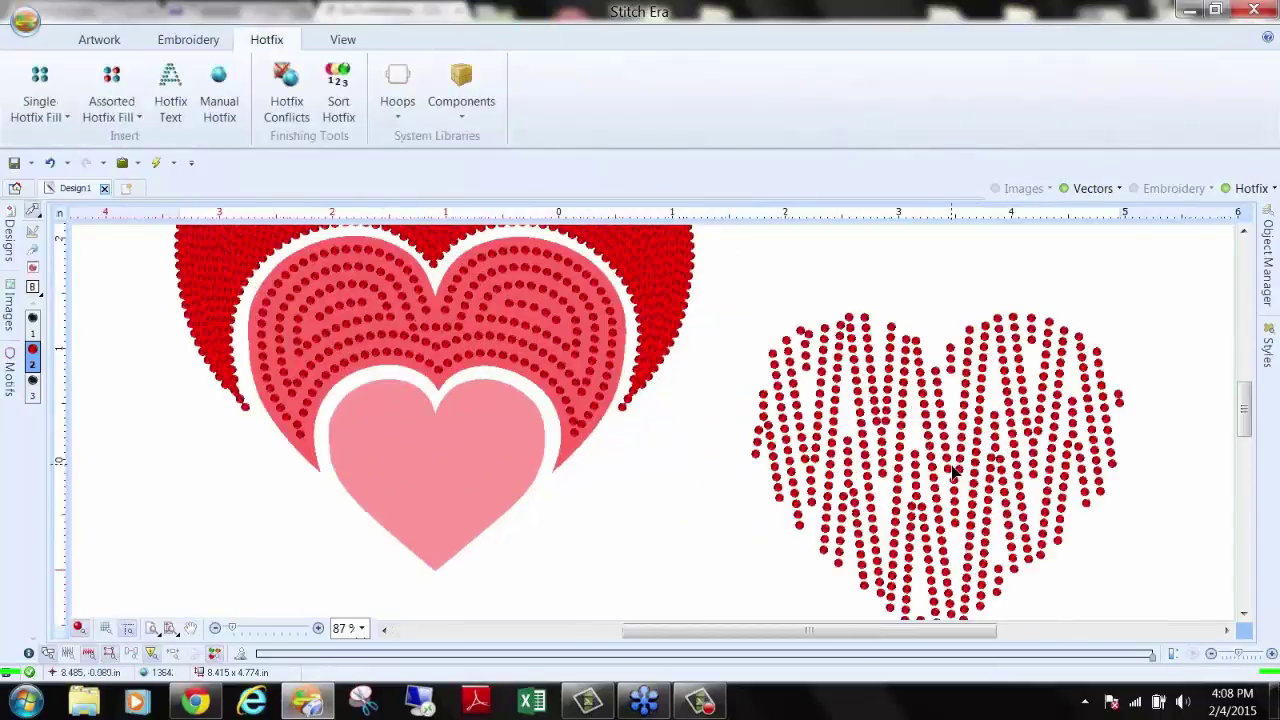
pyautogui.scroll(-1, 953, 470)
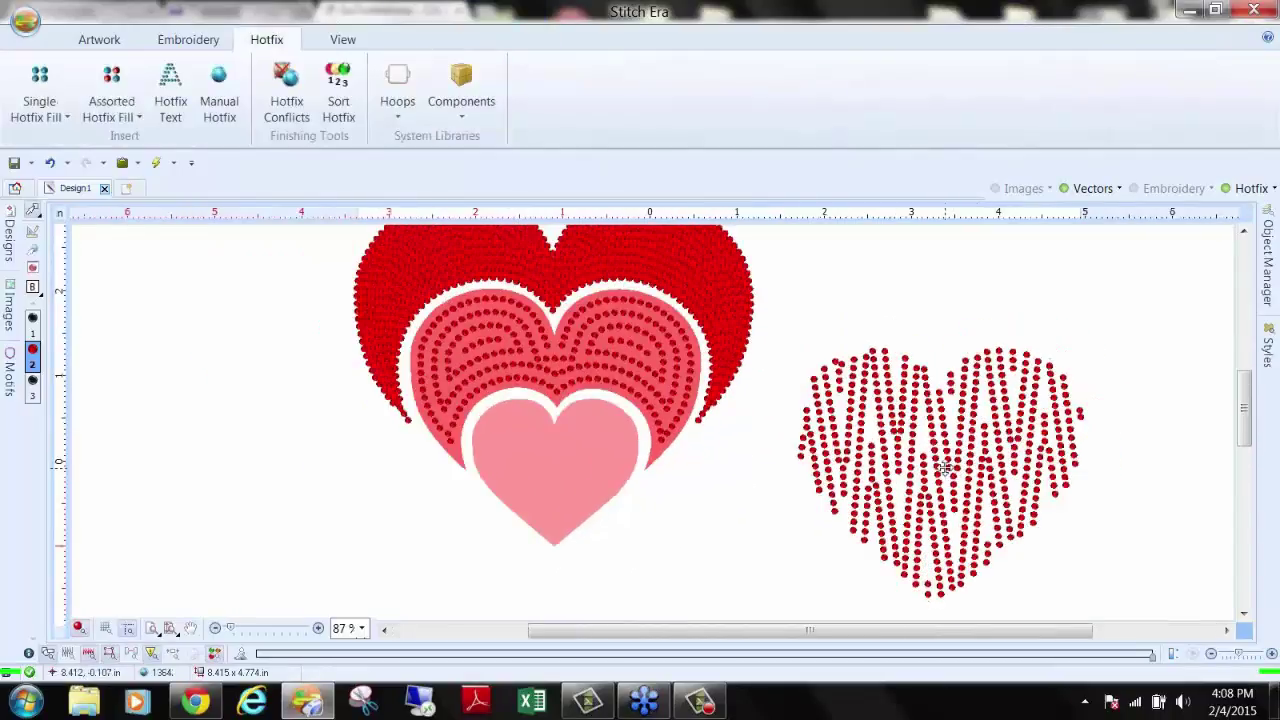
pyautogui.click(944, 468)
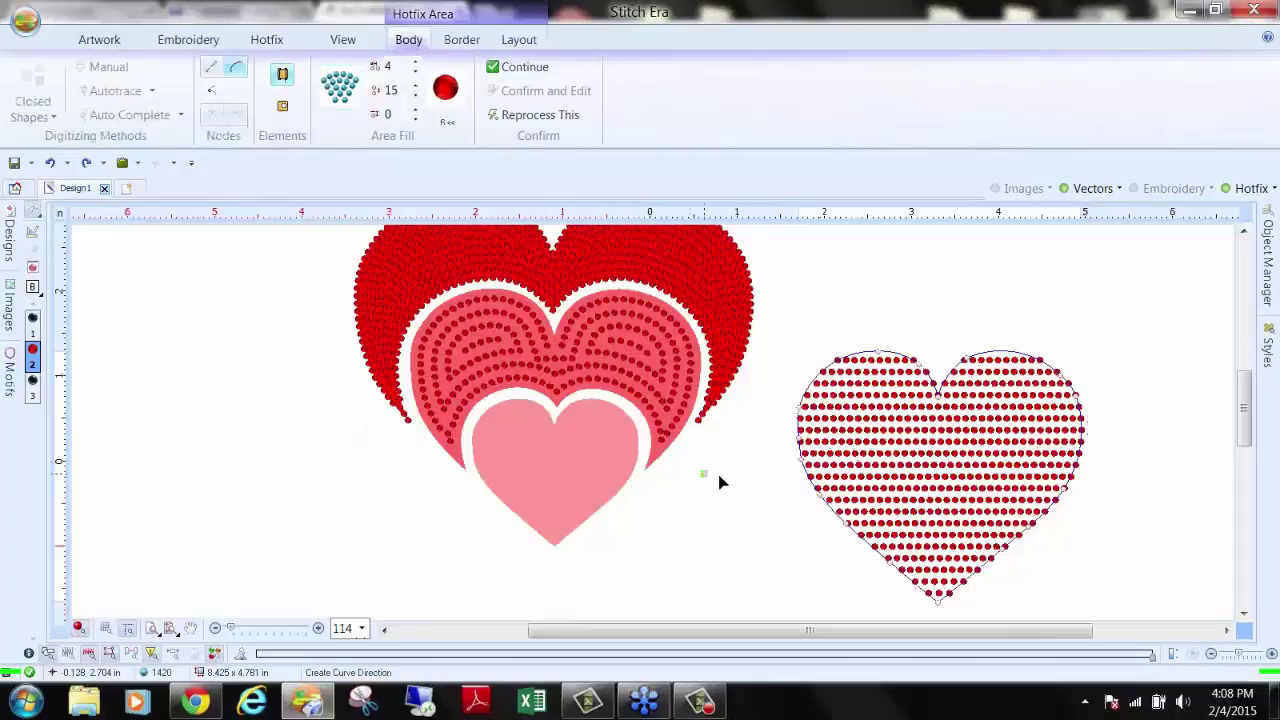
pyautogui.press('Escape')
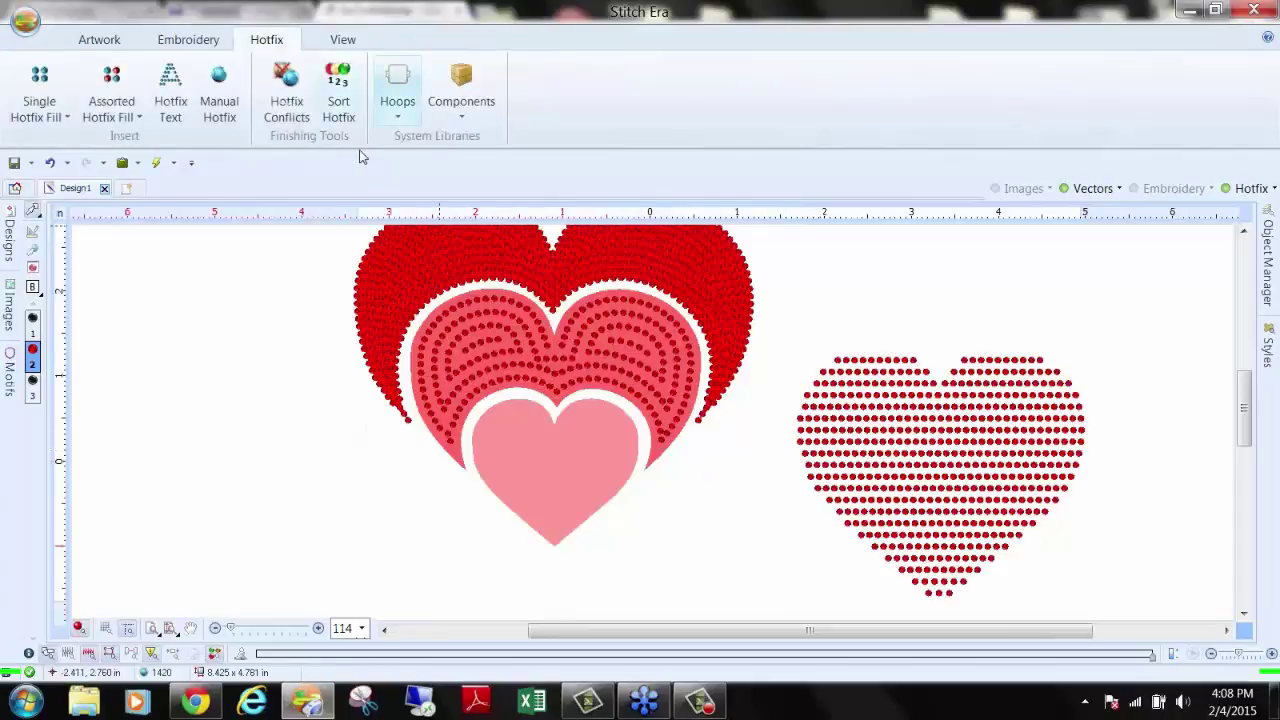
# Step: Draw a smooth wavy curve direction from left to right across the flexible-fill heart and apply it to the stones
pyautogui.click(877, 451)
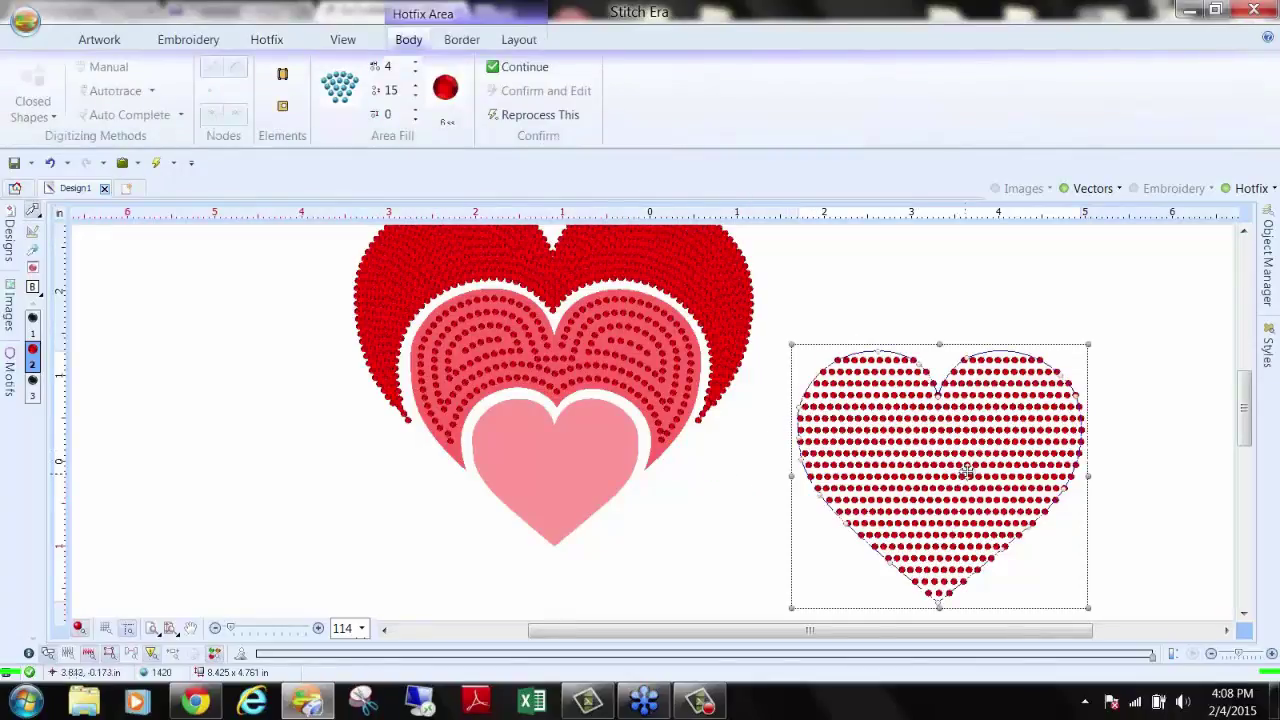
pyautogui.scroll(-2, 966, 472)
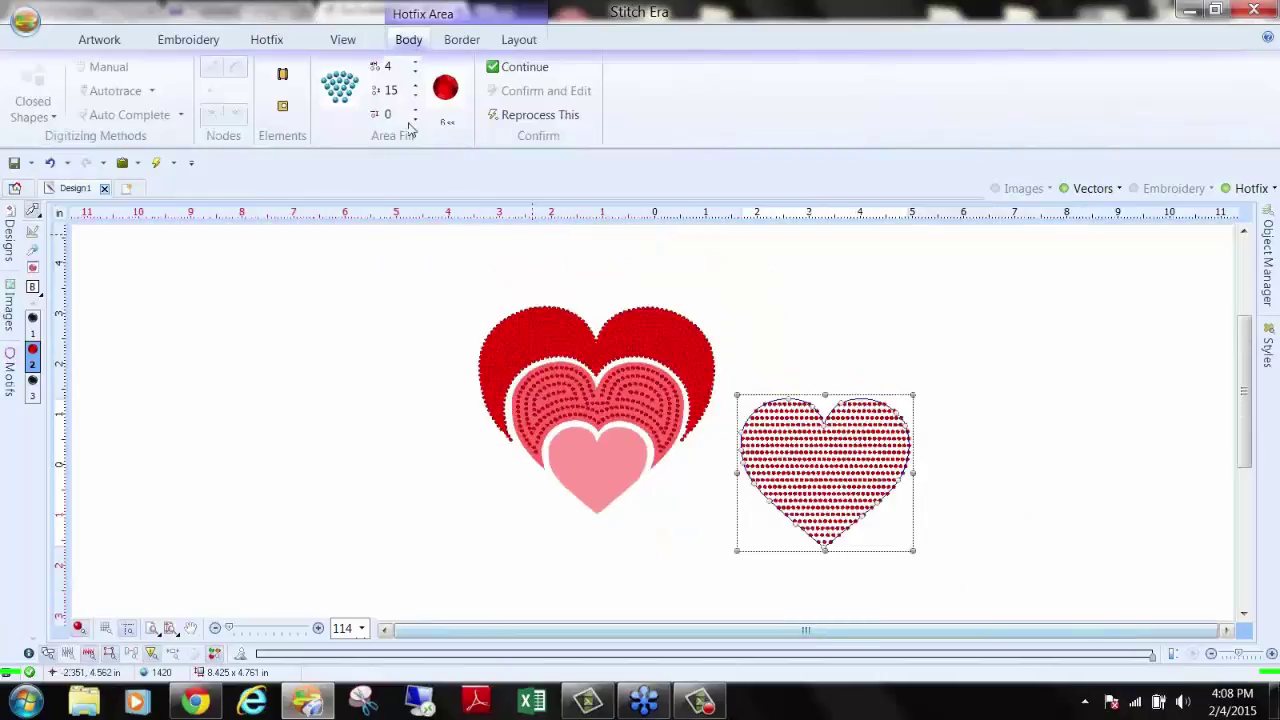
pyautogui.click(282, 74)
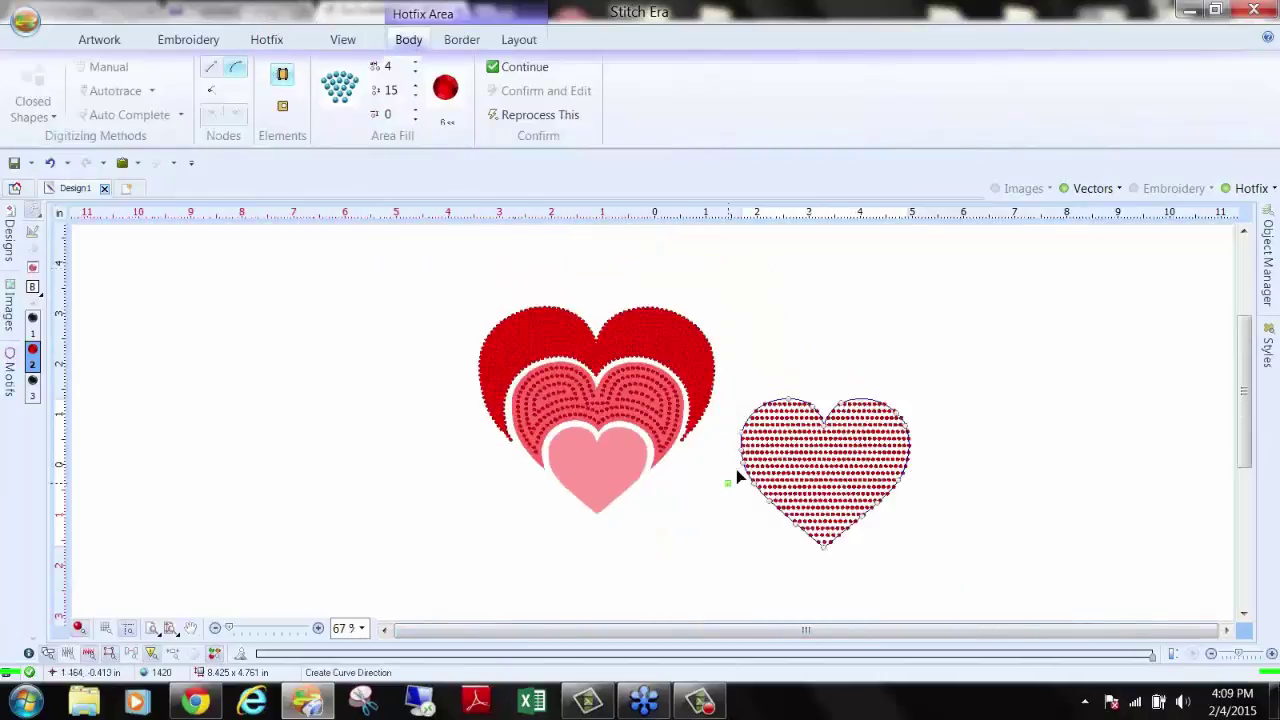
pyautogui.click(780, 457)
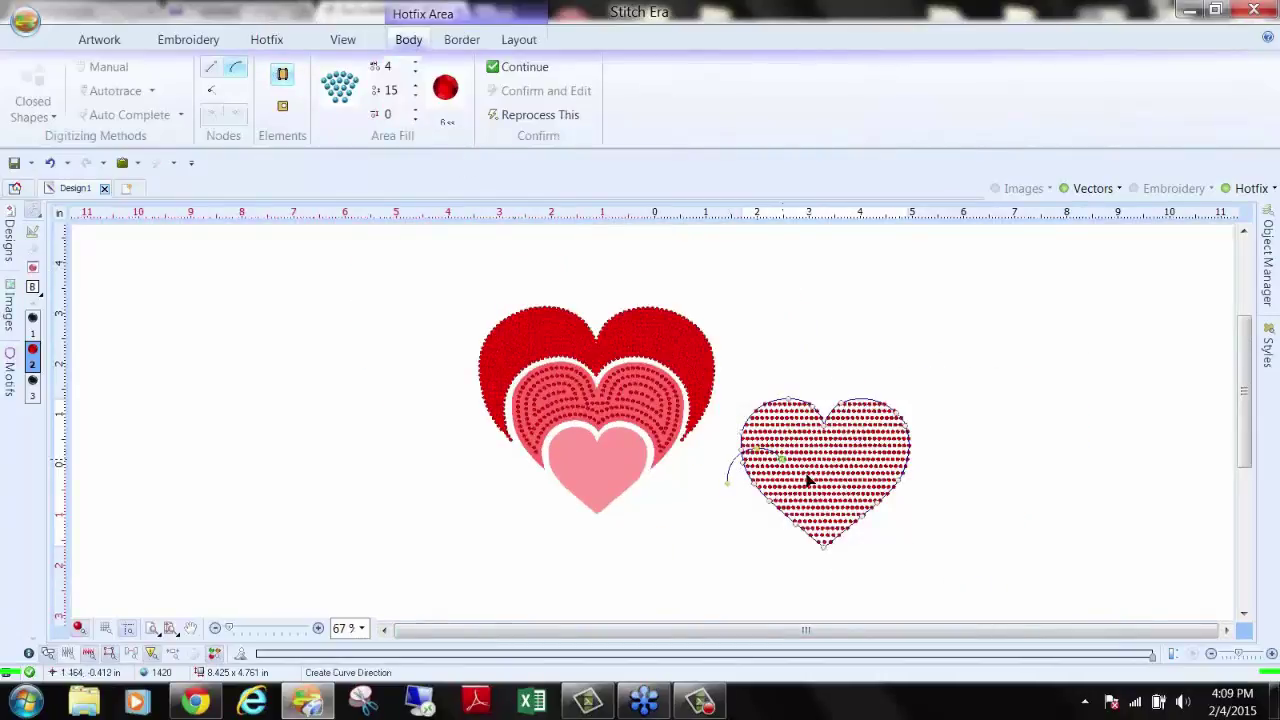
pyautogui.click(847, 442)
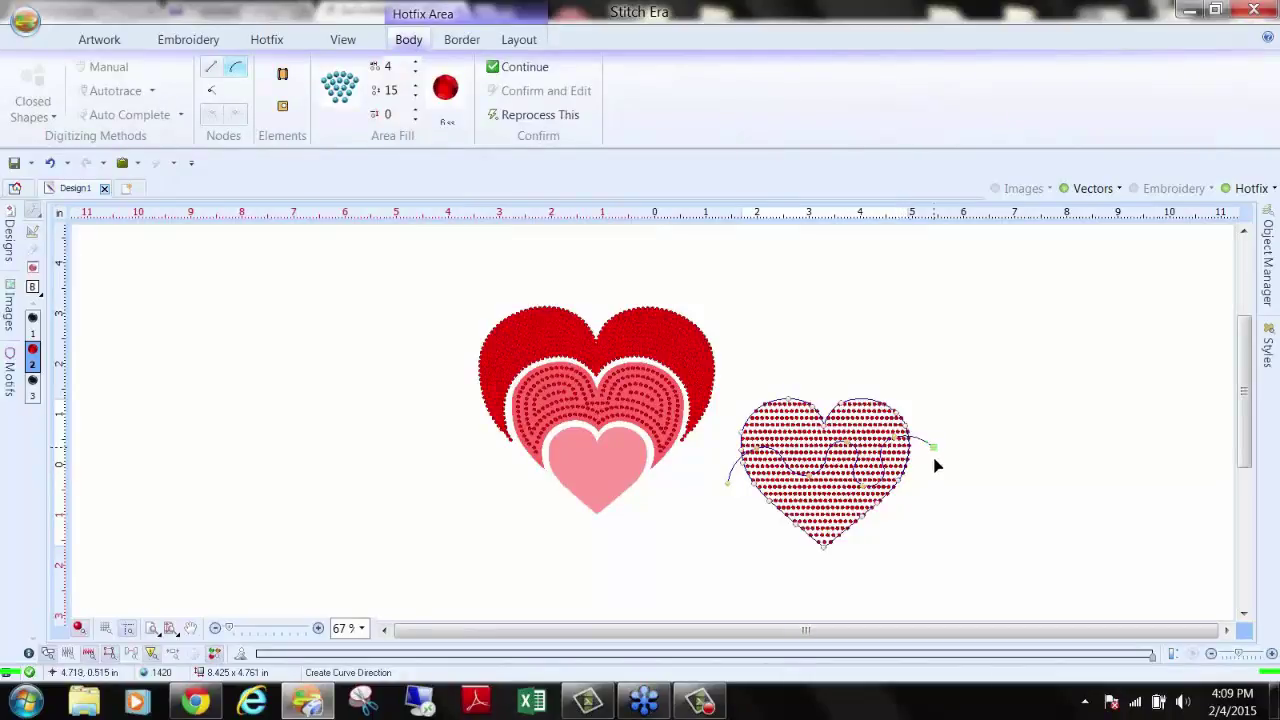
pyautogui.rightClick(930, 480)
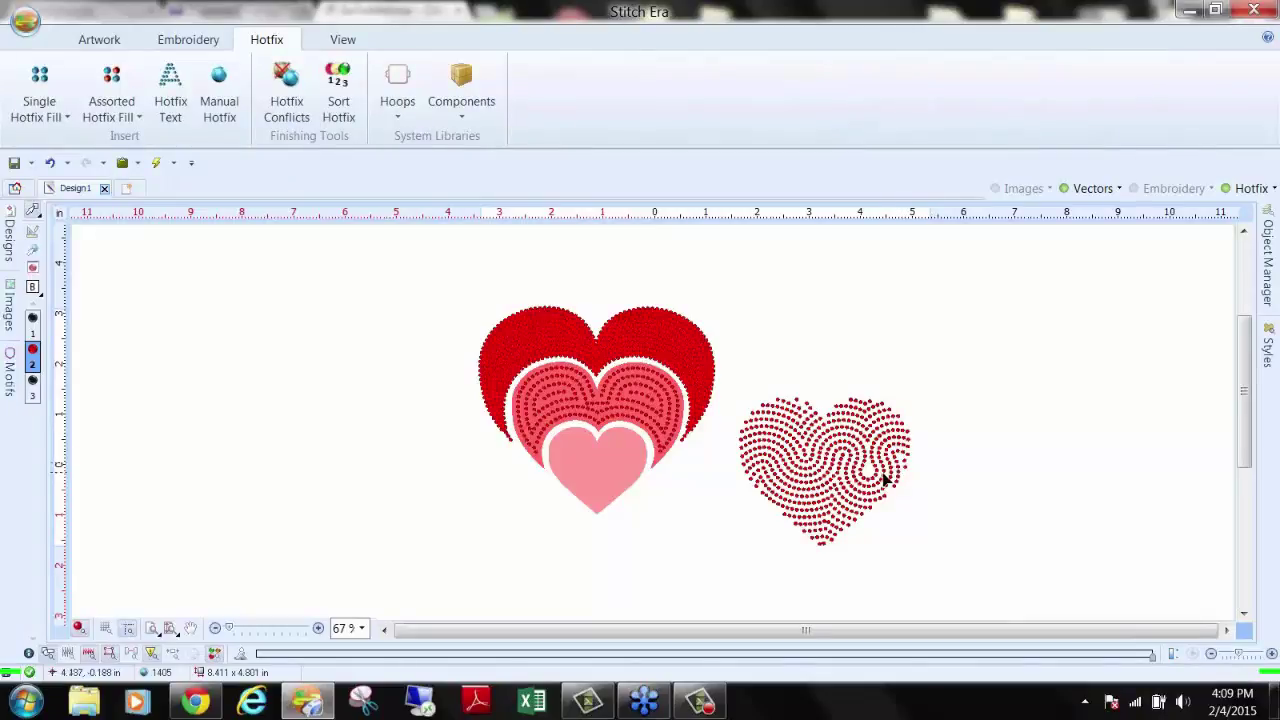
# Step: Reshape the heart's wavy curve direction by making the right-hand dip shallower and lowering the middle crest slightly
pyautogui.scroll(3, 883, 472)
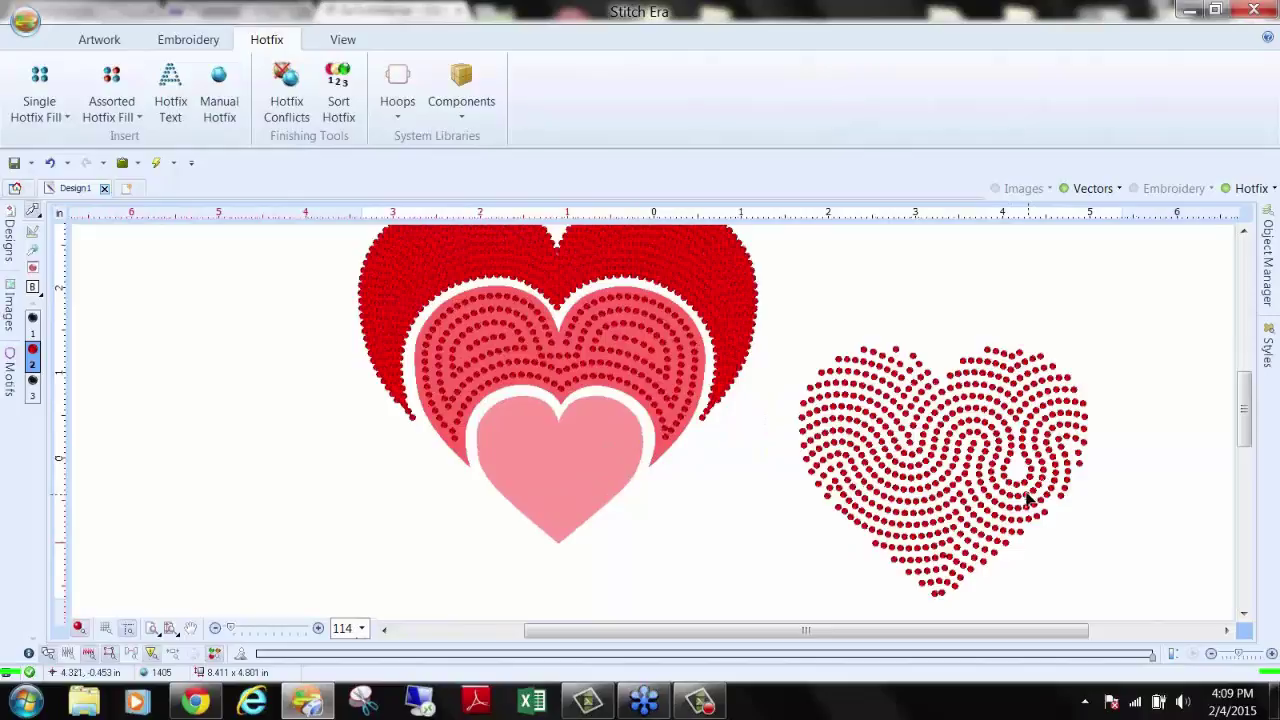
pyautogui.click(1018, 492)
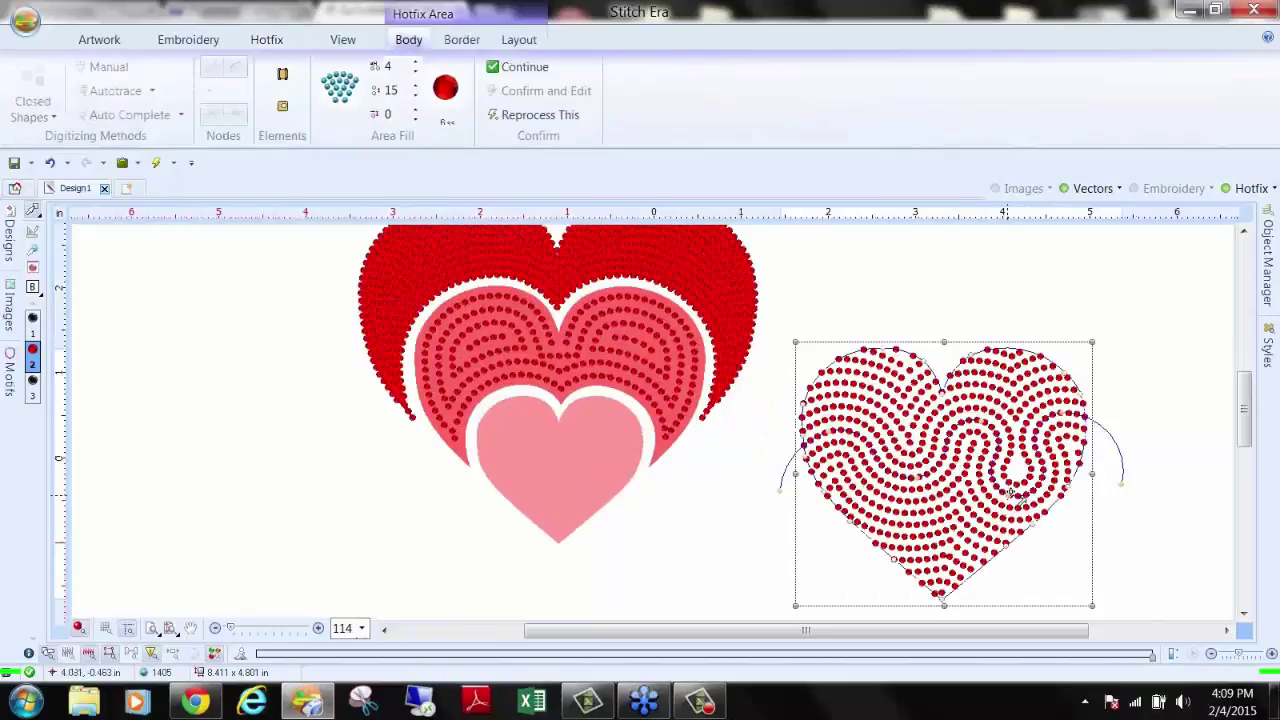
pyautogui.moveTo(1010, 497); pyautogui.dragTo(1017, 500)
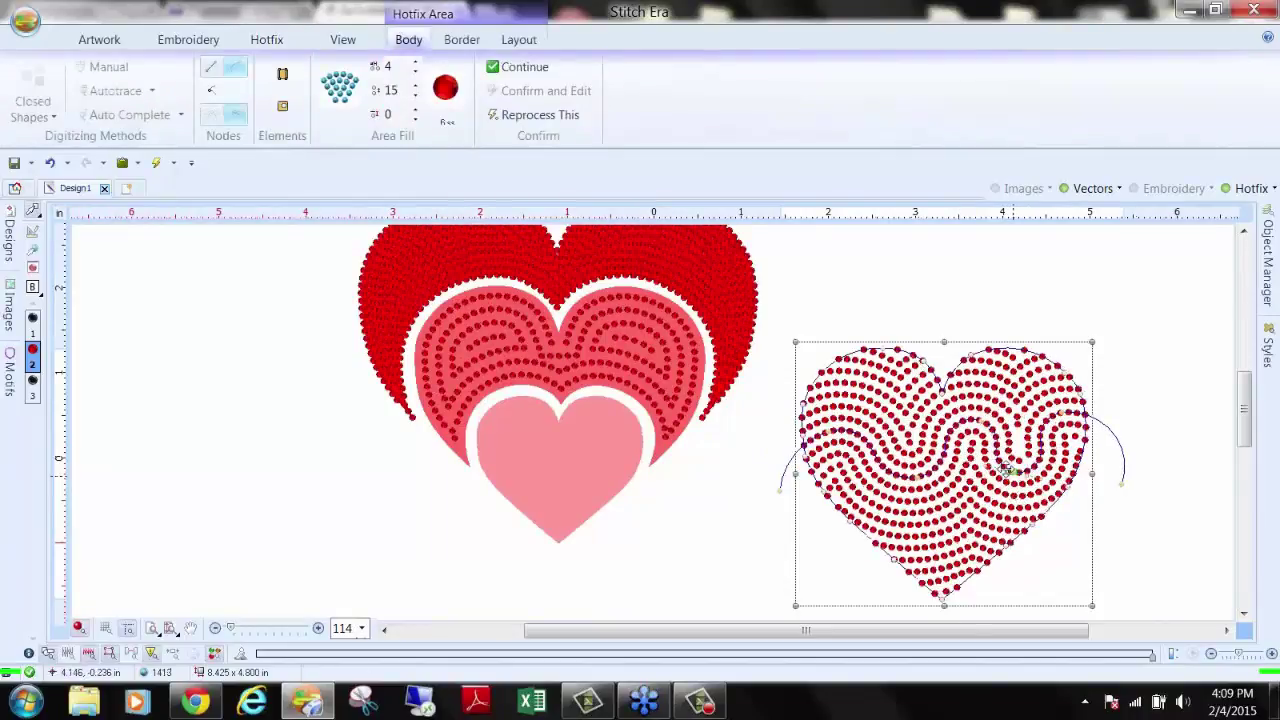
pyautogui.moveTo(967, 422); pyautogui.dragTo(971, 434)
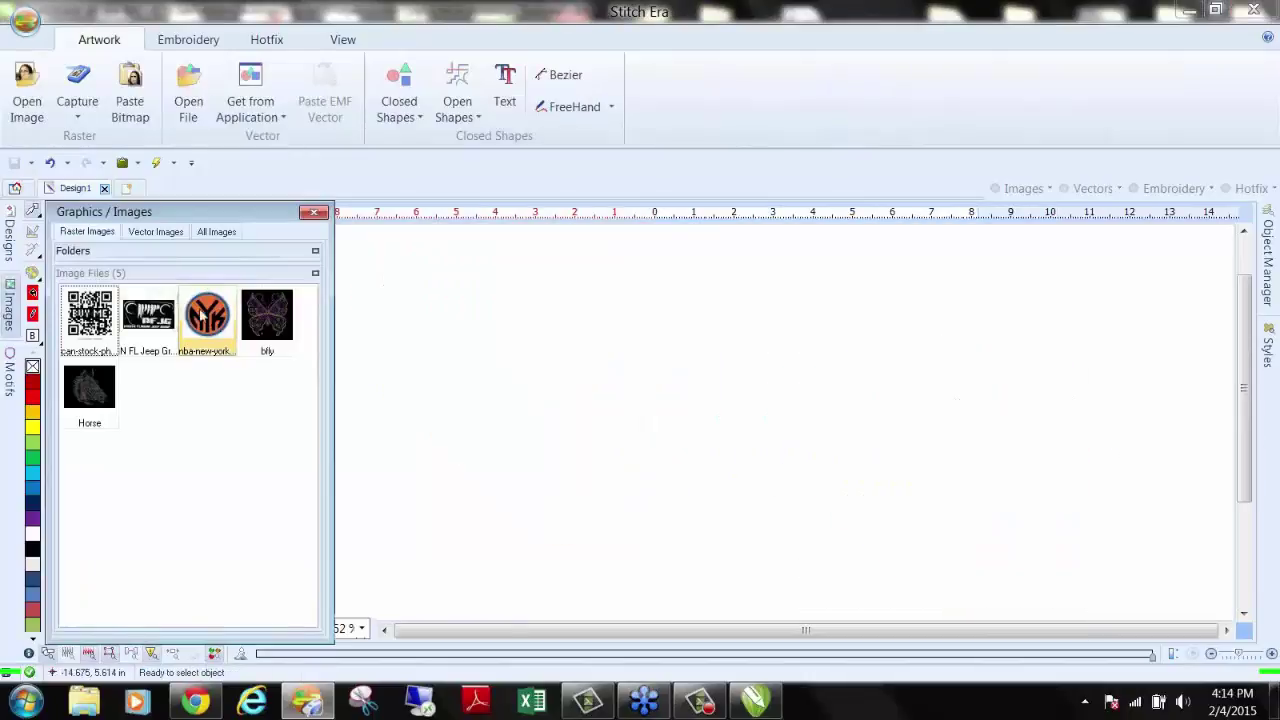
# Step: Place the NYK logo from the raster image library into the empty design and select it
pyautogui.moveTo(200, 314); pyautogui.dragTo(610, 398)
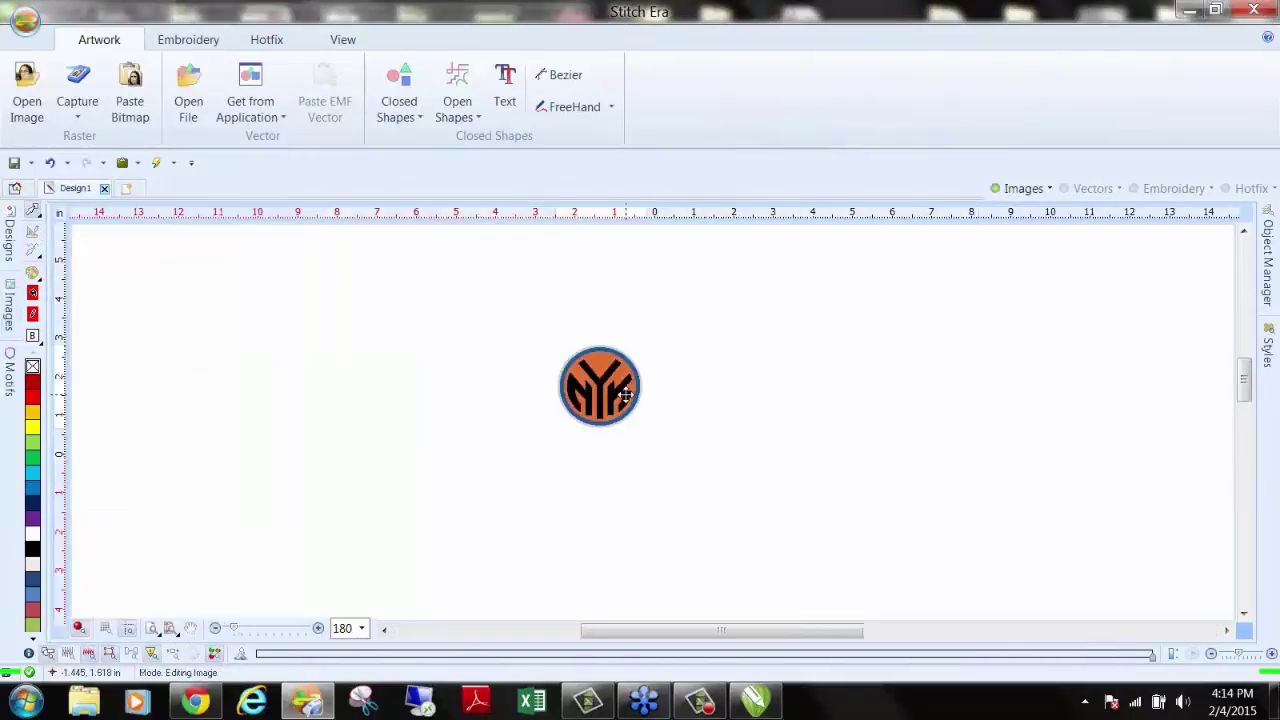
pyautogui.click(630, 405)
pyautogui.scroll(1, 685, 423)
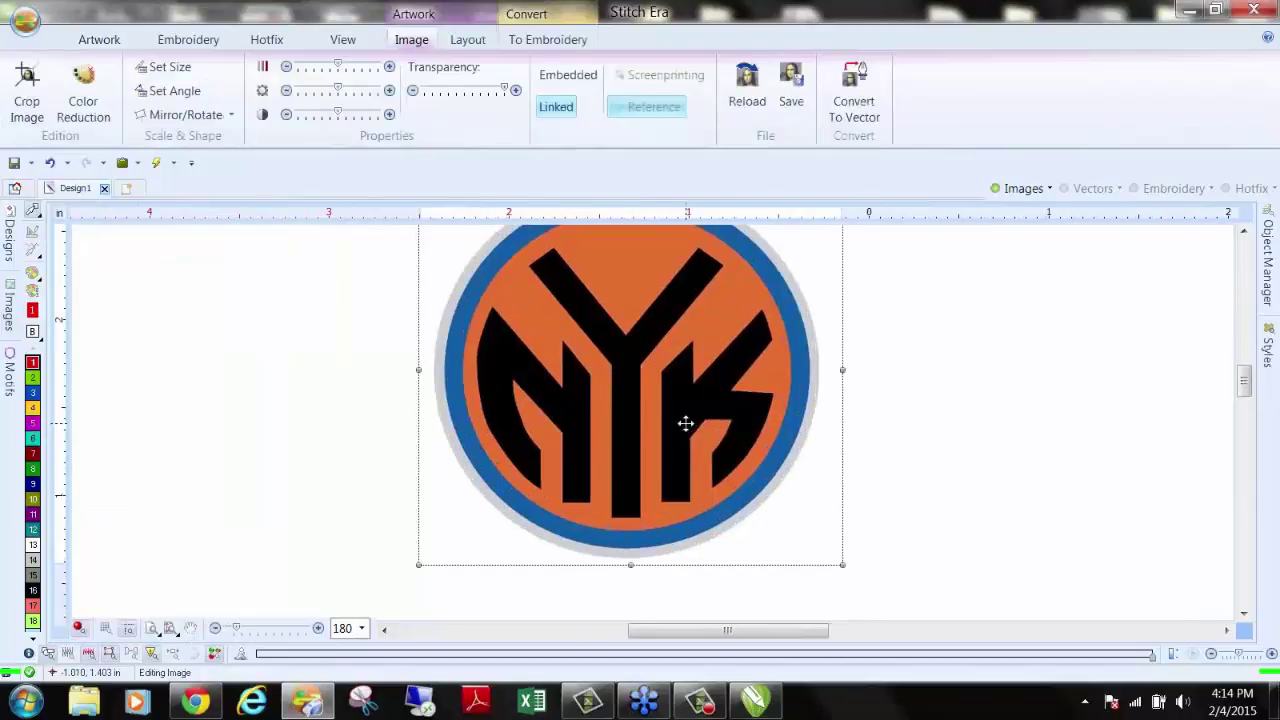
pyautogui.scroll(-2, 680, 400)
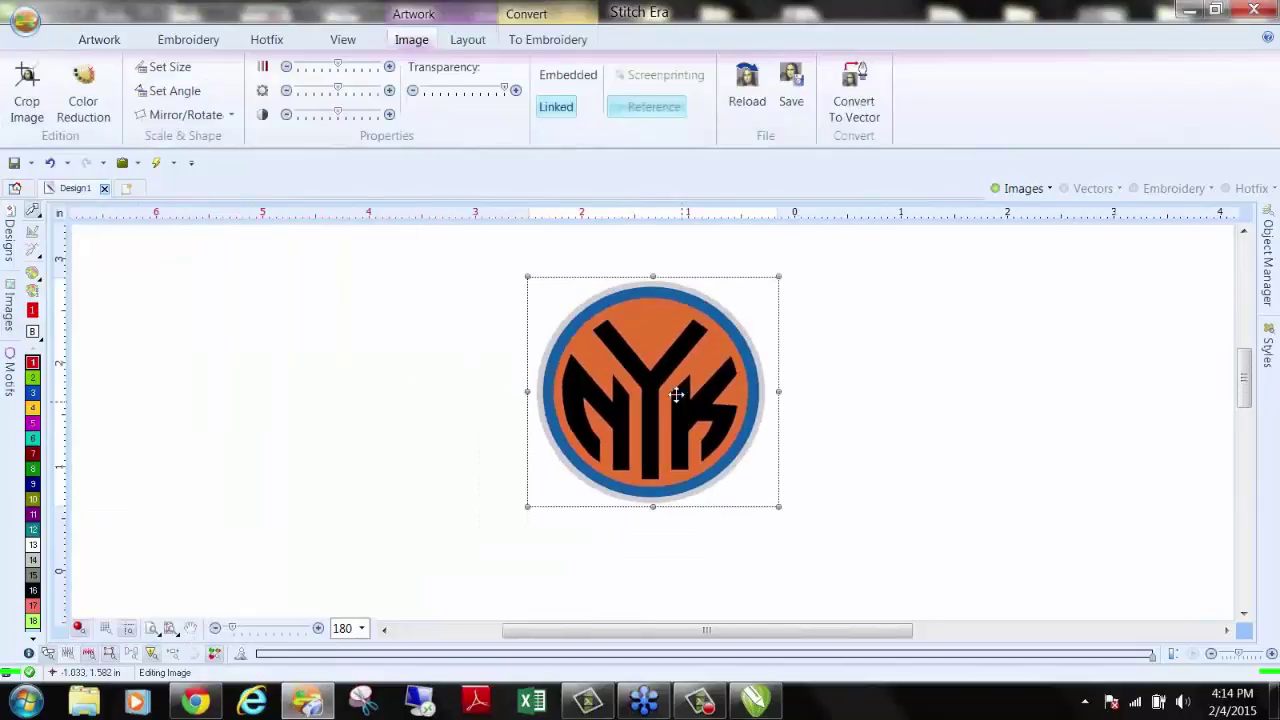
# Step: Set the logo image's width to 7 in with proportions locked and move it up and to the left
pyautogui.click(465, 40)
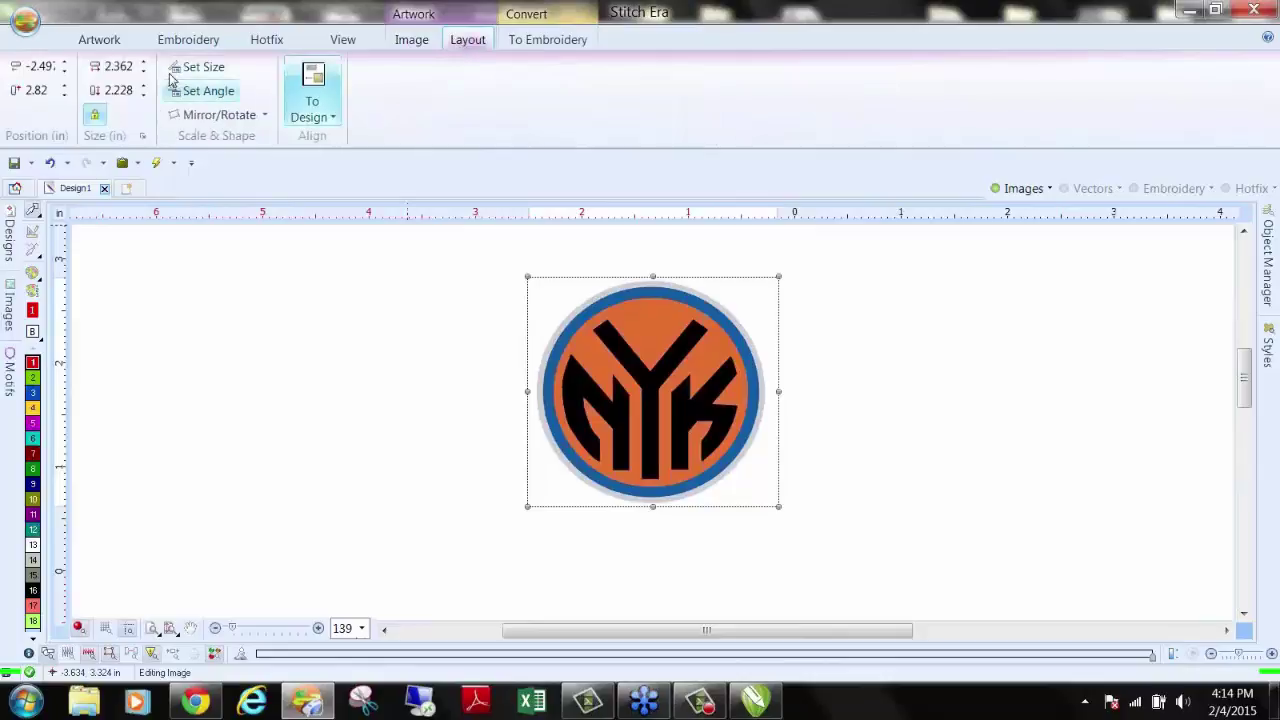
pyautogui.write('7')
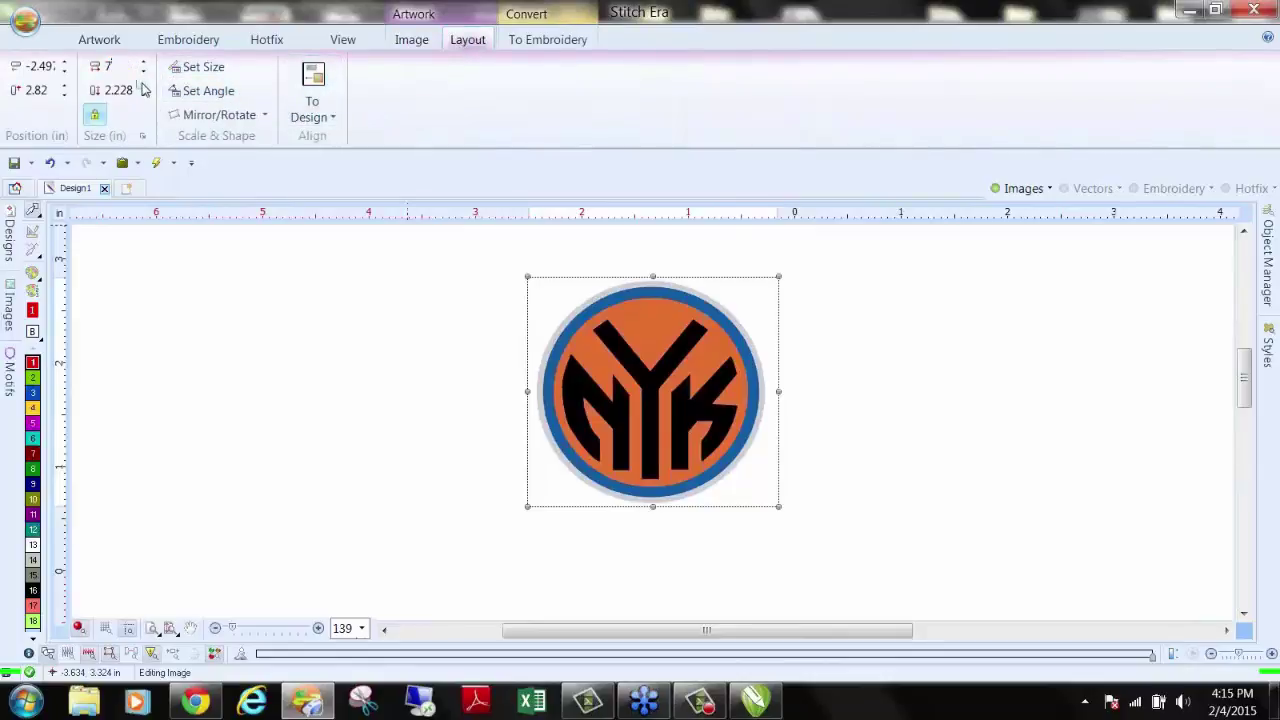
pyautogui.press('Return')
pyautogui.scroll(-3, 665, 478)
pyautogui.moveTo(674, 522); pyautogui.dragTo(576, 430)
pyautogui.press('Escape')
# Step: Examine the pixels and color blending along the edge between the logo's orange background and the black Y
pyautogui.scroll(4, 522, 379)
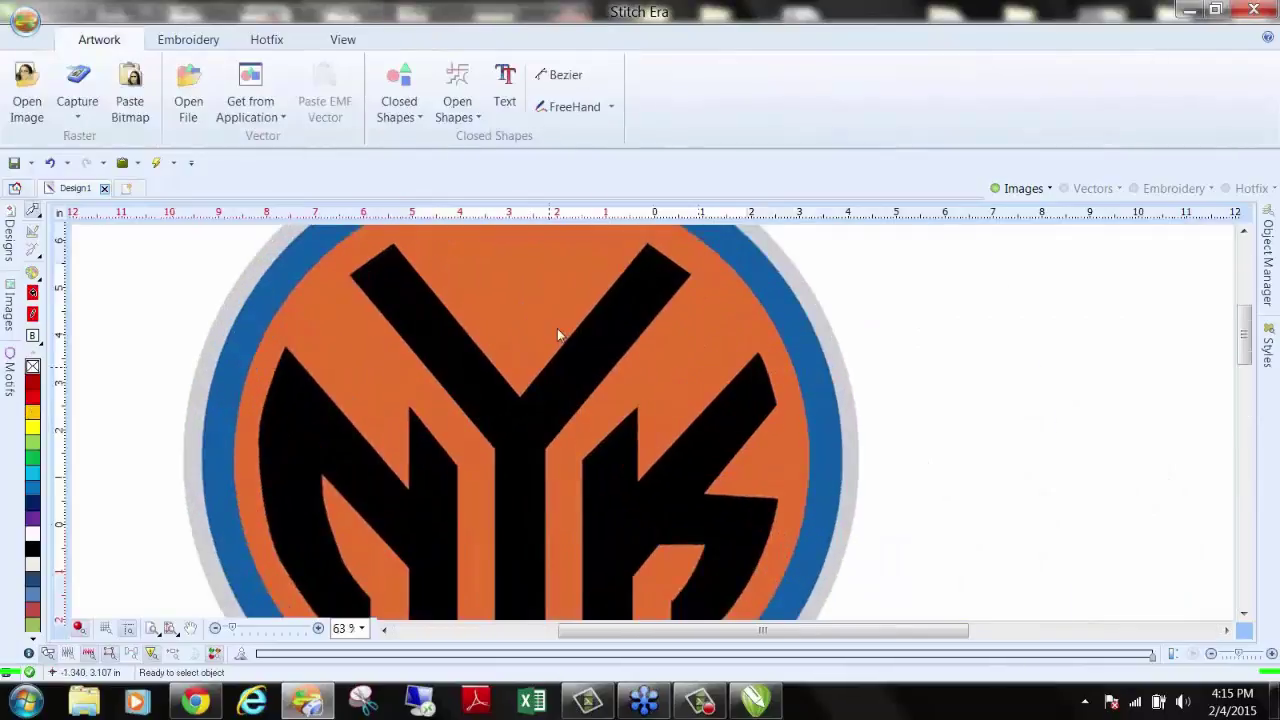
pyautogui.scroll(3, 557, 328)
pyautogui.scroll(3, 498, 383)
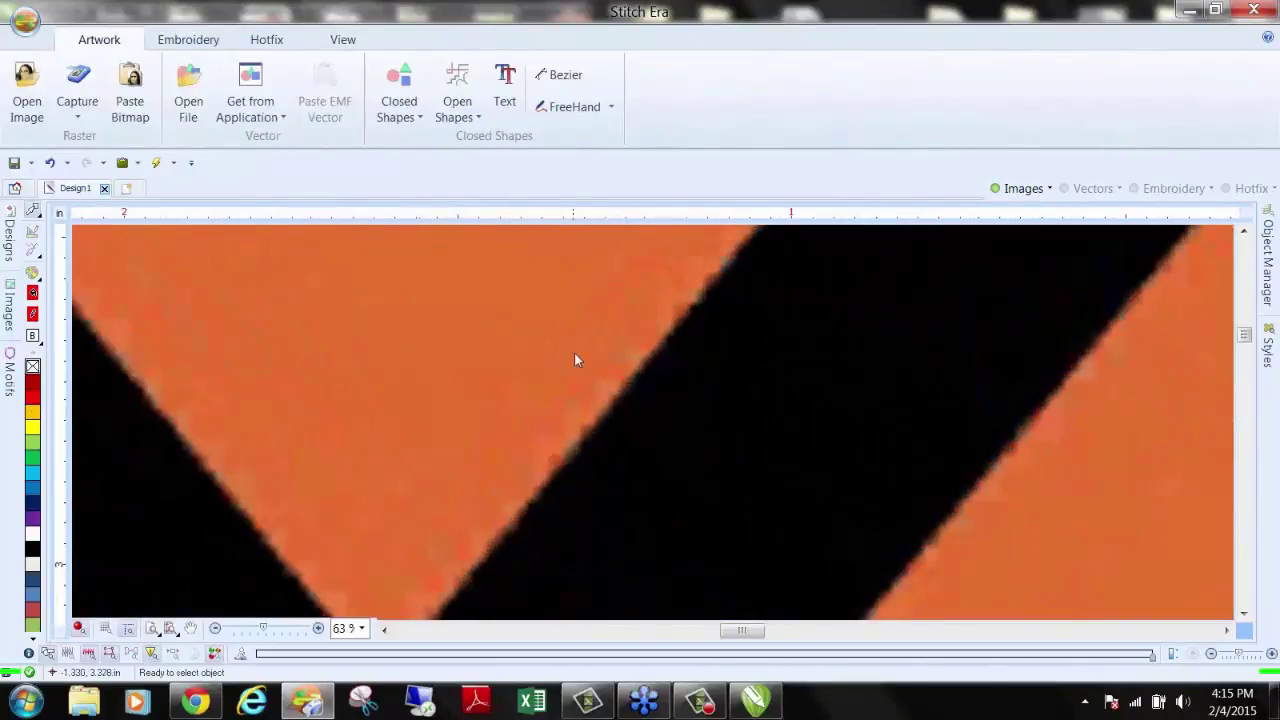
pyautogui.scroll(-2, 587, 374)
pyautogui.scroll(2, 587, 374)
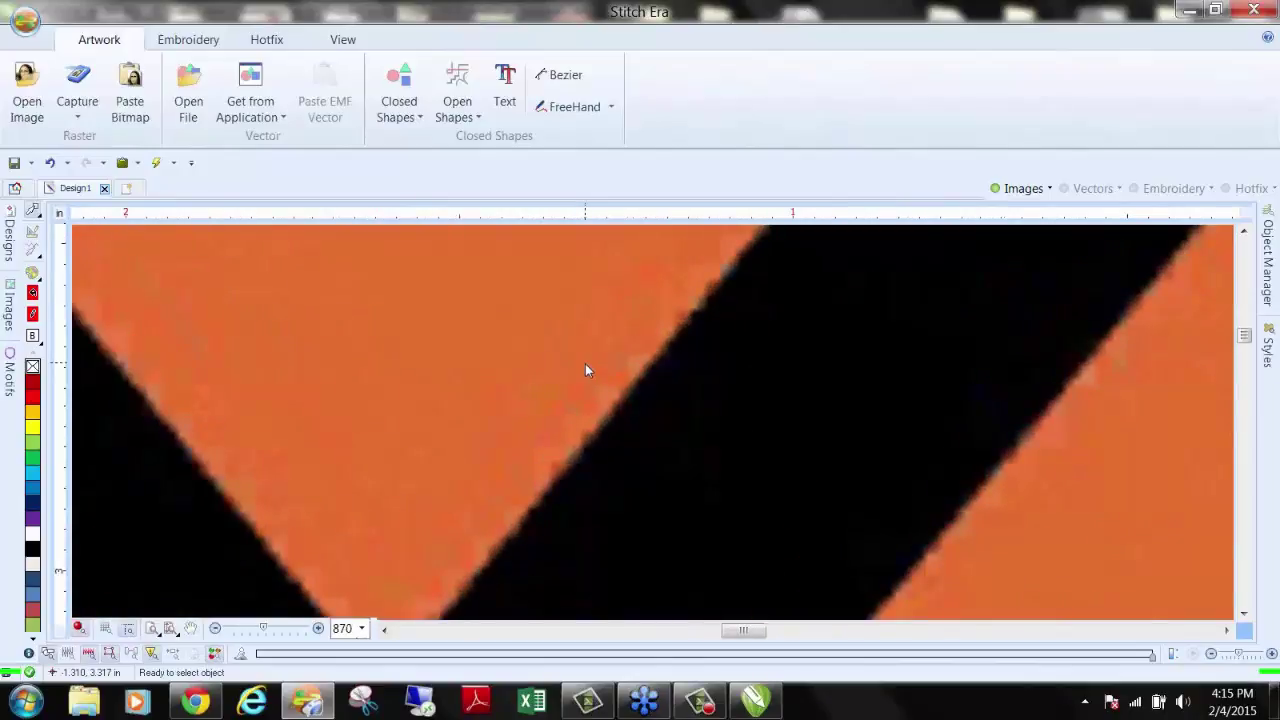
pyautogui.scroll(-2, 586, 366)
pyautogui.scroll(3, 575, 395)
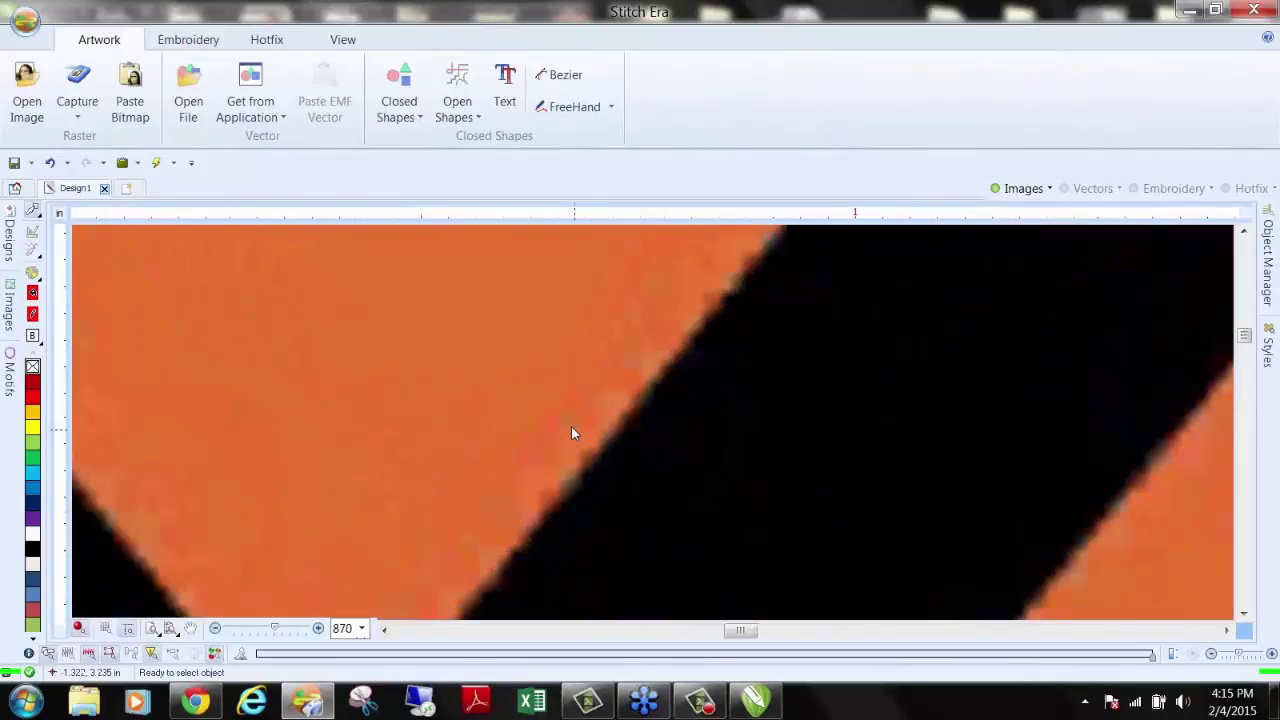
pyautogui.scroll(2, 571, 433)
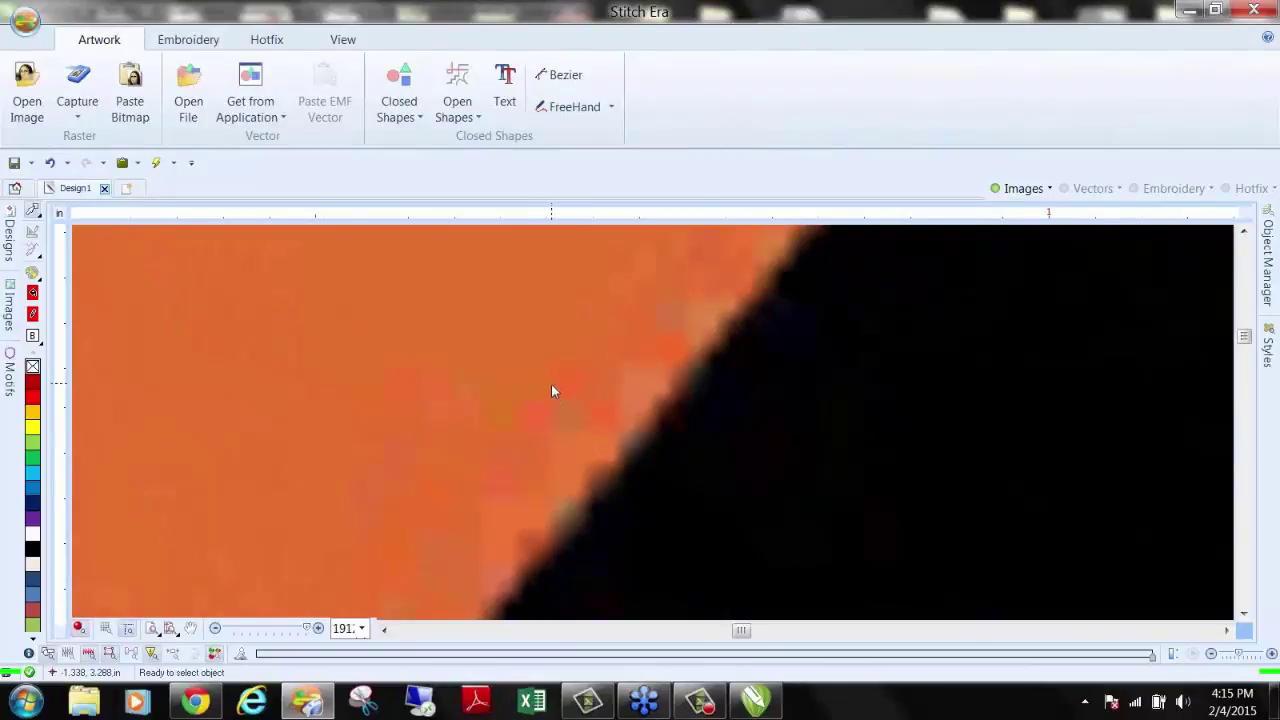
pyautogui.scroll(-4, 555, 395)
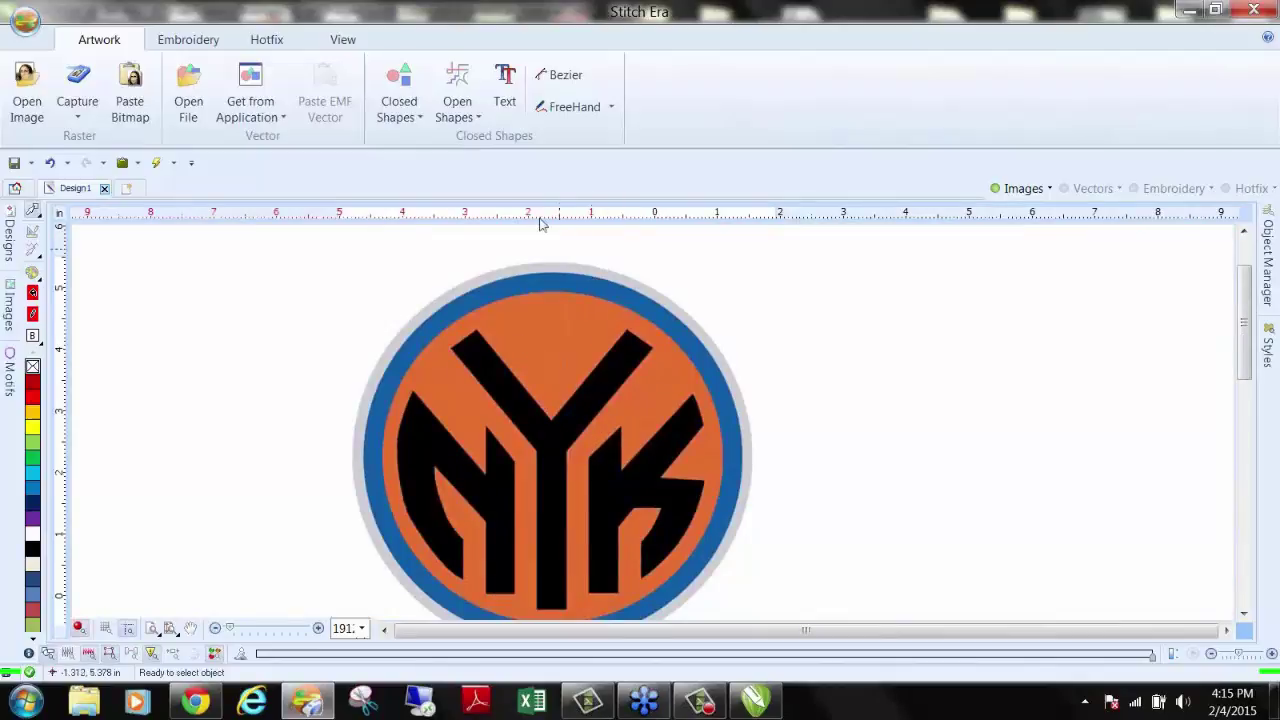
# Step: Try a single hotfix uniform fill with Auto Complete tracing on the logo's orange area and black Y
pyautogui.click(258, 42)
pyautogui.click(44, 97)
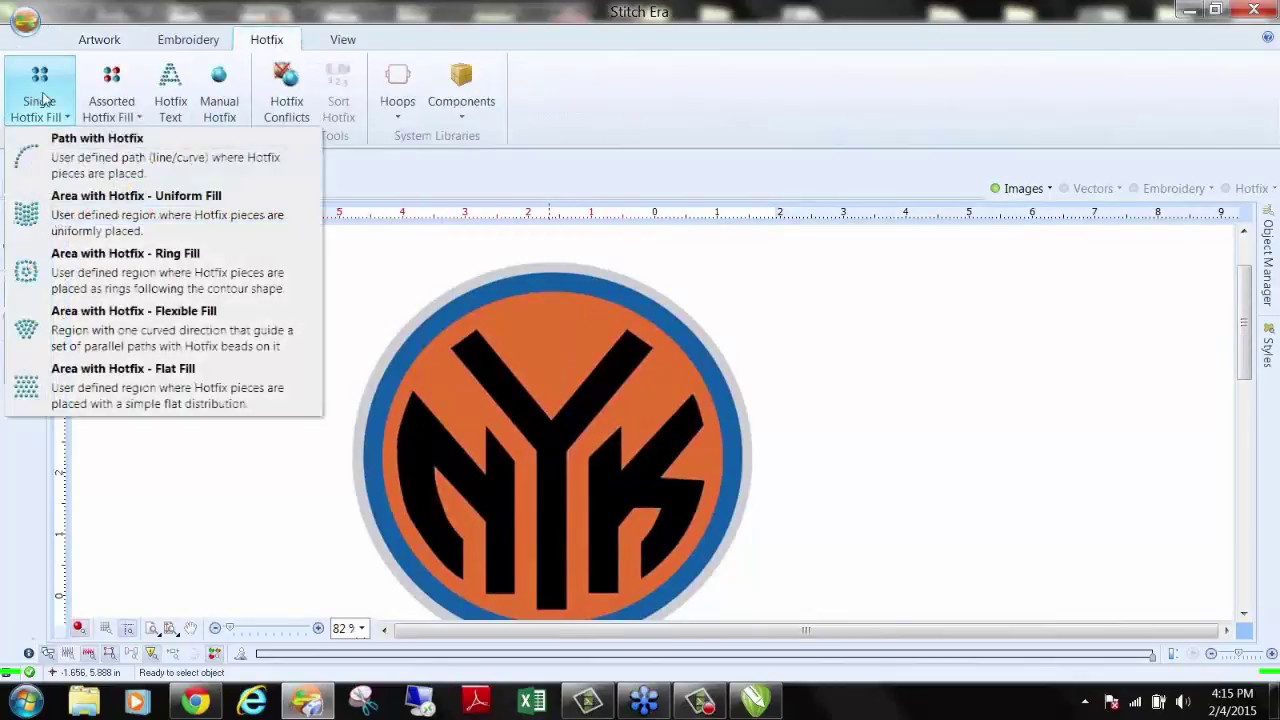
pyautogui.click(82, 210)
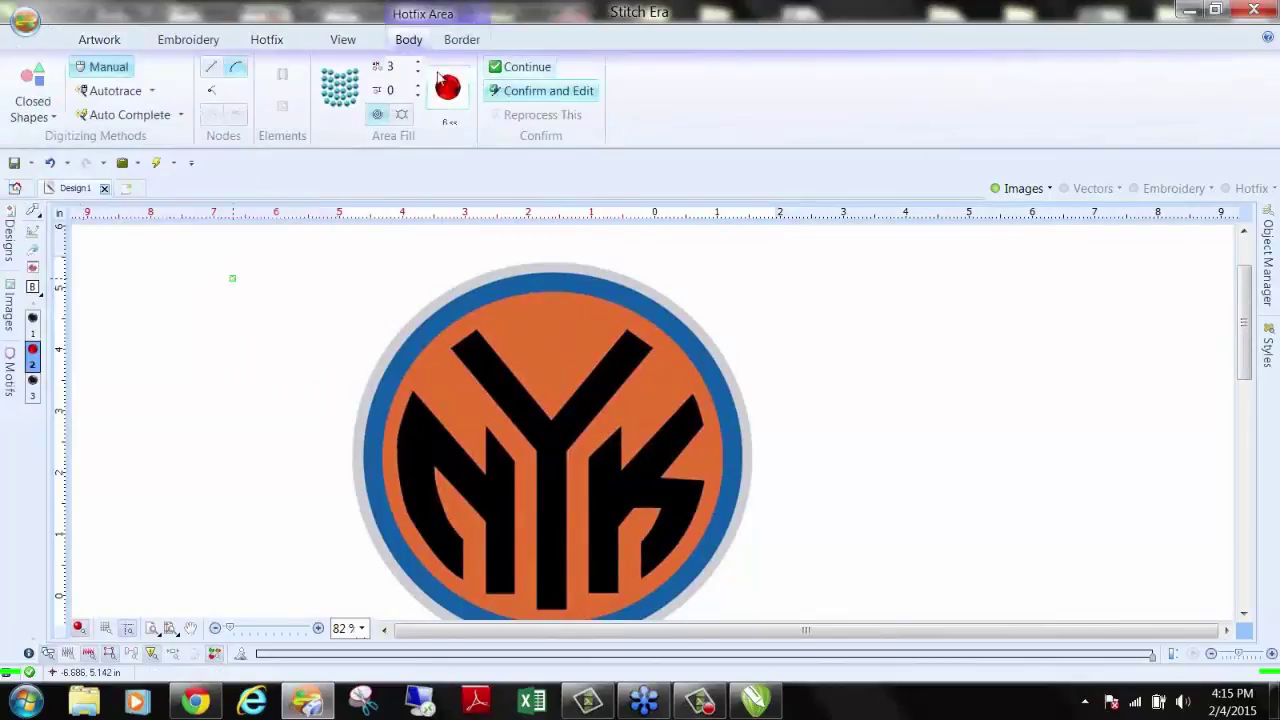
pyautogui.click(115, 114)
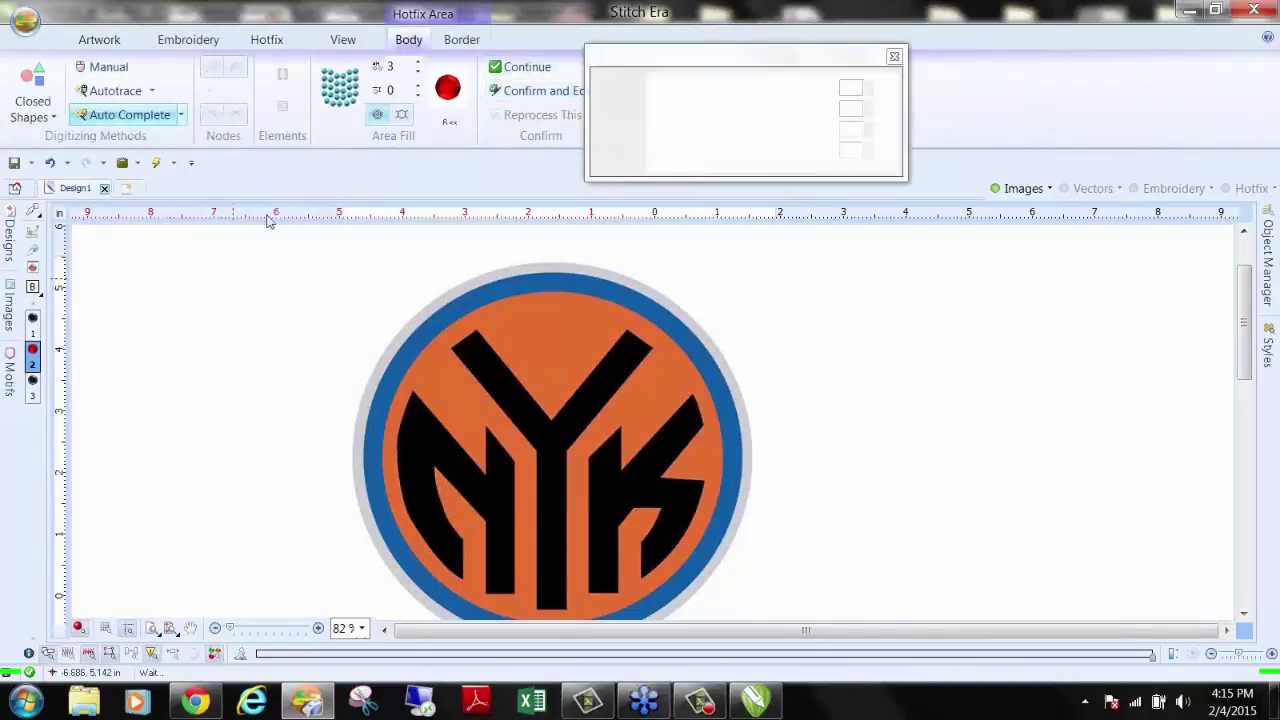
pyautogui.click(556, 364)
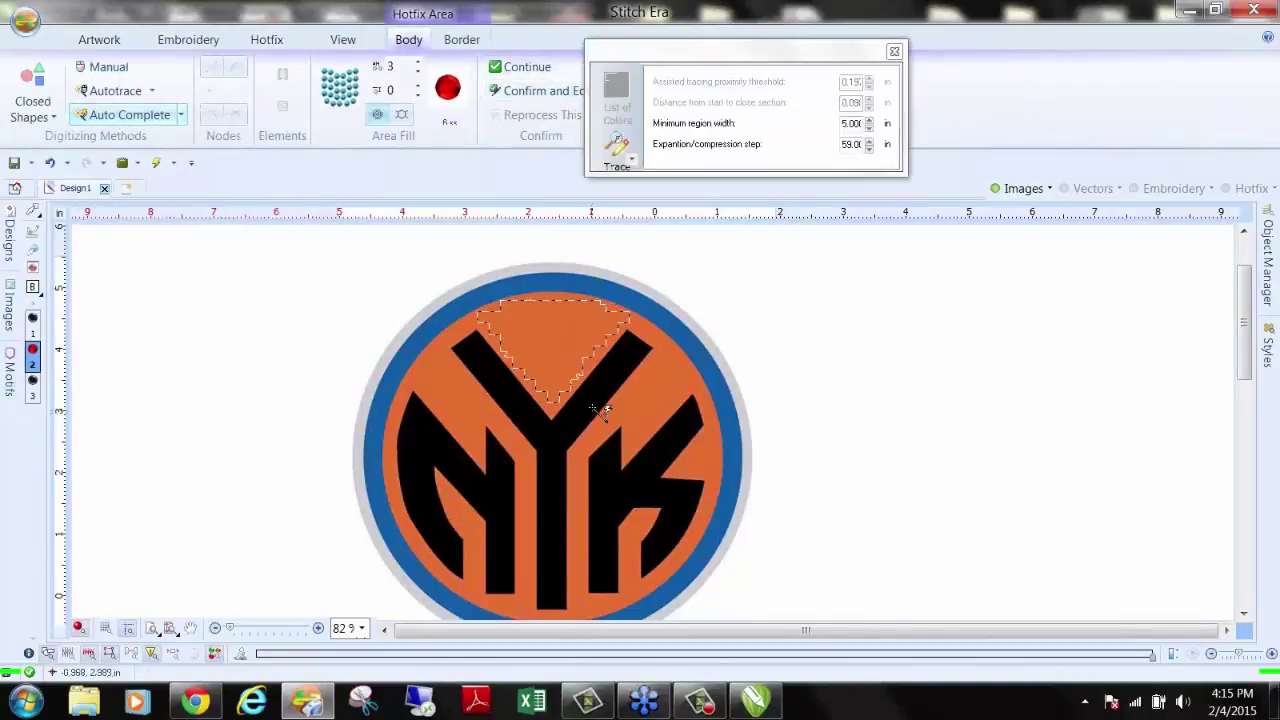
pyautogui.scroll(2, 615, 349)
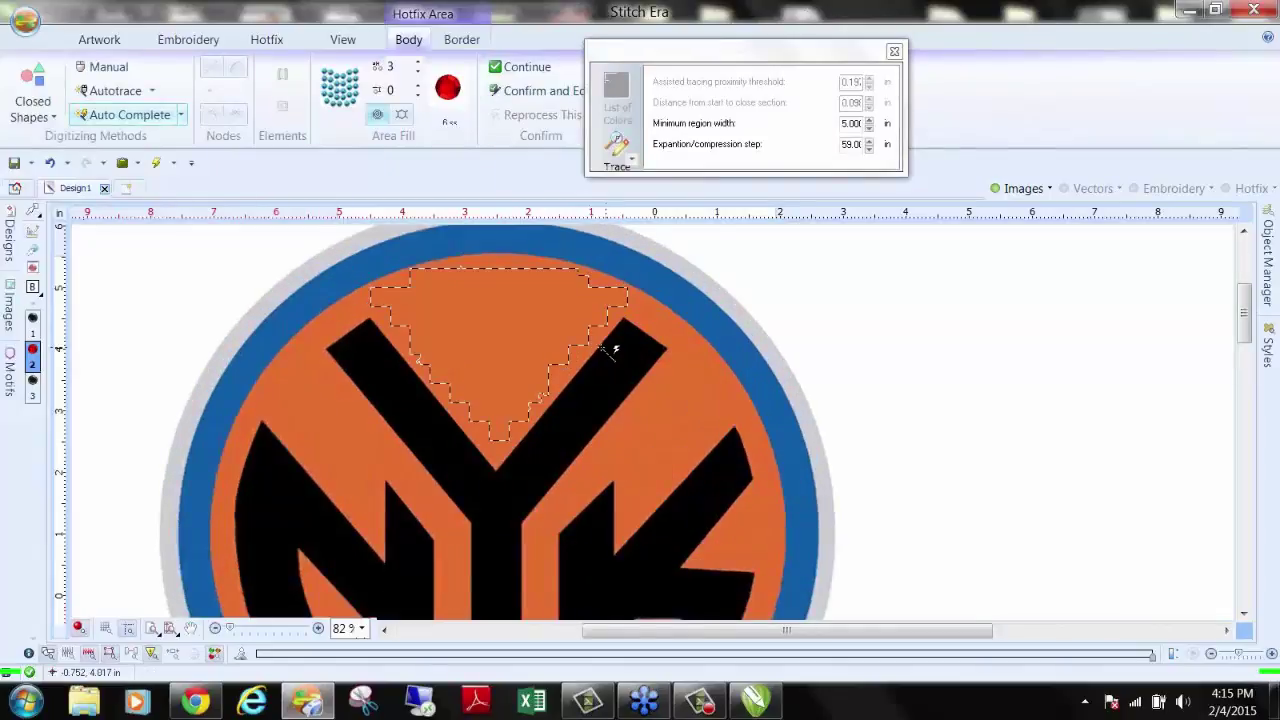
pyautogui.scroll(3, 615, 349)
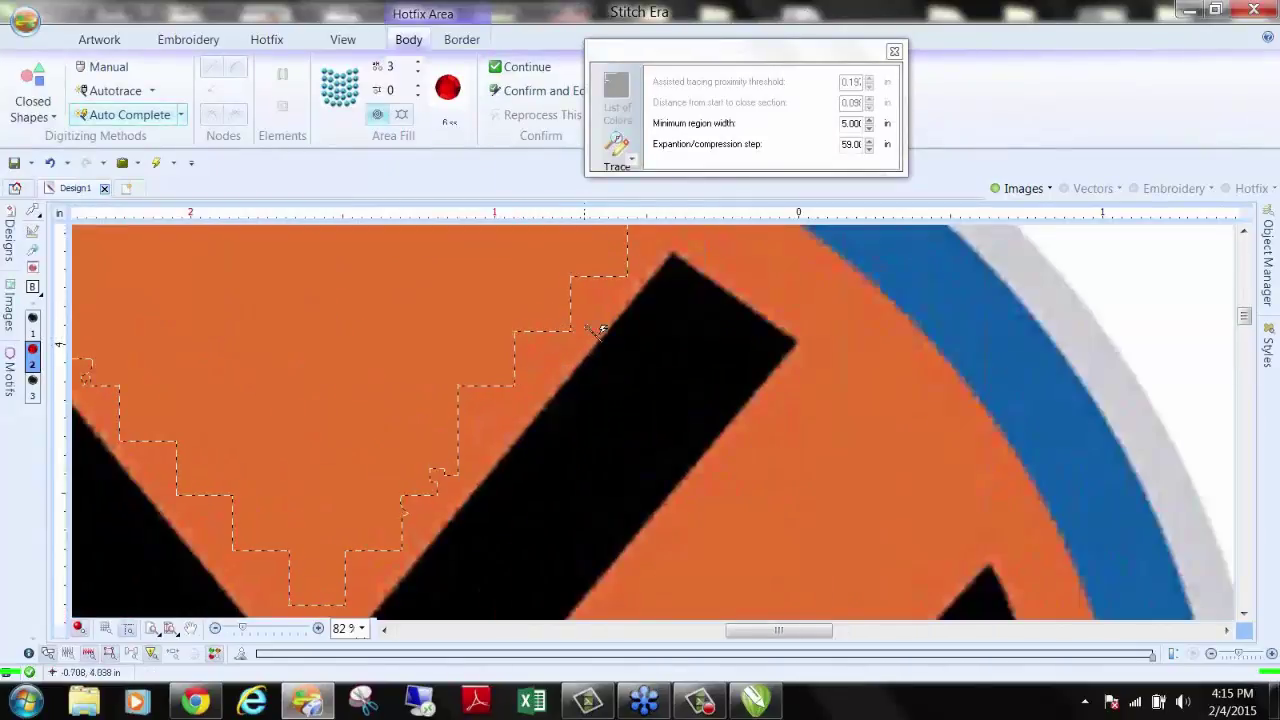
pyautogui.click(686, 371)
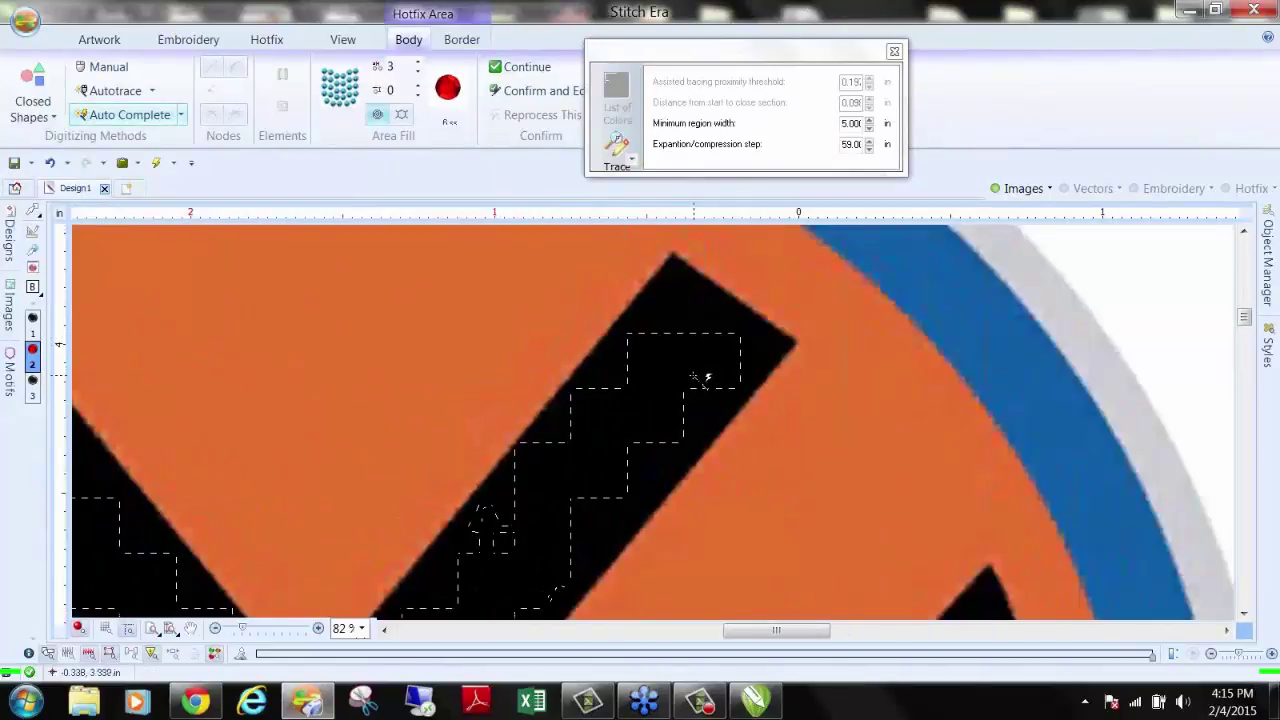
pyautogui.scroll(-5, 700, 378)
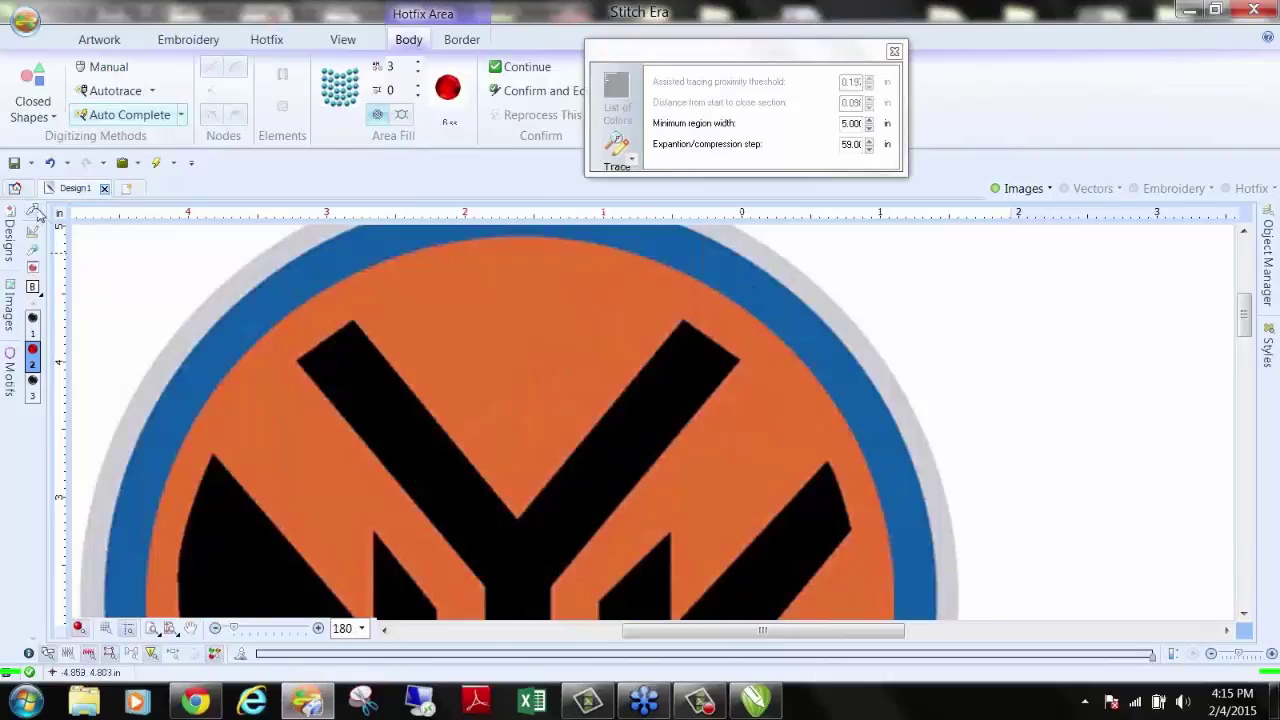
pyautogui.click(36, 213)
# Step: Select the NYK logo image, reduce it to 5 colors with the color reduction filter, and check its color edges
pyautogui.scroll(-4, 300, 350)
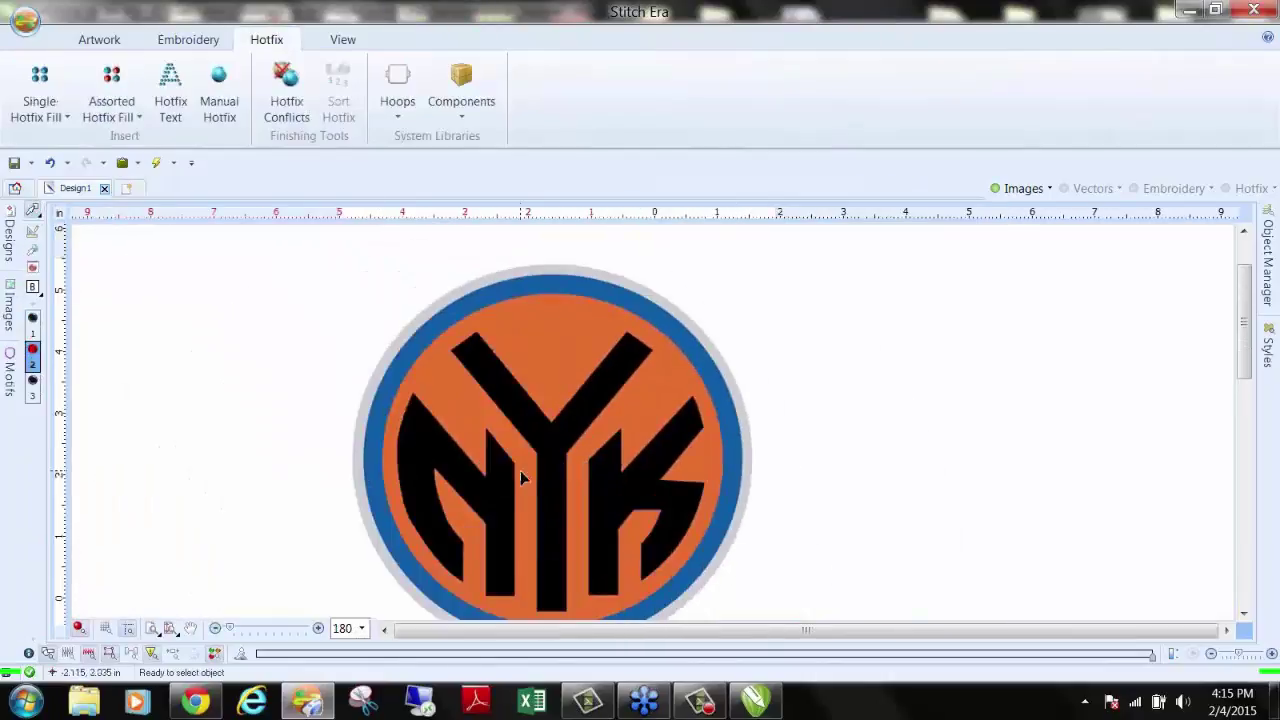
pyautogui.click(524, 462)
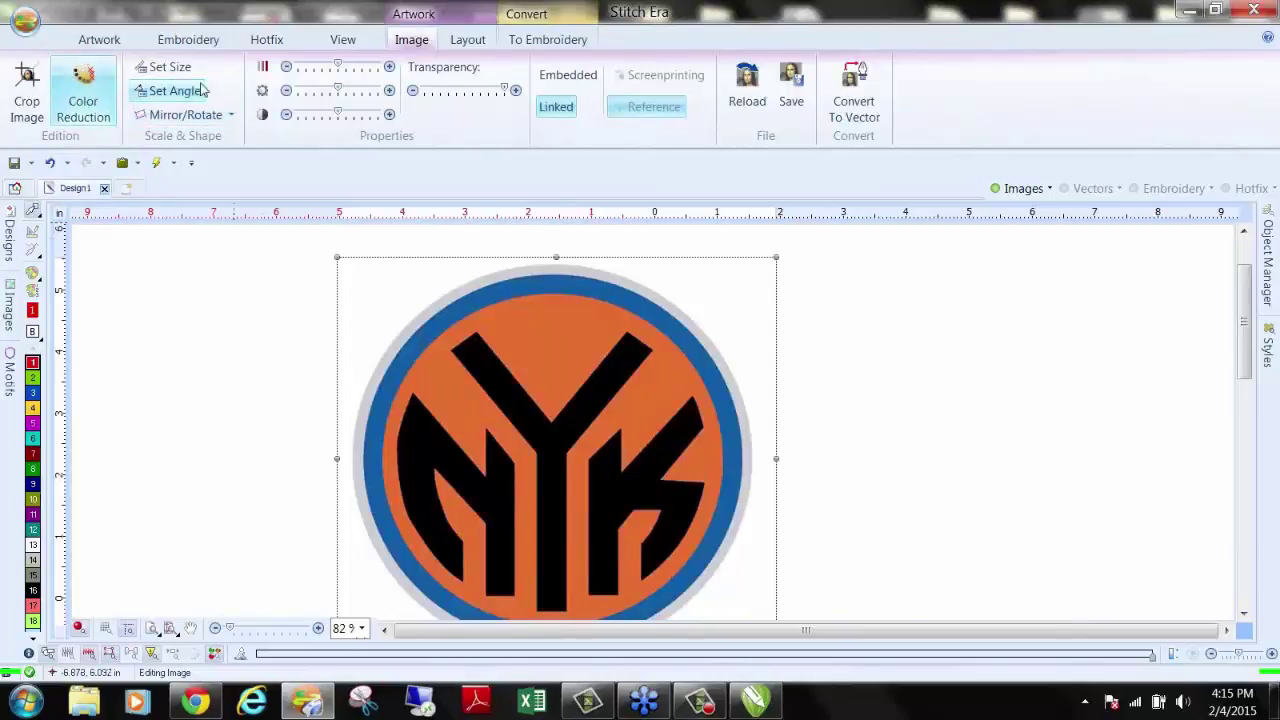
pyautogui.click(84, 100)
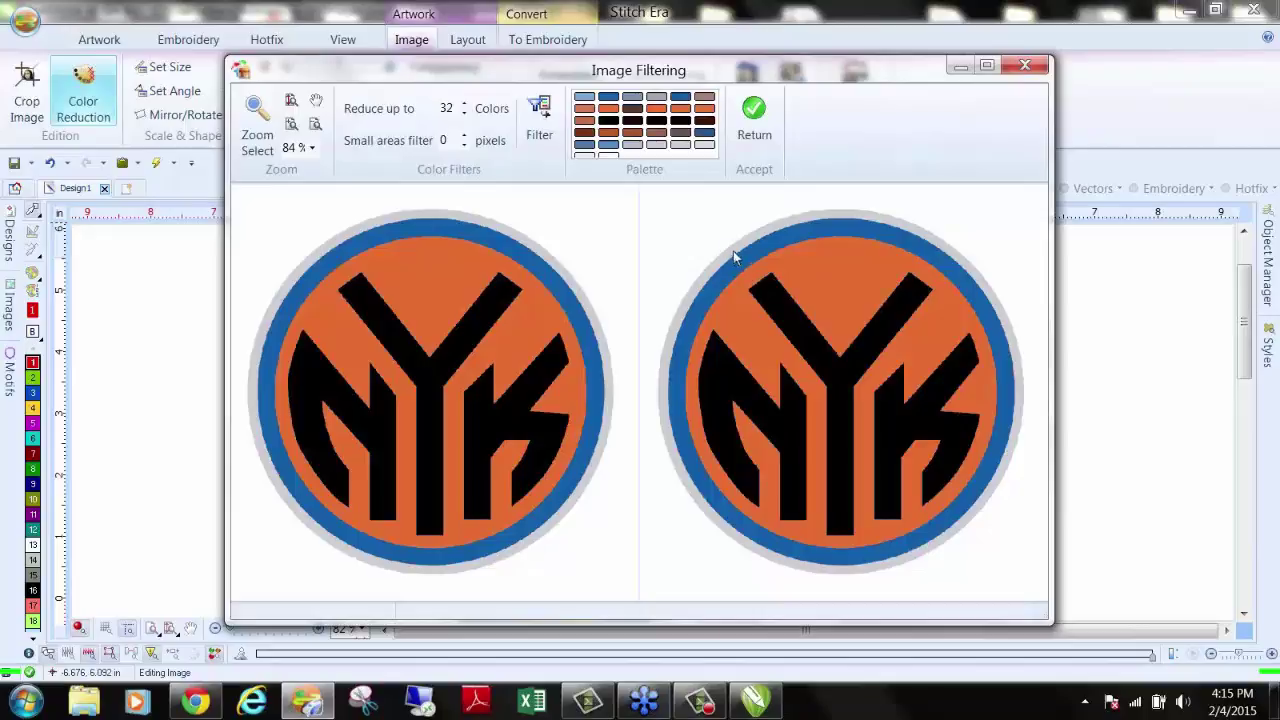
pyautogui.doubleClick(446, 110)
pyautogui.write('5')
pyautogui.click(538, 128)
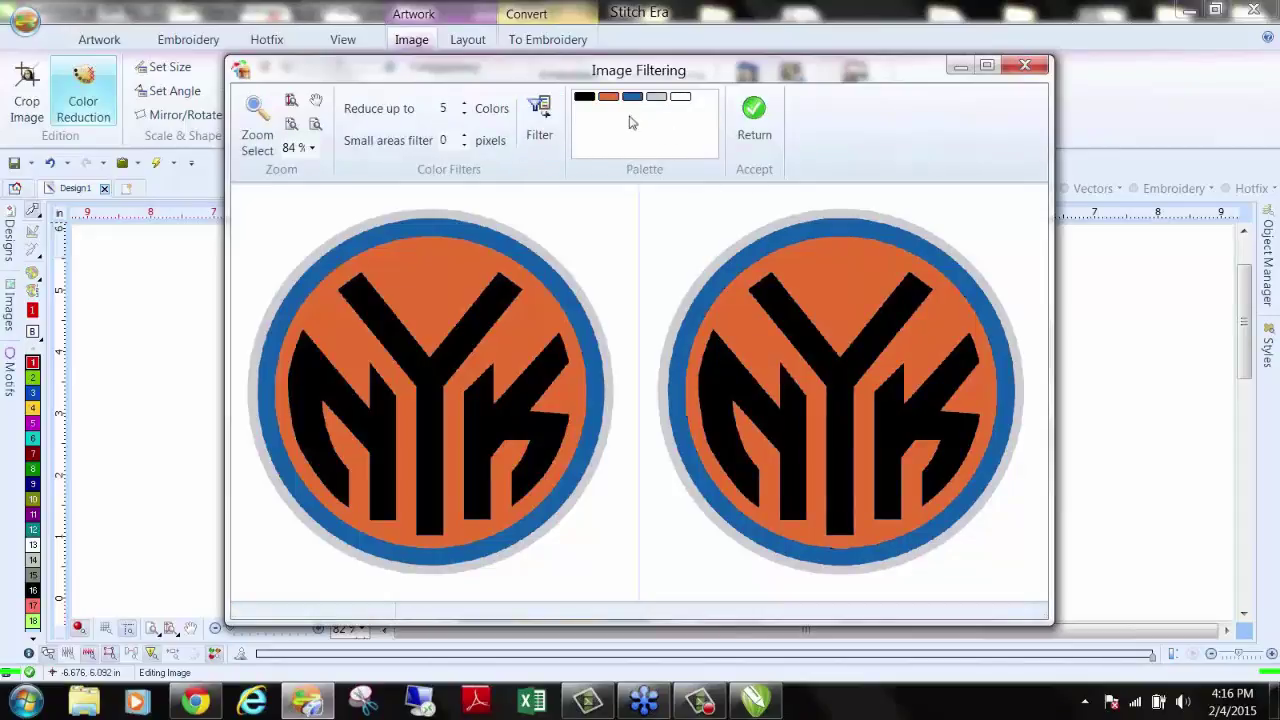
pyautogui.click(752, 114)
pyautogui.scroll(5, 593, 357)
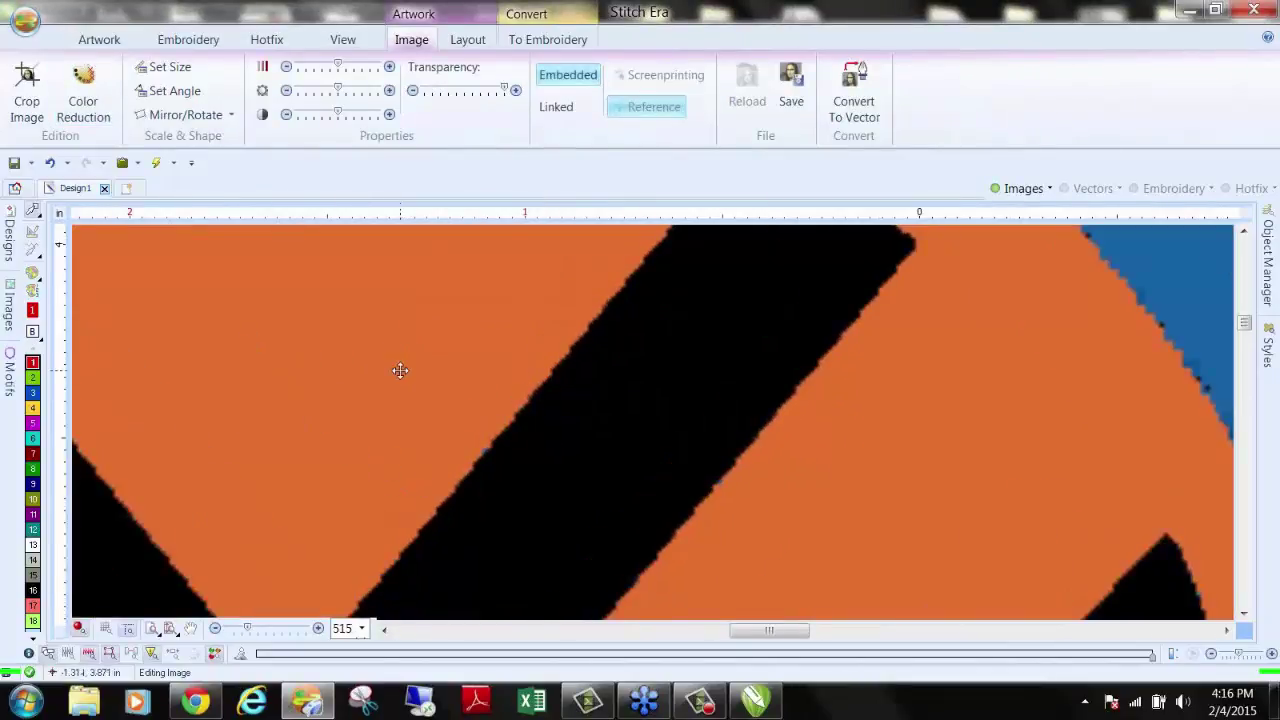
pyautogui.scroll(-5, 408, 374)
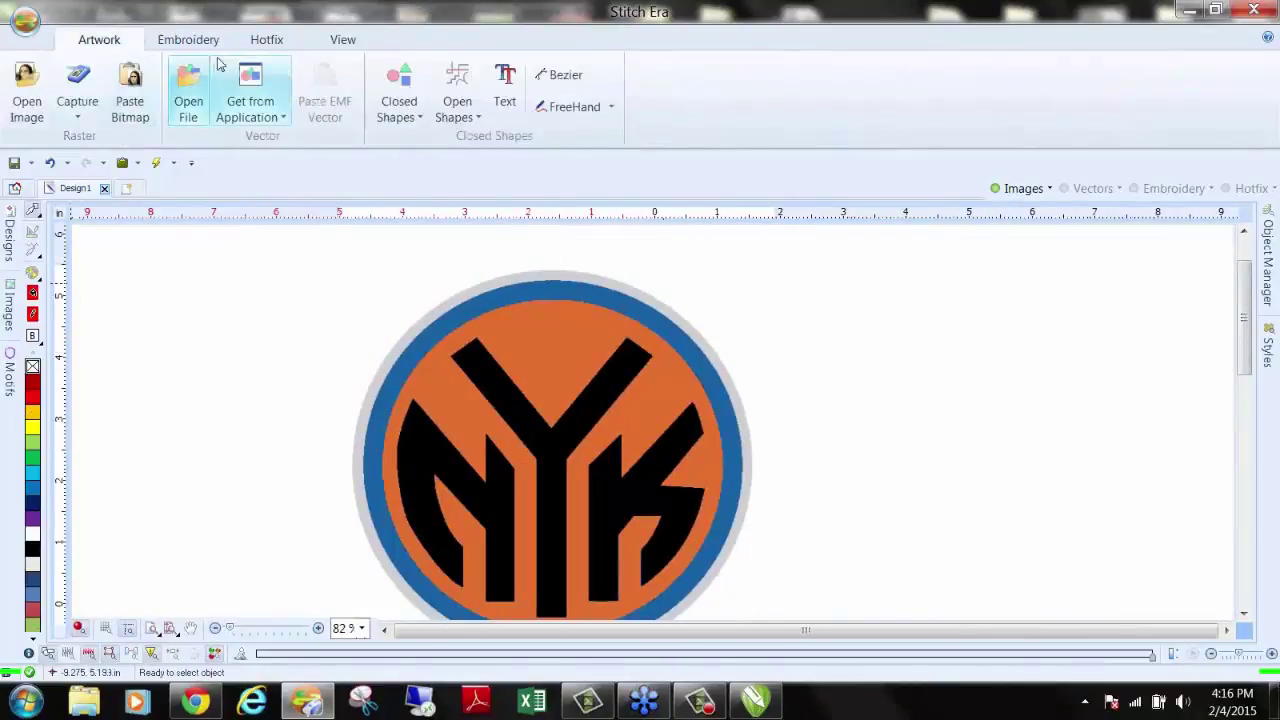
# Step: Open the hotfix bead palette, clear all beads from the current list, and move the palette off the logo
pyautogui.click(262, 41)
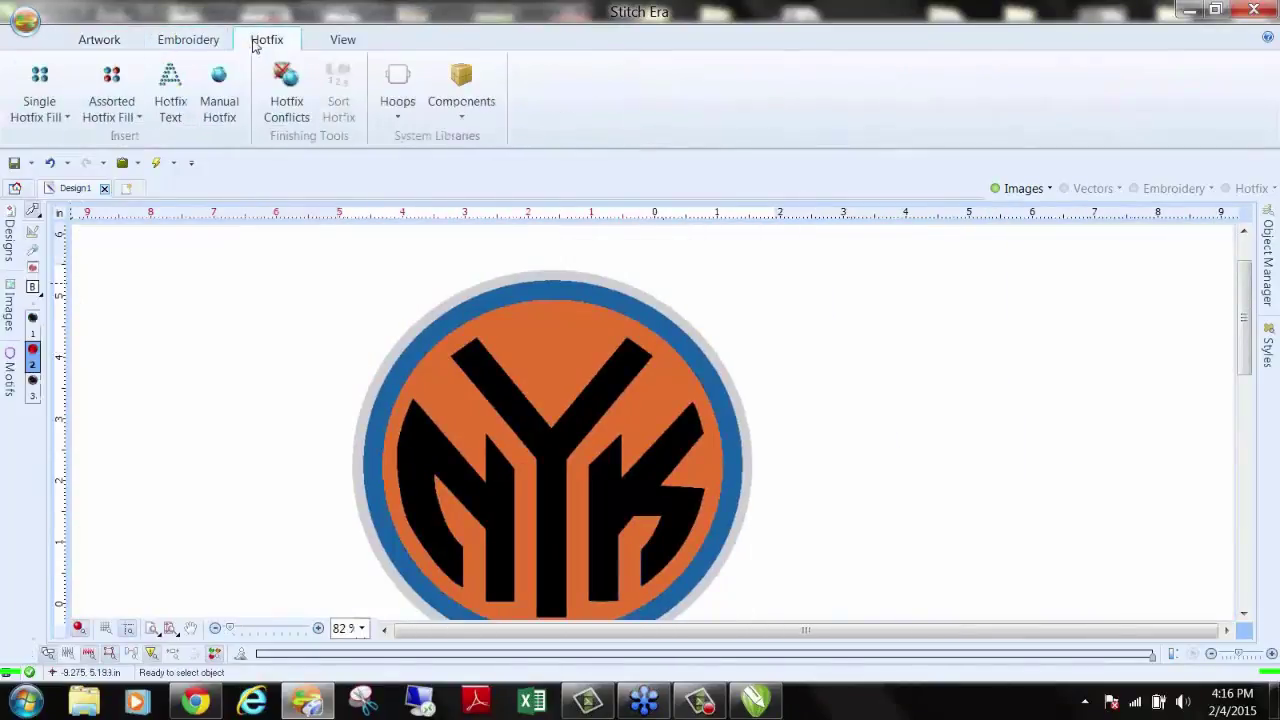
pyautogui.click(33, 268)
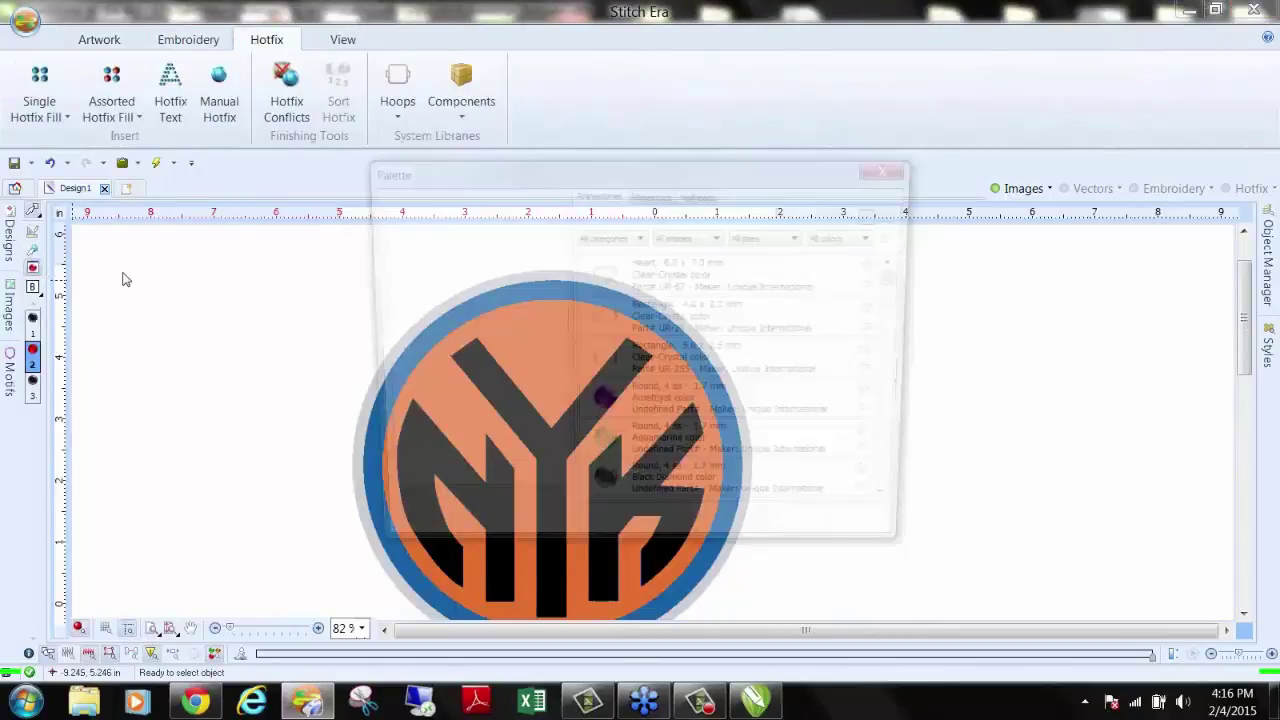
pyautogui.click(380, 513)
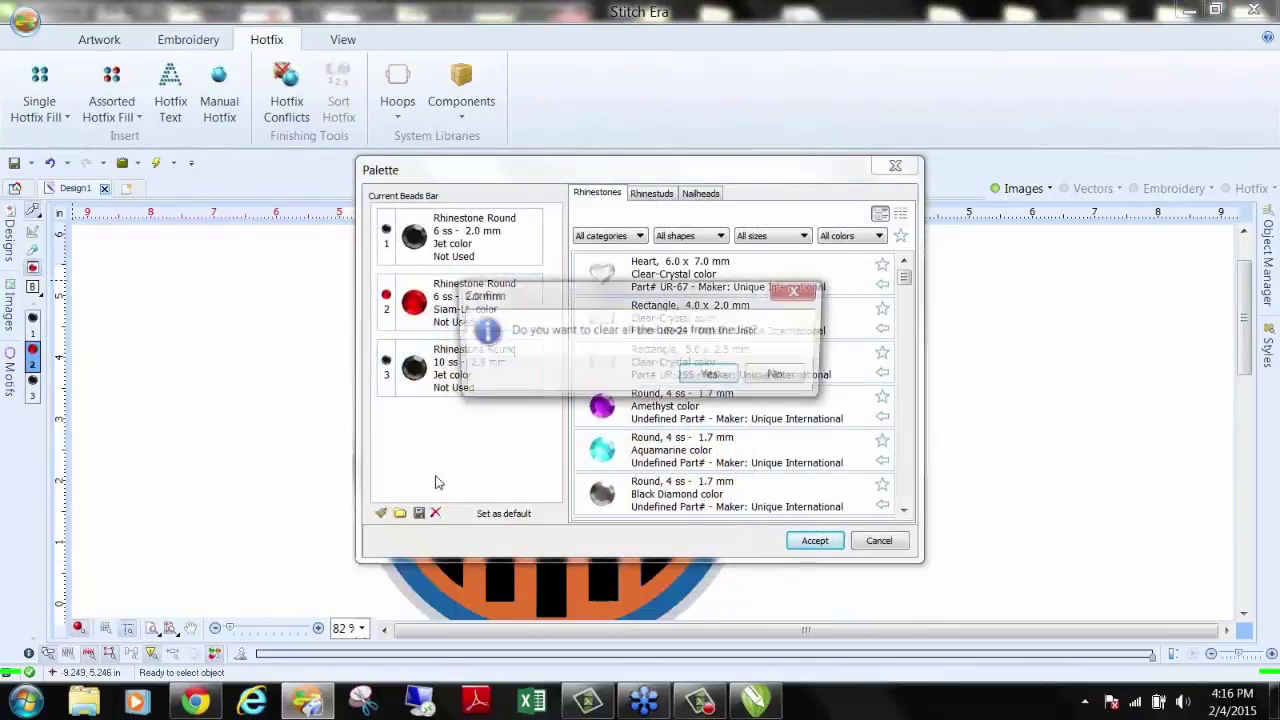
pyautogui.click(720, 374)
pyautogui.moveTo(687, 173); pyautogui.dragTo(1005, 13)
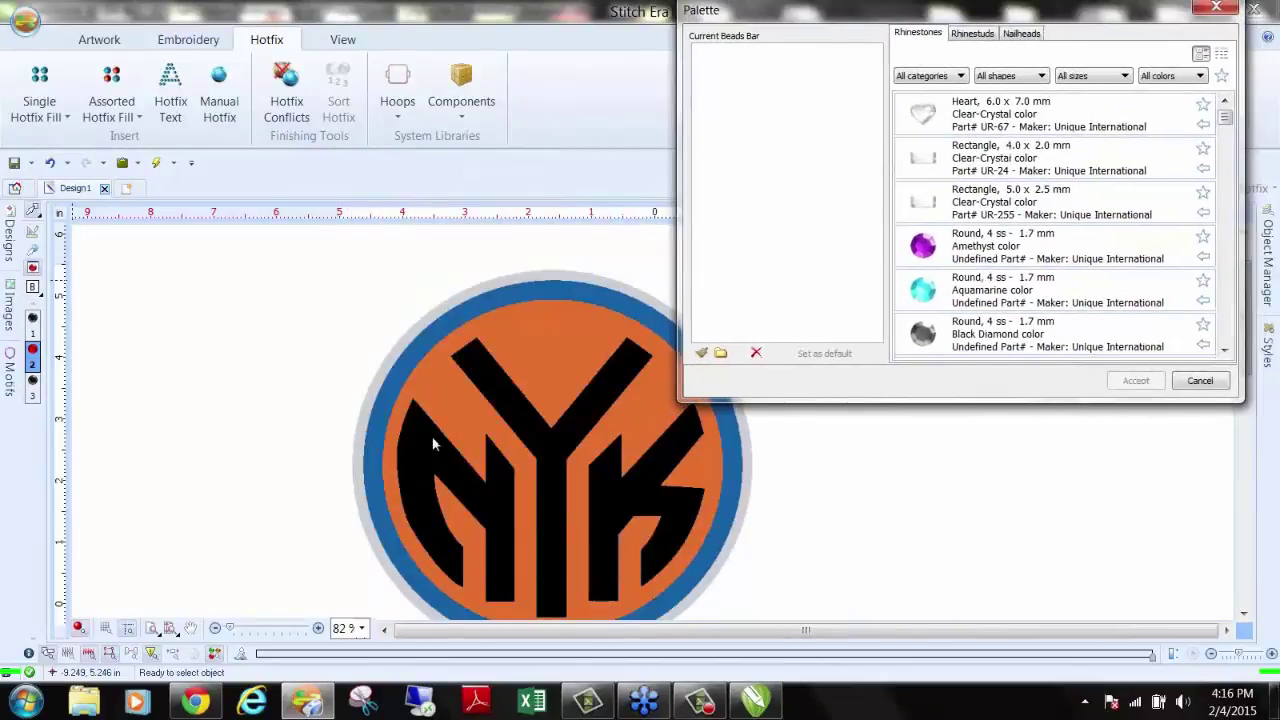
# Step: Filter the rhinestuds to 2.0 mm and add the black octagon stud to the current beads
pyautogui.click(988, 36)
pyautogui.click(918, 33)
pyautogui.click(972, 33)
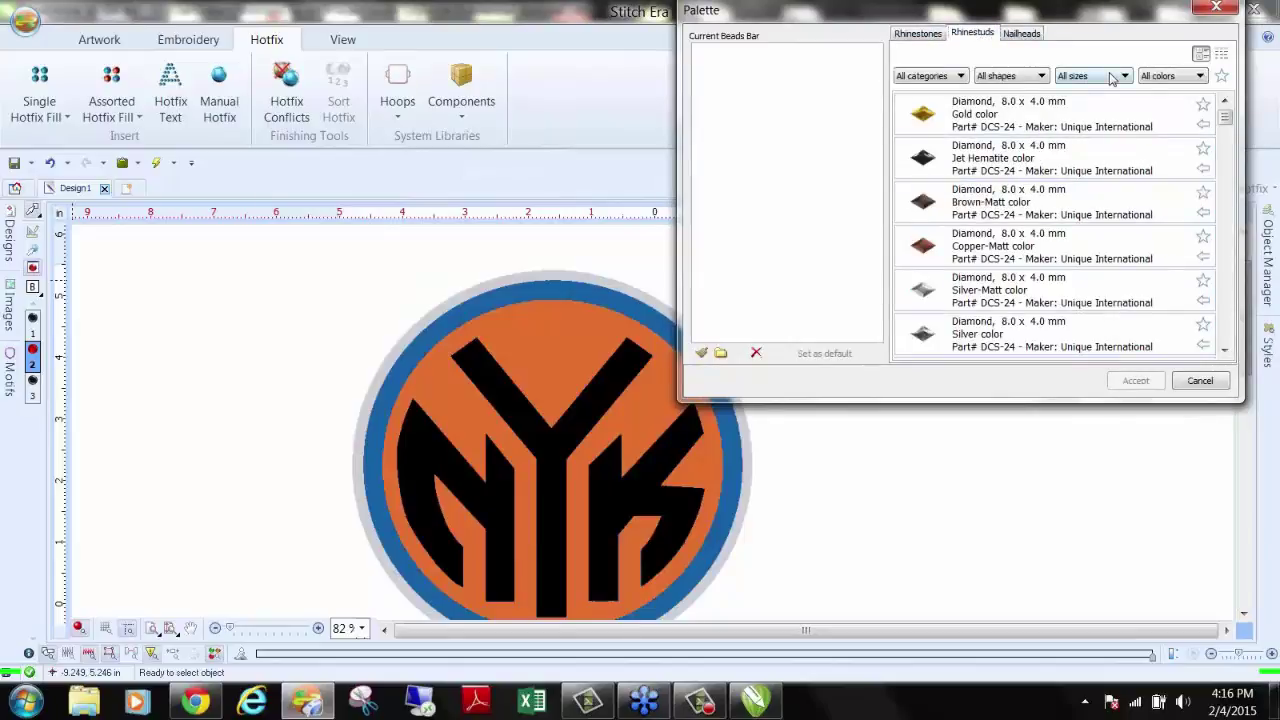
pyautogui.click(1110, 79)
pyautogui.click(1080, 108)
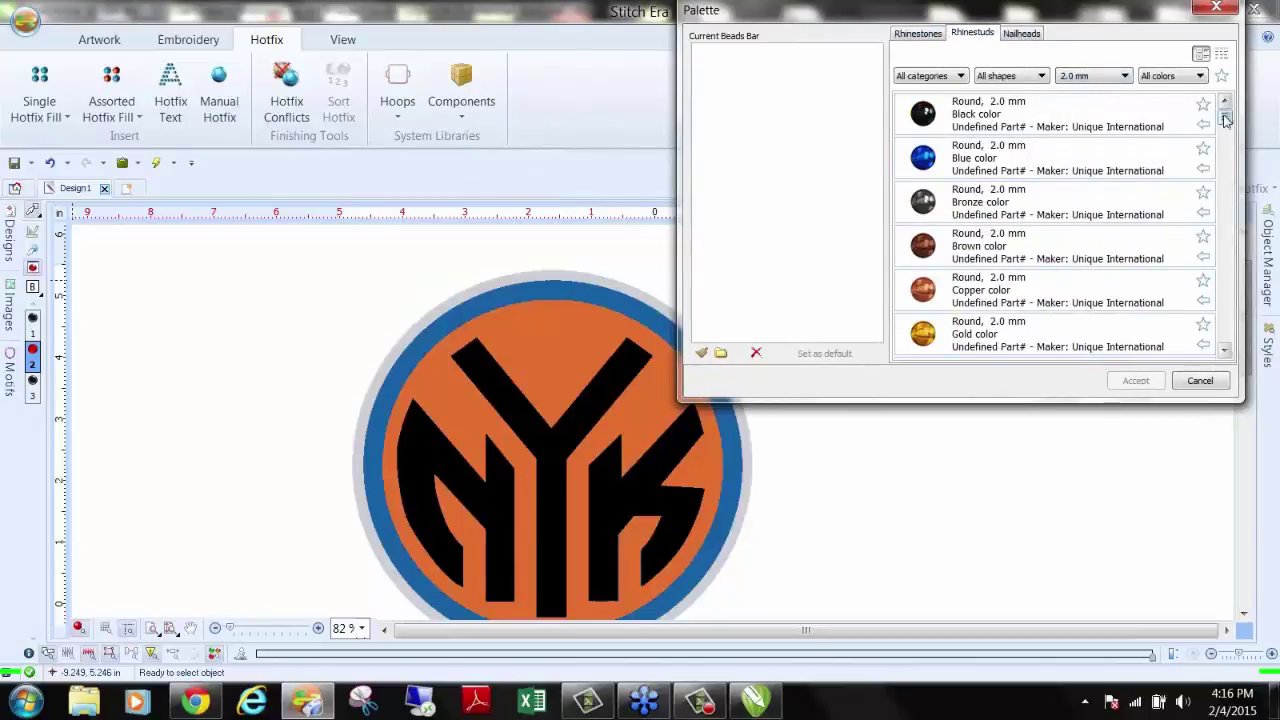
pyautogui.moveTo(1226, 120); pyautogui.dragTo(1230, 256)
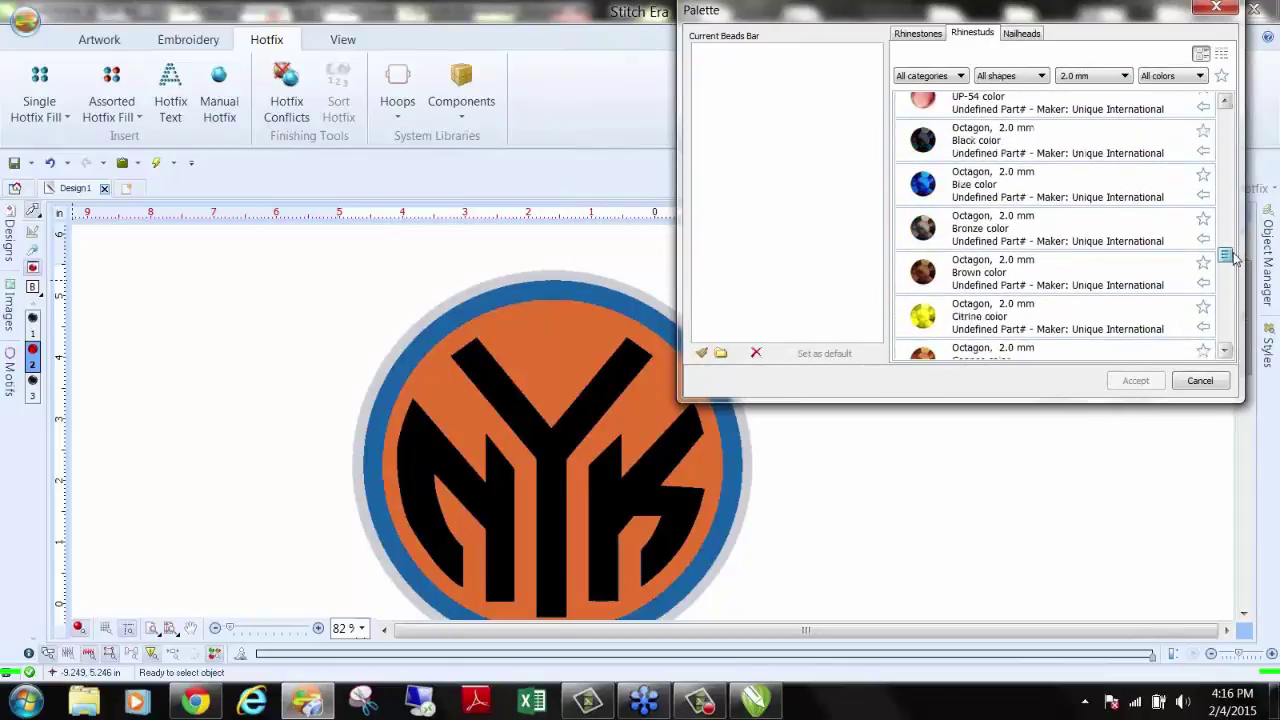
pyautogui.click(1205, 152)
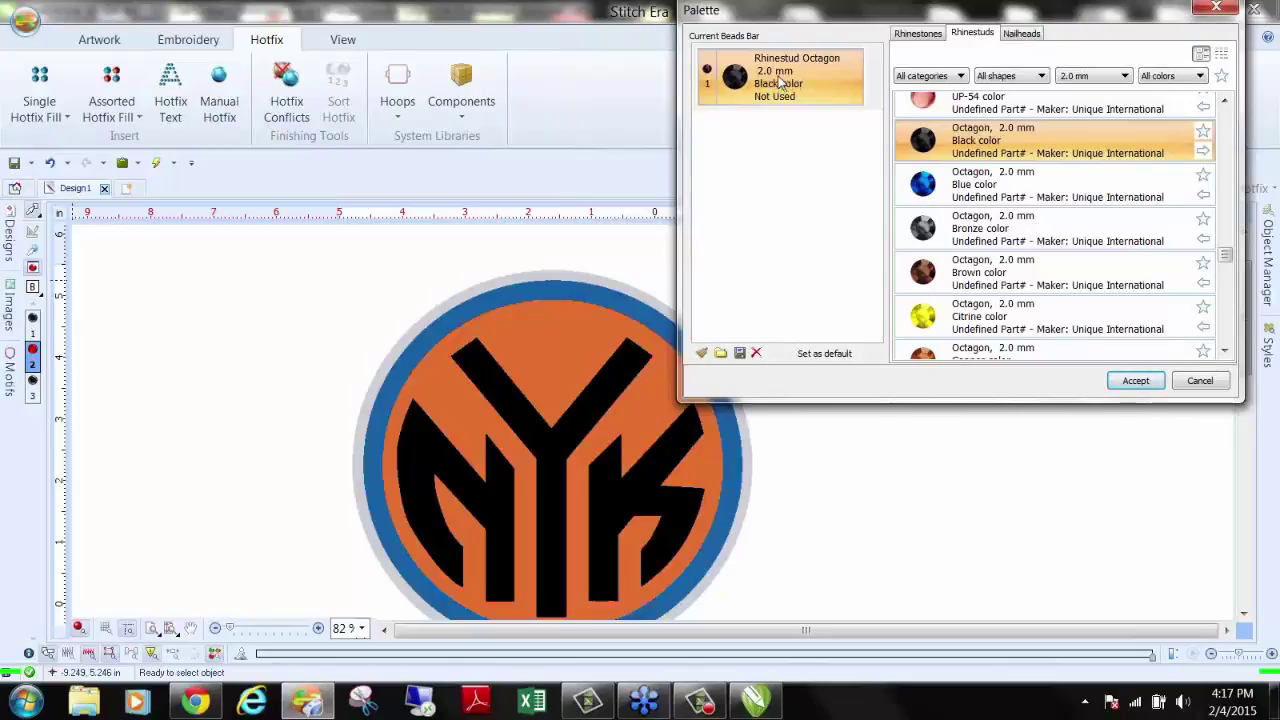
# Step: Filter the rhinestones to 2.8 mm and add the round 10 ss stones in Sun and Sapphire to the current beads
pyautogui.click(933, 38)
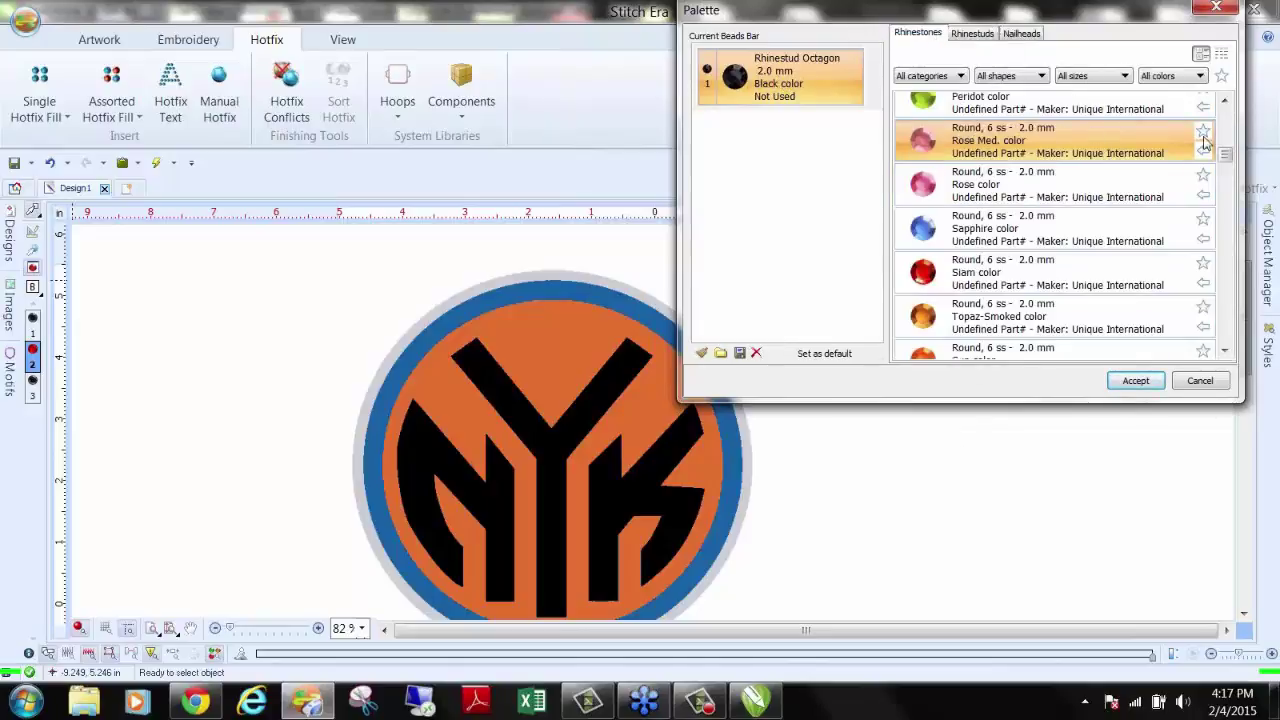
pyautogui.scroll(5, 1060, 225)
pyautogui.scroll(-6, 1060, 225)
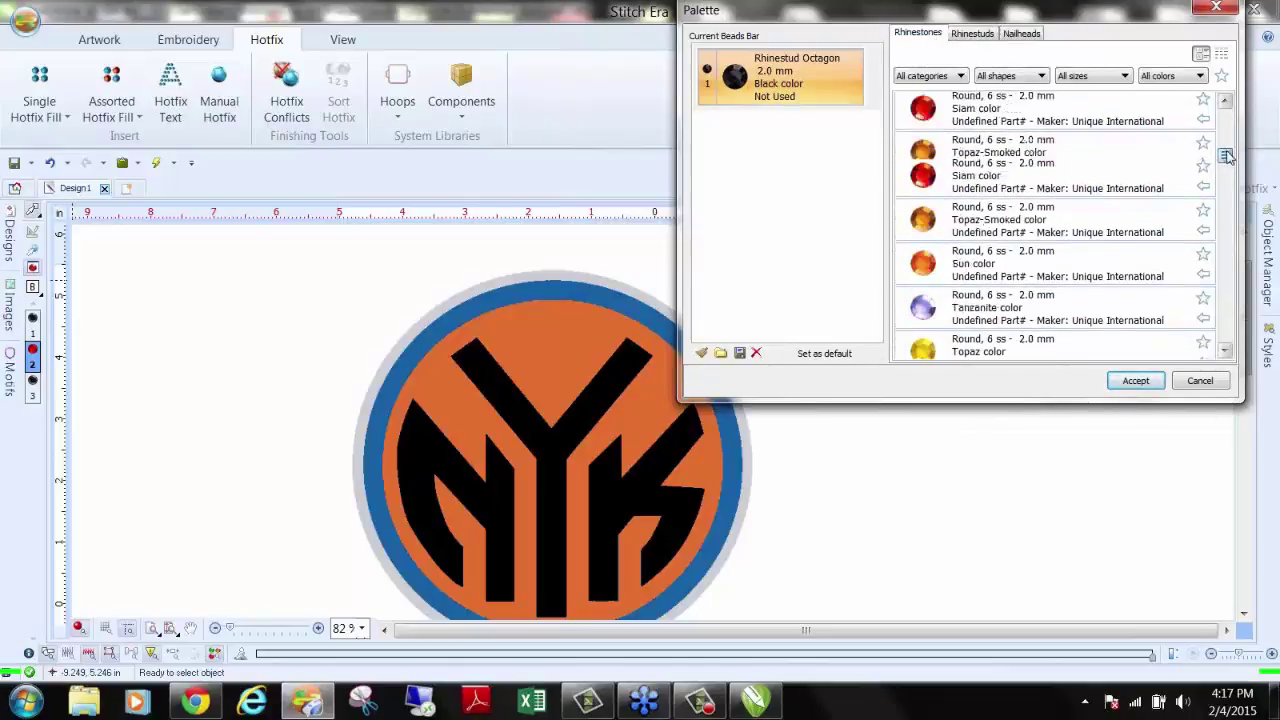
pyautogui.moveTo(1226, 155); pyautogui.dragTo(1228, 147)
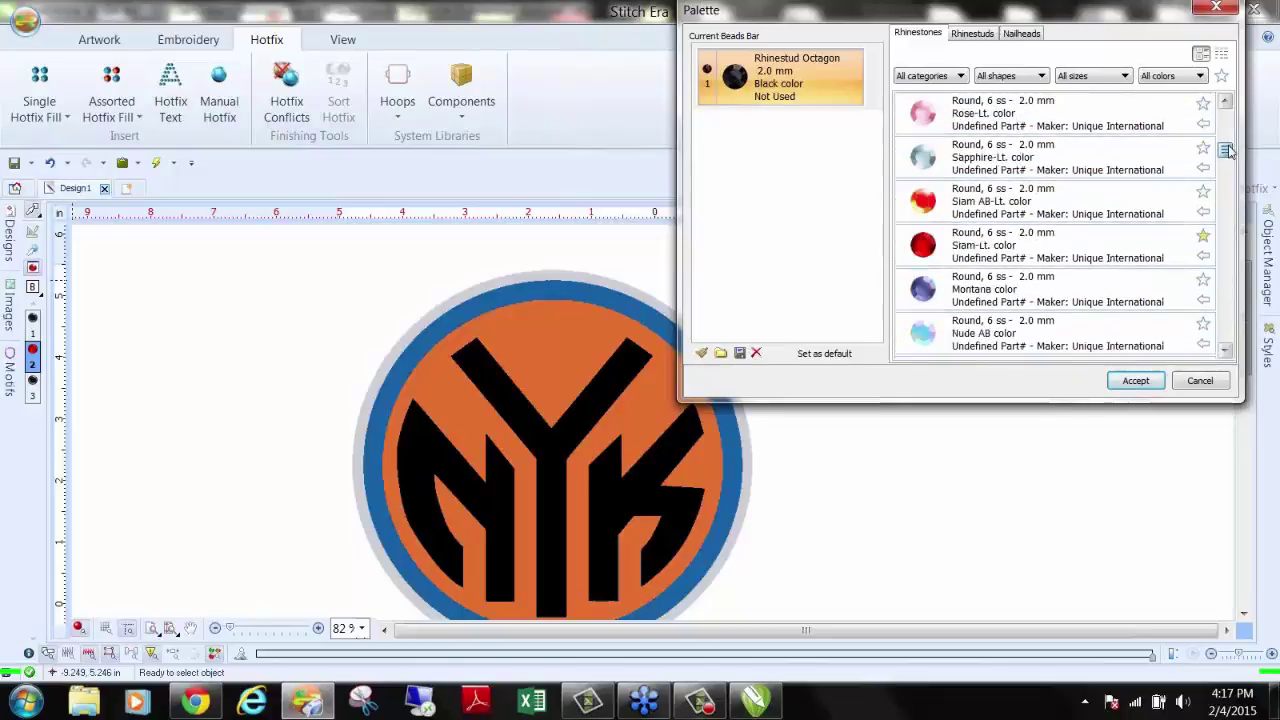
pyautogui.click(1109, 82)
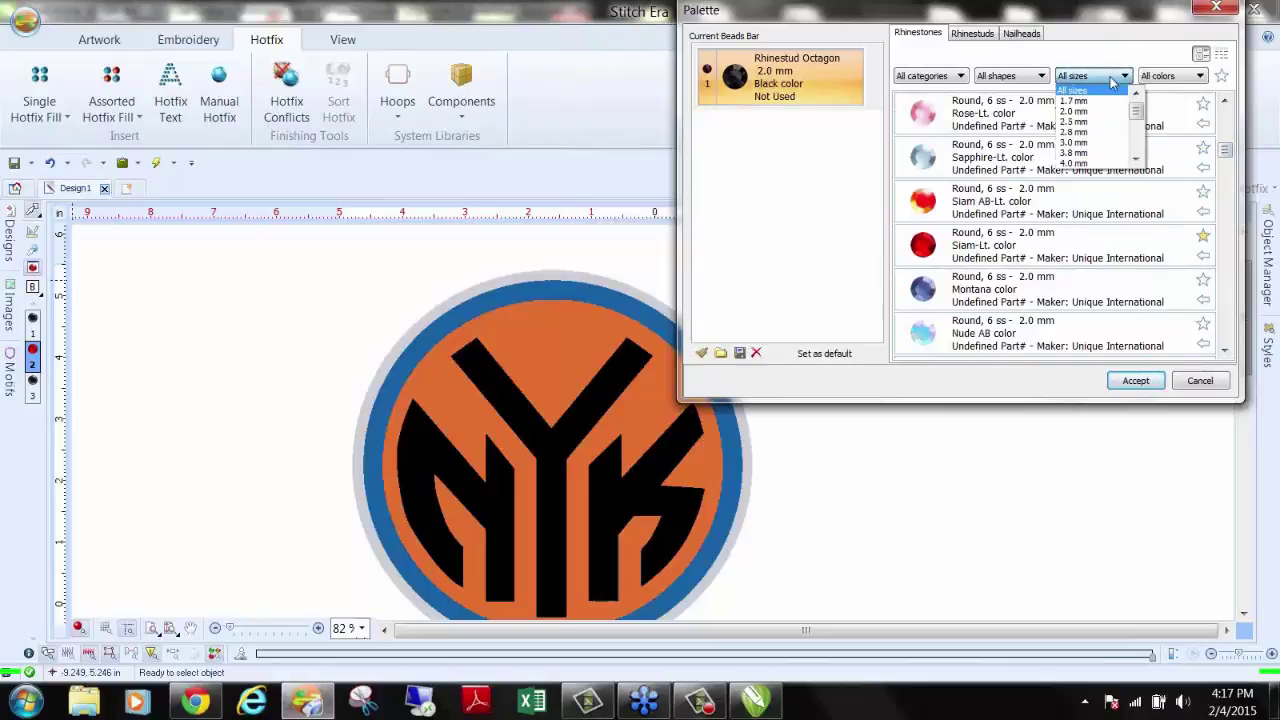
pyautogui.click(1107, 135)
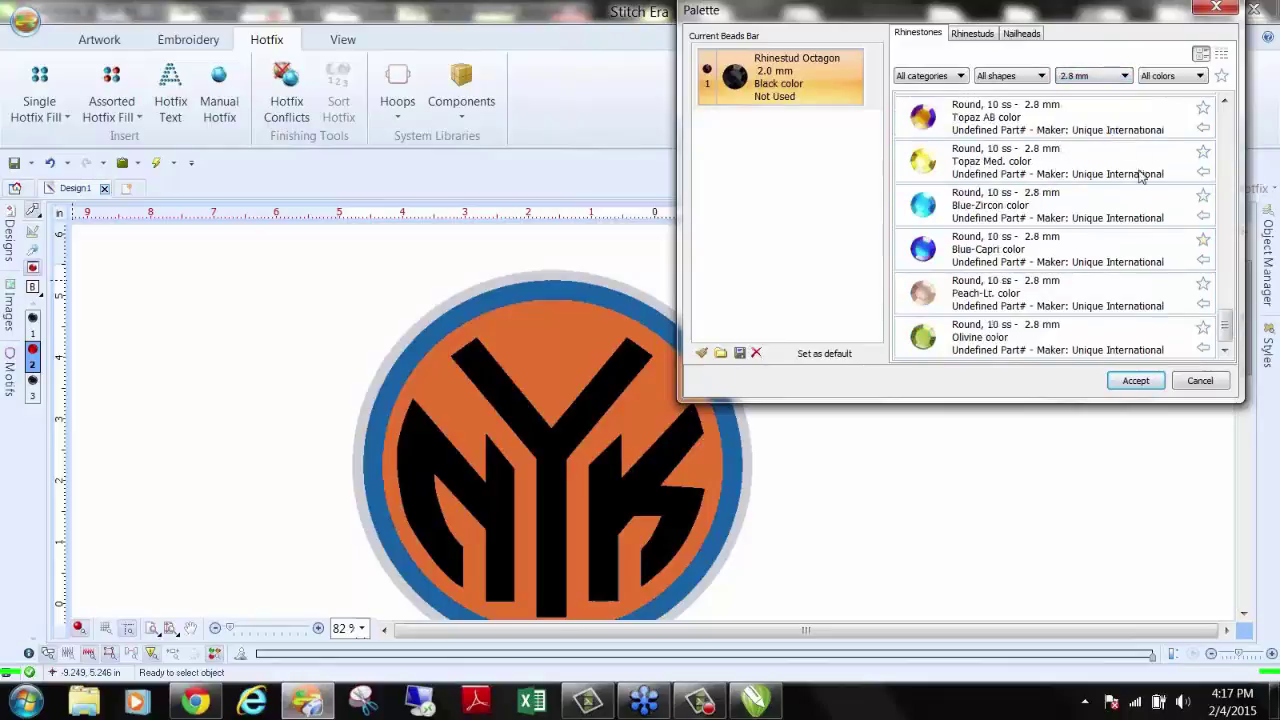
pyautogui.moveTo(1131, 19); pyautogui.dragTo(694, 85)
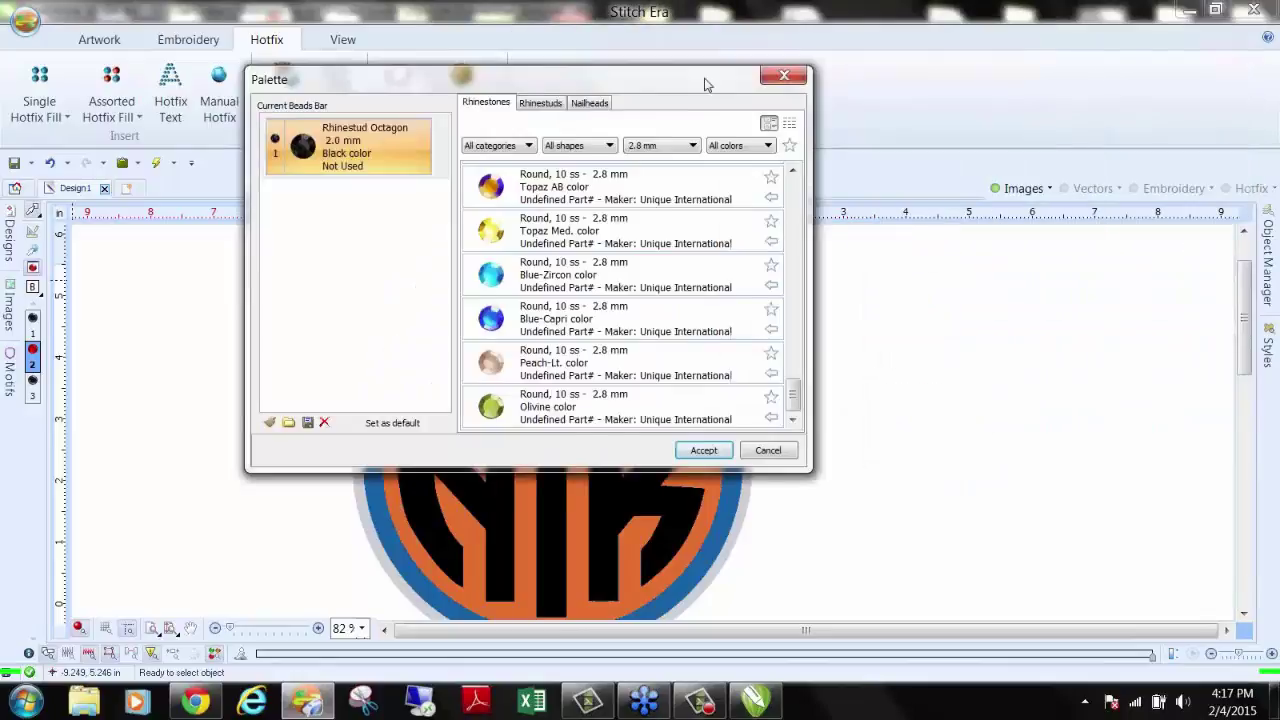
pyautogui.moveTo(789, 402); pyautogui.dragTo(787, 356)
pyautogui.click(768, 342)
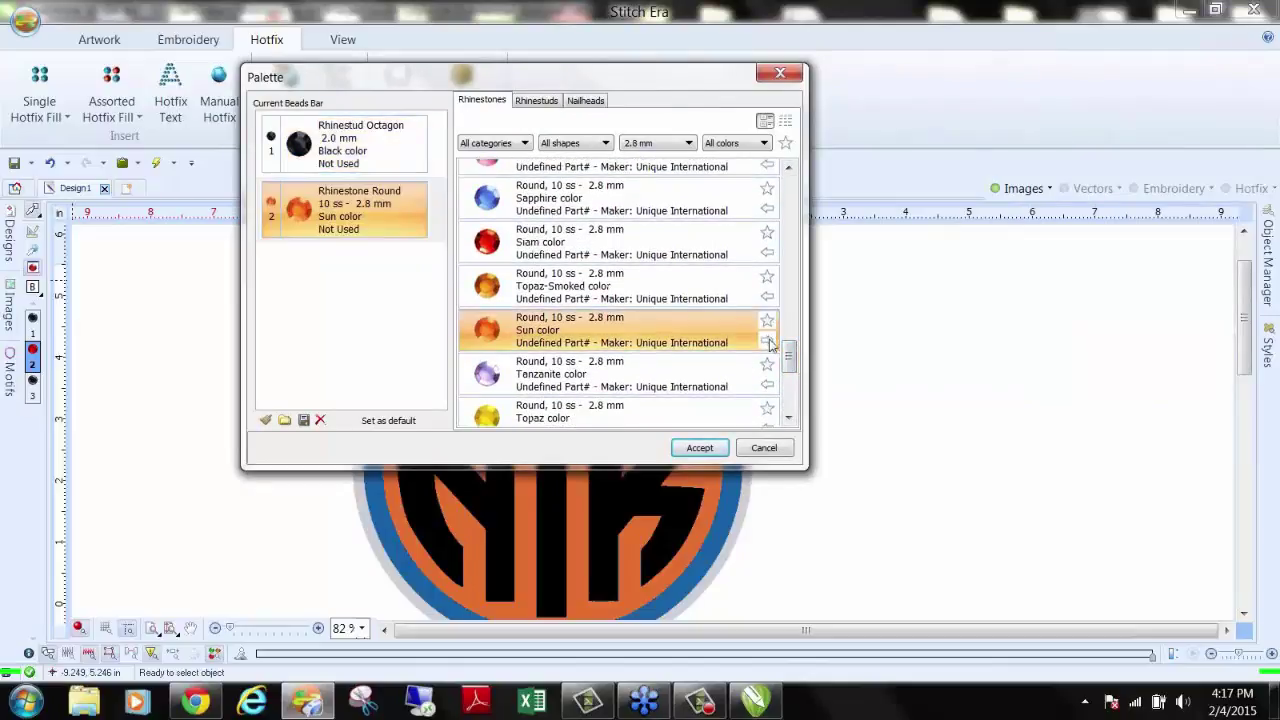
pyautogui.click(768, 209)
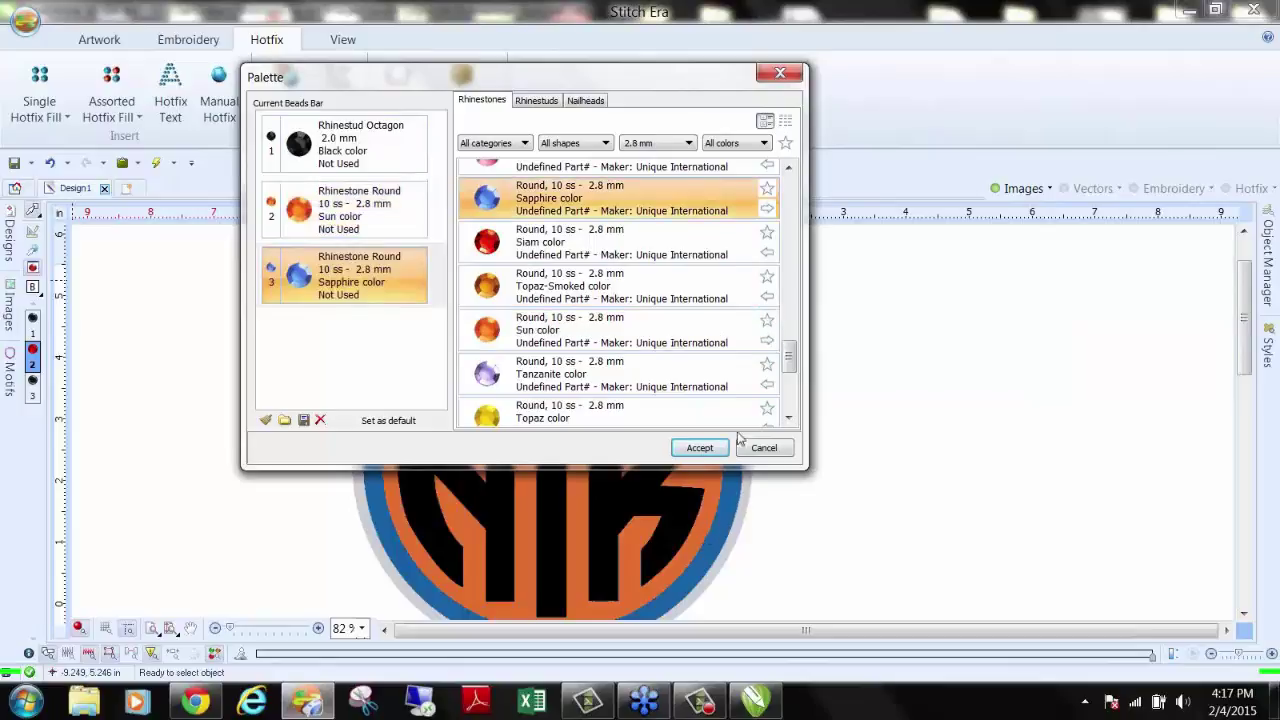
# Step: Filter the rhinestones to 3.8 mm, add the round 16 ss Clear-Crystal stone, and accept the bead palette
pyautogui.scroll(4, 787, 362)
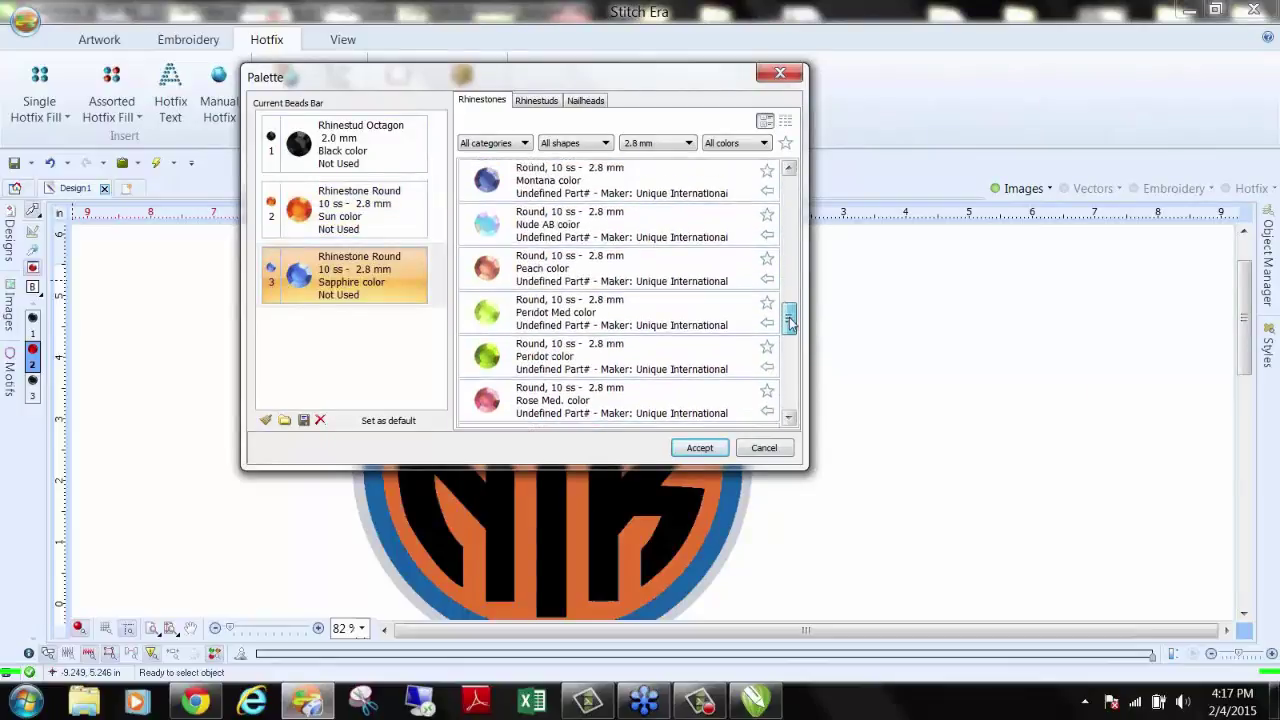
pyautogui.click(658, 143)
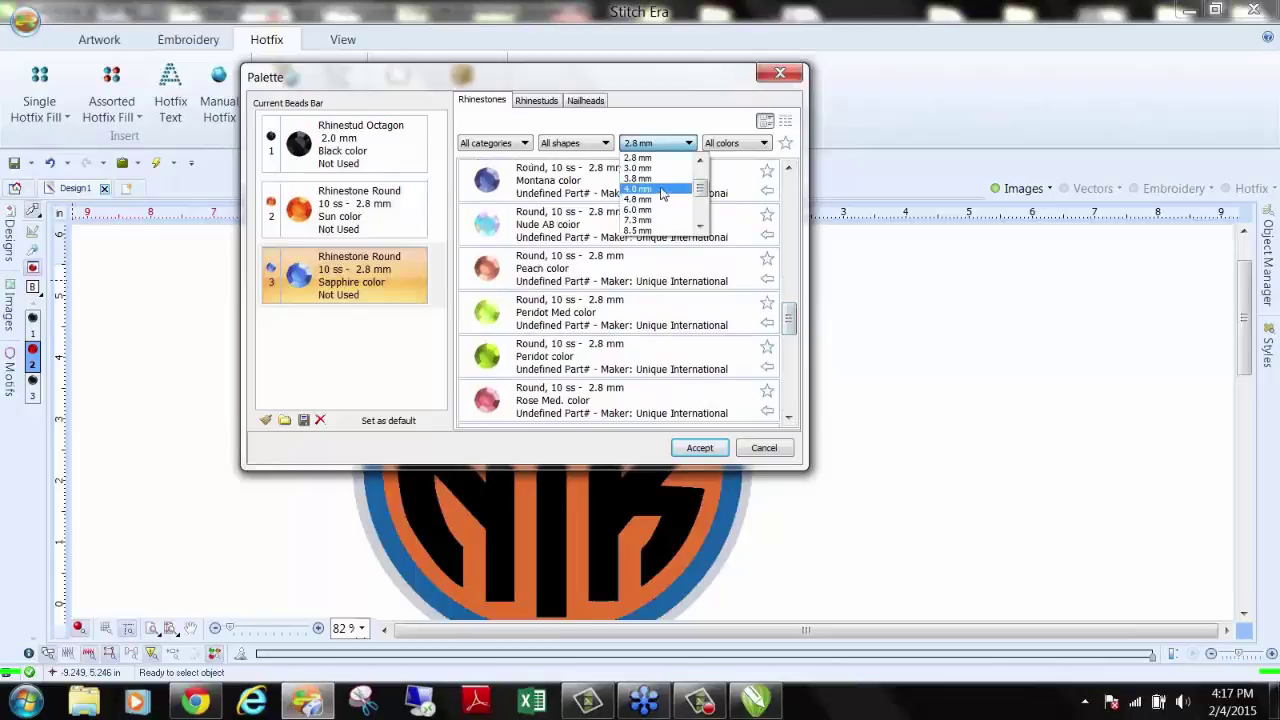
pyautogui.click(655, 174)
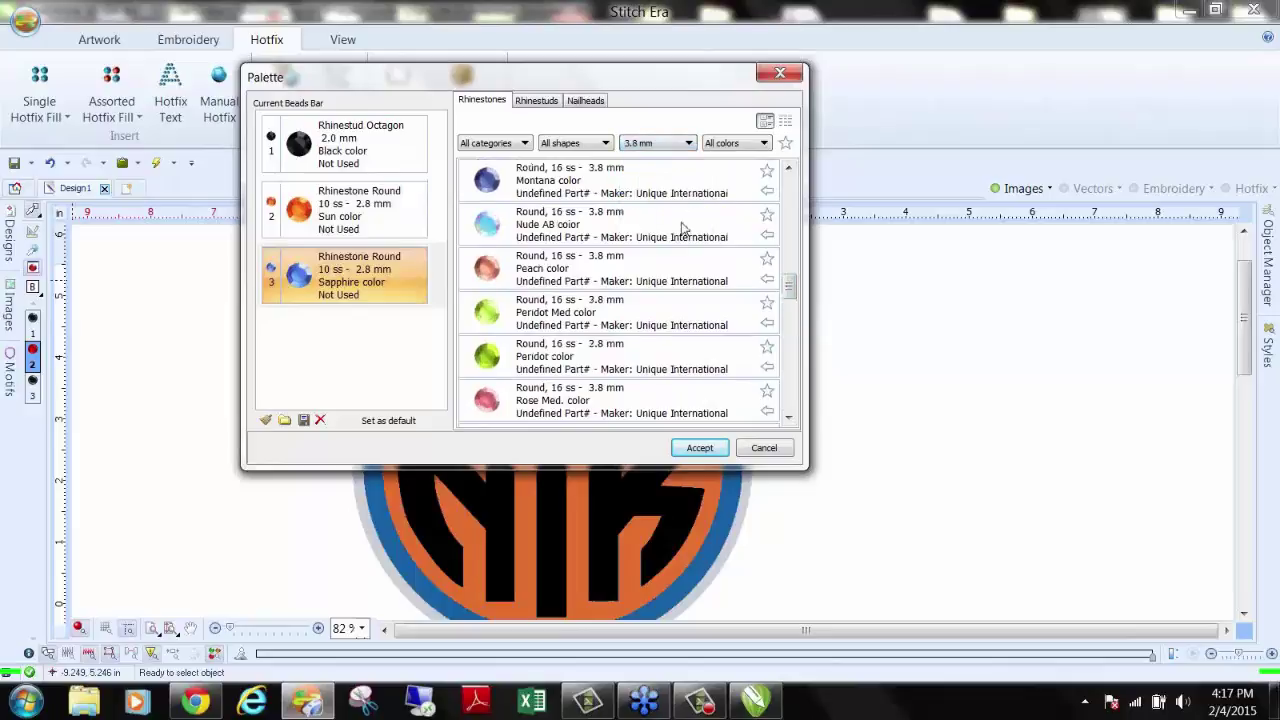
pyautogui.moveTo(790, 286); pyautogui.dragTo(790, 196)
pyautogui.click(767, 298)
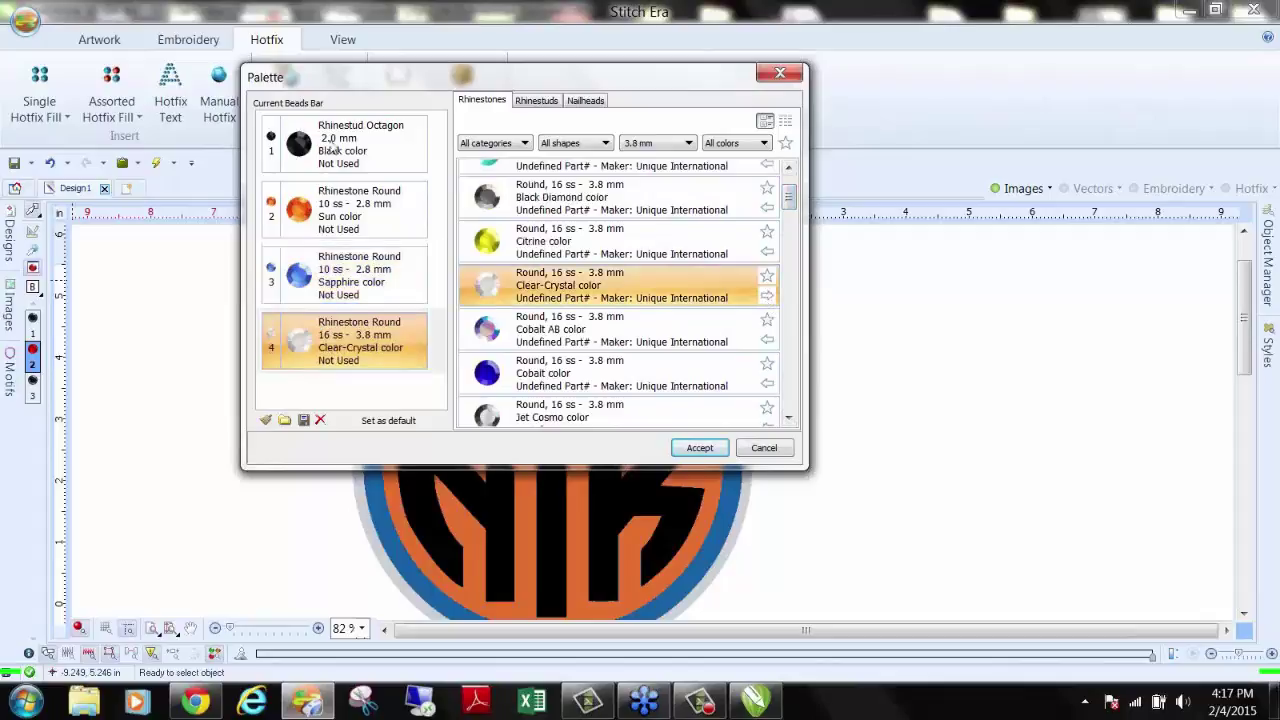
pyautogui.click(700, 448)
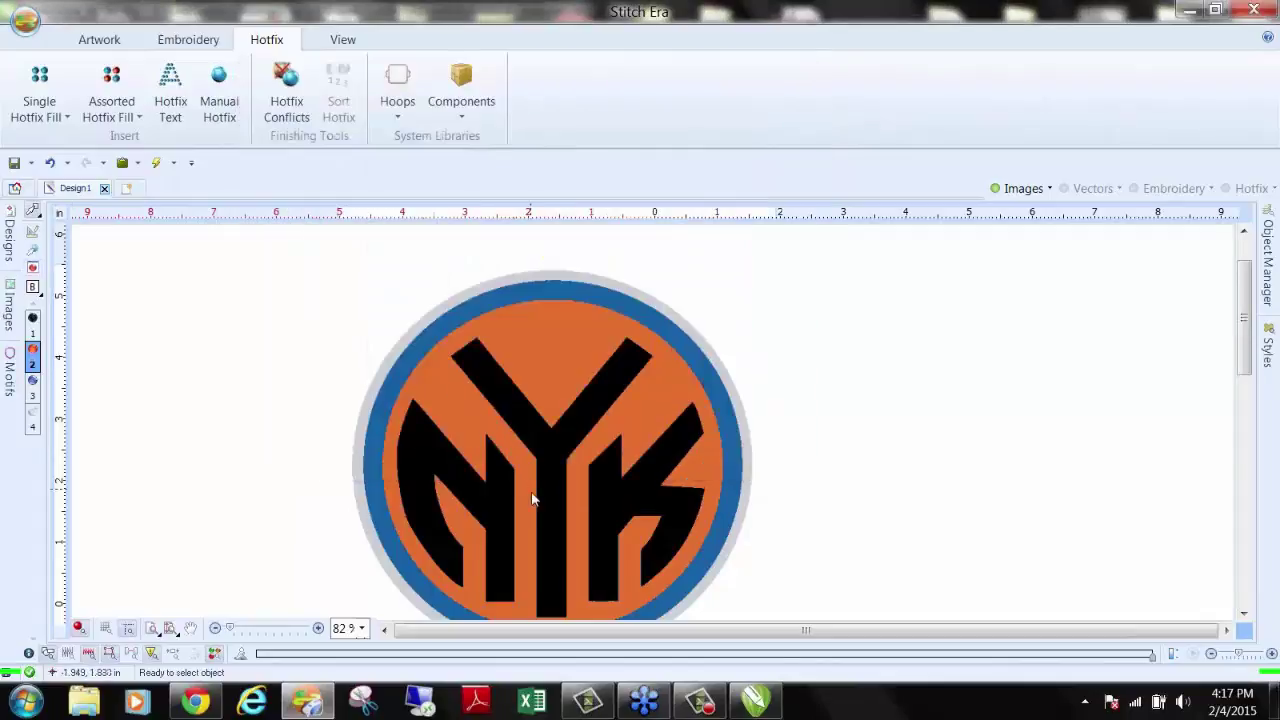
# Step: Fill the logo's orange area with 2.8 mm Sun rhinestones using a single hotfix fill with Auto Complete tracing
pyautogui.scroll(-1, 567, 482)
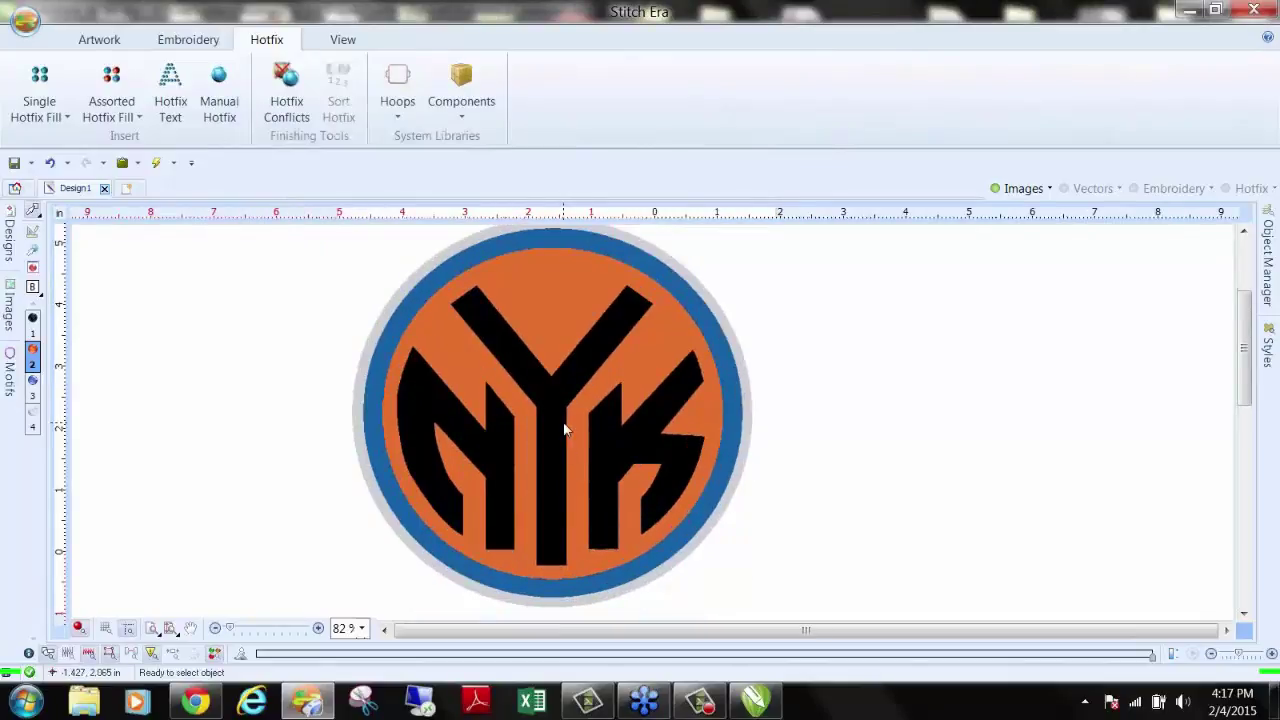
pyautogui.click(564, 424)
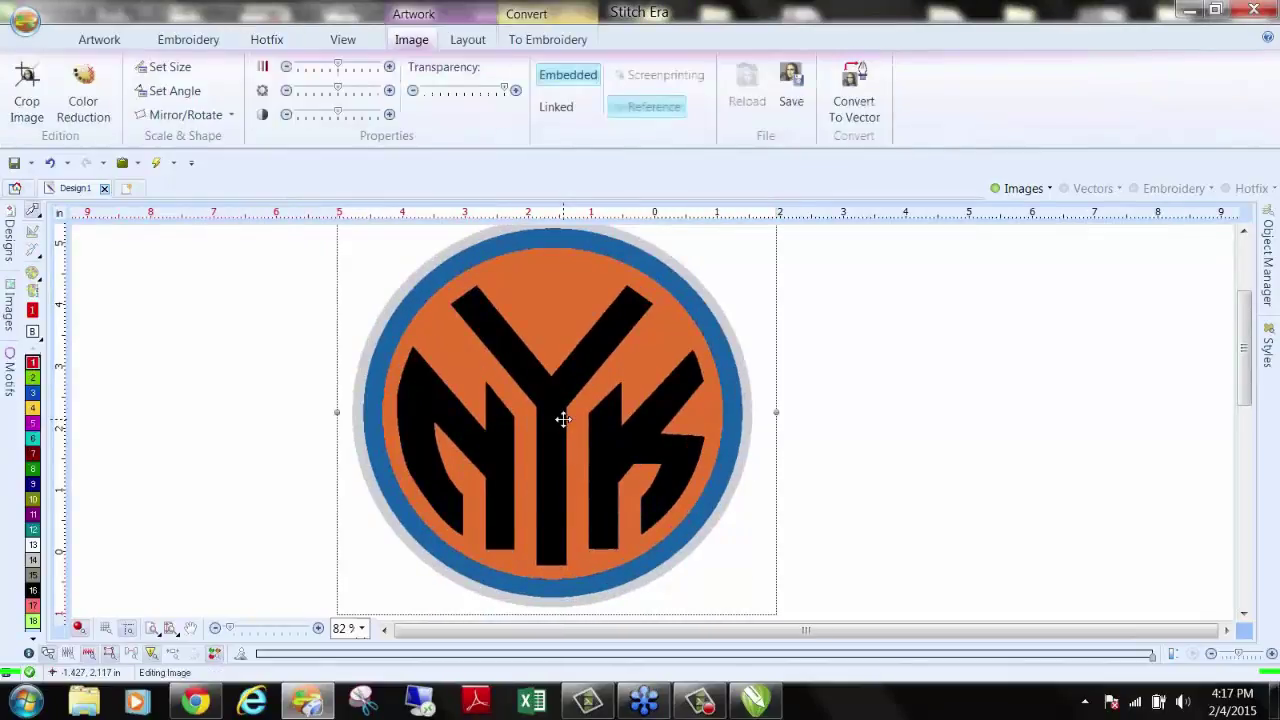
pyautogui.click(277, 414)
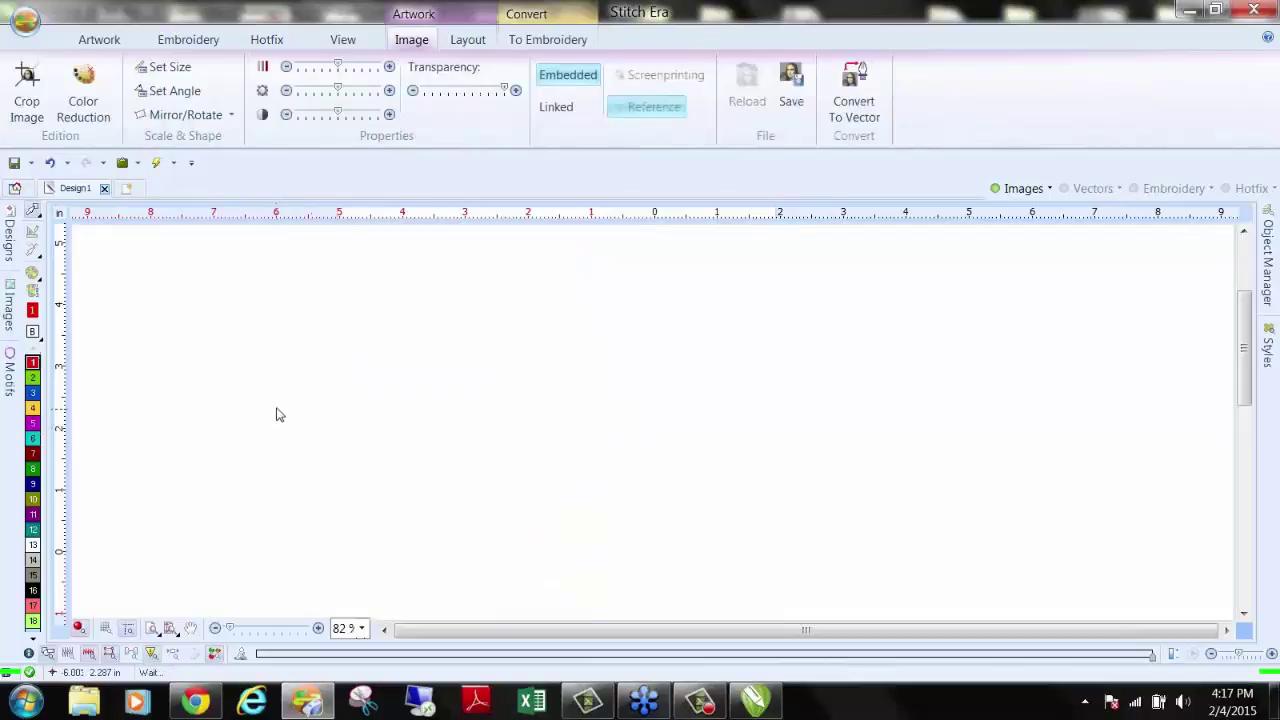
pyautogui.click(270, 39)
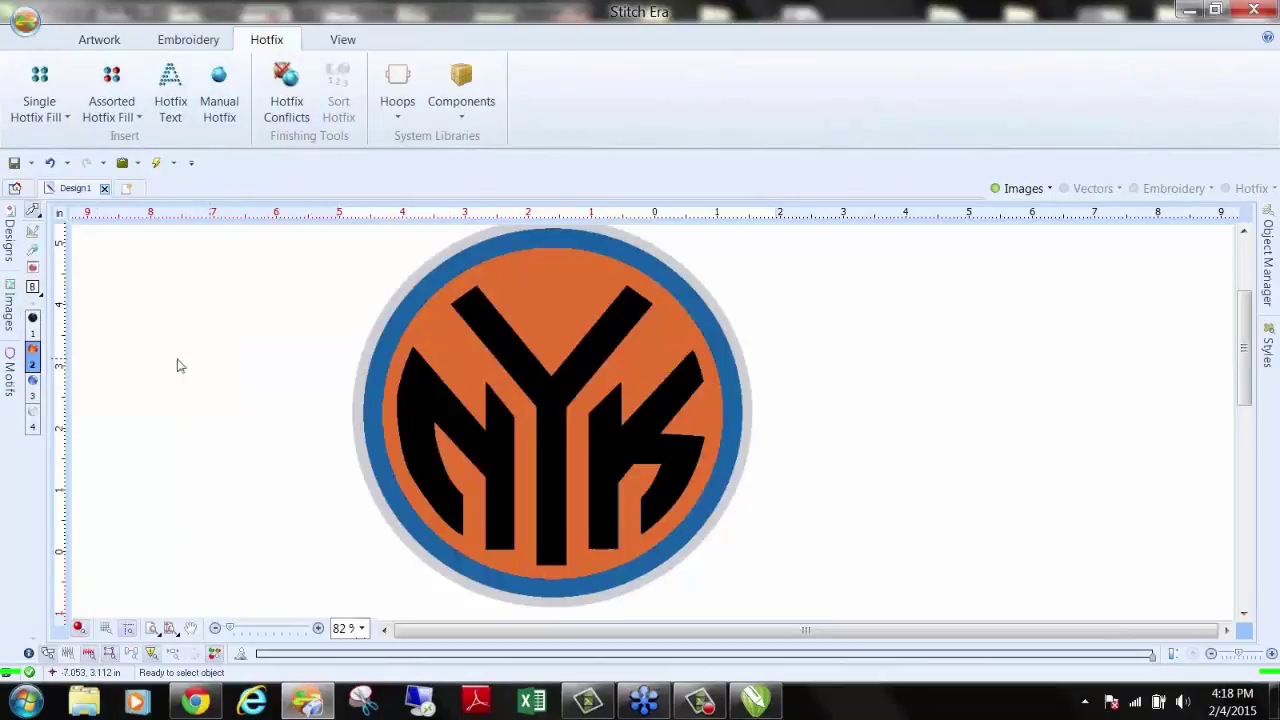
pyautogui.click(27, 82)
pyautogui.click(82, 215)
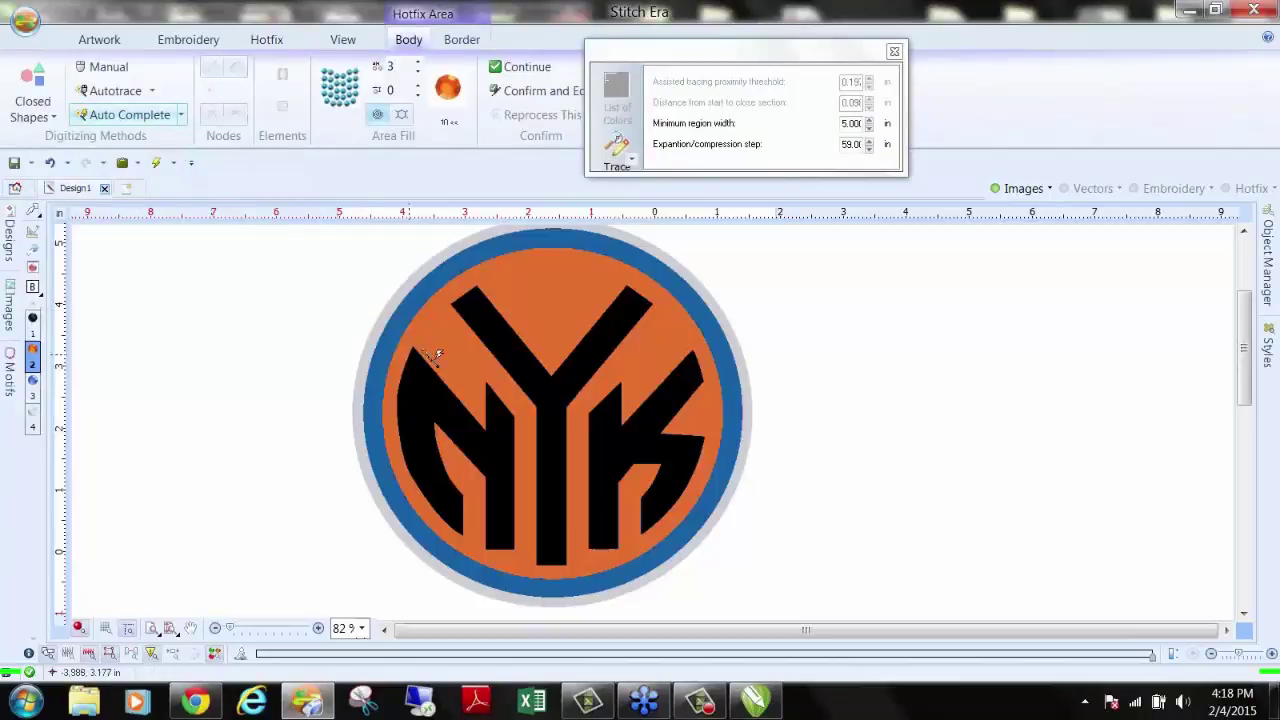
pyautogui.click(566, 382)
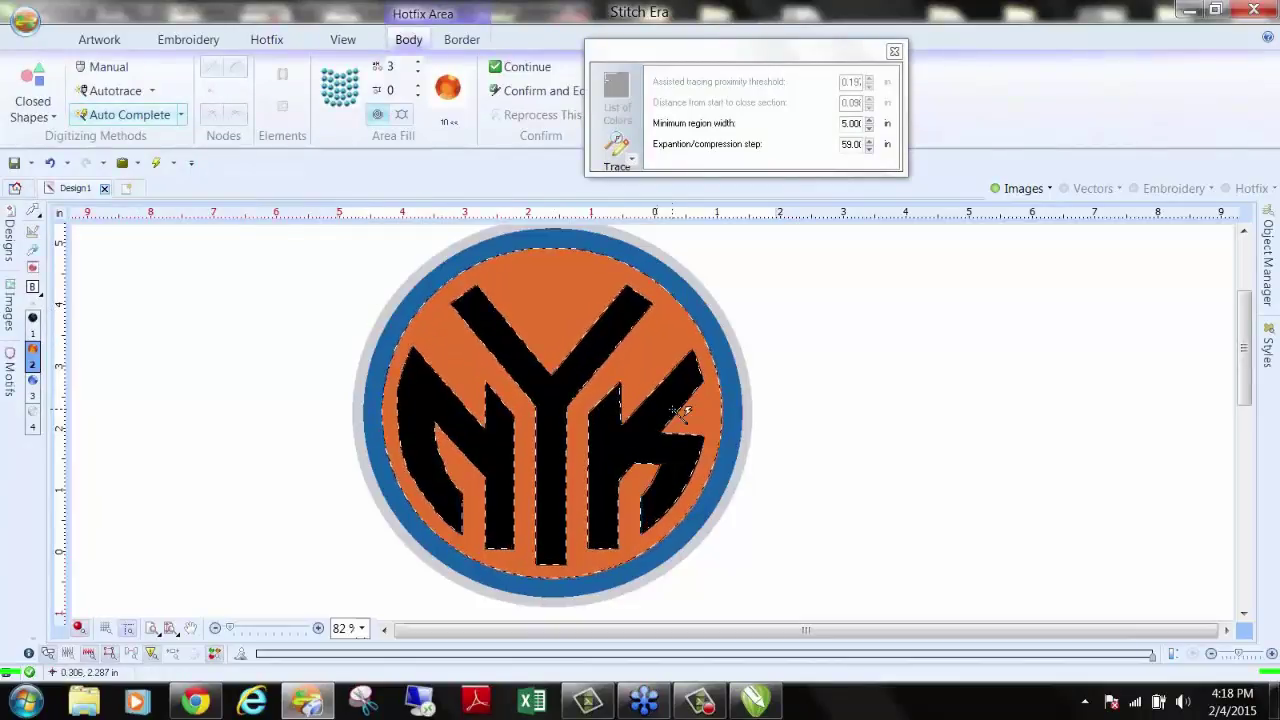
pyautogui.click(662, 414)
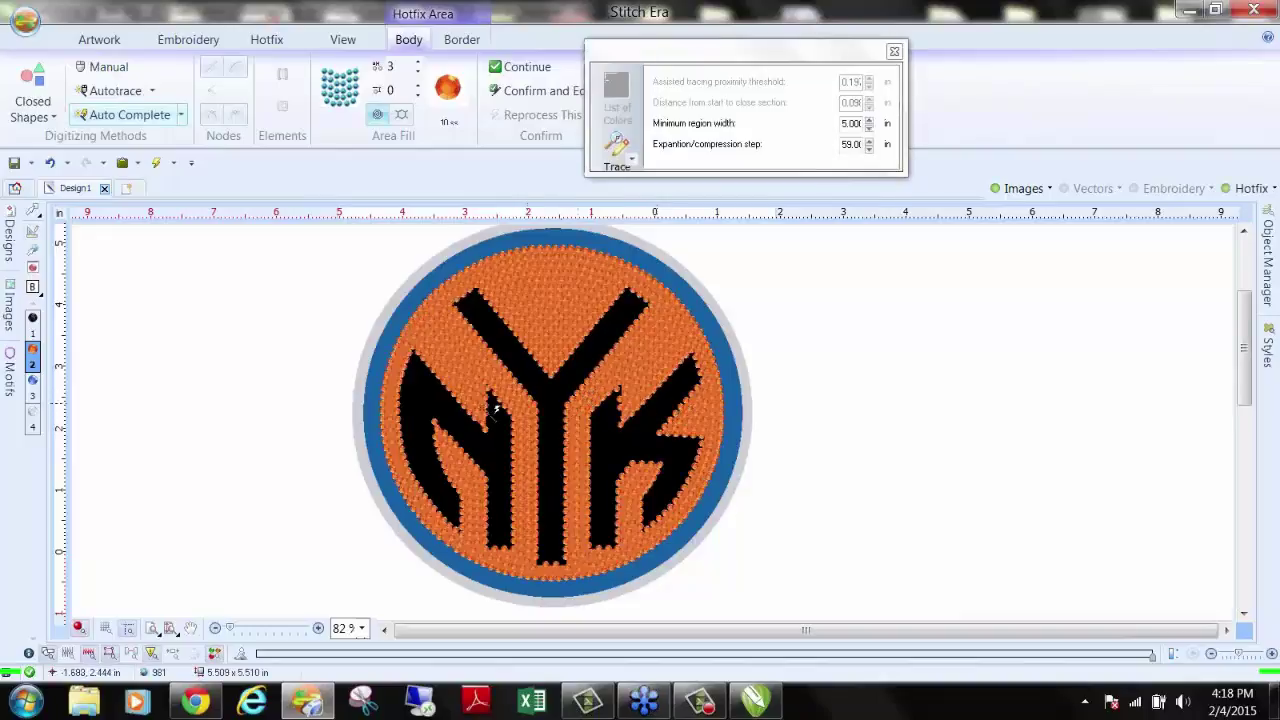
# Step: Try to outline the blue ring with 2.8 mm Sapphire rhinestones using a single hotfix path with Auto Complete tracing
pyautogui.click(33, 388)
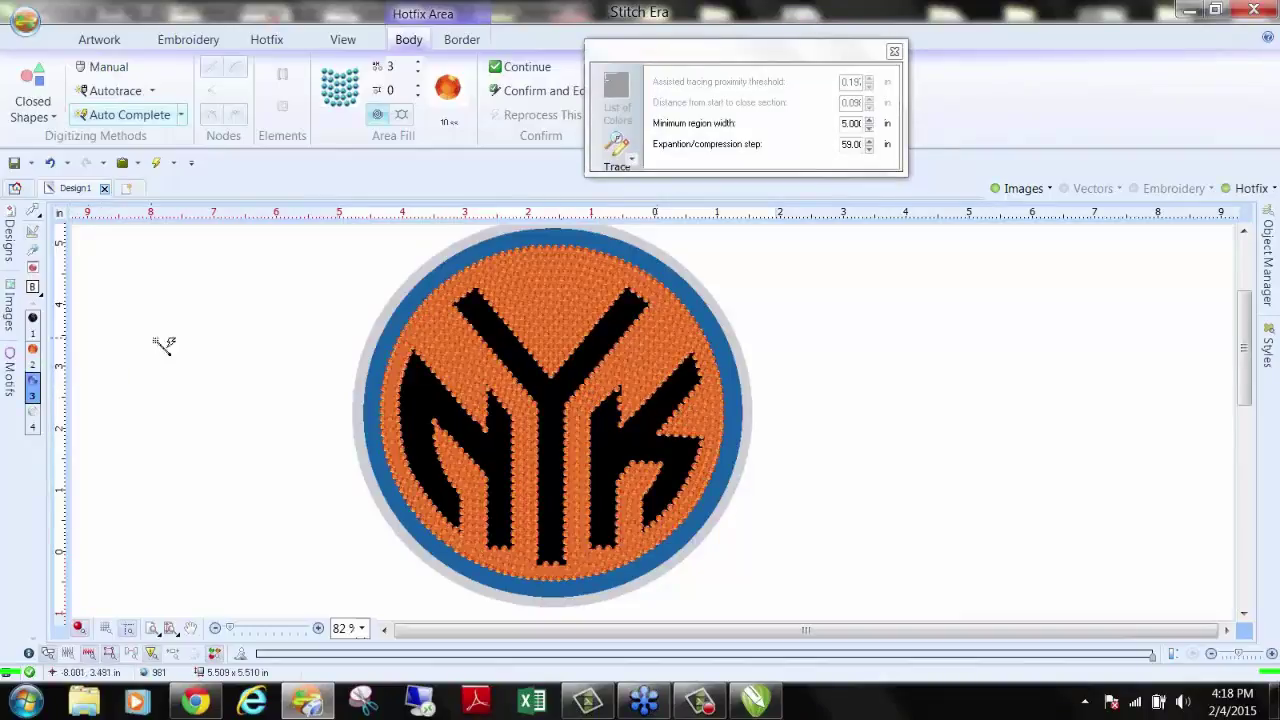
pyautogui.click(31, 212)
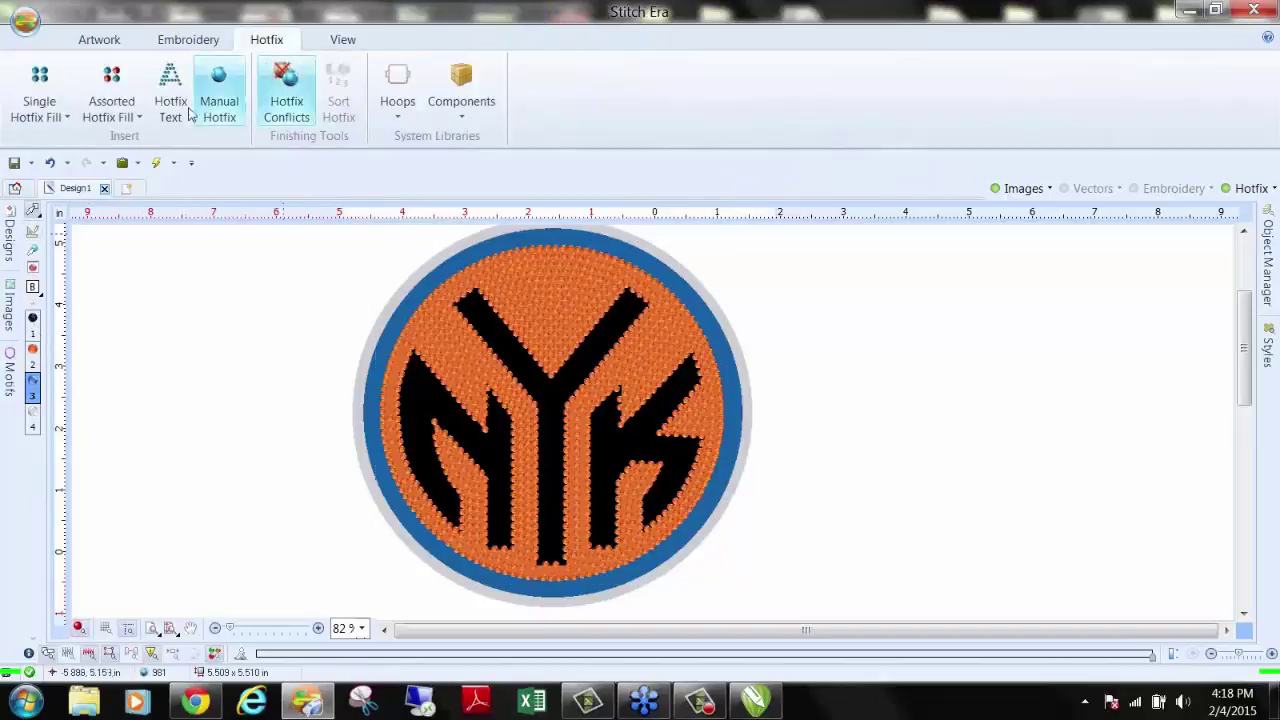
pyautogui.click(40, 110)
pyautogui.click(57, 152)
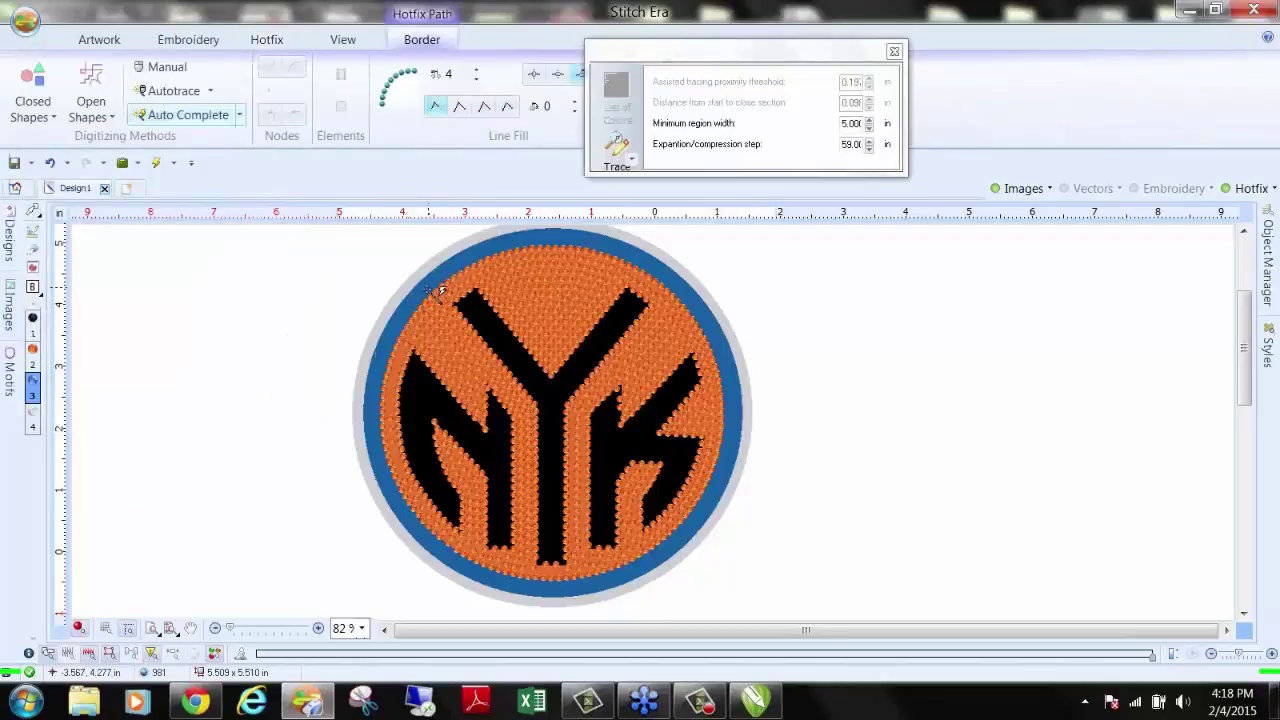
pyautogui.click(375, 369)
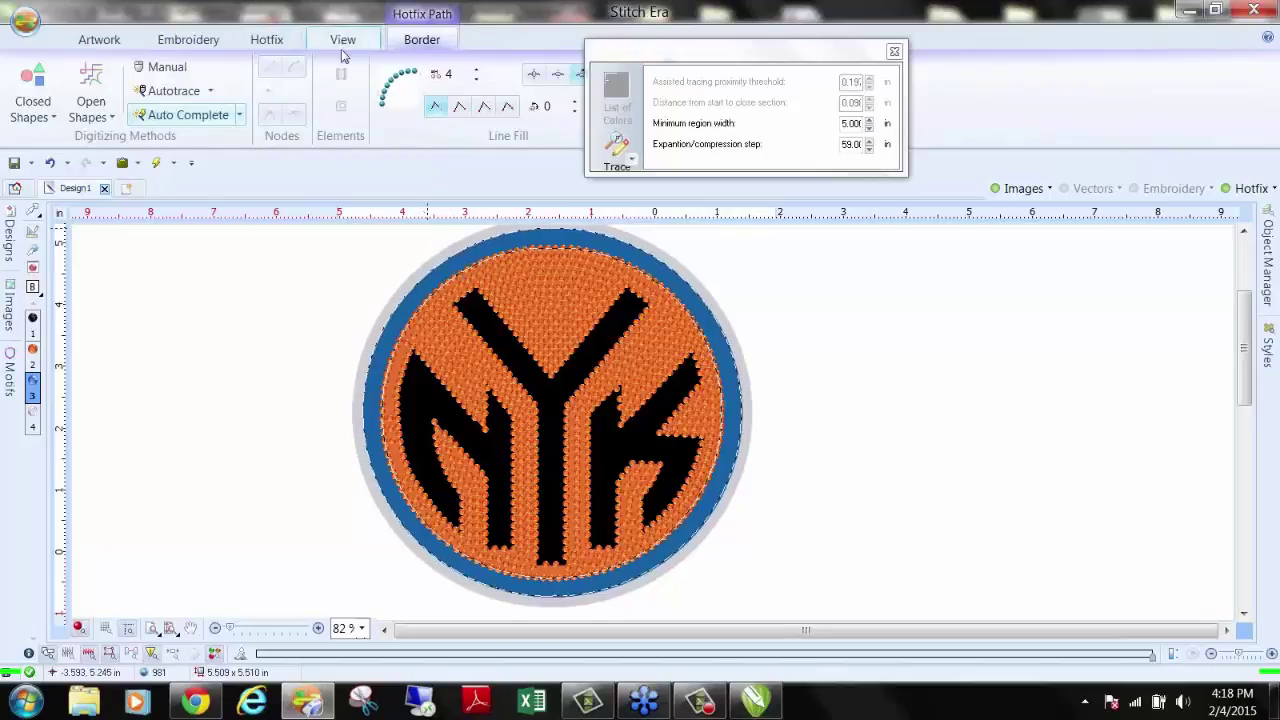
pyautogui.press('Return')
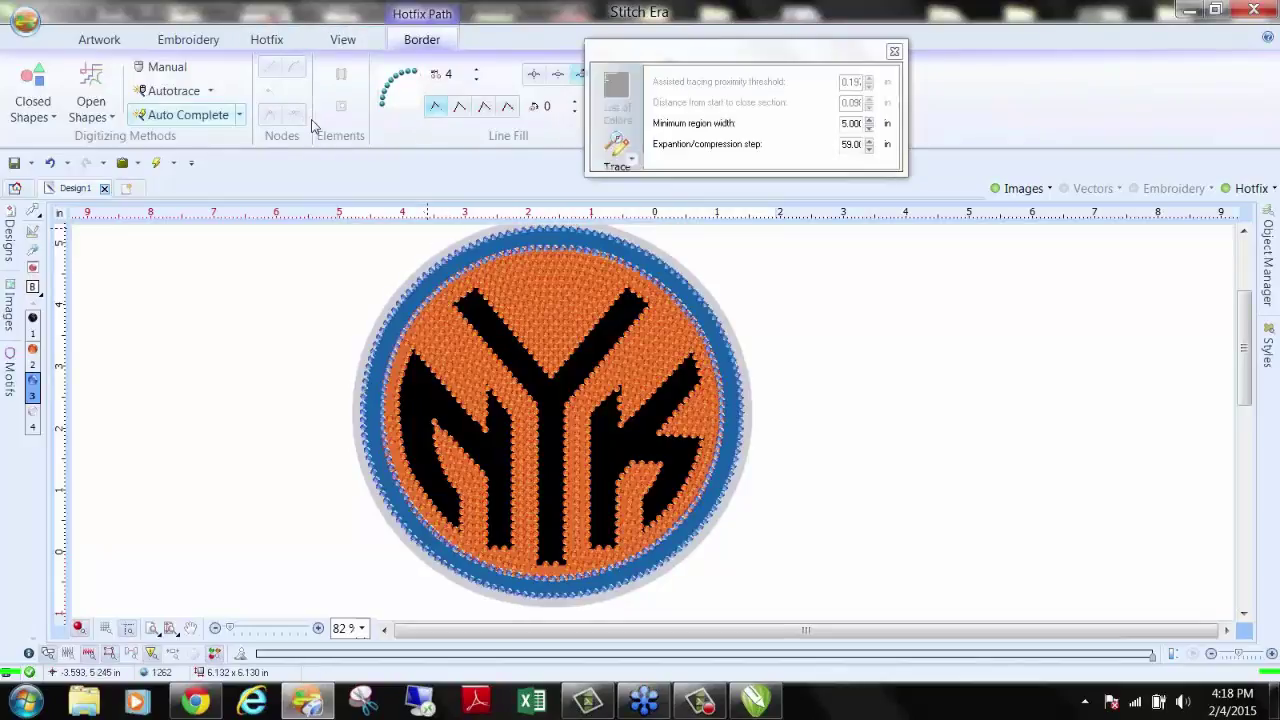
# Step: Remove the outer Sapphire outline from the blue ring, then undo the outline path work
pyautogui.click(33, 212)
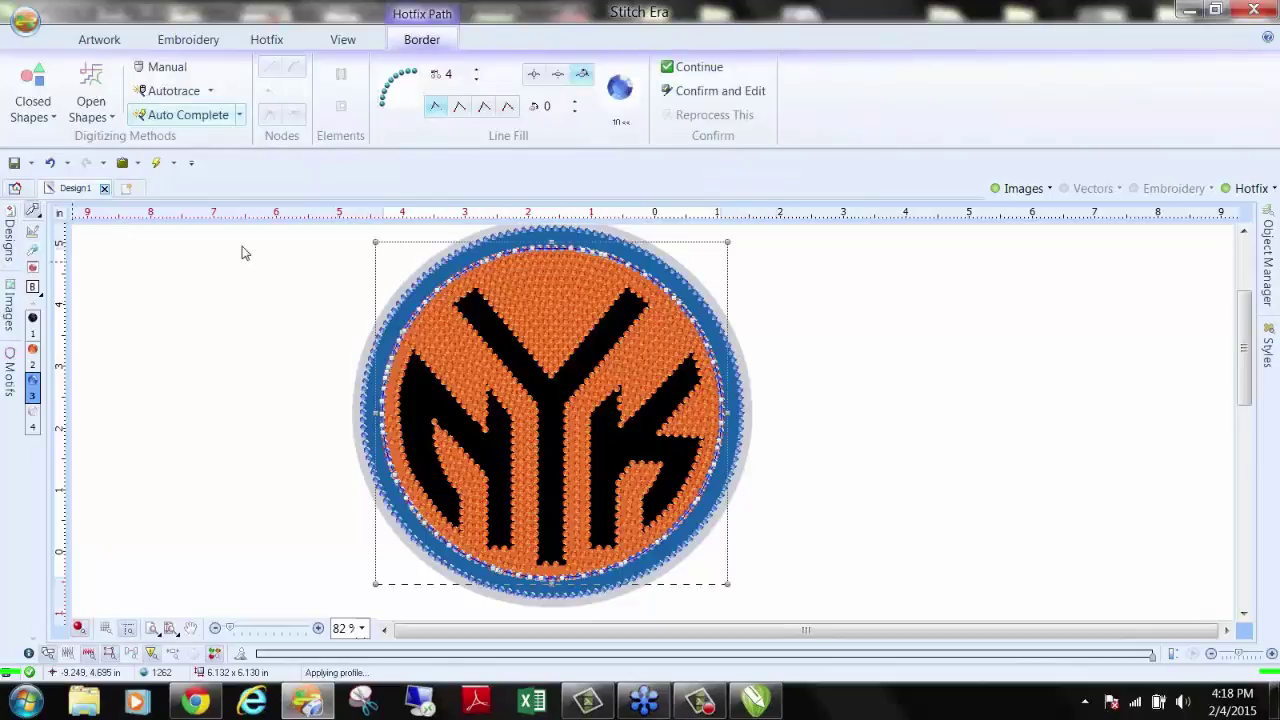
pyautogui.scroll(5, 452, 274)
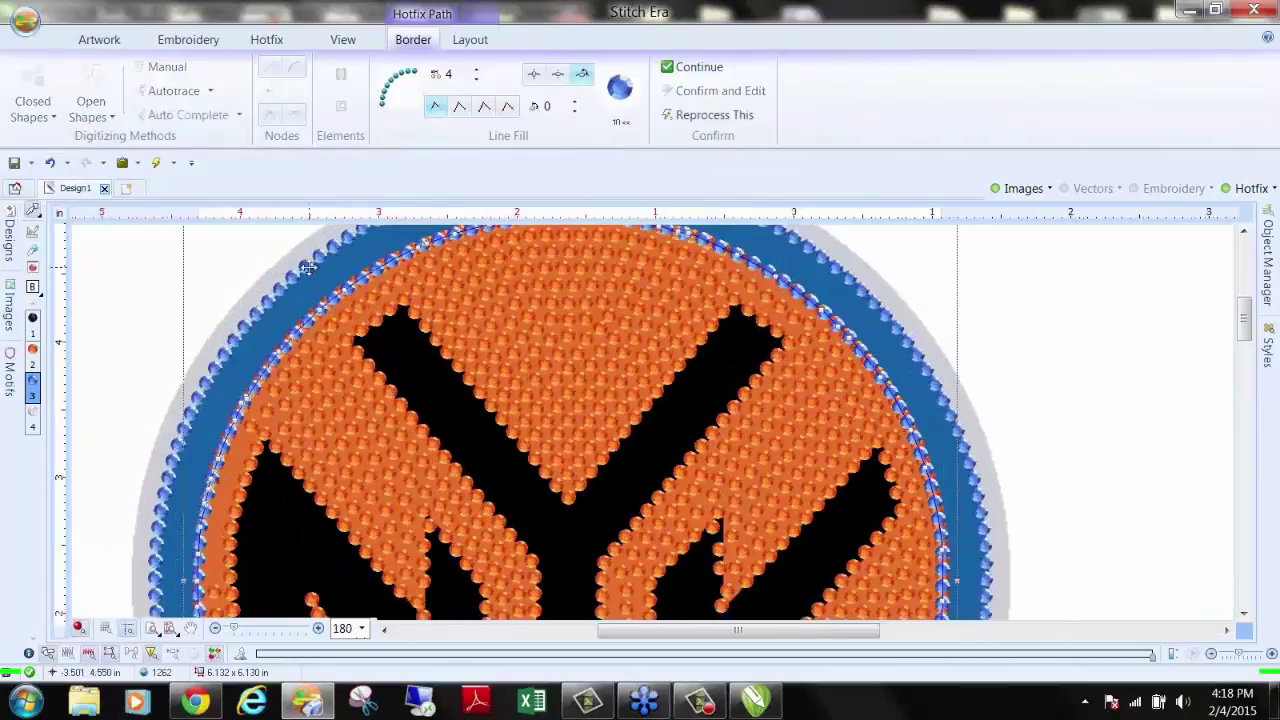
pyautogui.press('Escape')
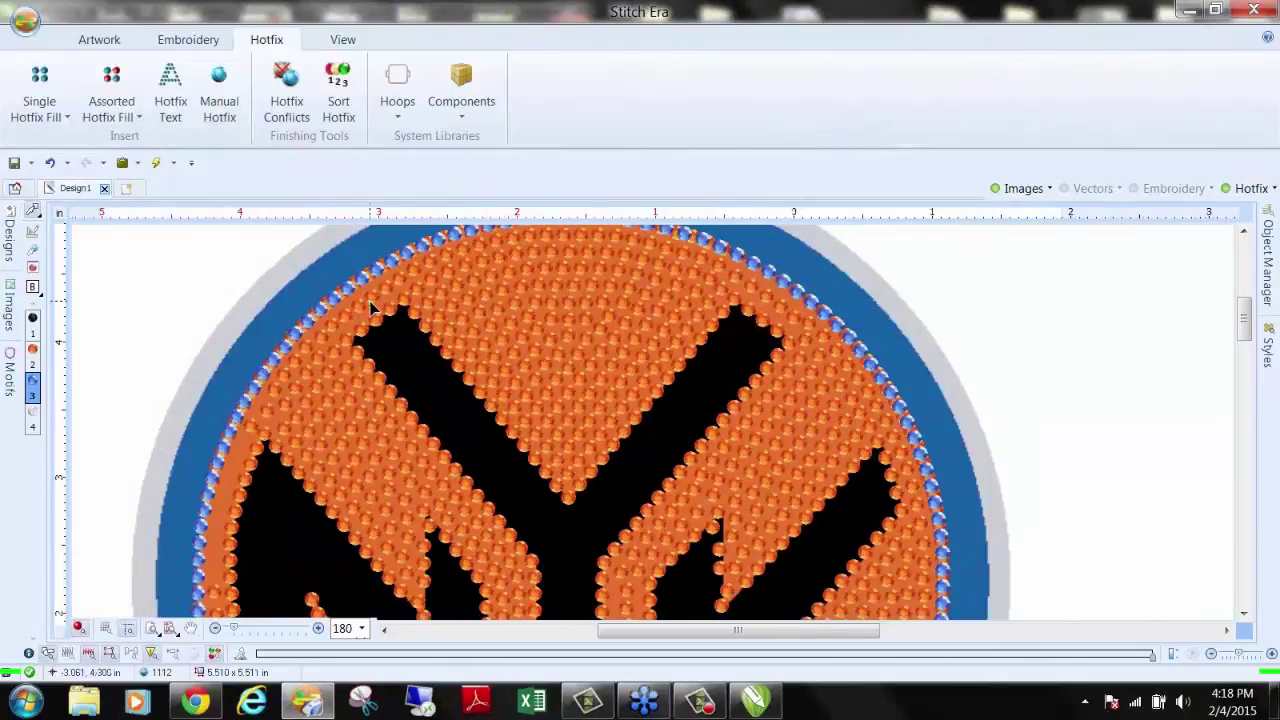
pyautogui.scroll(-2, 367, 311)
pyautogui.scroll(-2, 257, 346)
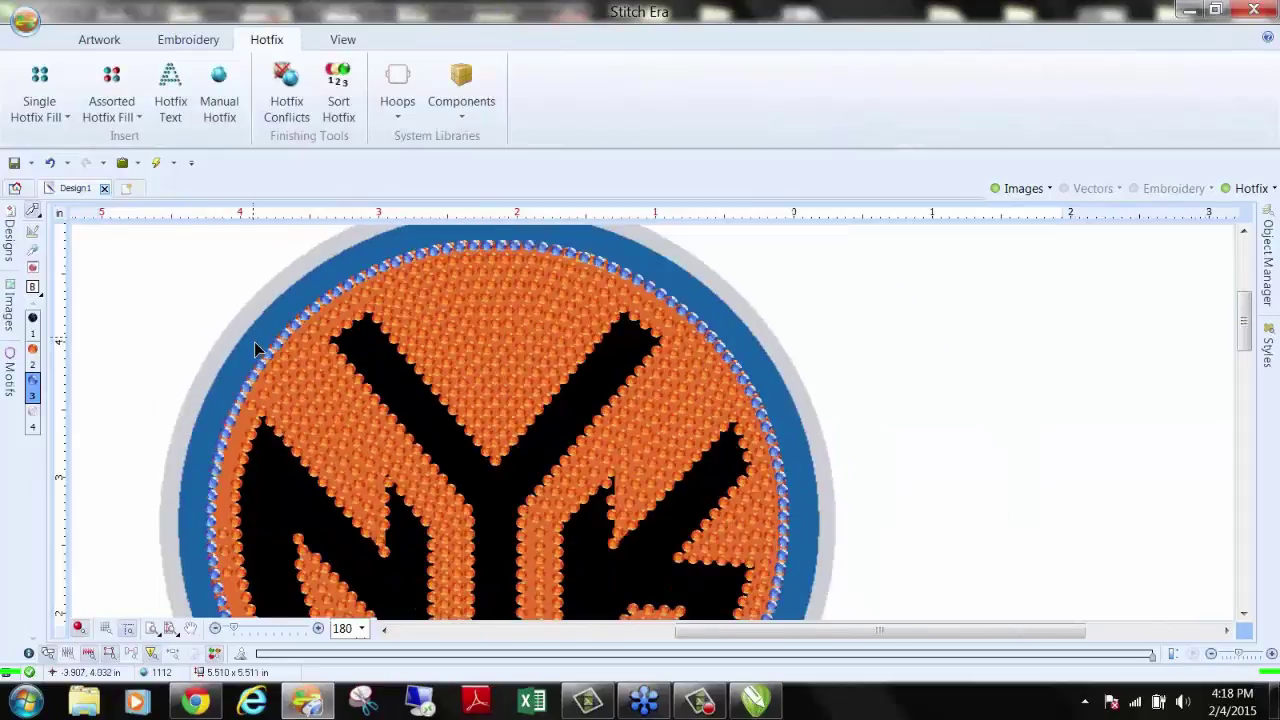
pyautogui.hotkey('ctrl', 'z')
pyautogui.click(313, 300)
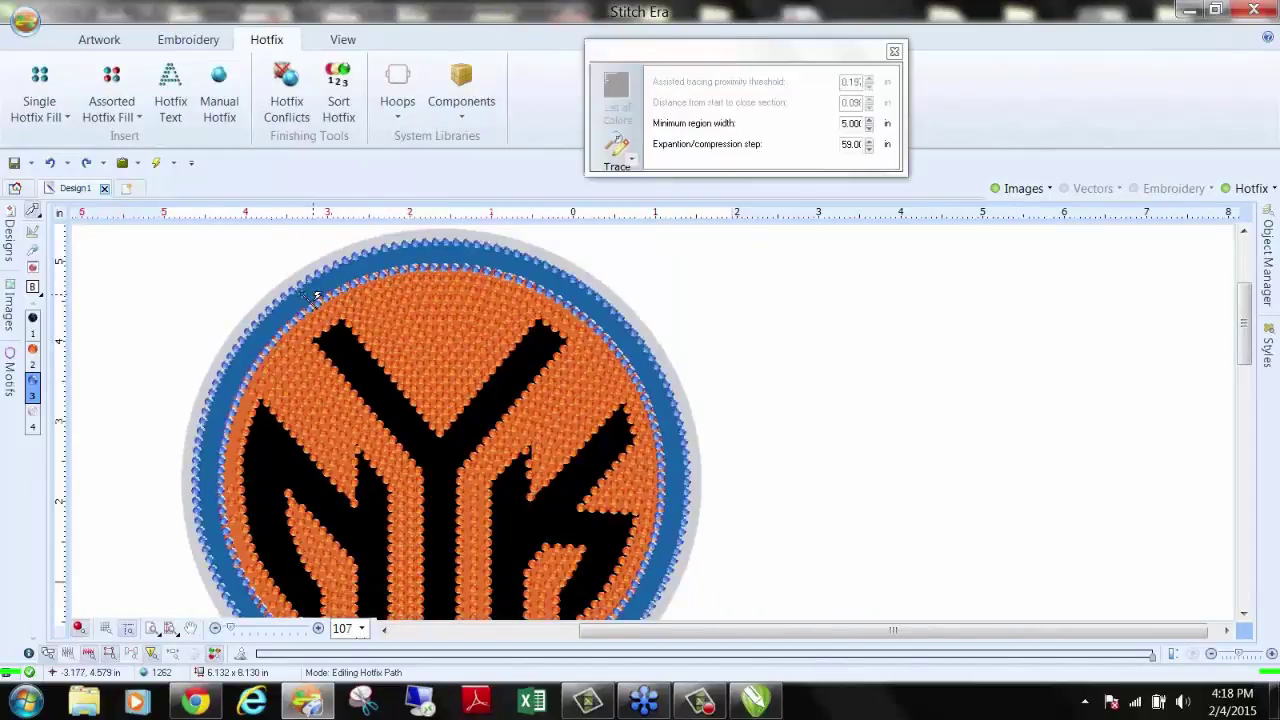
# Step: Fill the blue ring with 2.8 mm Sapphire rhinestones using a single hotfix area fill with Auto Complete tracing
pyautogui.click(210, 45)
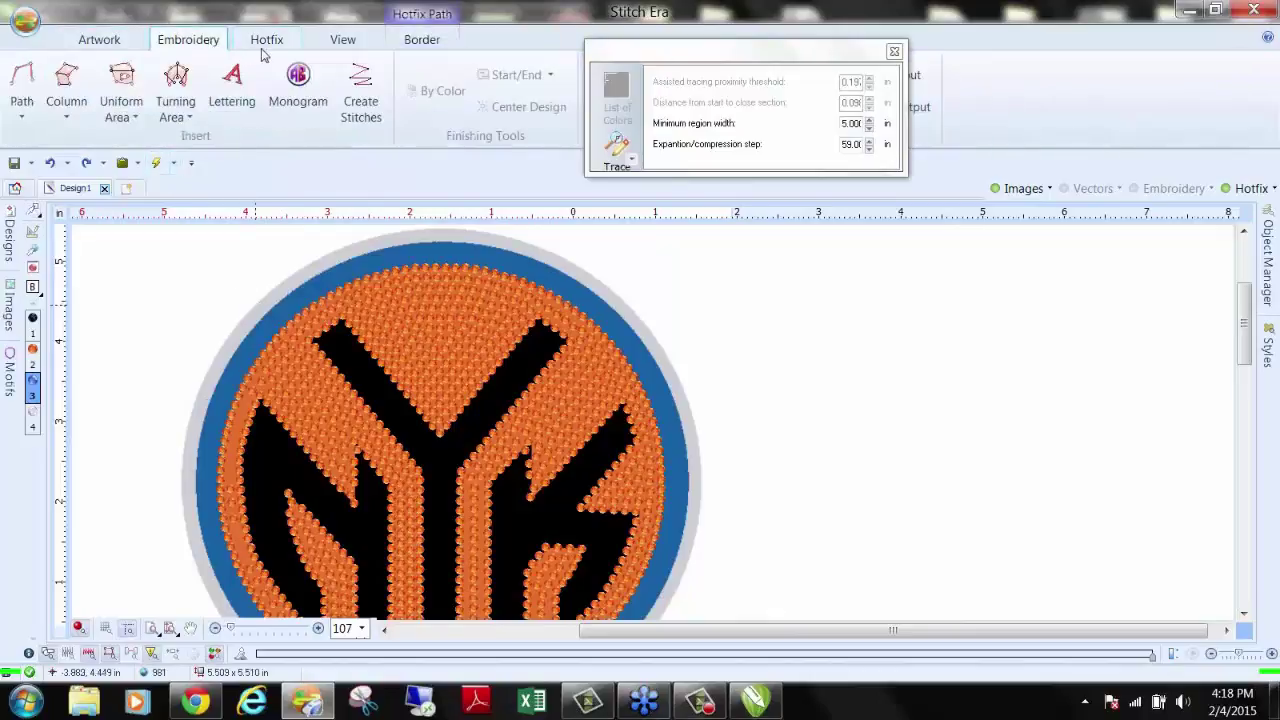
pyautogui.click(266, 45)
pyautogui.click(42, 108)
pyautogui.click(73, 203)
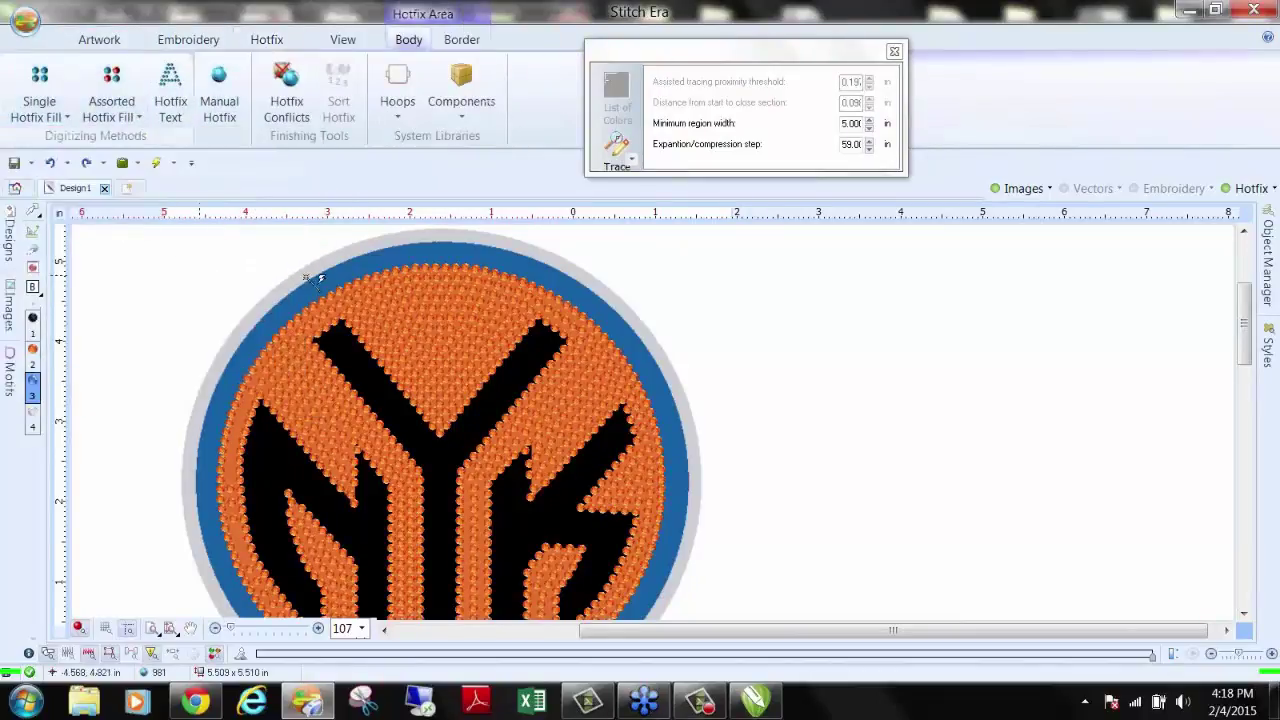
pyautogui.click(471, 299)
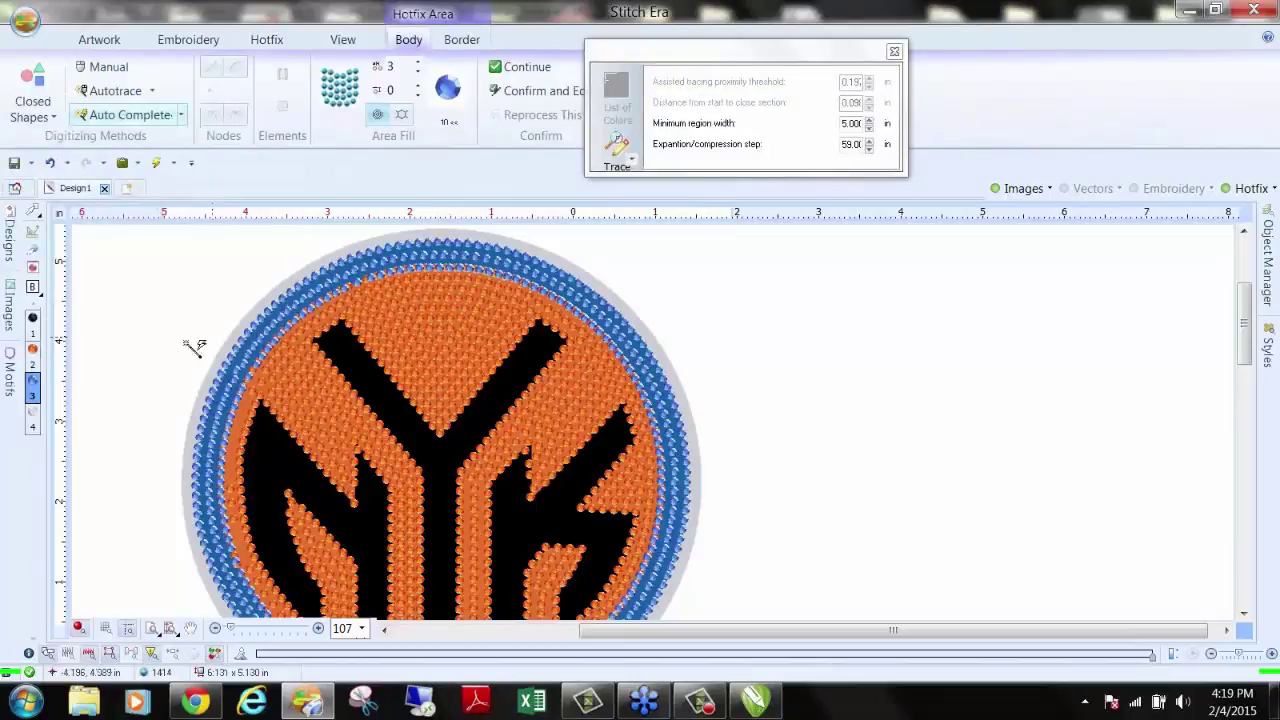
# Step: Set the blue ring fill's bead spacing to 4 points with the background image hidden, then show the image again
pyautogui.click(33, 212)
pyautogui.click(255, 343)
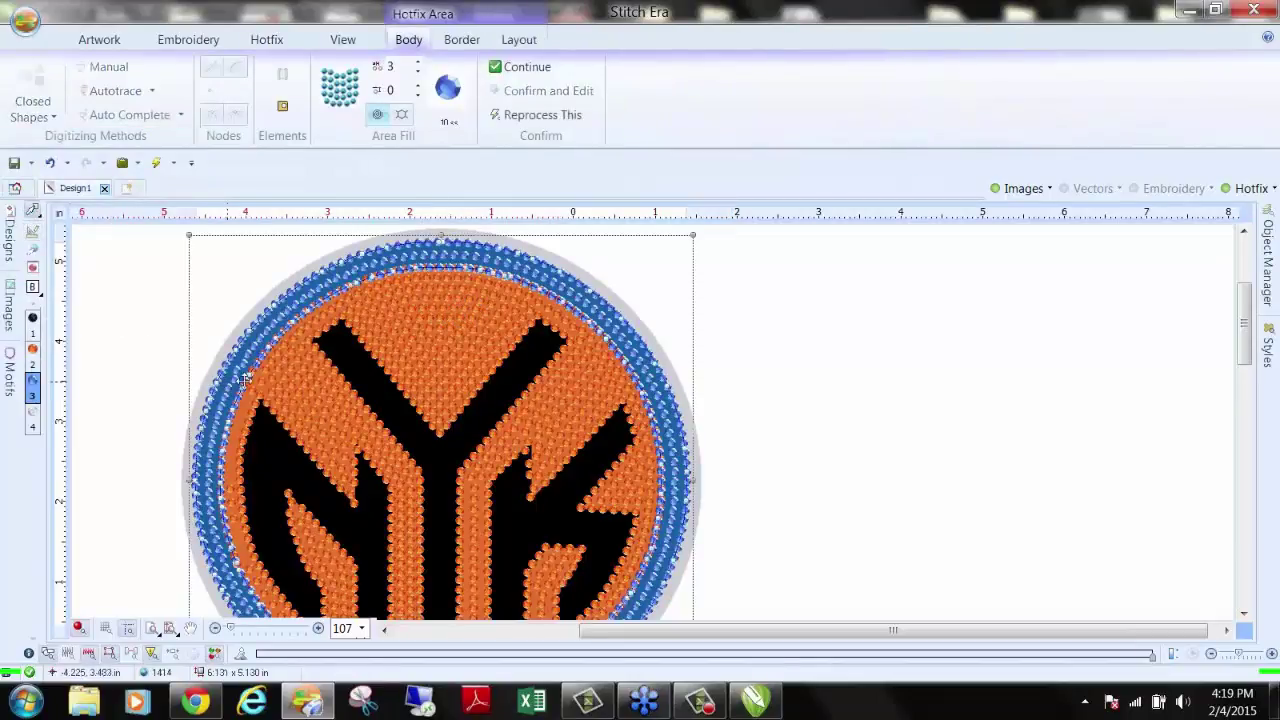
pyautogui.click(1005, 190)
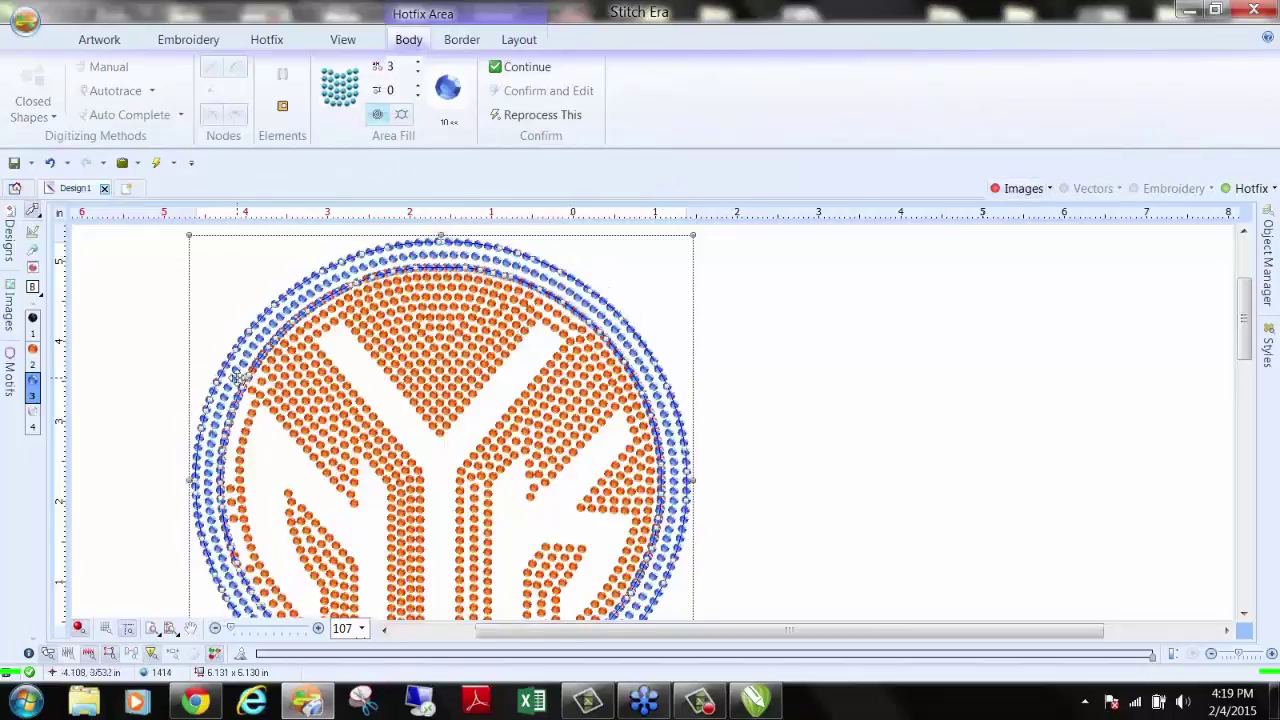
pyautogui.scroll(1, 240, 378)
pyautogui.scroll(2, 240, 378)
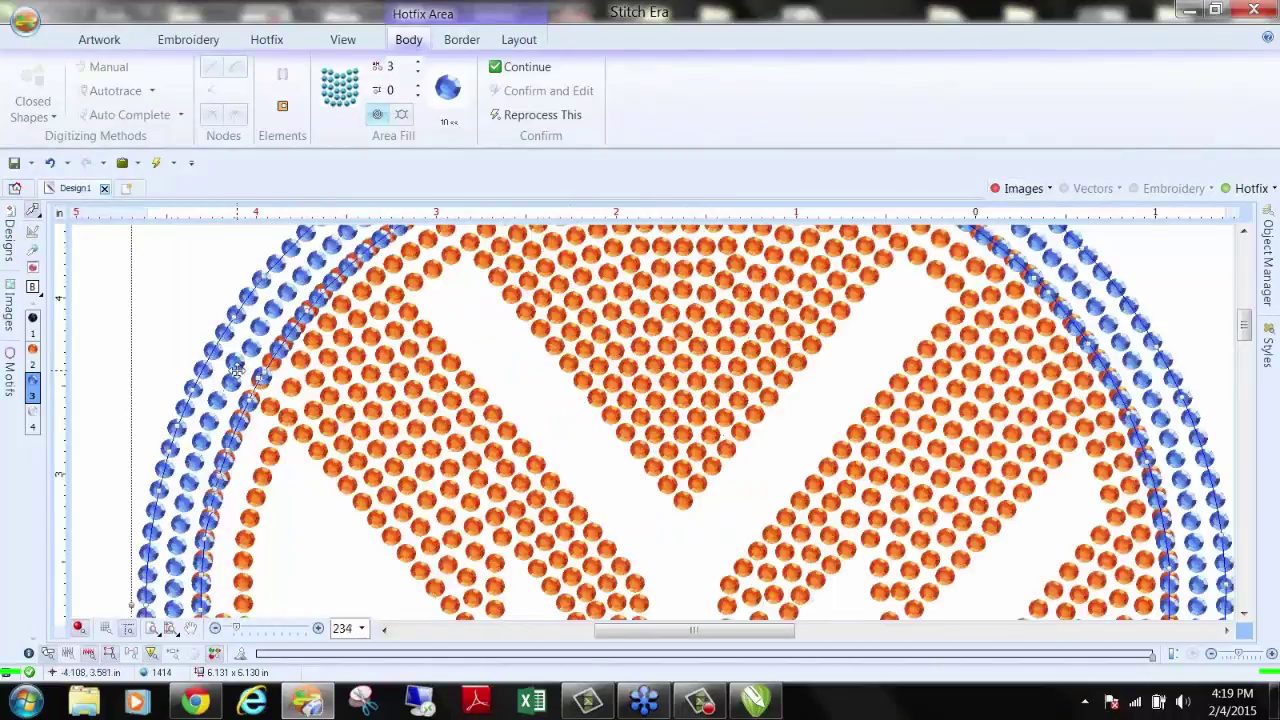
pyautogui.click(418, 61)
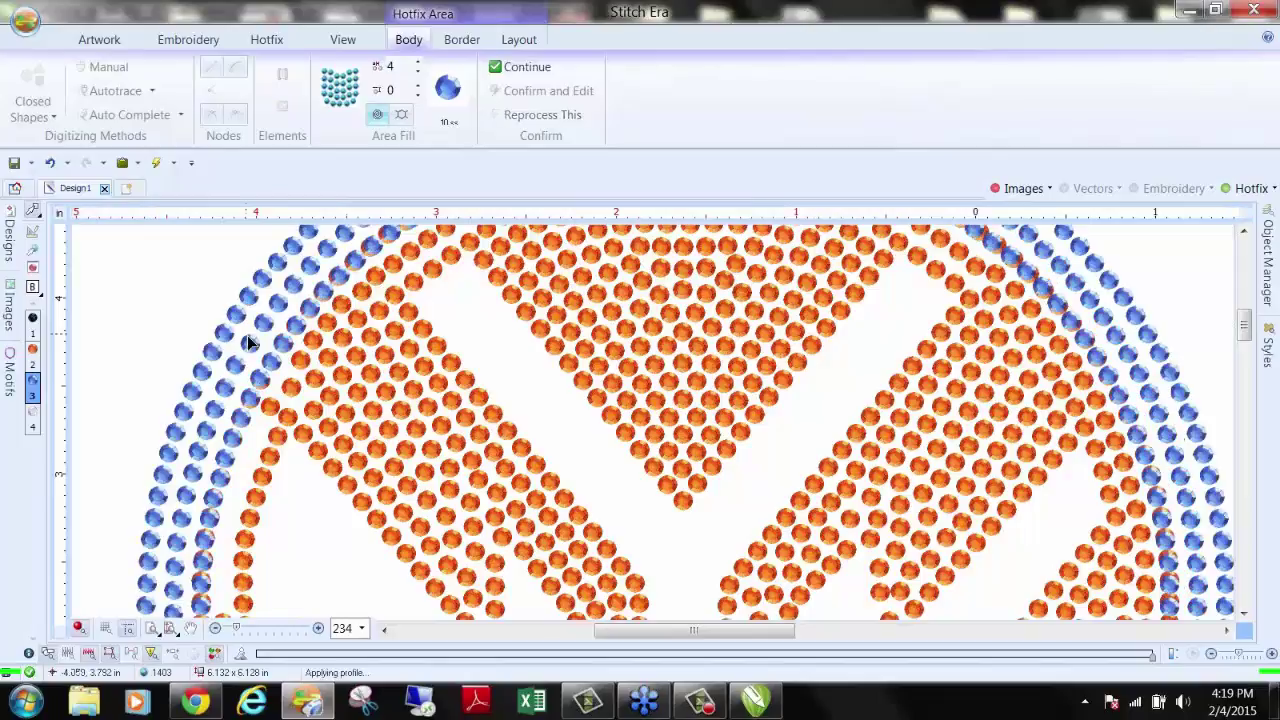
pyautogui.press('Return')
pyautogui.scroll(-3, 260, 323)
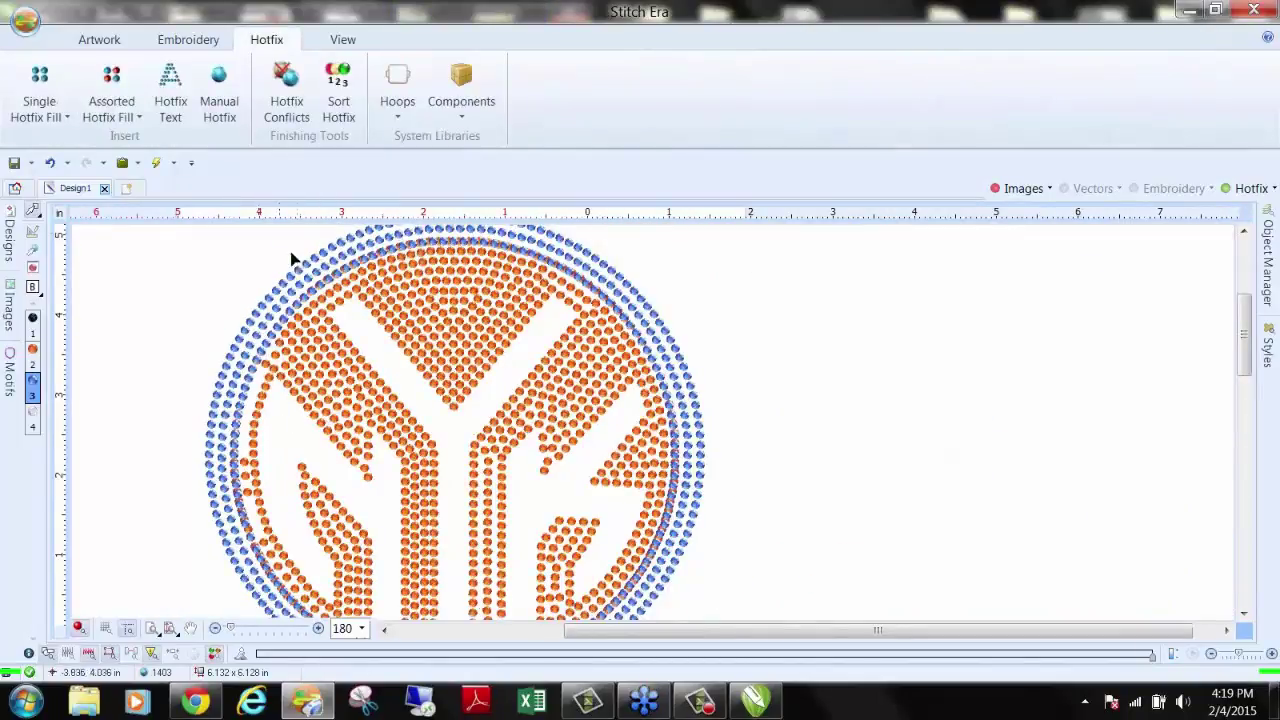
pyautogui.click(1018, 188)
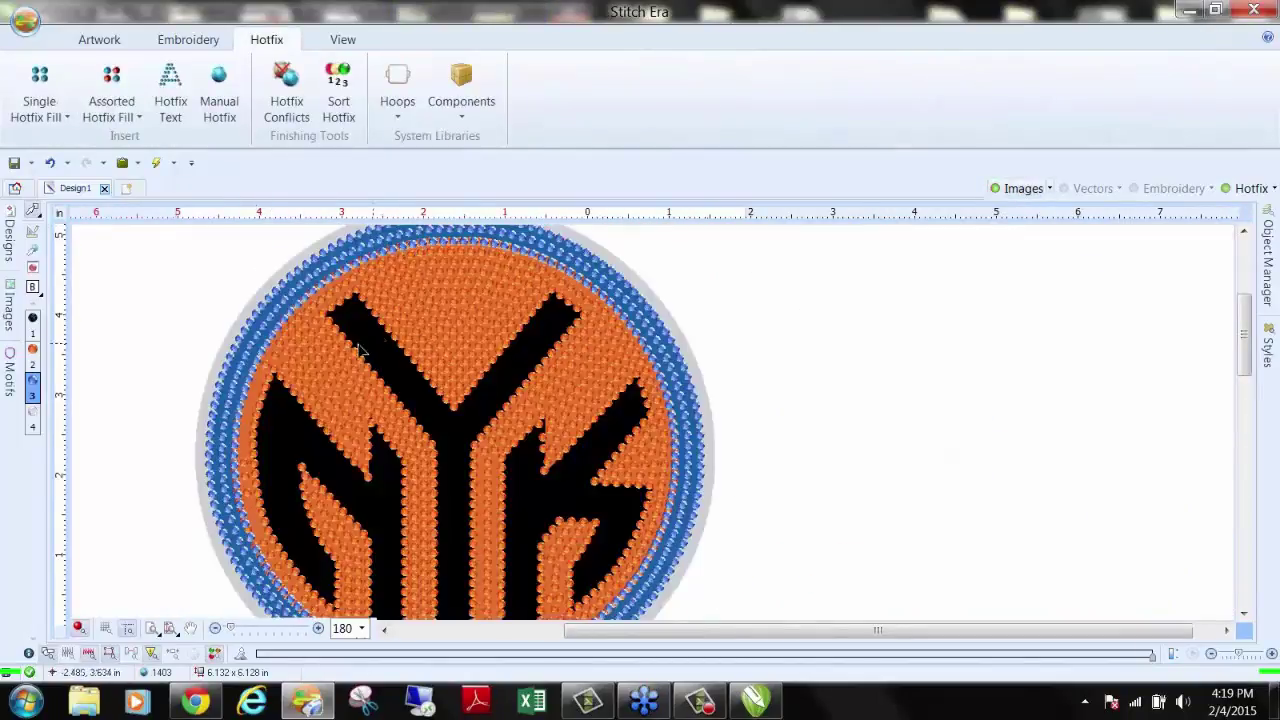
# Step: Fill the gray outer ring with 16 ss Clear-Crystal rhinestones using a single hotfix area fill with Auto Complete tracing
pyautogui.click(33, 420)
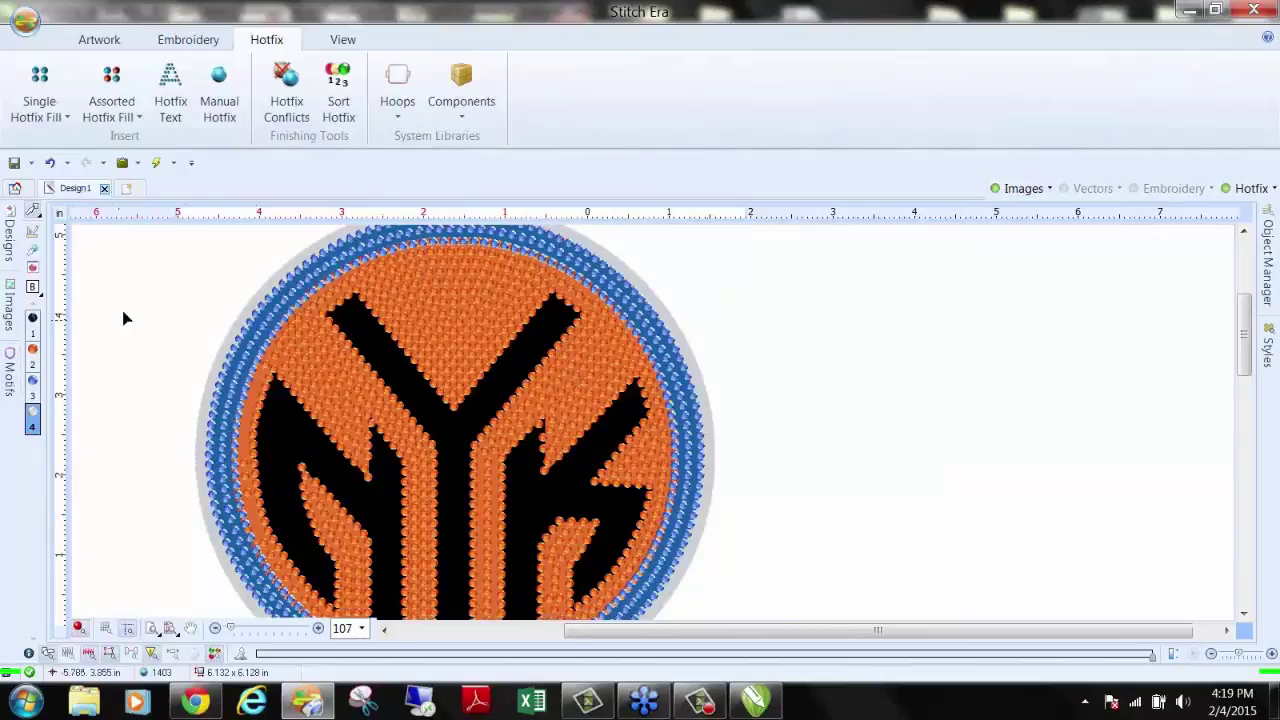
pyautogui.click(42, 84)
pyautogui.click(70, 196)
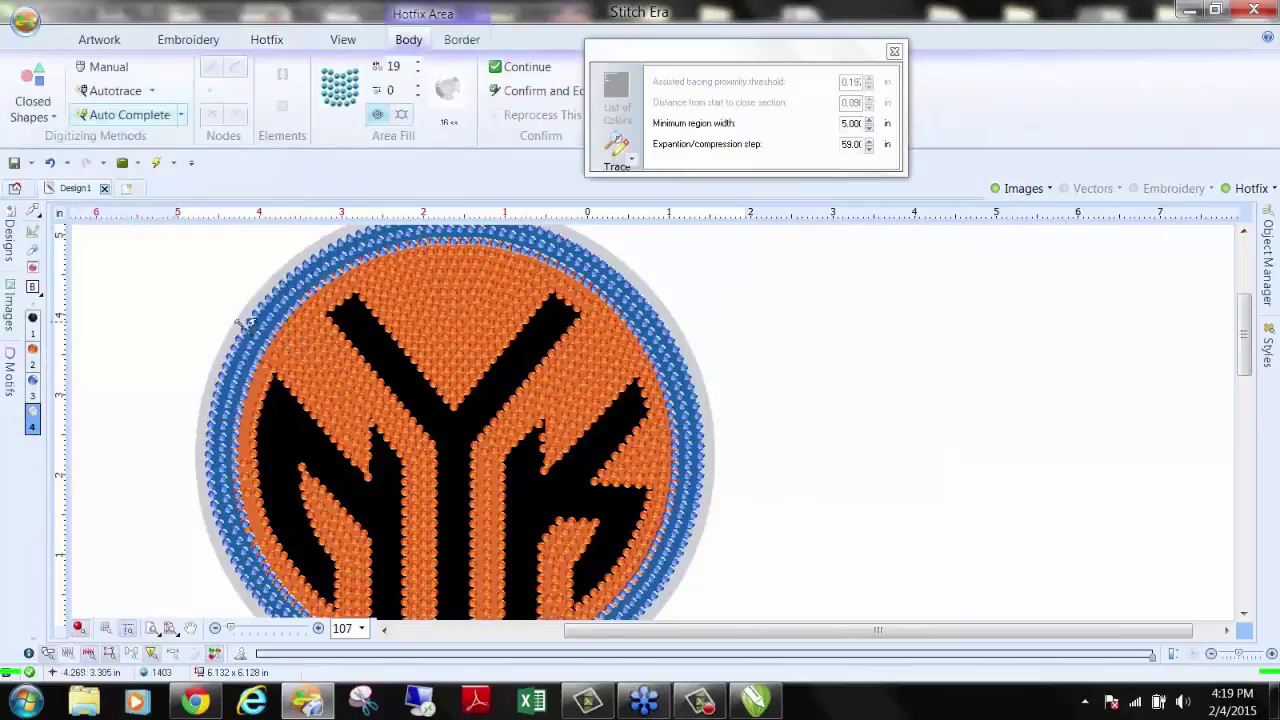
pyautogui.click(287, 346)
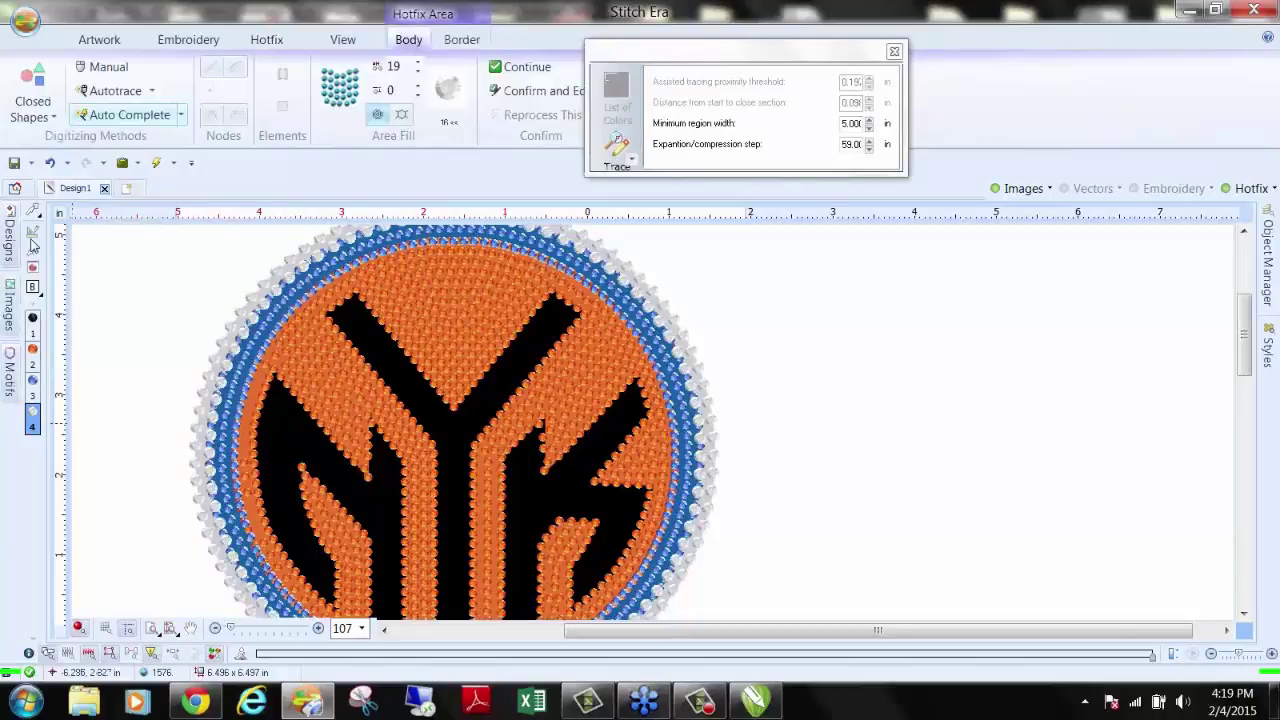
pyautogui.click(33, 210)
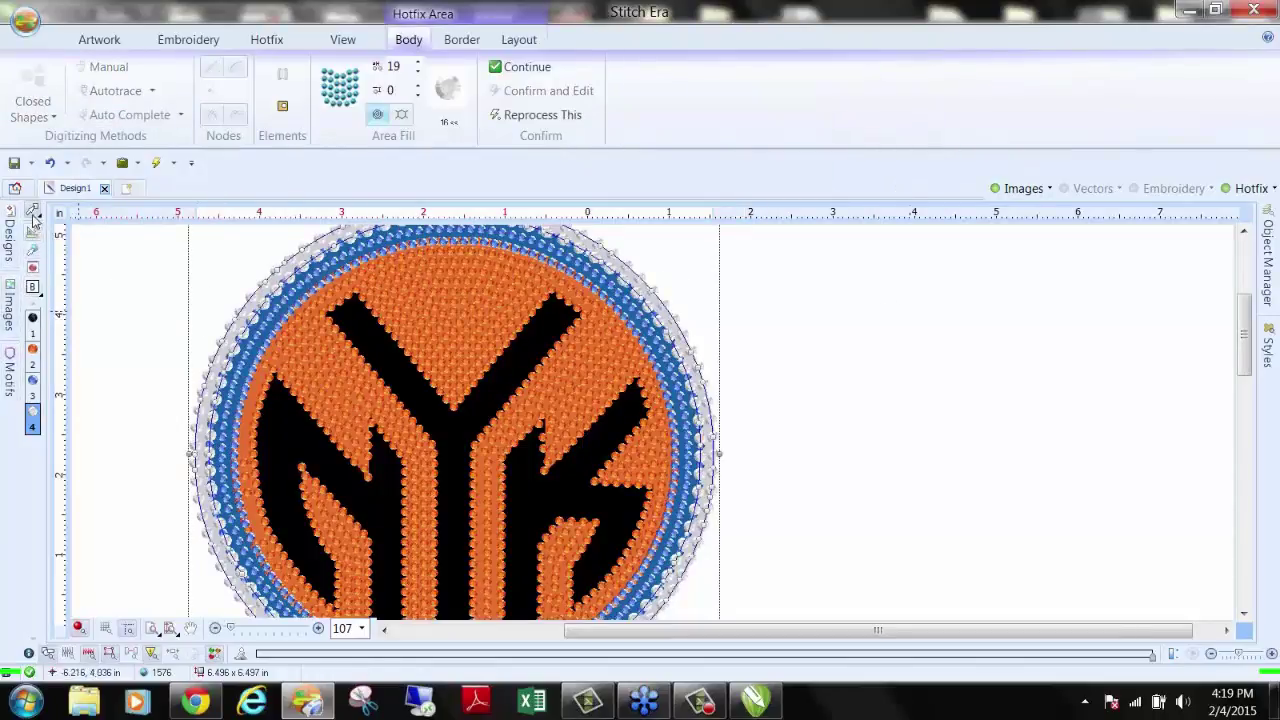
pyautogui.click(94, 293)
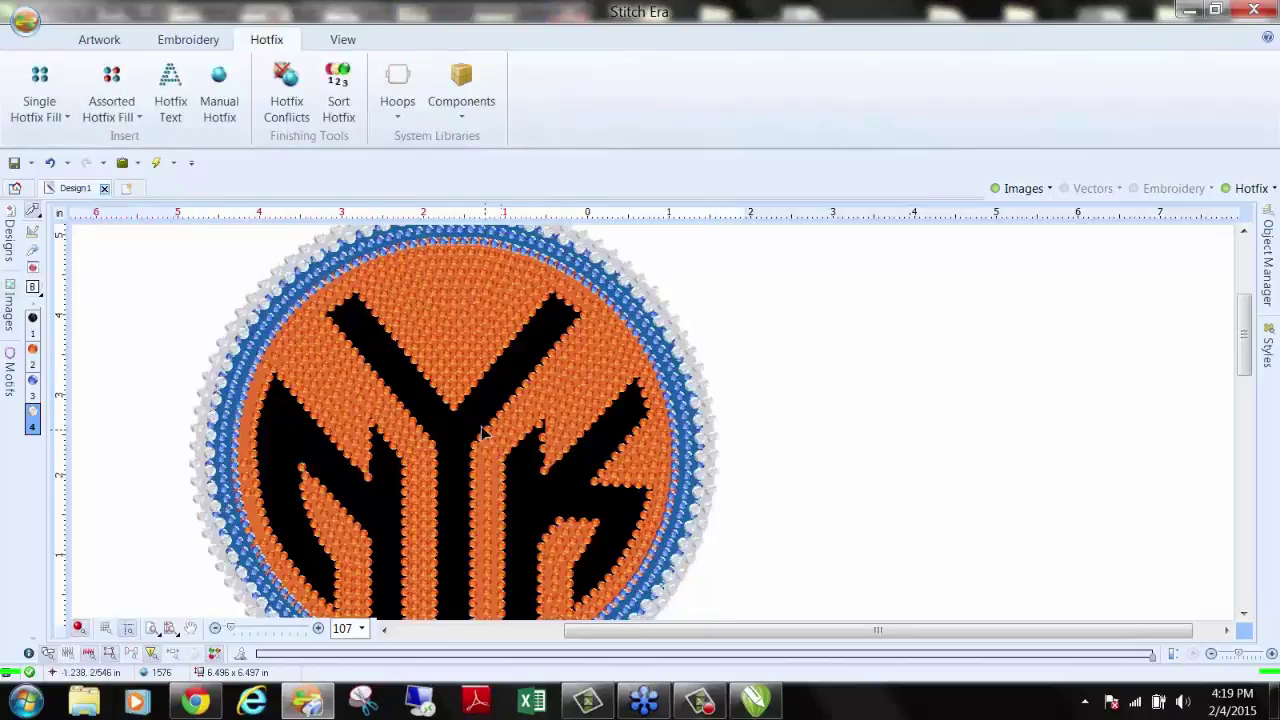
# Step: Fill the black N, Y and K letters with 2.0 mm black rhinestuds using single hotfix area fills
pyautogui.click(32, 325)
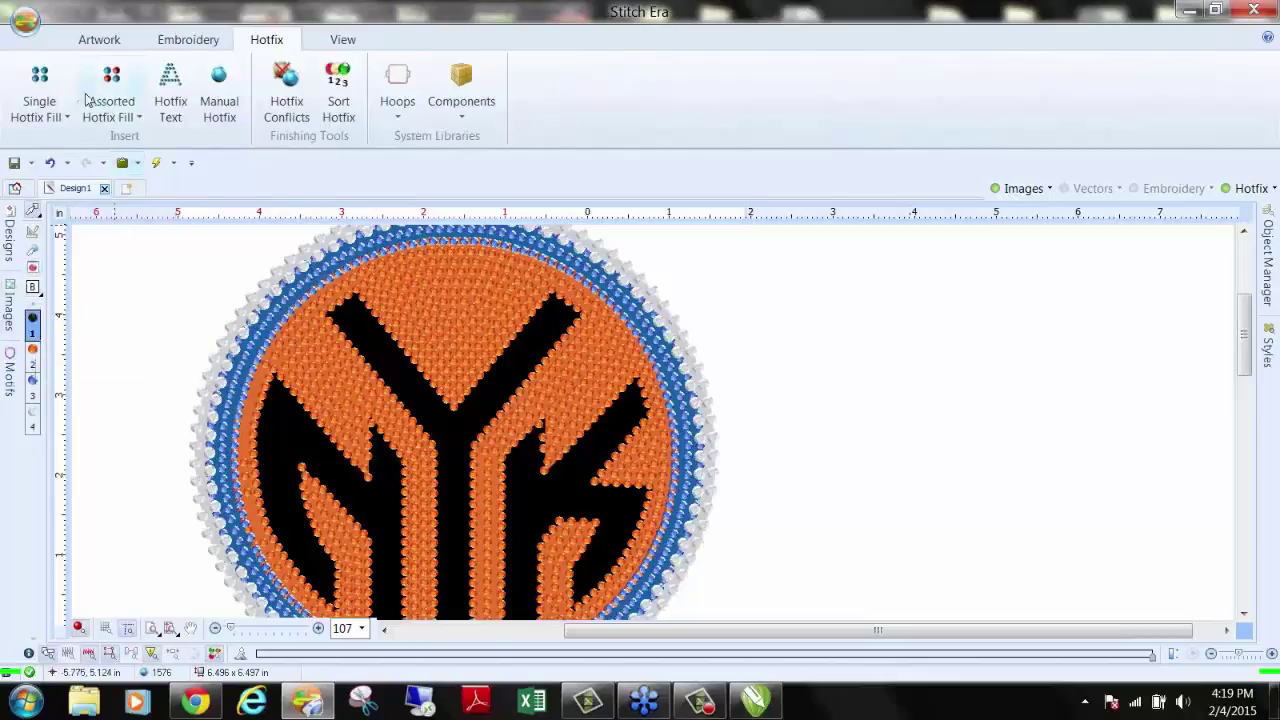
pyautogui.click(40, 110)
pyautogui.click(120, 200)
pyautogui.click(452, 420)
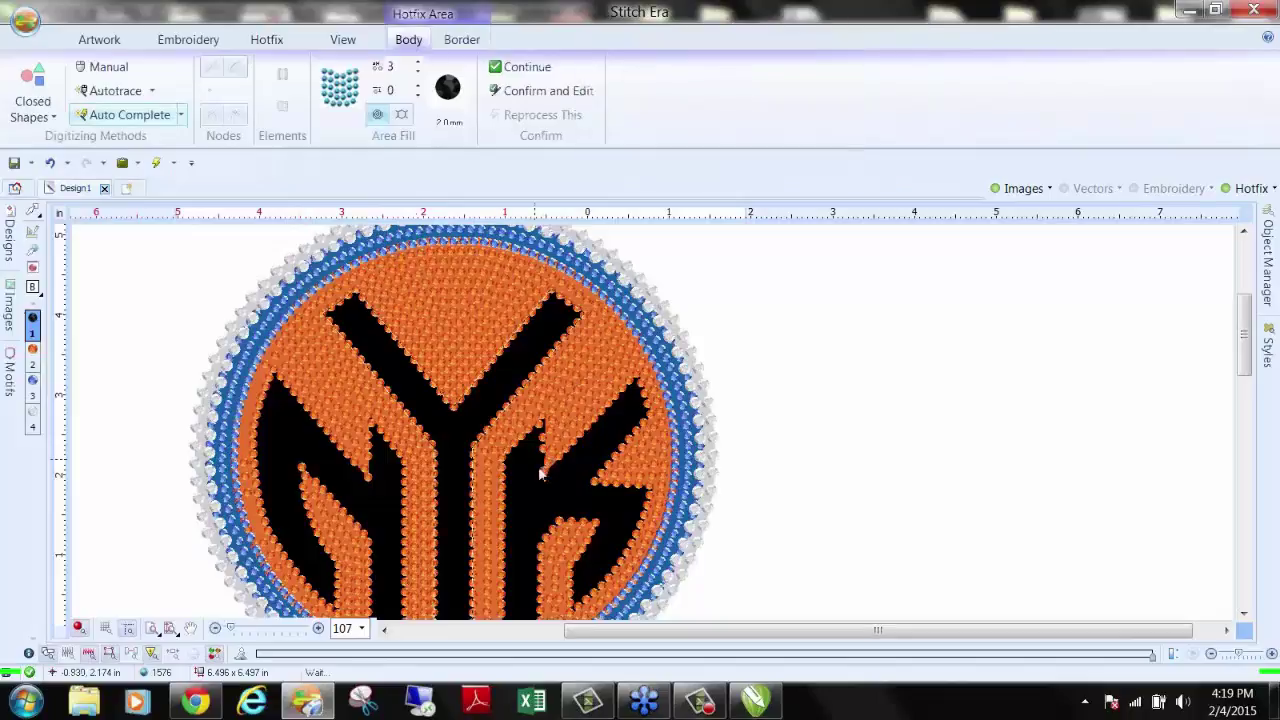
pyautogui.click(560, 497)
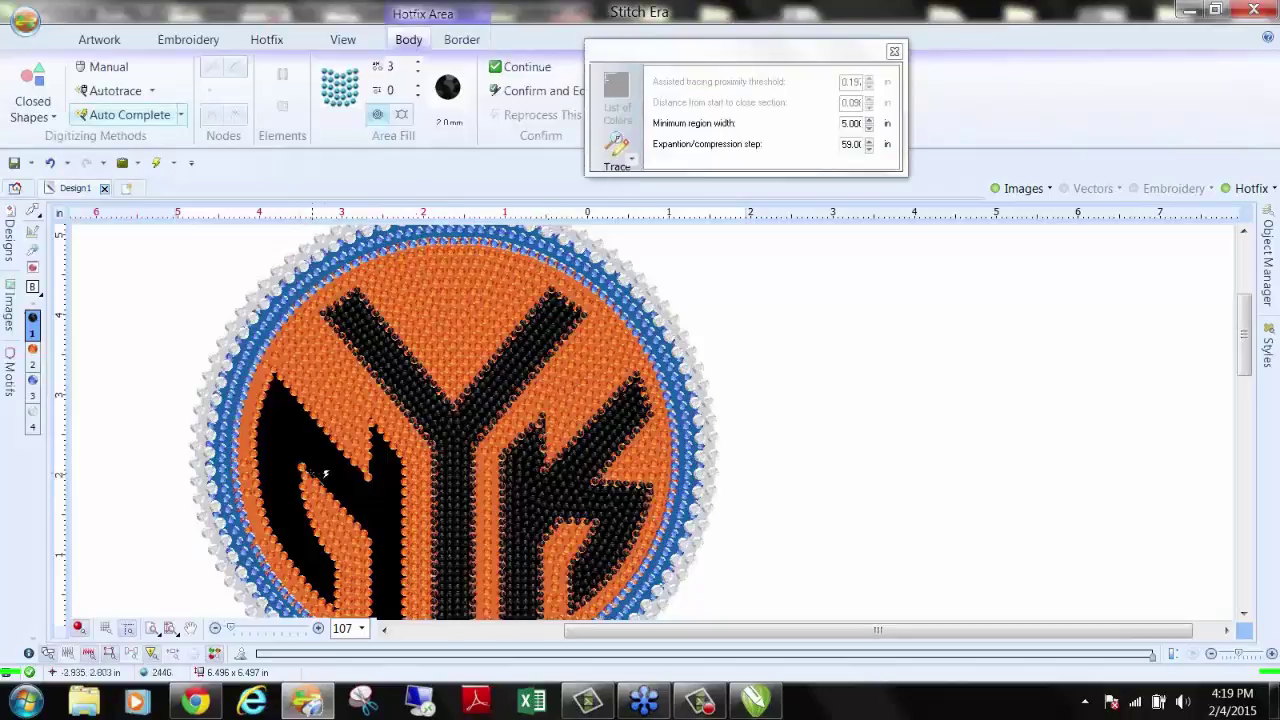
pyautogui.click(362, 440)
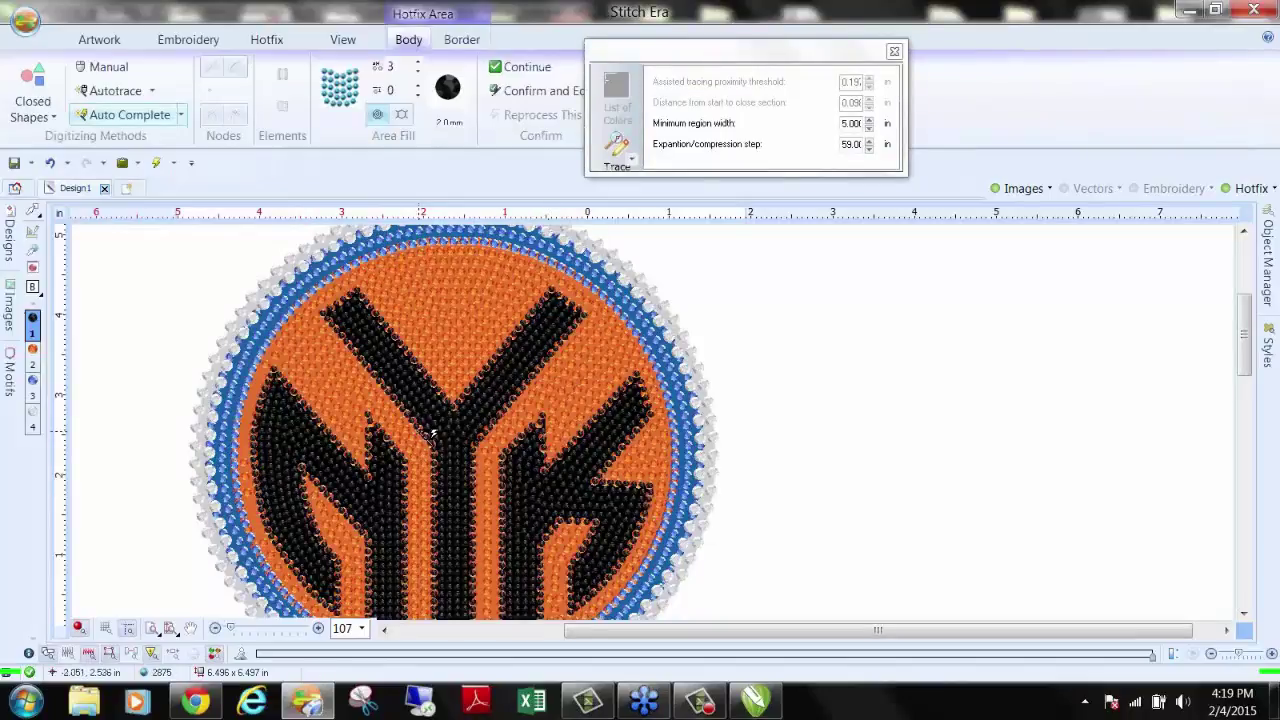
# Step: Hide the background image and undo the black letter fills
pyautogui.click(32, 211)
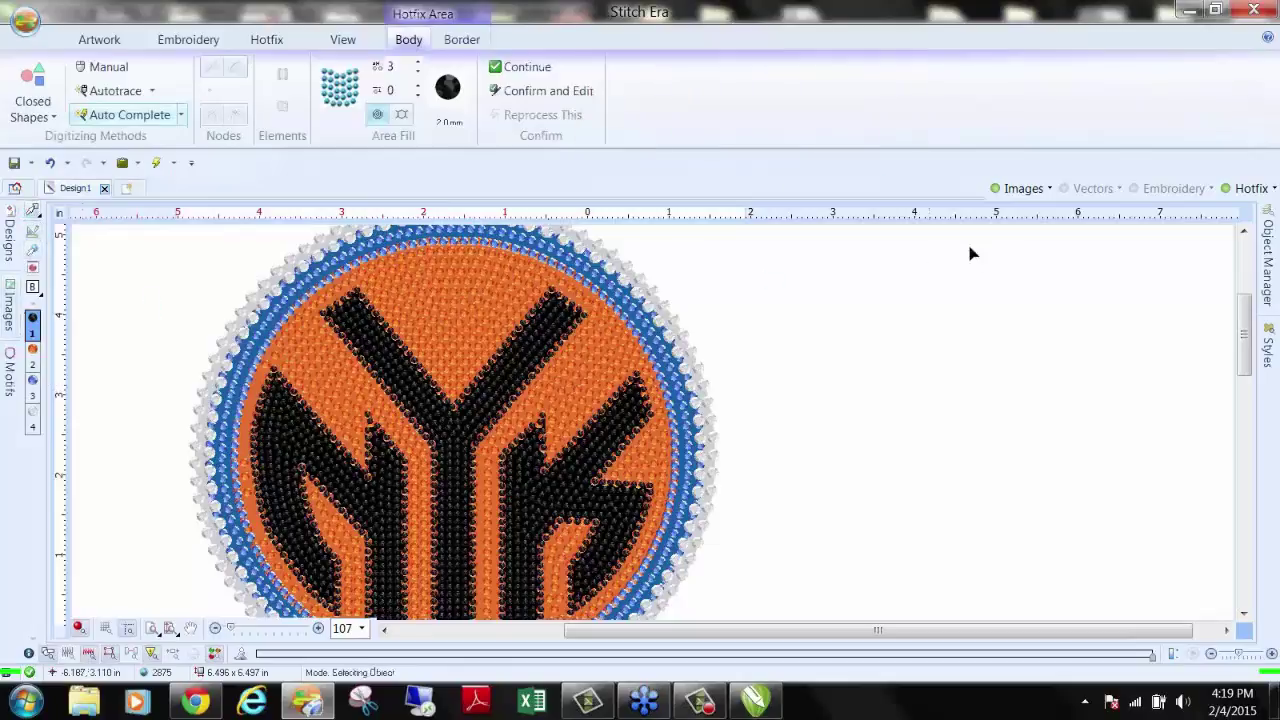
pyautogui.click(1030, 197)
pyautogui.click(776, 349)
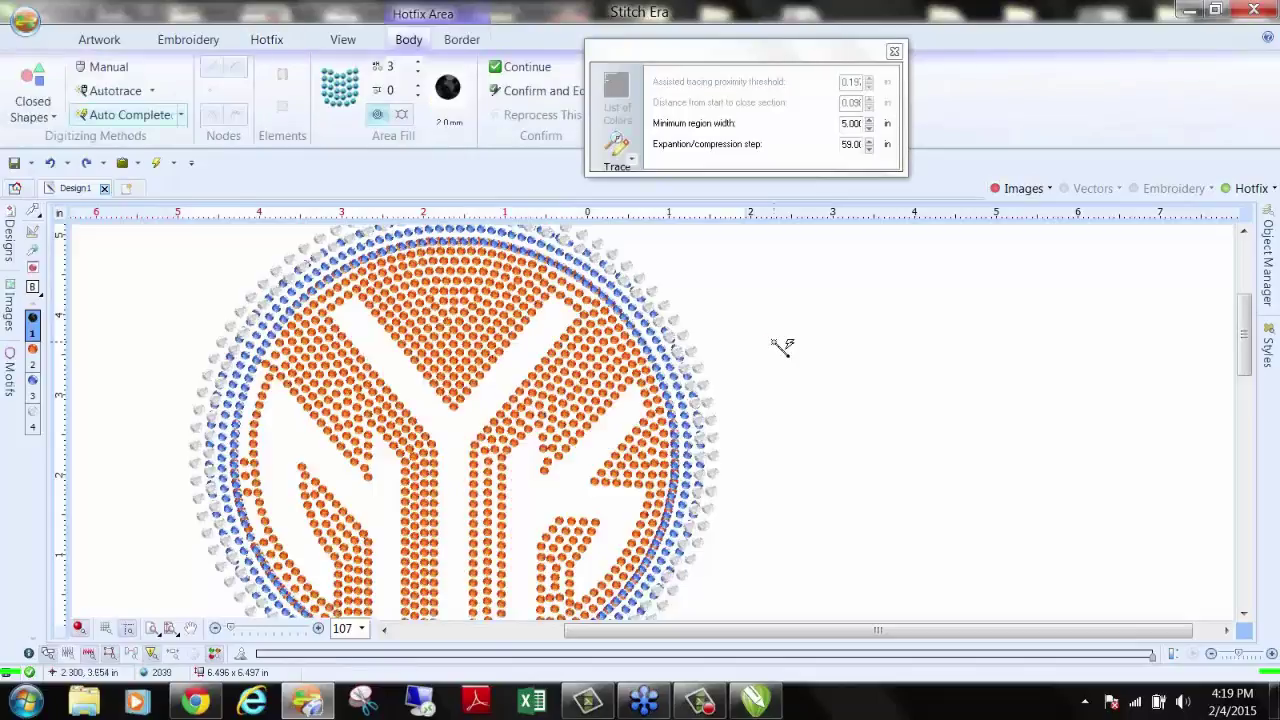
pyautogui.click(32, 211)
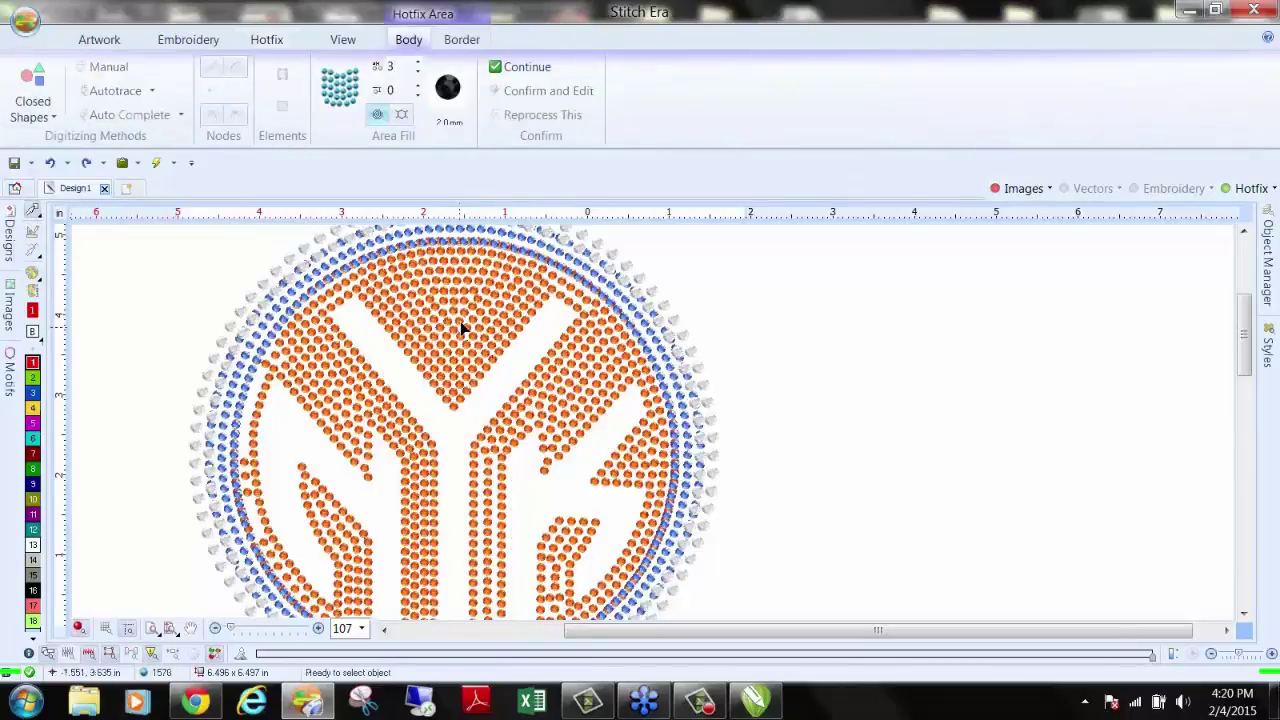
# Step: Try a bead spacing of 6 points on the orange area fill and settle on 5 points
pyautogui.click(427, 287)
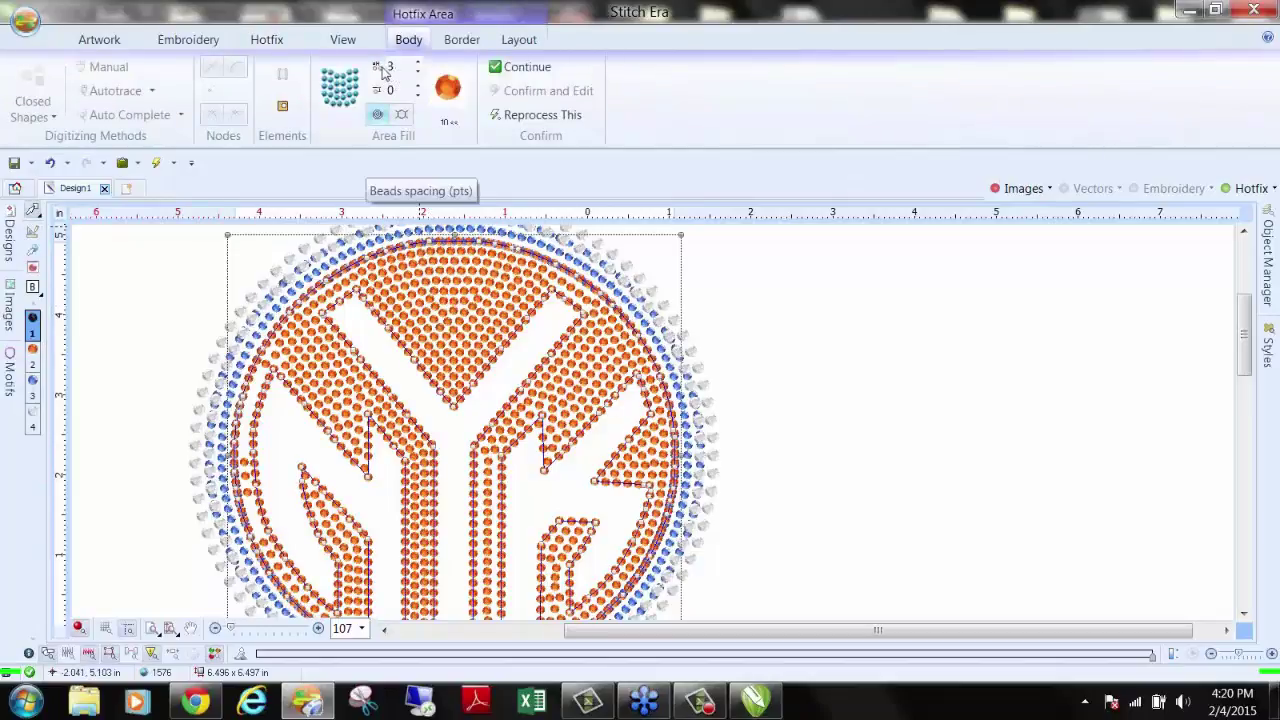
pyautogui.doubleClick(399, 67)
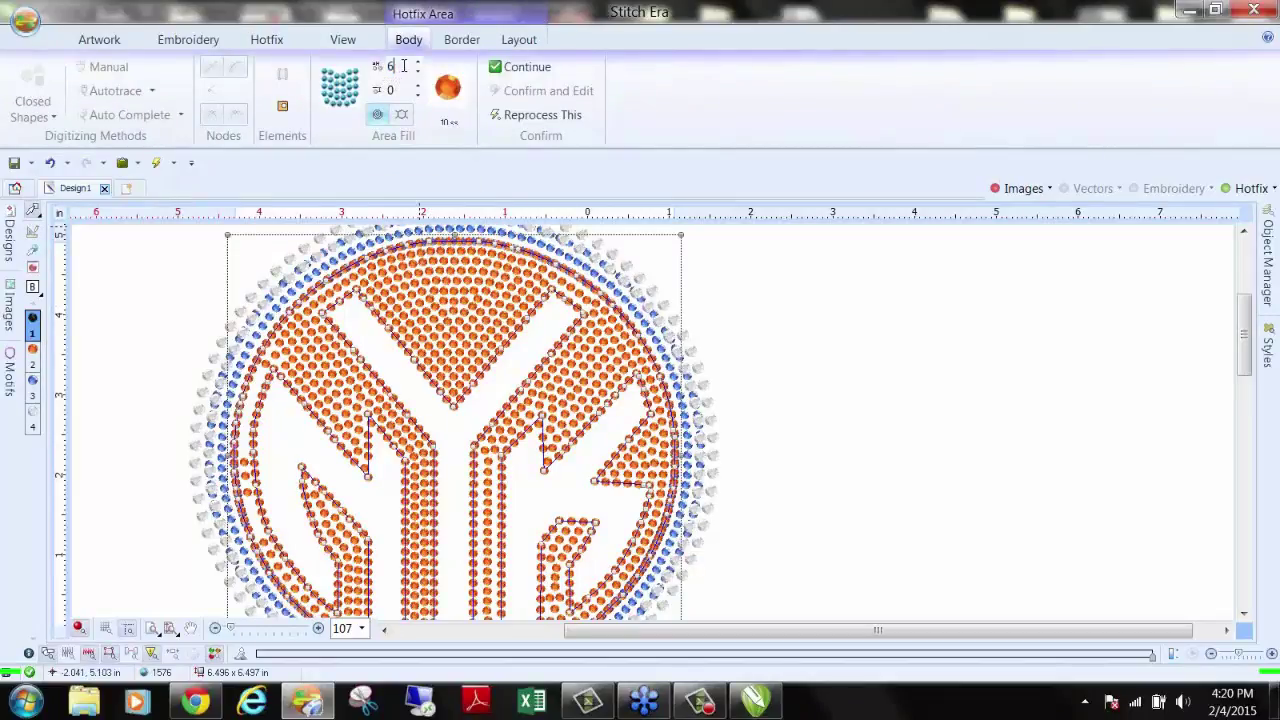
pyautogui.press('Return')
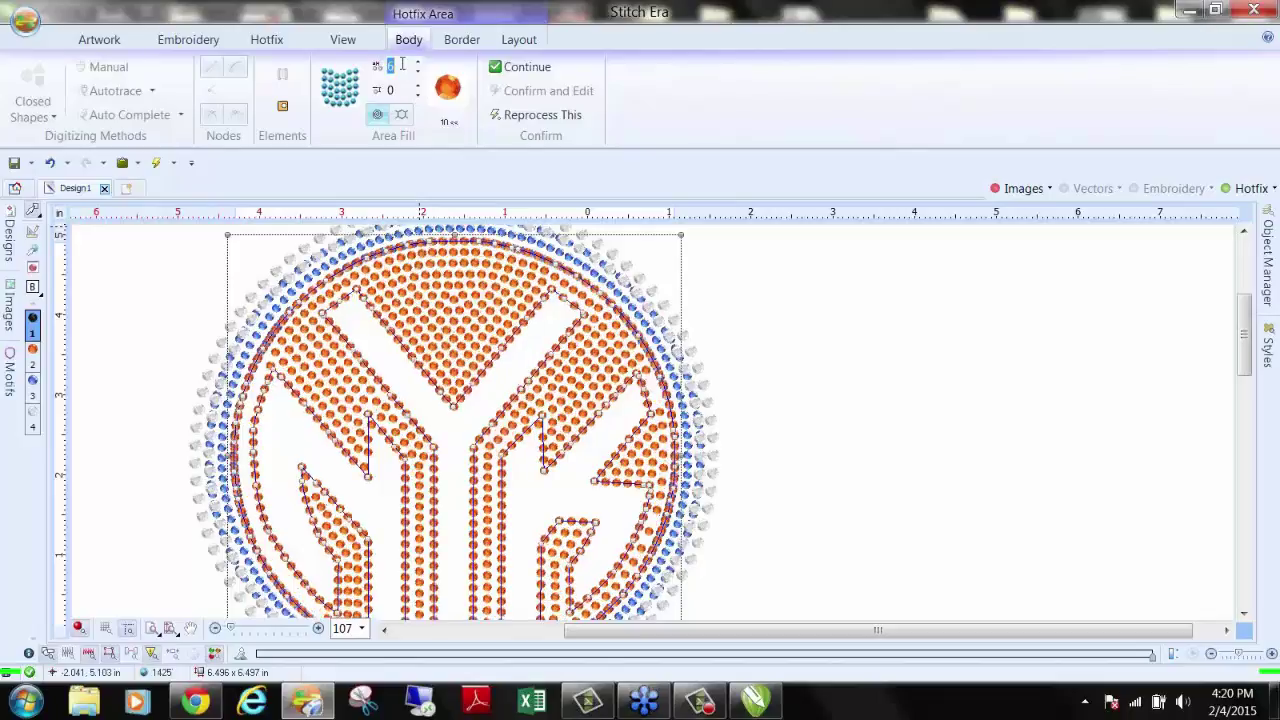
pyautogui.press('Return')
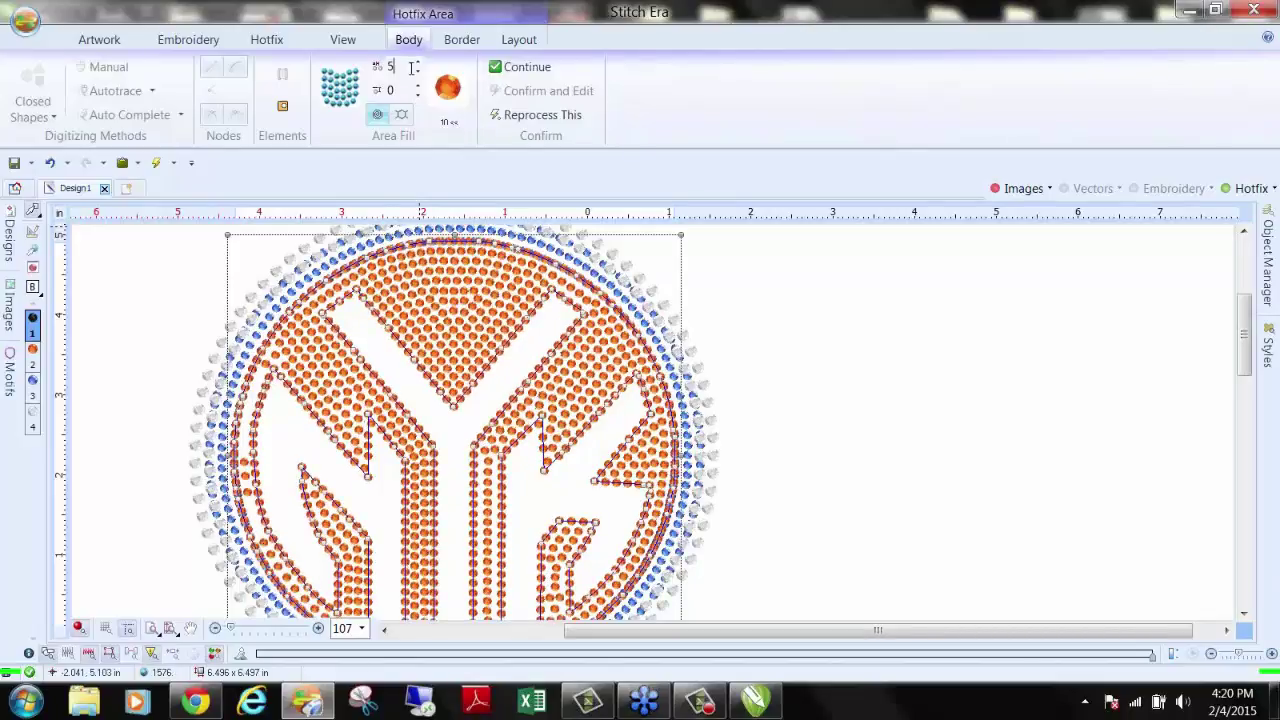
pyautogui.write('5')
pyautogui.press('Return')
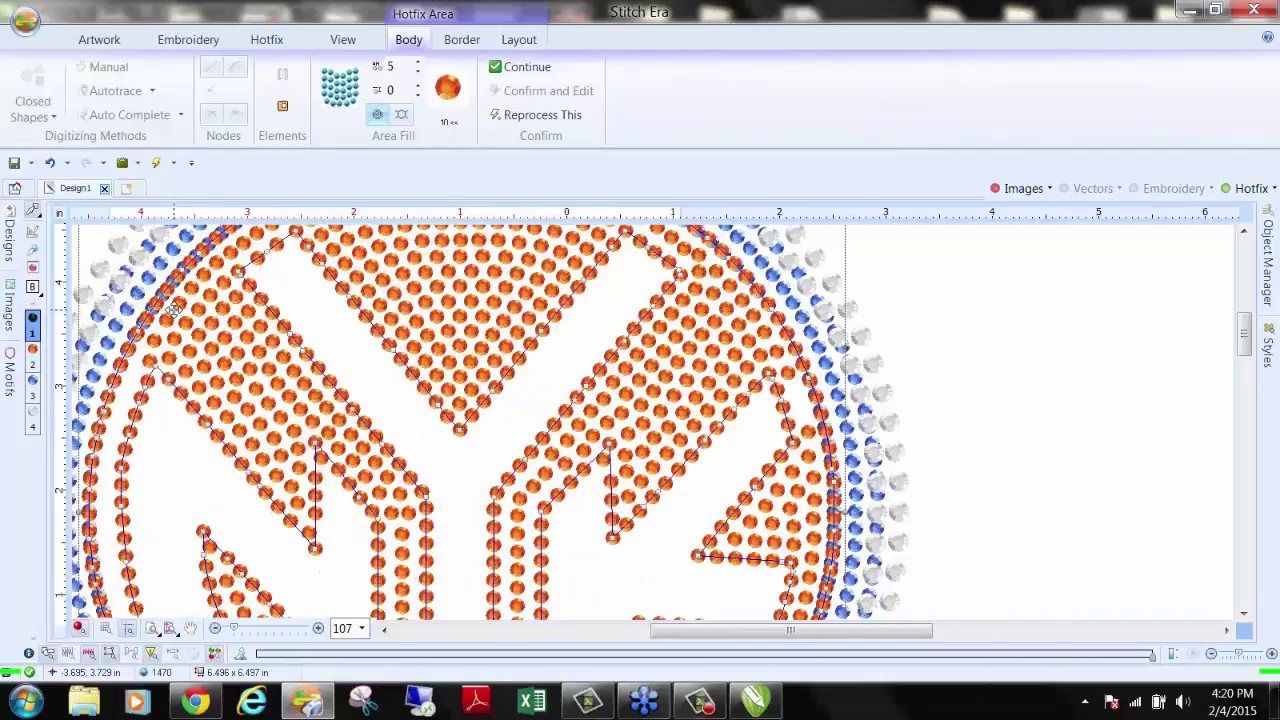
# Step: Check the orange fill's edges against the background image, and set the fill's margin to 12 points with the image hidden
pyautogui.scroll(2, 174, 310)
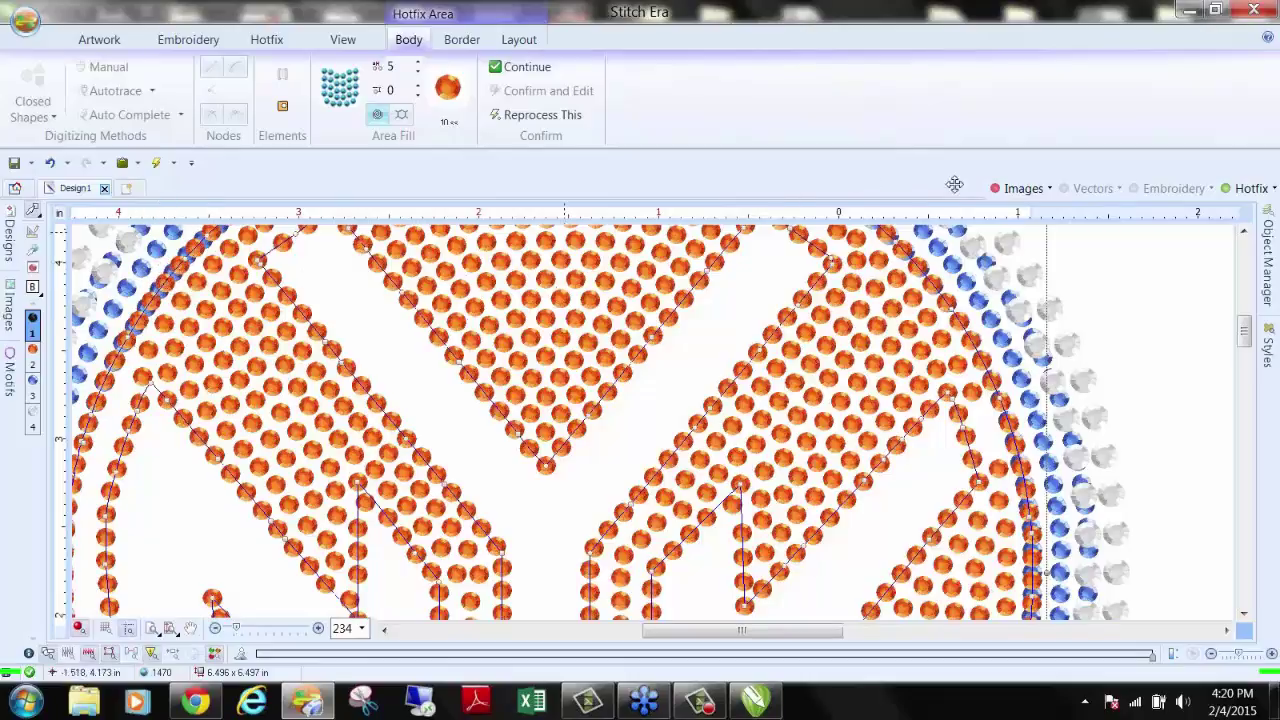
pyautogui.click(1022, 190)
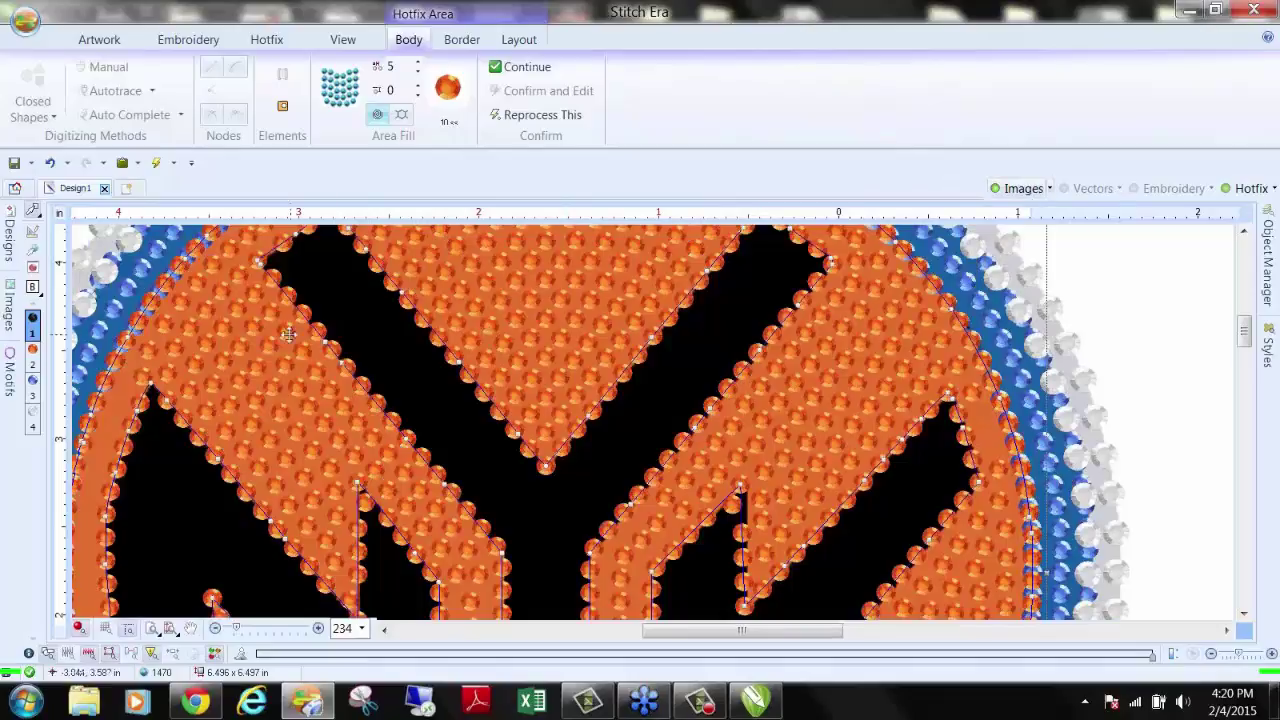
pyautogui.scroll(3, 152, 305)
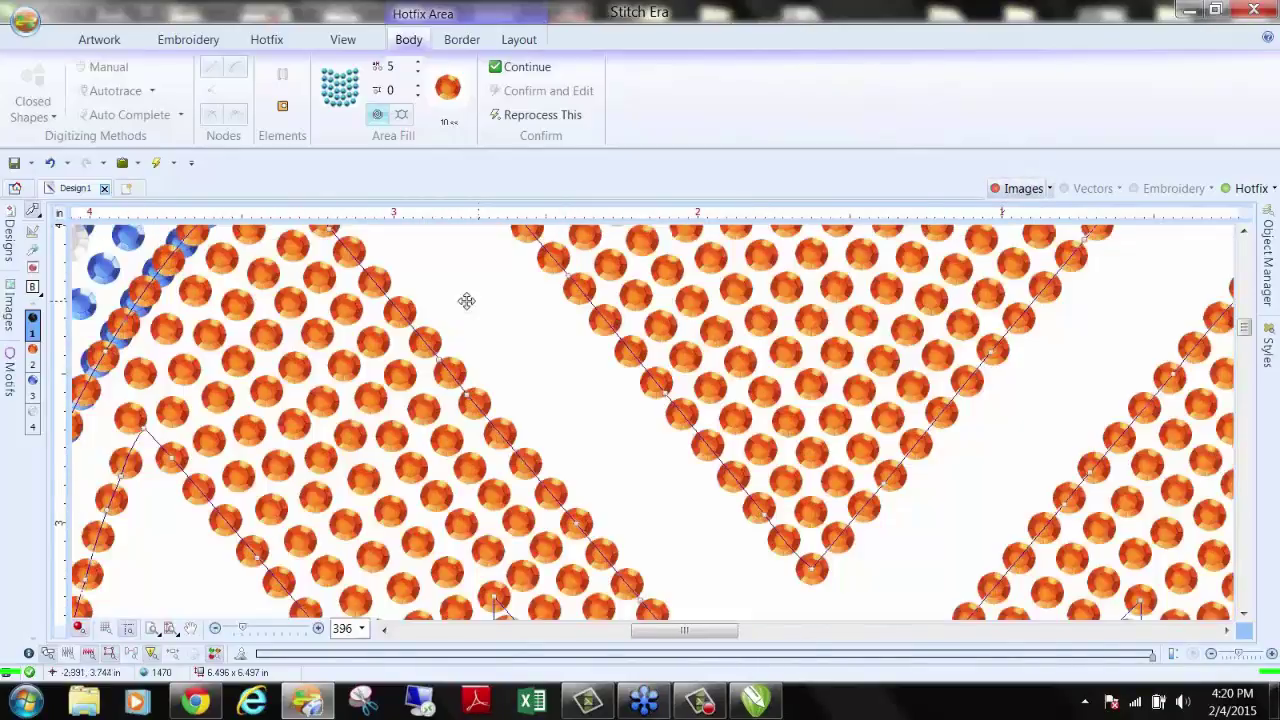
pyautogui.scroll(-2, 466, 300)
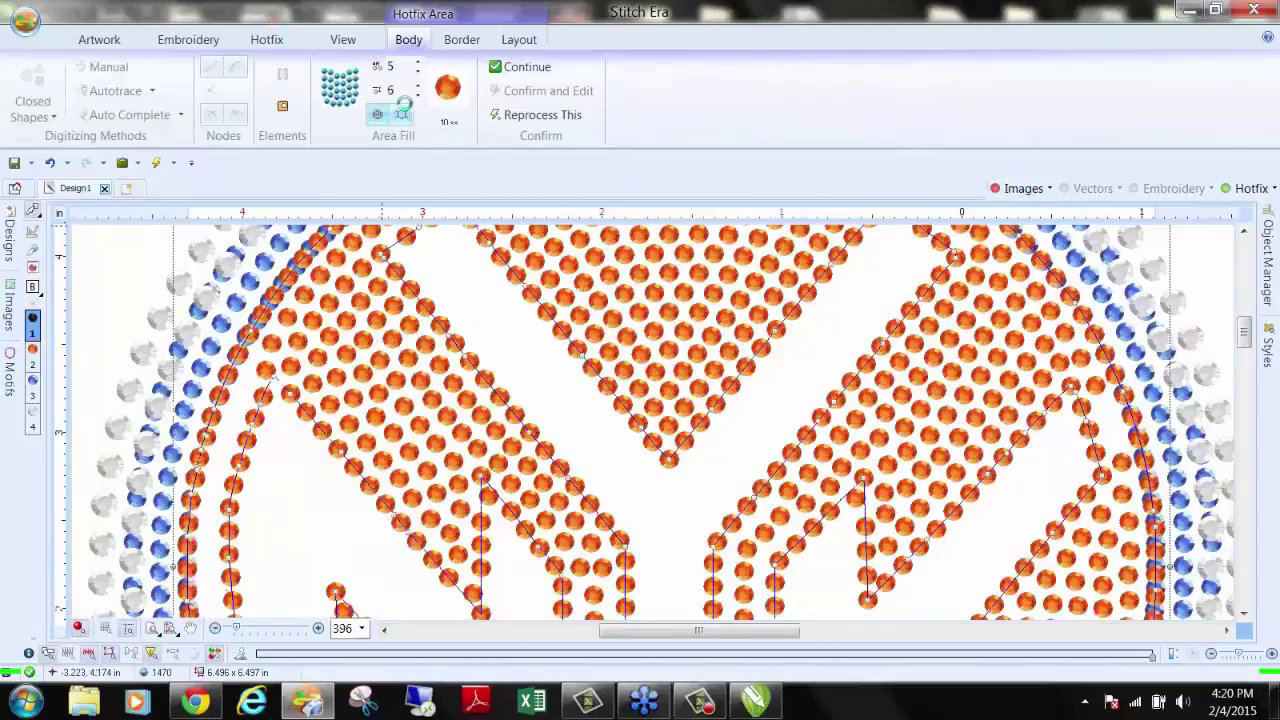
pyautogui.click(403, 112)
pyautogui.click(404, 91)
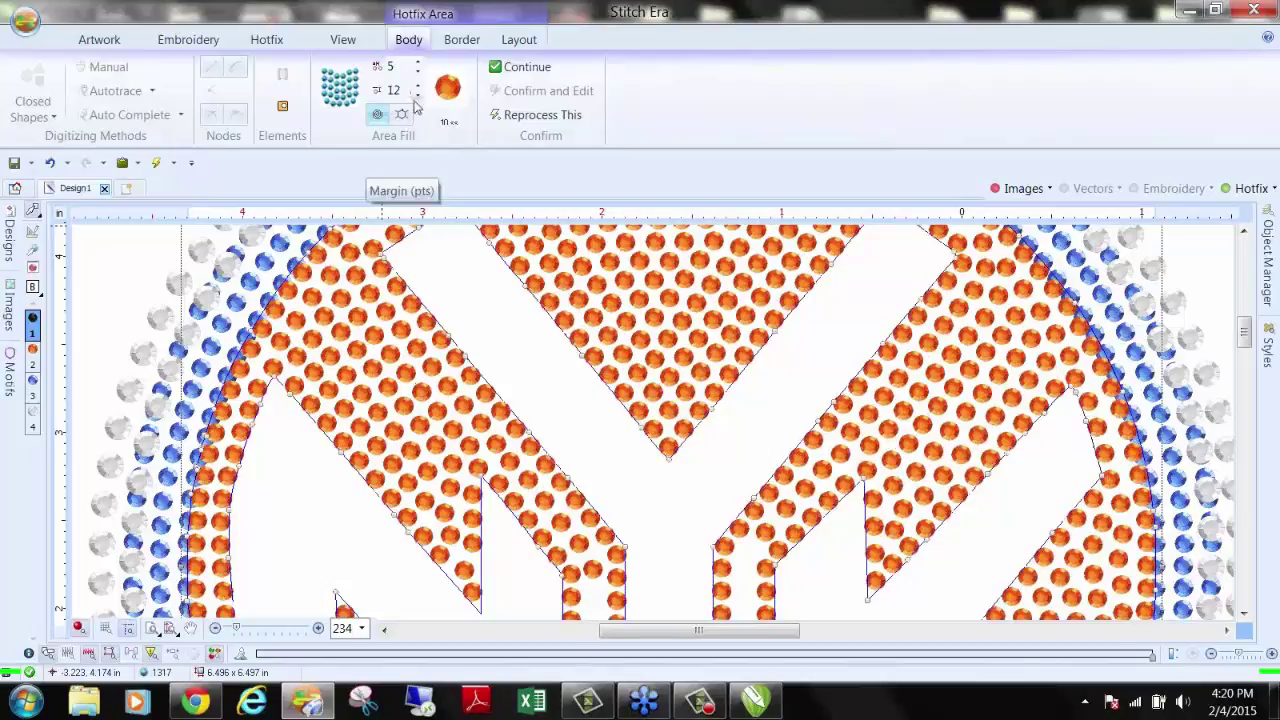
pyautogui.scroll(-4, 358, 312)
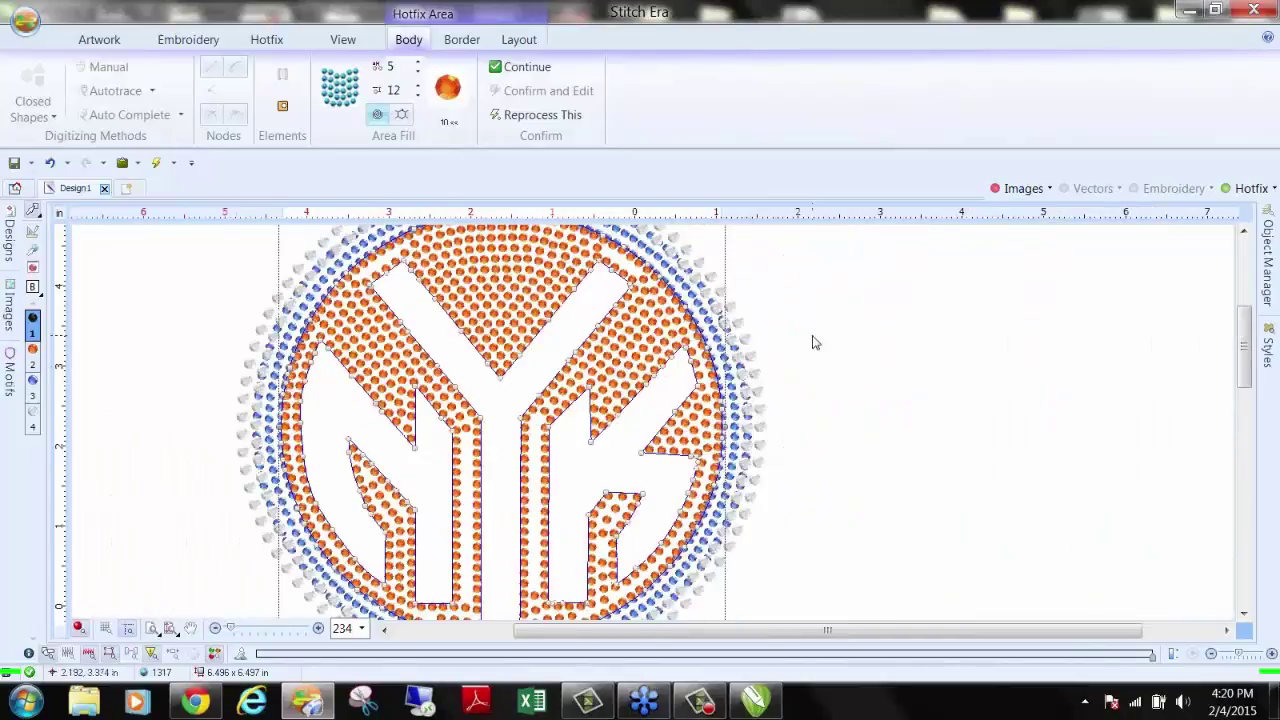
pyautogui.press('Escape')
# Step: Set the blue ring fill's margin to 12 points and increase it to 21 points
pyautogui.click(733, 382)
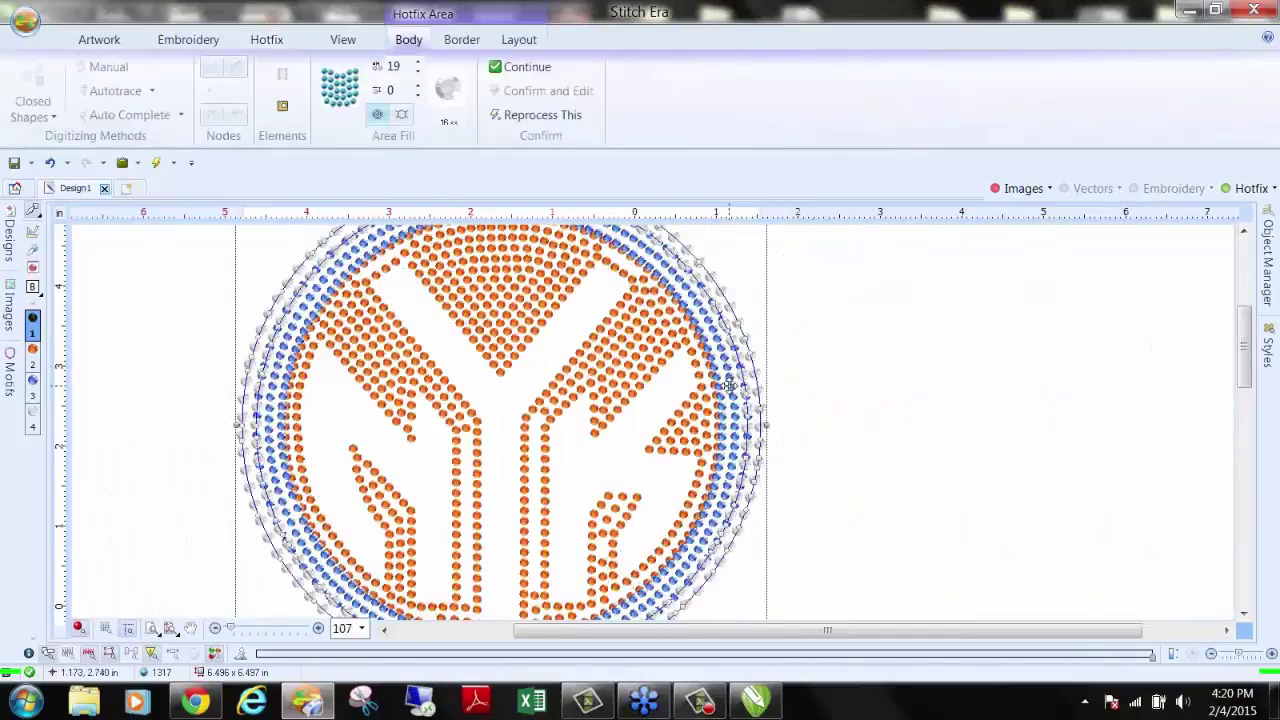
pyautogui.click(729, 384)
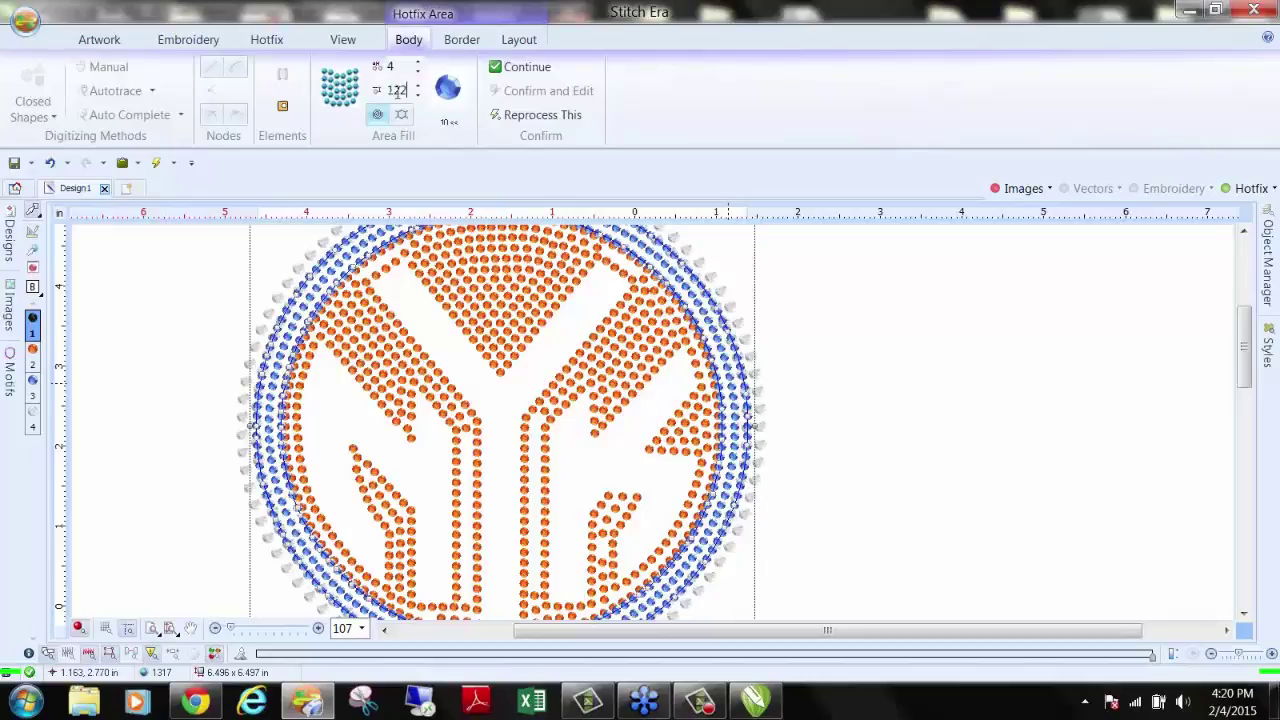
pyautogui.press('Return')
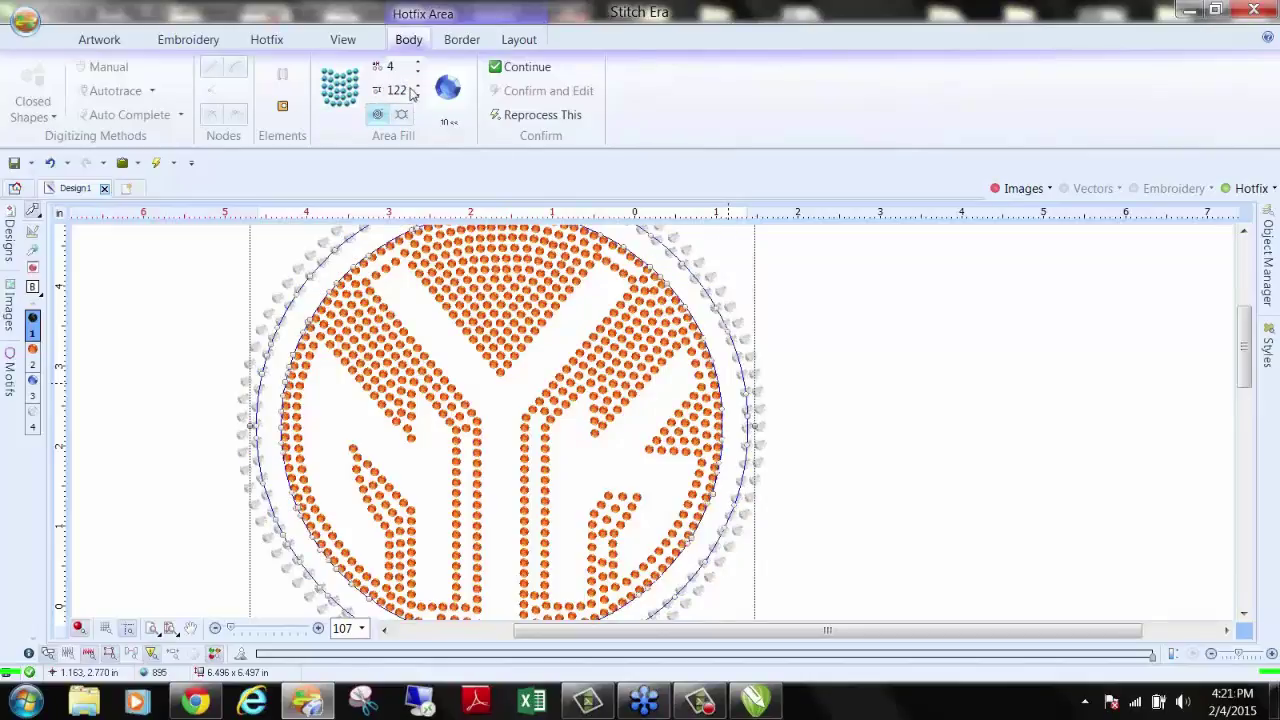
pyautogui.doubleClick(397, 90)
pyautogui.write('1')
pyautogui.click(378, 114)
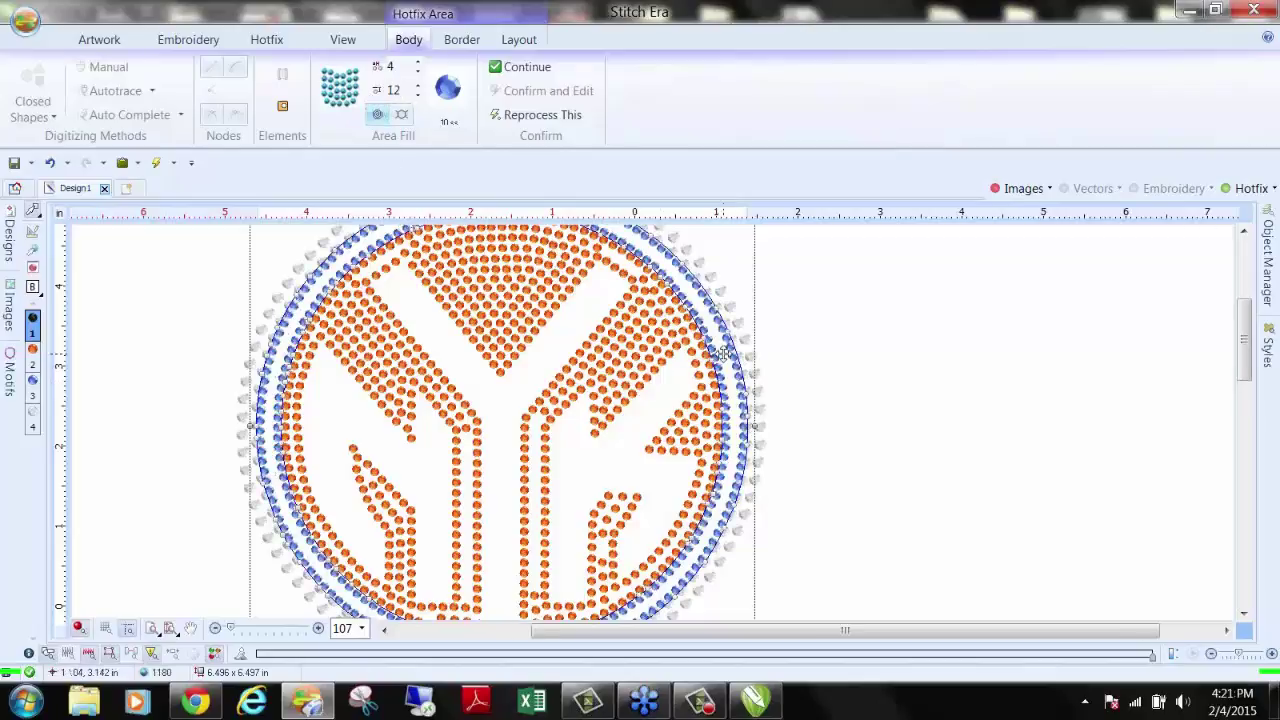
pyautogui.scroll(1, 722, 353)
pyautogui.click(419, 87)
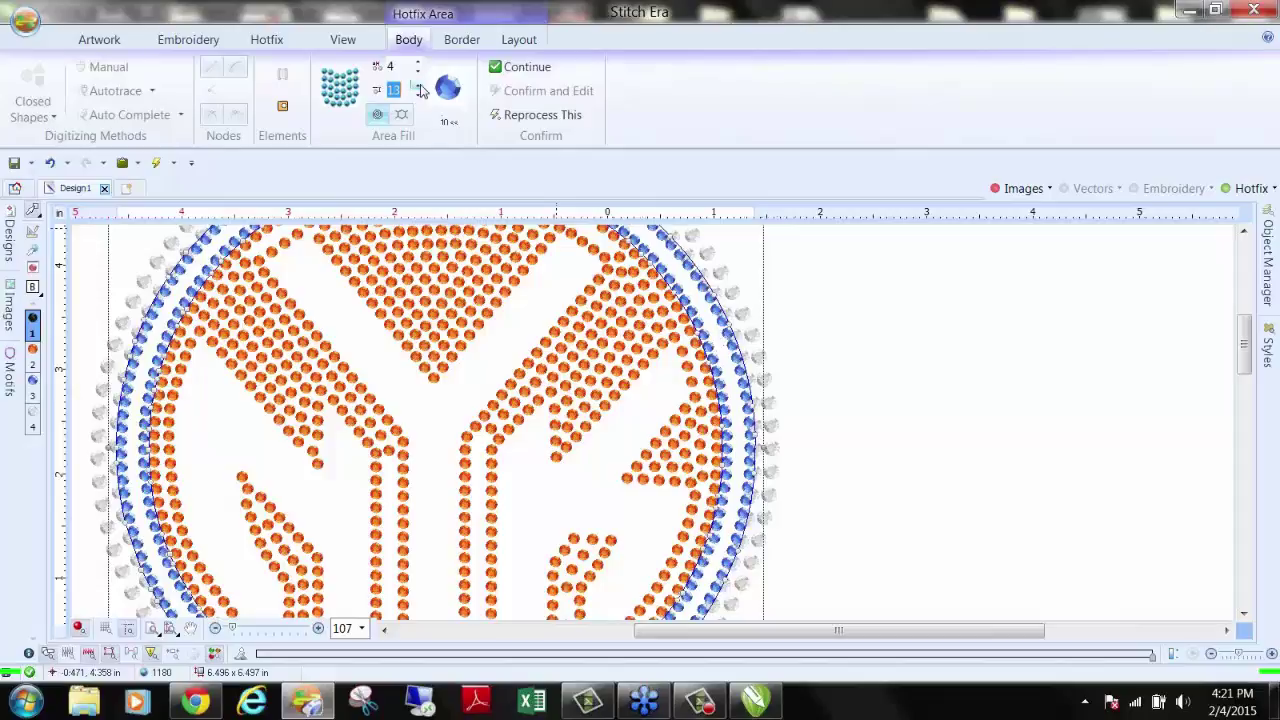
pyautogui.click(419, 85)
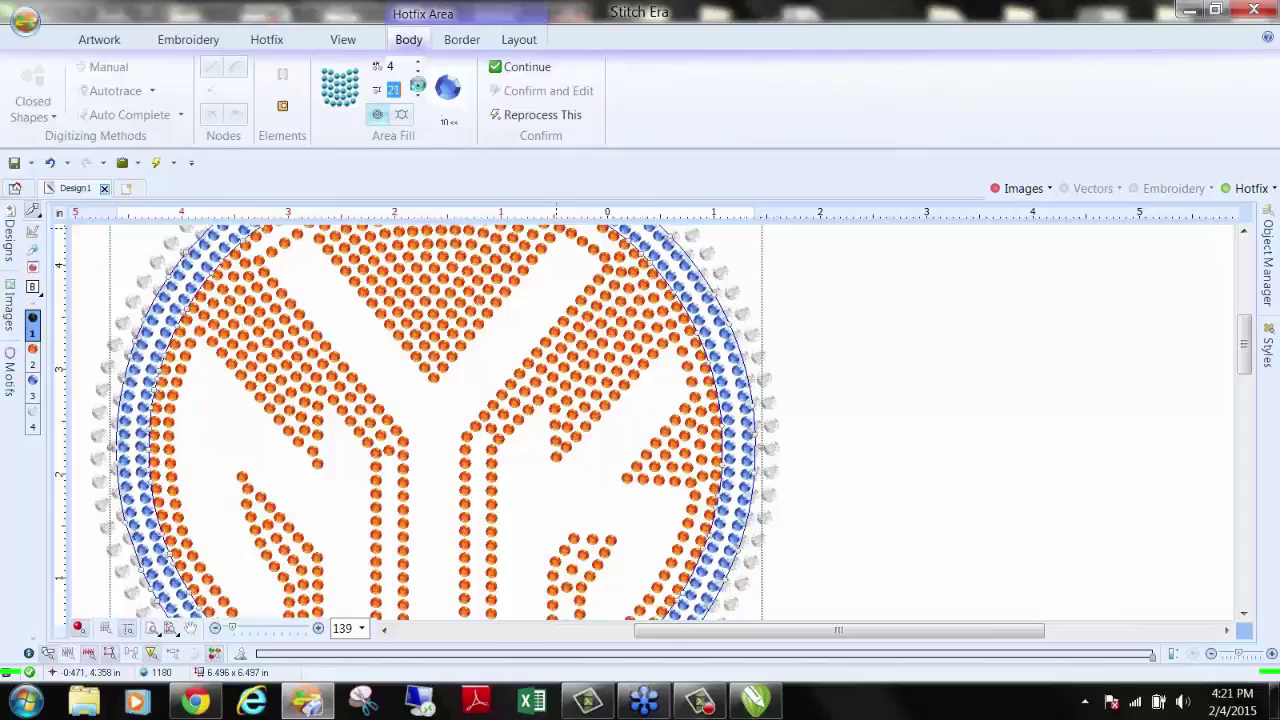
pyautogui.click(419, 85)
pyautogui.click(419, 85)
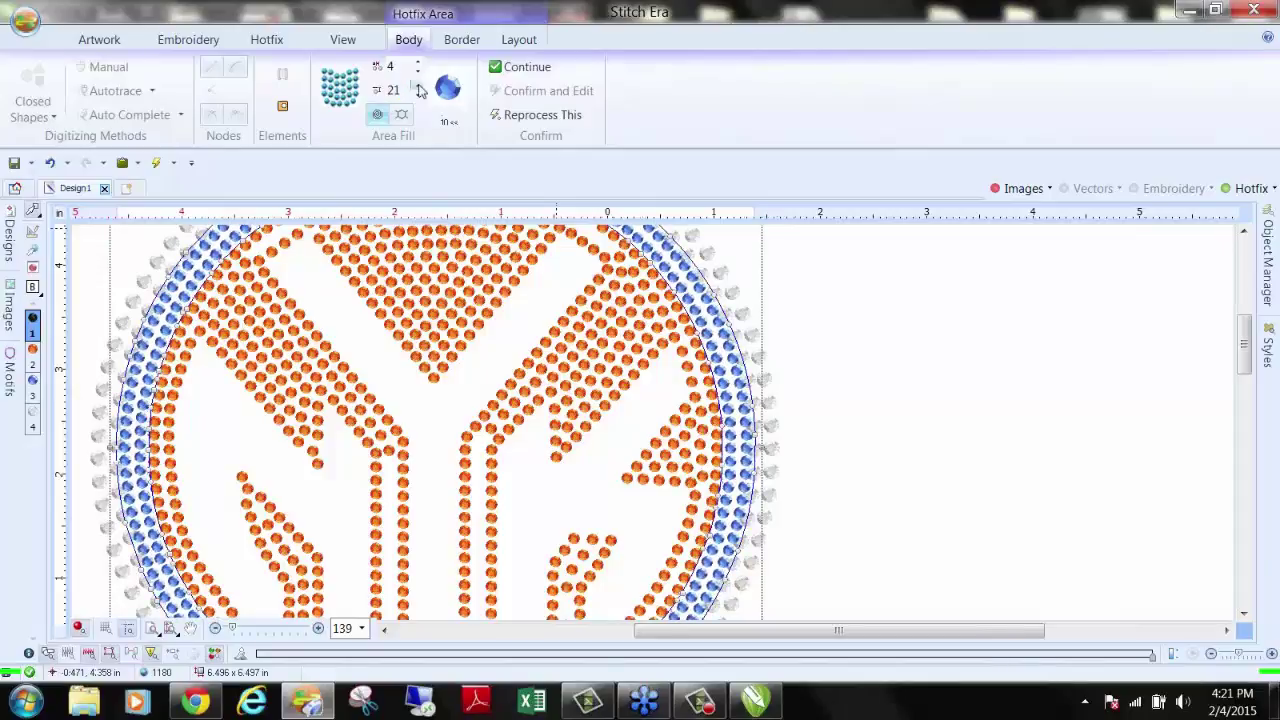
pyautogui.click(947, 352)
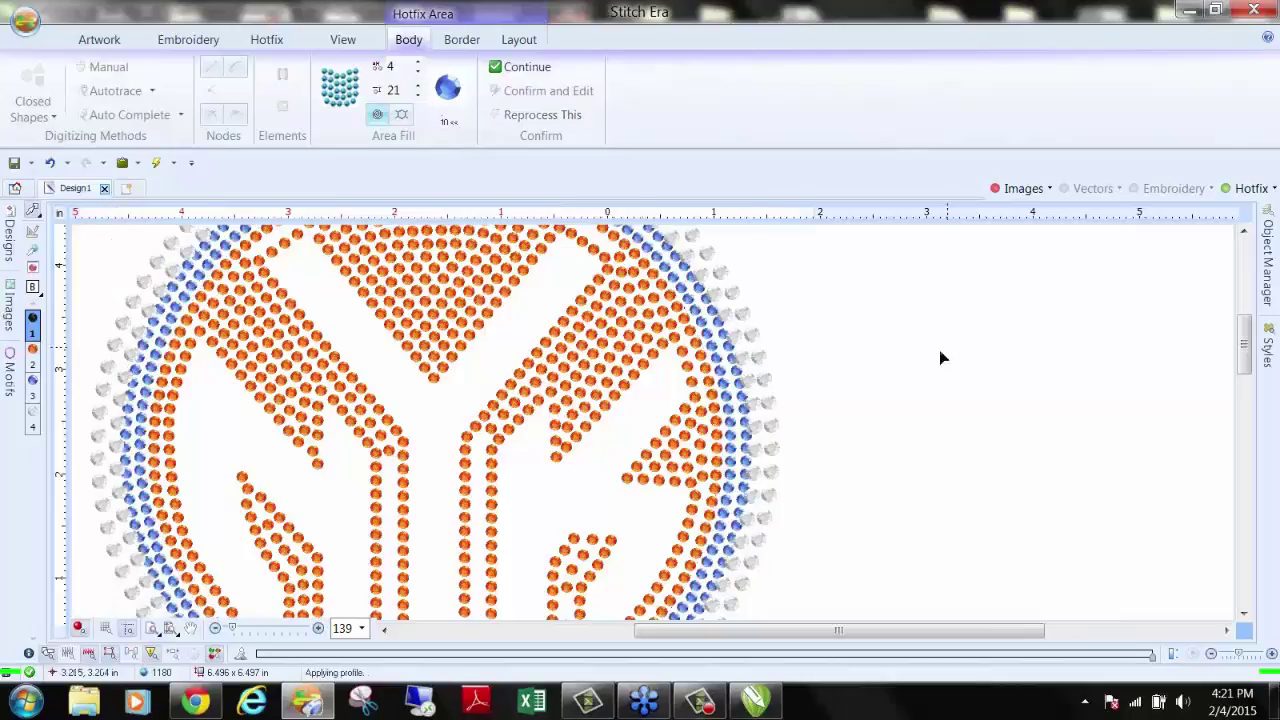
# Step: Reduce the clear outer ring fill's bead spacing to 14 points and raise its margin to 8 points
pyautogui.click(419, 71)
pyautogui.click(419, 71)
pyautogui.click(419, 71)
pyautogui.click(419, 71)
pyautogui.click(419, 71)
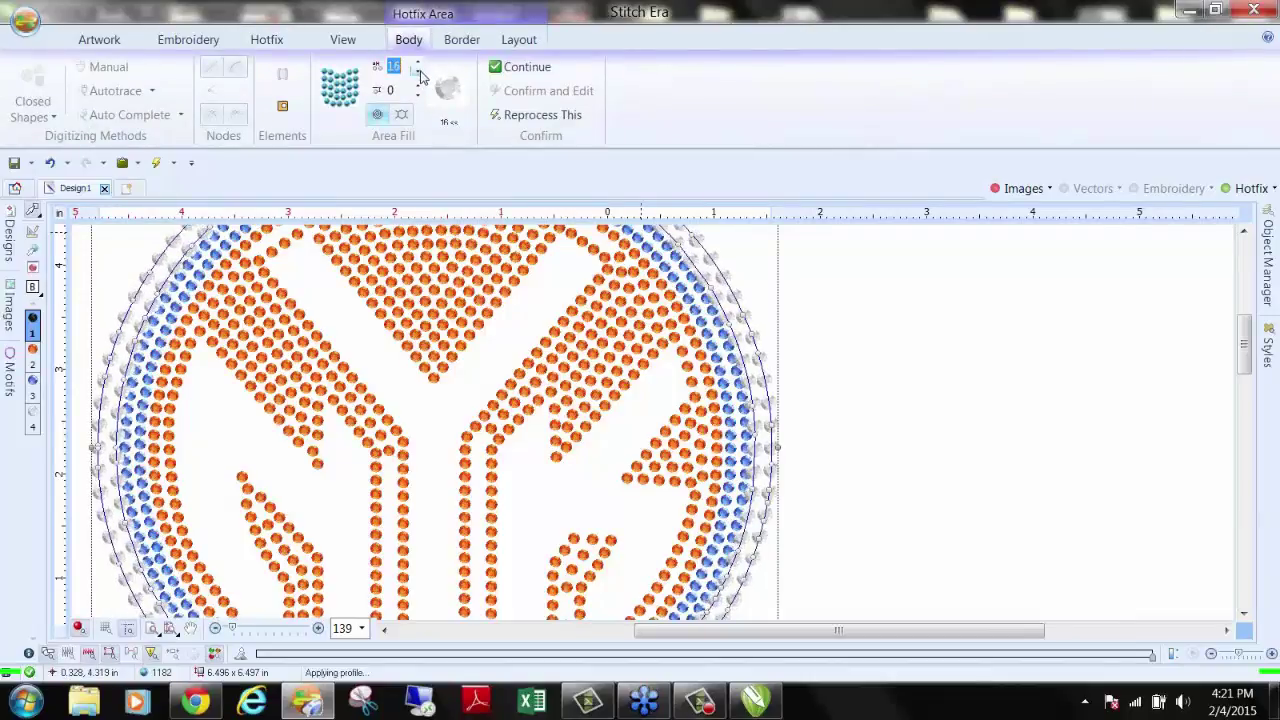
pyautogui.click(420, 88)
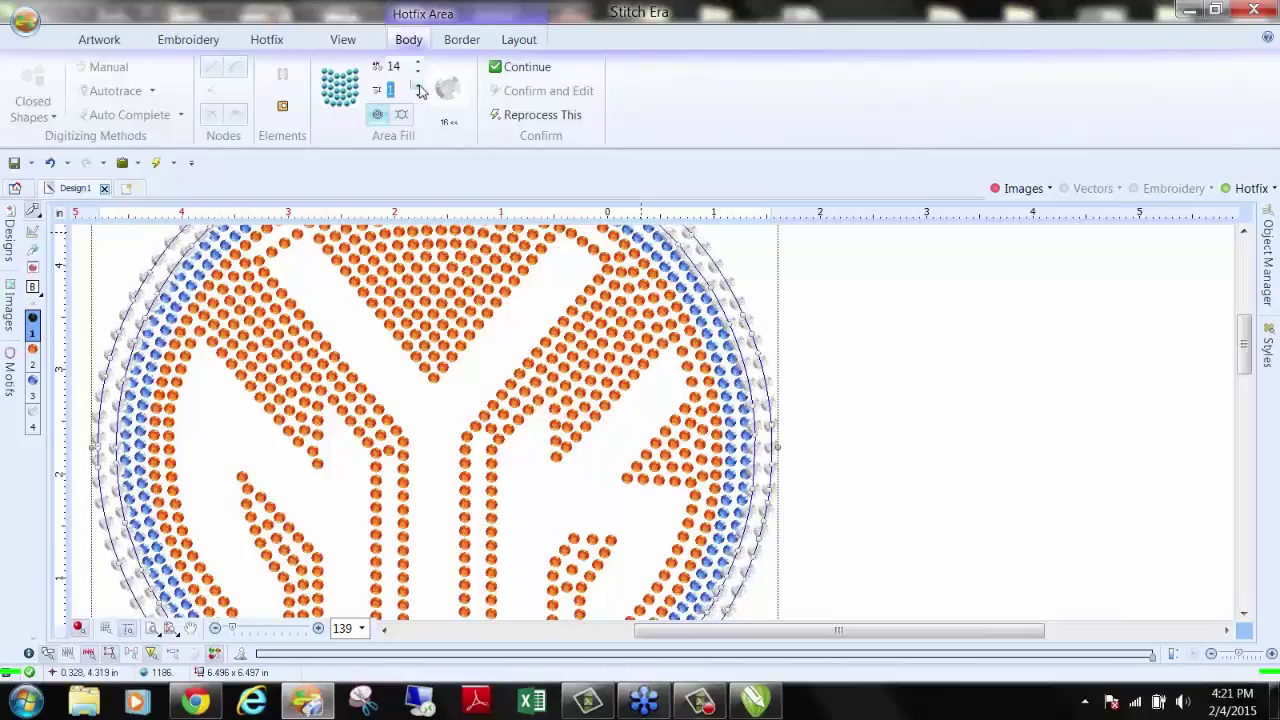
pyautogui.click(420, 88)
pyautogui.click(420, 88)
pyautogui.click(420, 88)
pyautogui.click(420, 88)
pyautogui.click(420, 88)
pyautogui.click(420, 88)
pyautogui.click(420, 88)
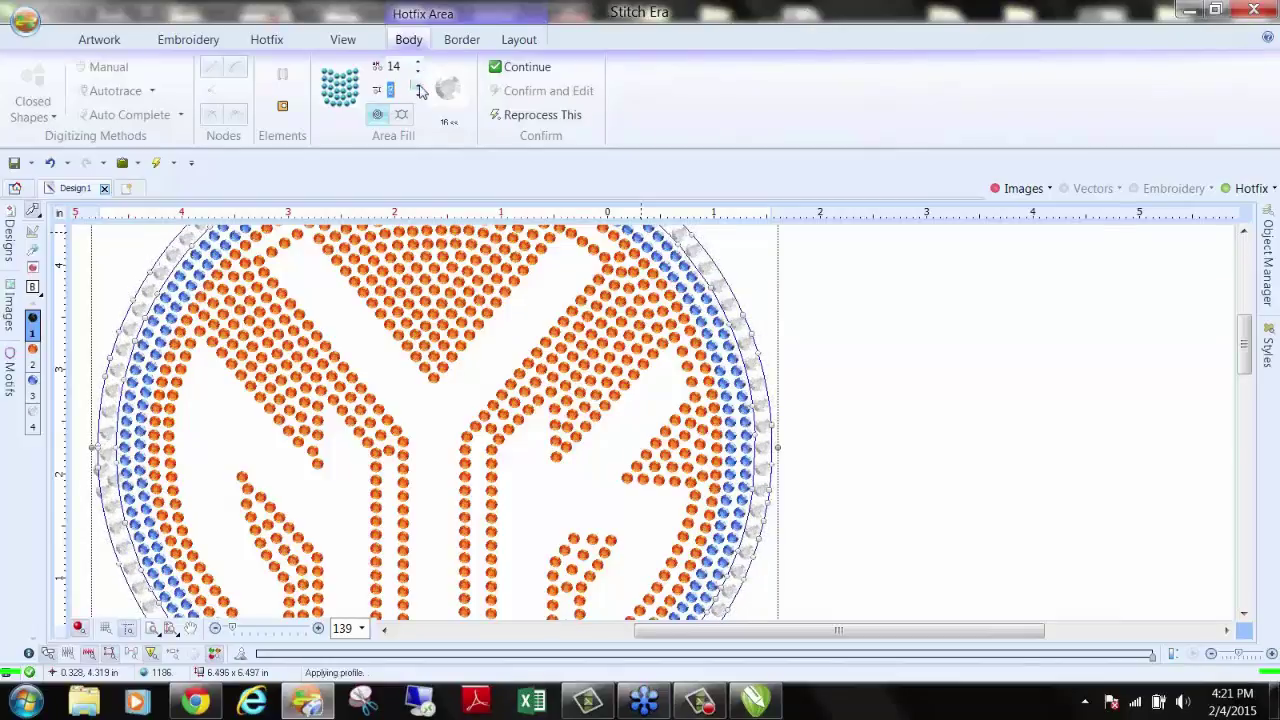
pyautogui.press('Return')
pyautogui.scroll(-2, 857, 374)
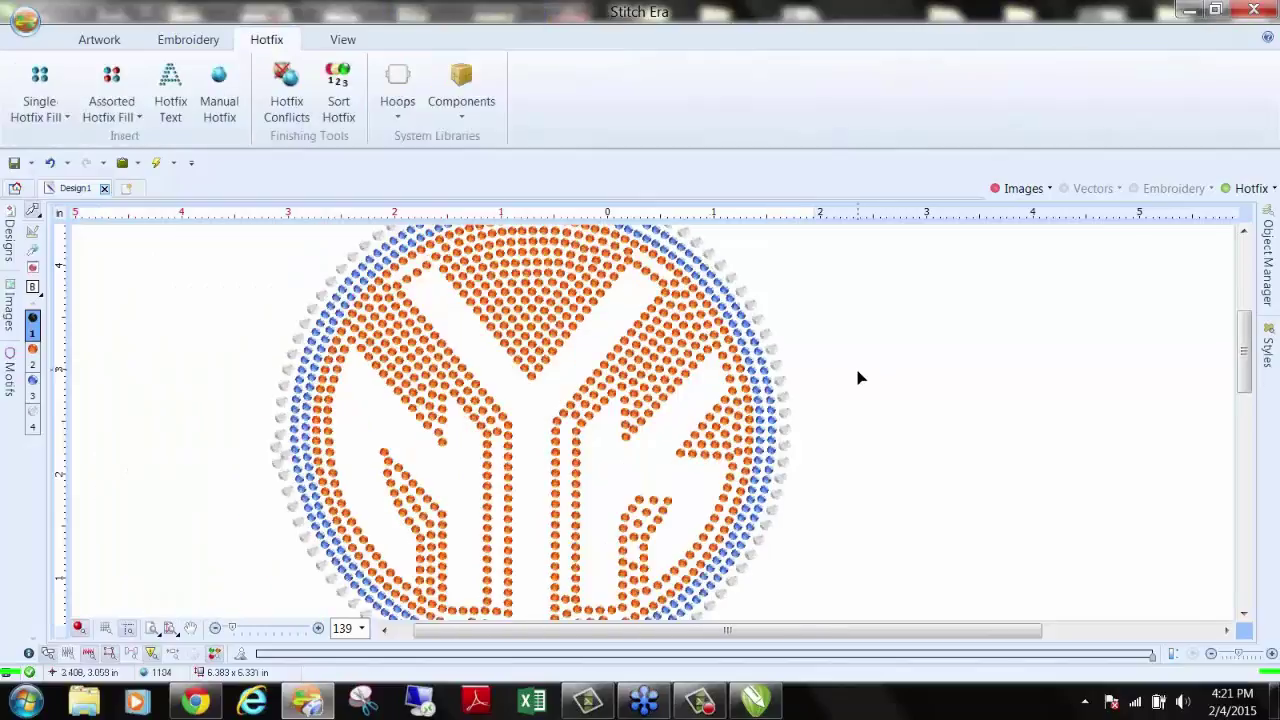
# Step: Set the clear outer ring fill's bead spacing to 8 points
pyautogui.click(452, 244)
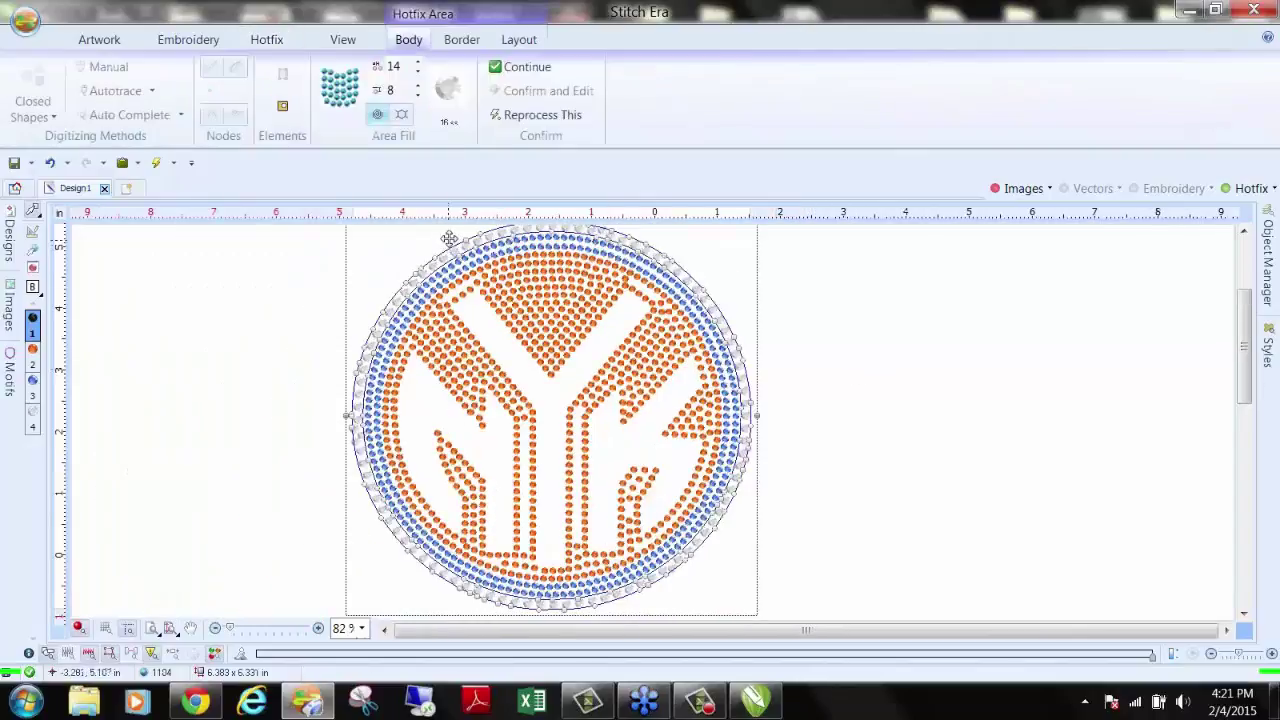
pyautogui.doubleClick(400, 70)
pyautogui.write('8')
pyautogui.click(488, 114)
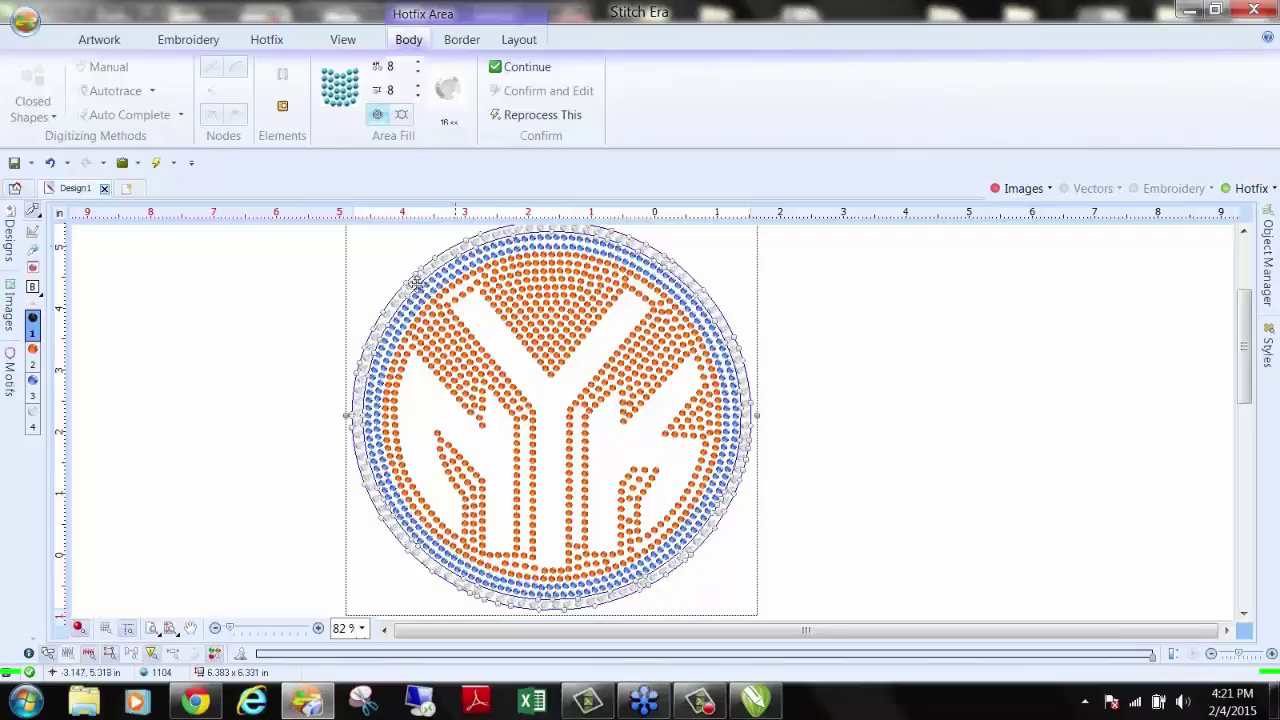
# Step: Change the design's background color to black with red, green and blue all at 0
pyautogui.click(32, 287)
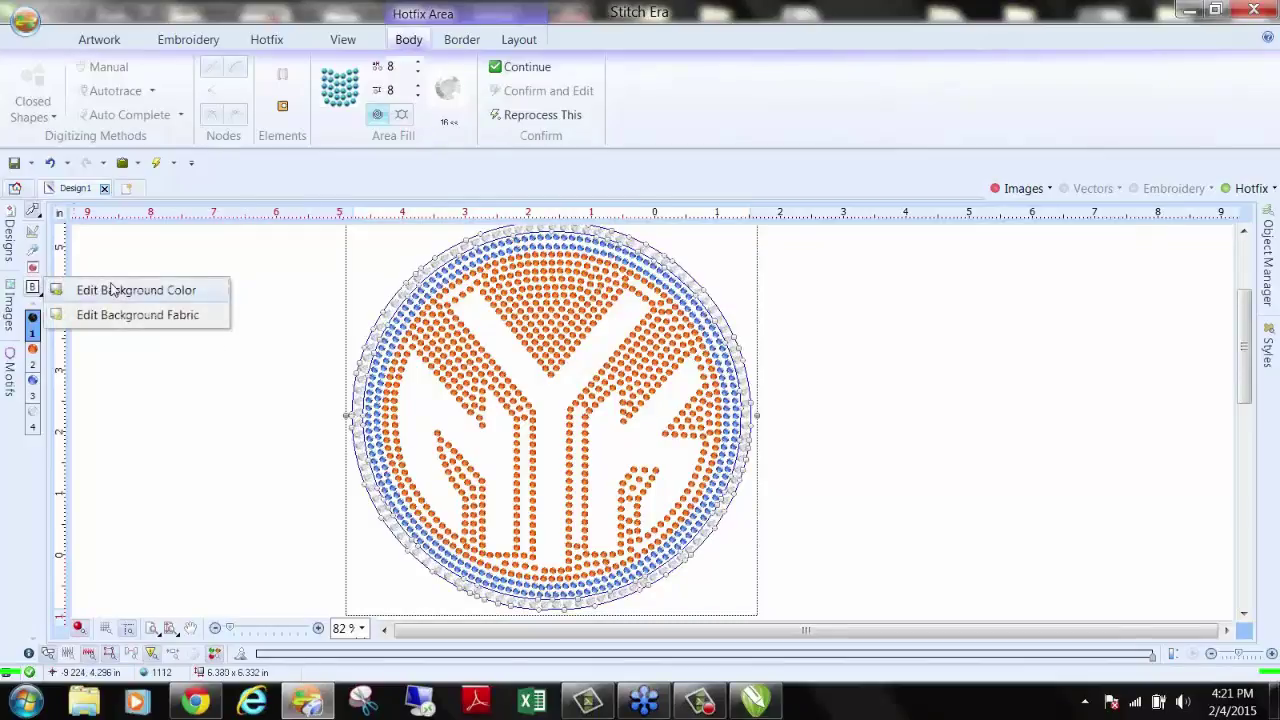
pyautogui.click(110, 288)
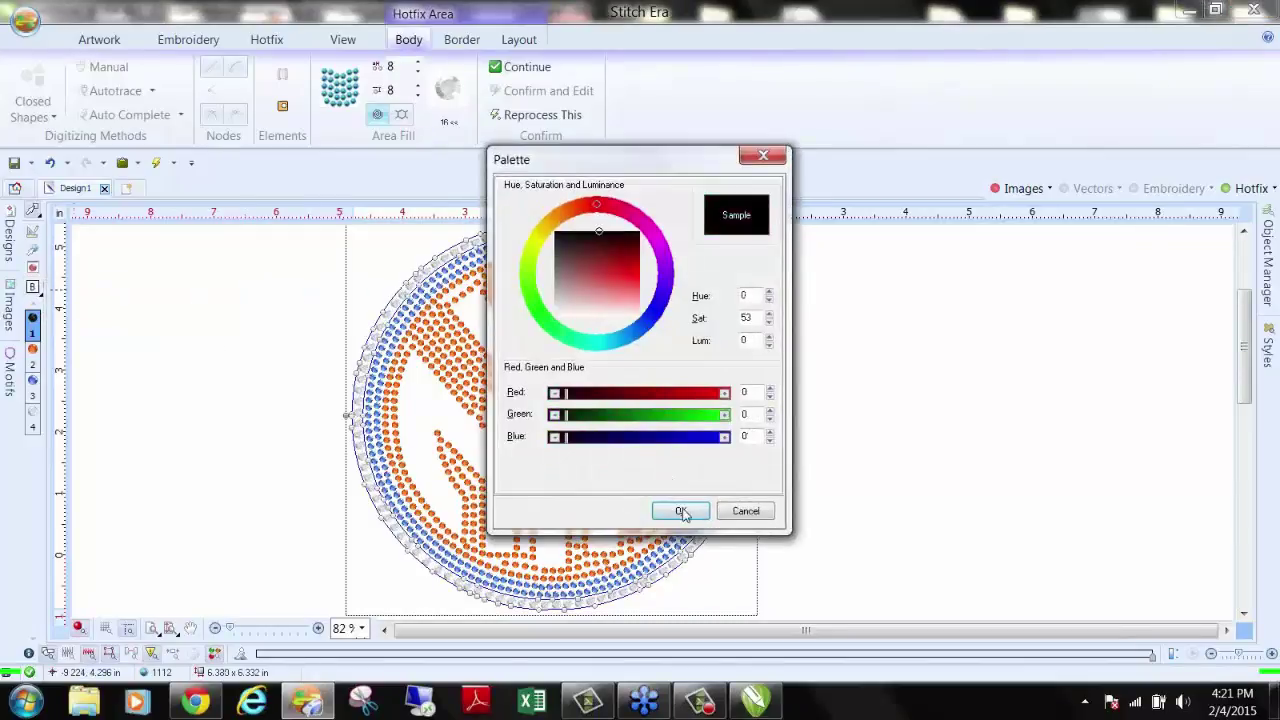
pyautogui.click(681, 510)
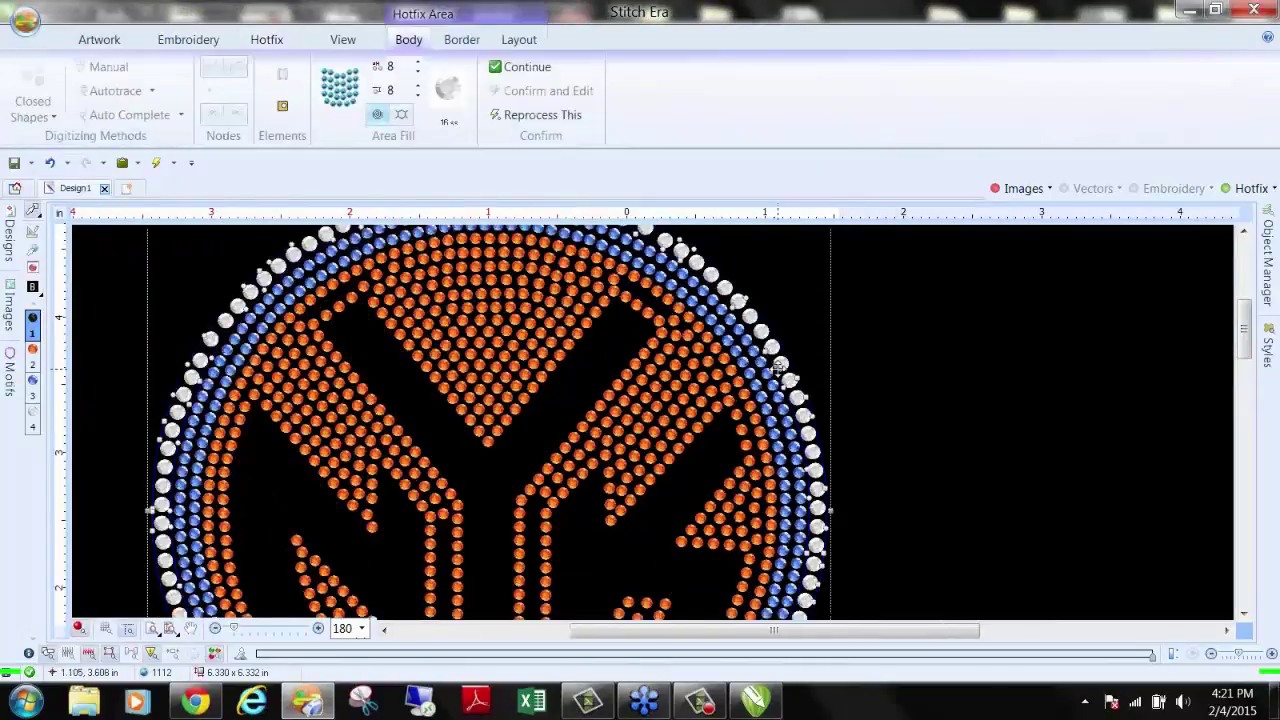
# Step: Fine-tune the clear outer ring fill with a bead spacing of 7 points and a margin of 9 points
pyautogui.click(418, 71)
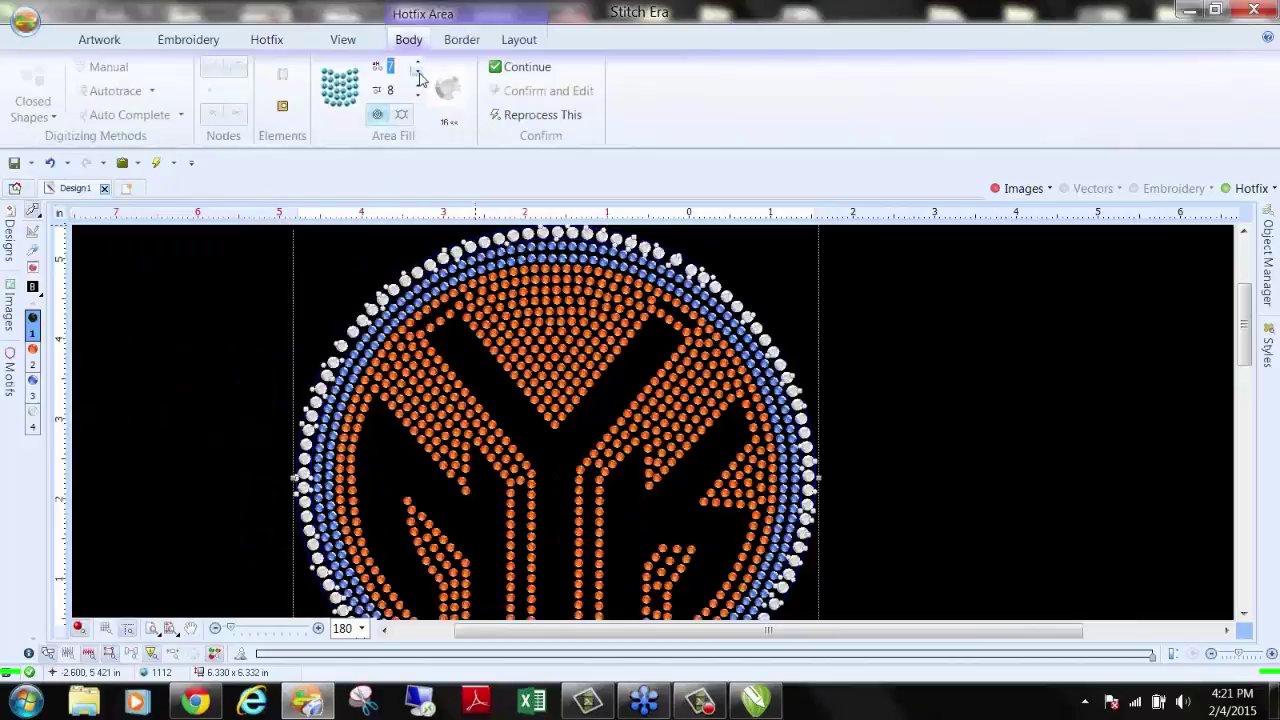
pyautogui.click(418, 86)
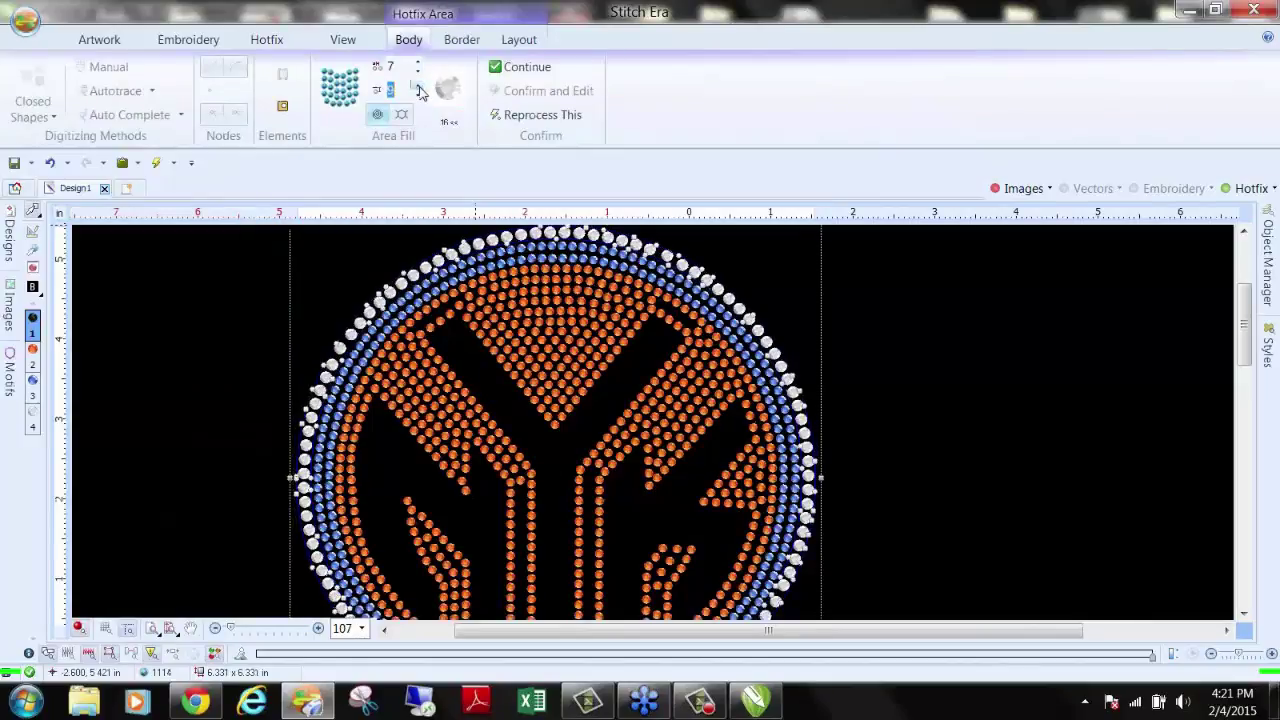
pyautogui.click(191, 421)
# Step: Try a bead spacing of 3 points on the orange fill, set it to 6 points, and deselect the fill
pyautogui.click(590, 307)
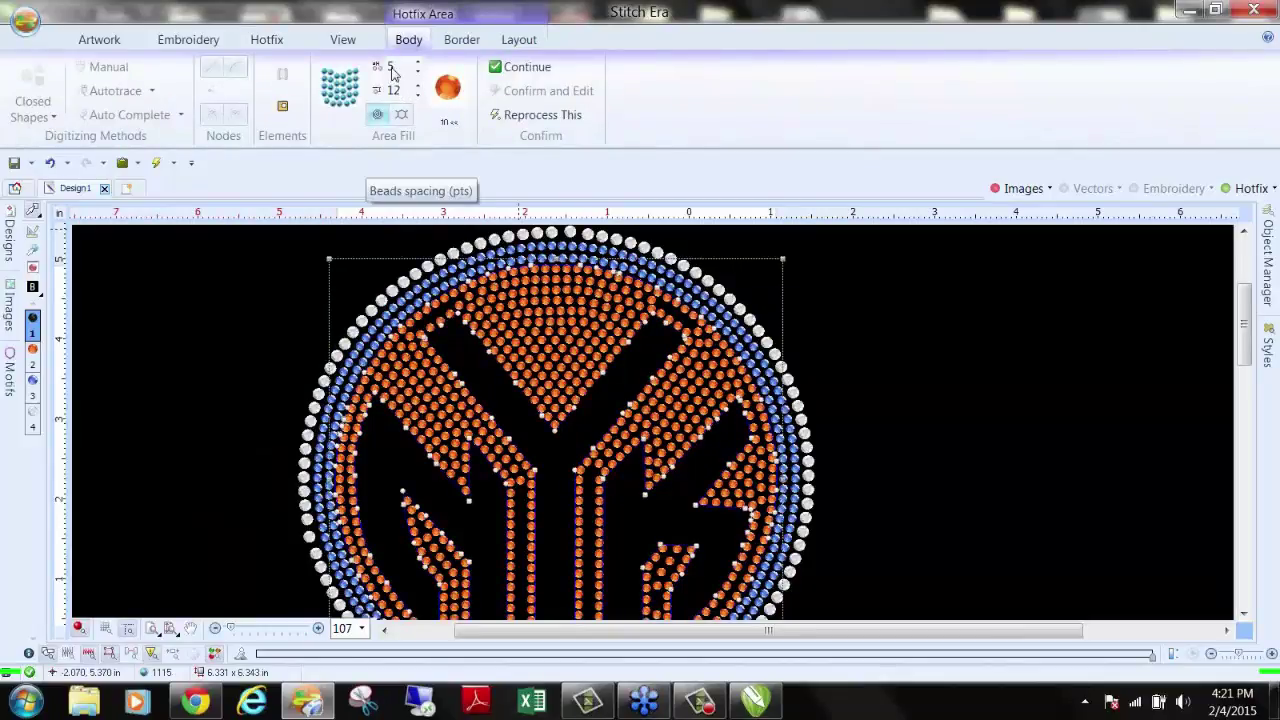
pyautogui.doubleClick(391, 68)
pyautogui.write('3')
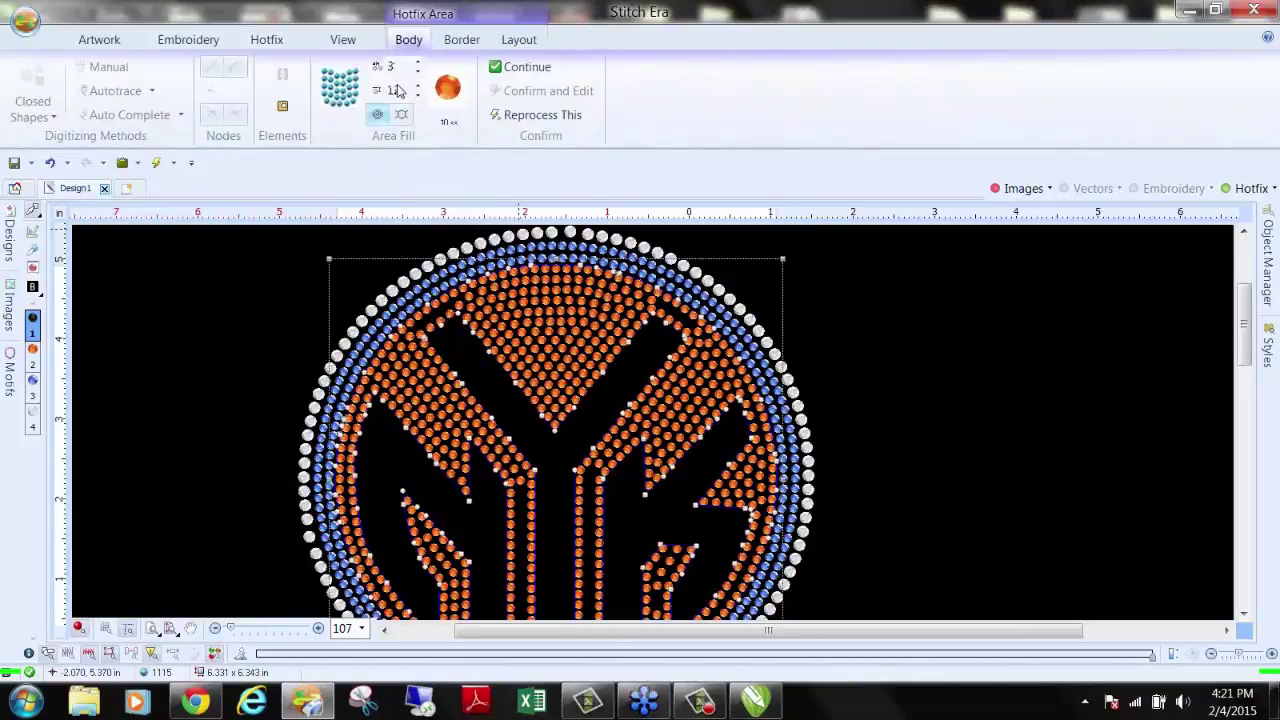
pyautogui.press('Return')
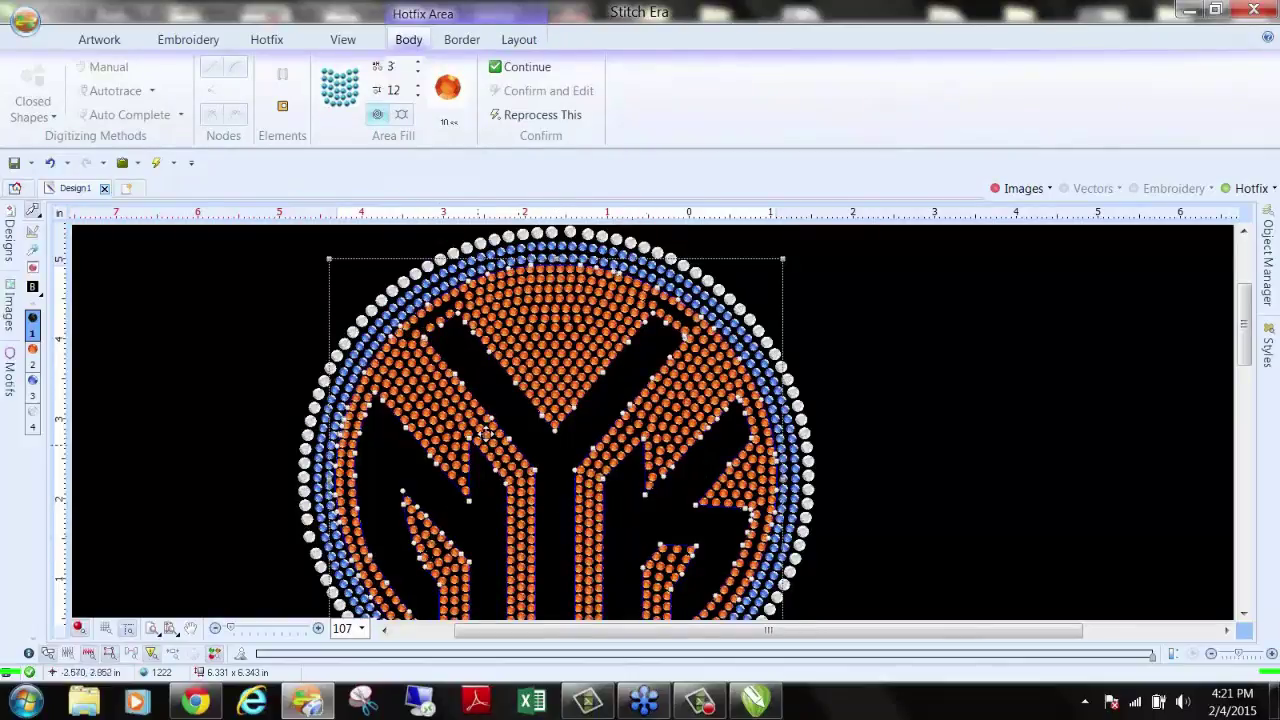
pyautogui.doubleClick(392, 66)
pyautogui.write('6')
pyautogui.press('Return')
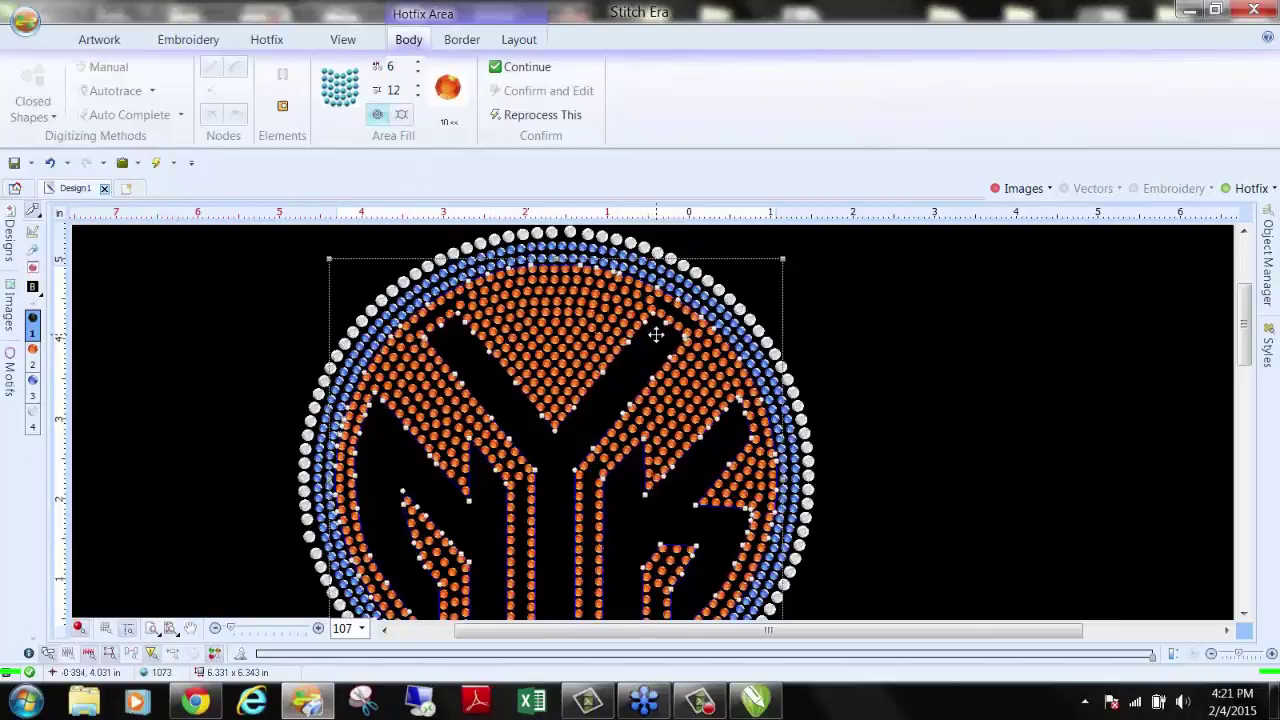
pyautogui.rightClick(177, 469)
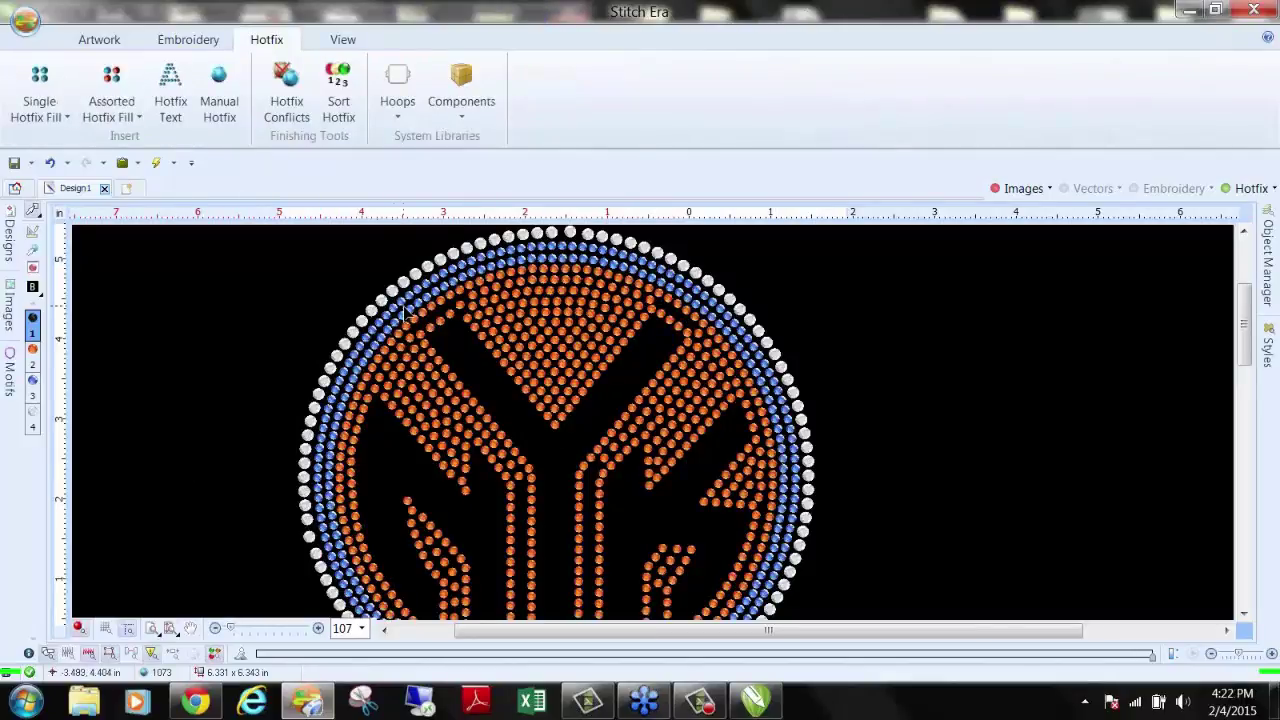
# Step: Set the orange fill's margin to 11 points and deselect the fill
pyautogui.scroll(1, 413, 330)
pyautogui.scroll(2, 413, 330)
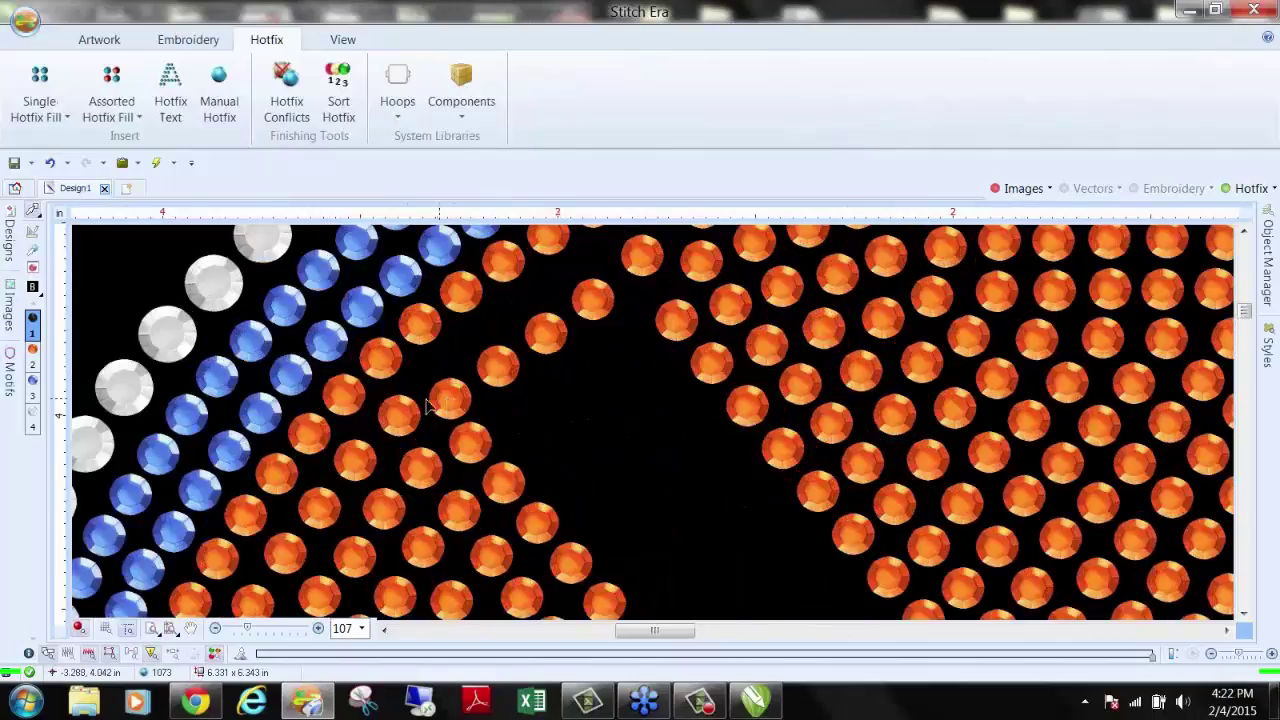
pyautogui.scroll(-4, 340, 415)
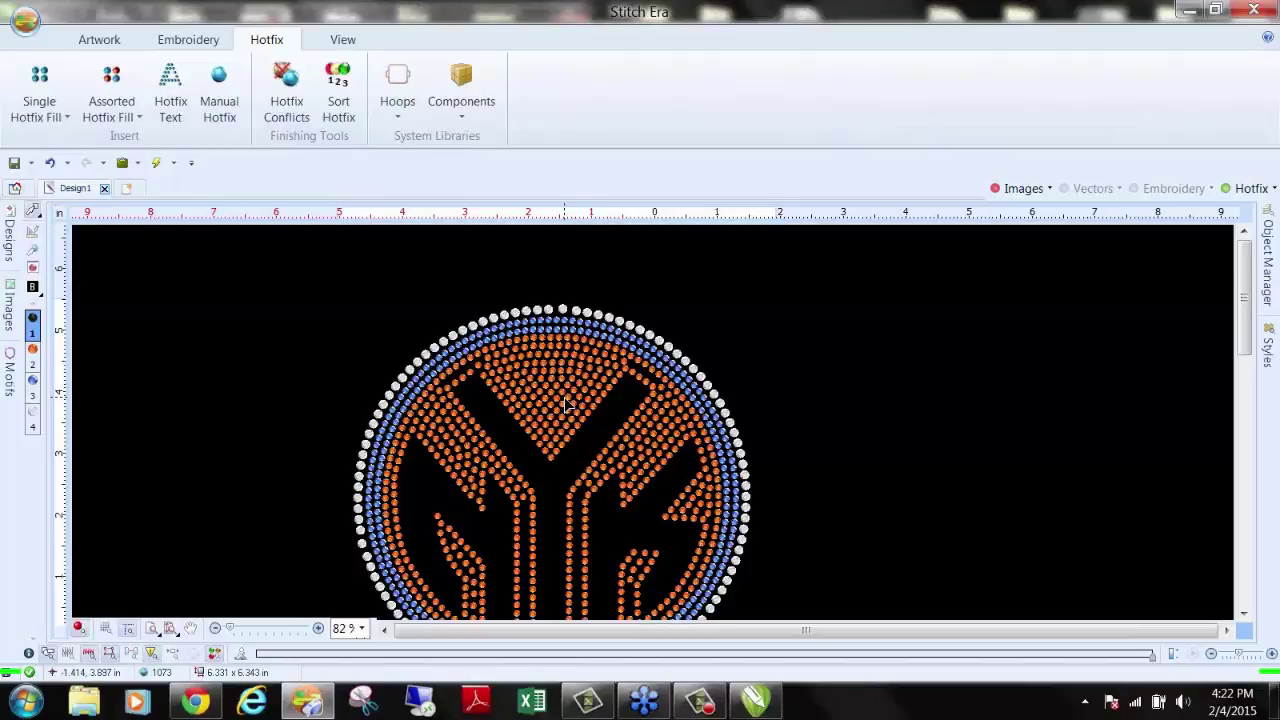
pyautogui.click(565, 404)
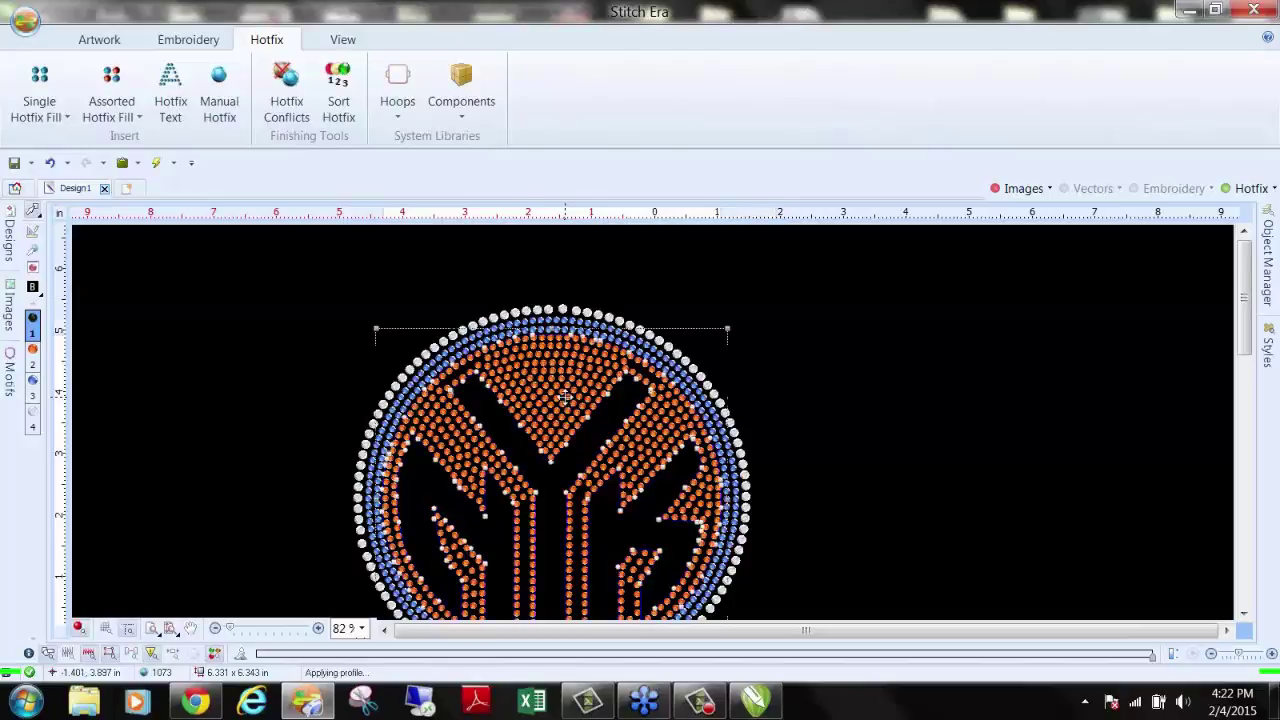
pyautogui.click(418, 95)
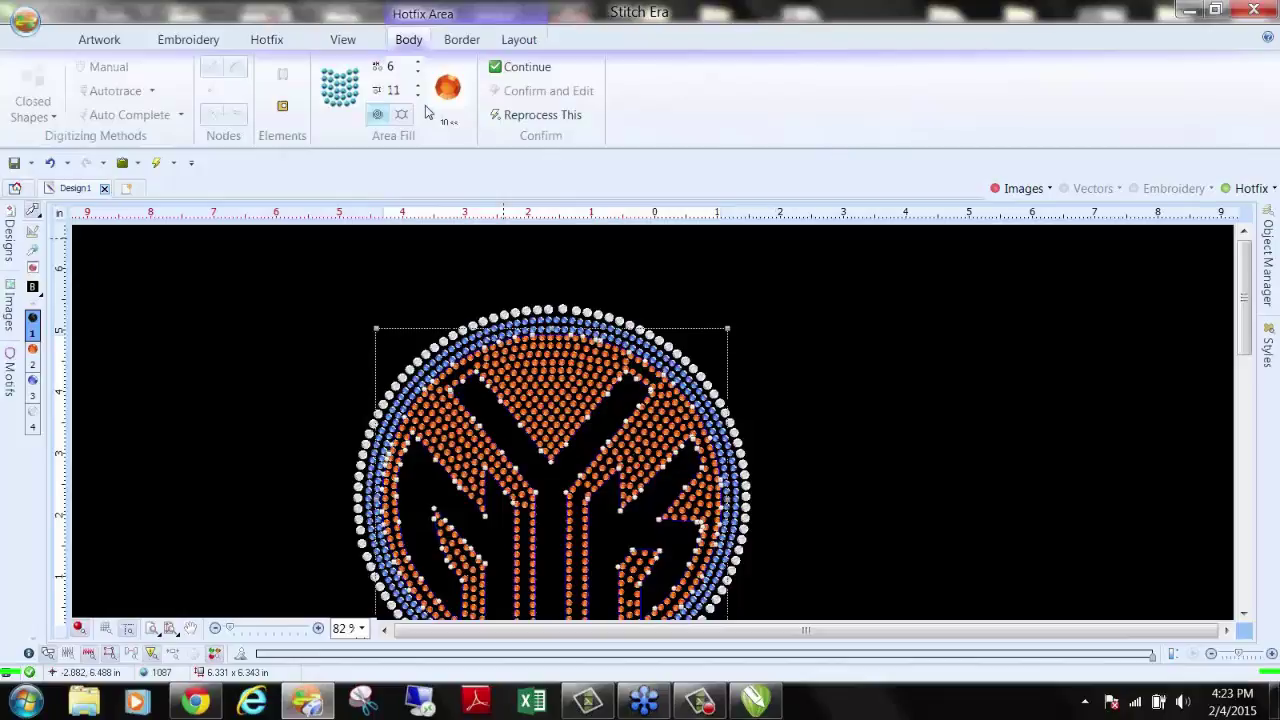
pyautogui.click(357, 295)
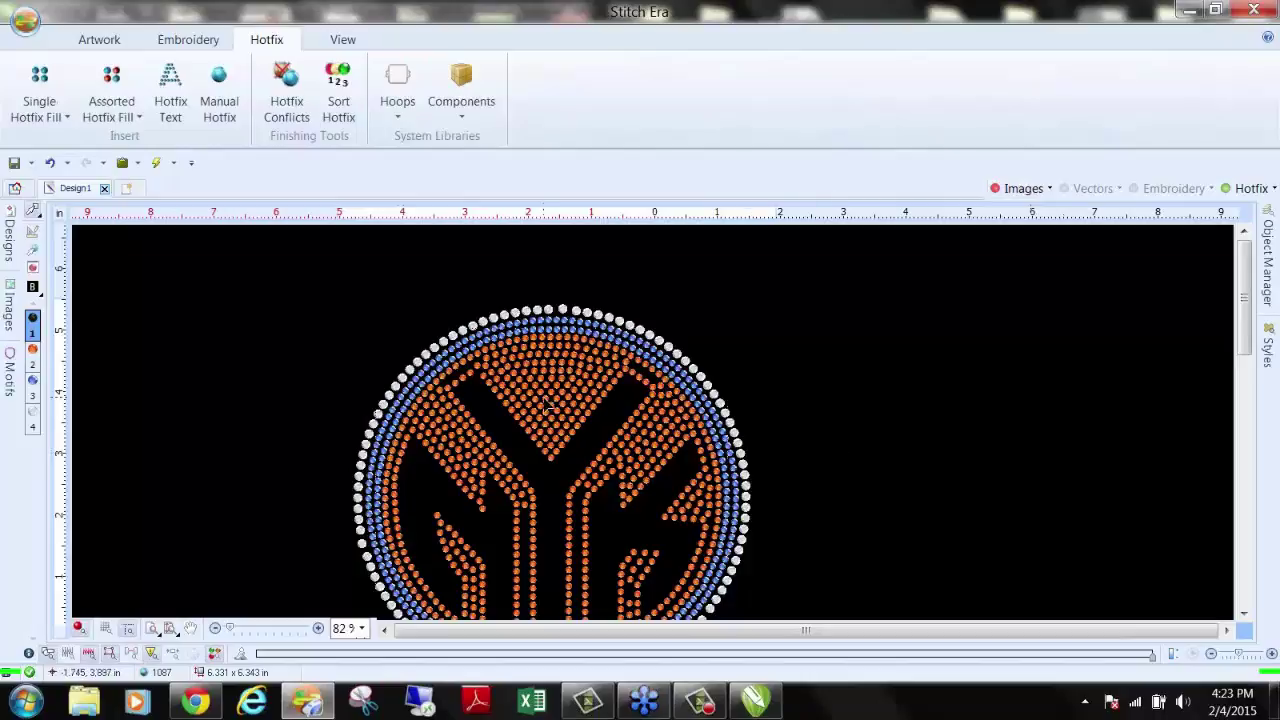
# Step: Show the source image and move the orange fill's outline nodes at the tip of the Y's left arm outward, toward the ring
pyautogui.click(1022, 188)
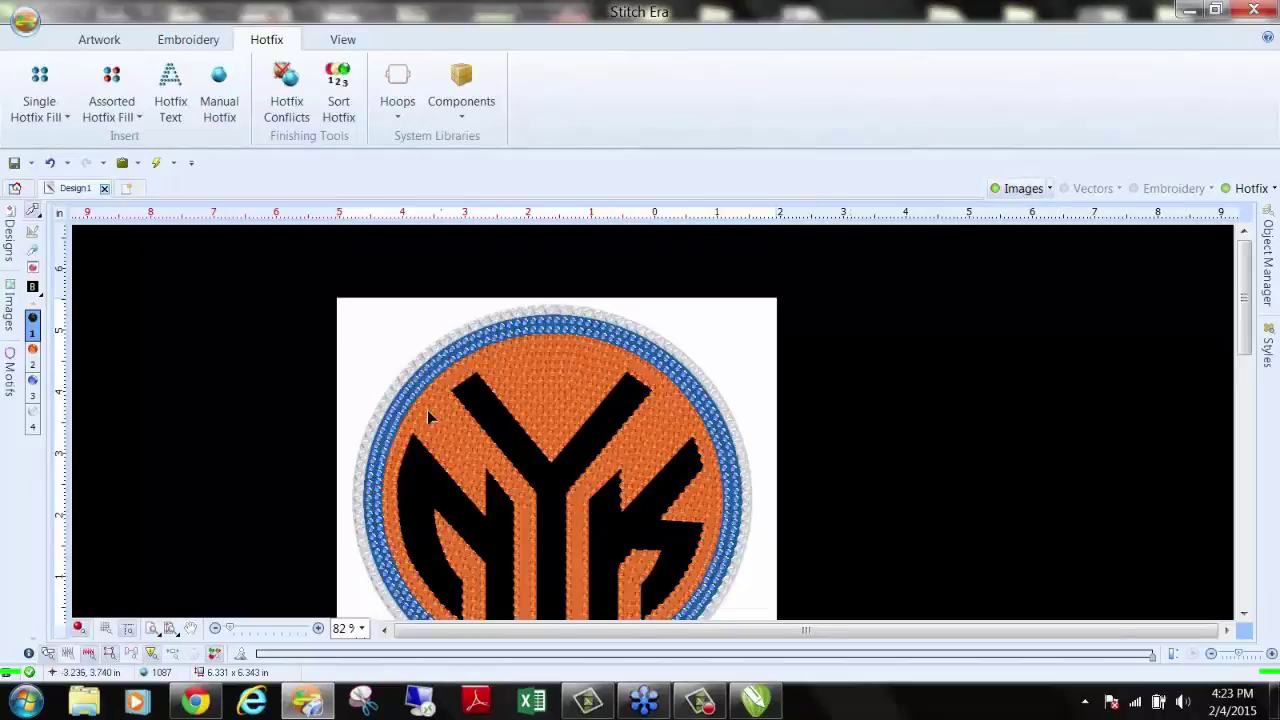
pyautogui.scroll(1, 441, 394)
pyautogui.scroll(2, 445, 400)
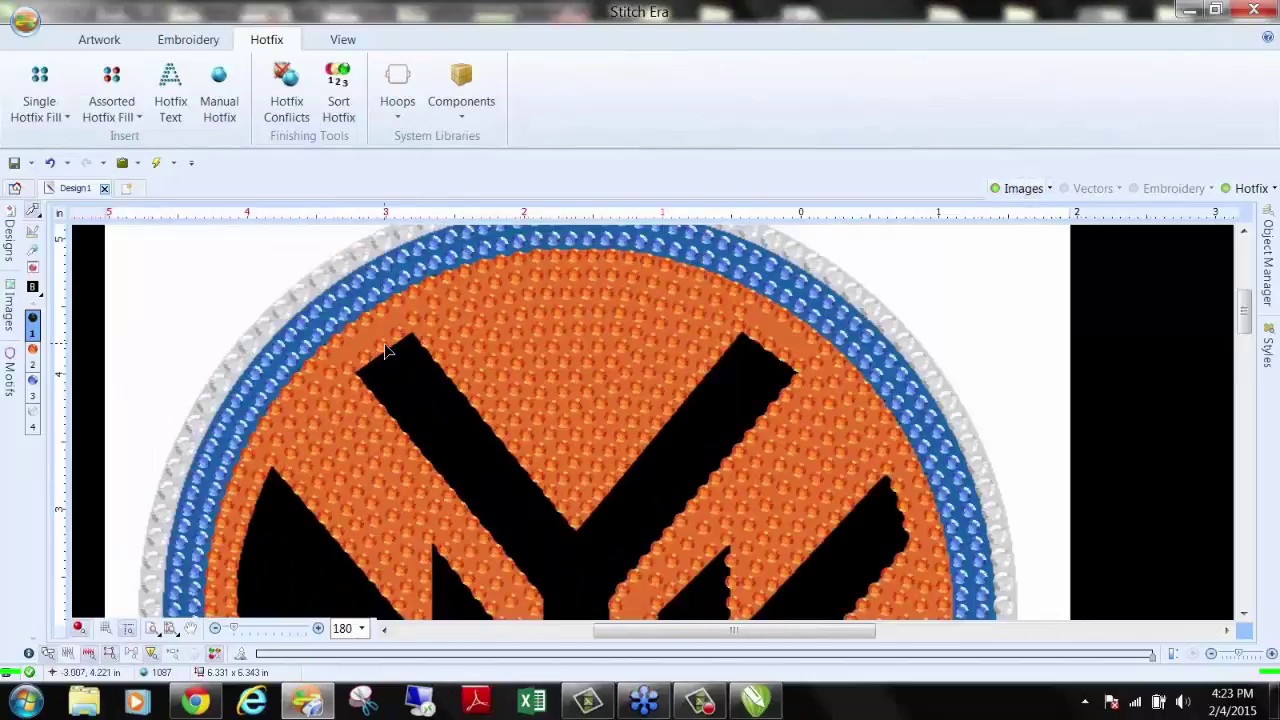
pyautogui.scroll(2, 387, 350)
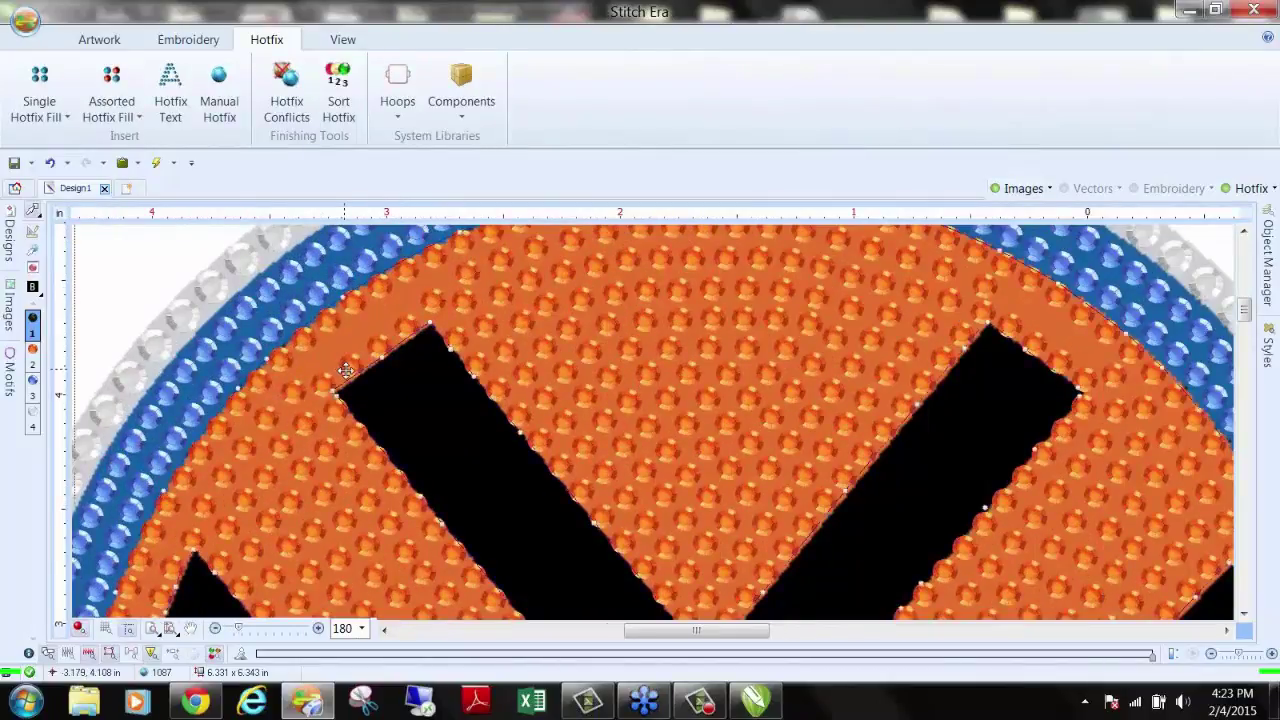
pyautogui.click(345, 370)
pyautogui.scroll(2, 345, 372)
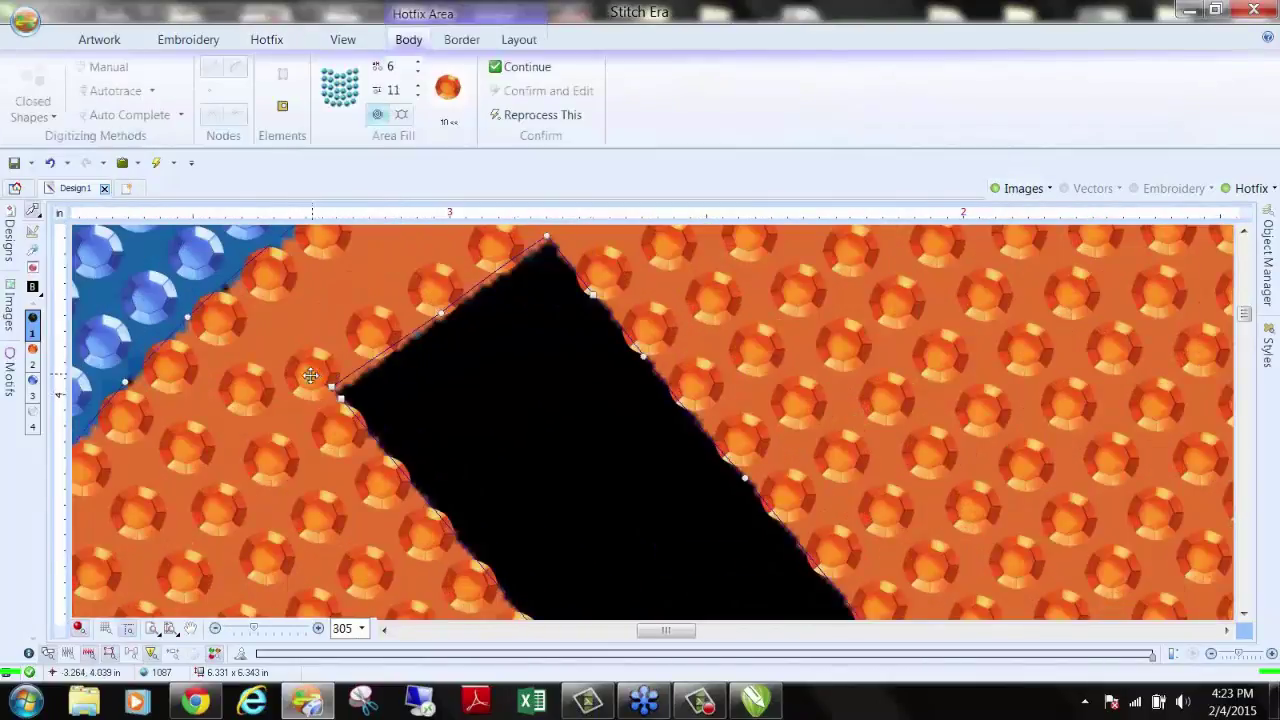
pyautogui.moveTo(332, 386); pyautogui.dragTo(313, 366)
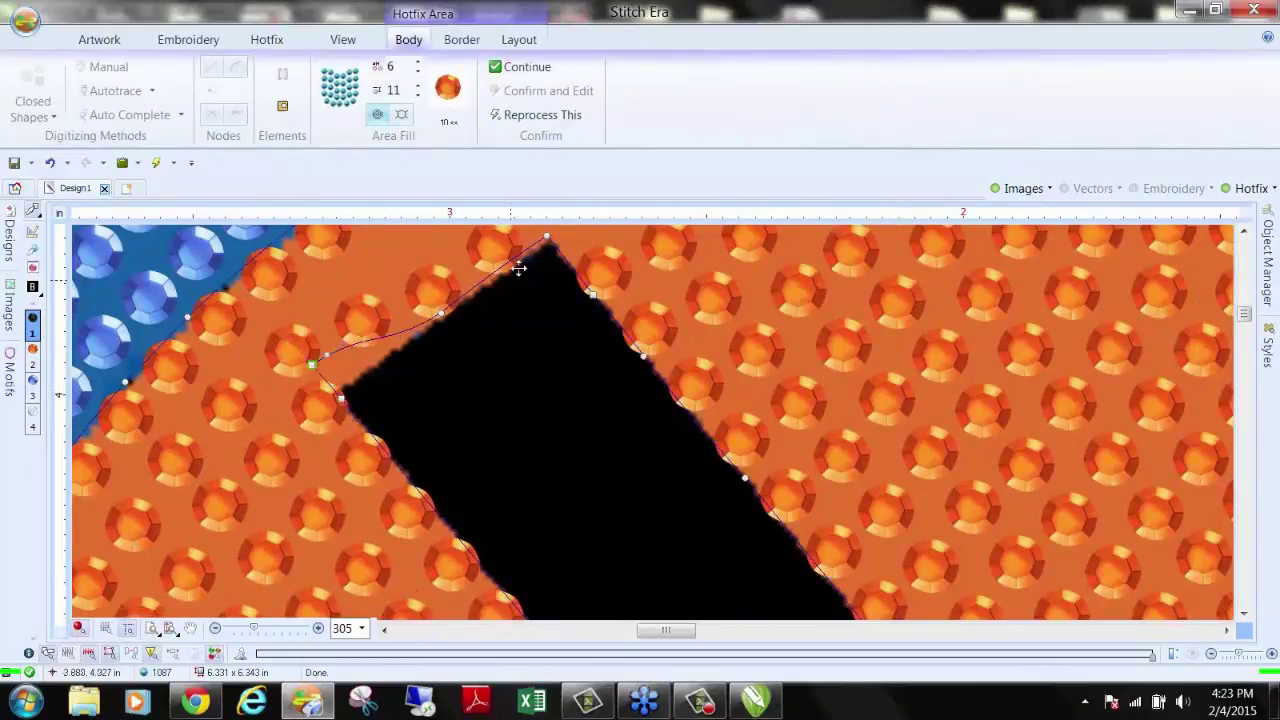
pyautogui.moveTo(543, 232); pyautogui.dragTo(494, 246)
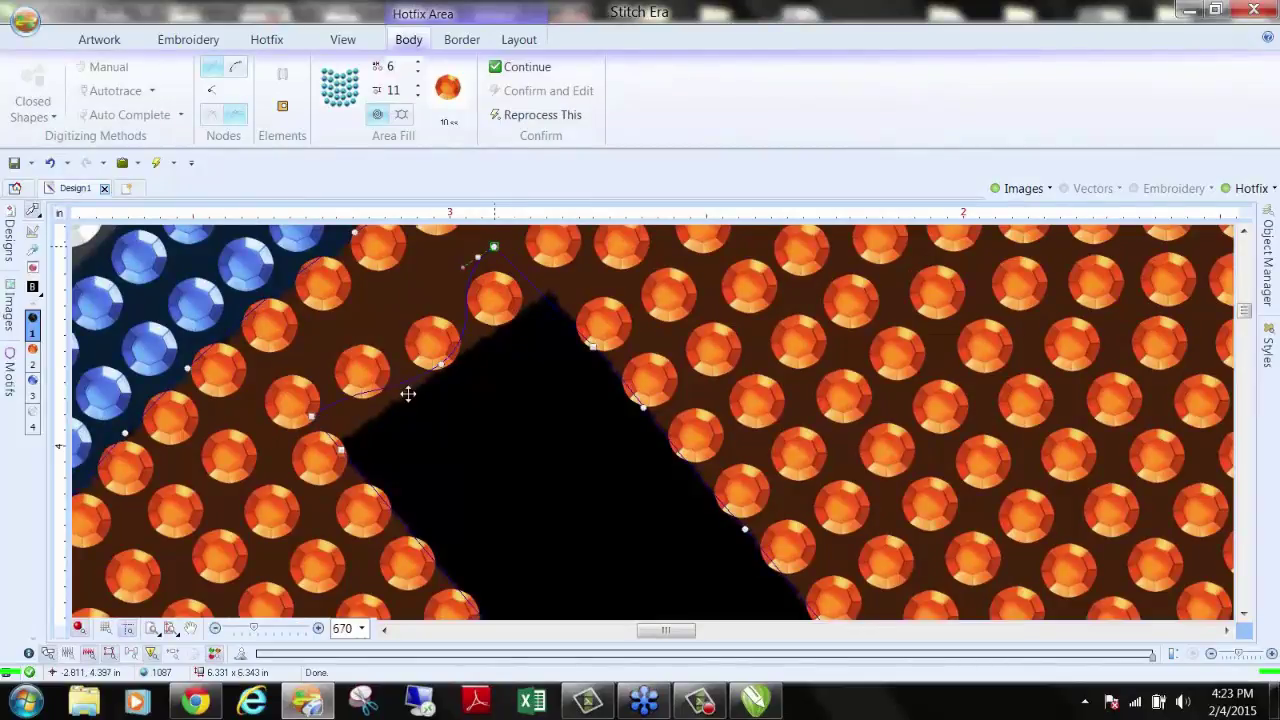
pyautogui.moveTo(436, 362); pyautogui.dragTo(397, 326)
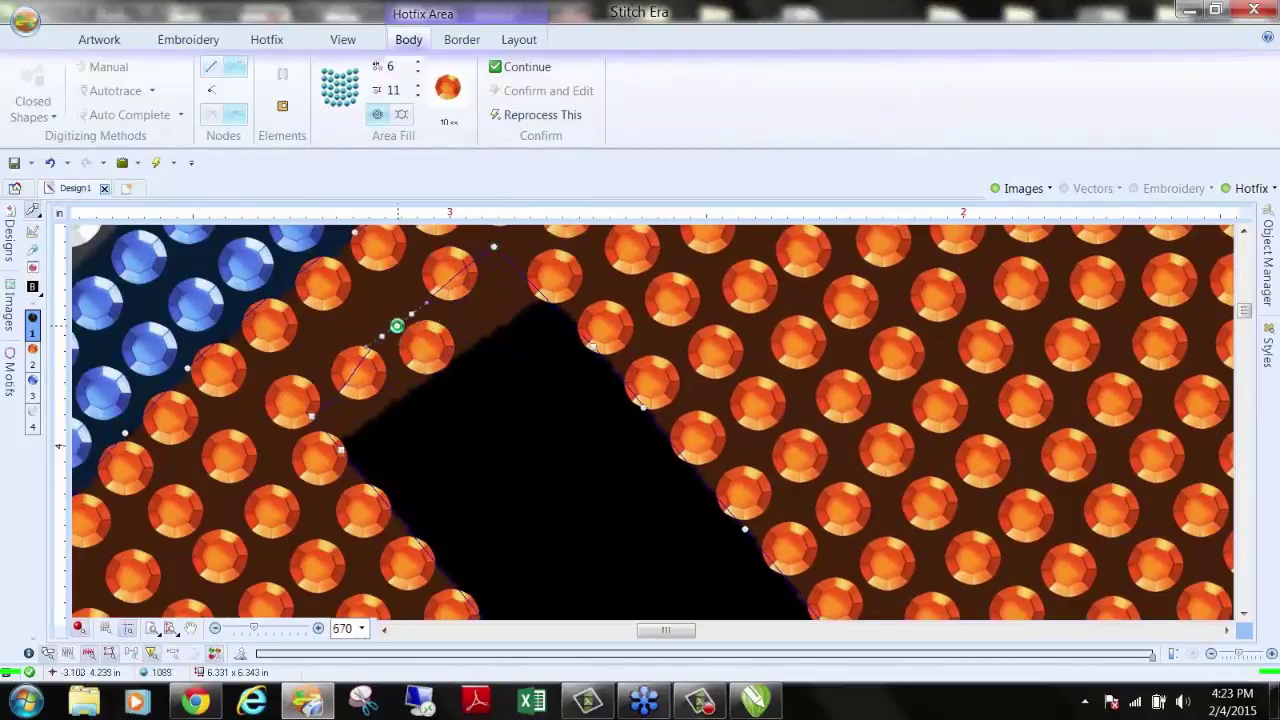
pyautogui.moveTo(494, 250); pyautogui.dragTo(503, 261)
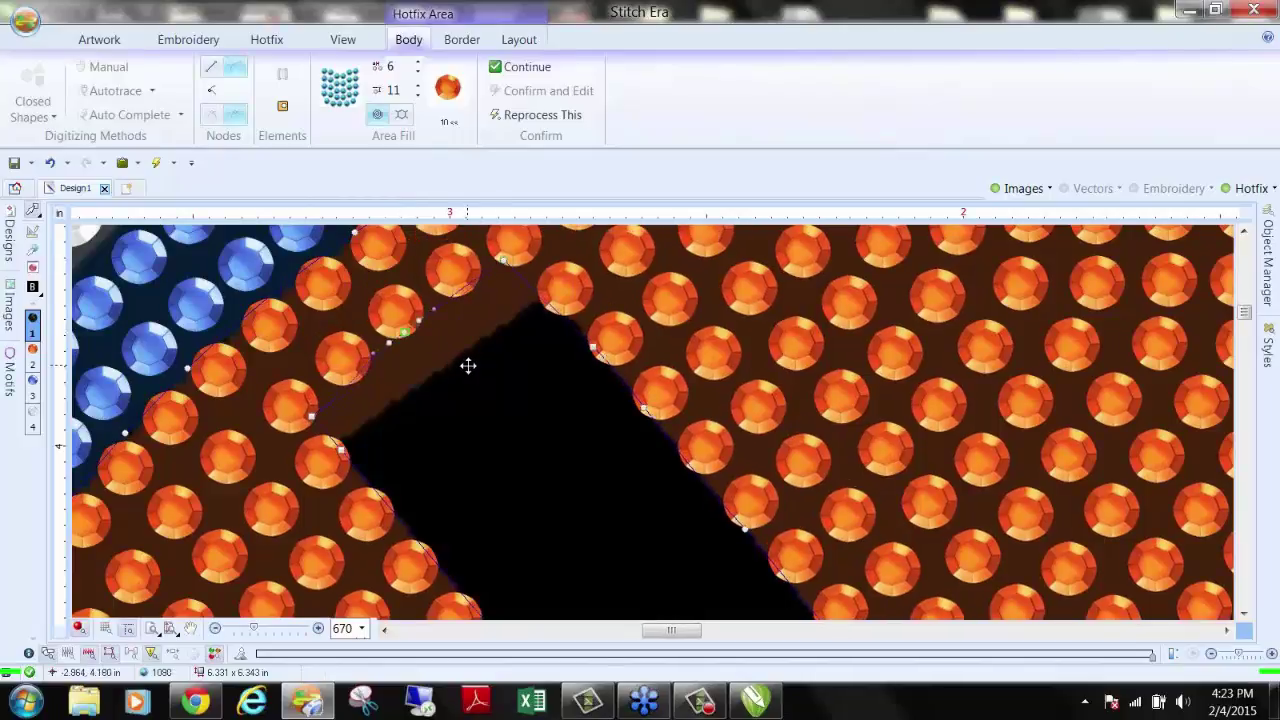
# Step: Make the outer node at the tip of the Y's right arm a cusp and move both corner nodes outward
pyautogui.scroll(-6, 468, 366)
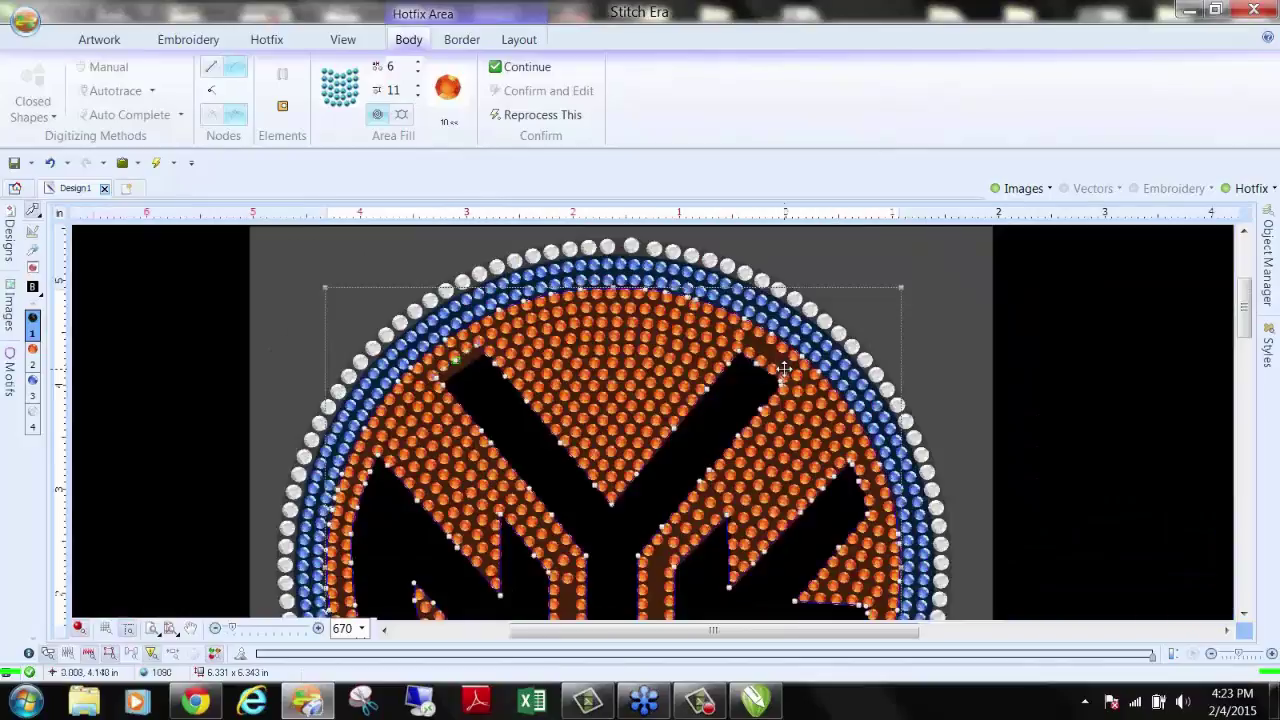
pyautogui.scroll(3, 797, 386)
pyautogui.scroll(1, 797, 386)
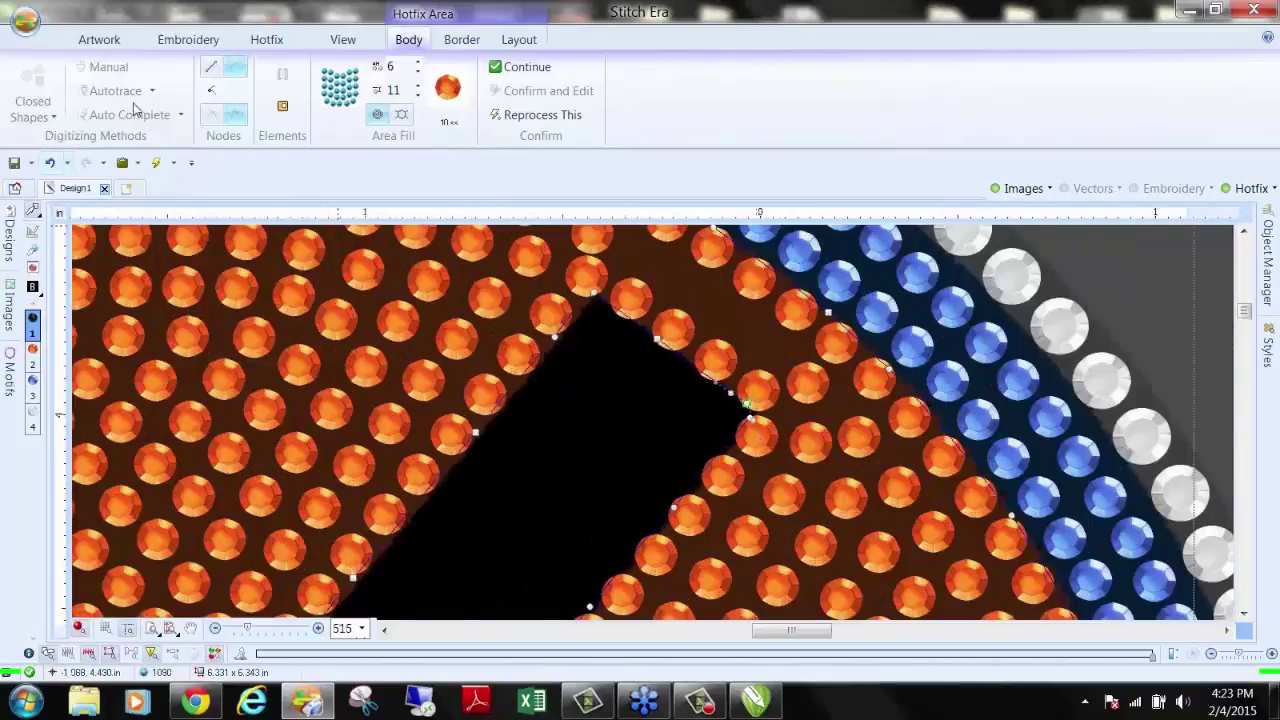
pyautogui.click(207, 90)
pyautogui.click(595, 292)
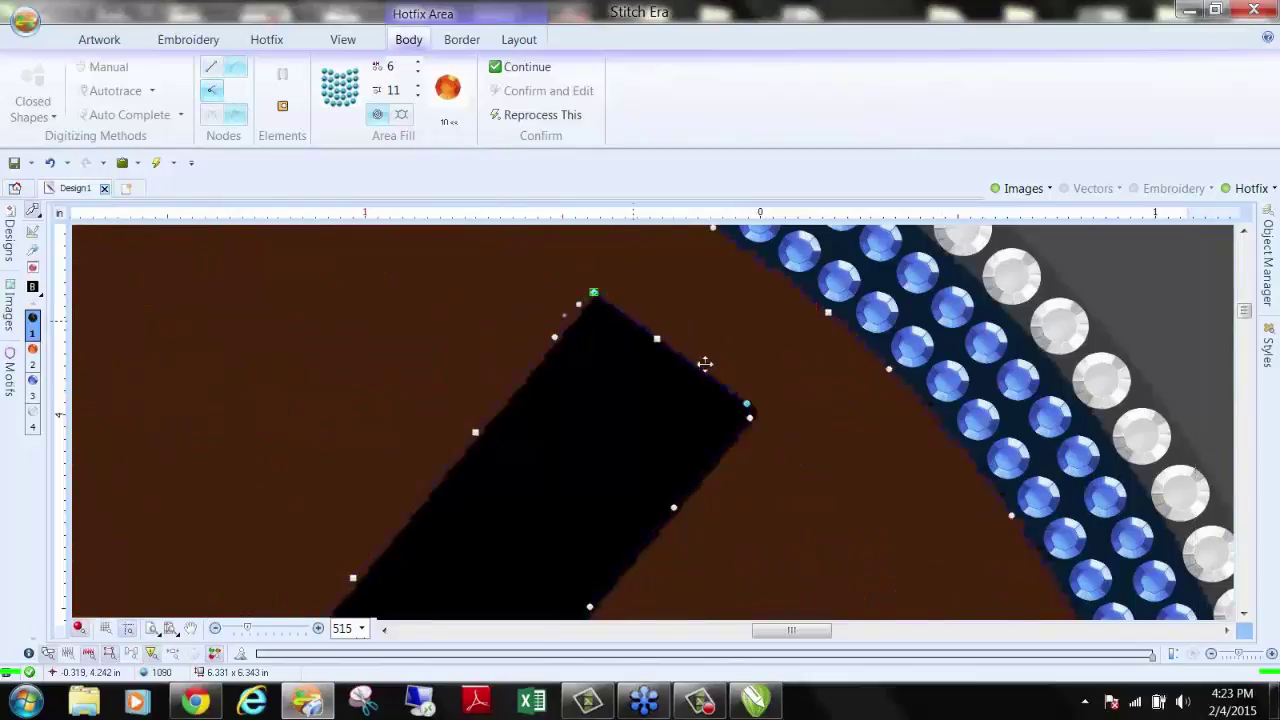
pyautogui.moveTo(748, 402); pyautogui.dragTo(783, 378)
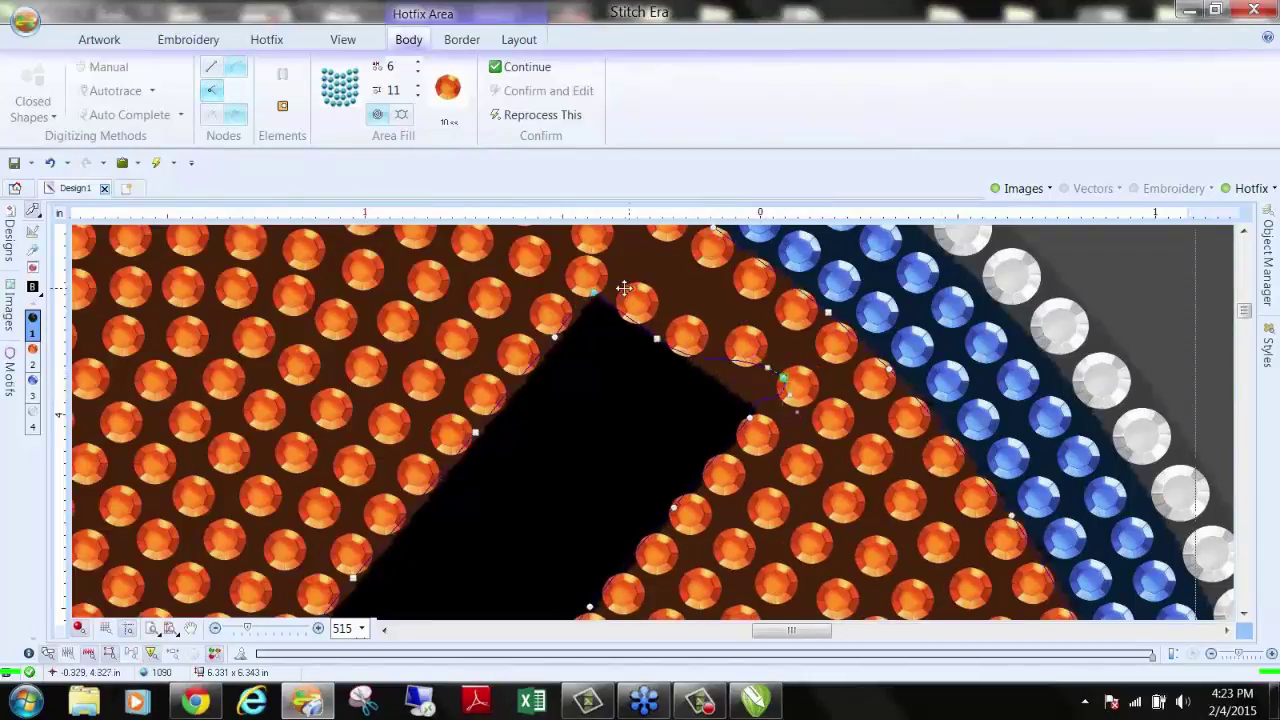
pyautogui.moveTo(603, 278); pyautogui.dragTo(620, 262)
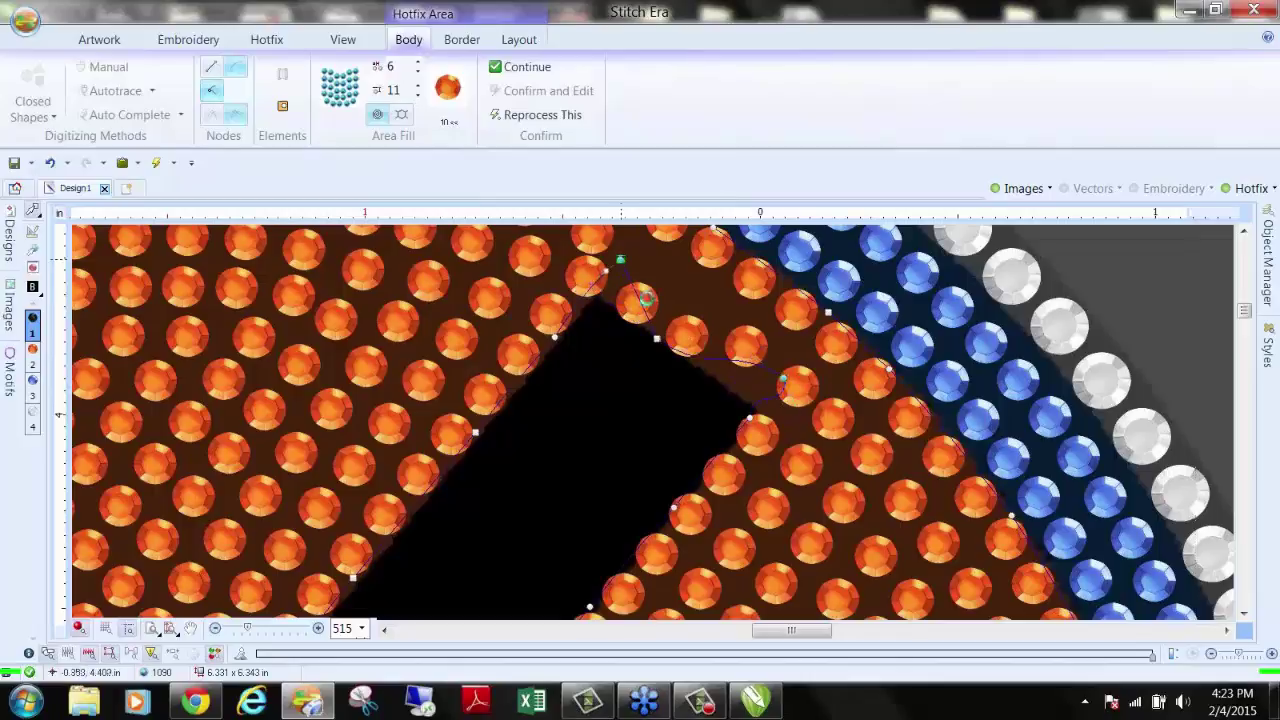
# Step: Straighten the tip edge of the Y's right arm by moving its middle node outward and readjusting the corner nodes
pyautogui.moveTo(653, 348); pyautogui.dragTo(695, 321)
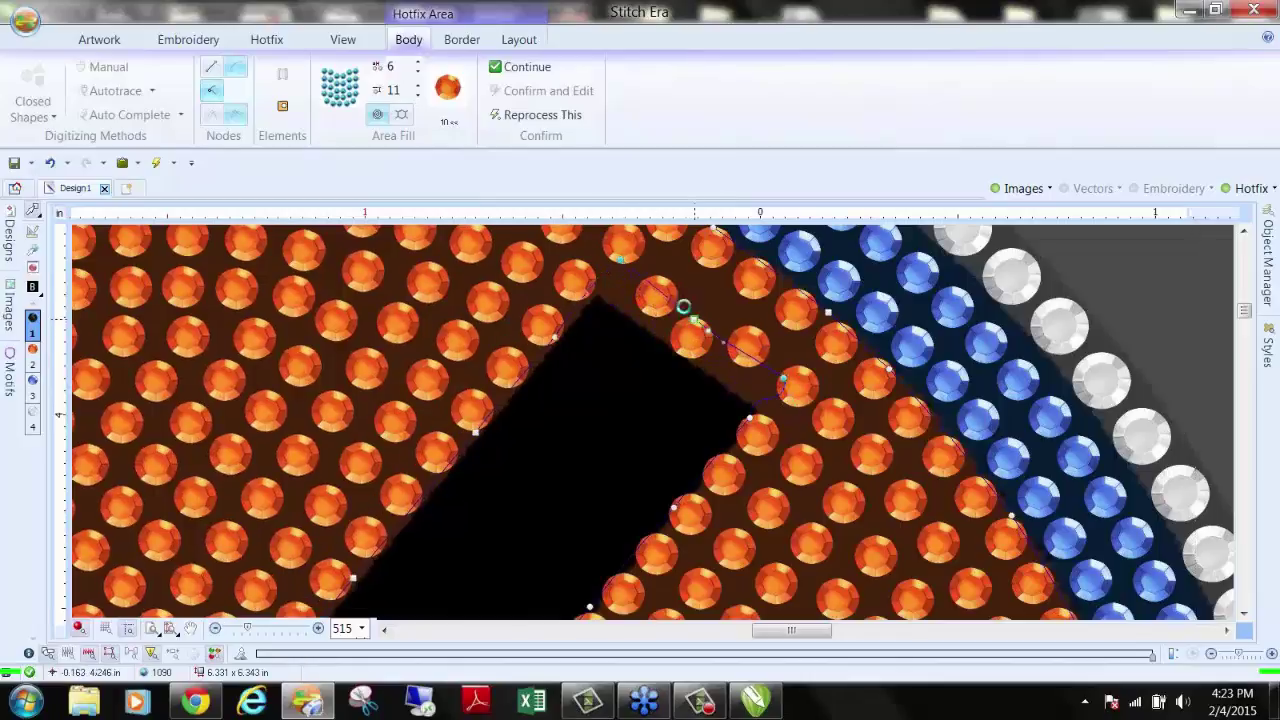
pyautogui.click(617, 262)
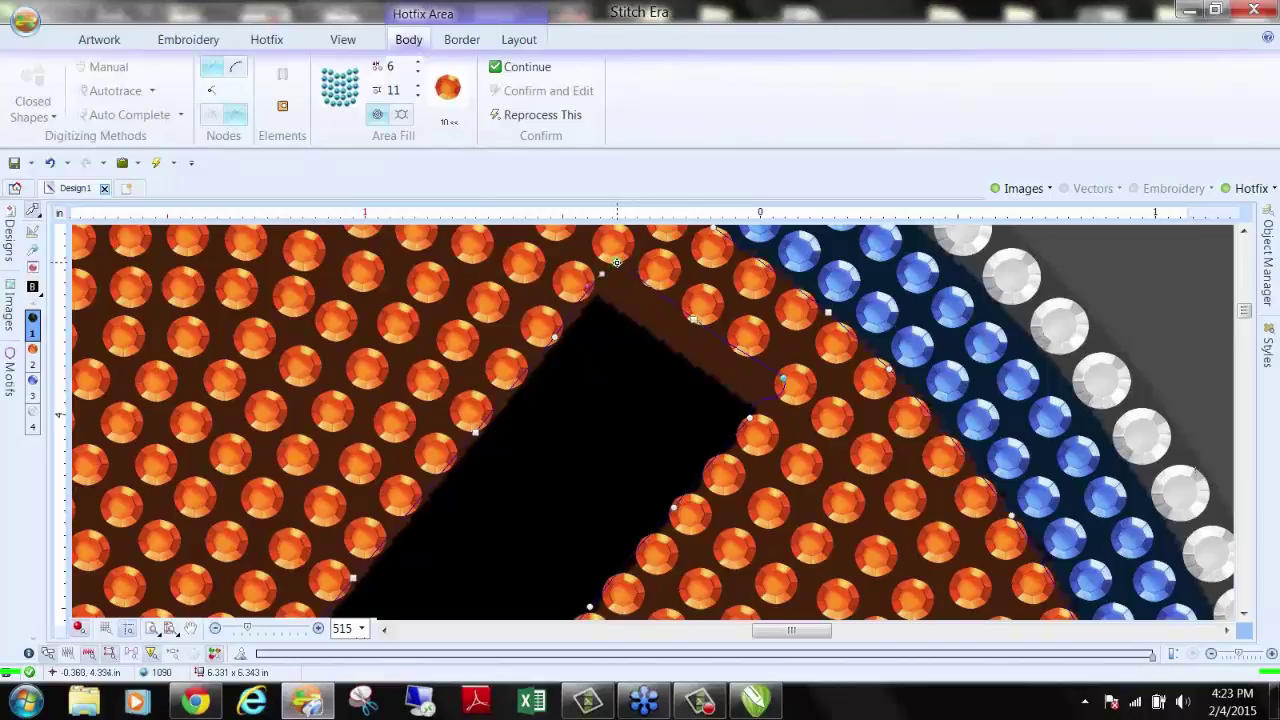
pyautogui.click(617, 262)
pyautogui.click(752, 417)
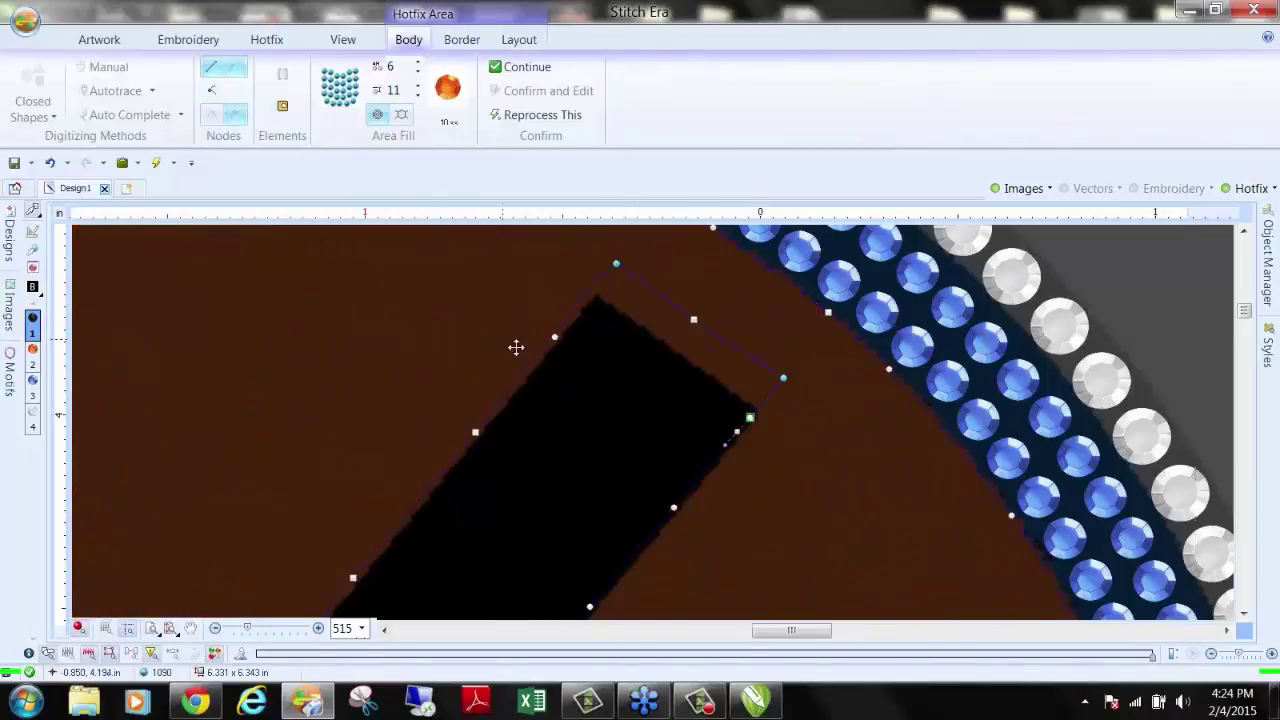
pyautogui.click(783, 380)
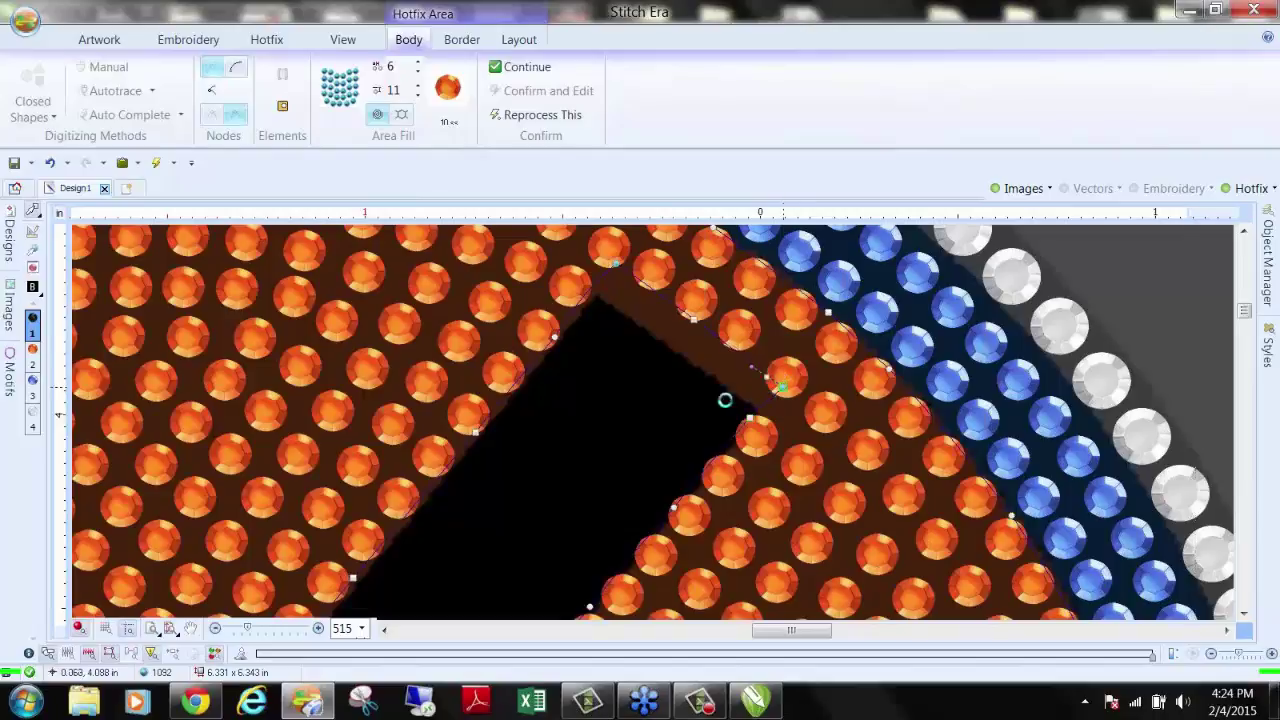
pyautogui.scroll(-5, 719, 396)
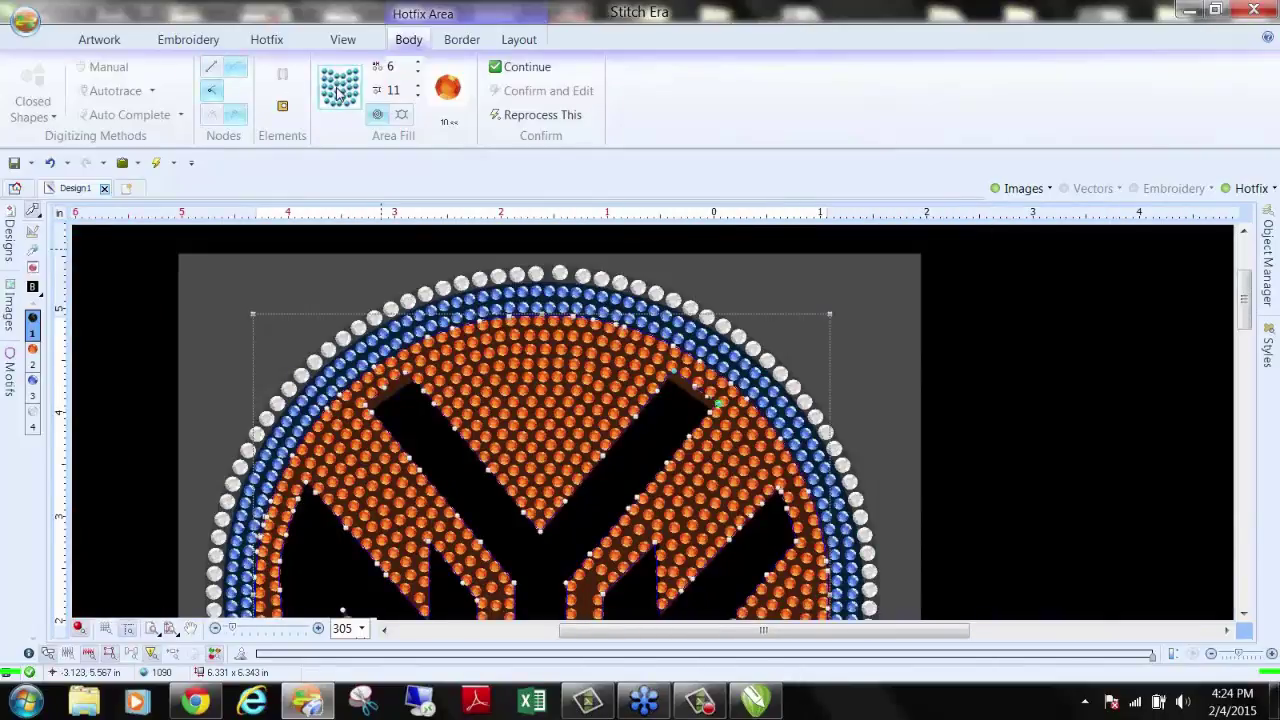
# Step: Review the available single hotfix fill types without choosing one
pyautogui.click(290, 42)
pyautogui.click(40, 108)
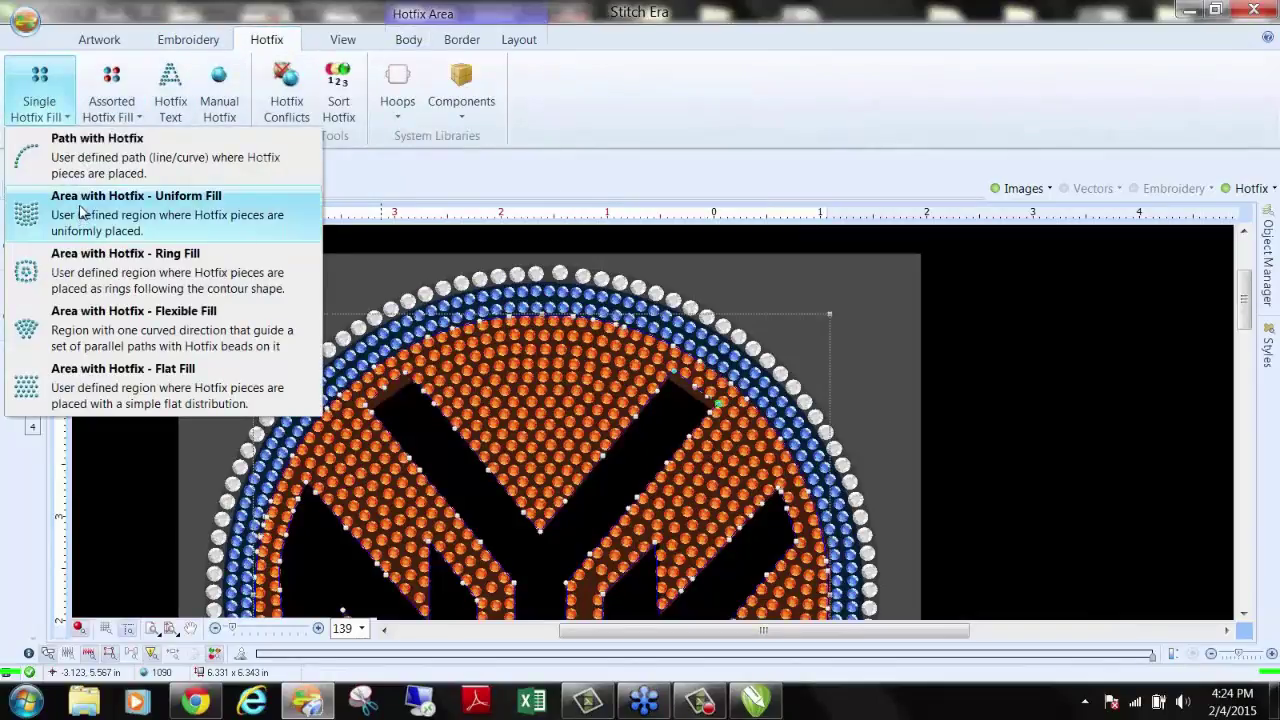
pyautogui.click(791, 138)
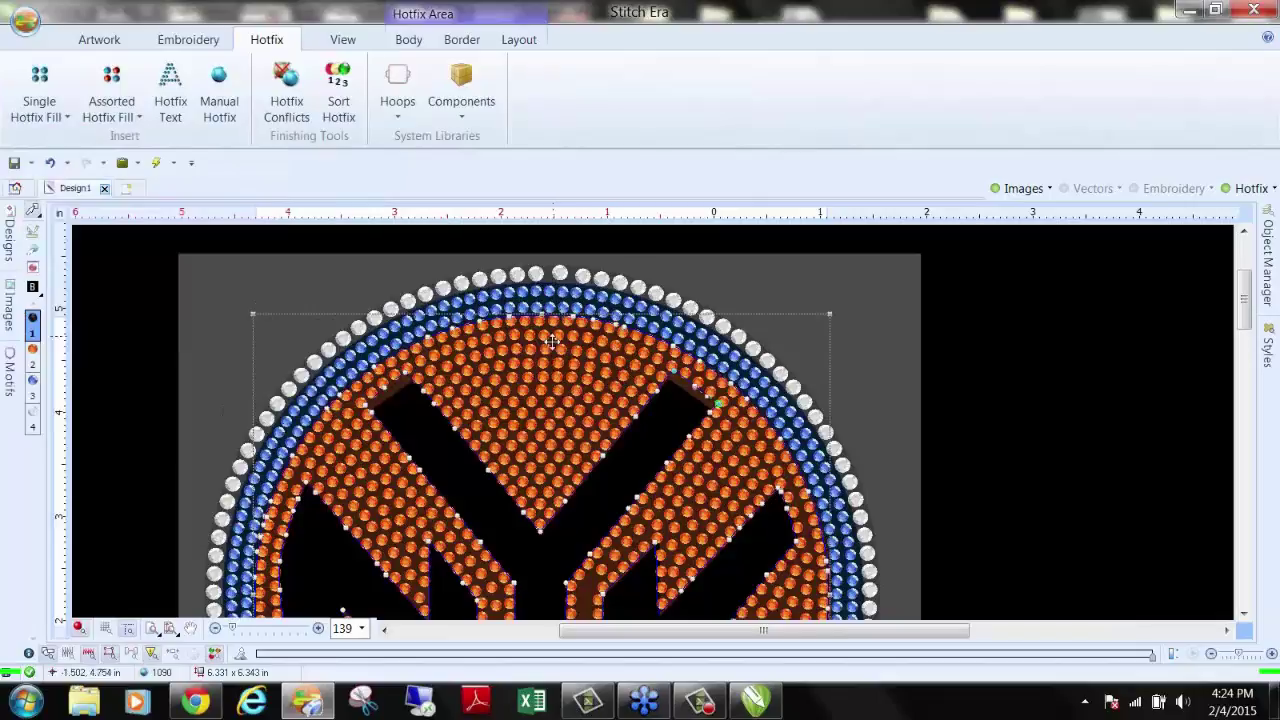
# Step: Switch the orange fill to the honeycomb bead distribution and inspect the stones up close
pyautogui.click(424, 368)
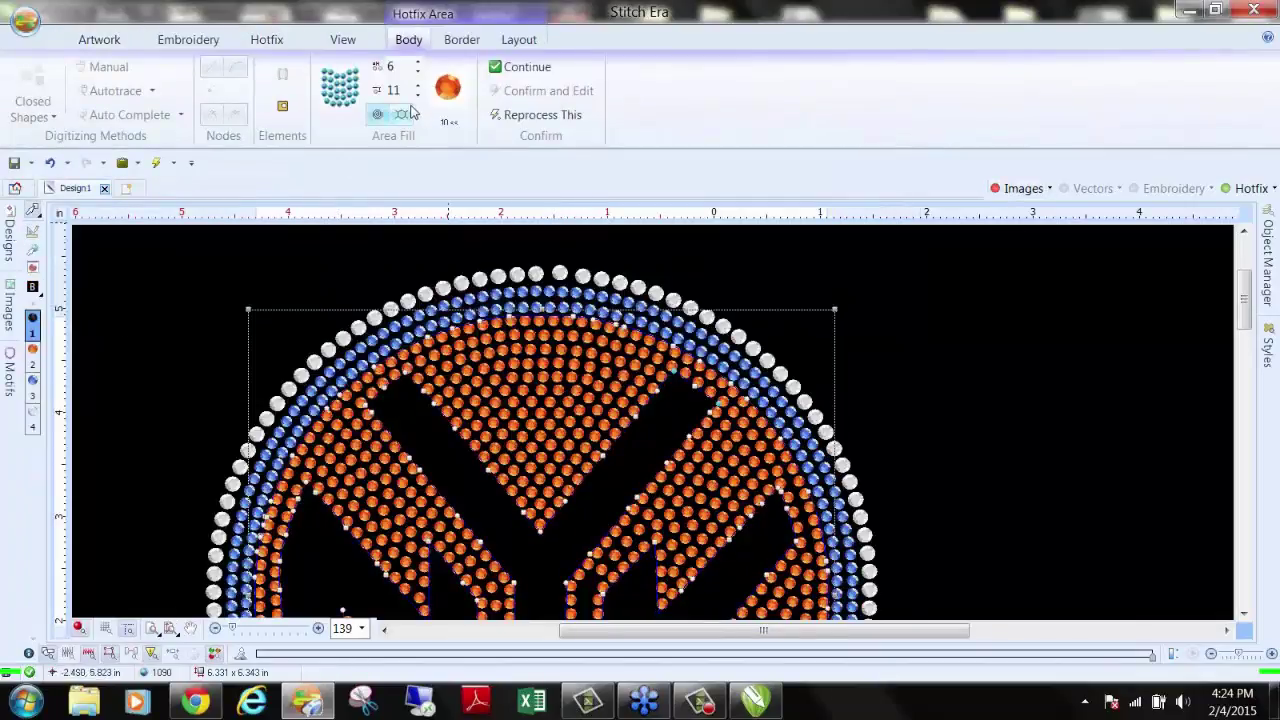
pyautogui.click(401, 115)
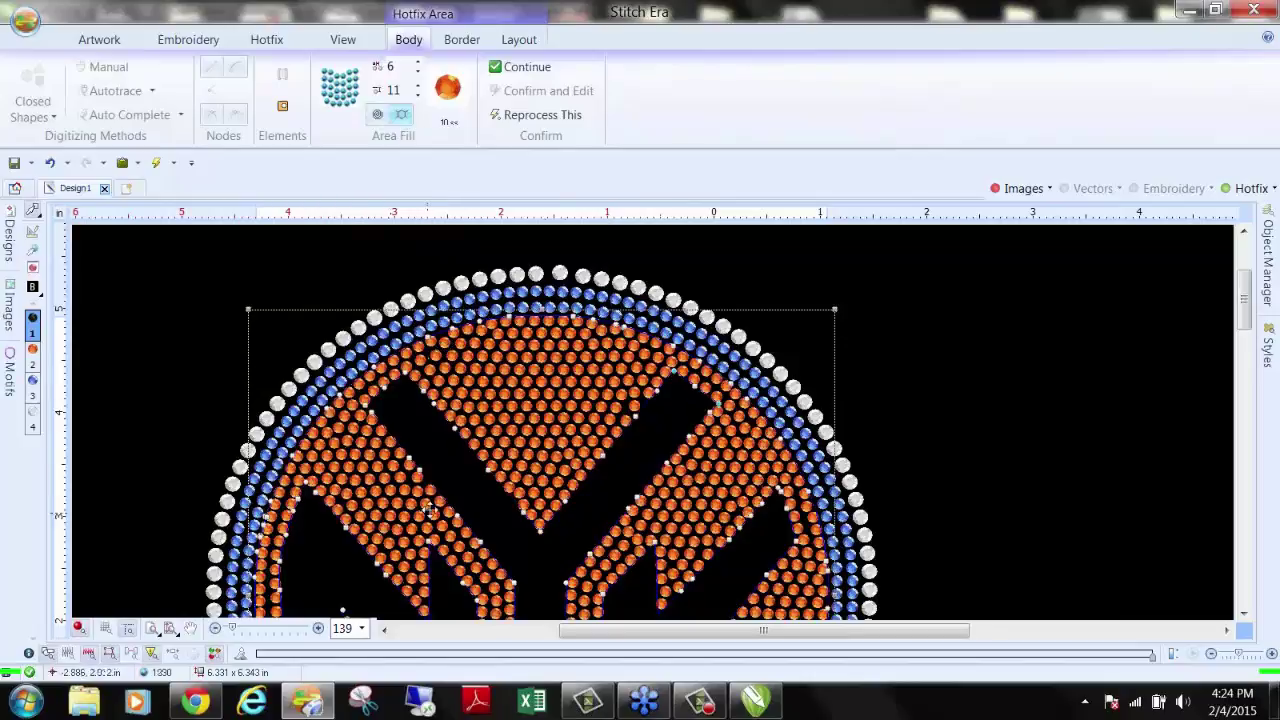
pyautogui.scroll(1, 519, 358)
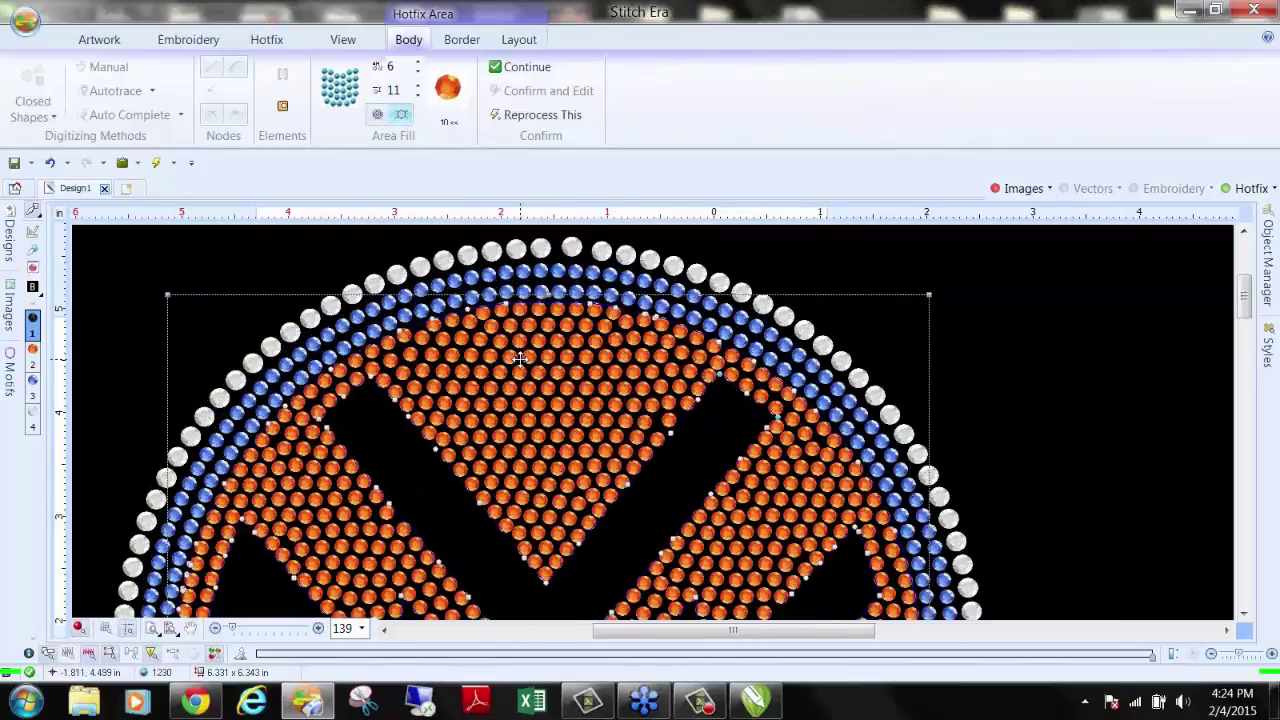
pyautogui.scroll(5, 519, 358)
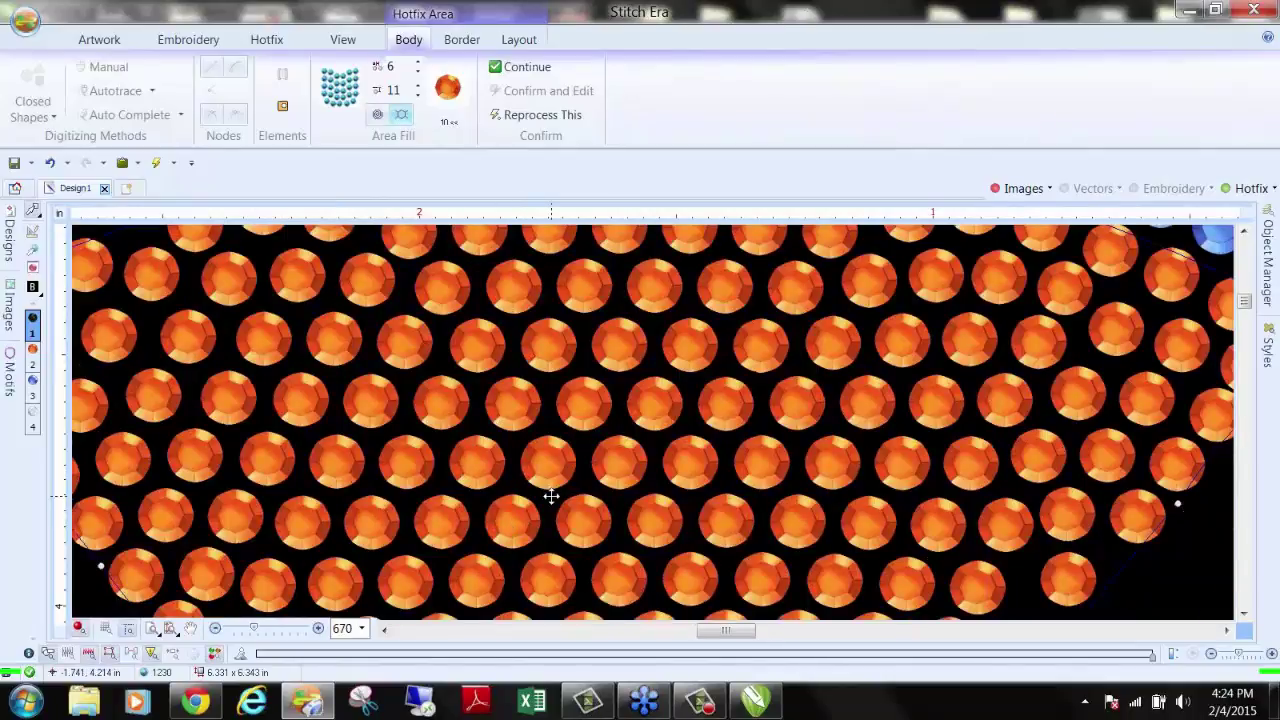
pyautogui.scroll(-3, 551, 496)
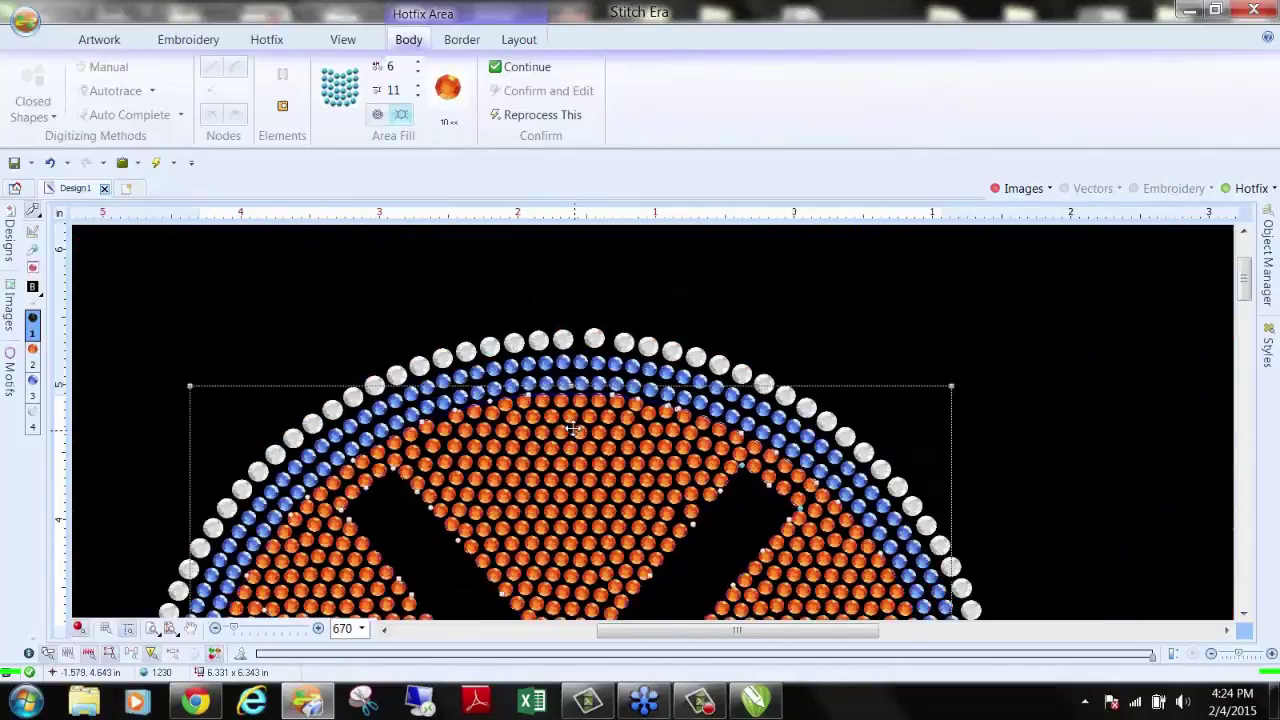
# Step: Set the orange fill's margin to 25 points and confirm the change
pyautogui.doubleClick(394, 90)
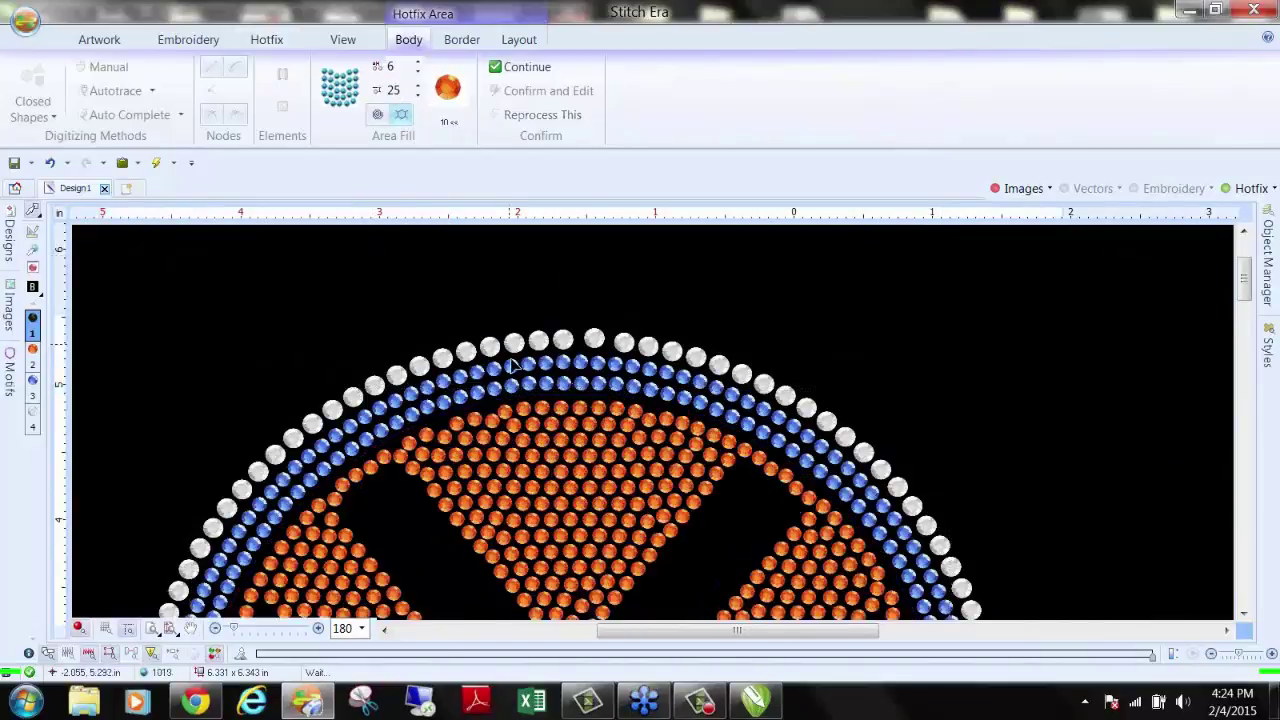
pyautogui.press('Return')
pyautogui.scroll(-5, 590, 440)
pyautogui.scroll(3, 590, 440)
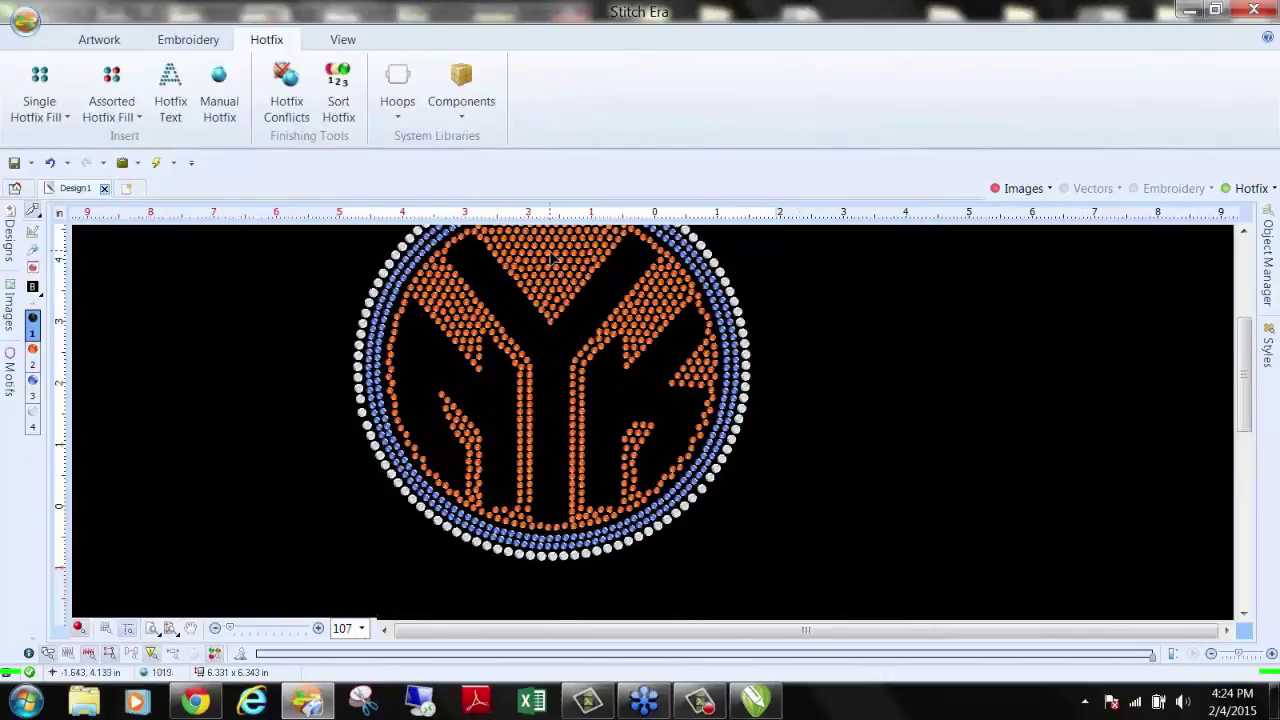
# Step: Return the orange fill to the contour-following bead distribution and set its margin to 14 points
pyautogui.scroll(2, 552, 258)
pyautogui.scroll(2, 552, 258)
pyautogui.click(325, 467)
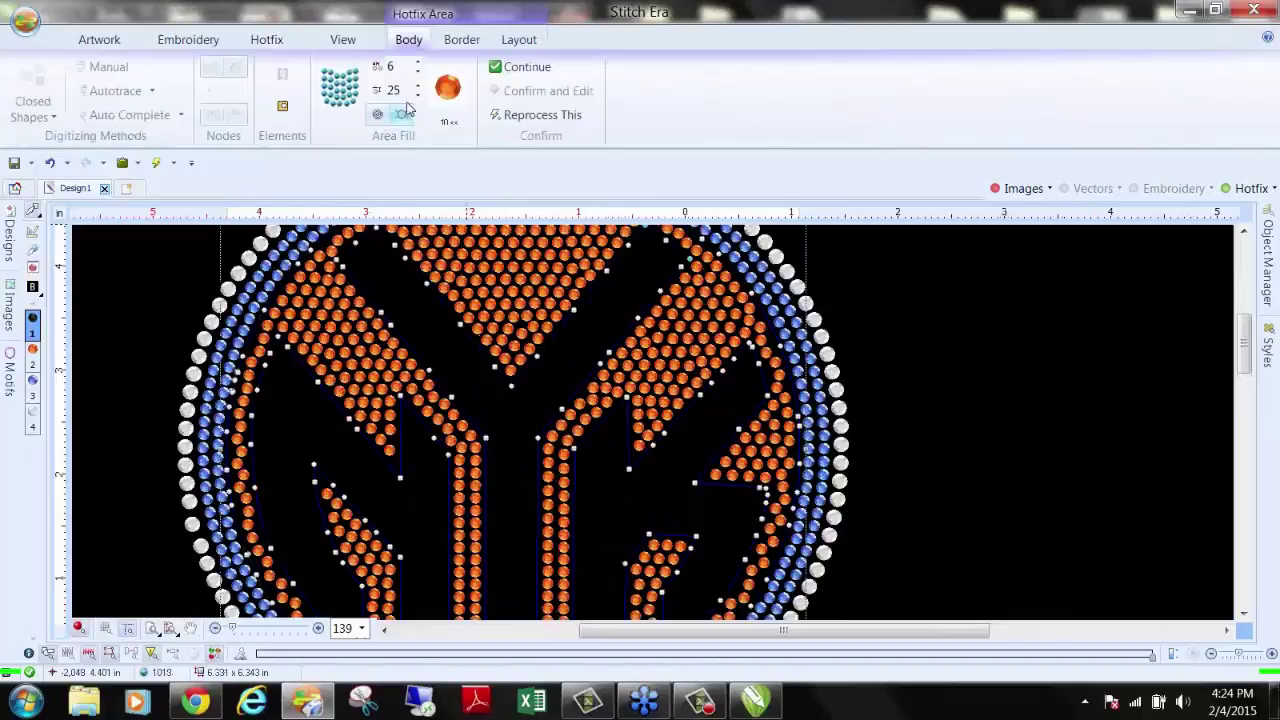
pyautogui.click(381, 114)
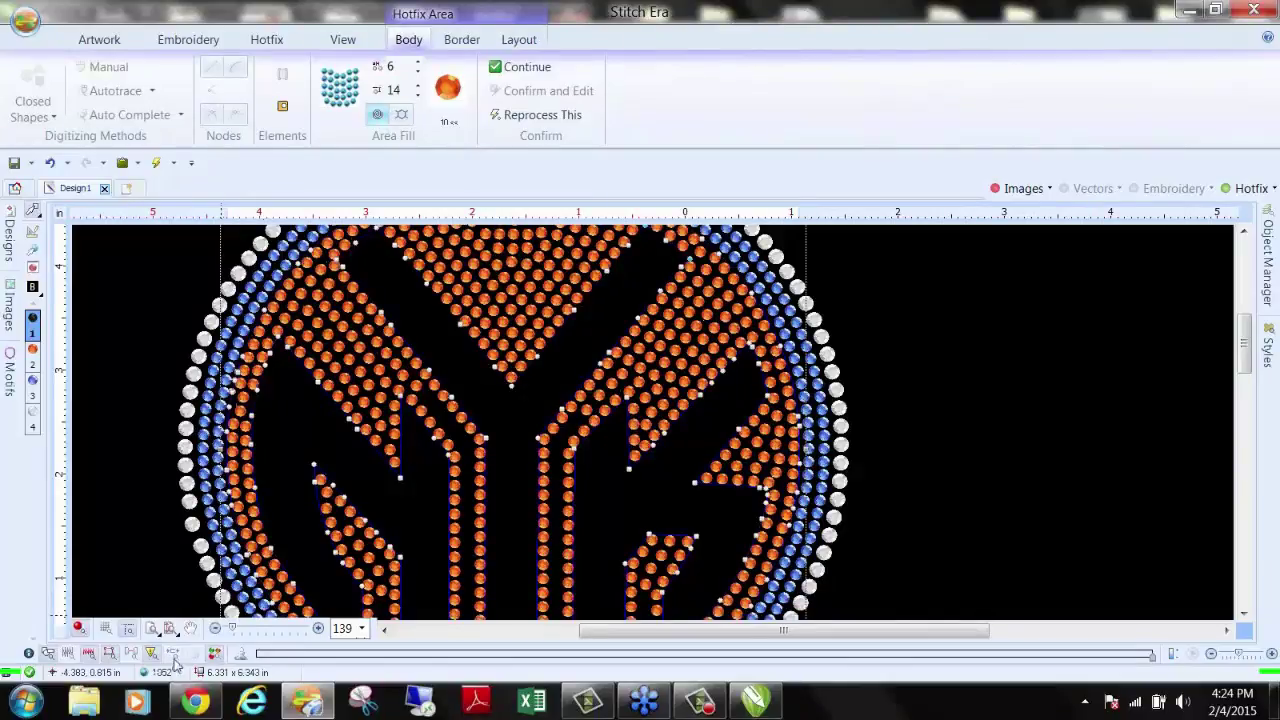
pyautogui.press('Return')
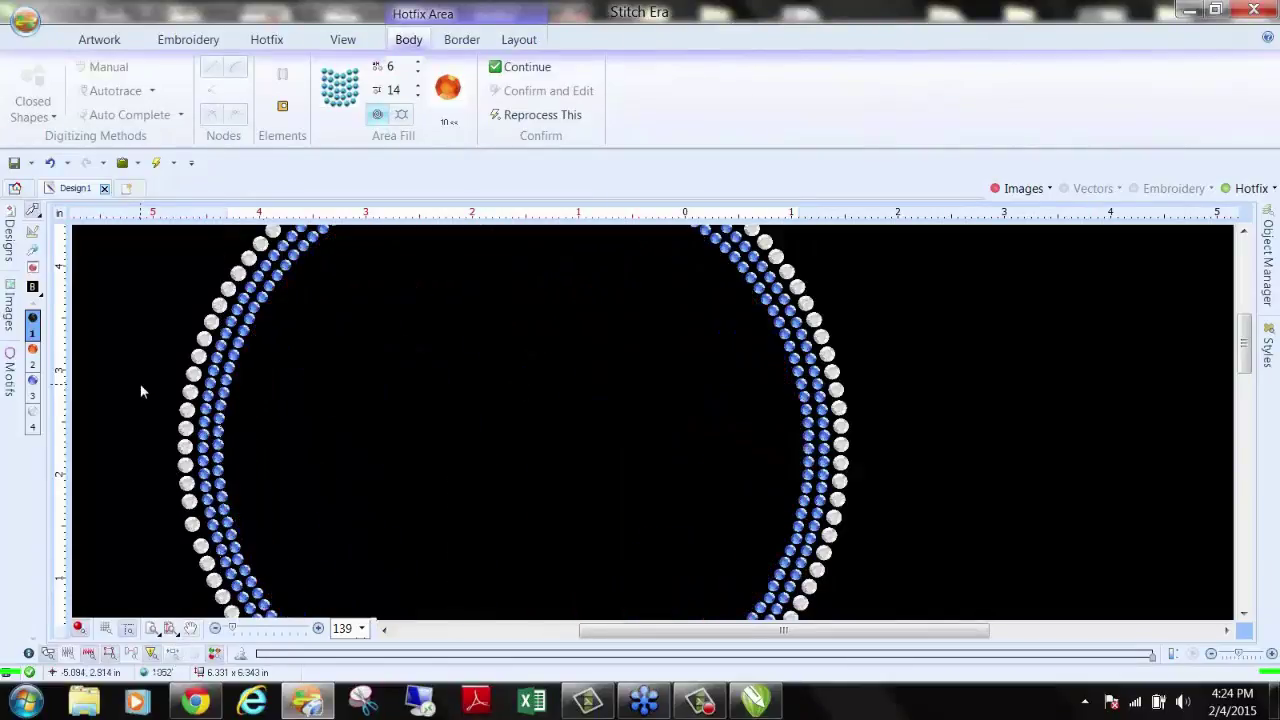
# Step: Adjust the outline nodes of the orange fill beside the N's curved edge and near the Y's stem to even out the stones
pyautogui.scroll(3, 240, 410)
pyautogui.click(243, 420)
pyautogui.moveTo(276, 437); pyautogui.dragTo(285, 413)
pyautogui.scroll(-2, 303, 420)
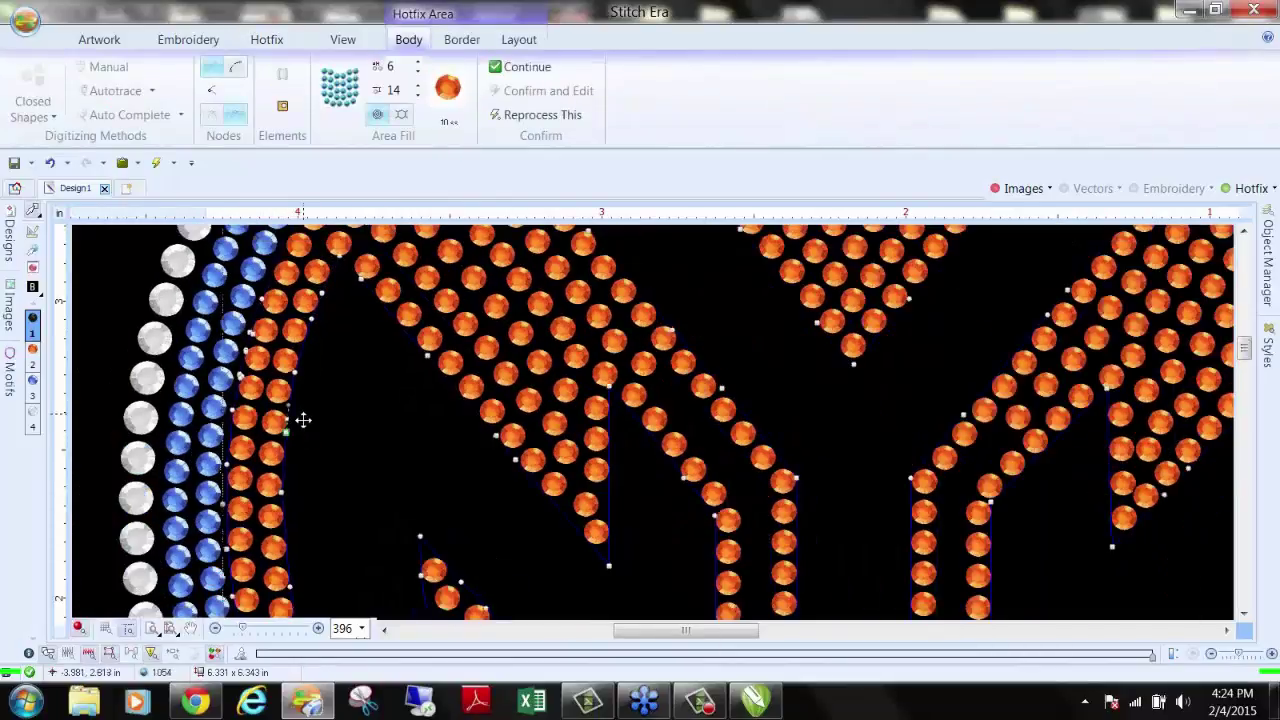
pyautogui.scroll(-2, 491, 451)
pyautogui.scroll(4, 495, 458)
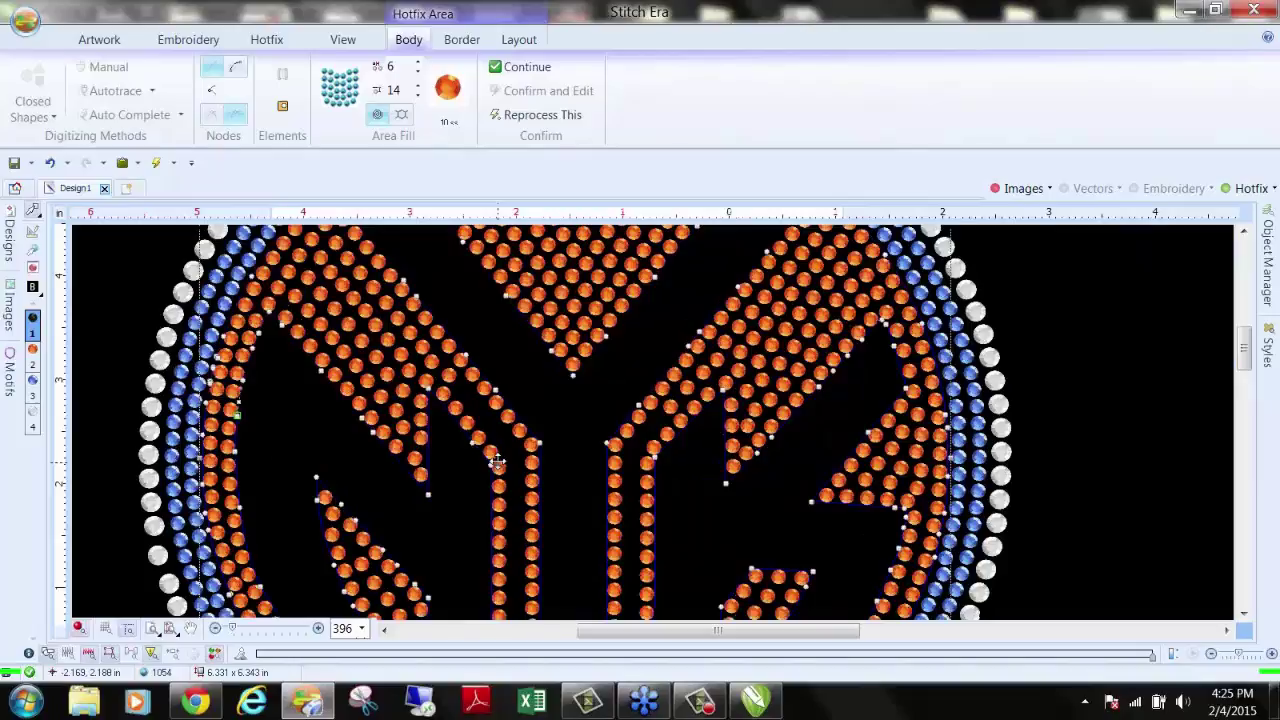
pyautogui.moveTo(499, 464); pyautogui.dragTo(477, 430)
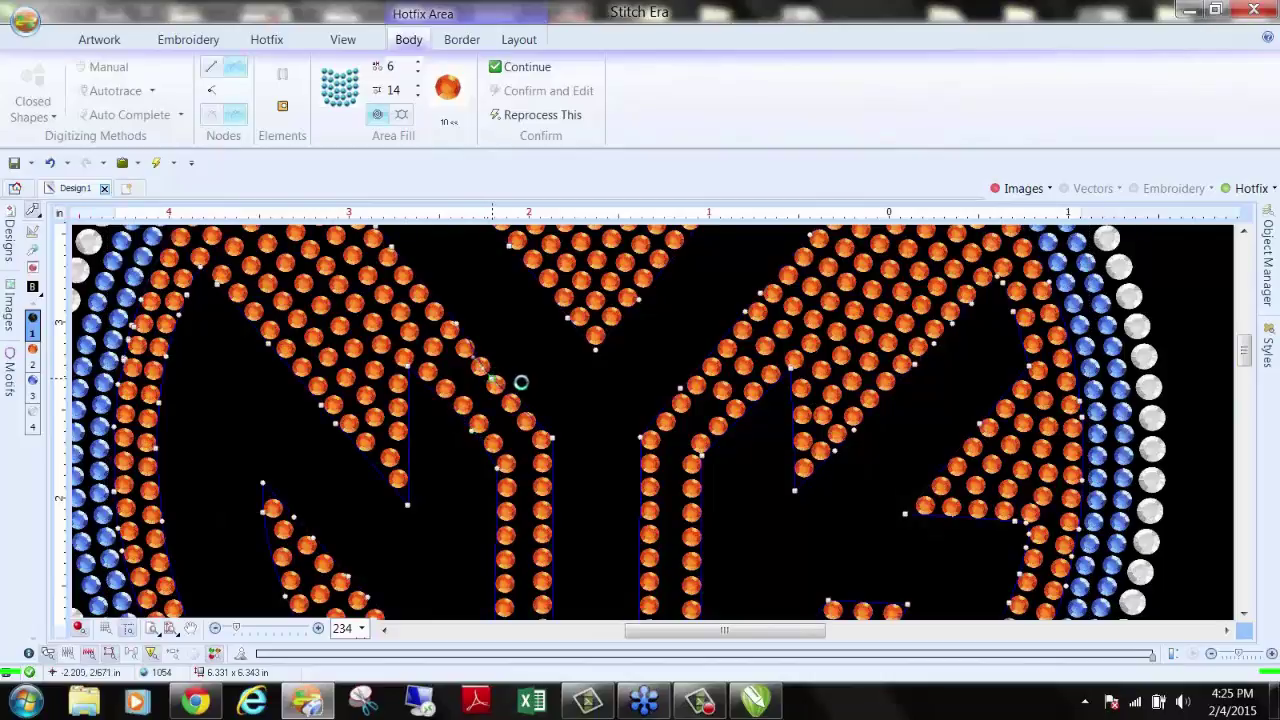
pyautogui.scroll(-5, 522, 384)
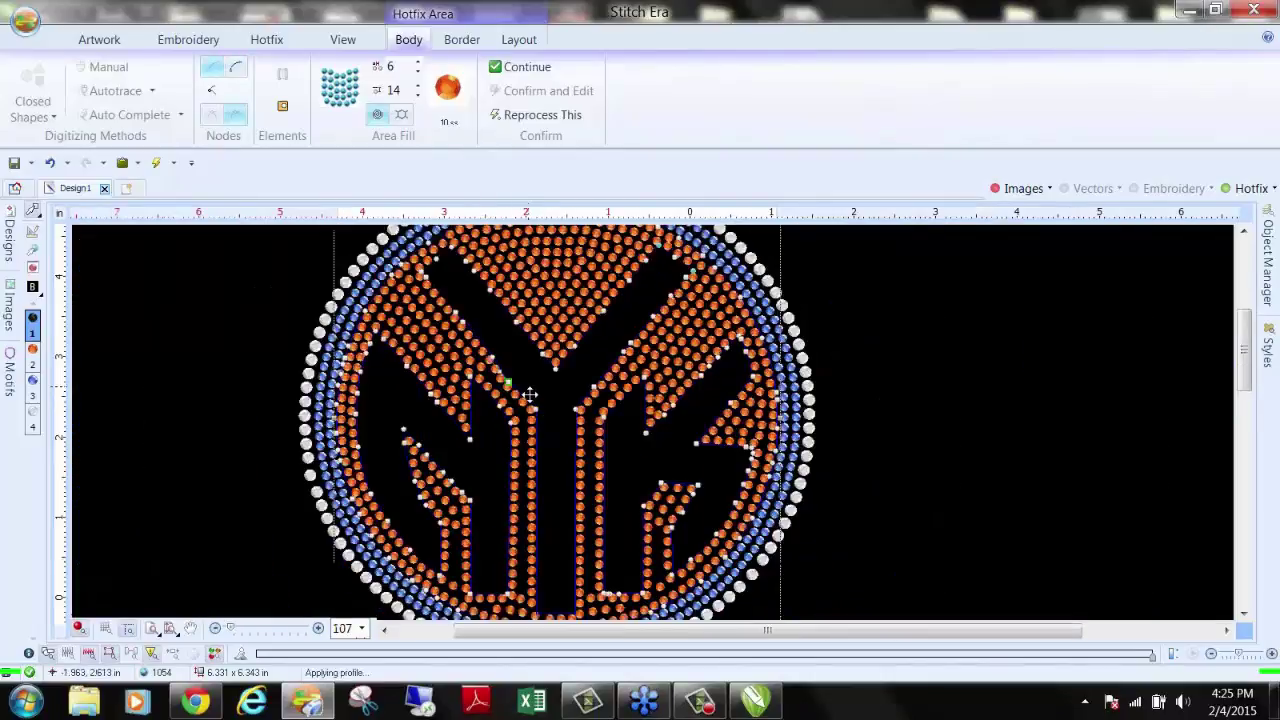
# Step: Fill the letters N, Y and K with black 2.0 mm single hotfix areas auto-completed from the source image, and hide the image again
pyautogui.click(1025, 189)
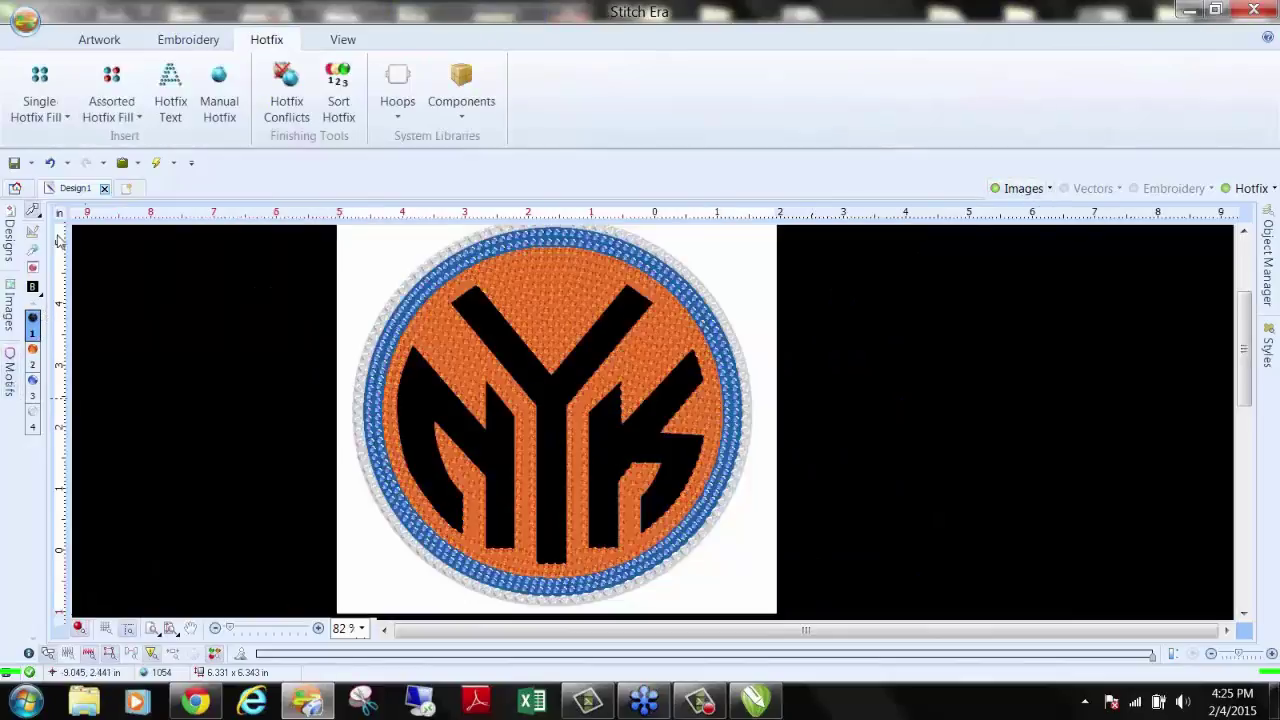
pyautogui.click(40, 108)
pyautogui.click(163, 251)
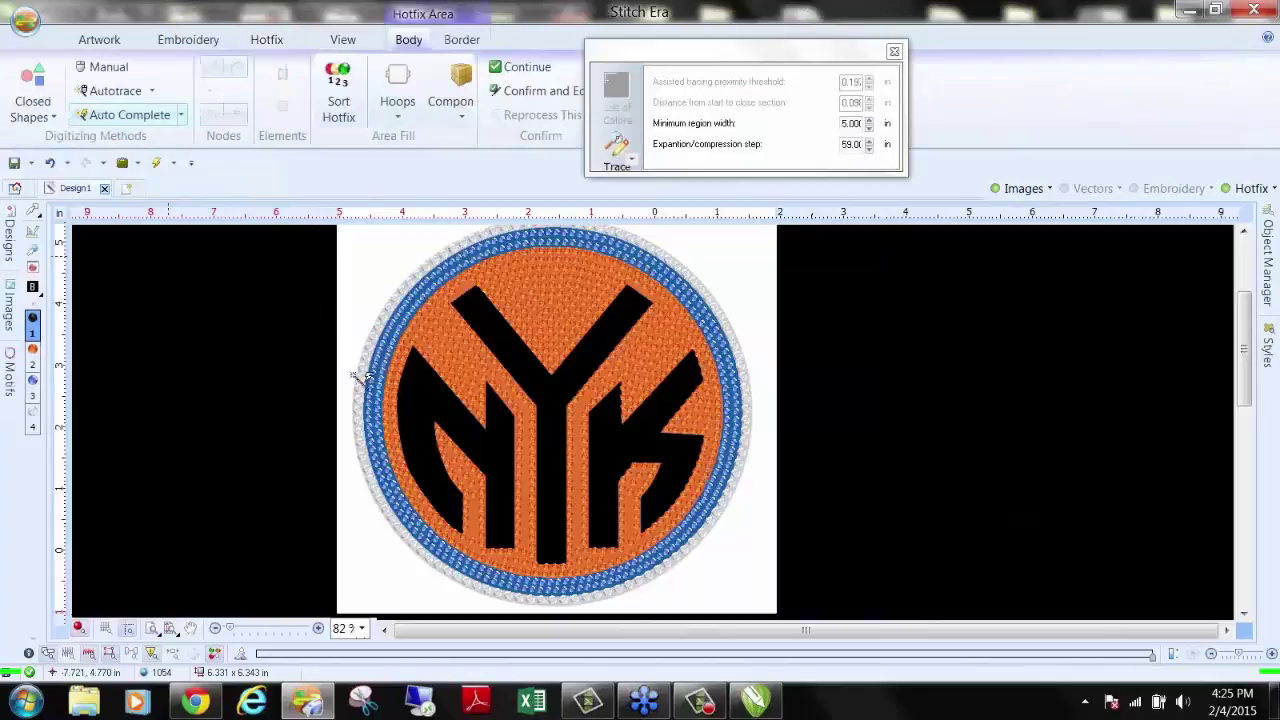
pyautogui.click(476, 352)
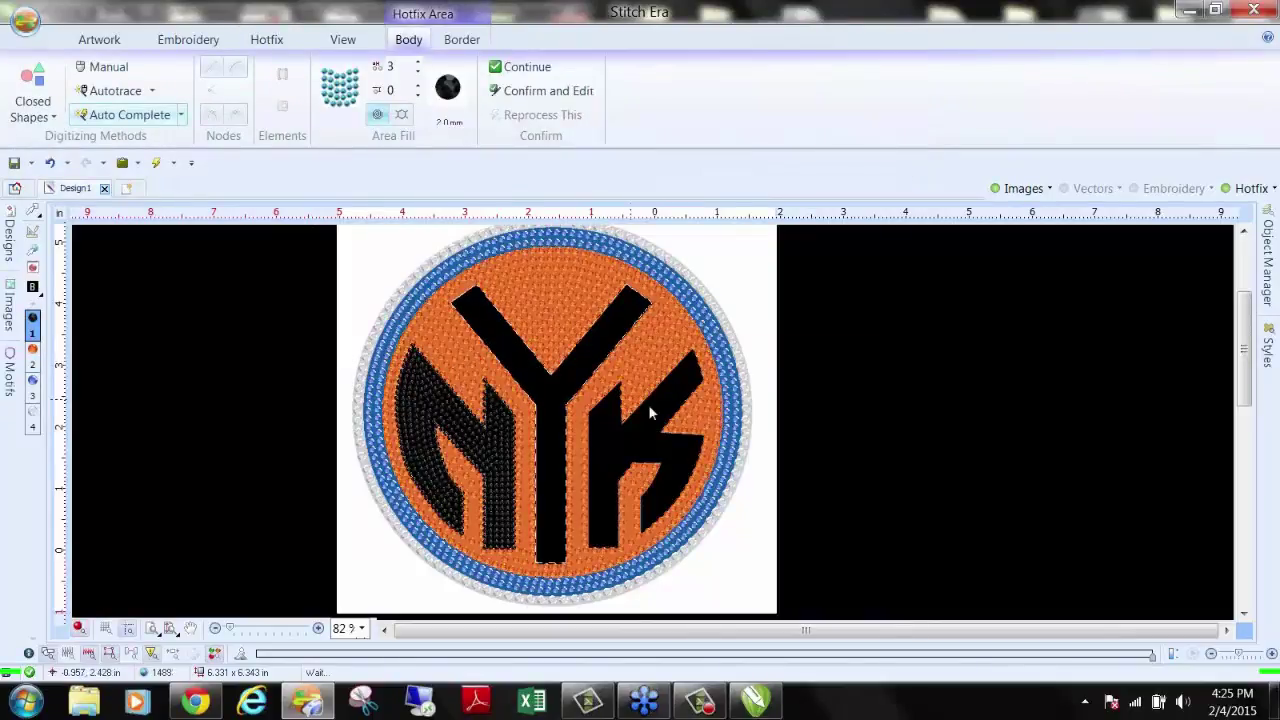
pyautogui.click(690, 430)
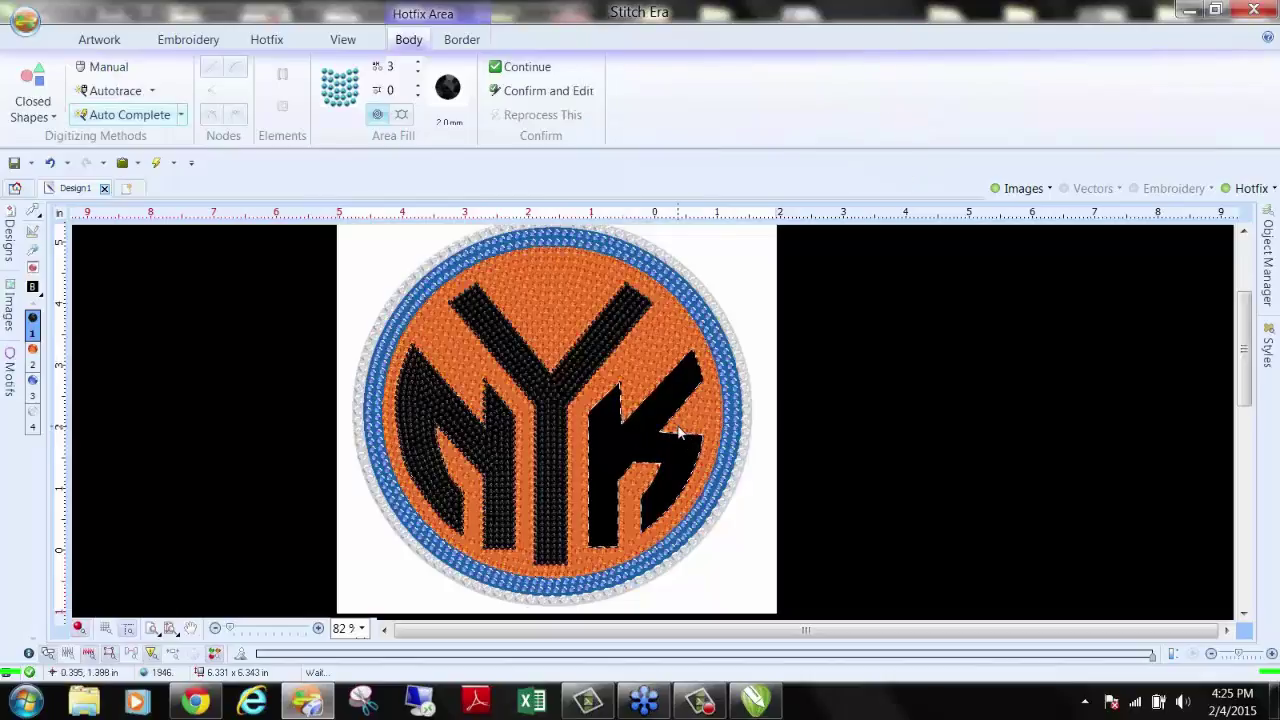
pyautogui.click(33, 207)
pyautogui.click(1020, 188)
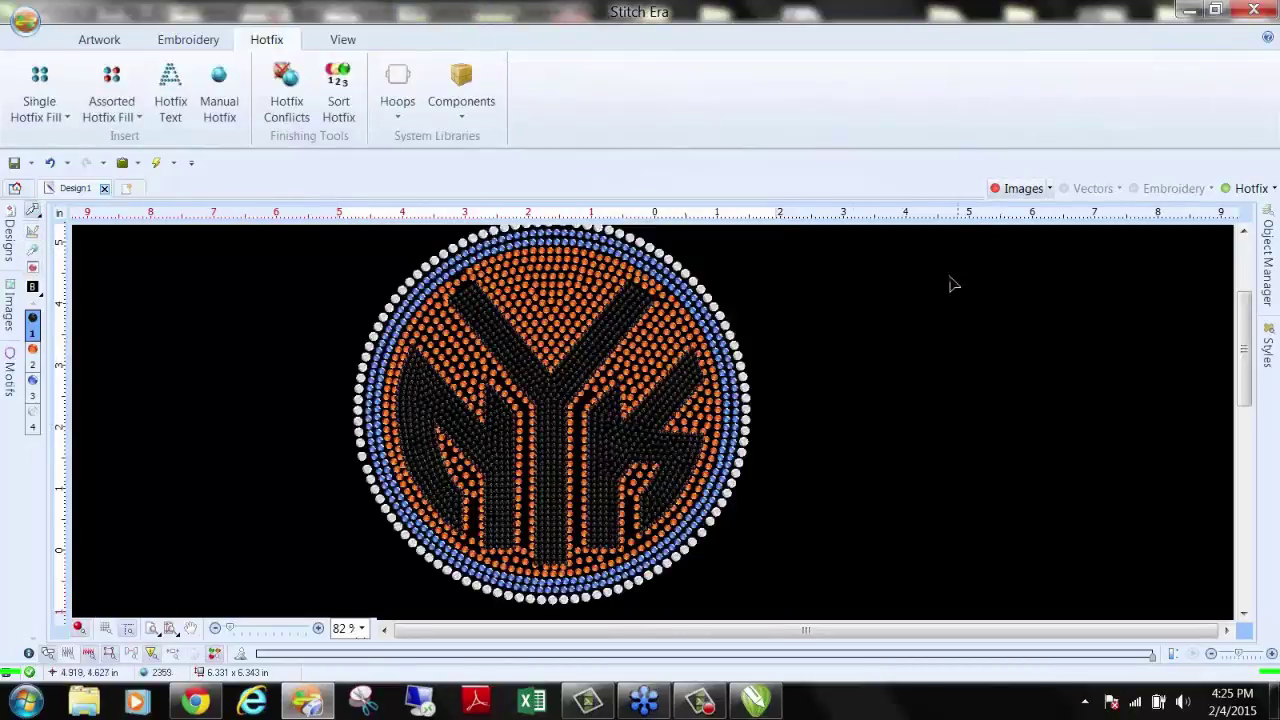
# Step: Set the orange fill's margin to 22 points and check its stones along the lower edge of the circle
pyautogui.scroll(1, 600, 420)
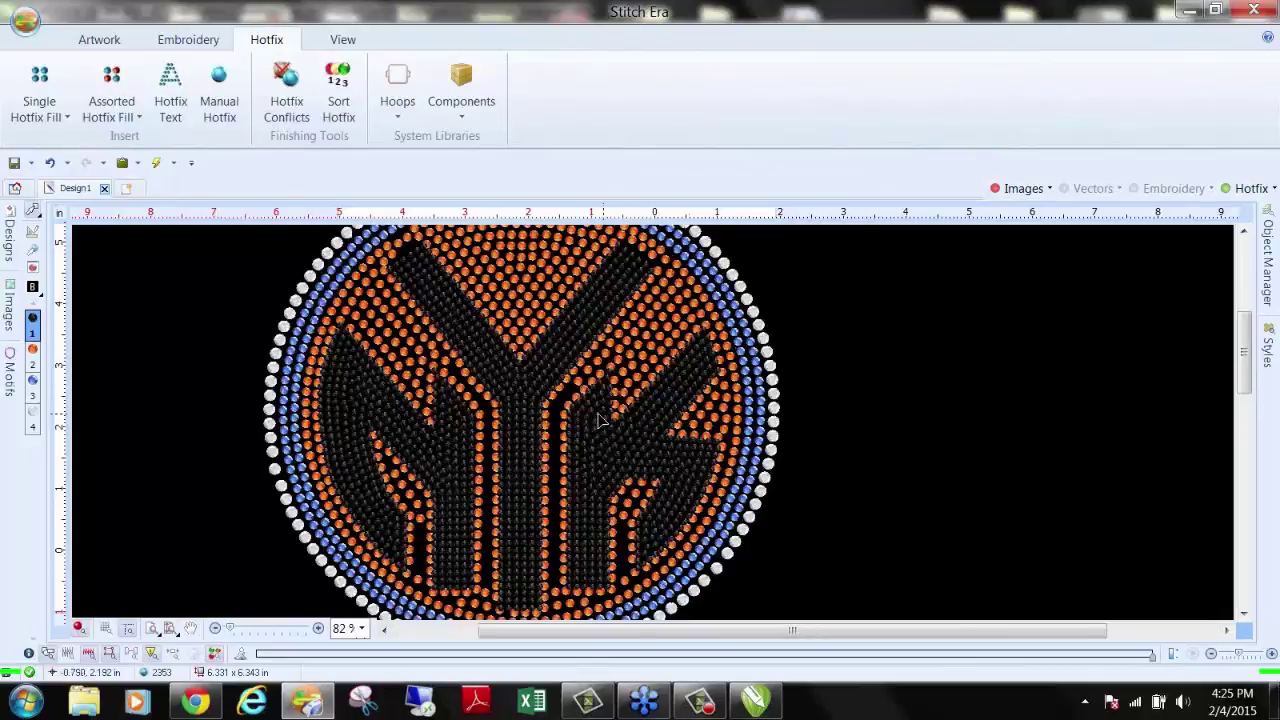
pyautogui.scroll(2, 600, 420)
pyautogui.click(497, 414)
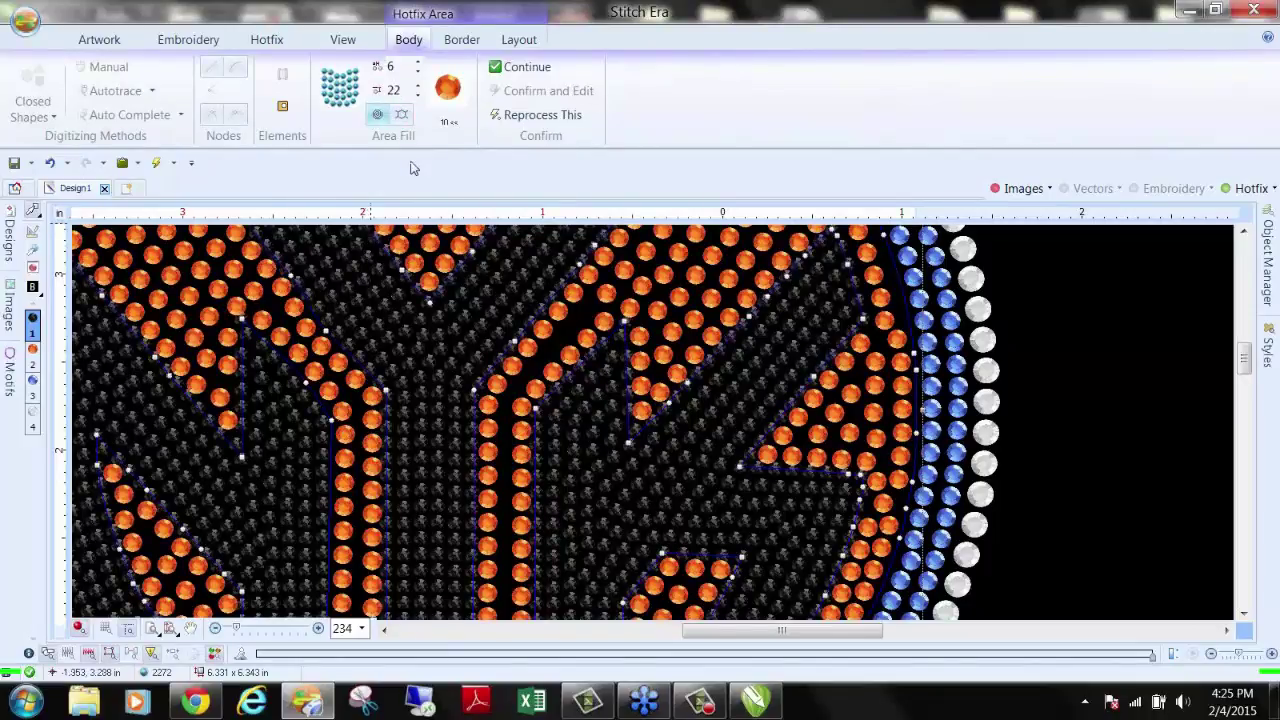
pyautogui.scroll(-4, 679, 423)
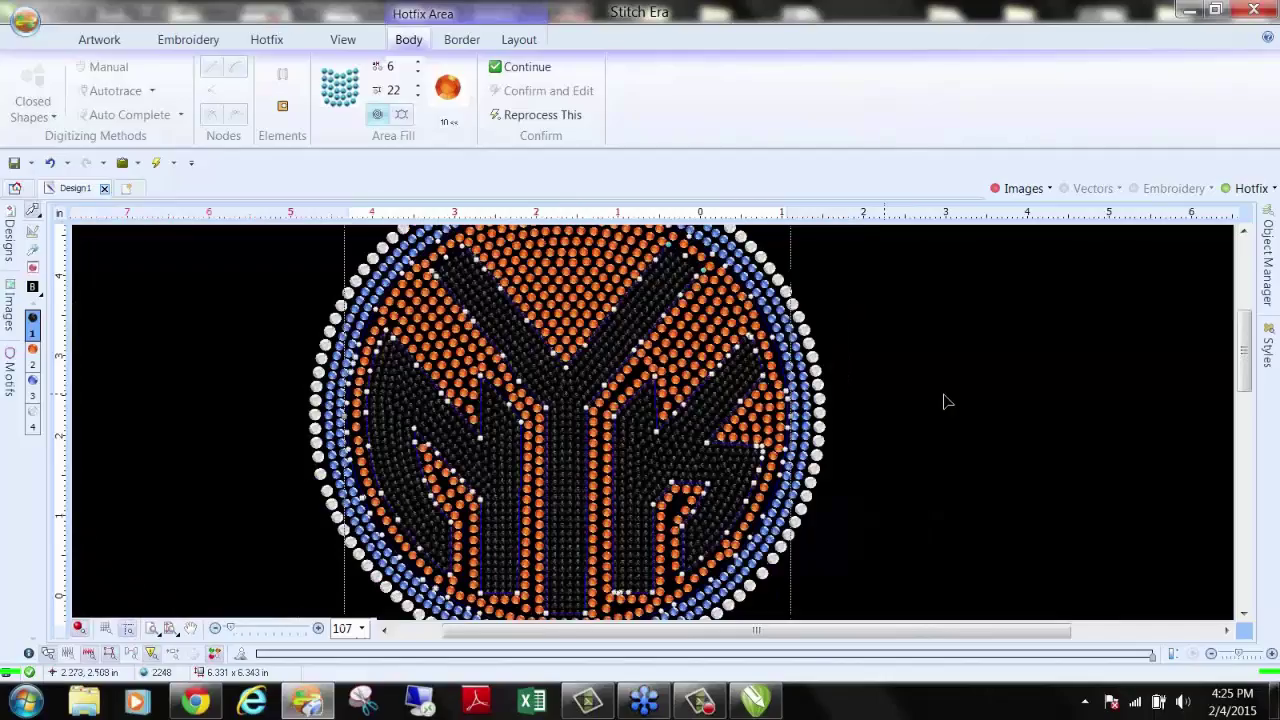
pyautogui.press('Escape')
pyautogui.scroll(-1, 905, 410)
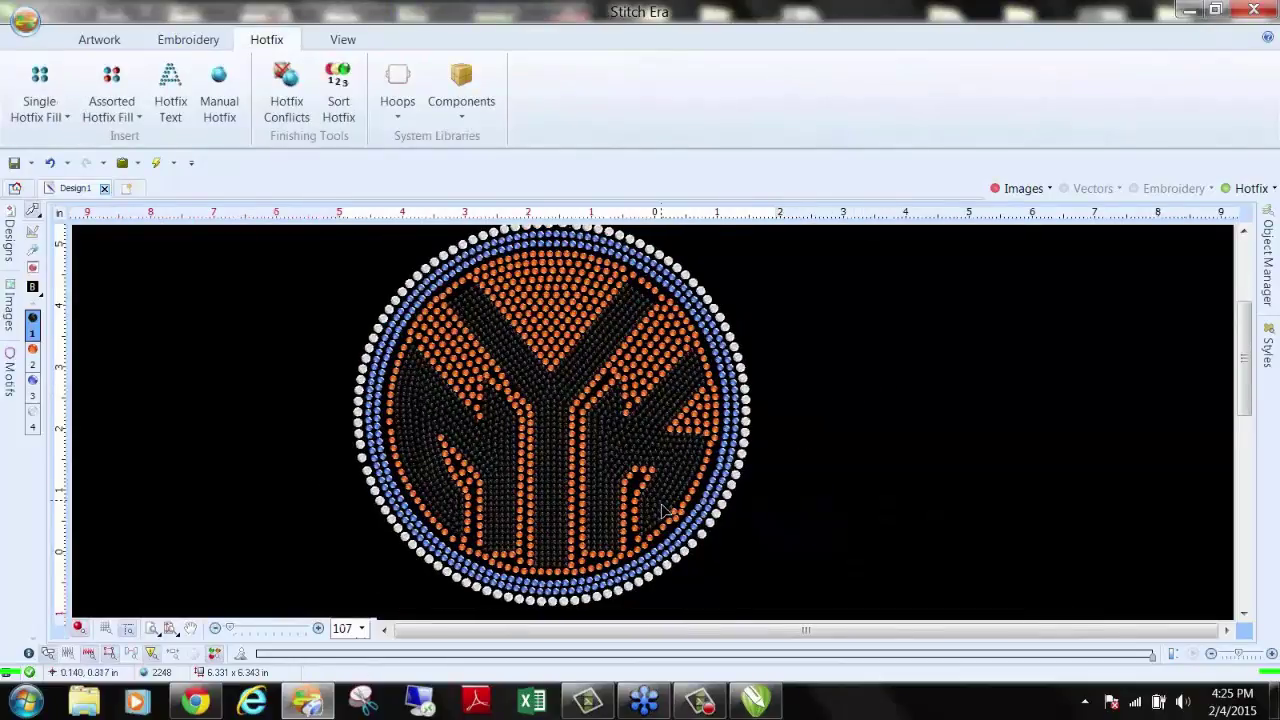
pyautogui.scroll(4, 677, 513)
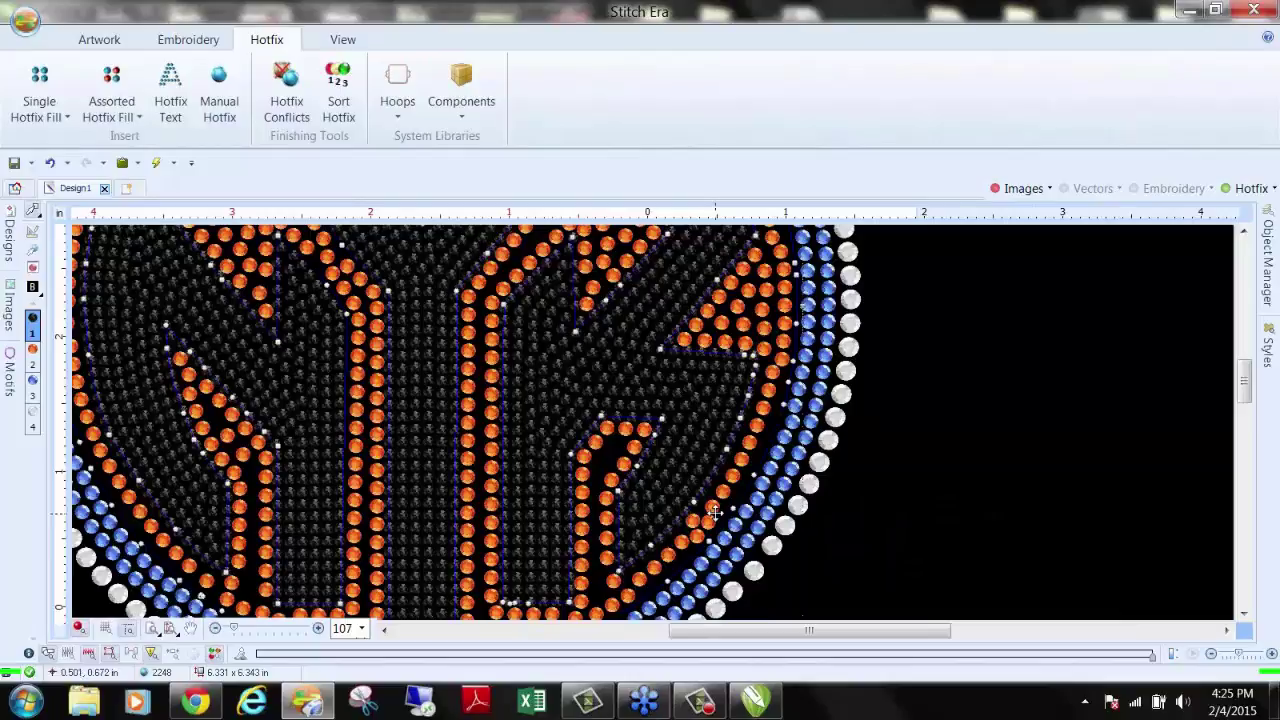
pyautogui.click(714, 513)
pyautogui.scroll(-3, 742, 511)
pyautogui.click(218, 383)
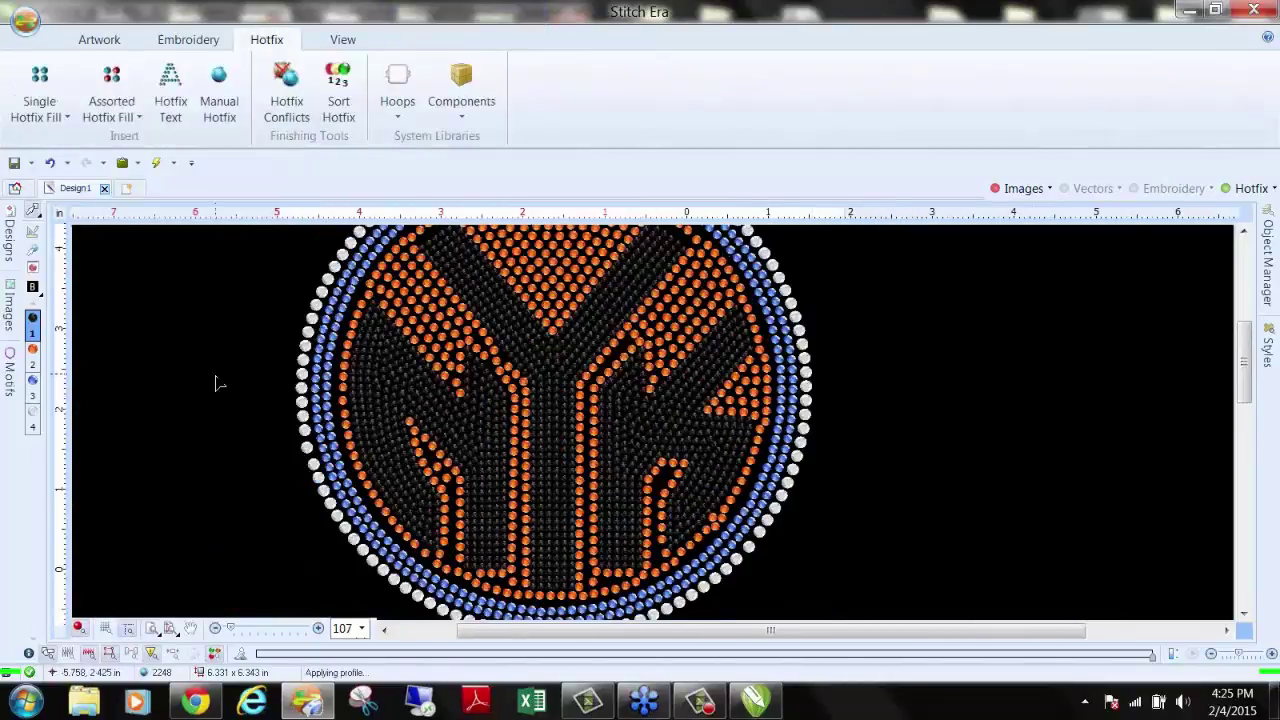
# Step: Change the design's background color to white
pyautogui.scroll(-1, 218, 383)
pyautogui.click(32, 287)
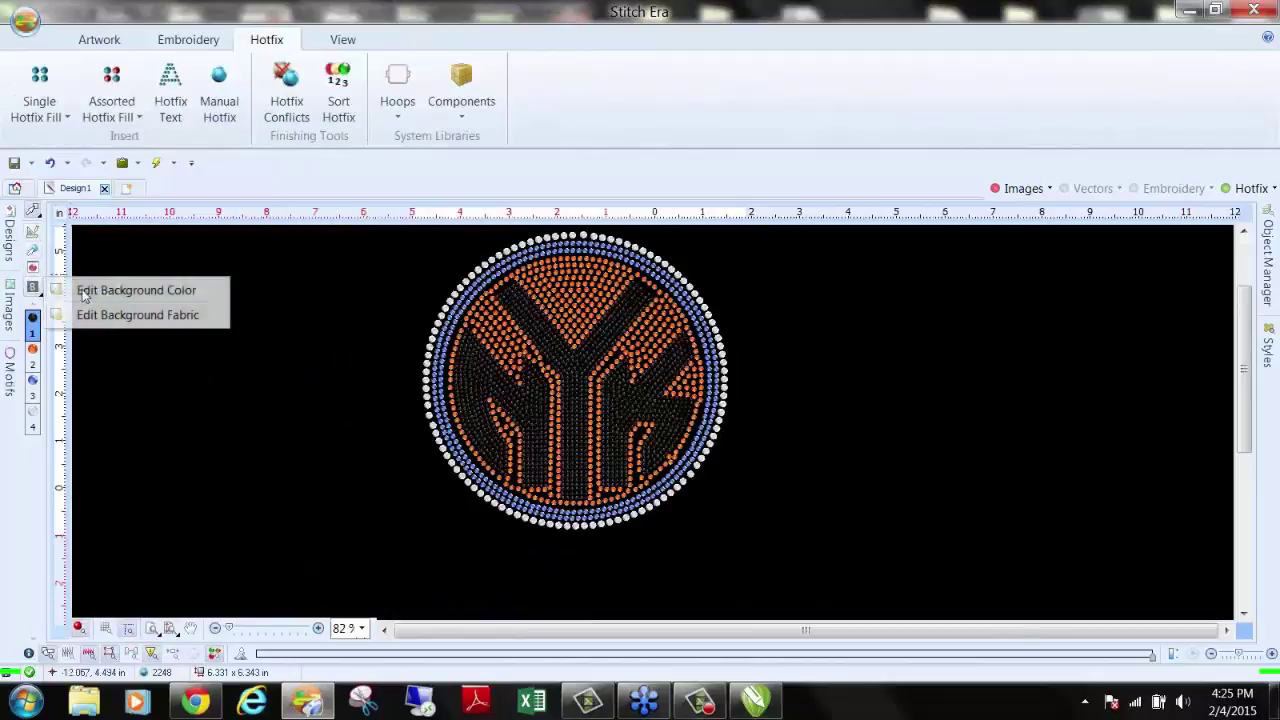
pyautogui.click(100, 290)
pyautogui.click(581, 231)
pyautogui.click(618, 316)
pyautogui.click(680, 512)
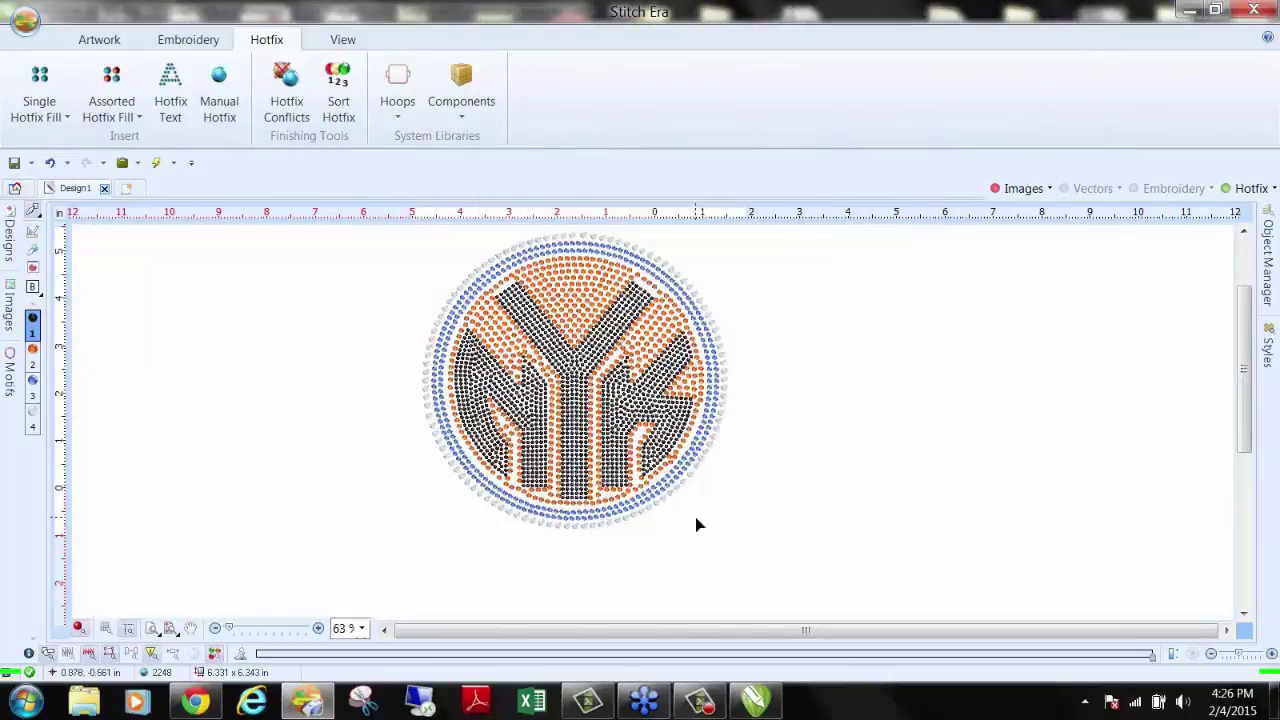
# Step: Examine the orange and black stones between the Y and the K, selecting both fills in turn
pyautogui.scroll(3, 585, 325)
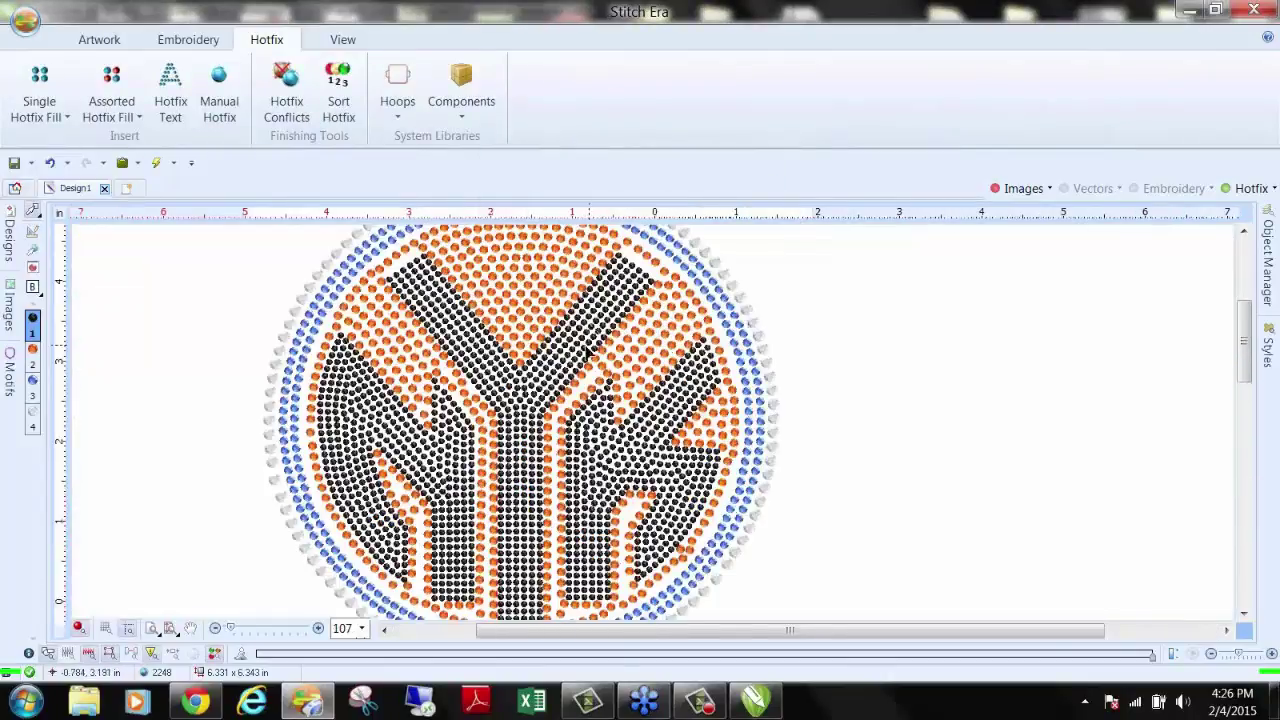
pyautogui.scroll(3, 586, 352)
pyautogui.scroll(3, 575, 432)
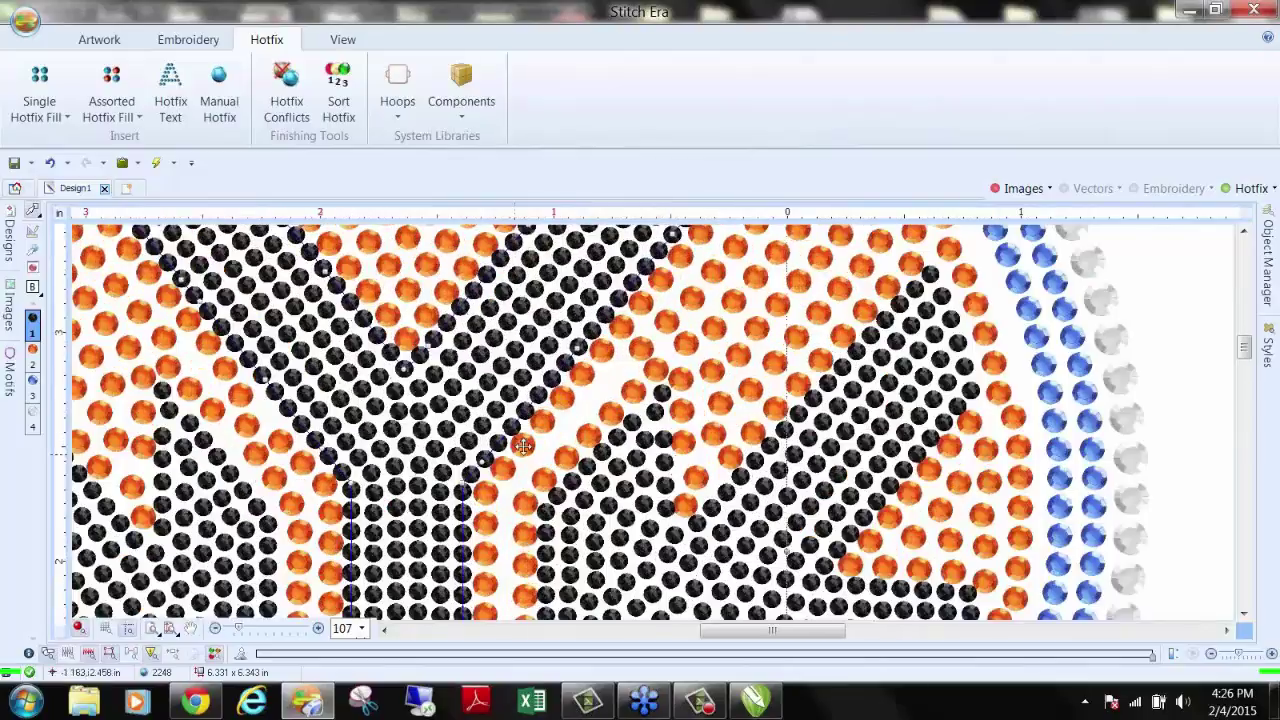
pyautogui.click(516, 457)
pyautogui.click(525, 451)
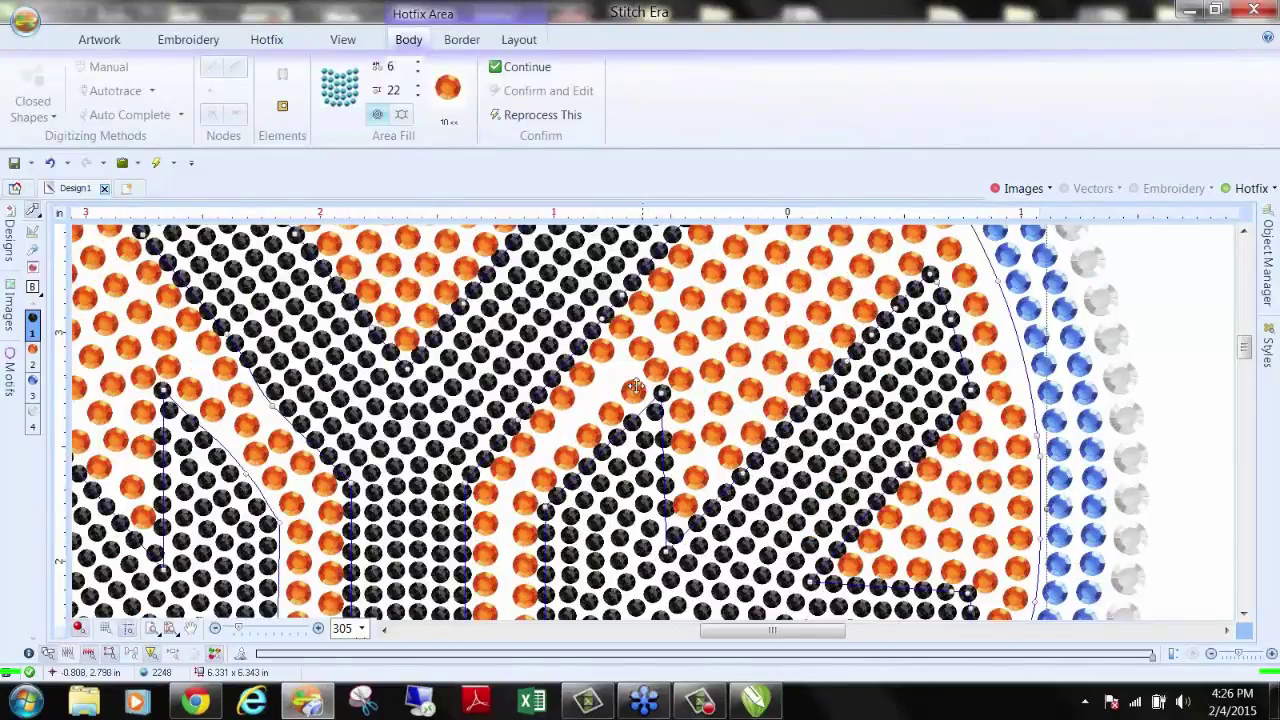
pyautogui.click(651, 342)
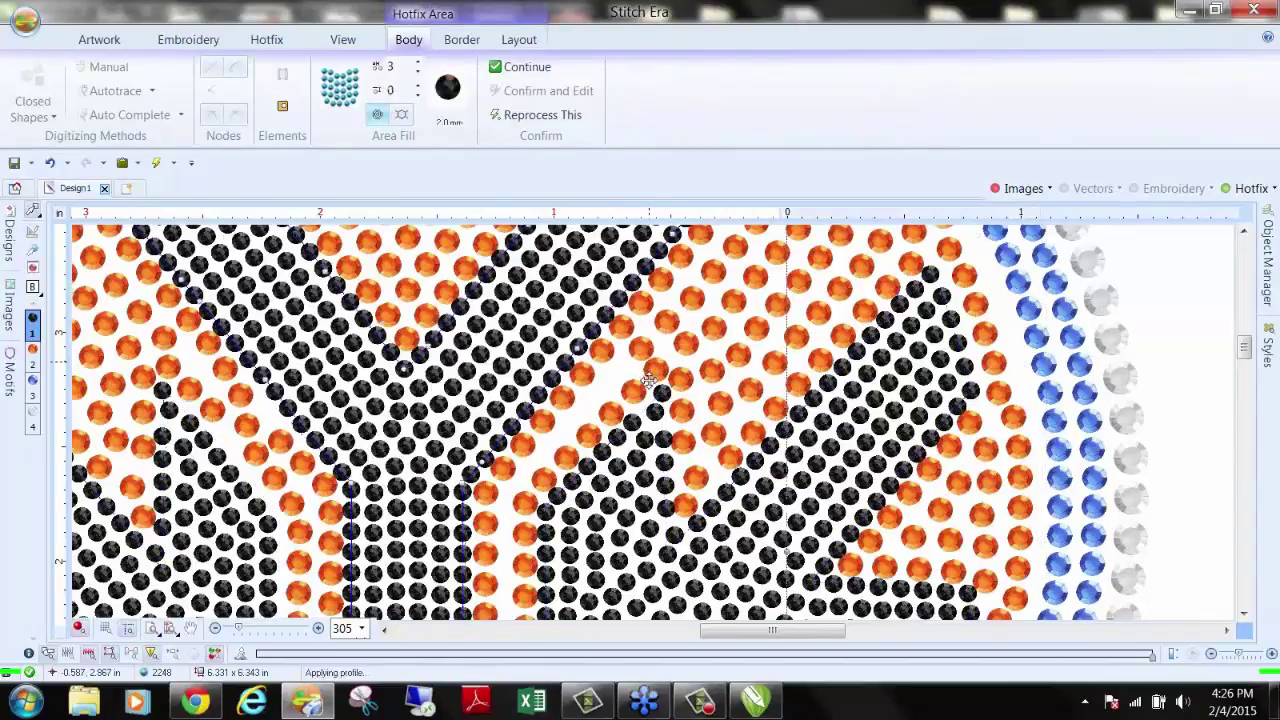
# Step: Delete all the NYK rhinestone fills and the source logo image to empty the design
pyautogui.scroll(-3, 650, 378)
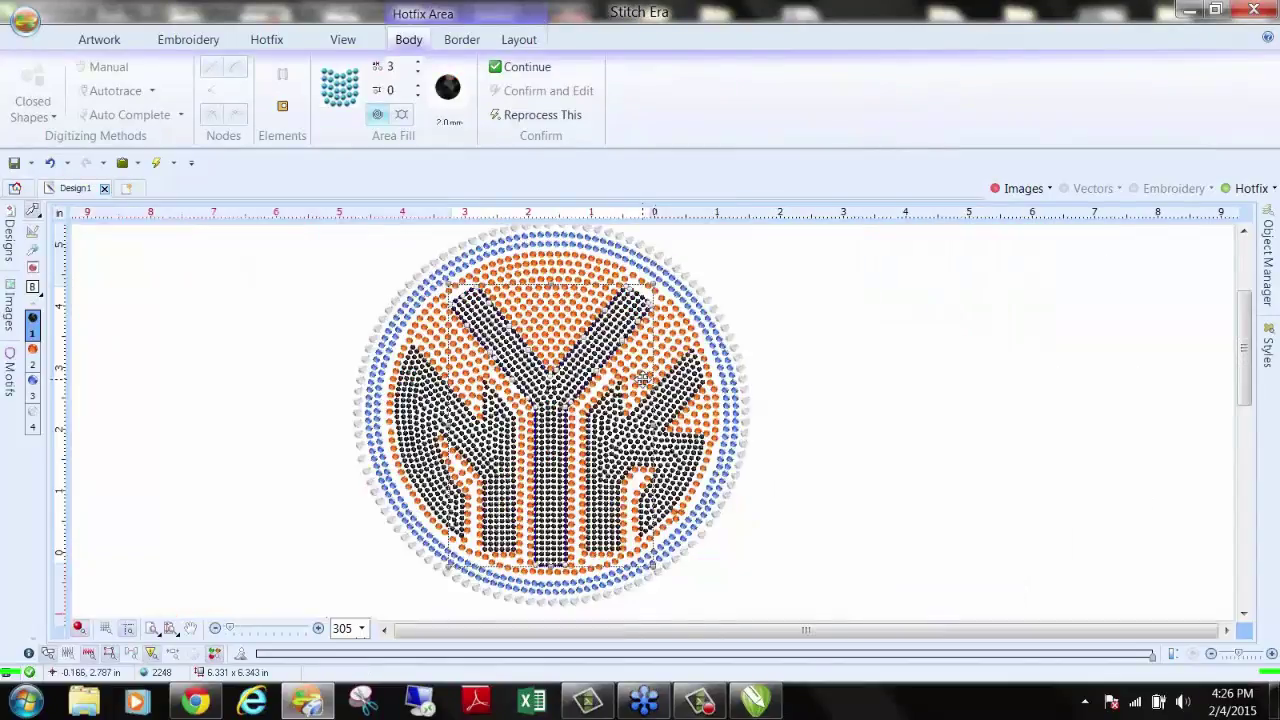
pyautogui.scroll(-3, 669, 418)
pyautogui.moveTo(435, 246); pyautogui.dragTo(883, 614)
pyautogui.press('Delete')
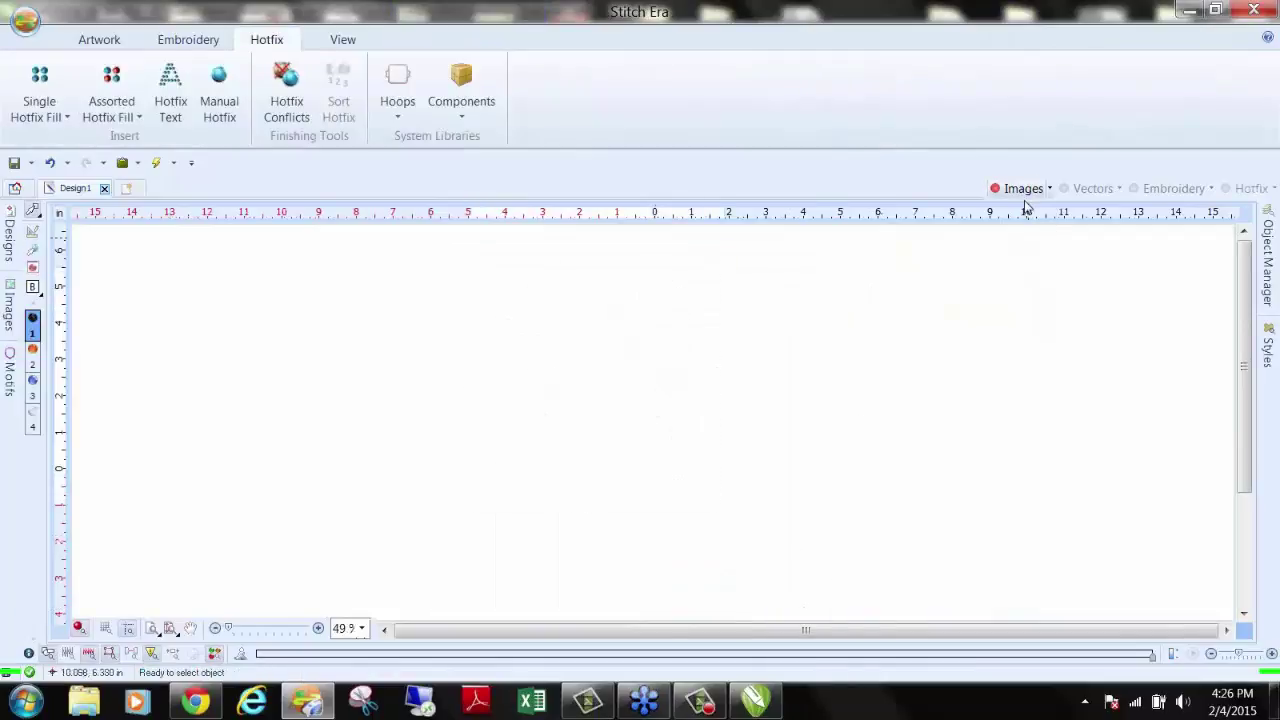
pyautogui.hotkey('ctrl', 'z')
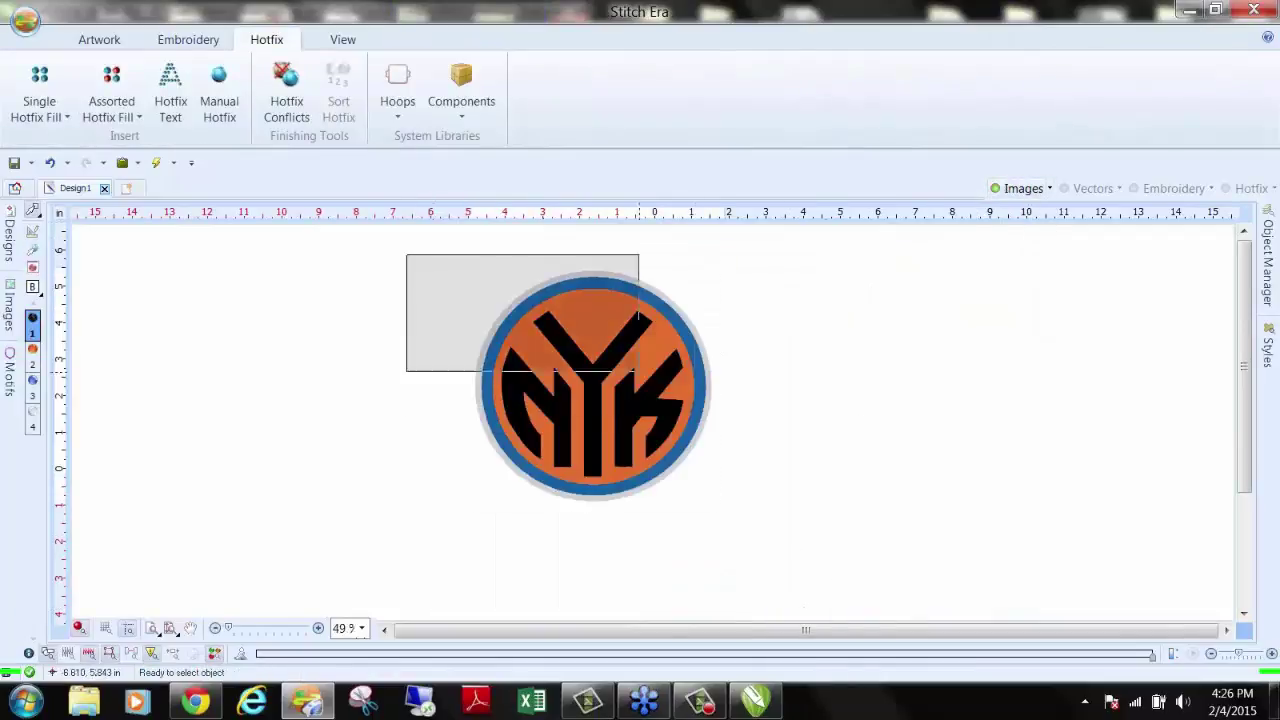
pyautogui.press('Delete')
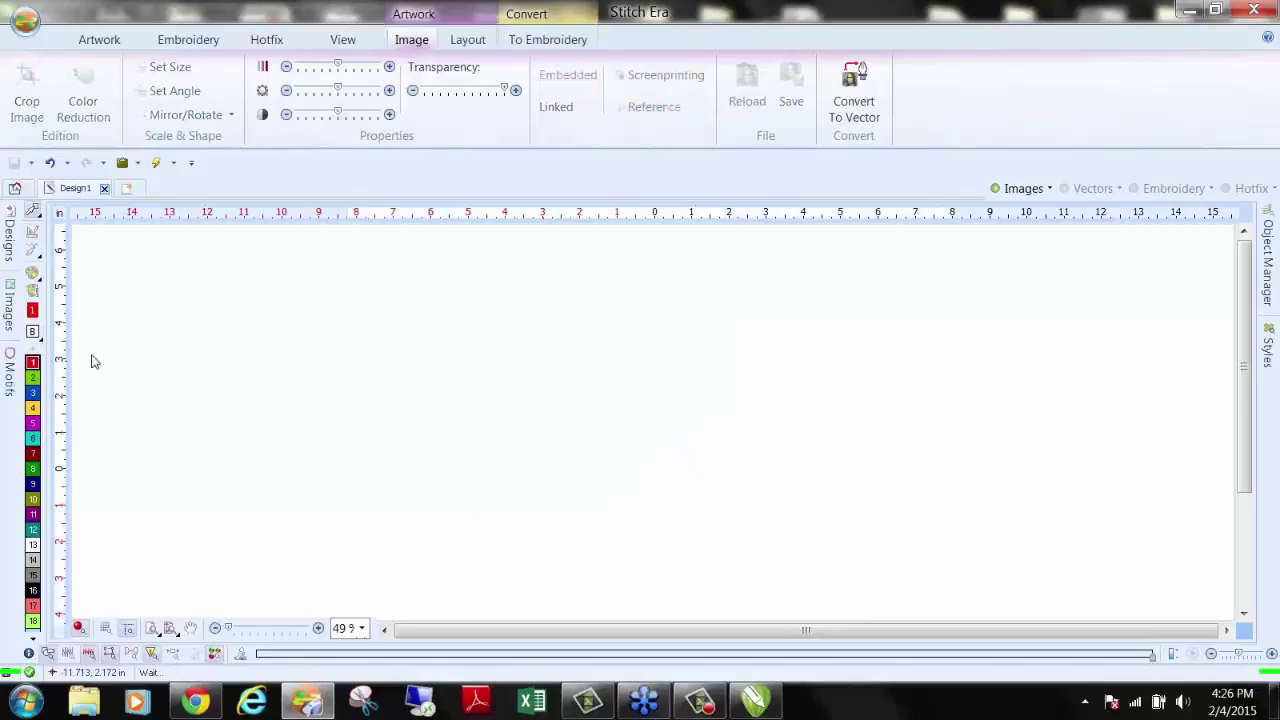
# Step: Browse the raster image library to the folder under Desktop that holds the heart and shamrock pictures
pyautogui.click(10, 302)
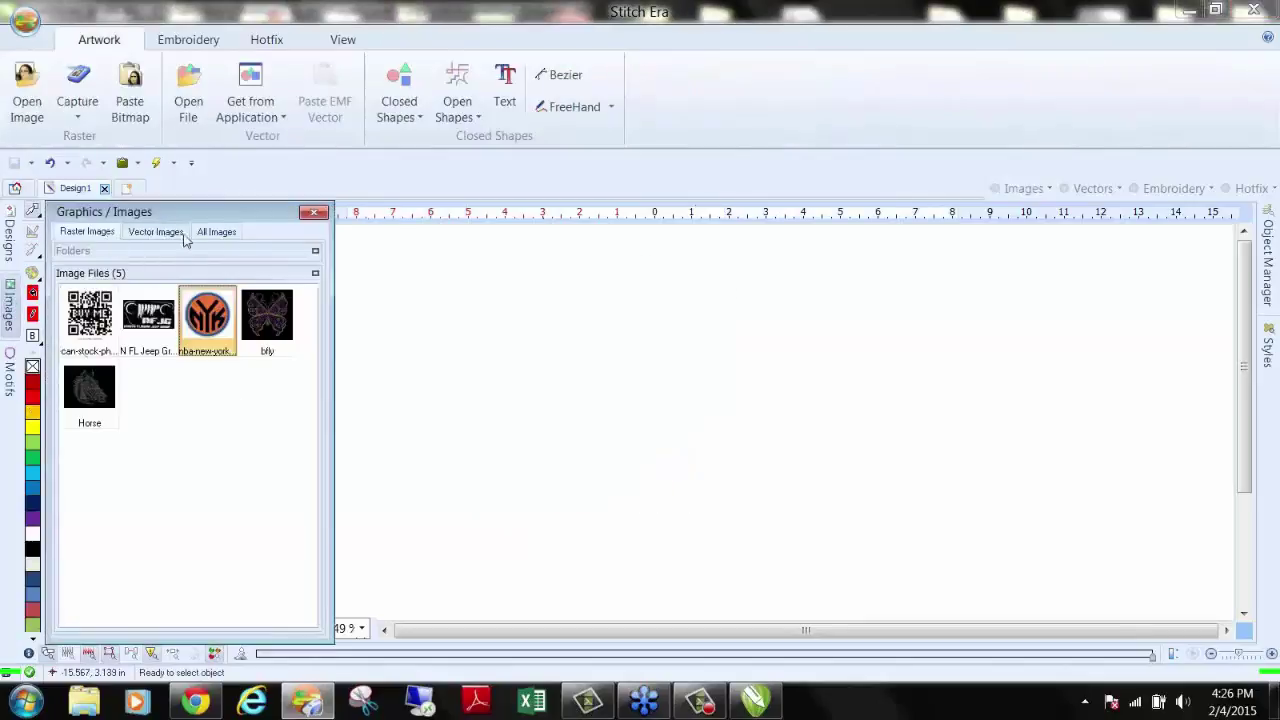
pyautogui.click(99, 236)
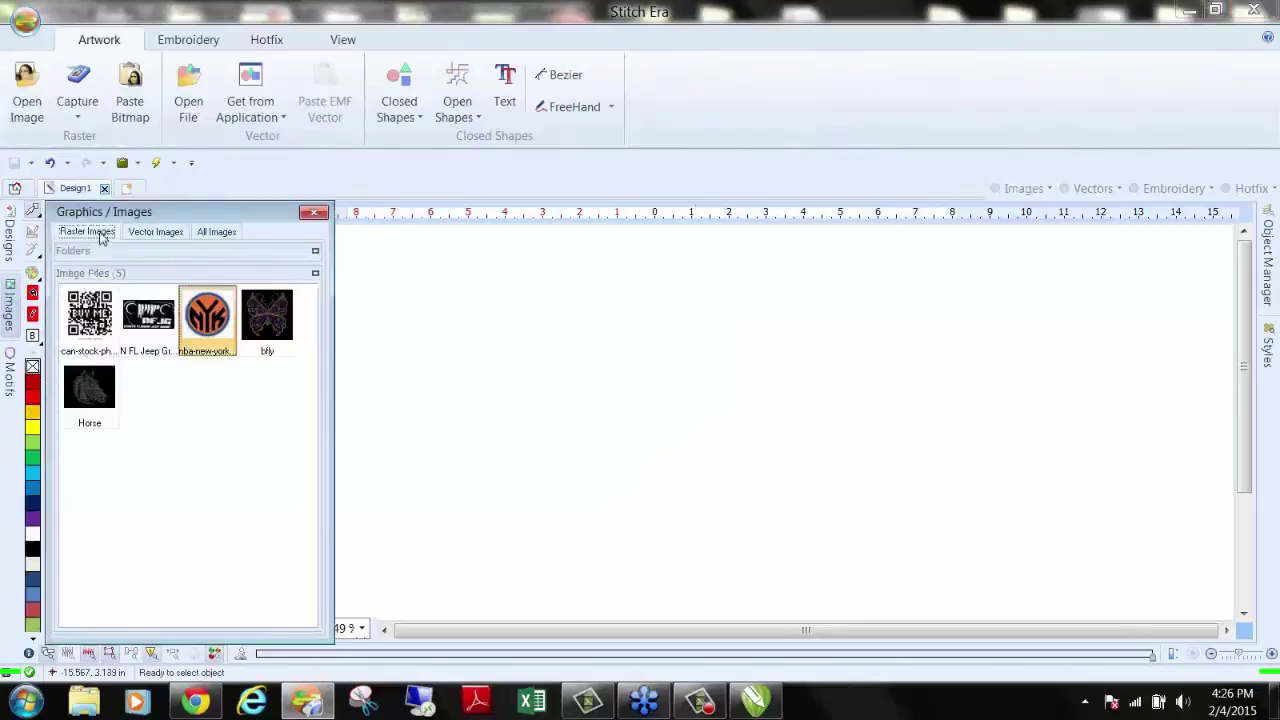
pyautogui.click(316, 251)
pyautogui.moveTo(316, 417); pyautogui.dragTo(318, 331)
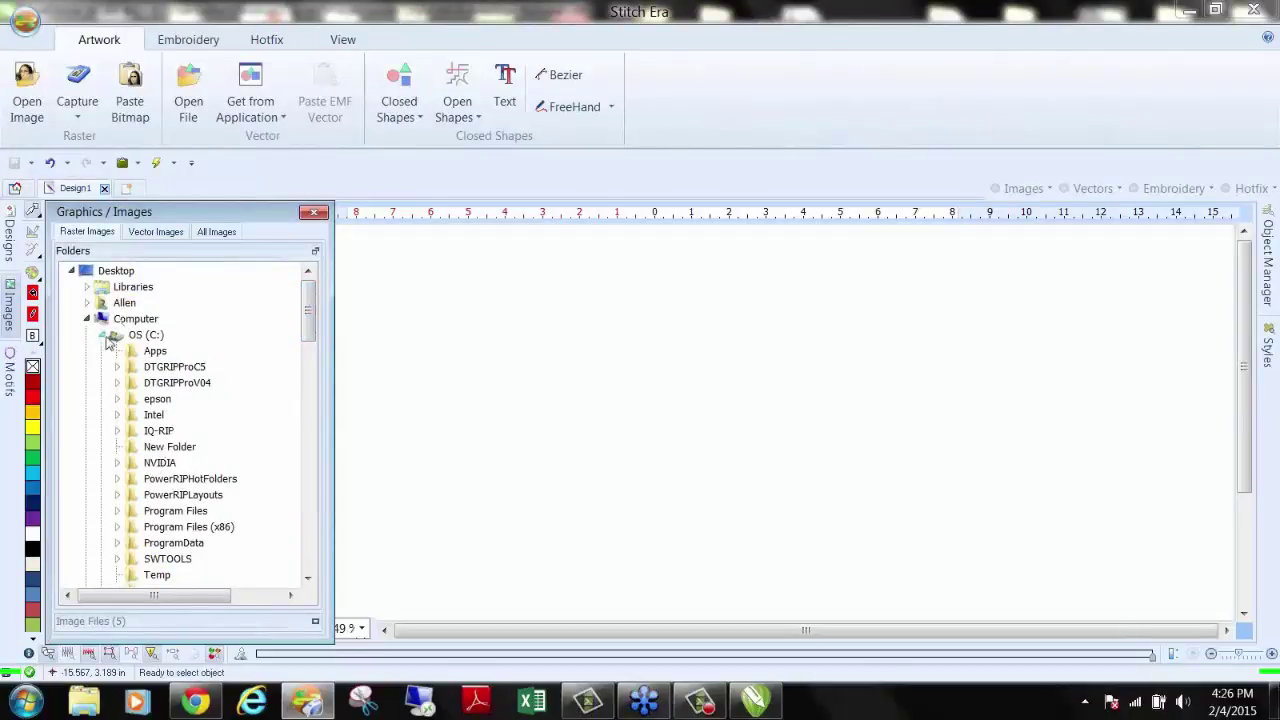
pyautogui.moveTo(309, 310); pyautogui.dragTo(309, 368)
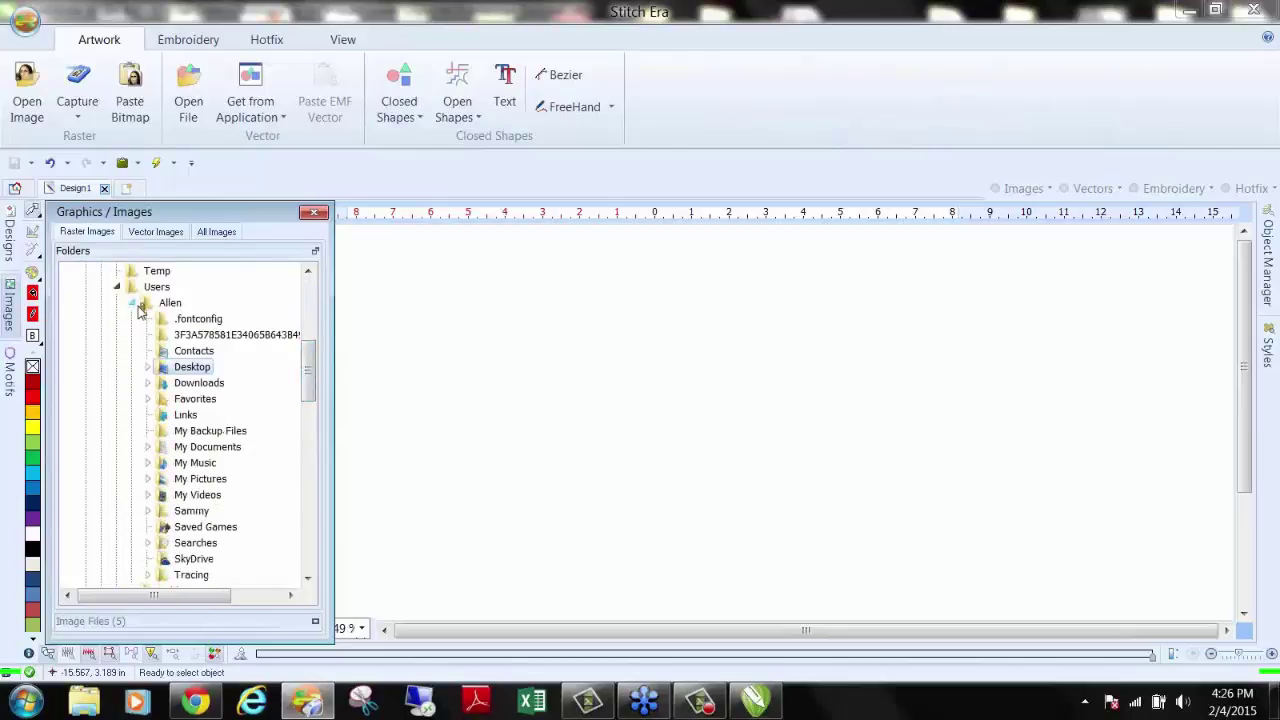
pyautogui.click(149, 367)
pyautogui.doubleClick(203, 370)
pyautogui.click(199, 386)
pyautogui.click(315, 624)
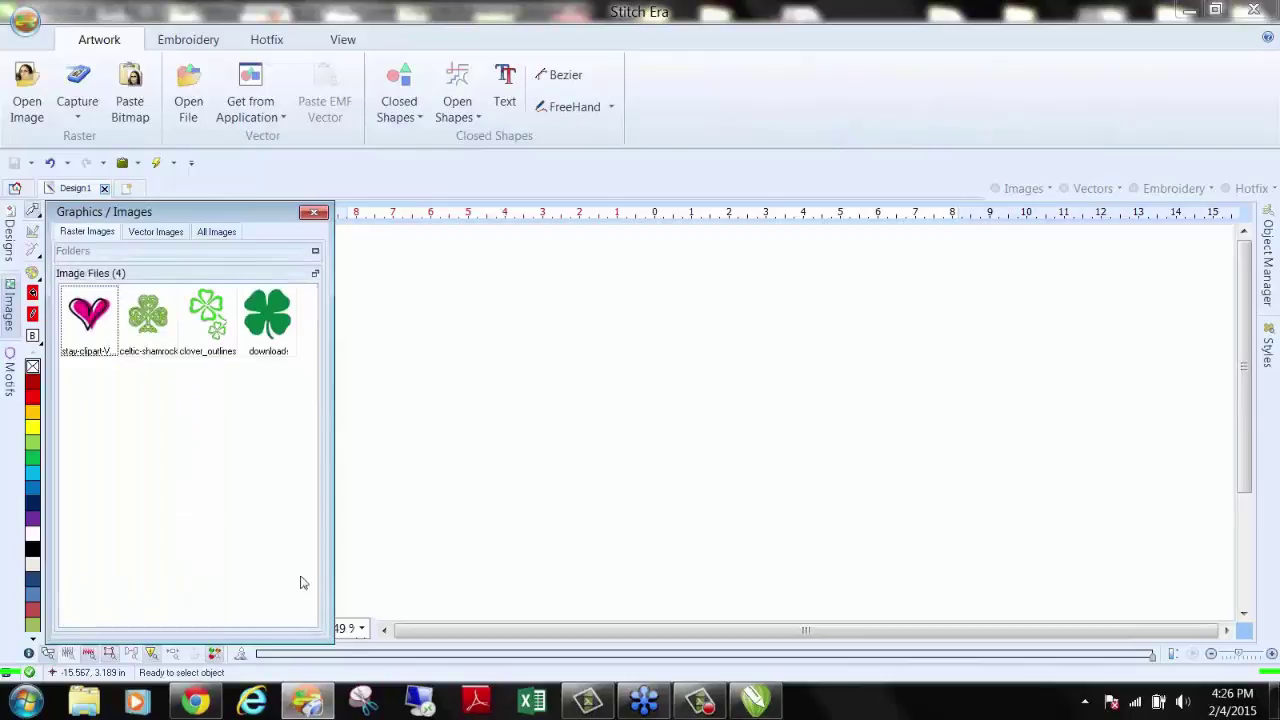
# Step: Place the celtic-shamrock image in the design, accepting the loss of transparency, and enlarge it until the shamrock is about 4 in wide
pyautogui.moveTo(150, 318); pyautogui.dragTo(589, 375)
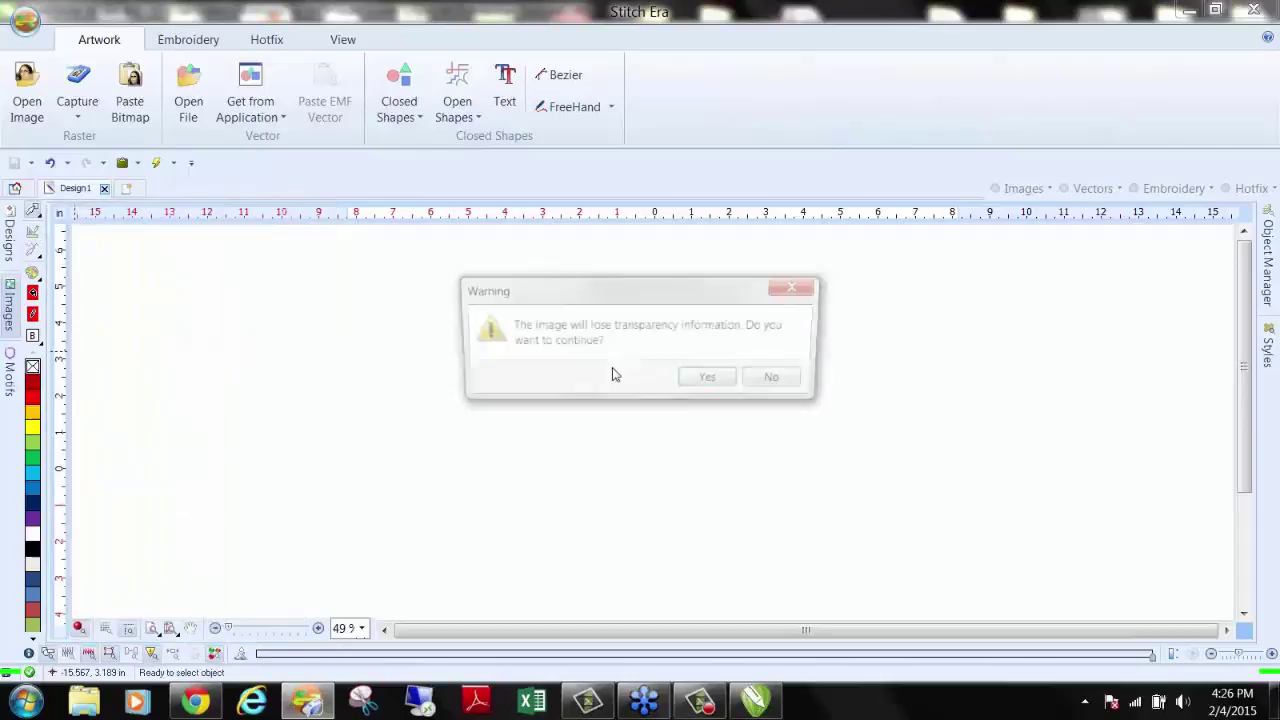
pyautogui.click(687, 380)
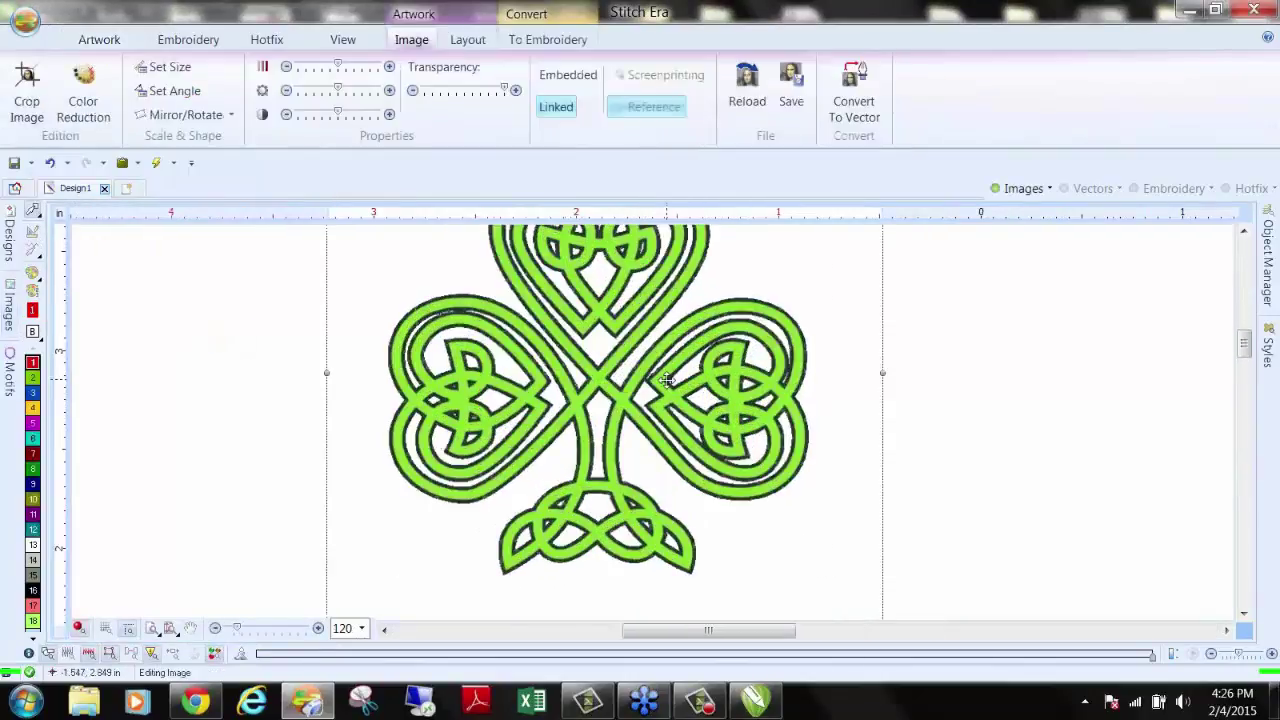
pyautogui.scroll(5, 666, 380)
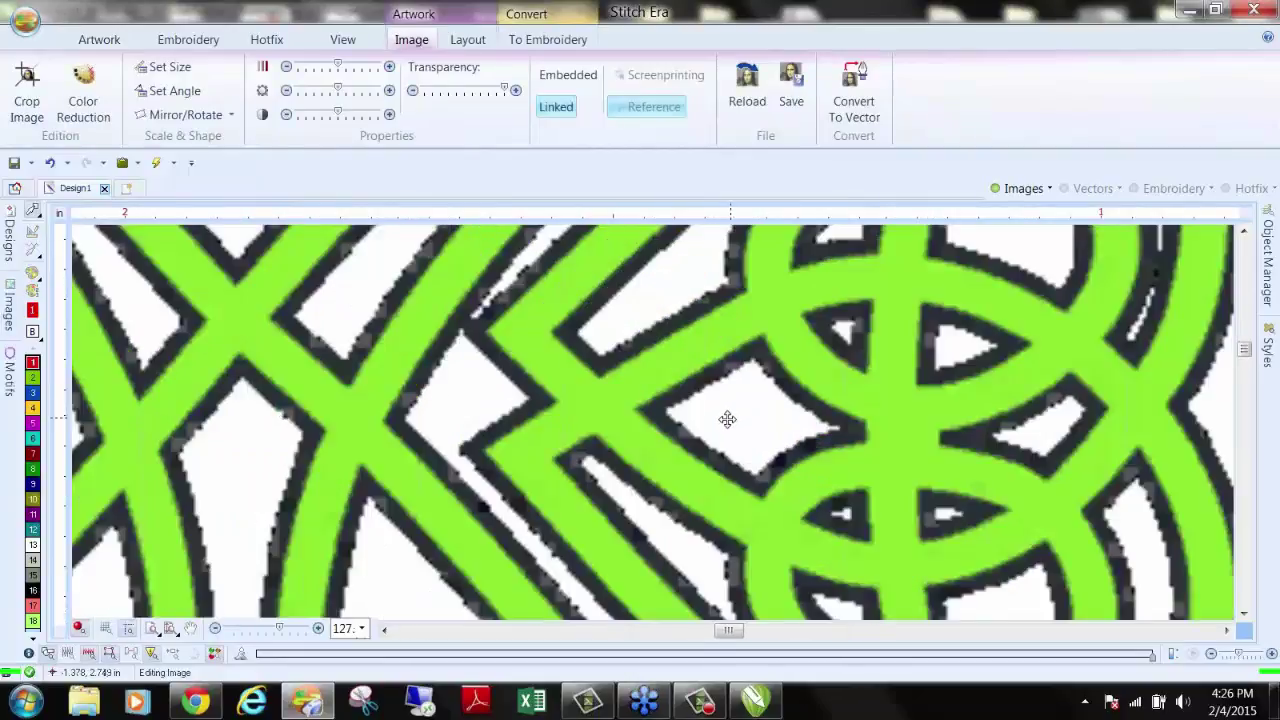
pyautogui.scroll(-6, 727, 418)
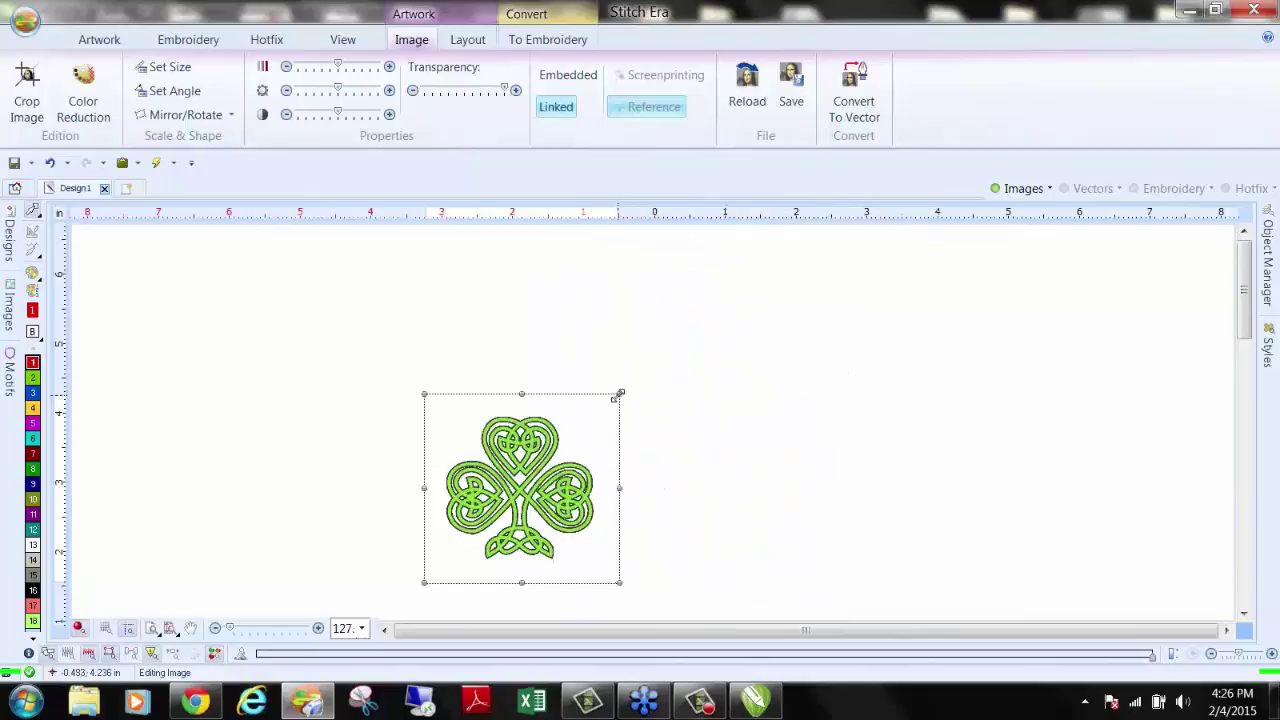
pyautogui.moveTo(620, 393); pyautogui.dragTo(735, 305)
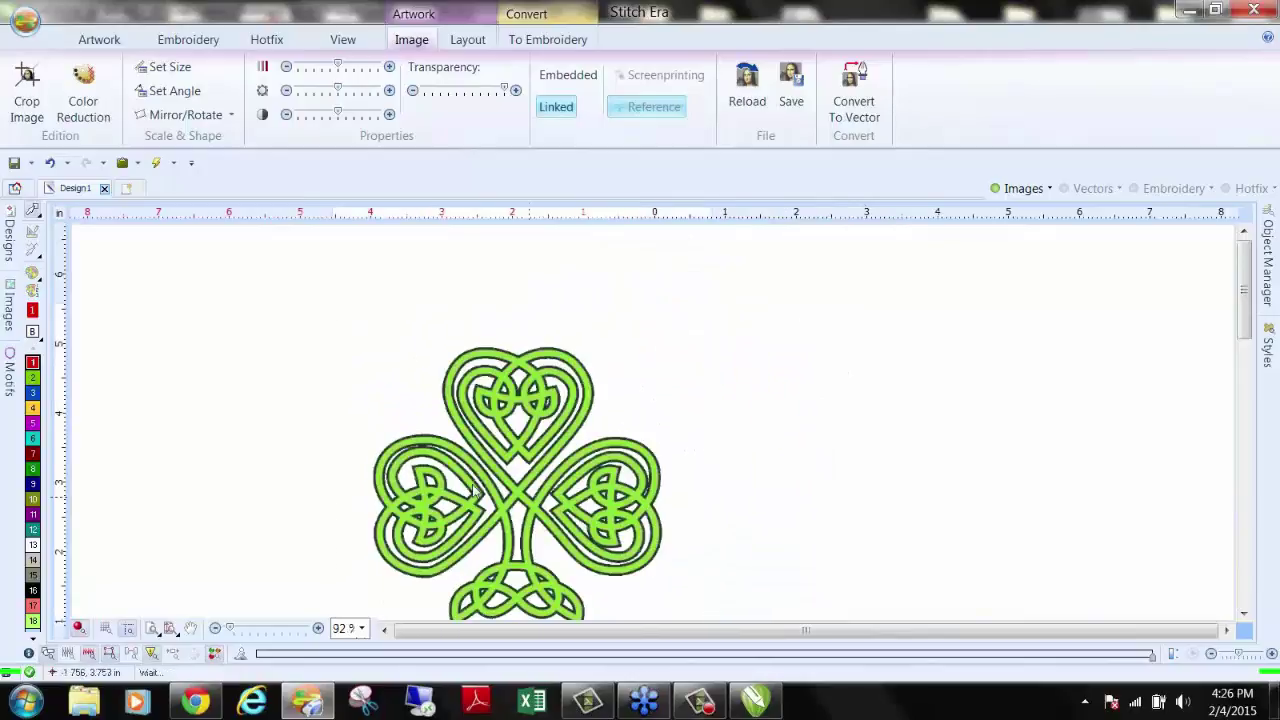
# Step: Reduce the celtic-shamrock image to 3 colors with the small areas filter at 0 pixels and accept the filtered version
pyautogui.scroll(2, 435, 468)
pyautogui.scroll(3, 455, 462)
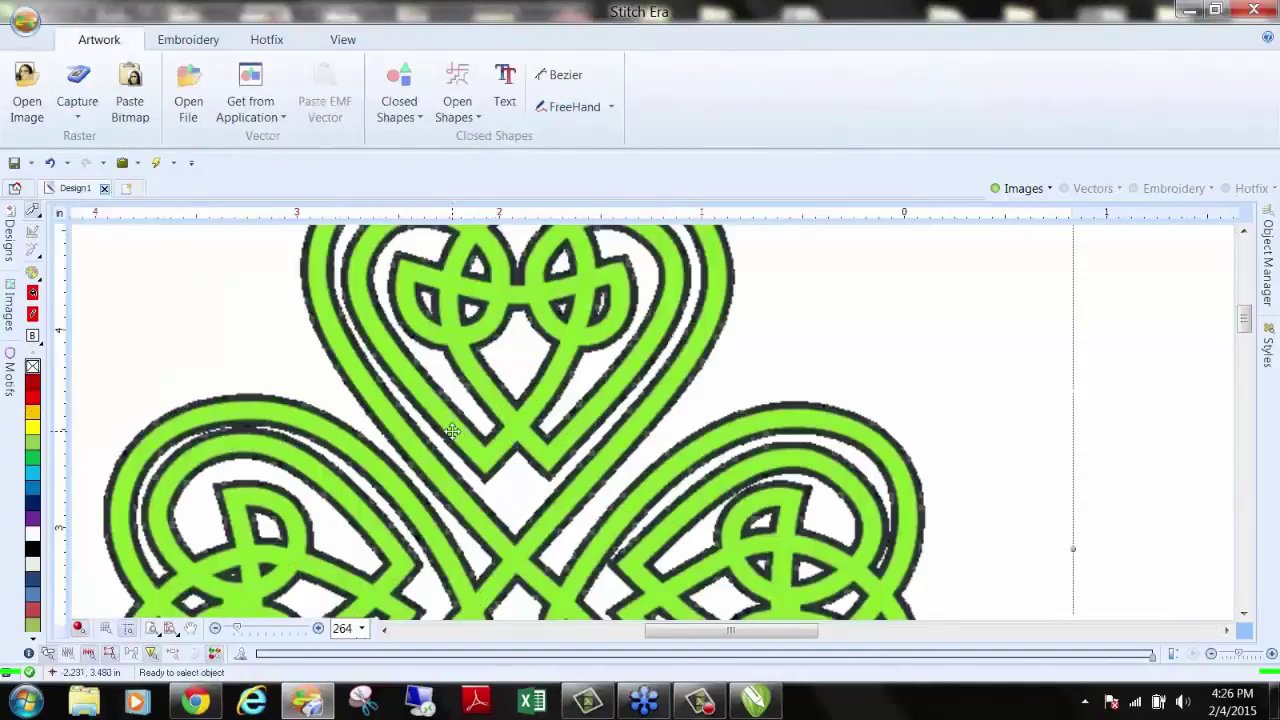
pyautogui.click(452, 432)
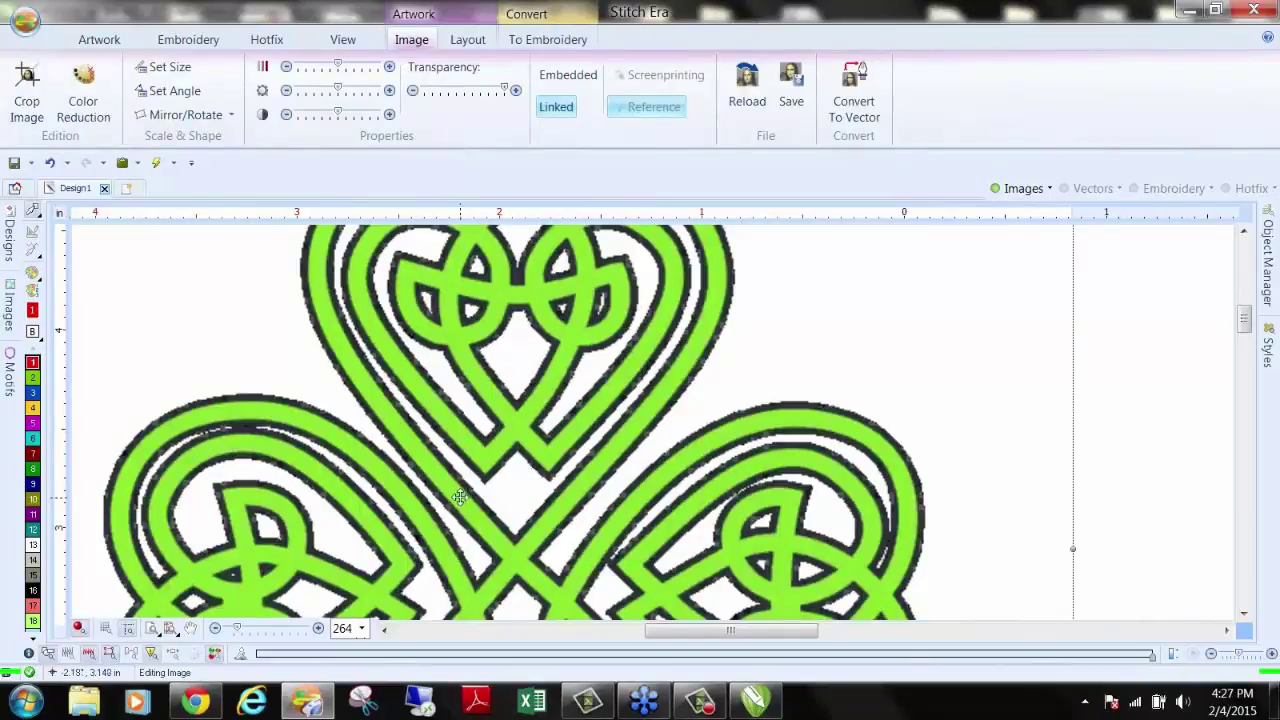
pyautogui.click(83, 85)
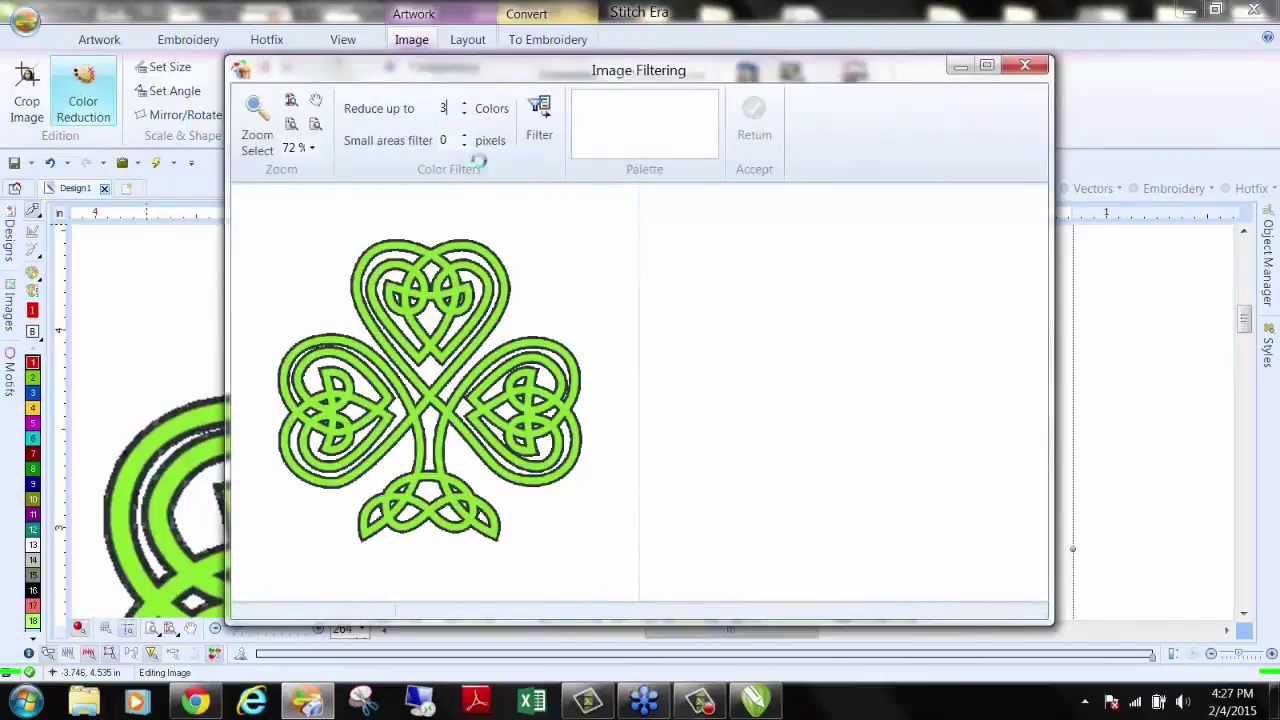
pyautogui.press('Return')
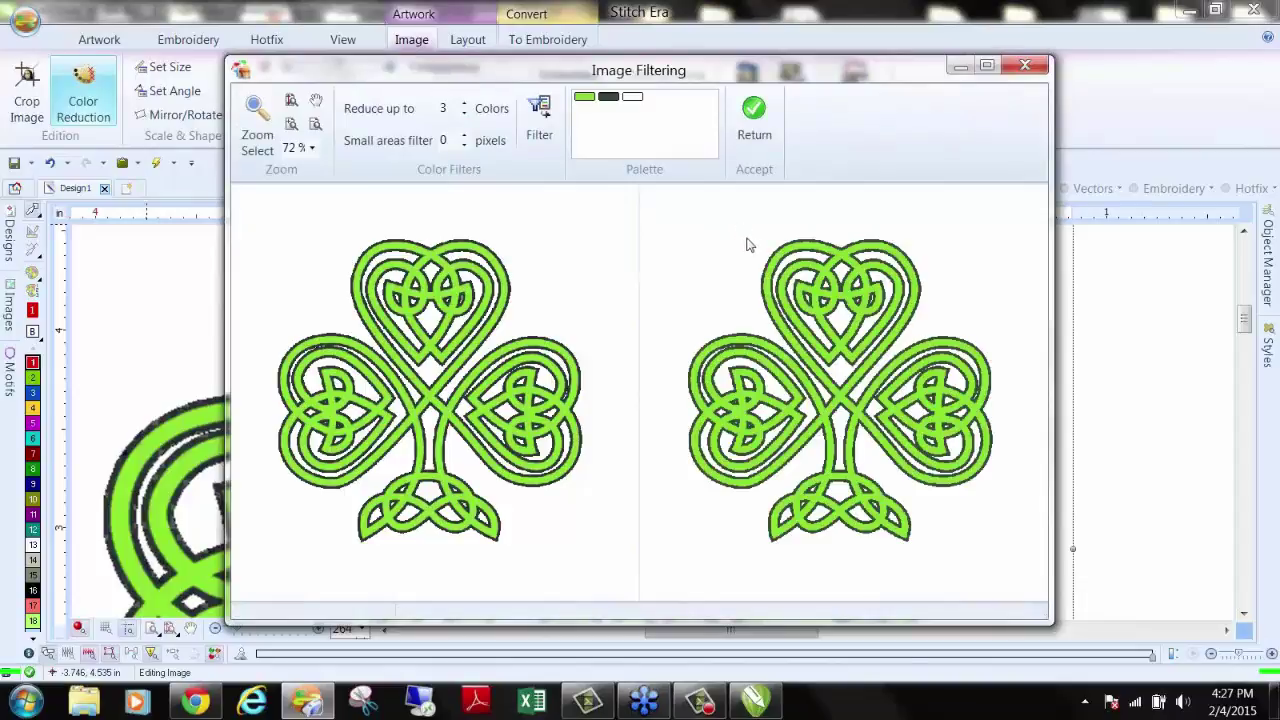
pyautogui.click(755, 110)
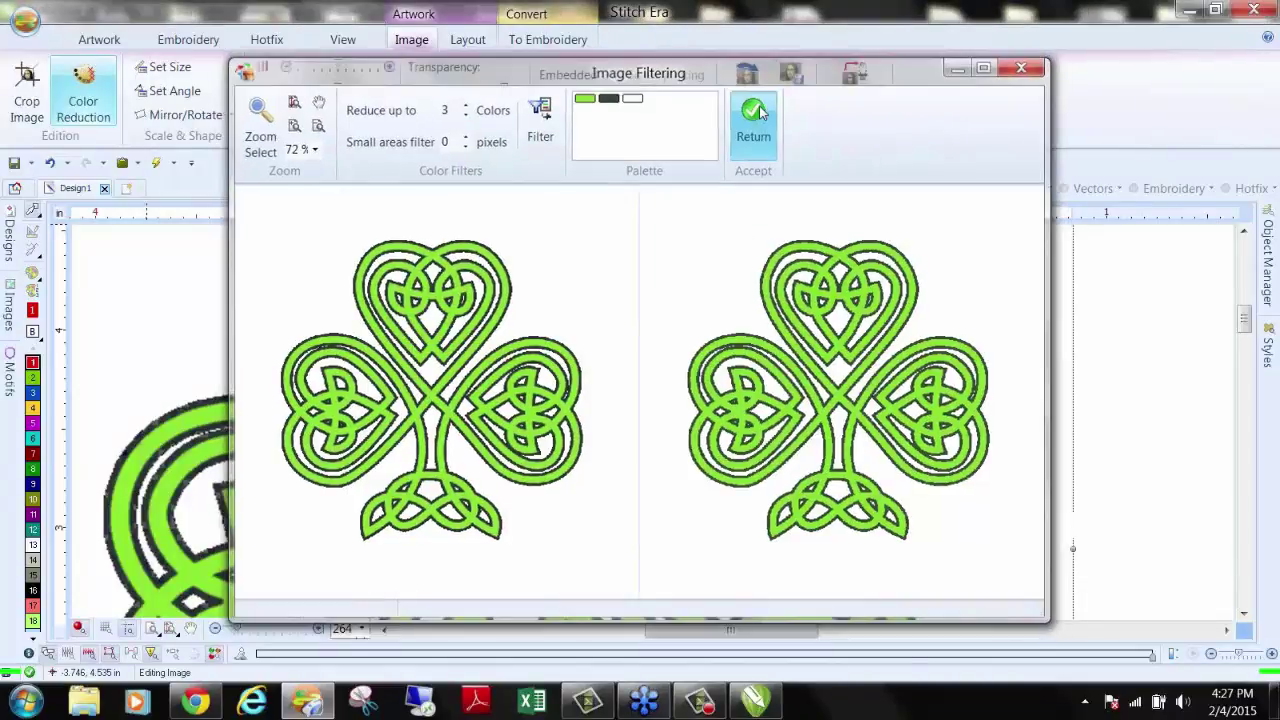
pyautogui.scroll(-3, 663, 423)
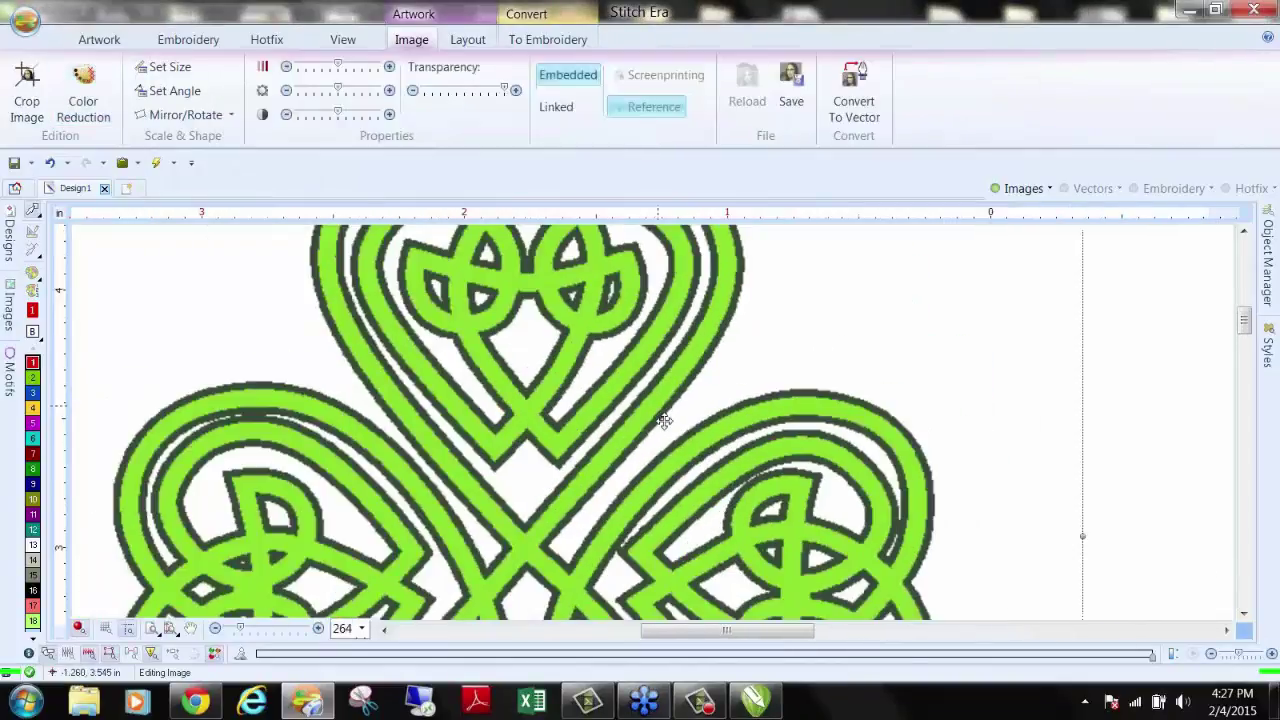
# Step: Open the hotfix palette and clear all beads from the current beads bar
pyautogui.click(248, 427)
pyautogui.scroll(2, 462, 456)
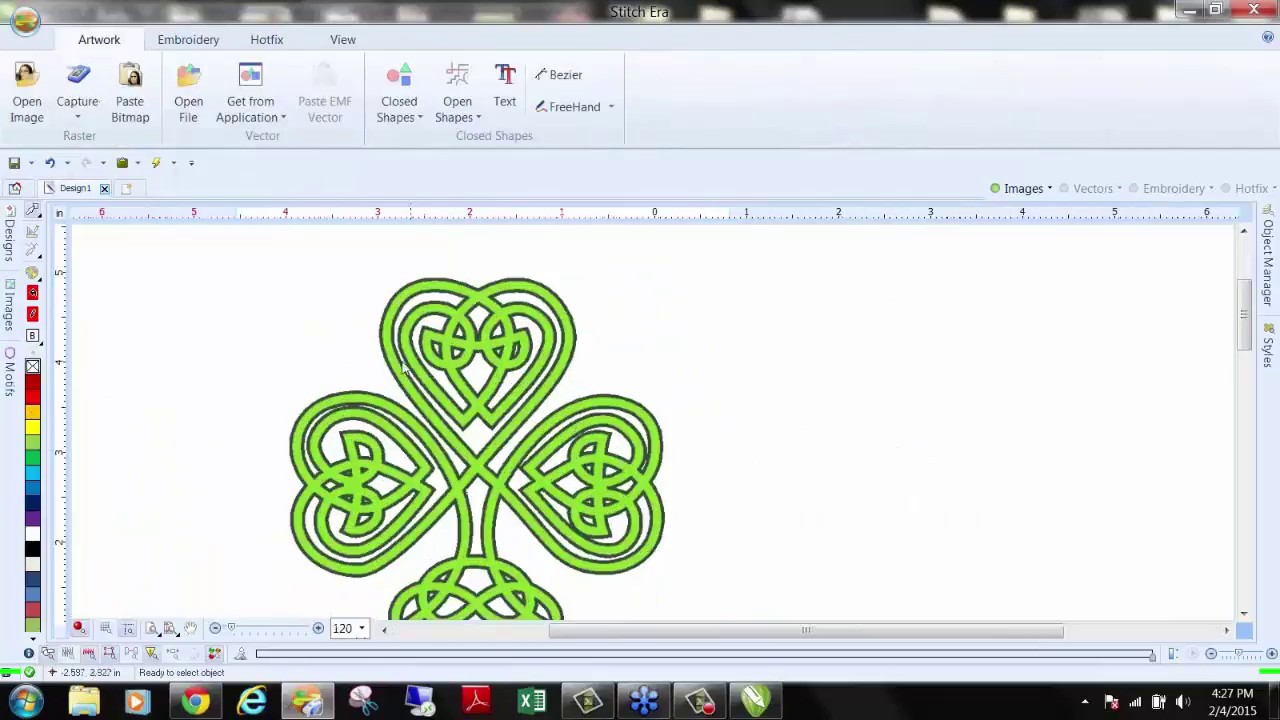
pyautogui.click(265, 42)
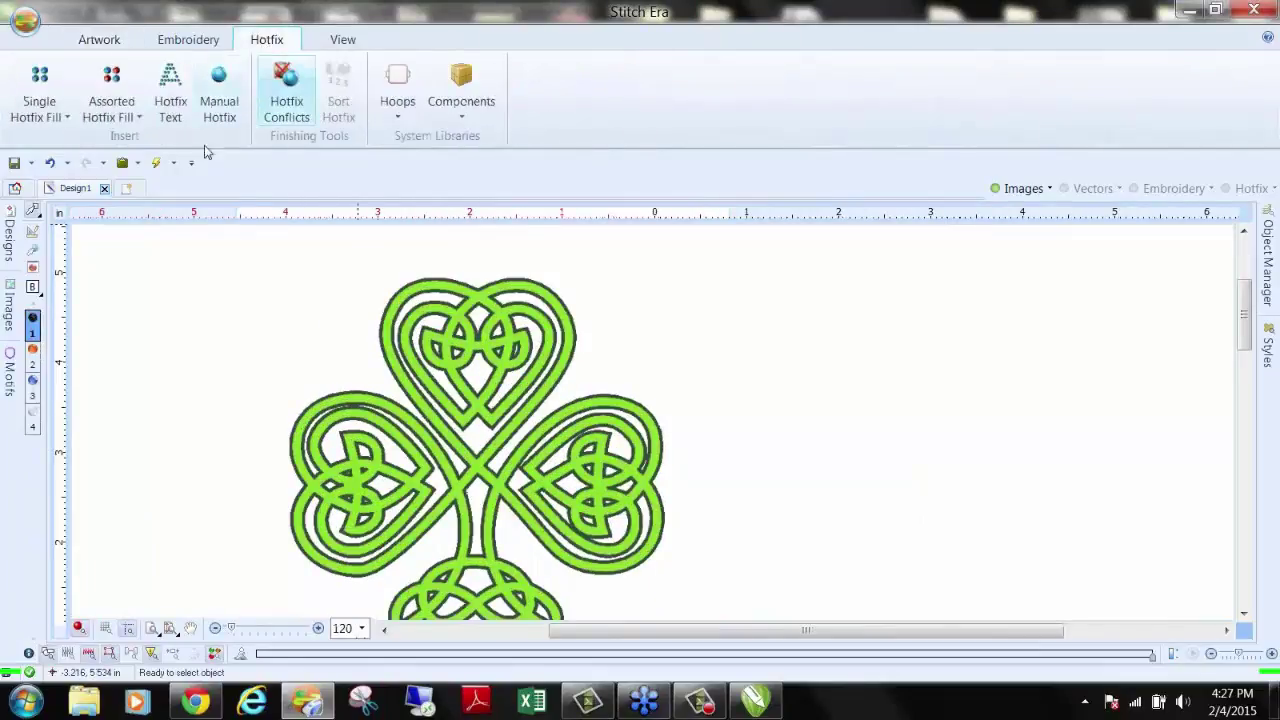
pyautogui.click(32, 268)
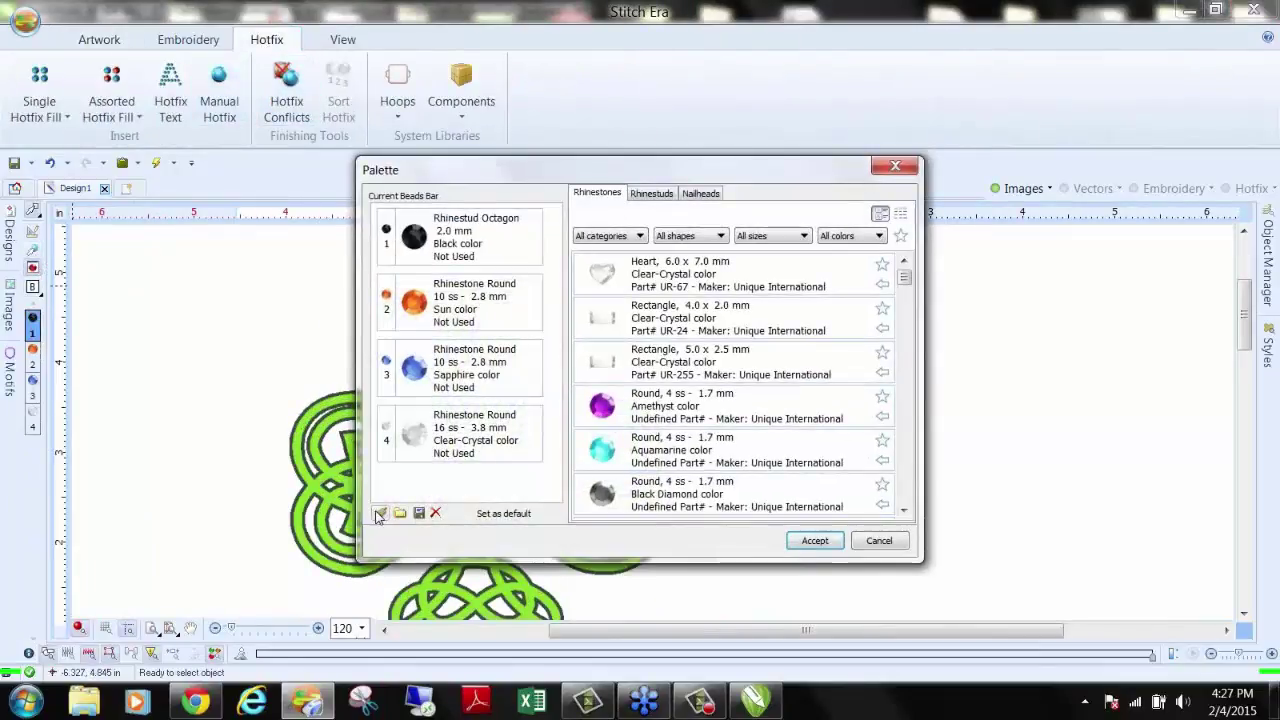
pyautogui.click(383, 513)
pyautogui.click(711, 386)
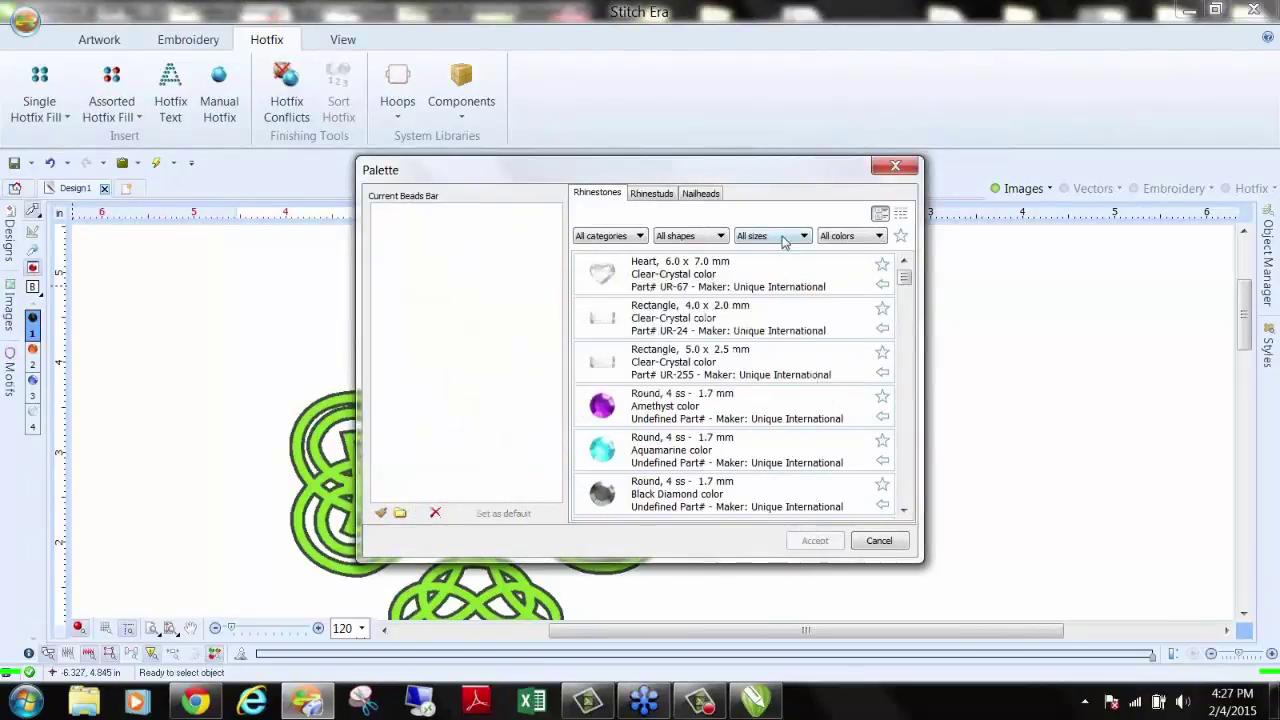
# Step: Filter the rhinestones to 2.0 mm and add the round 6 ss Emerald and Jet stones to the beads bar
pyautogui.click(783, 238)
pyautogui.click(770, 268)
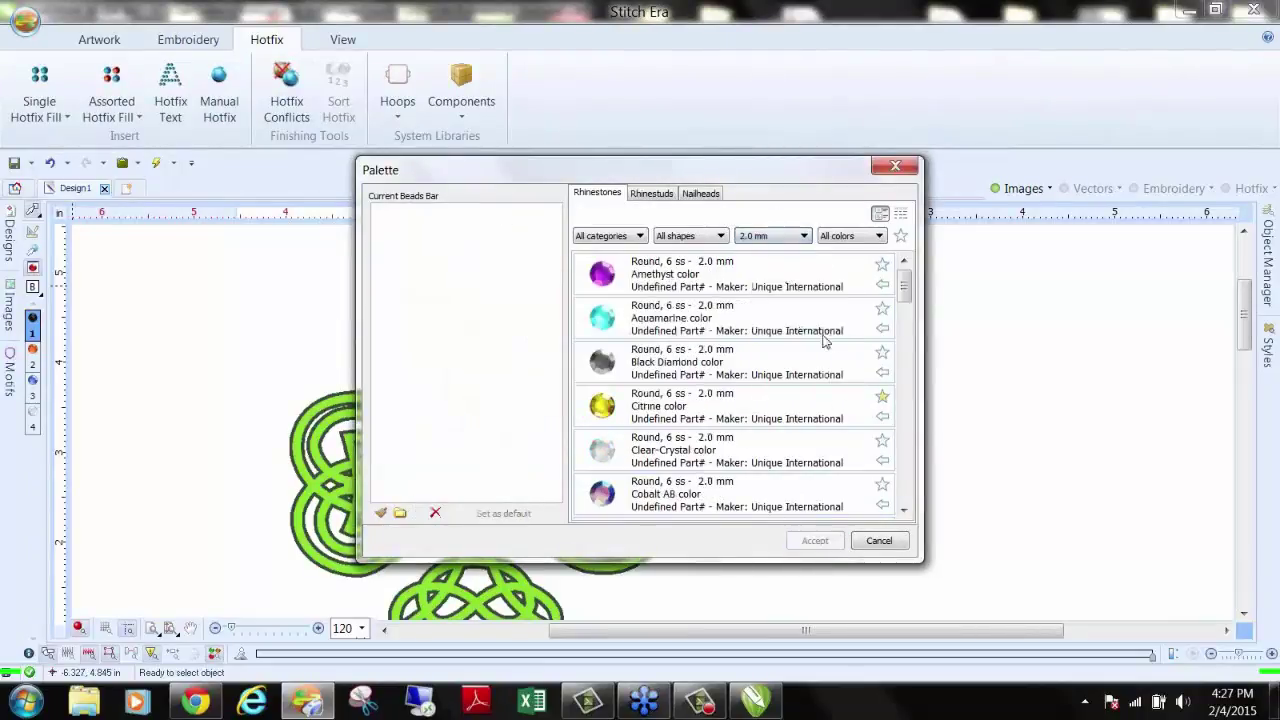
pyautogui.scroll(-5, 898, 310)
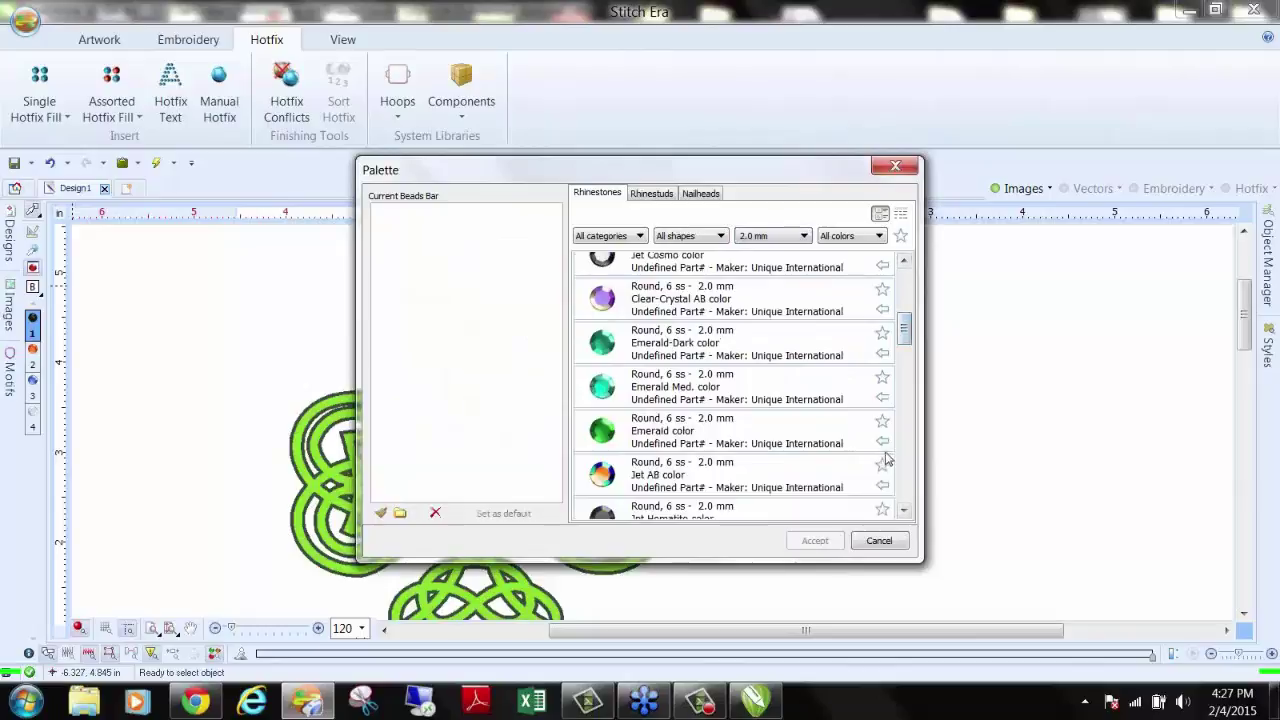
pyautogui.click(884, 443)
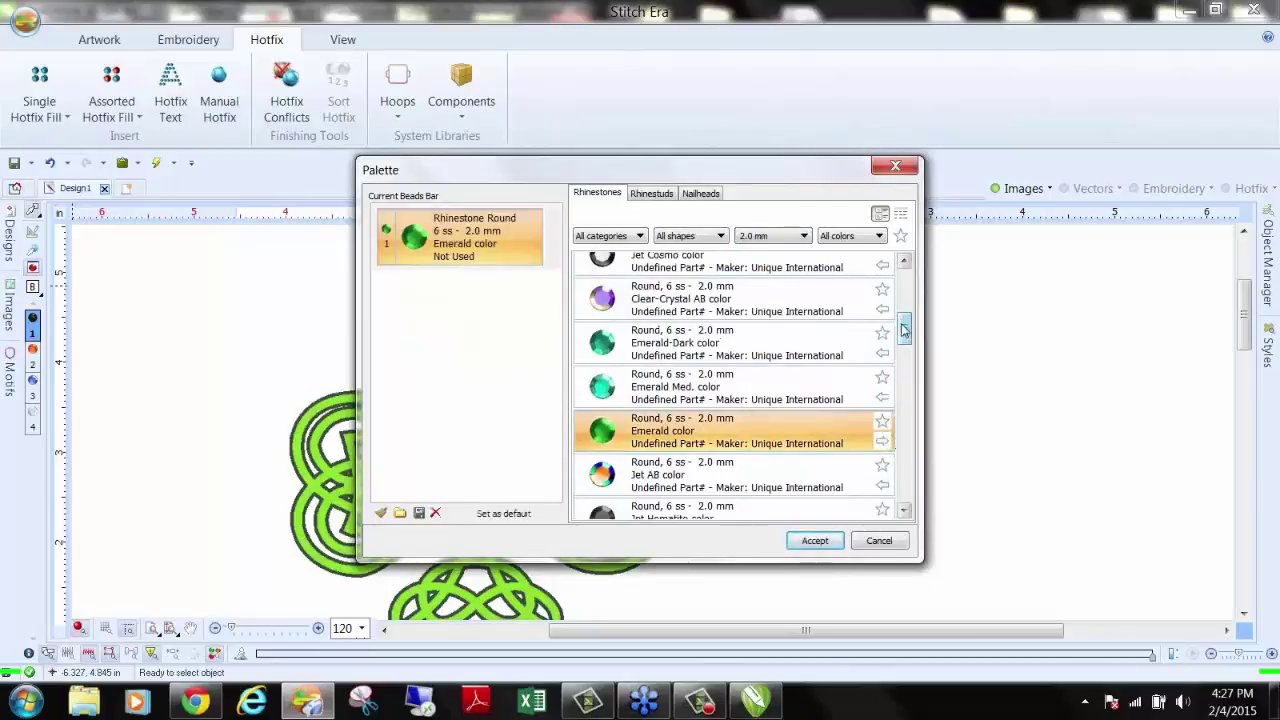
pyautogui.scroll(-4, 903, 330)
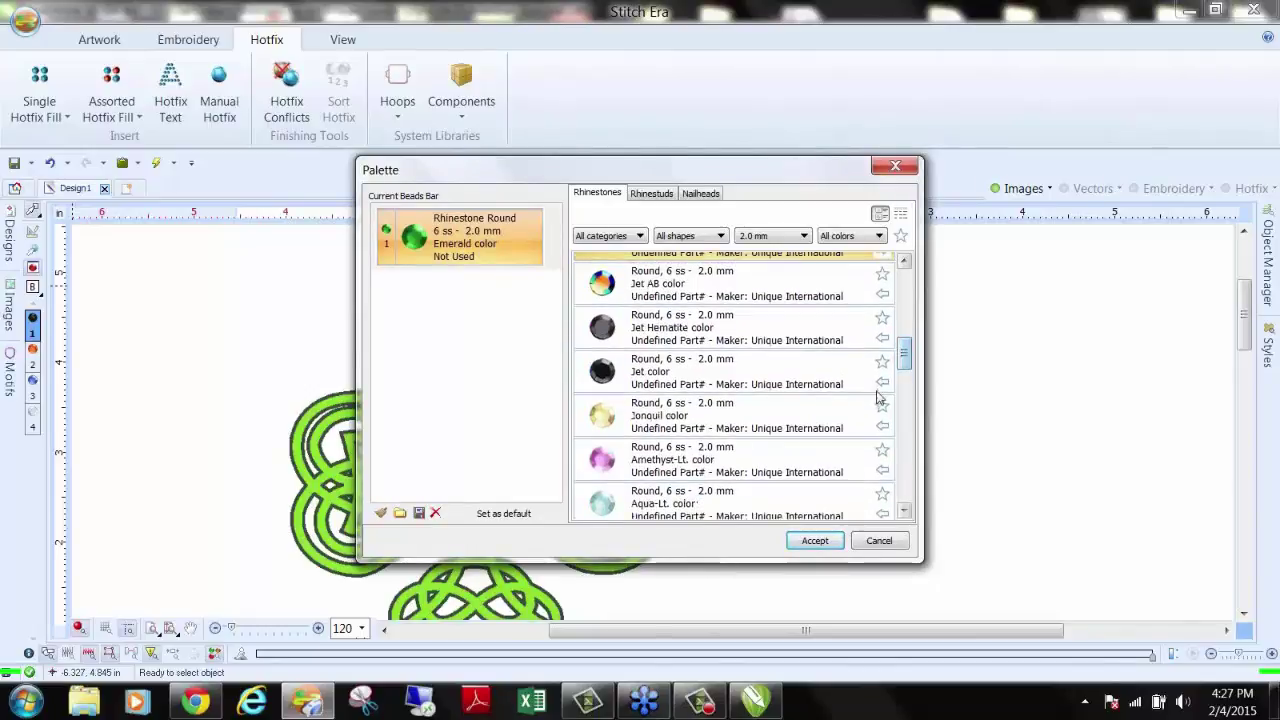
pyautogui.click(881, 383)
pyautogui.click(813, 541)
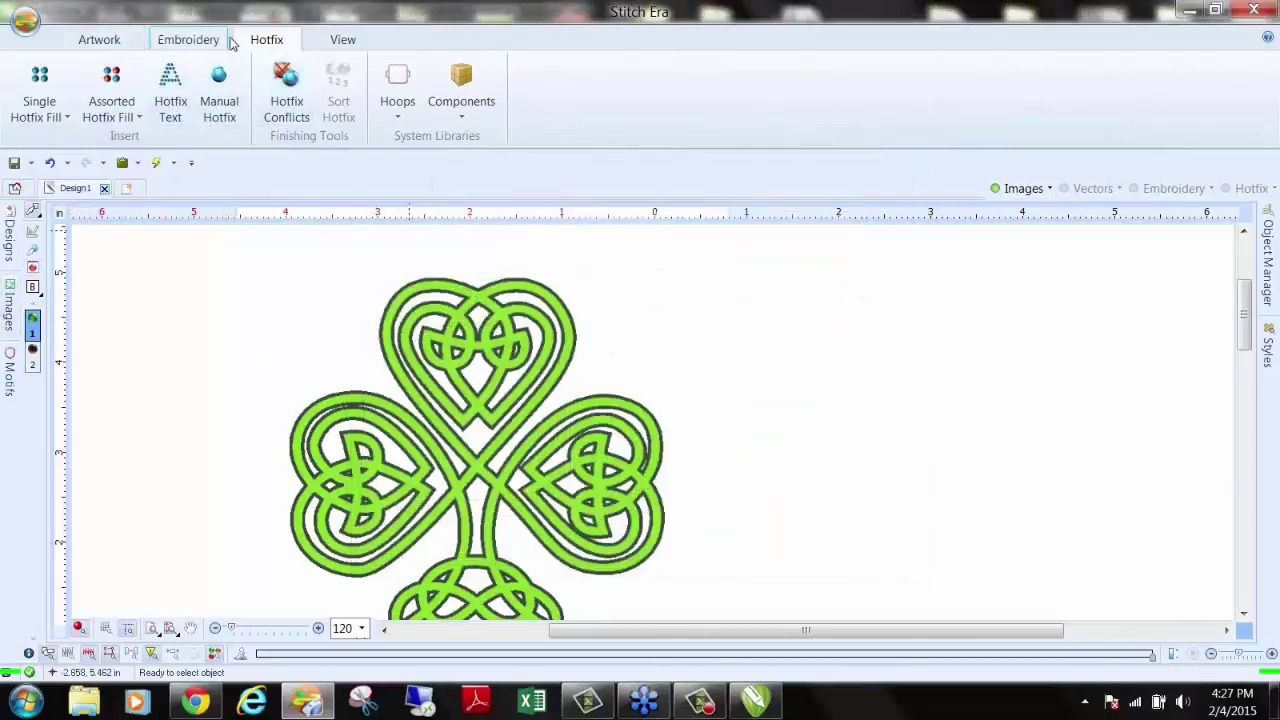
# Step: Trace the Celtic shamrock image into a Single Hotfix Fill using the Emerald rhinestone
pyautogui.click(48, 92)
pyautogui.click(90, 220)
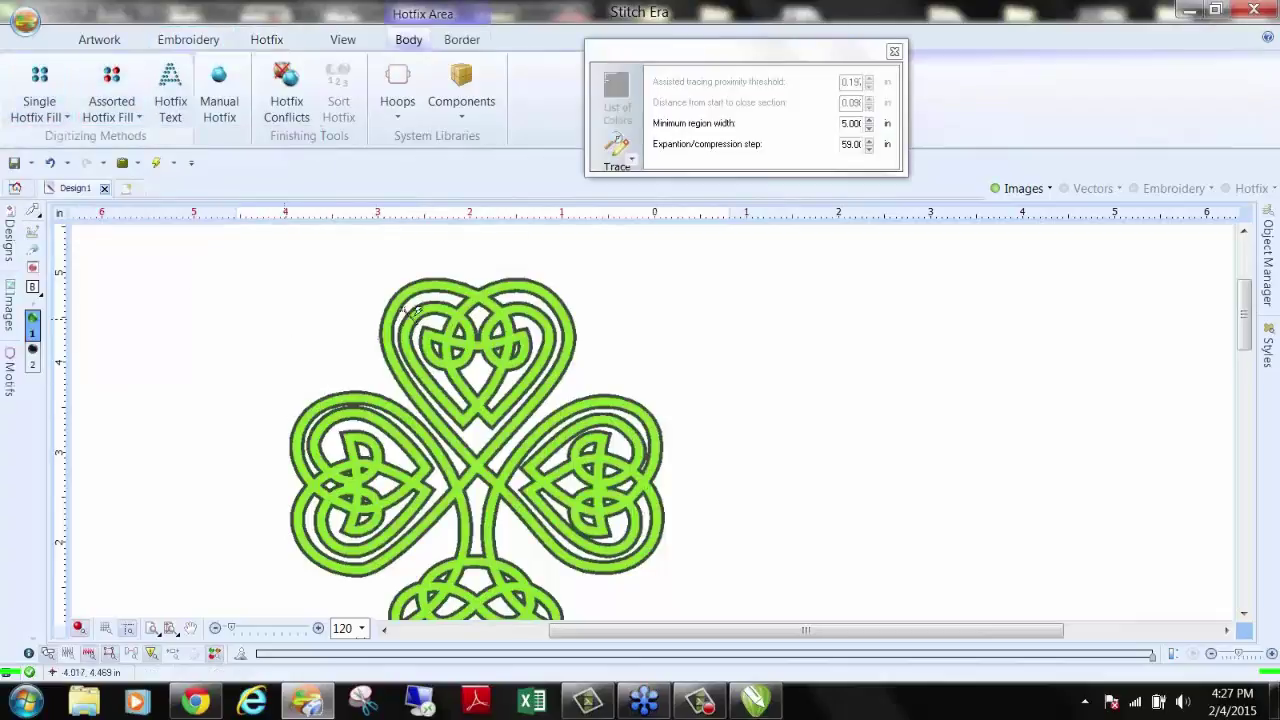
pyautogui.click(476, 295)
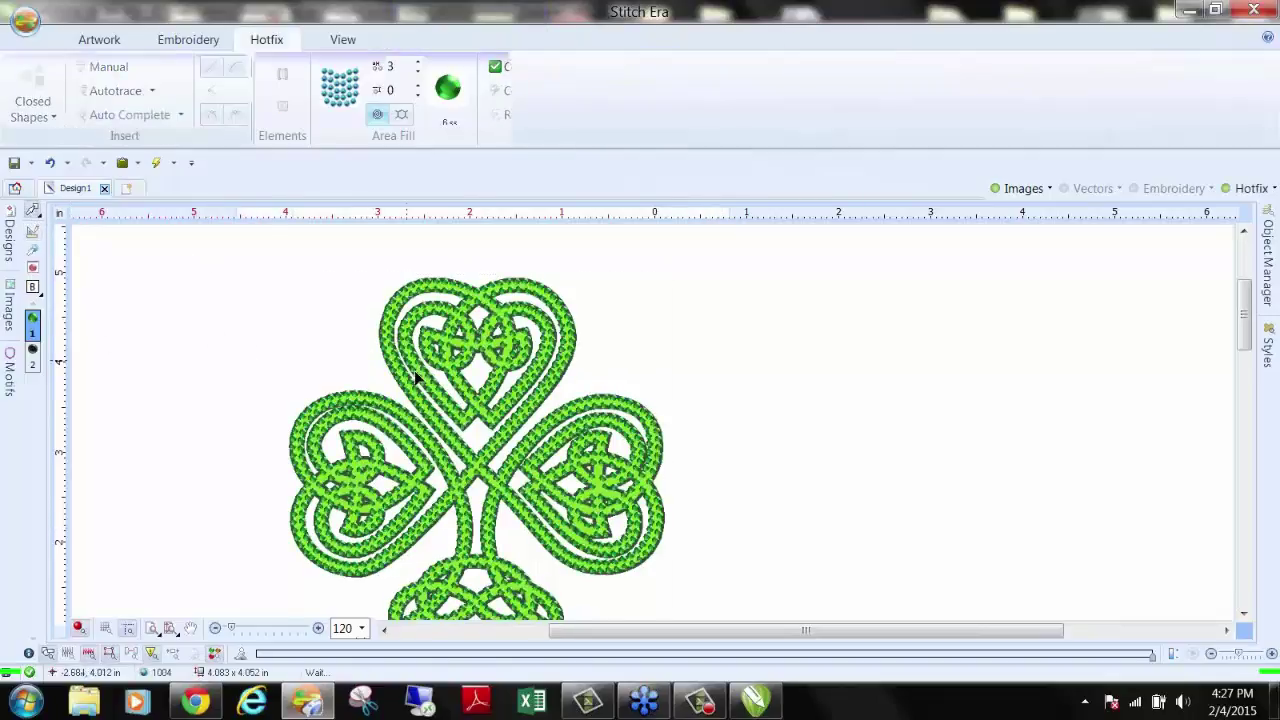
# Step: Enlarge the shamrock rhinestone fill to about 7.4 by 7.4 in and hide the source image
pyautogui.moveTo(386, 271); pyautogui.dragTo(806, 550)
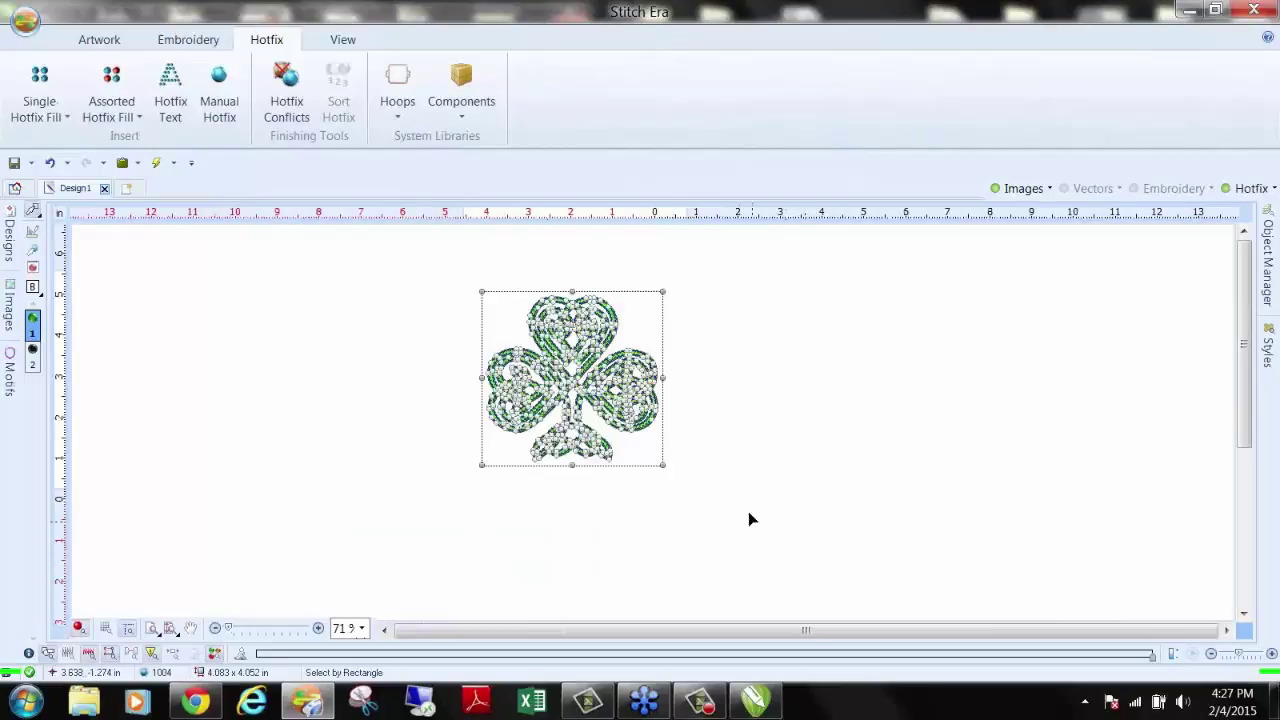
pyautogui.moveTo(663, 465); pyautogui.dragTo(734, 532)
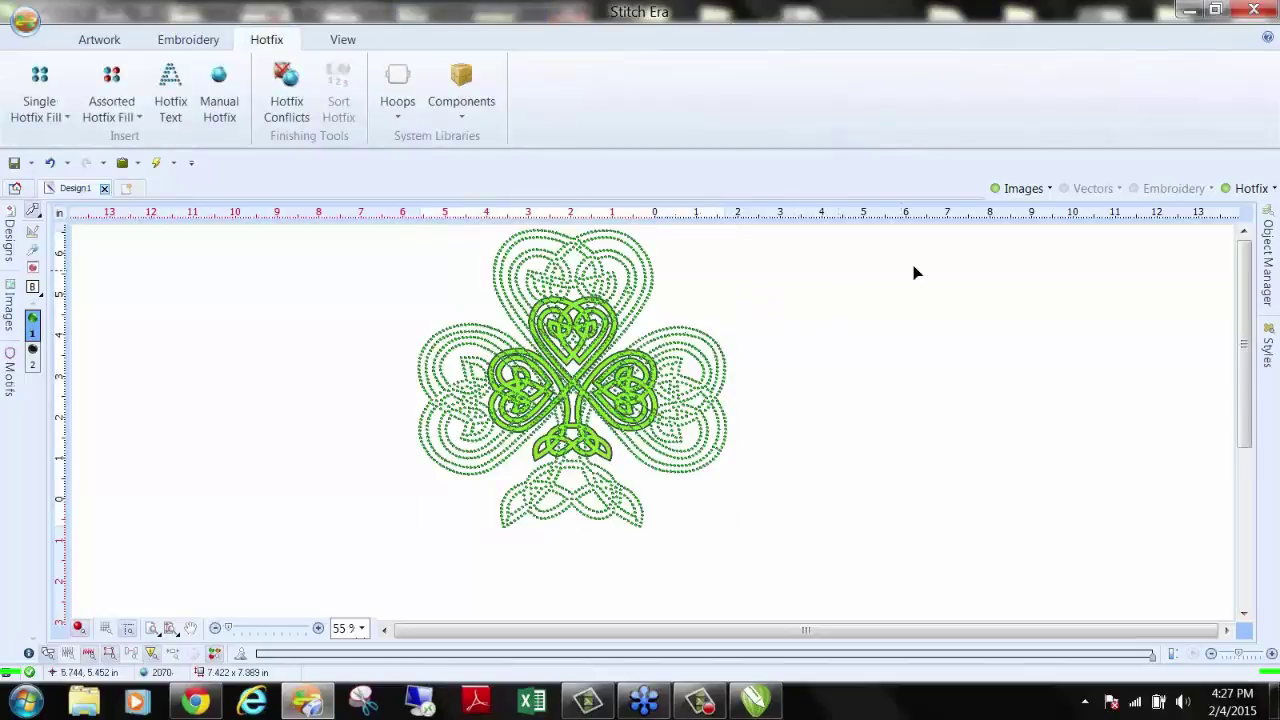
pyautogui.click(1025, 195)
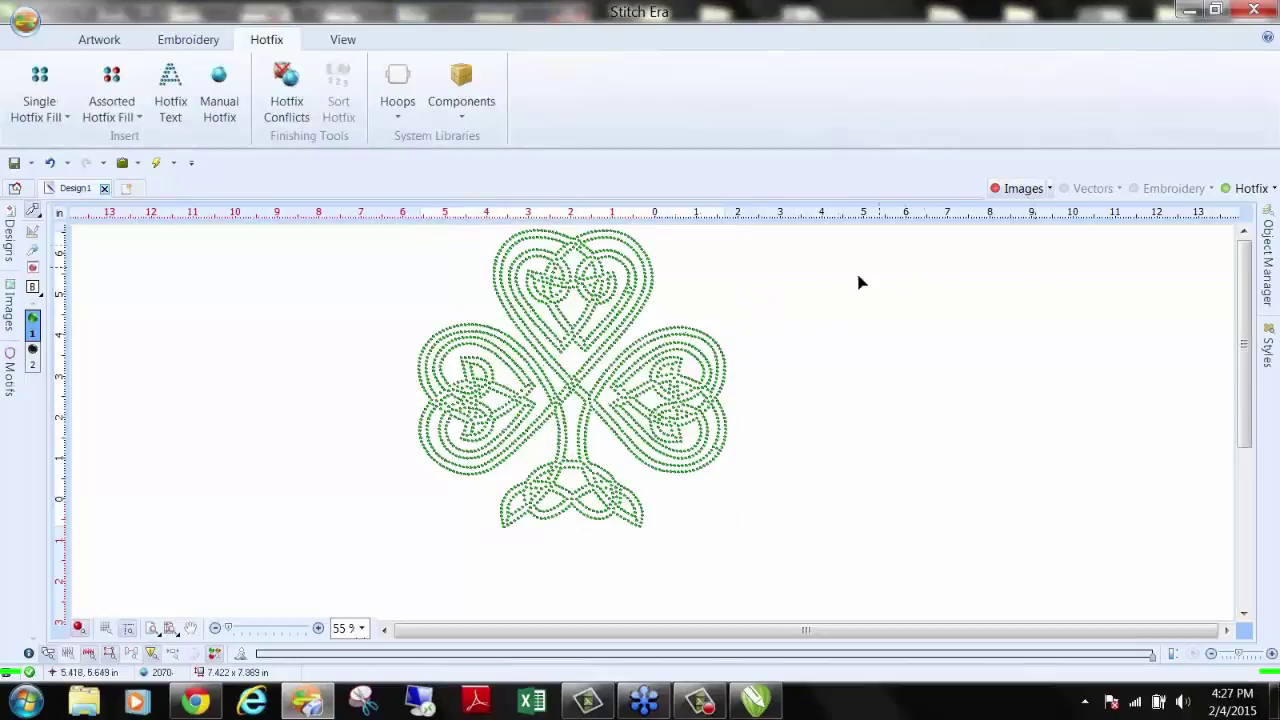
# Step: Set the shamrock area fill's stone spacing to 6 and apply it
pyautogui.click(592, 368)
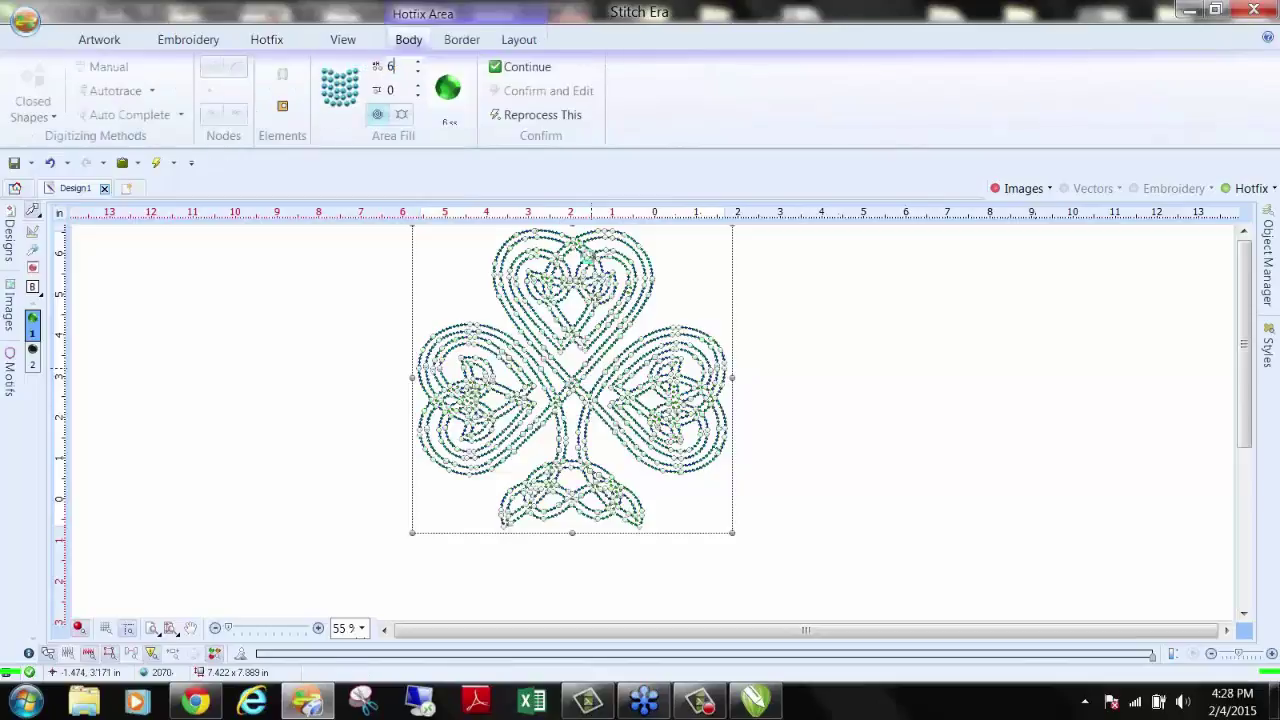
pyautogui.press('Return')
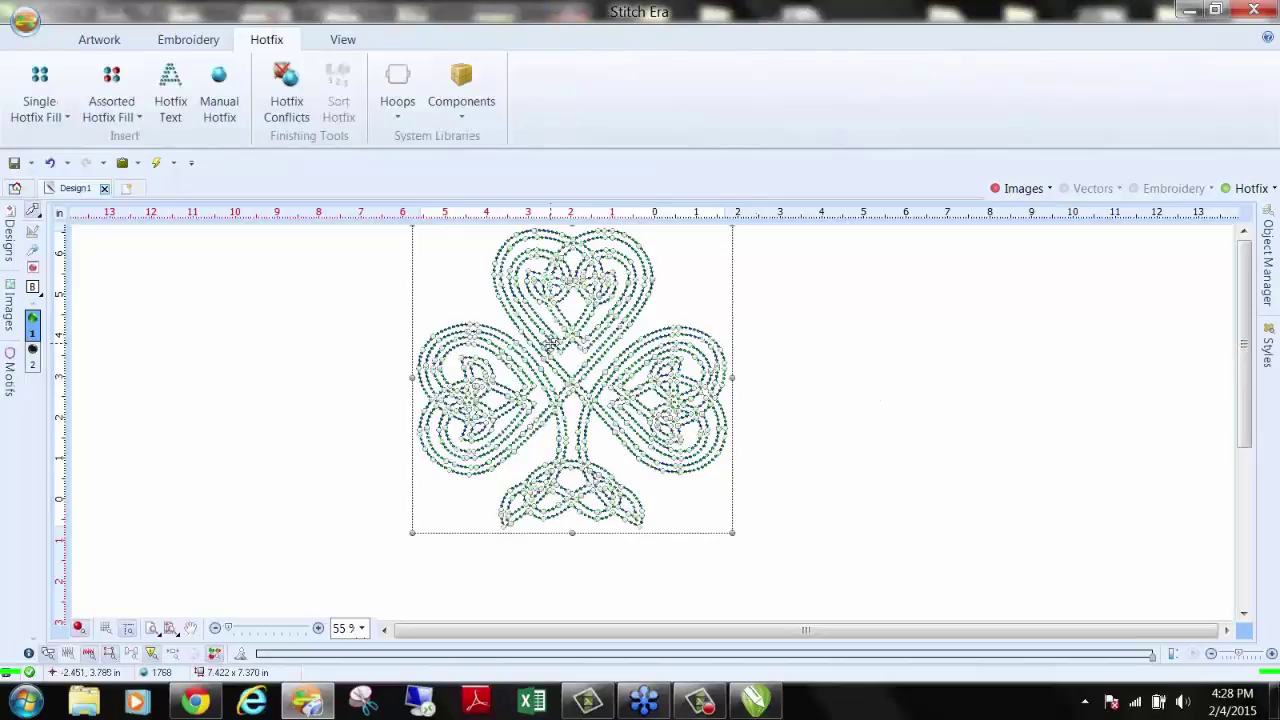
pyautogui.click(551, 343)
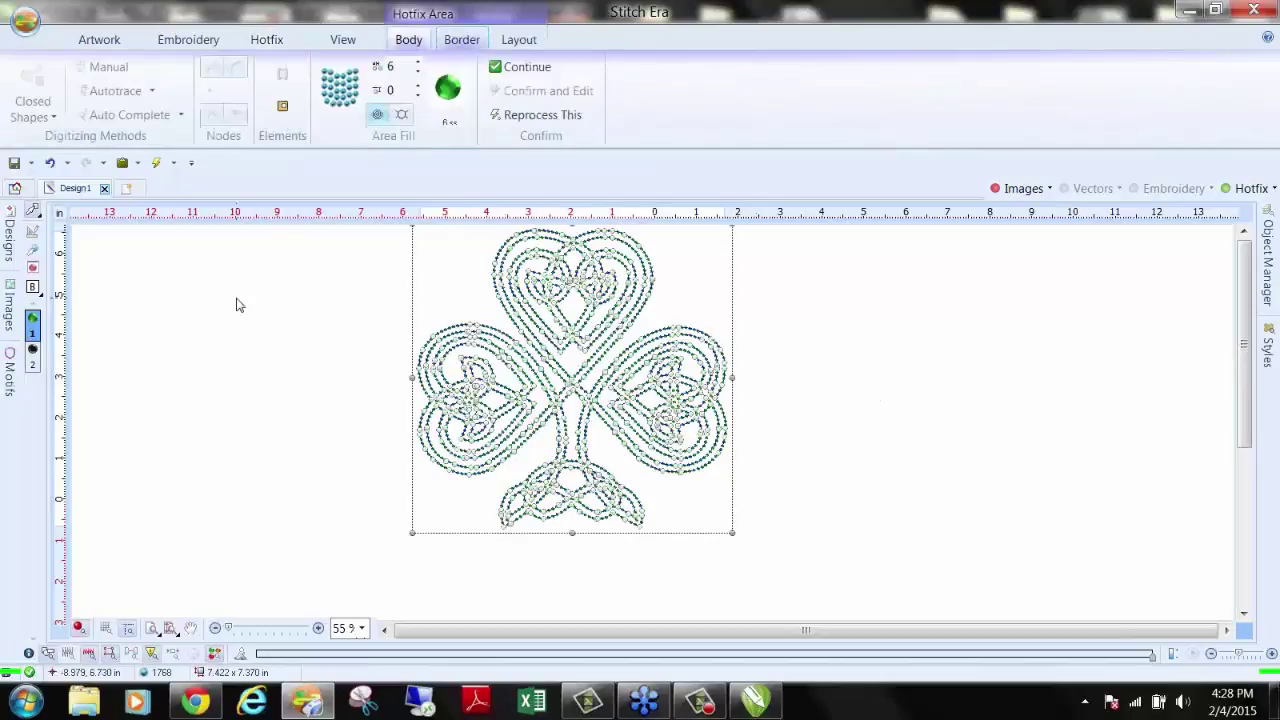
pyautogui.press('Return')
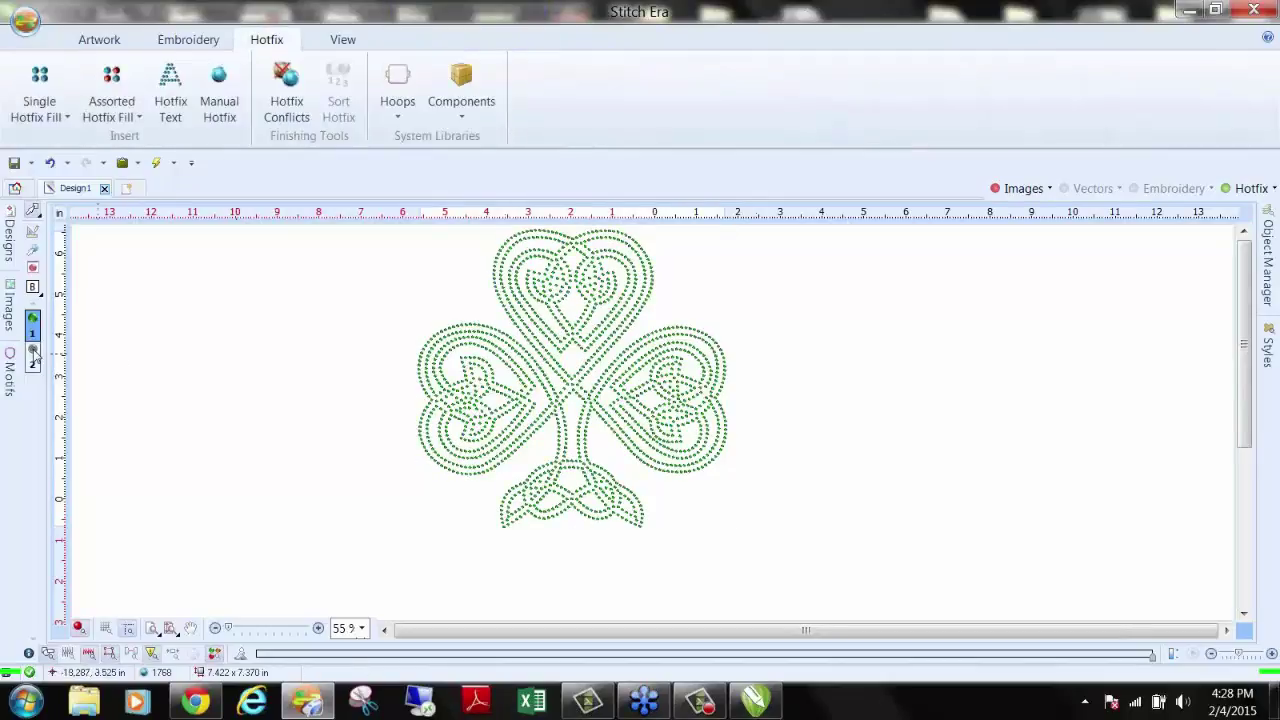
# Step: Try to add an outline fill to the shamrock's border with the Jet rhinestone as the active bead
pyautogui.click(33, 355)
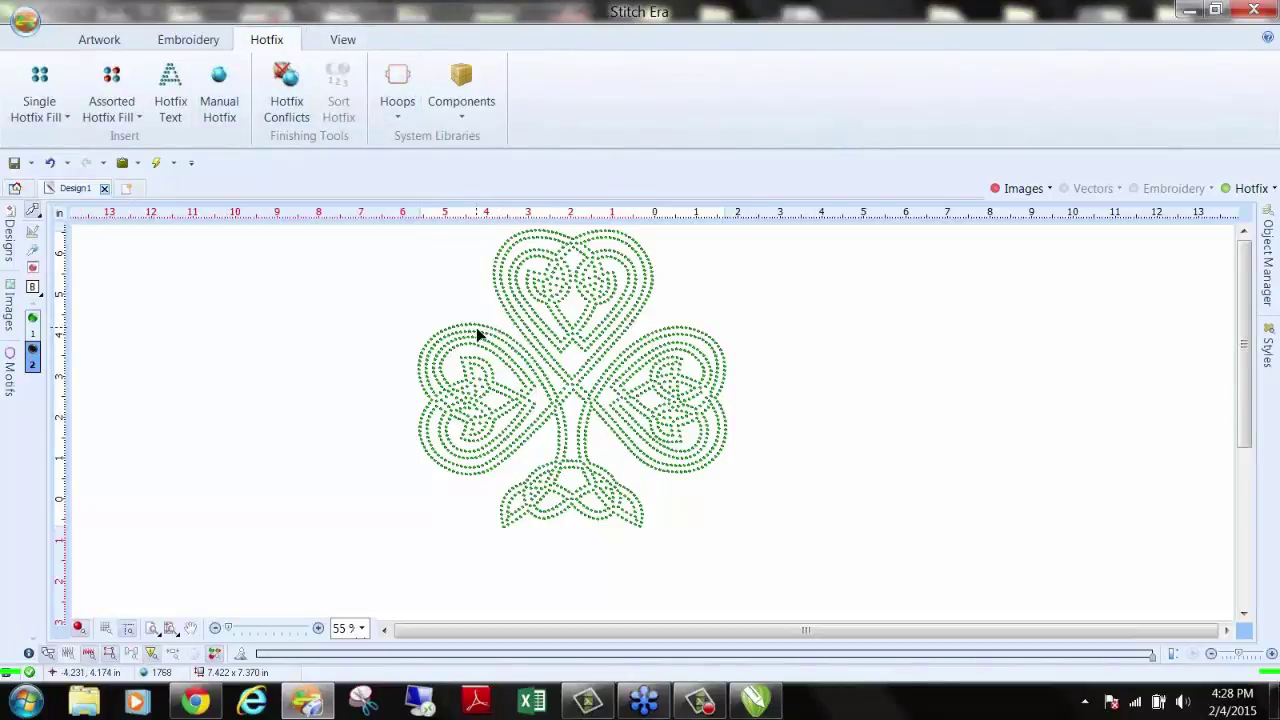
pyautogui.scroll(2, 548, 347)
pyautogui.scroll(3, 548, 360)
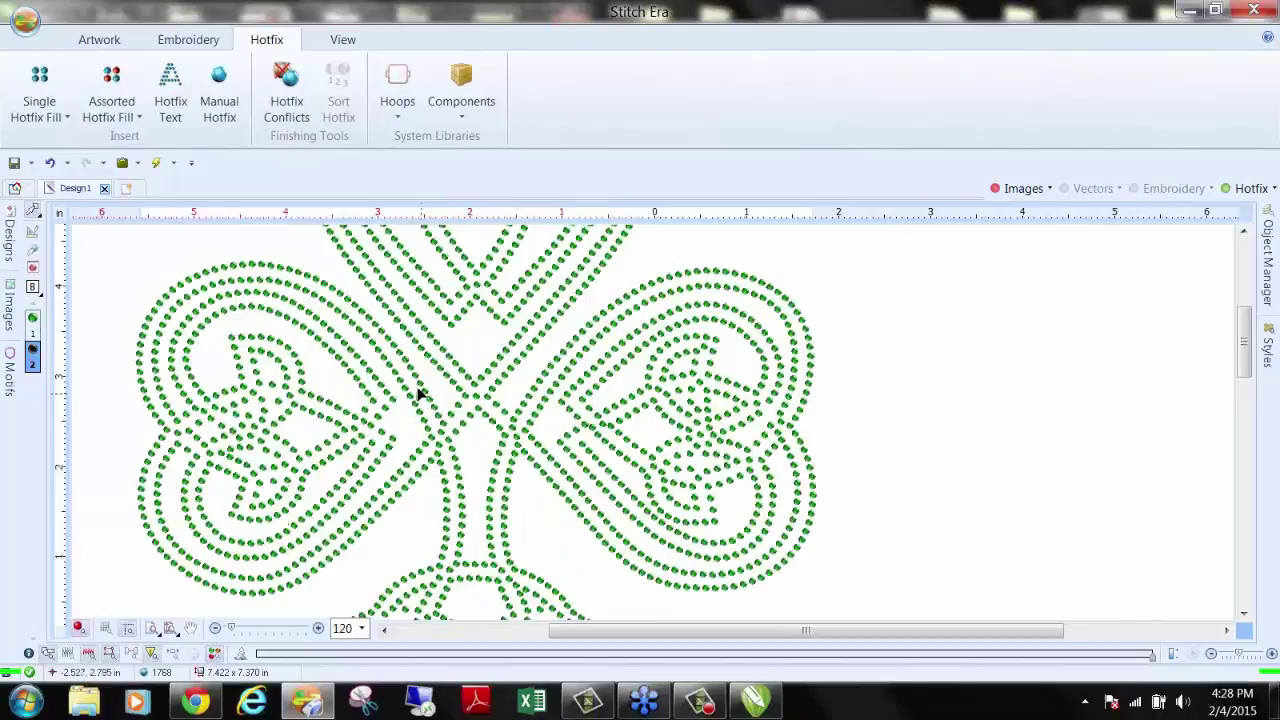
pyautogui.scroll(-4, 436, 360)
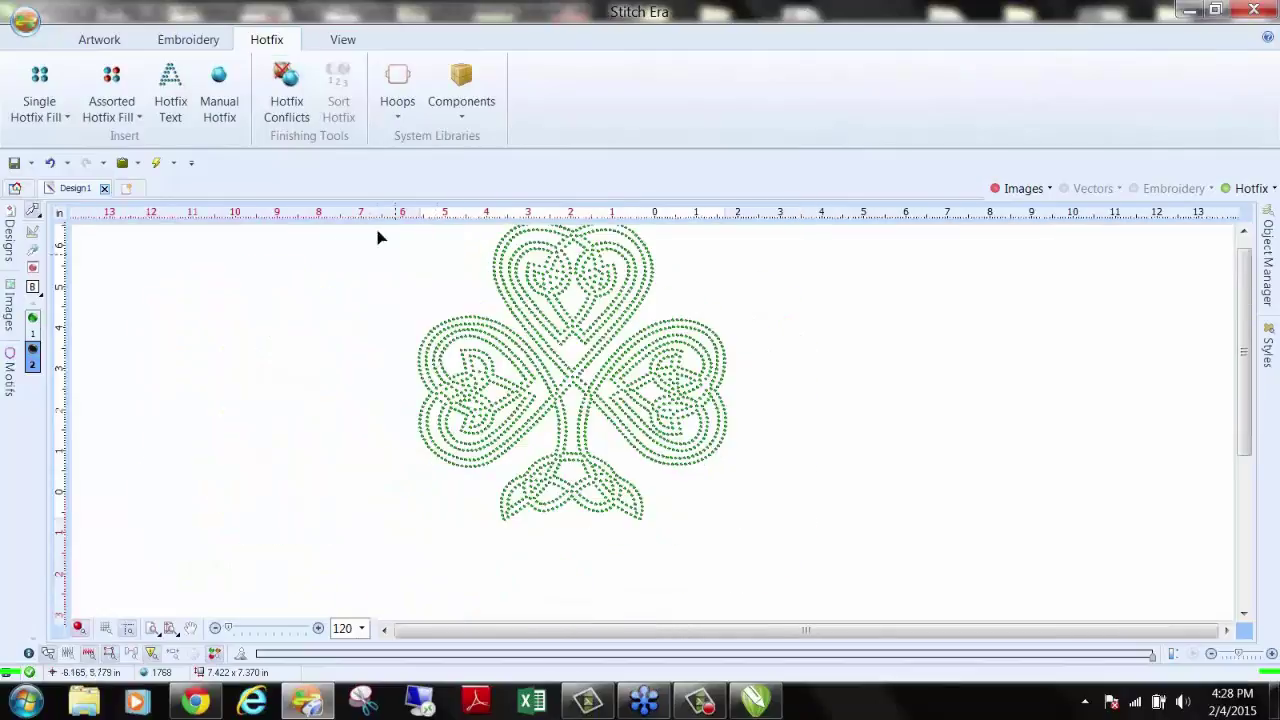
pyautogui.click(133, 77)
pyautogui.click(461, 39)
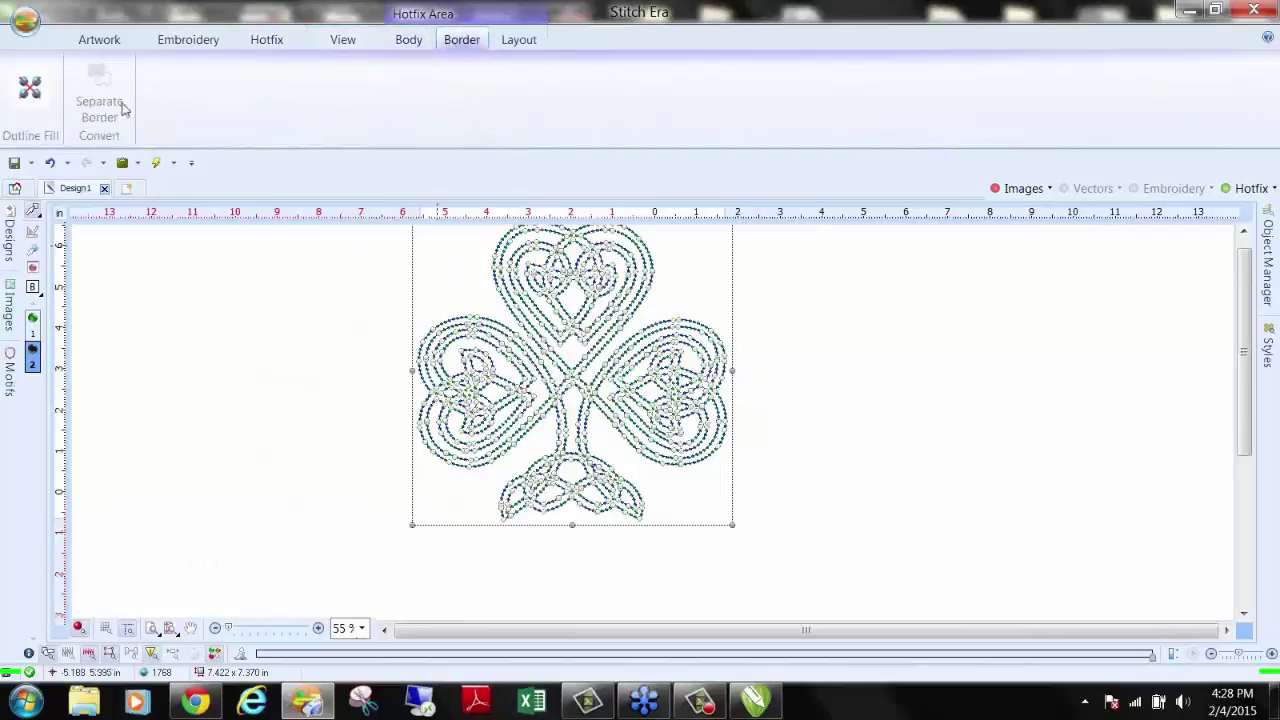
pyautogui.click(30, 95)
pyautogui.click(77, 126)
pyautogui.click(583, 342)
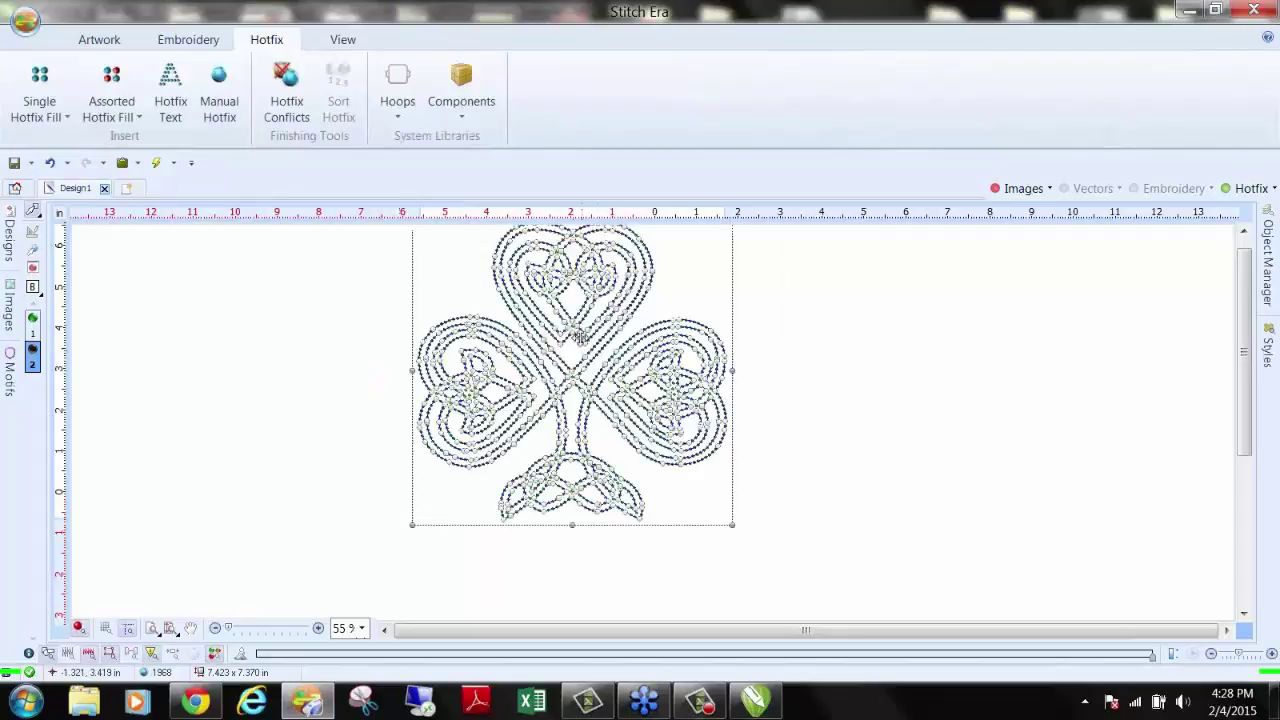
pyautogui.click(391, 331)
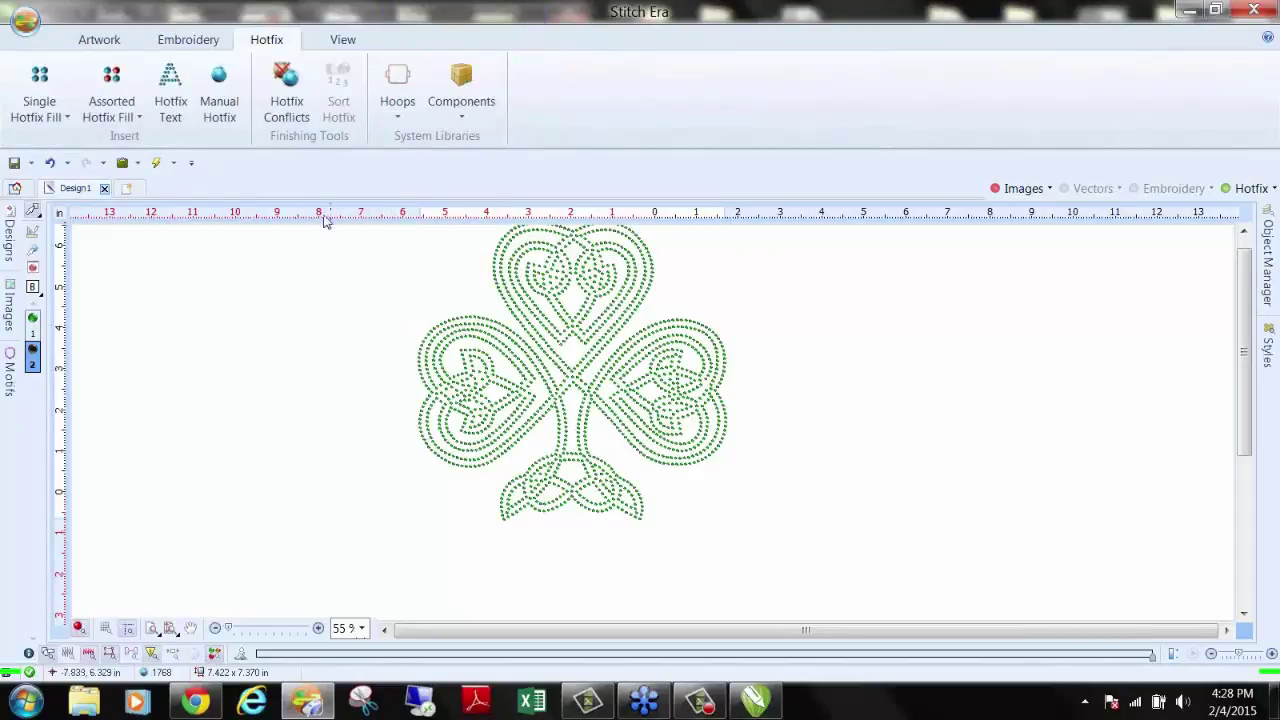
# Step: Delete the shamrock rhinestone fill from Design1 and show the source image again
pyautogui.click(15, 189)
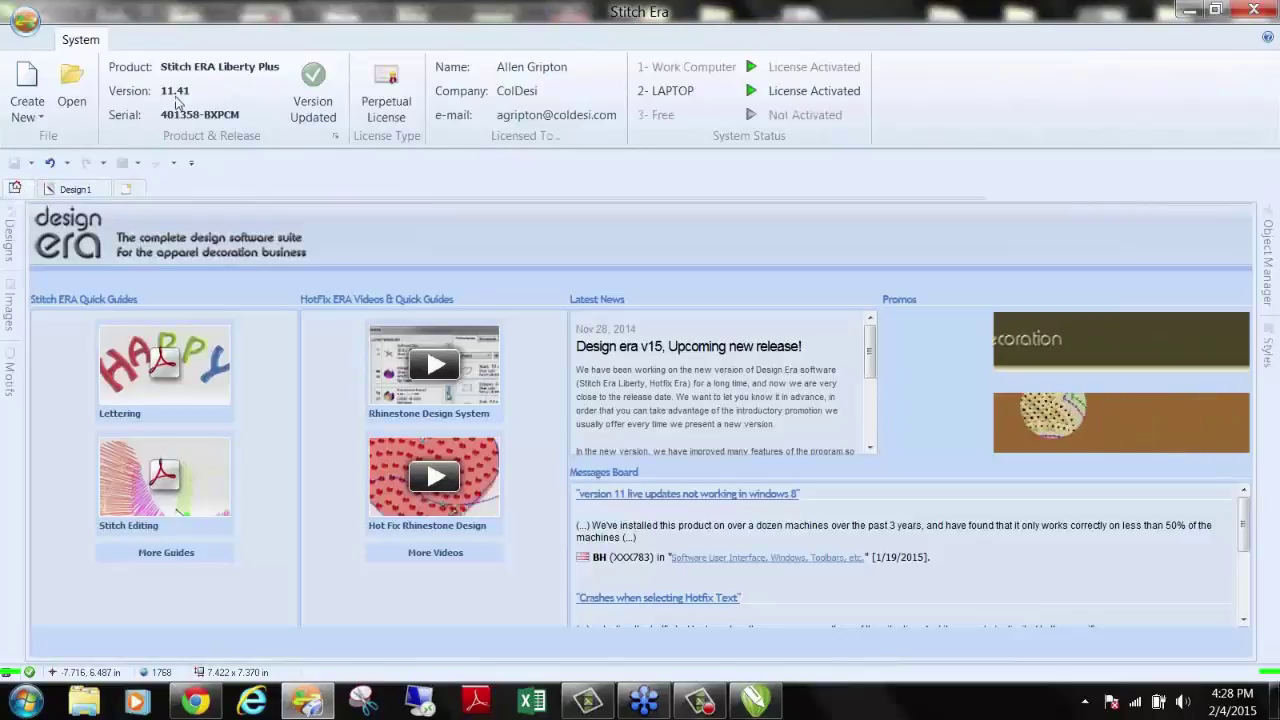
pyautogui.click(86, 189)
pyautogui.scroll(-2, 540, 296)
pyautogui.moveTo(466, 258); pyautogui.dragTo(877, 550)
pyautogui.press('Delete')
pyautogui.click(1022, 188)
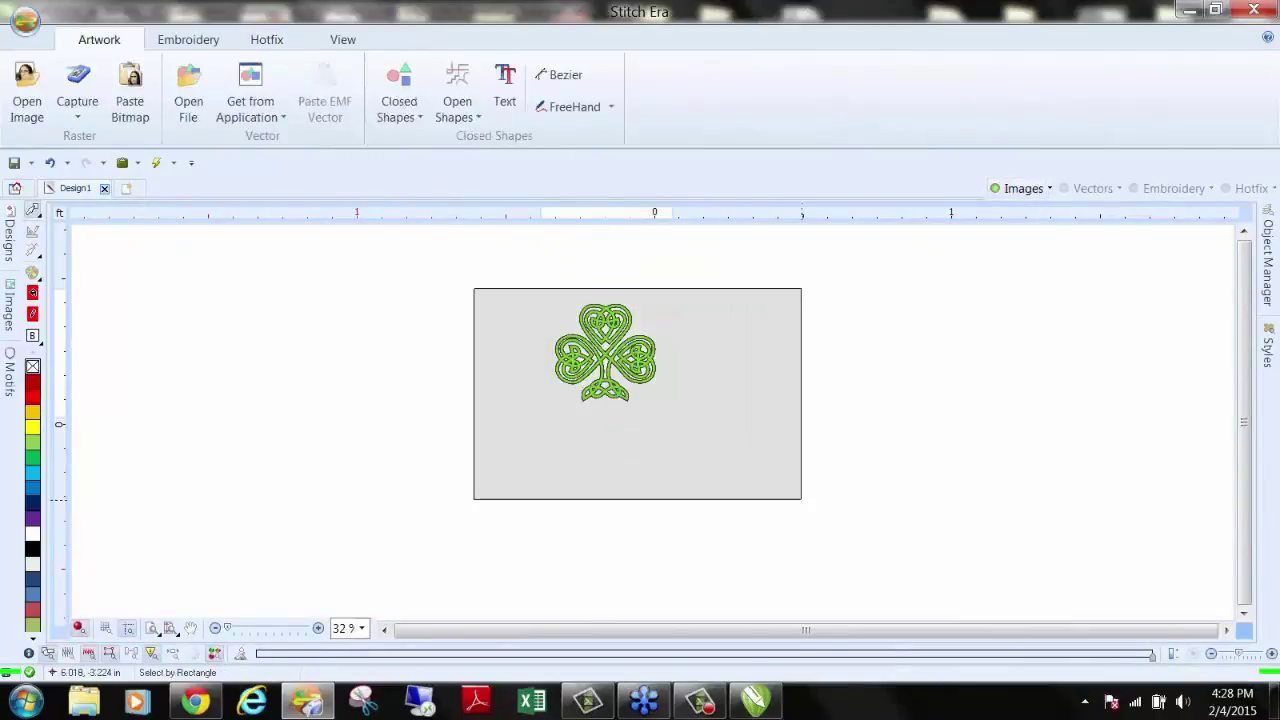
# Step: Replace the Celtic shamrock image in the design with the four-leaf clover image "download" from the image library
pyautogui.click(10, 298)
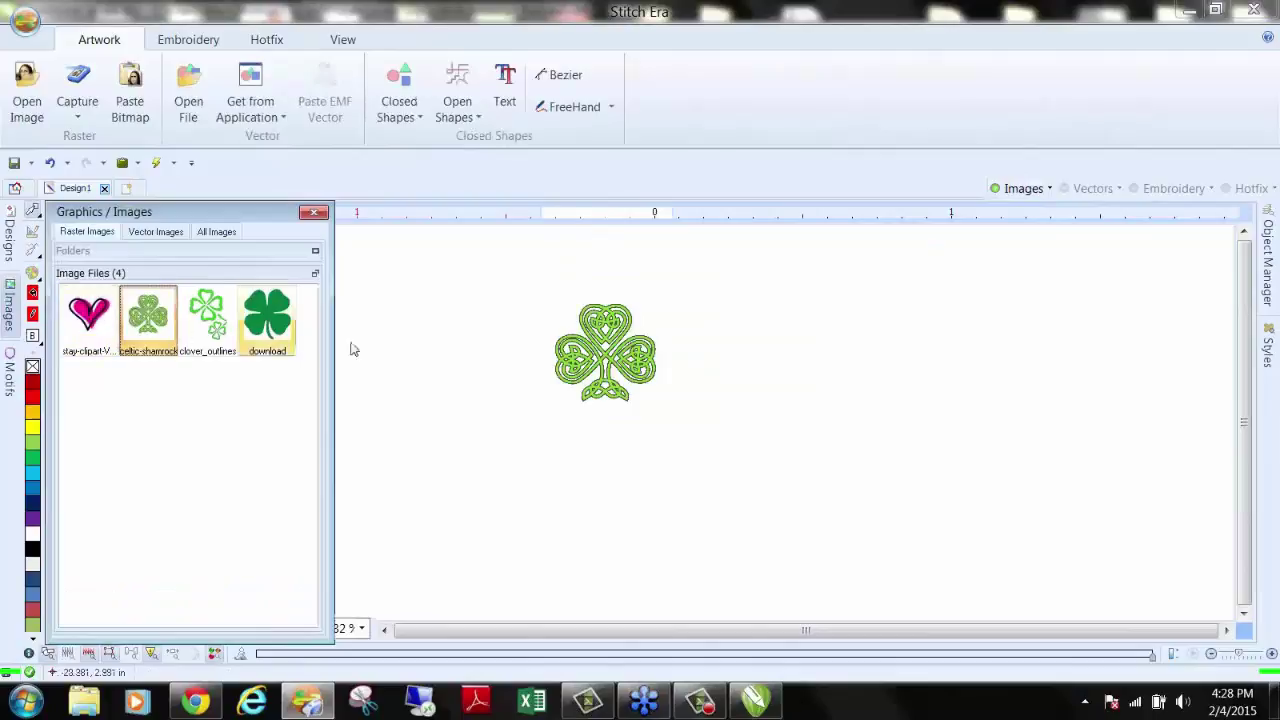
pyautogui.click(590, 348)
pyautogui.press('Delete')
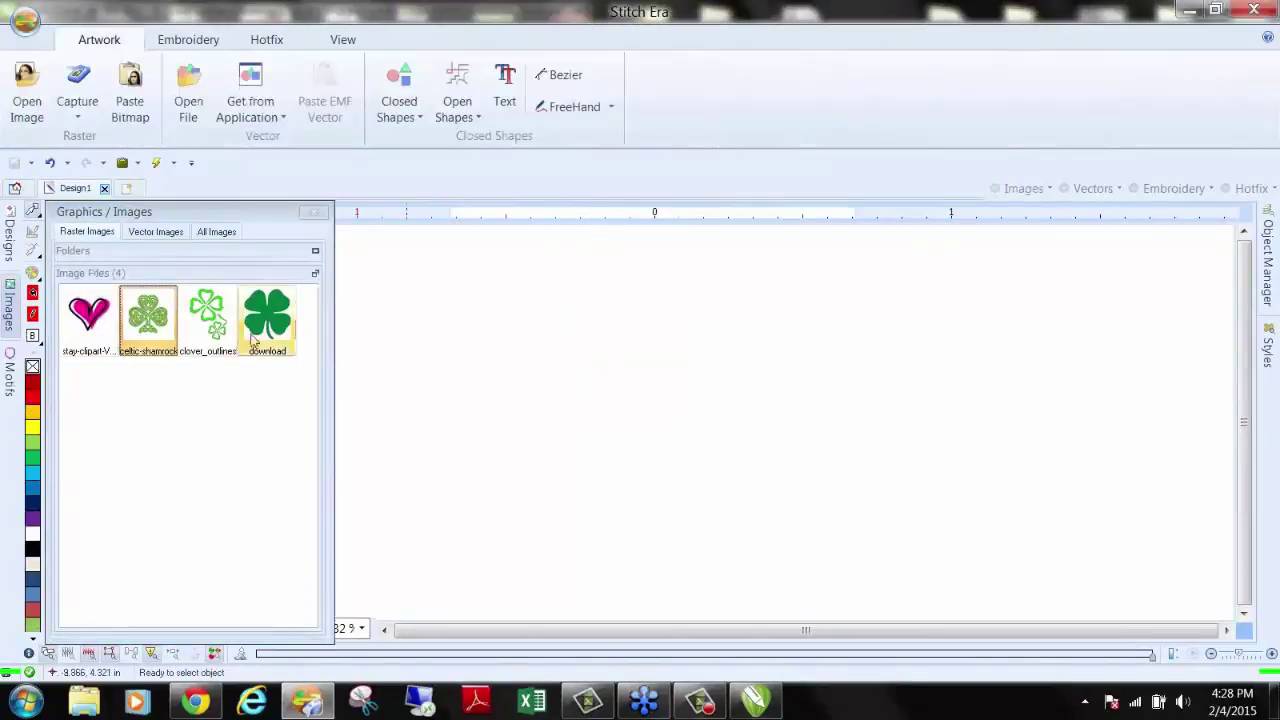
pyautogui.moveTo(272, 318); pyautogui.dragTo(611, 386)
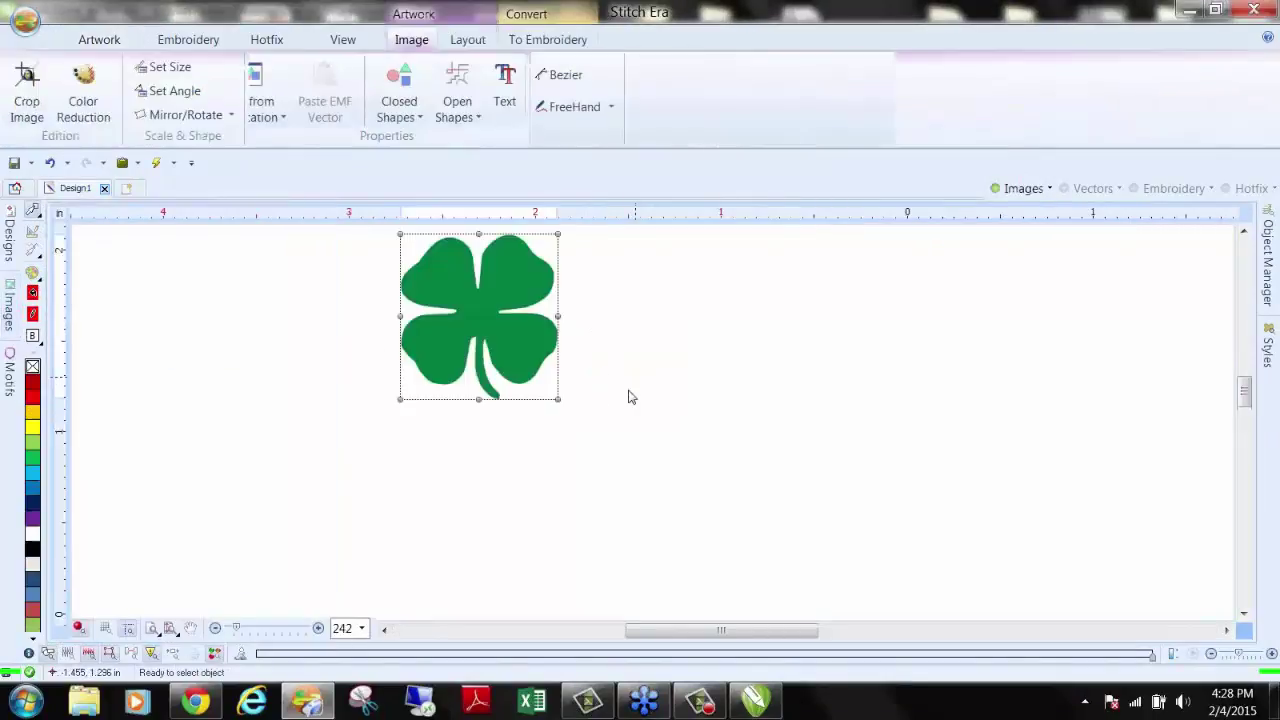
# Step: Set the clover image's height to 5.5 in with proportions locked and reposition it in the workspace
pyautogui.click(467, 42)
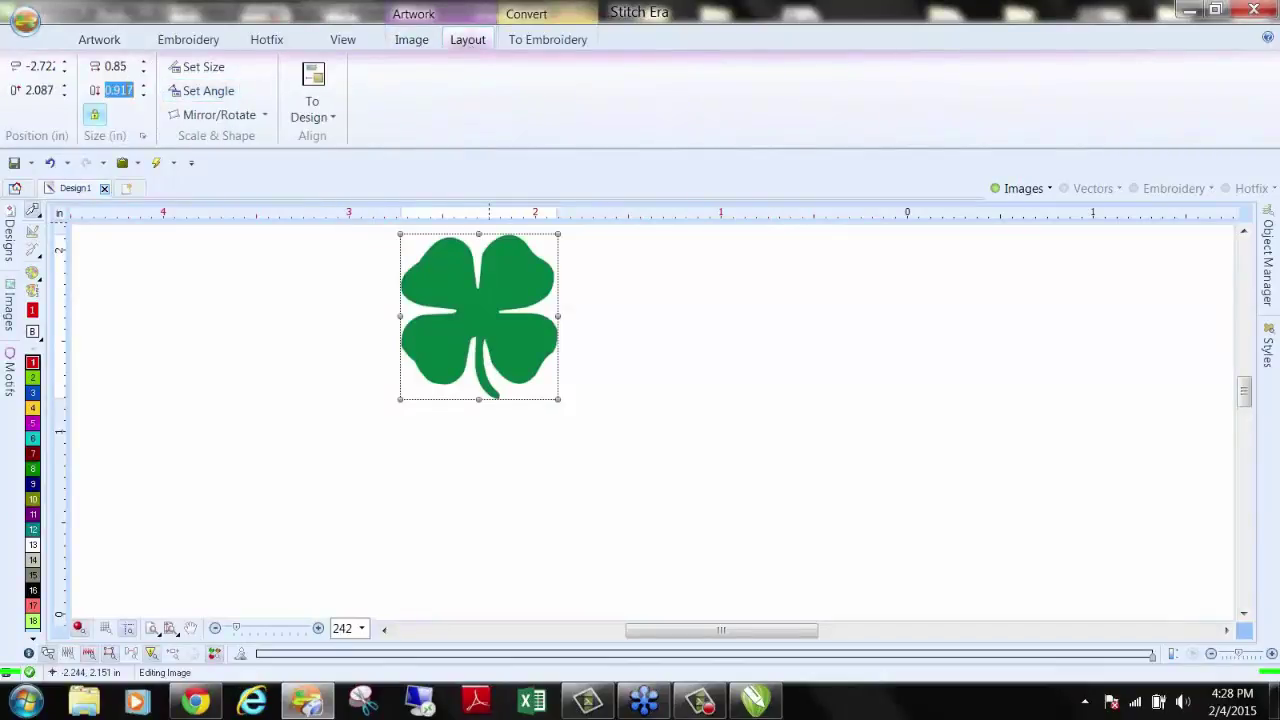
pyautogui.press('Return')
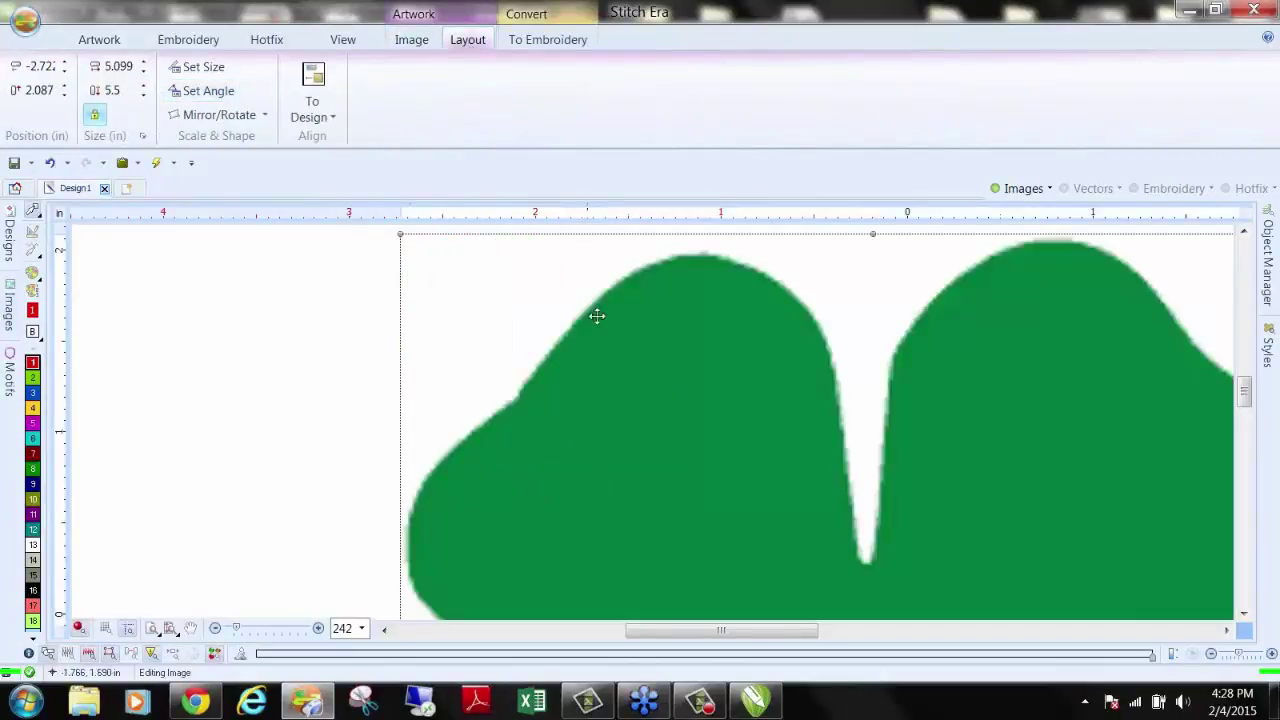
pyautogui.scroll(-3, 674, 397)
pyautogui.moveTo(686, 411); pyautogui.dragTo(674, 434)
pyautogui.scroll(2, 674, 434)
pyautogui.press('Escape')
pyautogui.click(267, 39)
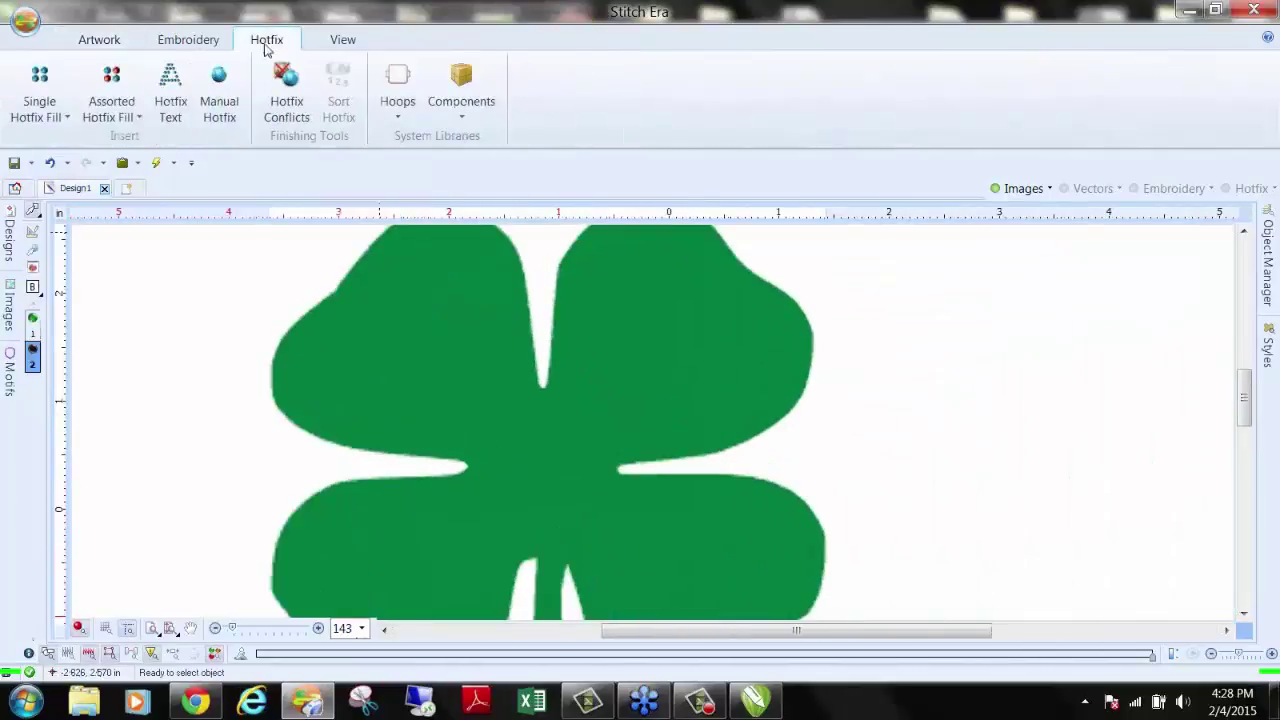
pyautogui.click(30, 100)
pyautogui.click(80, 205)
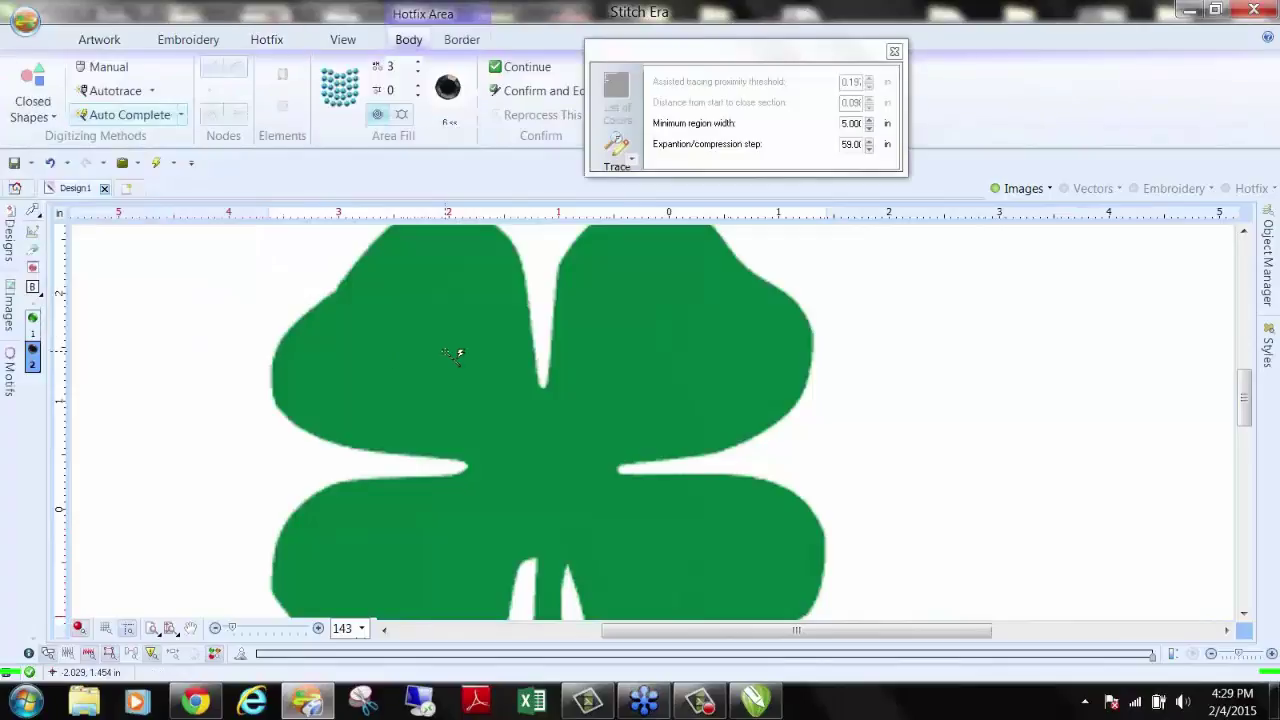
pyautogui.click(482, 366)
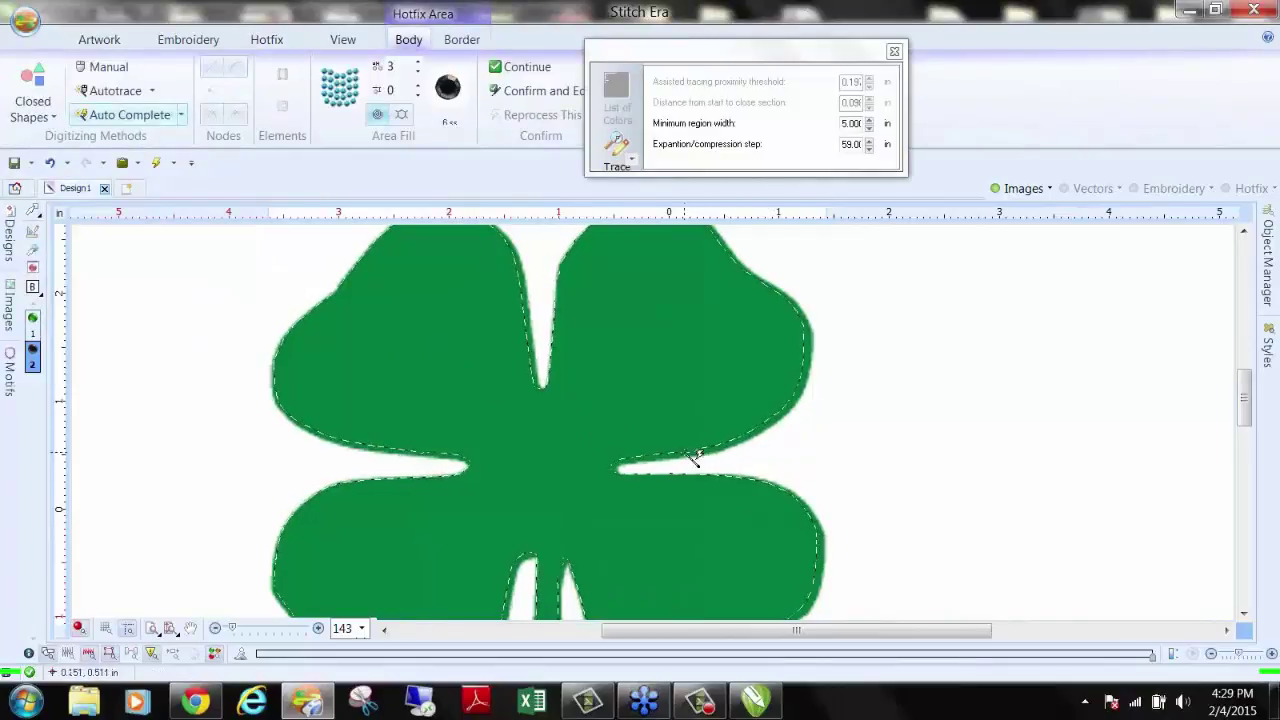
pyautogui.click(32, 211)
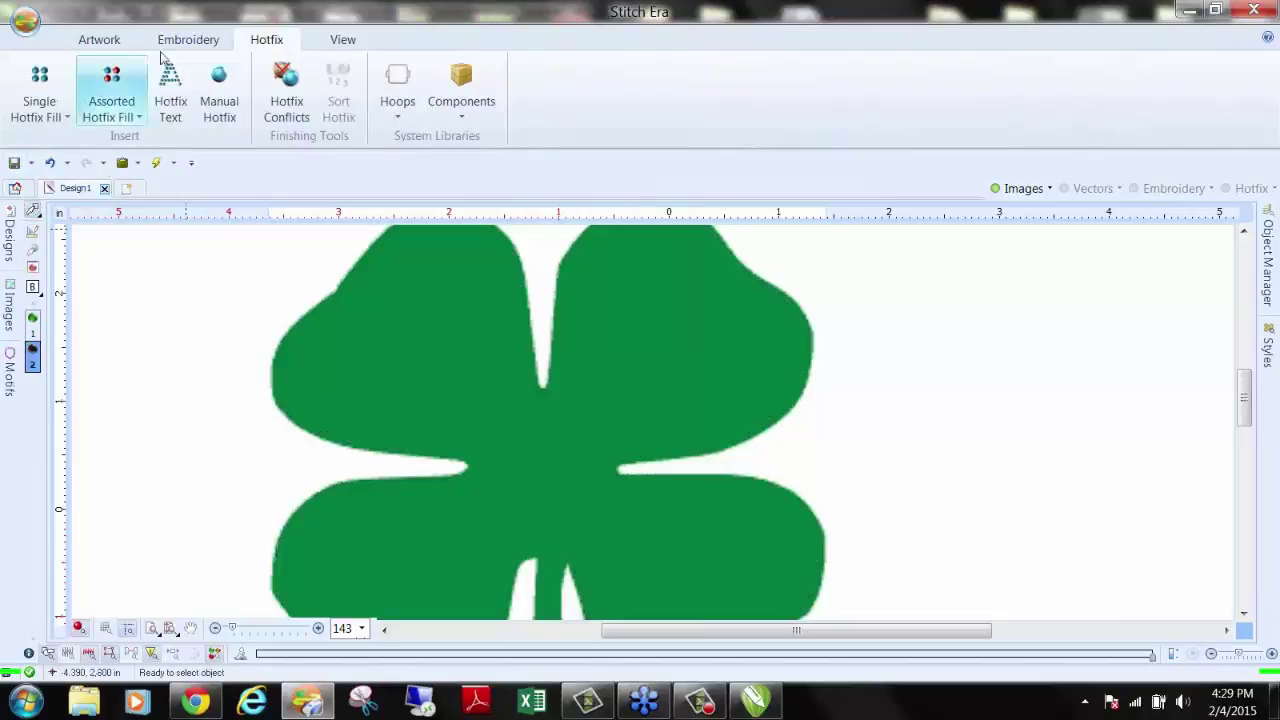
# Step: Reduce the clover image to 2 colors with the color filter and return it to the design
pyautogui.click(463, 377)
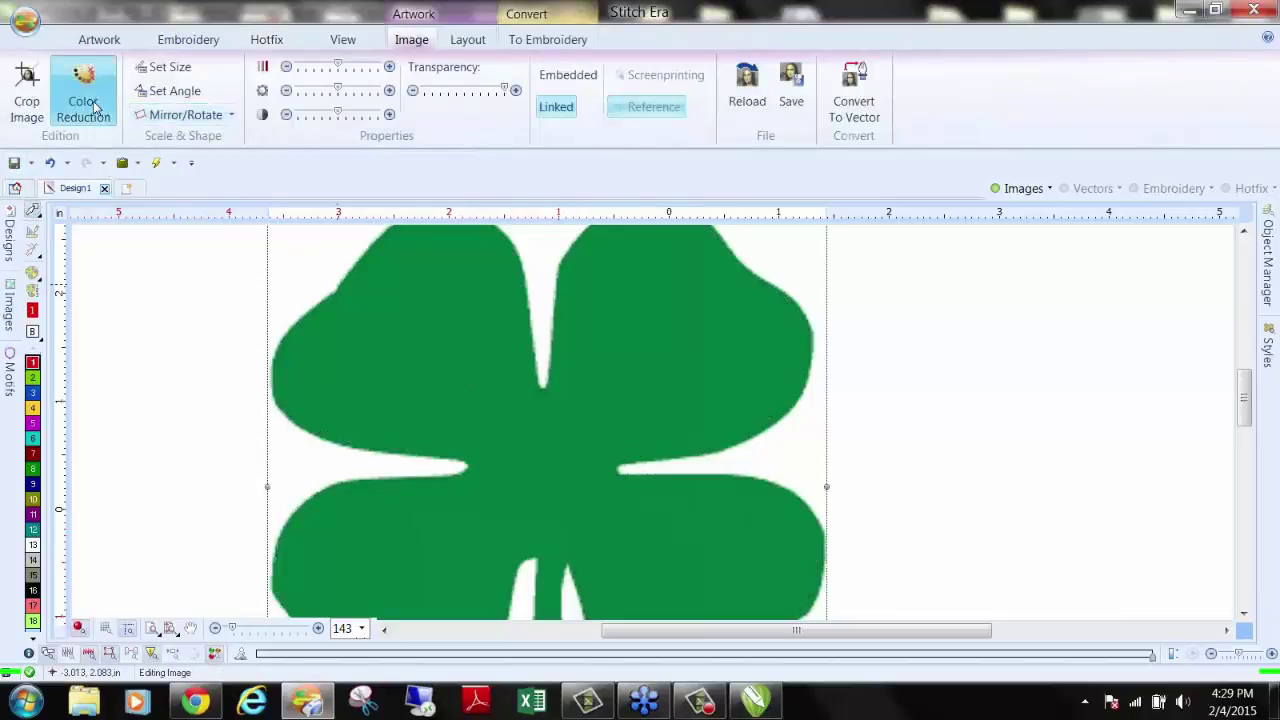
pyautogui.click(85, 103)
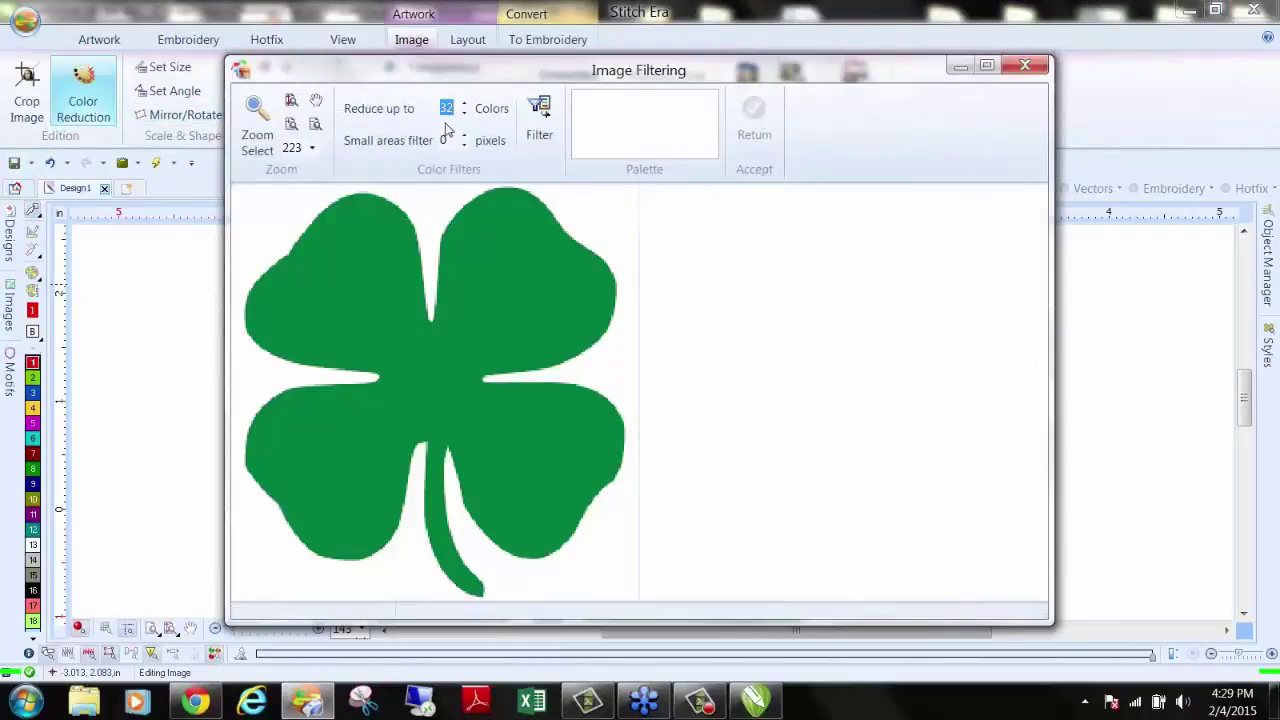
pyautogui.click(539, 115)
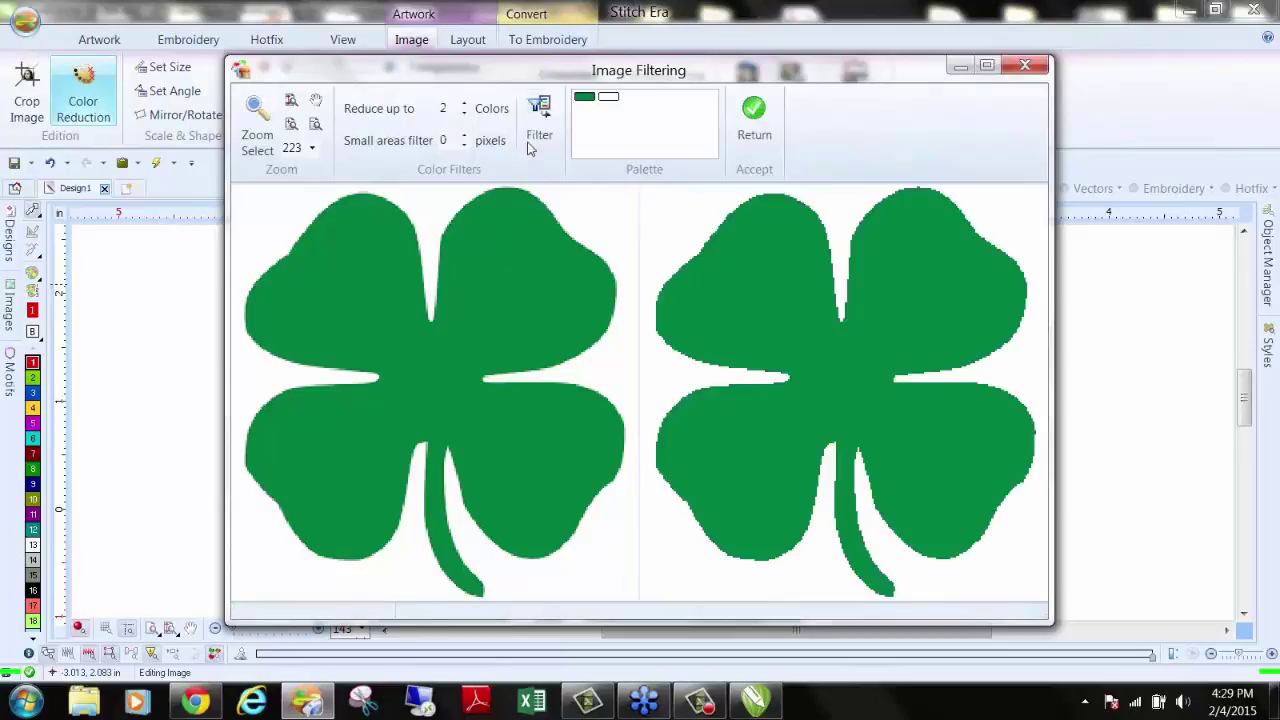
pyautogui.click(757, 117)
# Step: Trace the clover image into a single hotfix fill using the Jet rhinestone
pyautogui.click(266, 42)
pyautogui.click(40, 105)
pyautogui.click(80, 217)
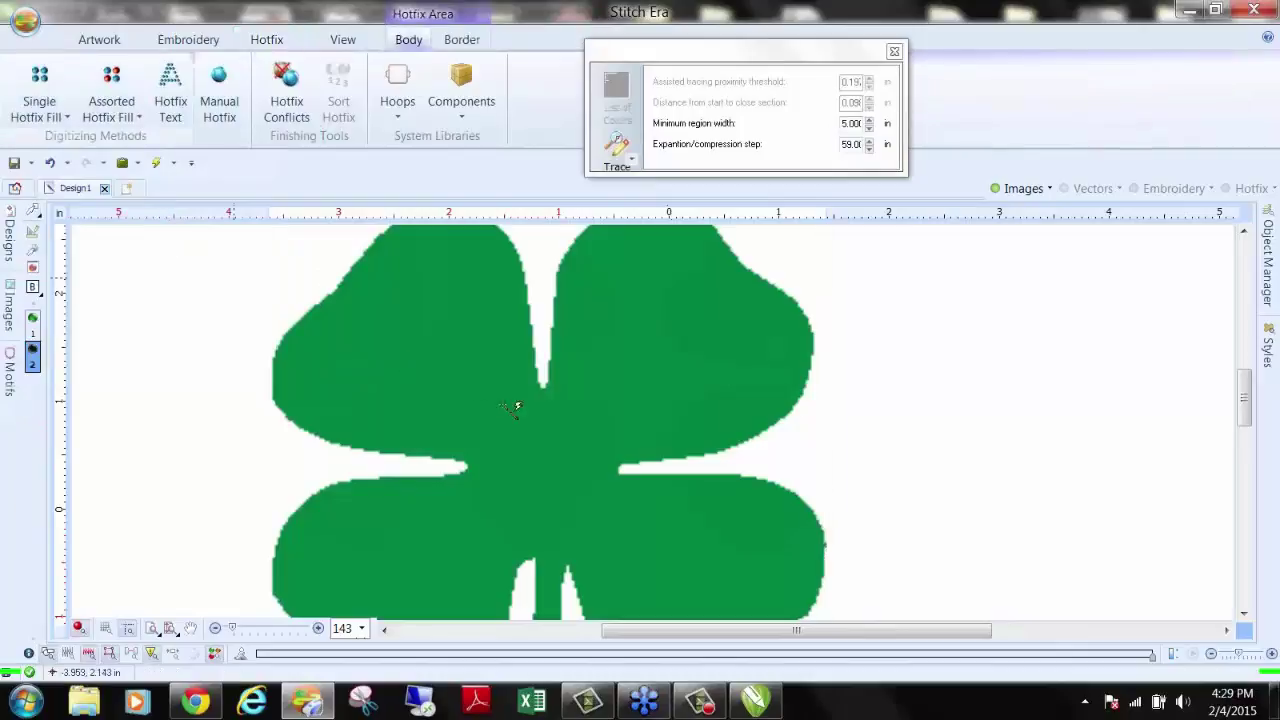
pyautogui.click(541, 397)
pyautogui.scroll(-3, 565, 402)
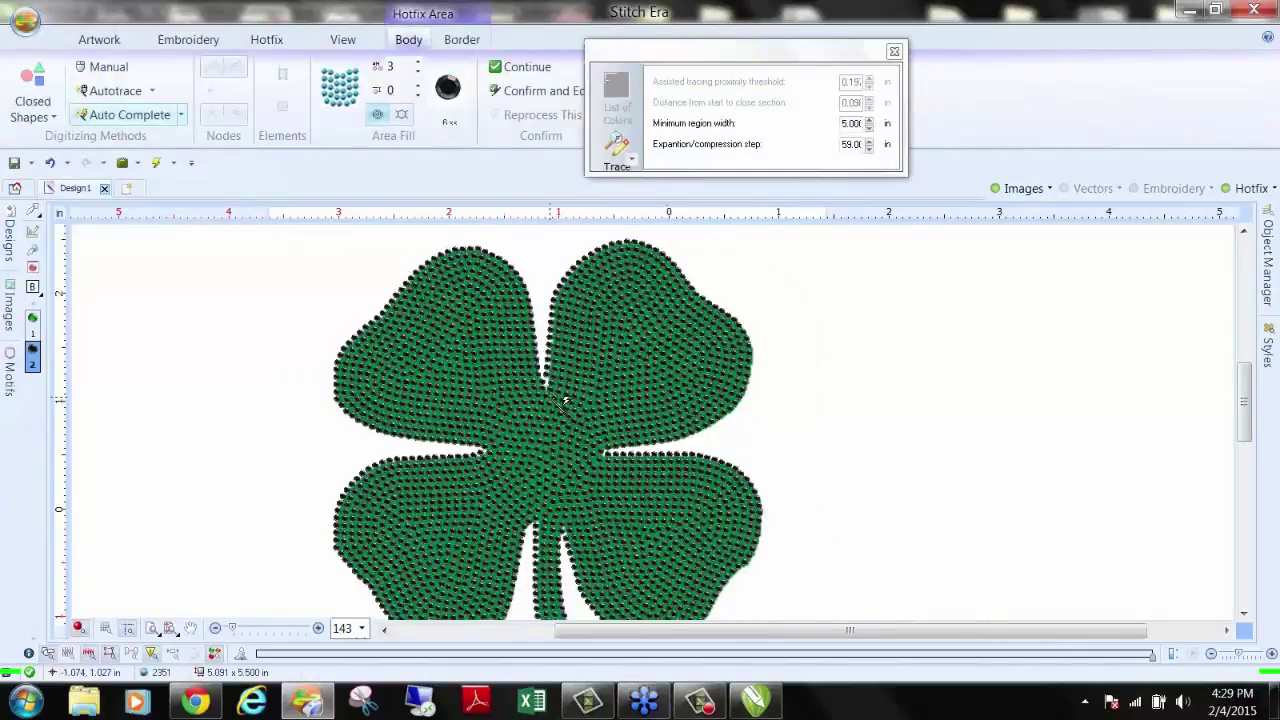
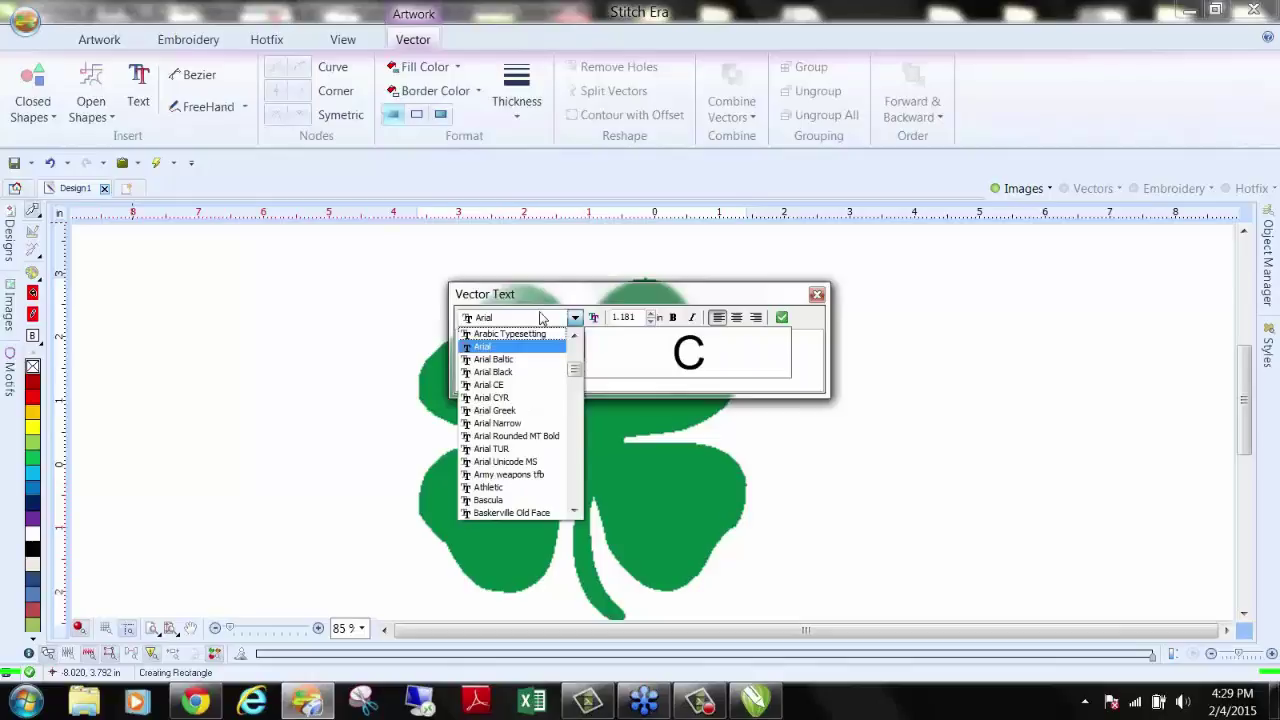
# Step: Set the font of the letter C to BatmanForeverAlternate and insert it as vector text
pyautogui.press('Down')
pyautogui.press('Down')
pyautogui.press('Down')
pyautogui.press('Down')
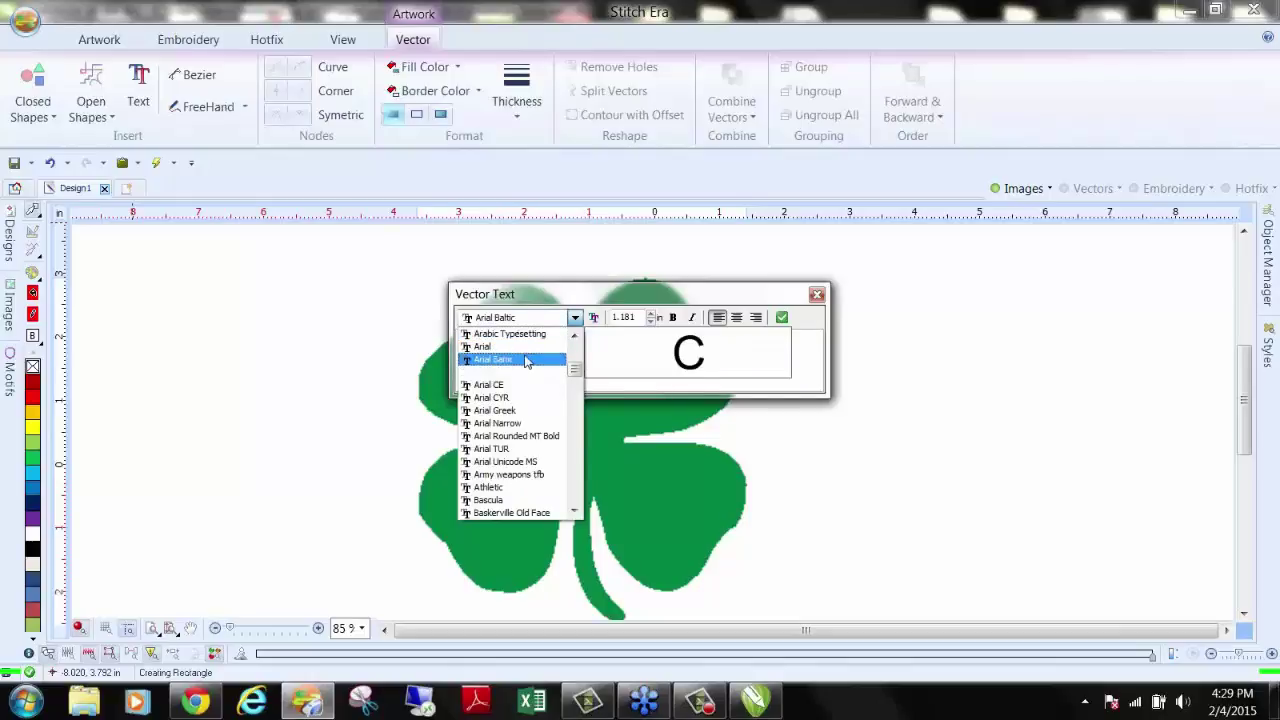
pyautogui.press('Down')
pyautogui.press('Down')
pyautogui.press('Down')
pyautogui.press('Down')
pyautogui.press('Down')
pyautogui.press('Down')
pyautogui.press('Down')
pyautogui.press('Down')
pyautogui.press('Down')
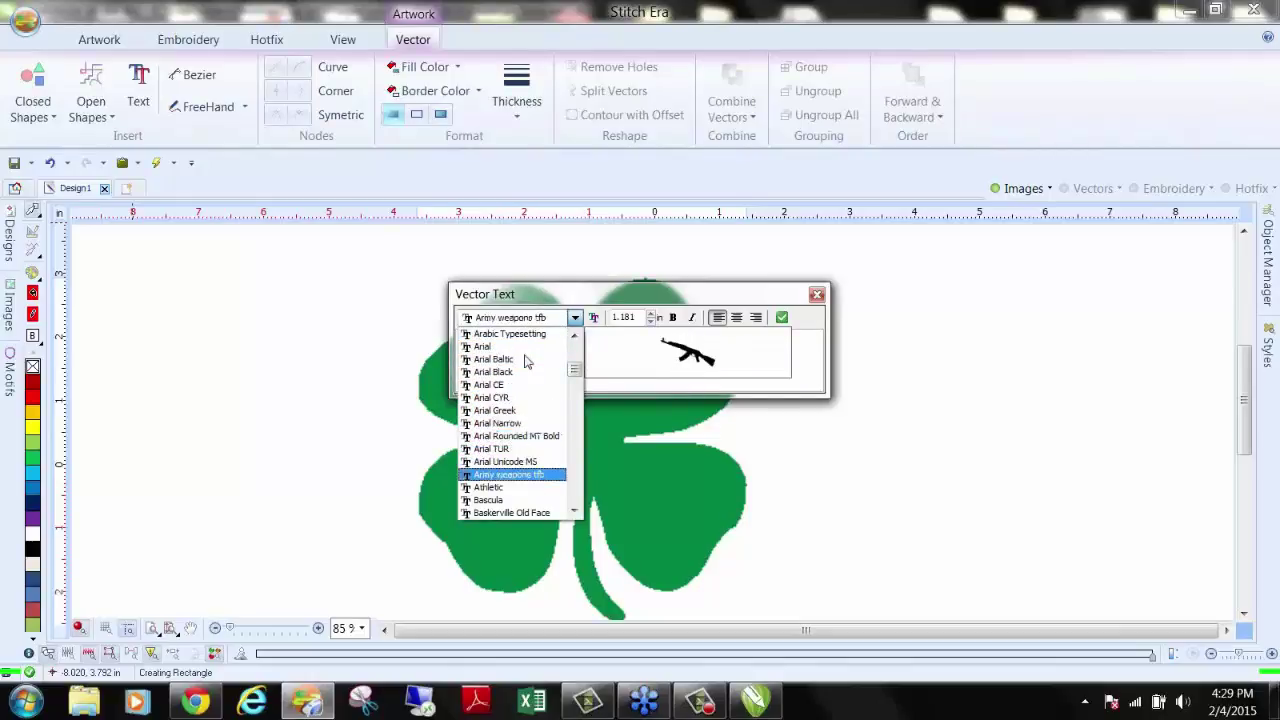
pyautogui.press('Down')
pyautogui.press('Down')
pyautogui.press('Down')
pyautogui.press('Down')
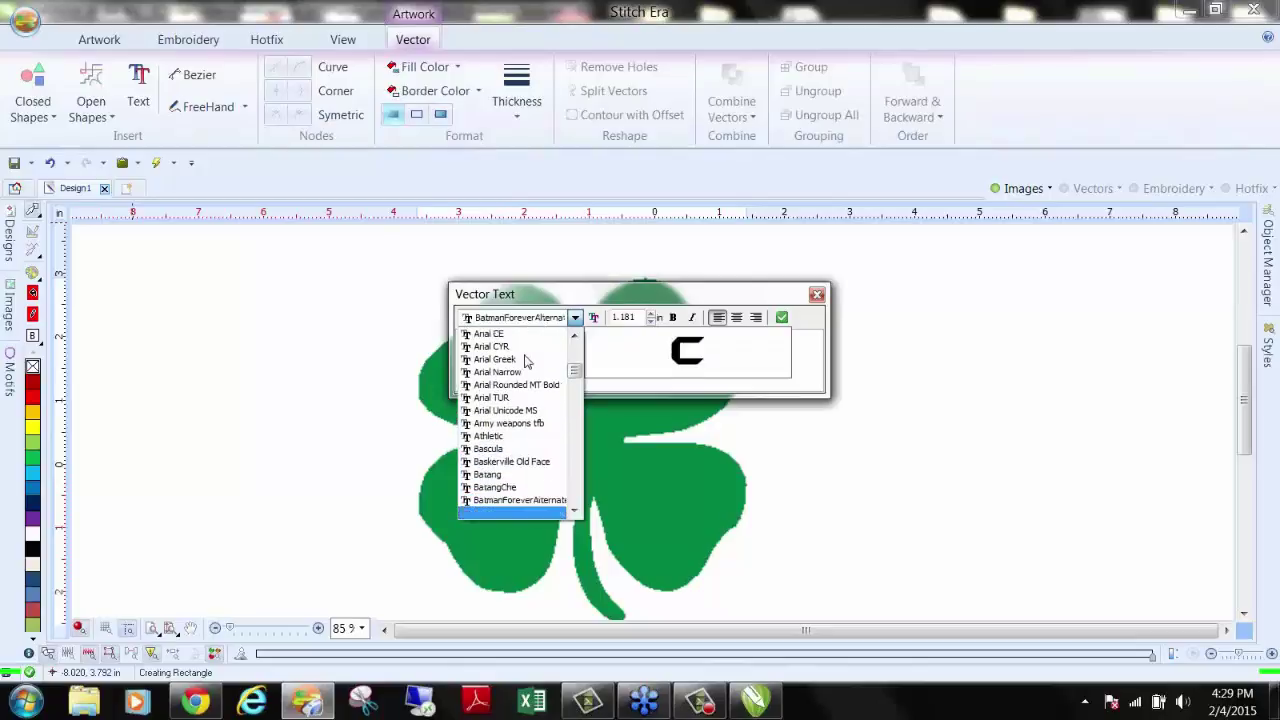
pyautogui.press('Up')
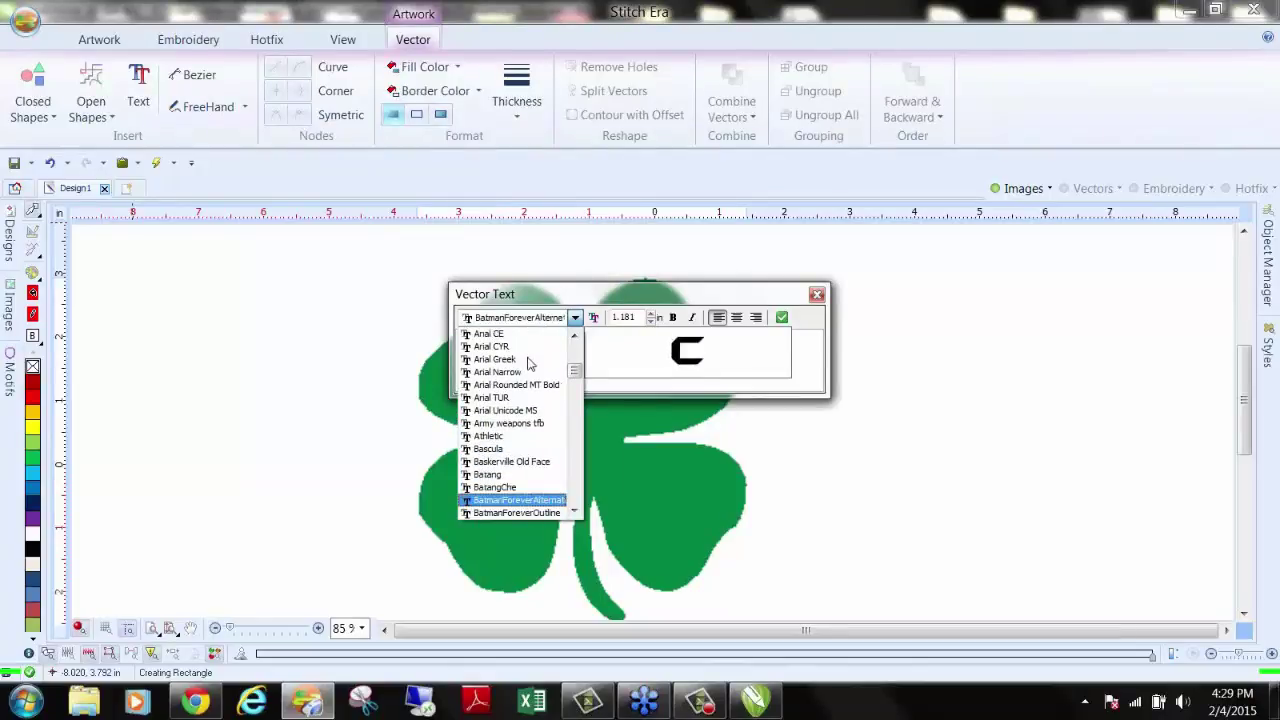
pyautogui.press('Return')
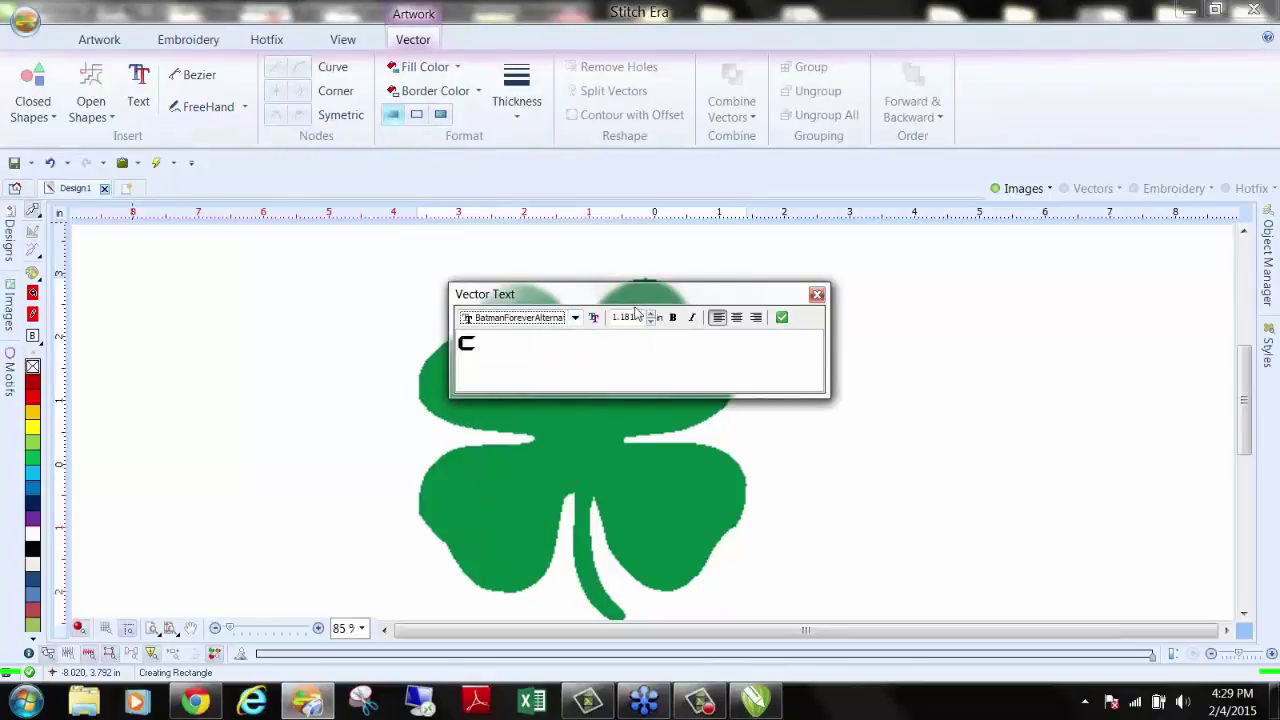
pyautogui.click(783, 318)
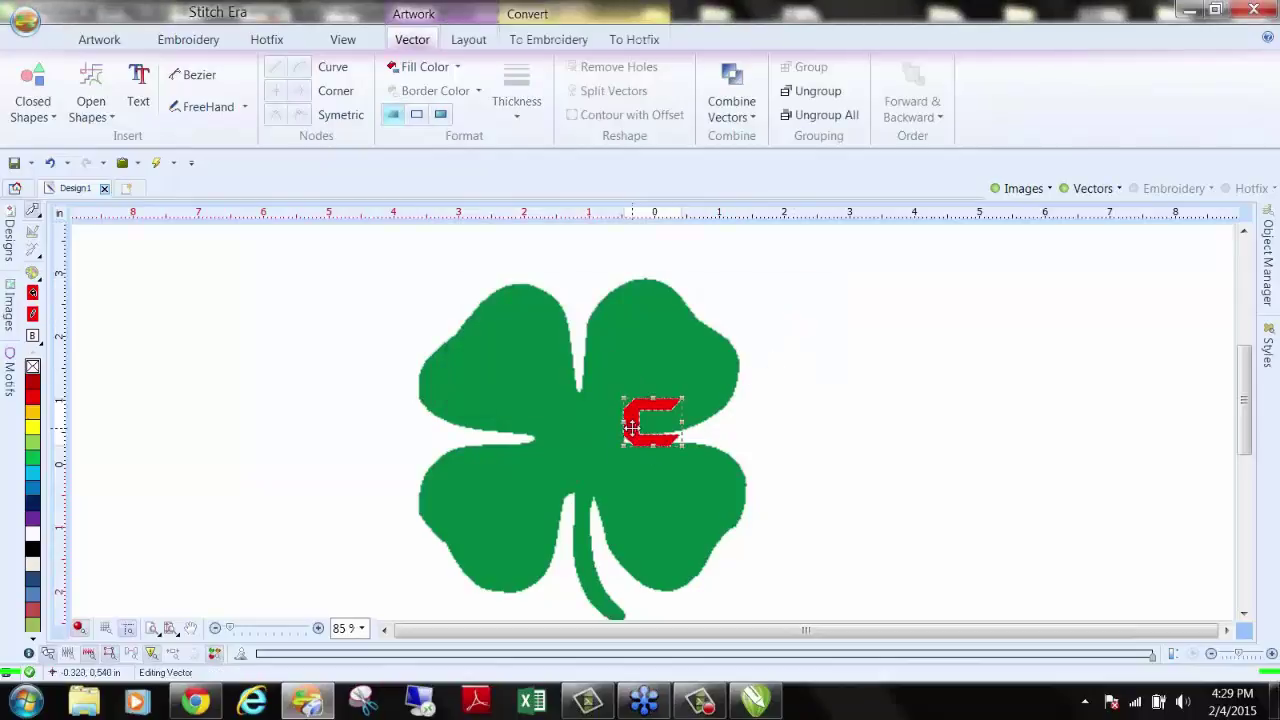
# Step: Stretch the letter C slightly taller and move it onto the middle of the clover
pyautogui.moveTo(652, 447); pyautogui.dragTo(651, 459)
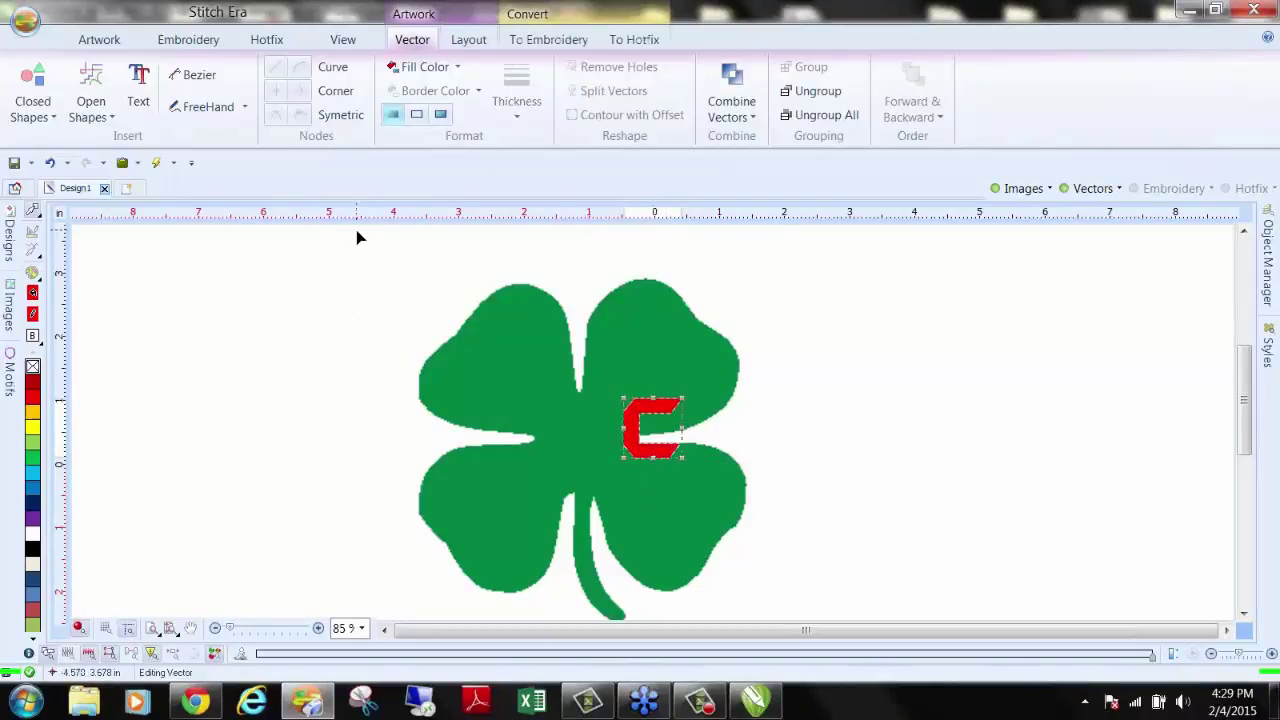
pyautogui.moveTo(633, 437); pyautogui.dragTo(562, 447)
# Step: Enlarge the clover image to about 6.1 by 6.6 in
pyautogui.click(677, 374)
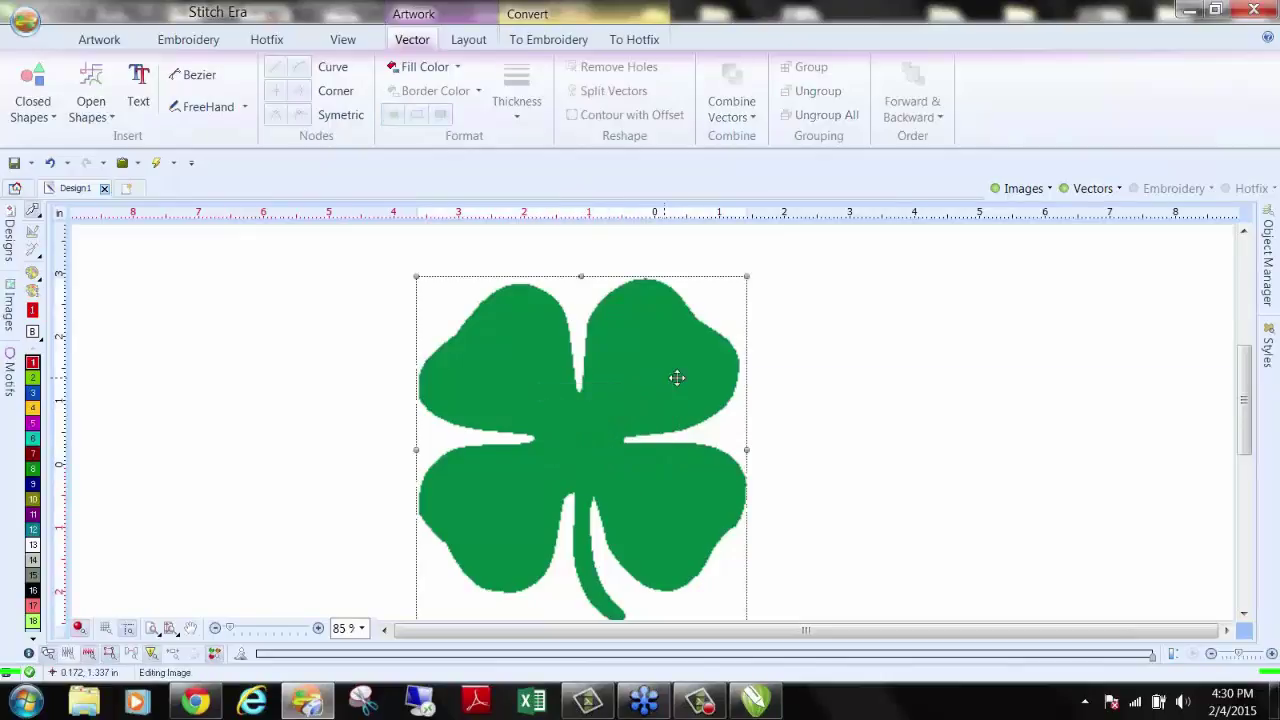
pyautogui.moveTo(746, 272); pyautogui.dragTo(778, 246)
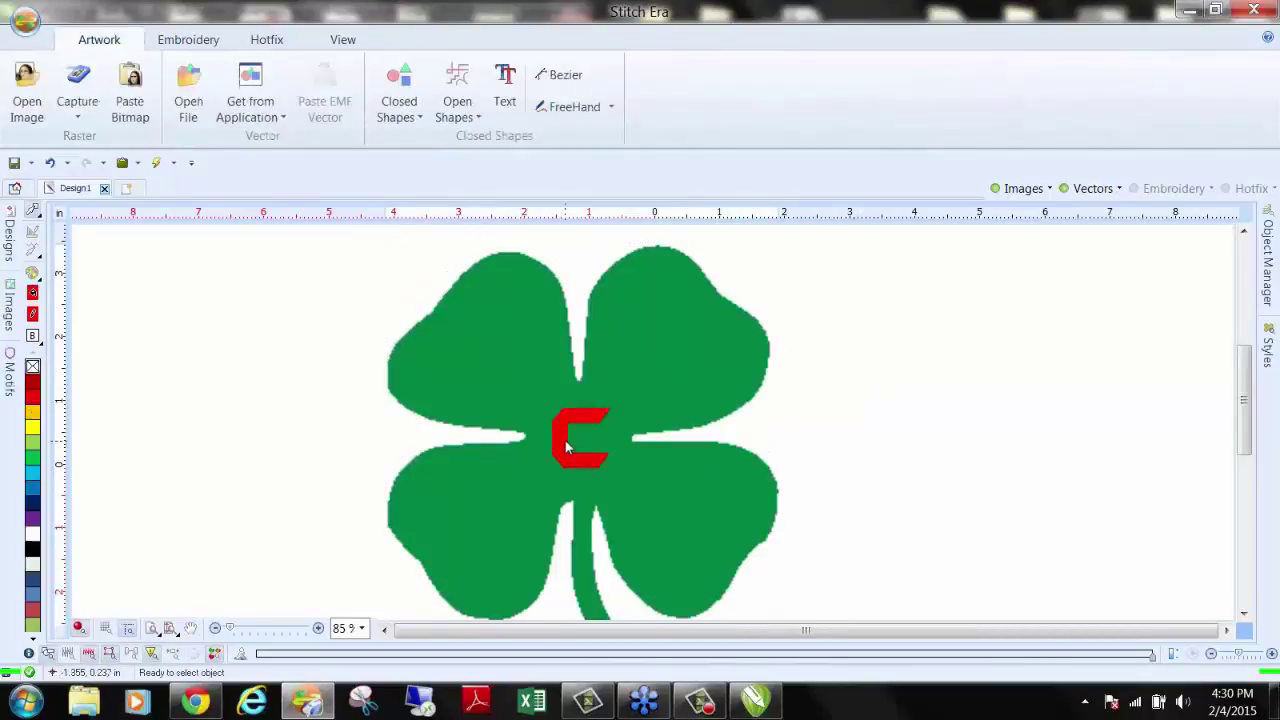
# Step: Fine-tune the position of the letter C so it sits centered where the clover's four leaves meet
pyautogui.click(565, 437)
pyautogui.moveTo(566, 430); pyautogui.dragTo(564, 422)
pyautogui.click(900, 415)
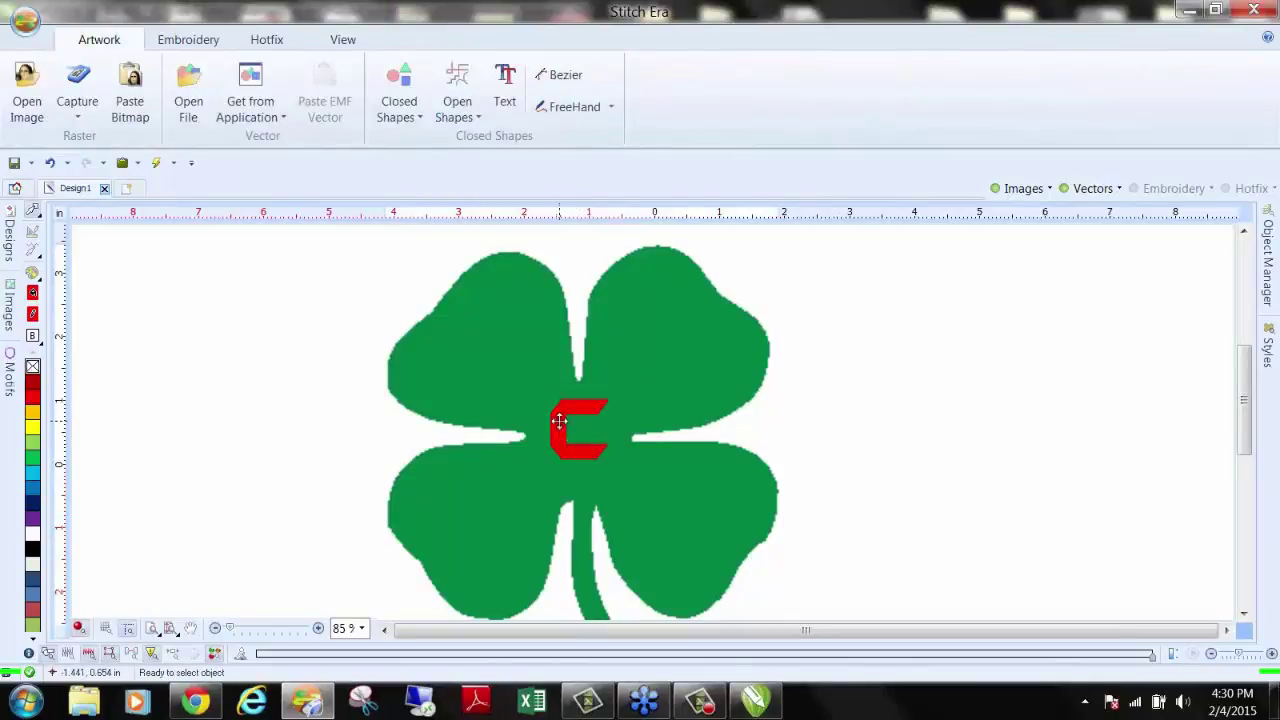
pyautogui.click(559, 421)
pyautogui.moveTo(561, 425); pyautogui.dragTo(563, 428)
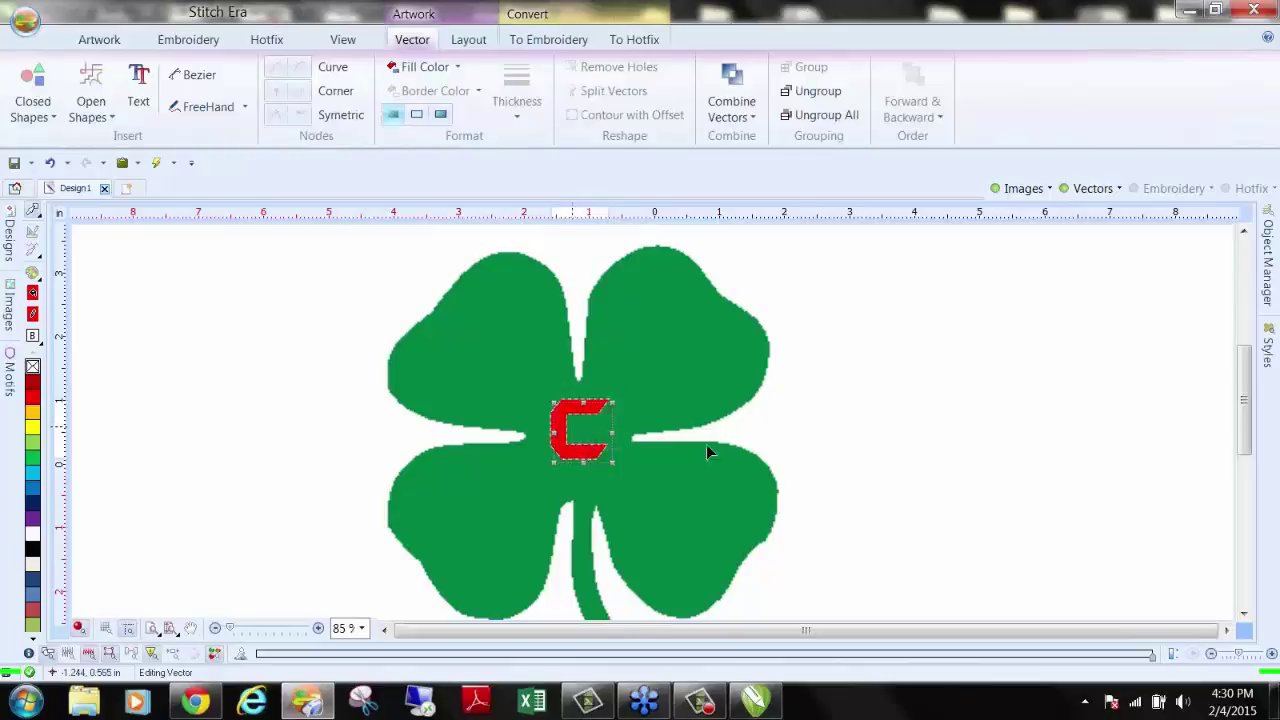
pyautogui.click(889, 431)
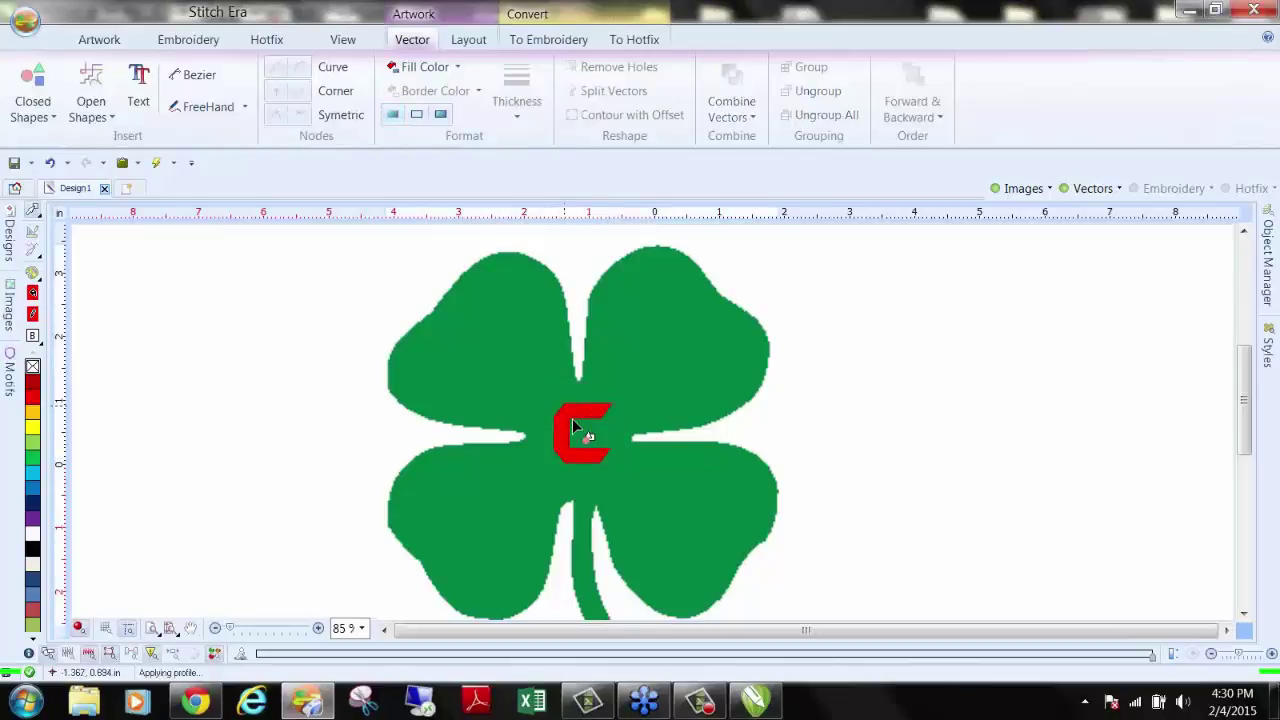
# Step: Try to select the clover image and the letter C together as one block
pyautogui.click(721, 367)
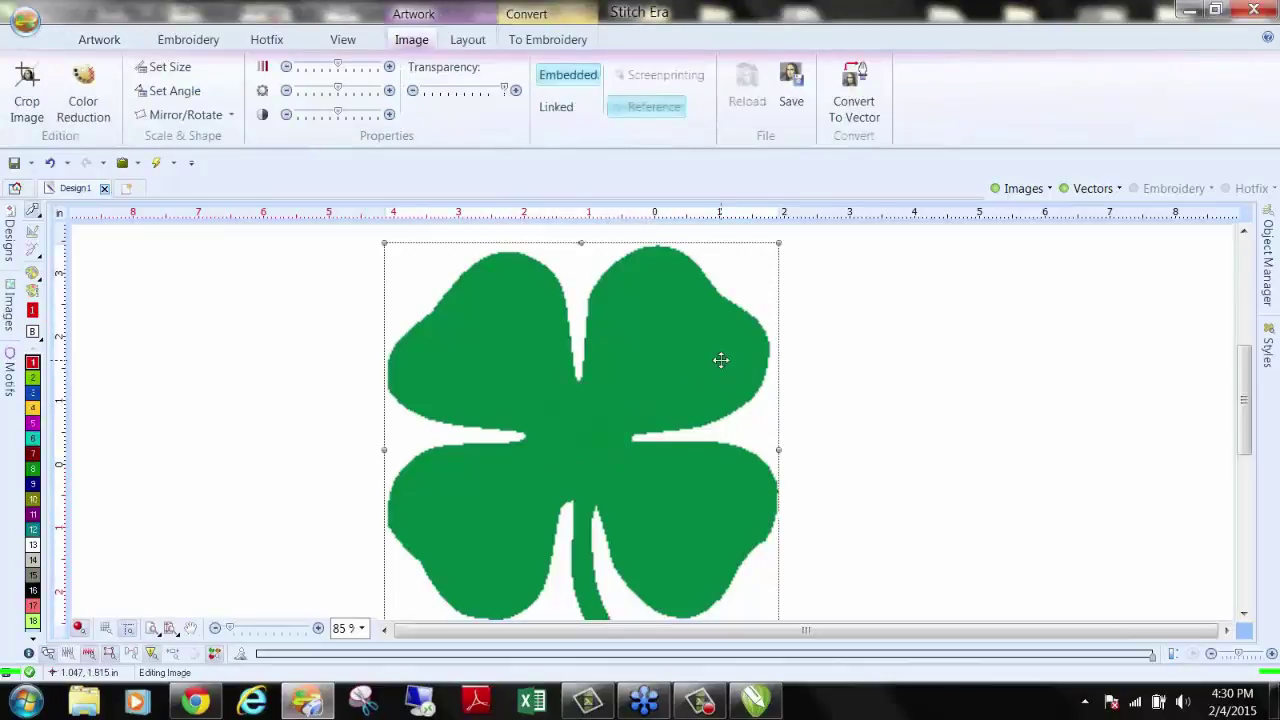
pyautogui.click(800, 443)
pyautogui.scroll(-2, 800, 443)
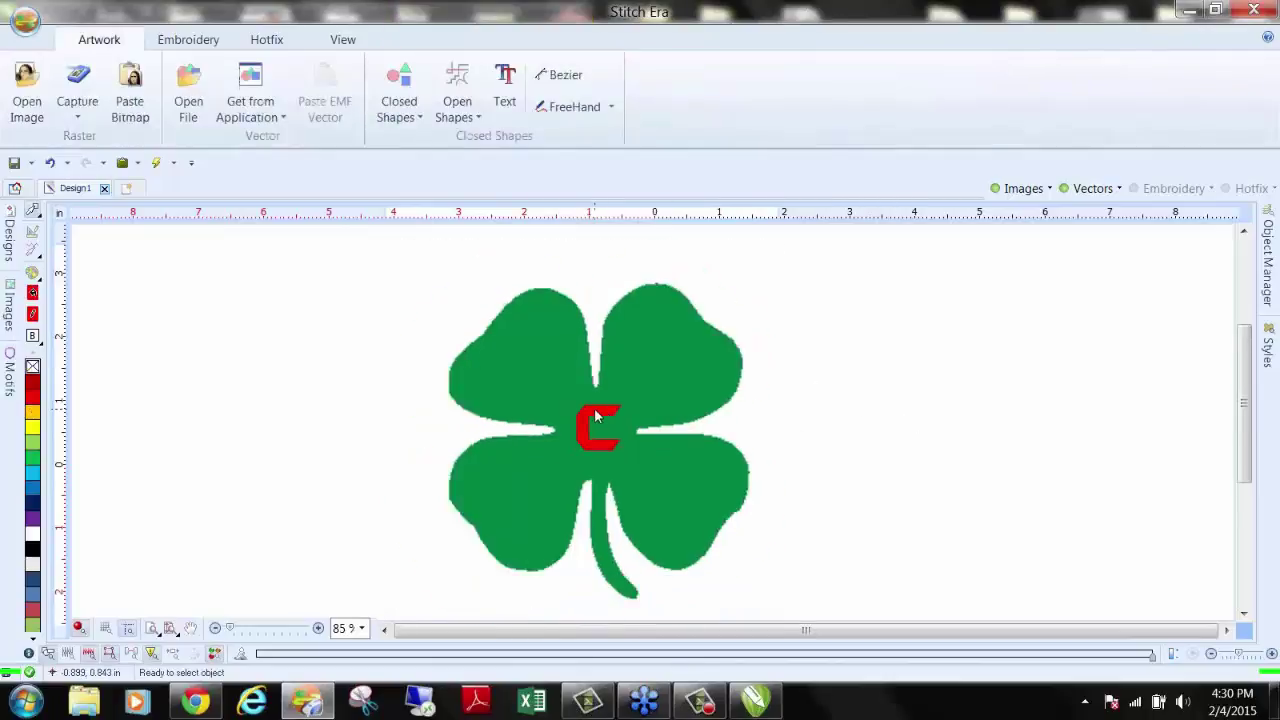
pyautogui.moveTo(380, 256); pyautogui.dragTo(915, 612)
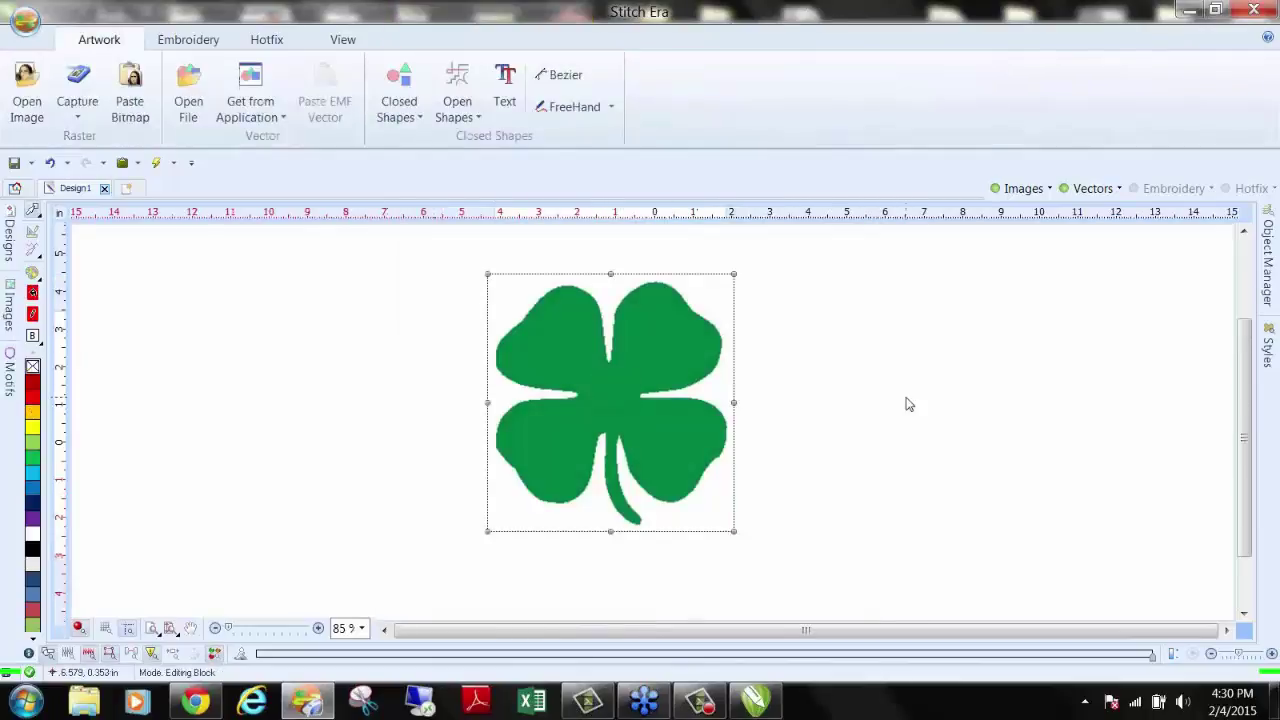
pyautogui.click(794, 386)
pyautogui.click(597, 364)
pyautogui.click(609, 391)
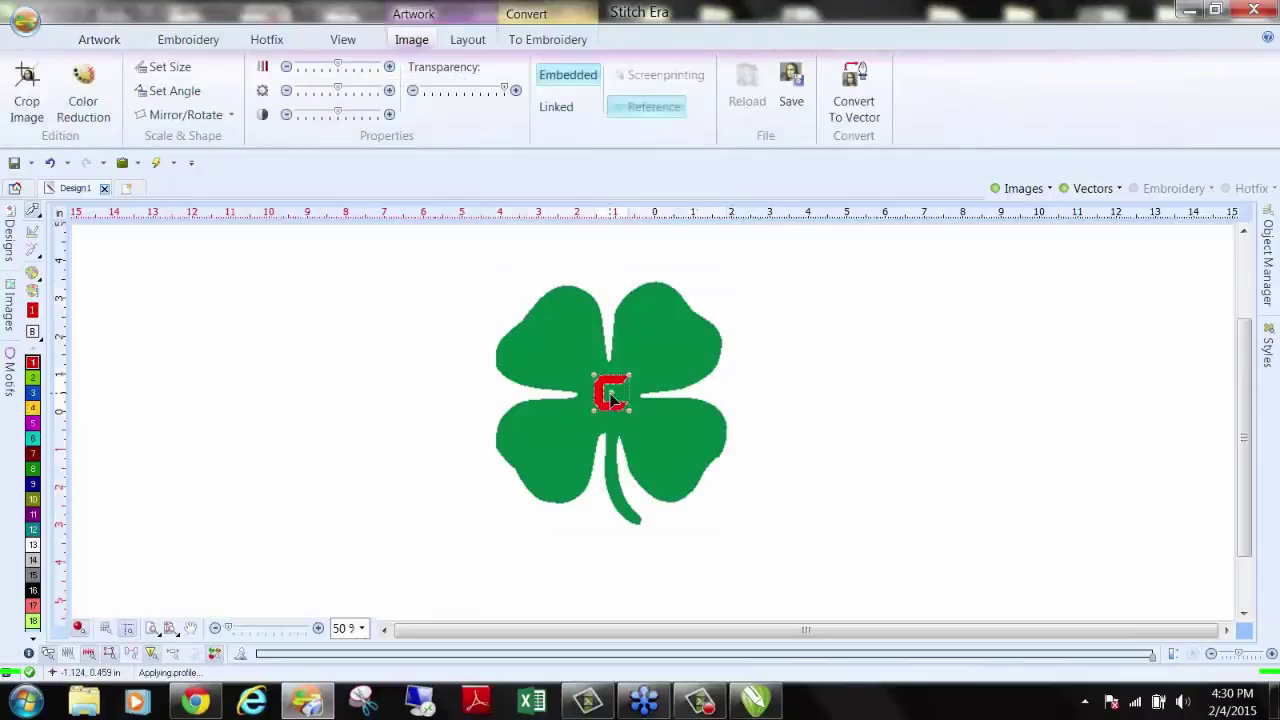
pyautogui.click(582, 347)
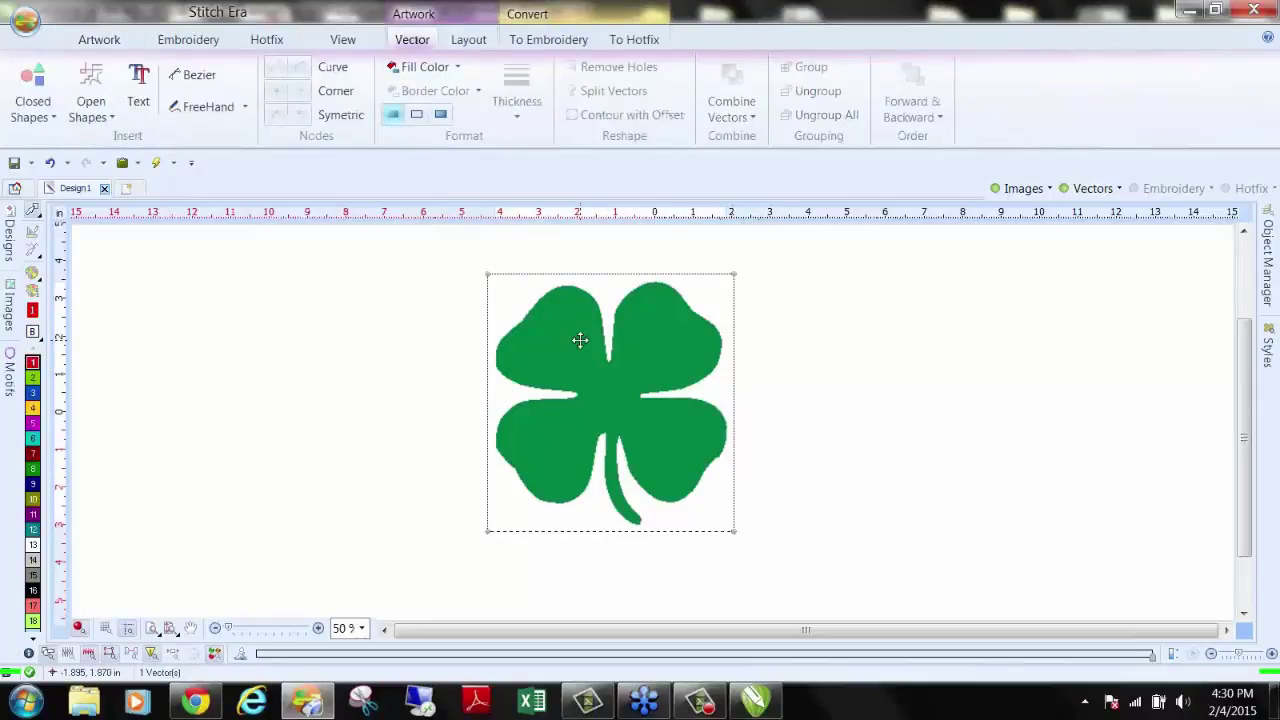
pyautogui.click(607, 375)
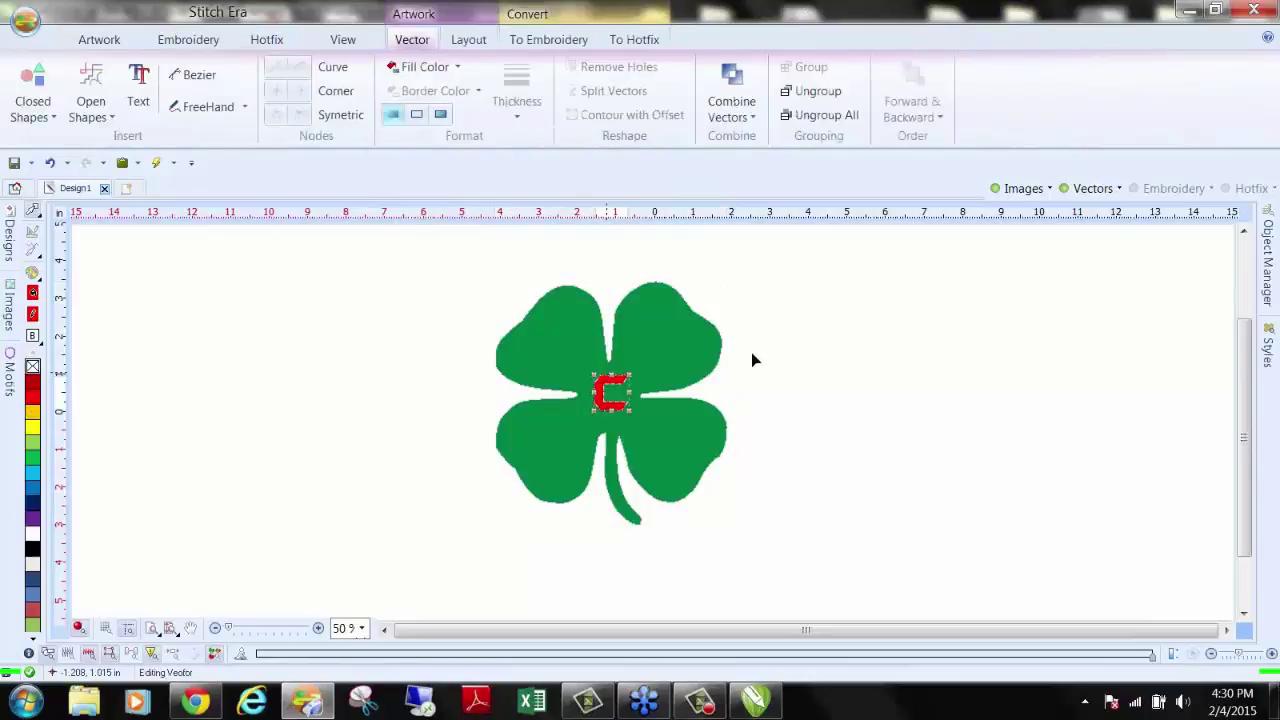
pyautogui.click(604, 390)
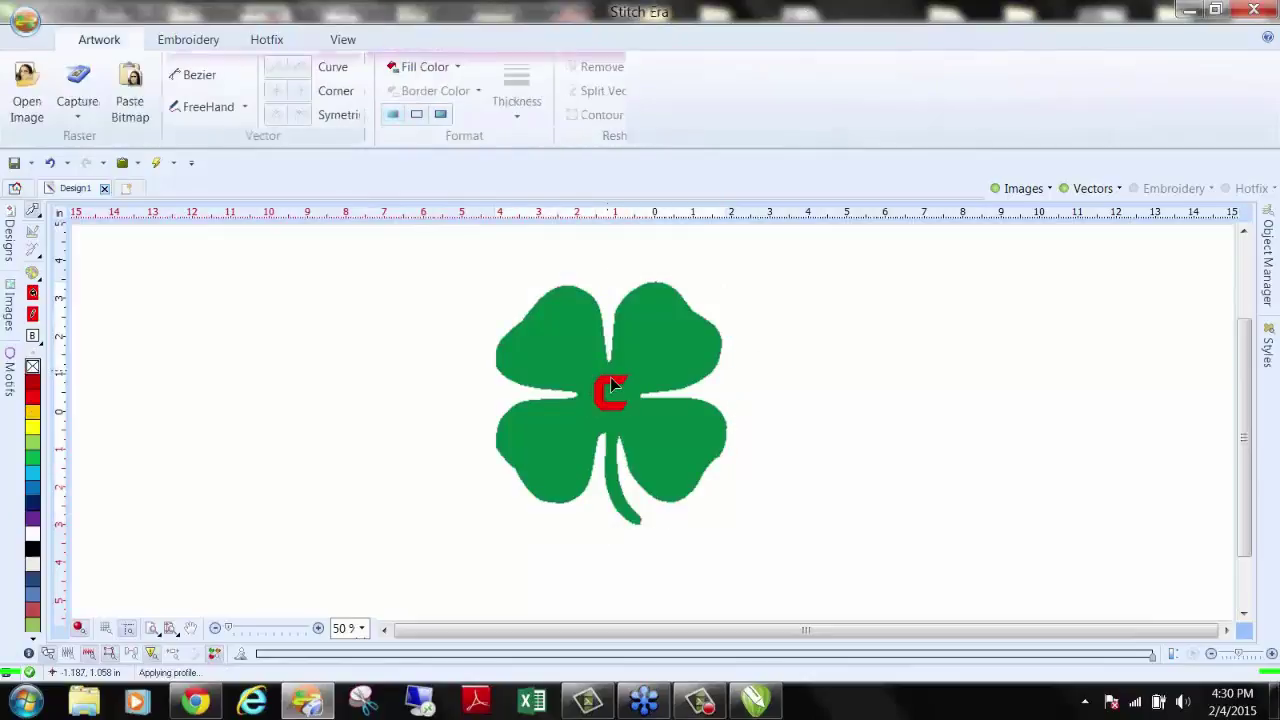
pyautogui.click(657, 304)
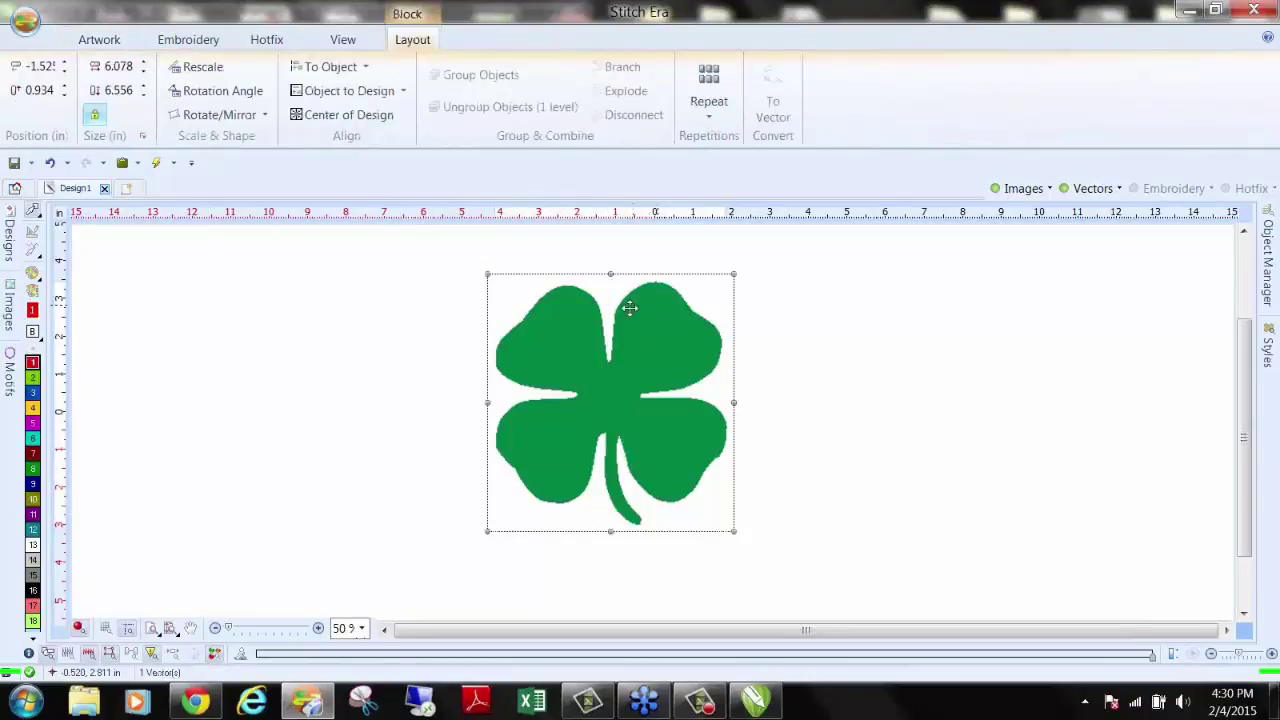
pyautogui.rightClick(631, 311)
# Step: Convert the clover image to a vector, filtering at color reduction 4 with Max Error 120, Sharpness 1 and Min Area 100
pyautogui.click(646, 296)
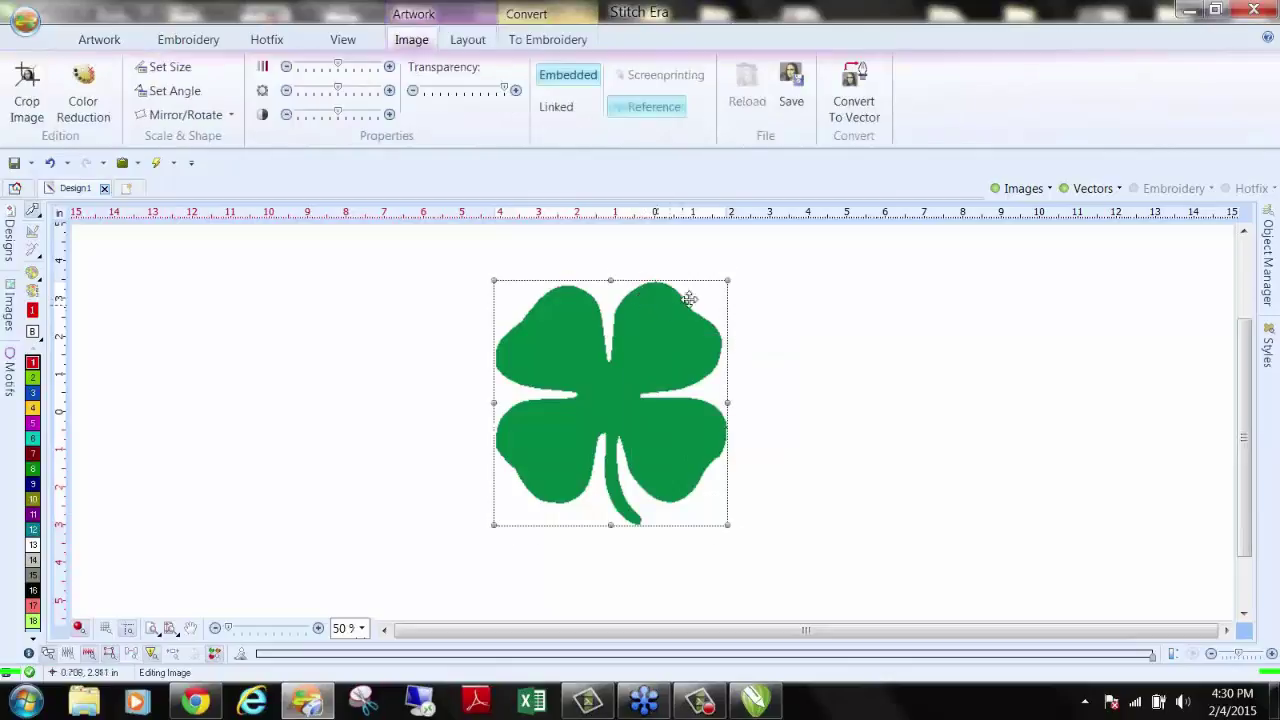
pyautogui.click(850, 88)
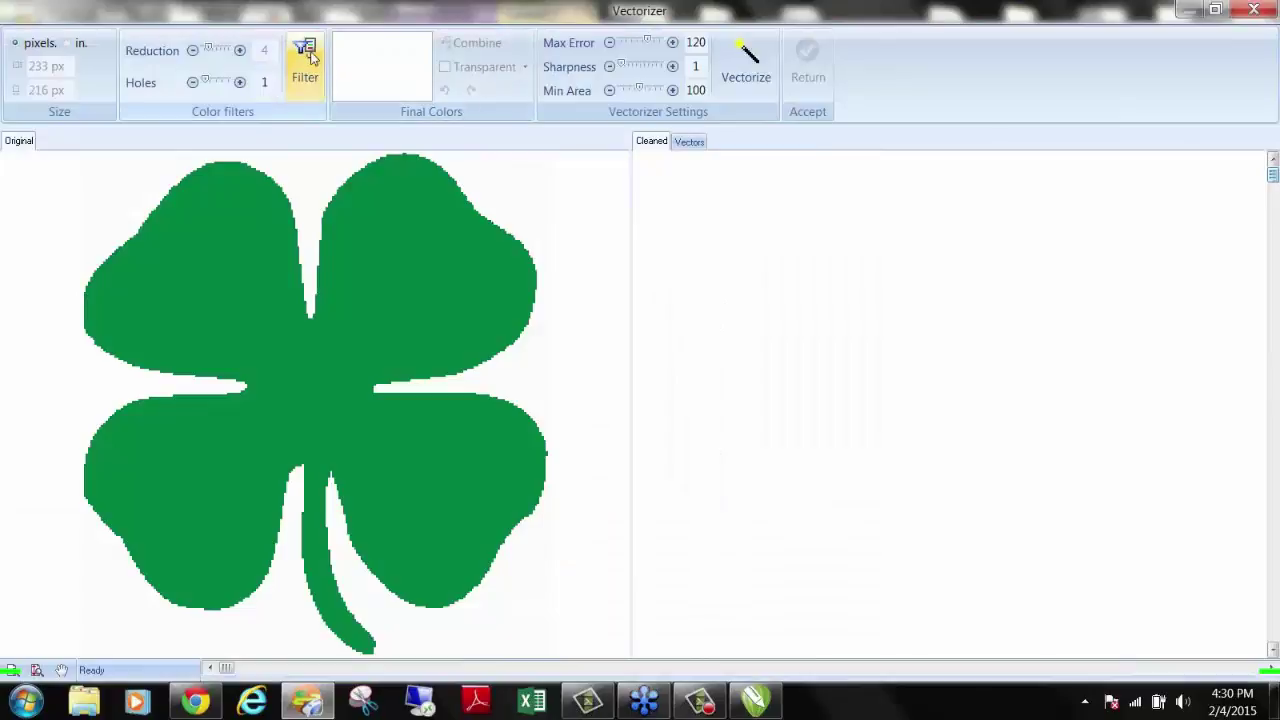
pyautogui.click(746, 62)
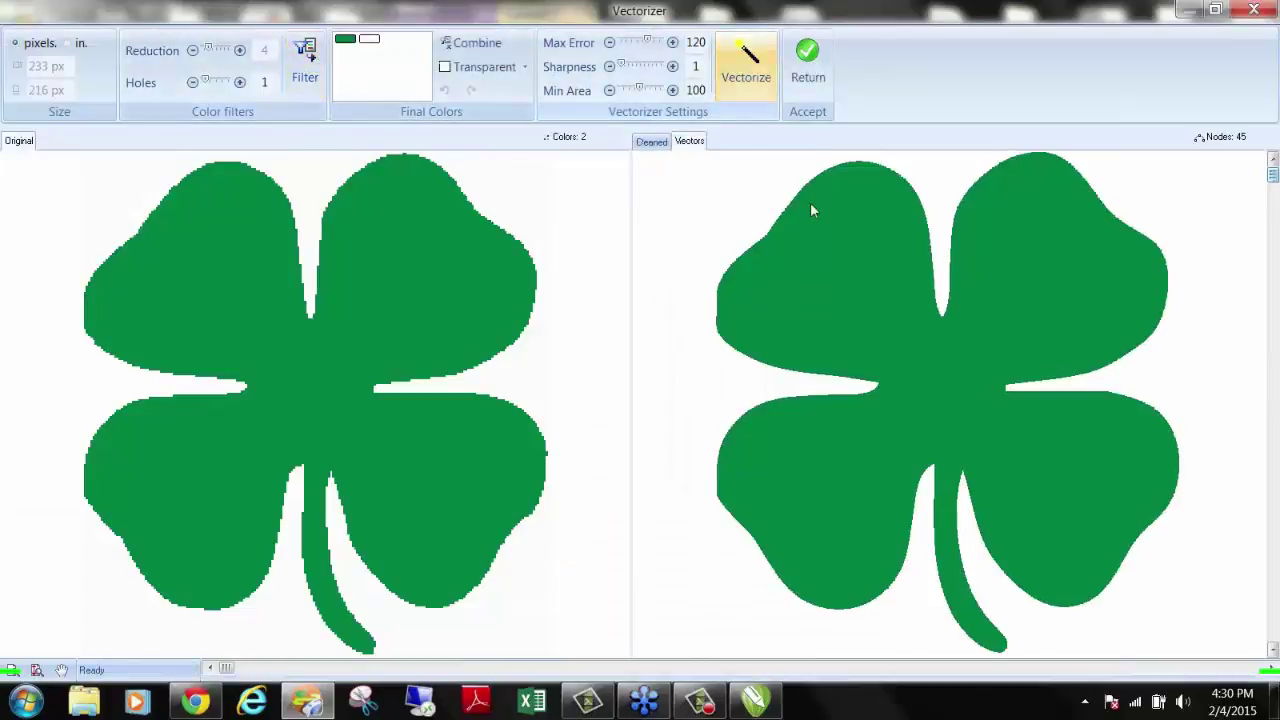
pyautogui.click(808, 70)
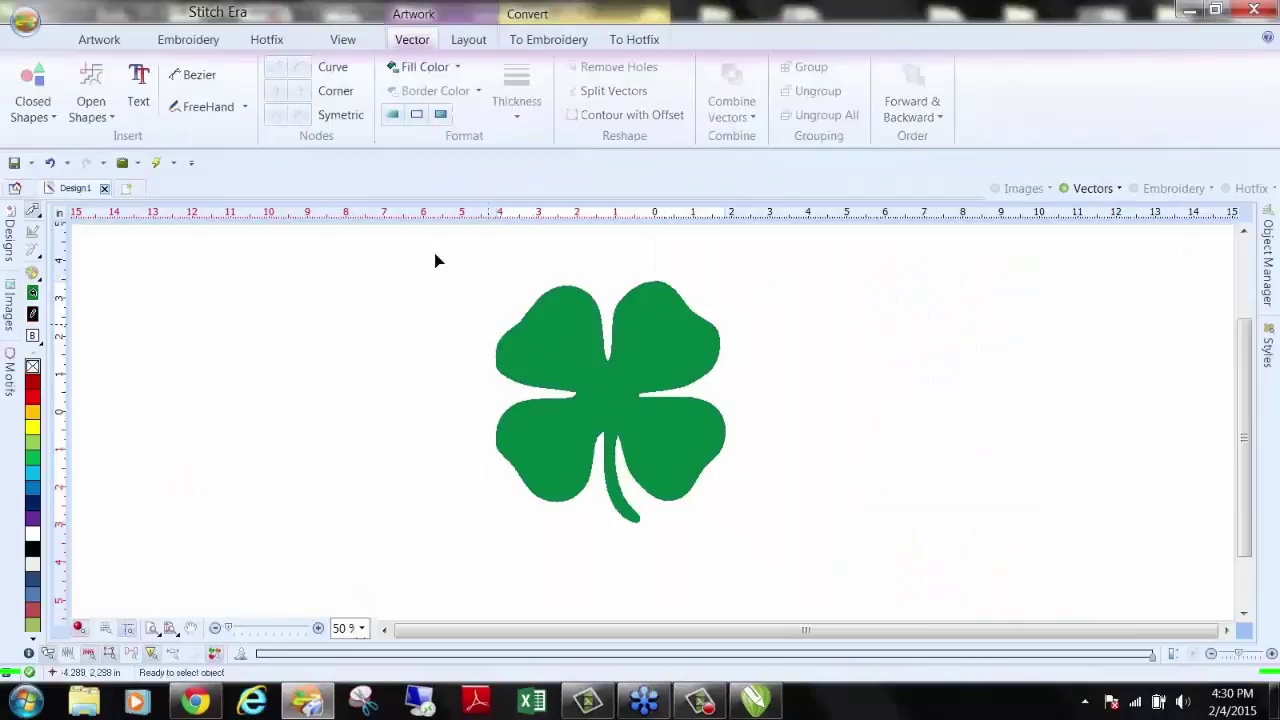
pyautogui.click(447, 257)
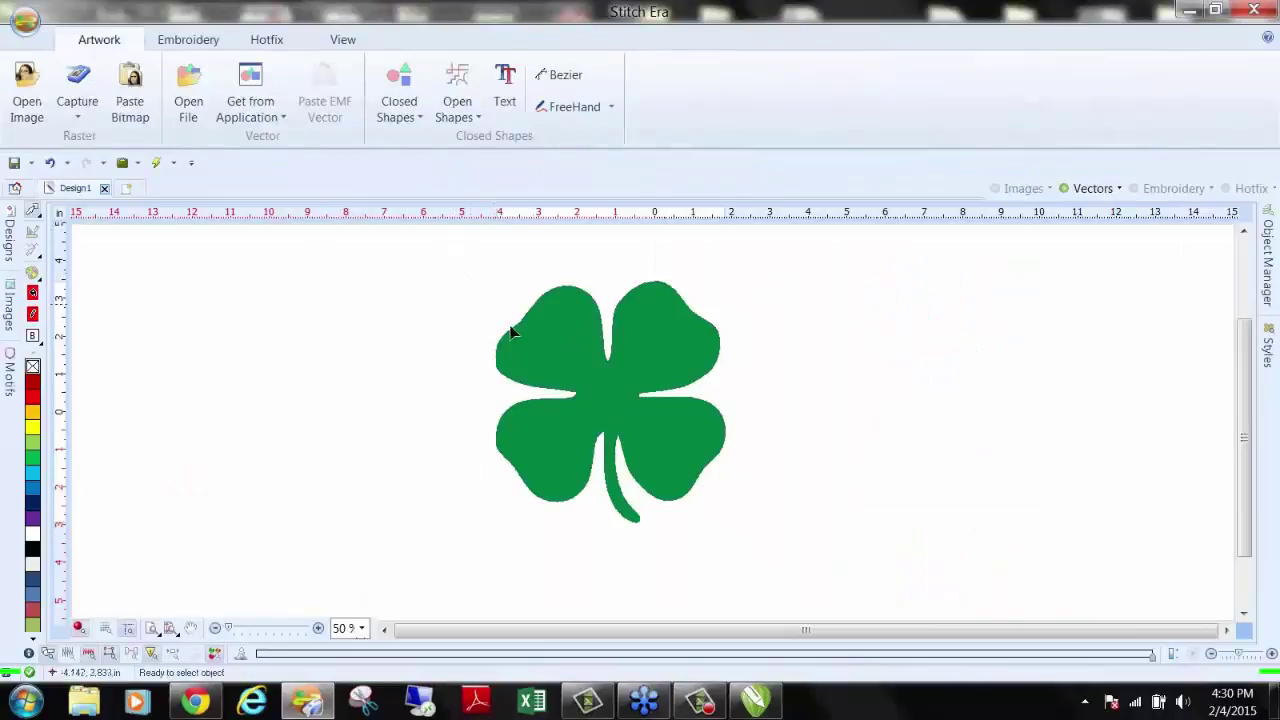
# Step: Send the clover vector to the back, behind the letter C
pyautogui.click(566, 366)
pyautogui.rightClick(572, 370)
pyautogui.moveTo(690, 492)
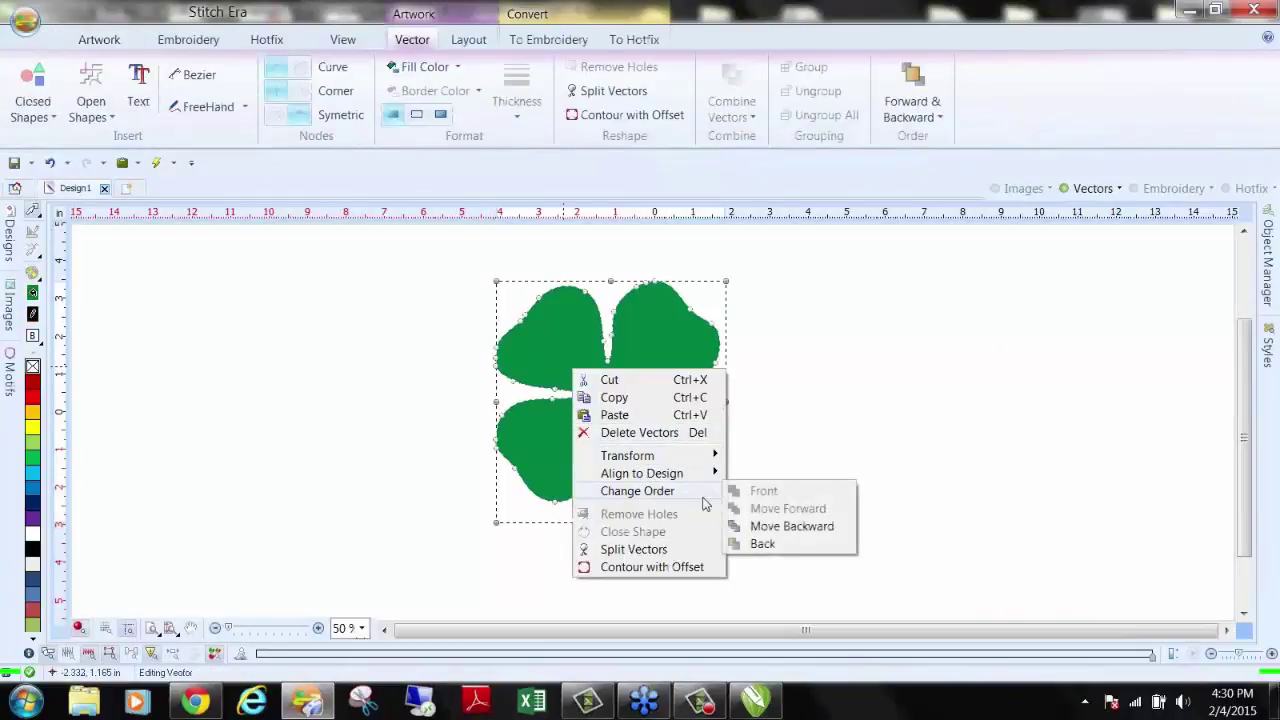
pyautogui.click(760, 543)
pyautogui.click(453, 277)
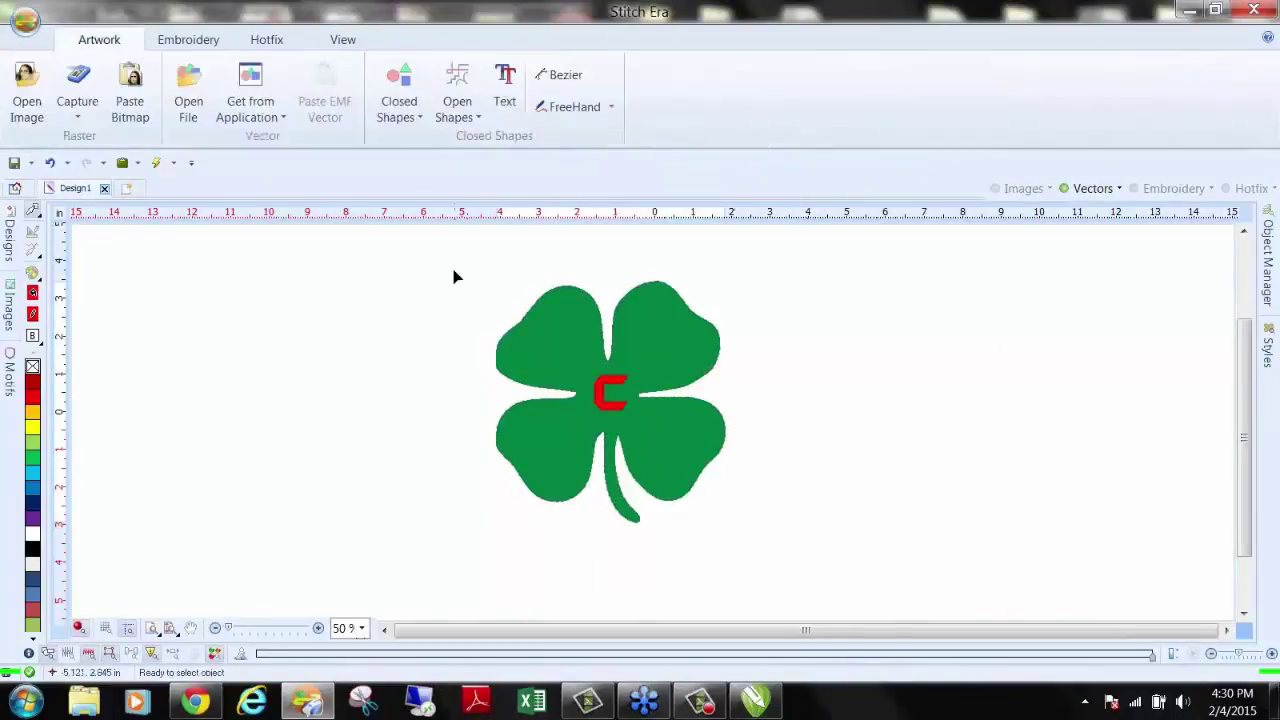
# Step: Combine the clover and letter C vectors with Simplify so the C shape is cut out of the clover
pyautogui.moveTo(442, 243); pyautogui.dragTo(766, 551)
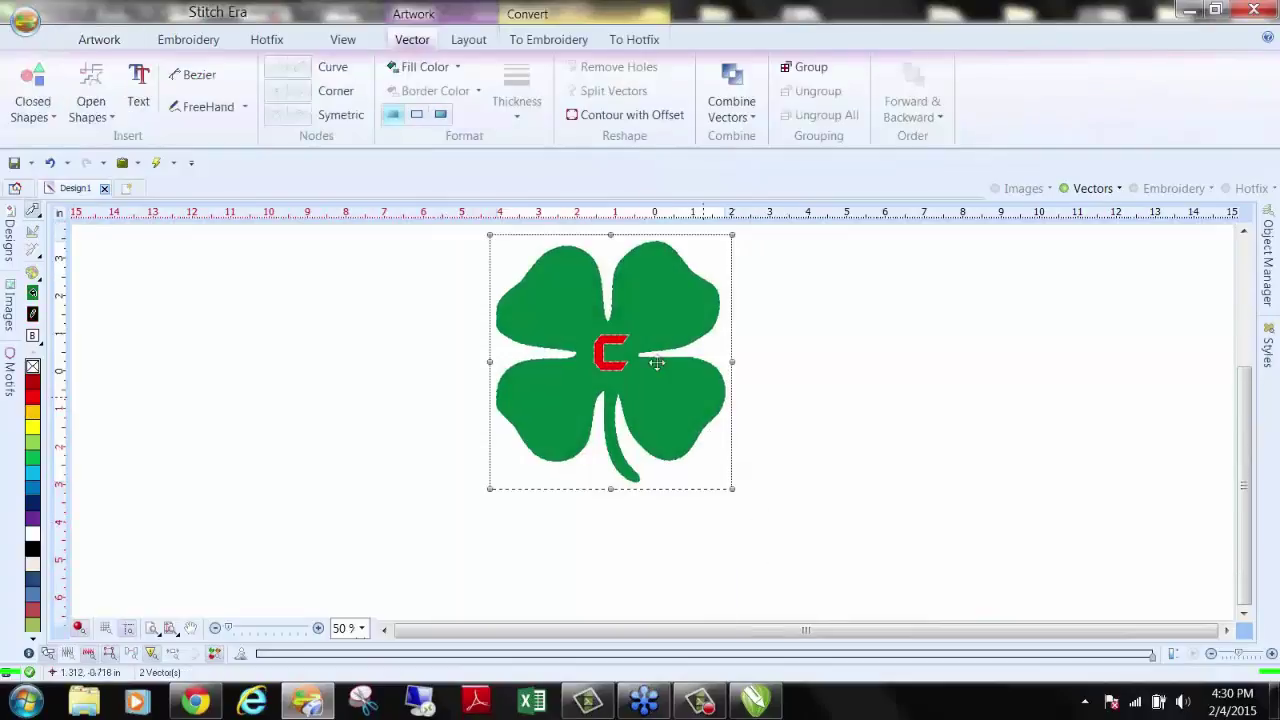
pyautogui.click(738, 118)
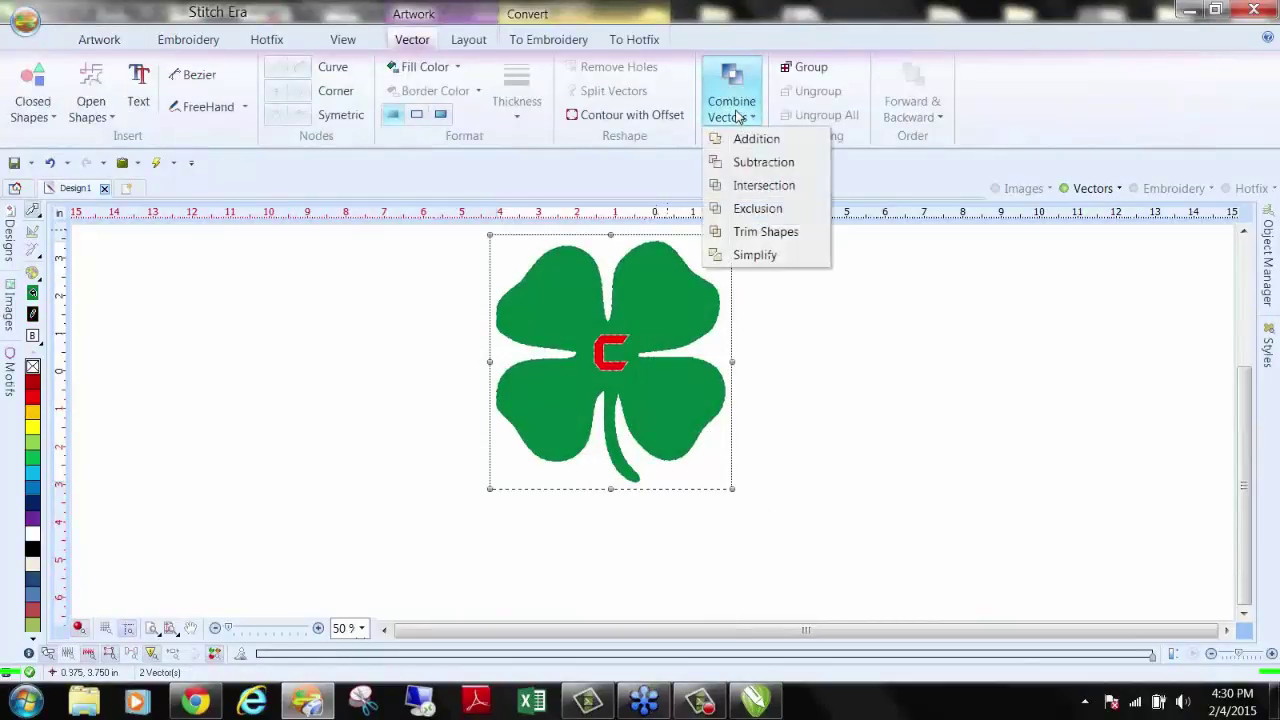
pyautogui.click(764, 257)
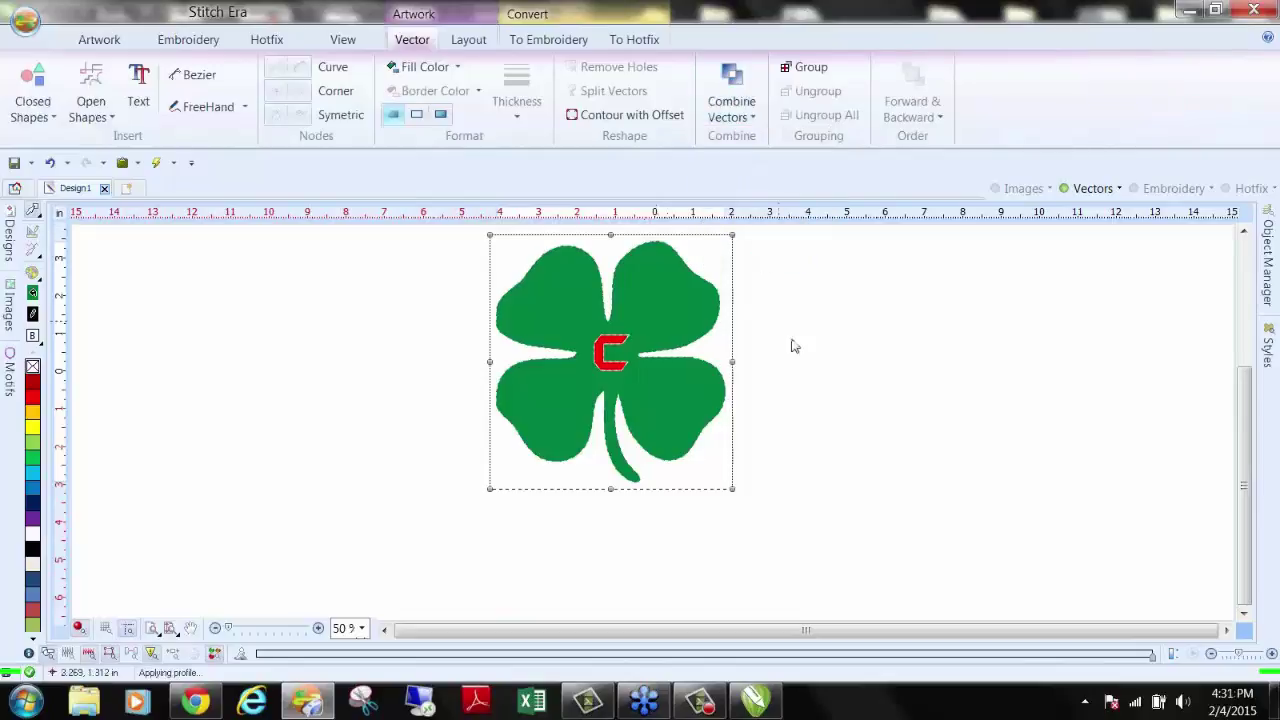
# Step: Delete the red letter C from the clover's center
pyautogui.click(790, 350)
pyautogui.click(612, 350)
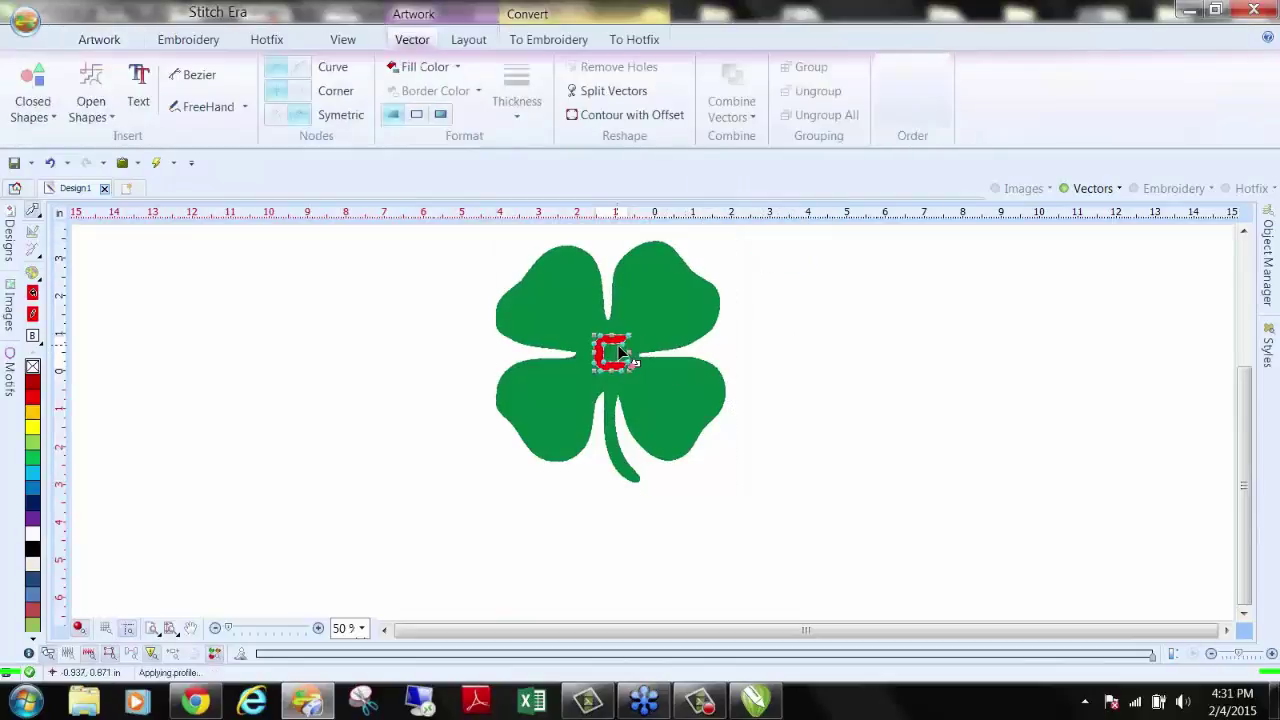
pyautogui.press('Delete')
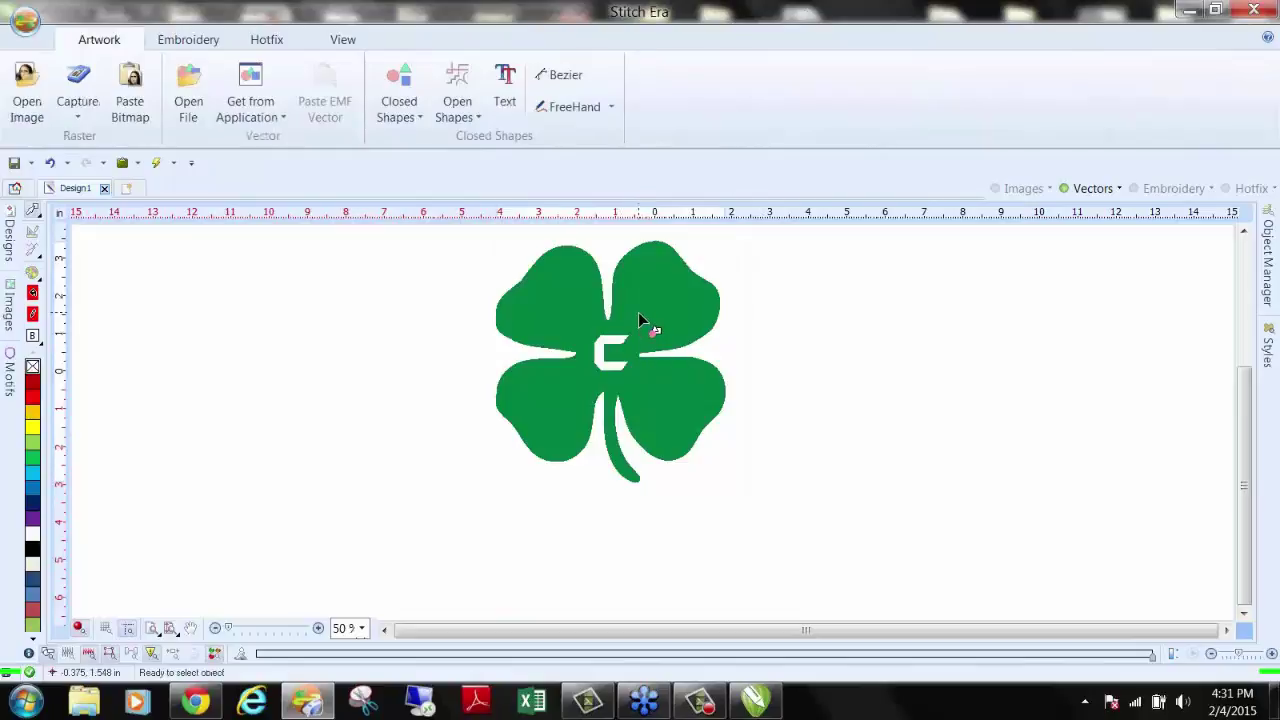
# Step: Convert the clover with the C-shaped hole to a single hotfix uniform fill, hide the vectors and apply the green stone
pyautogui.click(645, 318)
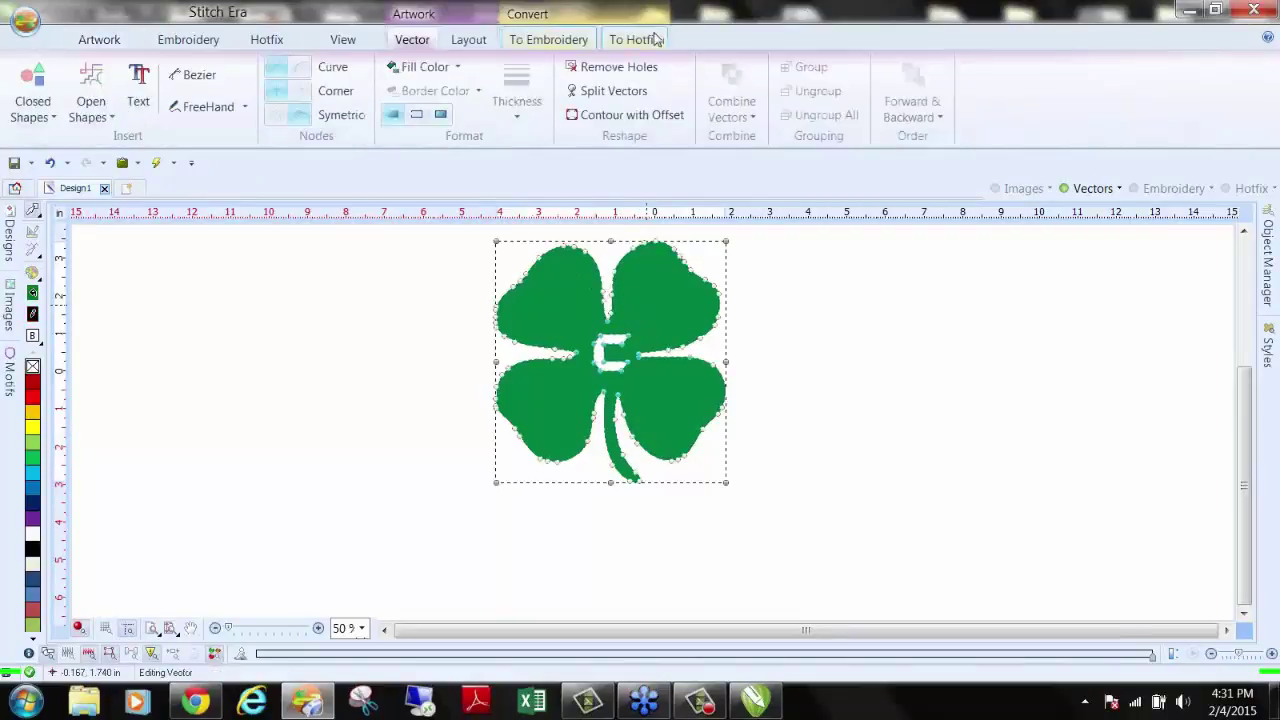
pyautogui.click(634, 39)
pyautogui.click(70, 104)
pyautogui.click(90, 232)
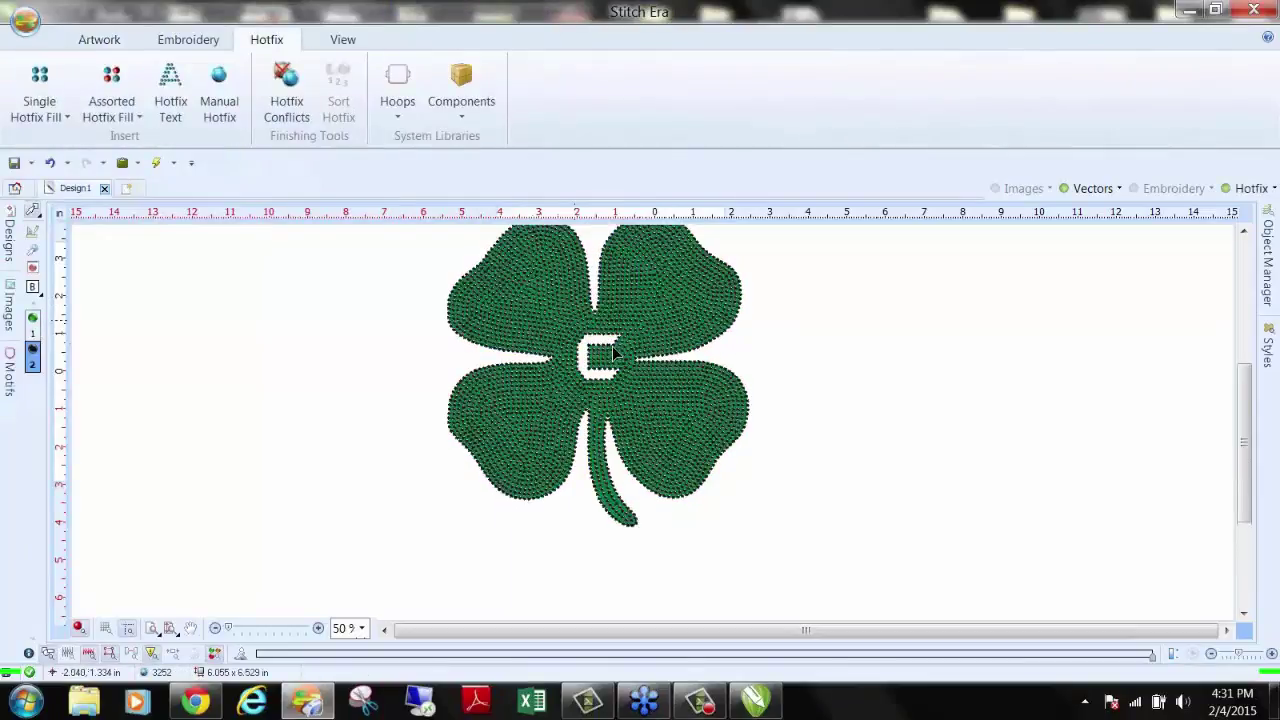
pyautogui.scroll(2, 612, 348)
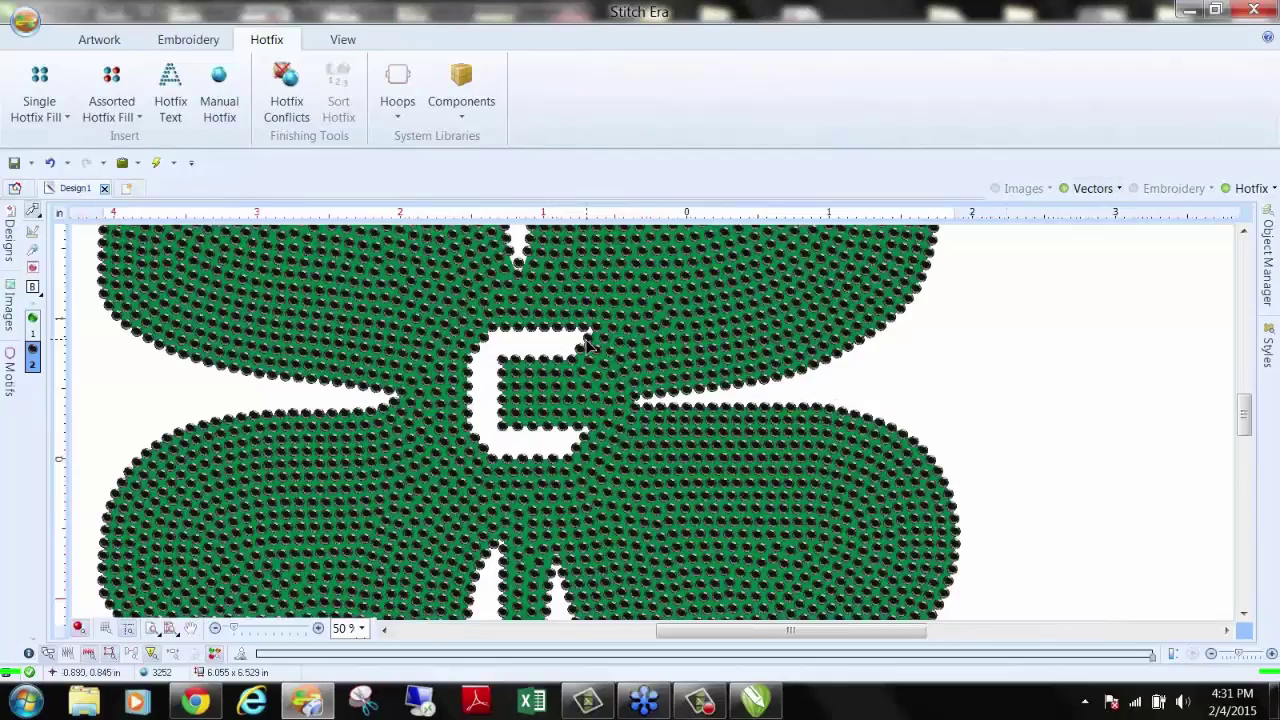
pyautogui.click(1085, 190)
pyautogui.scroll(-3, 331, 380)
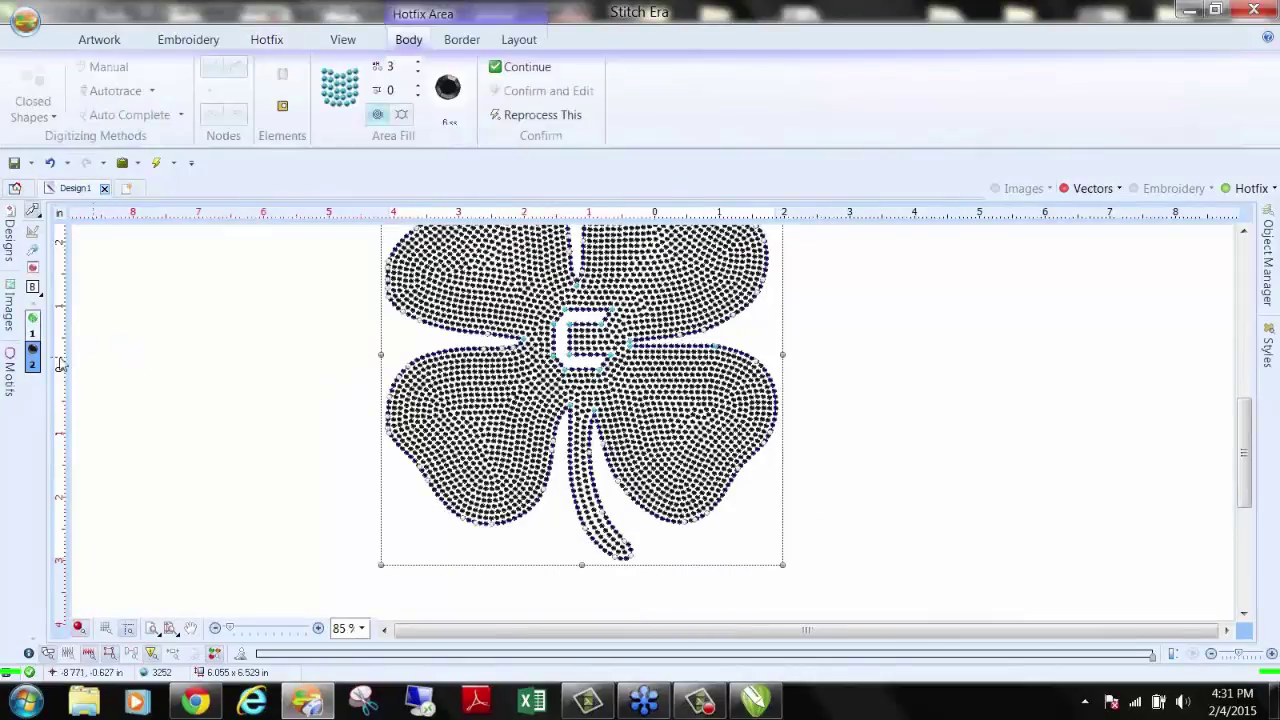
pyautogui.click(33, 319)
pyautogui.click(202, 341)
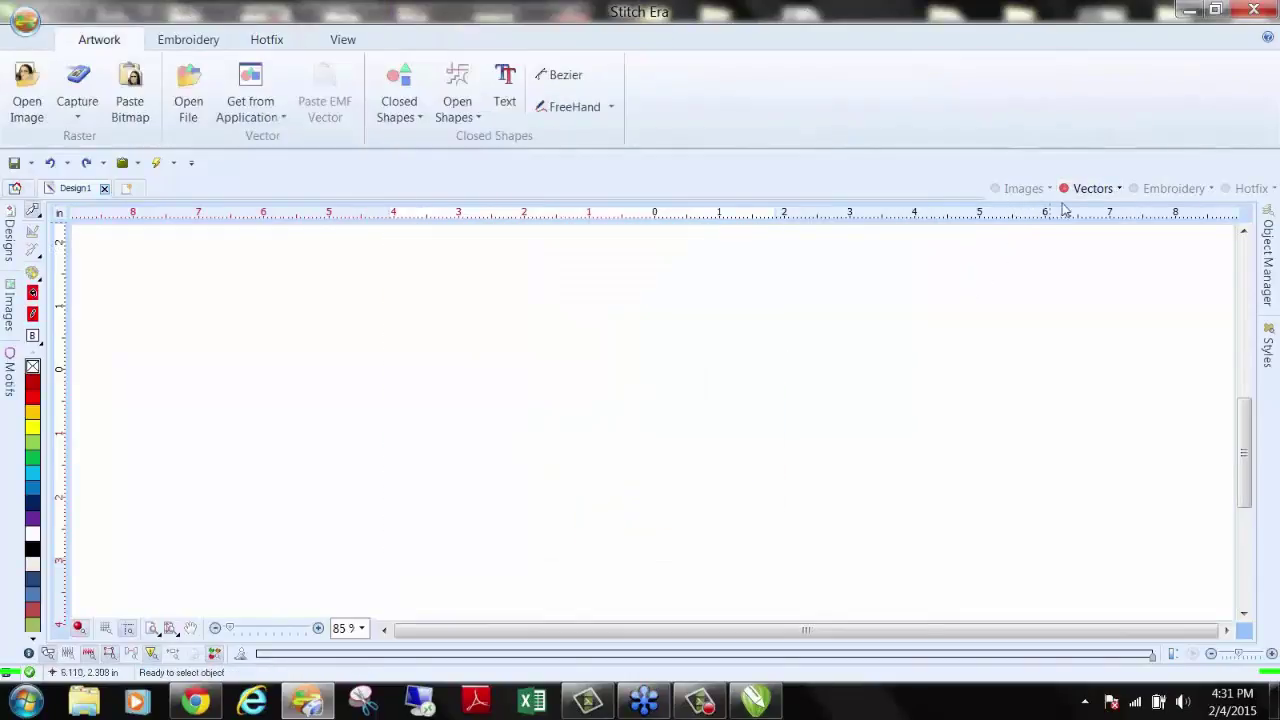
# Step: Convert the clover vector alone, with the red C kept, to a uniform hotfix fill in green stones
pyautogui.click(636, 282)
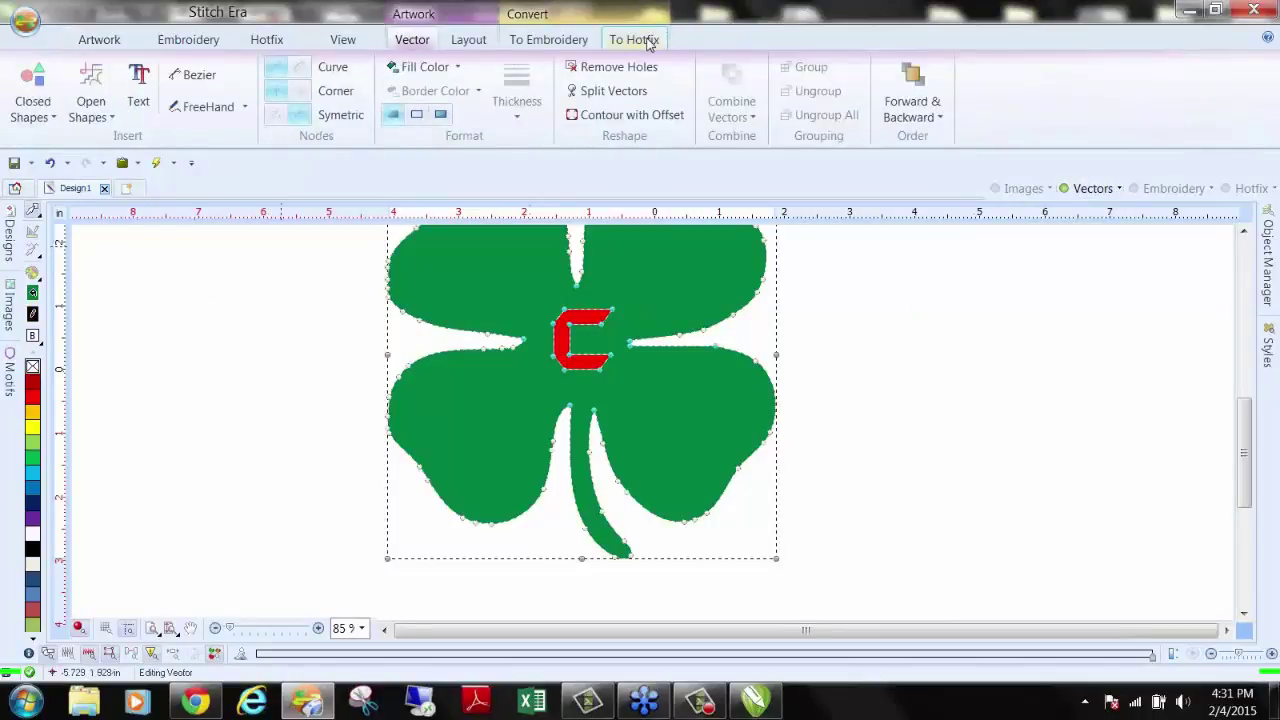
pyautogui.click(648, 43)
pyautogui.click(40, 97)
pyautogui.click(88, 220)
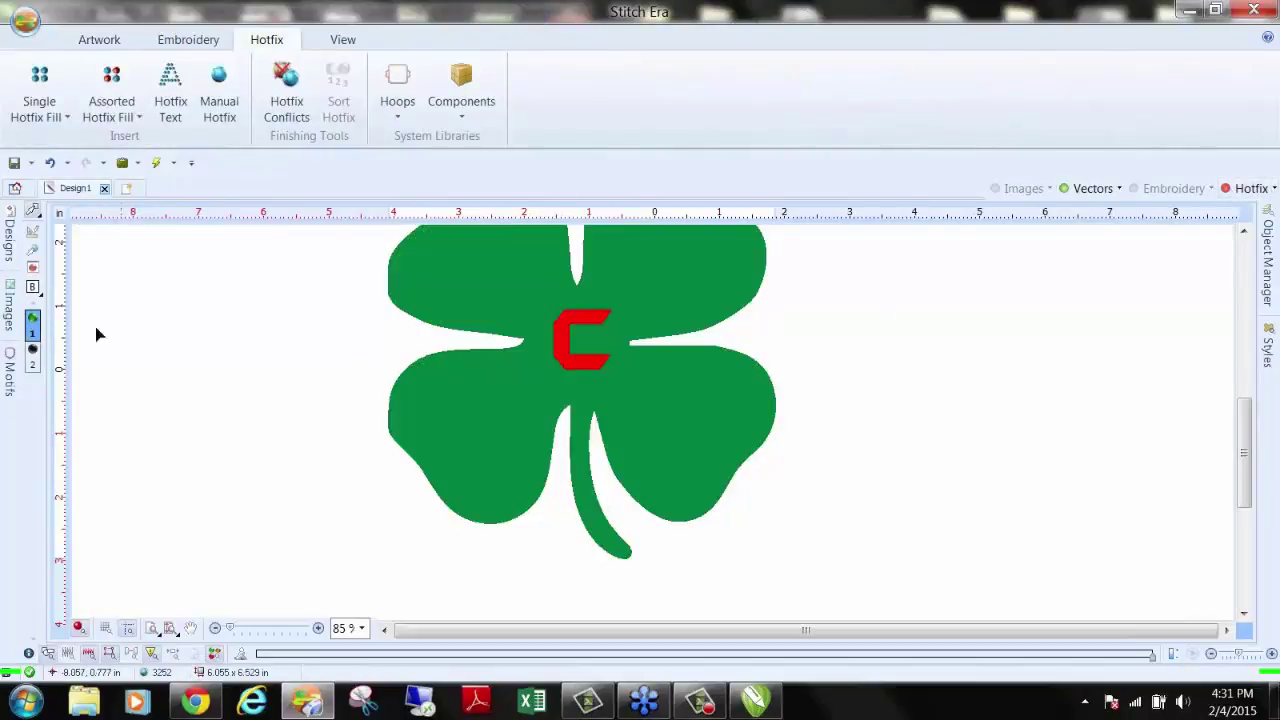
# Step: Convert the letter C to a uniform hotfix fill in black stones with the alternative area fill mode, and display only the hotfix objects
pyautogui.click(32, 355)
pyautogui.click(562, 340)
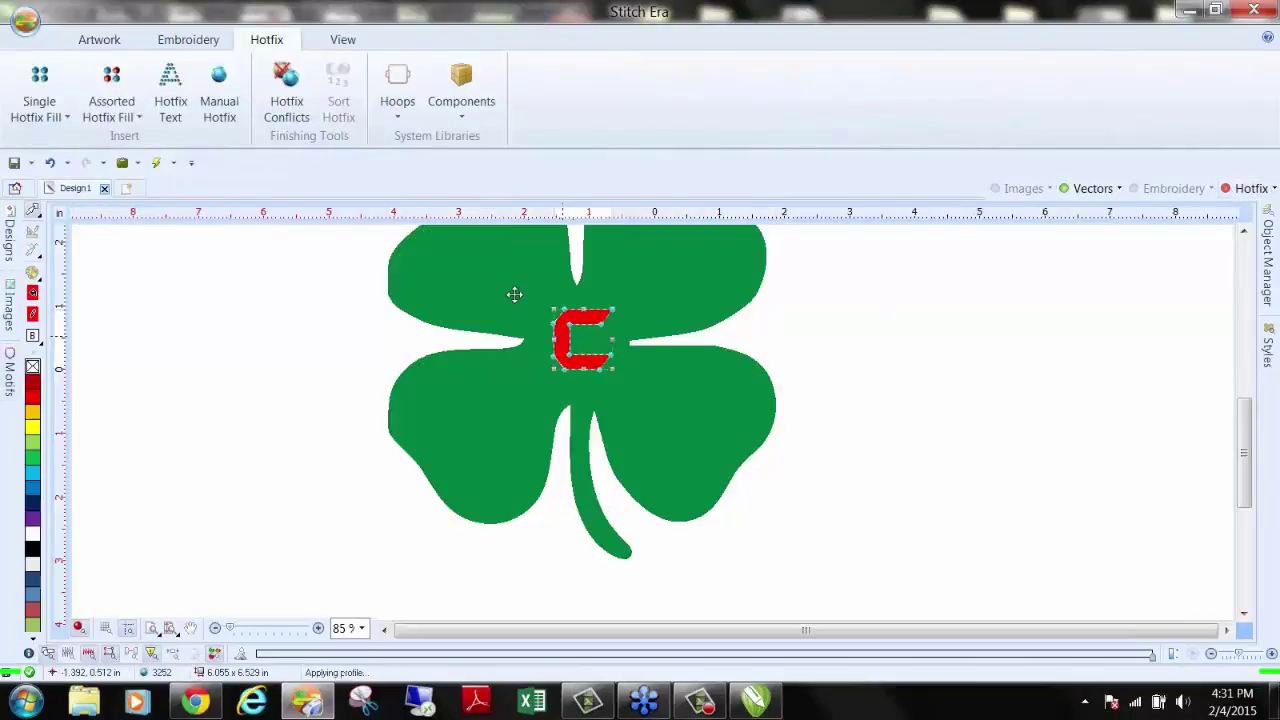
pyautogui.click(634, 39)
pyautogui.click(28, 107)
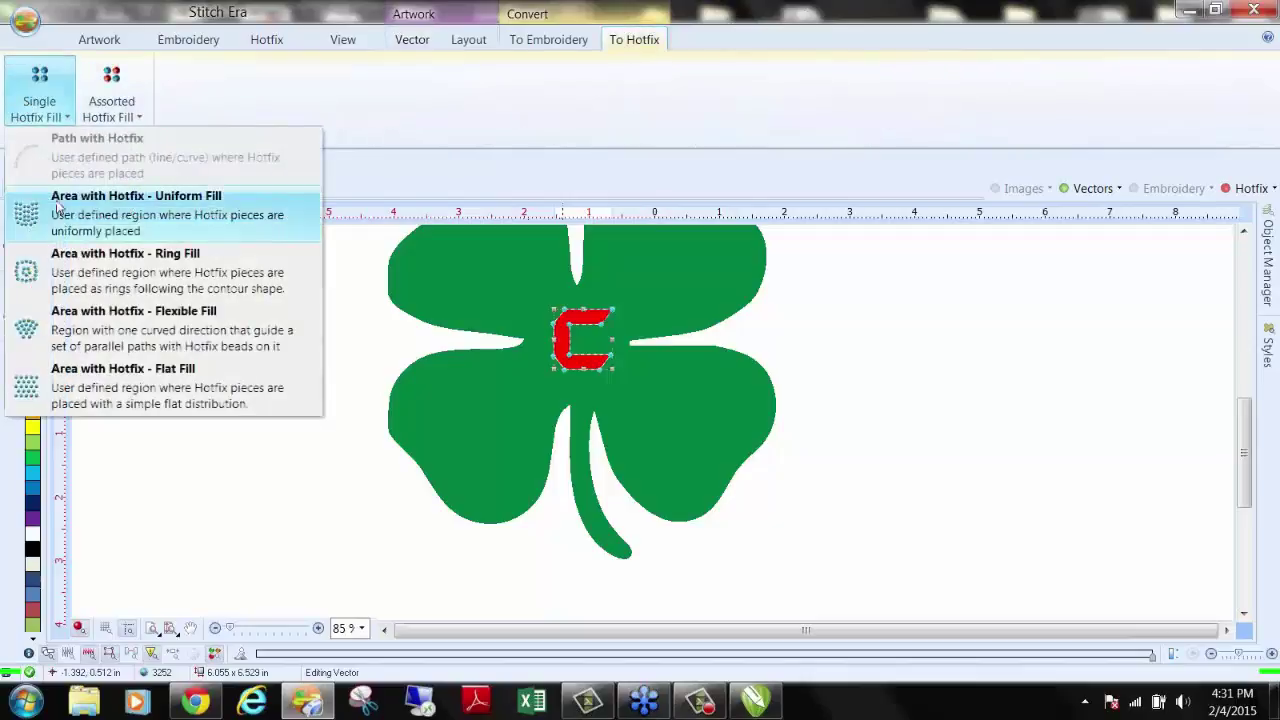
pyautogui.click(62, 208)
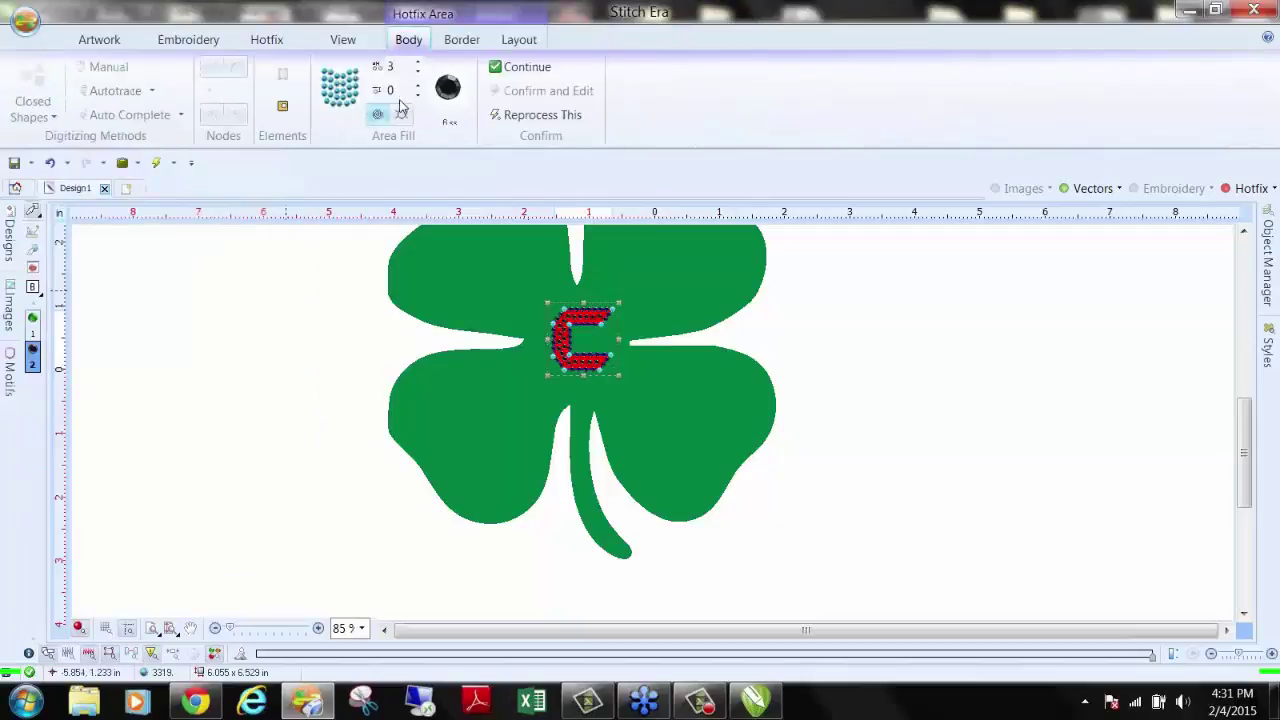
pyautogui.click(401, 116)
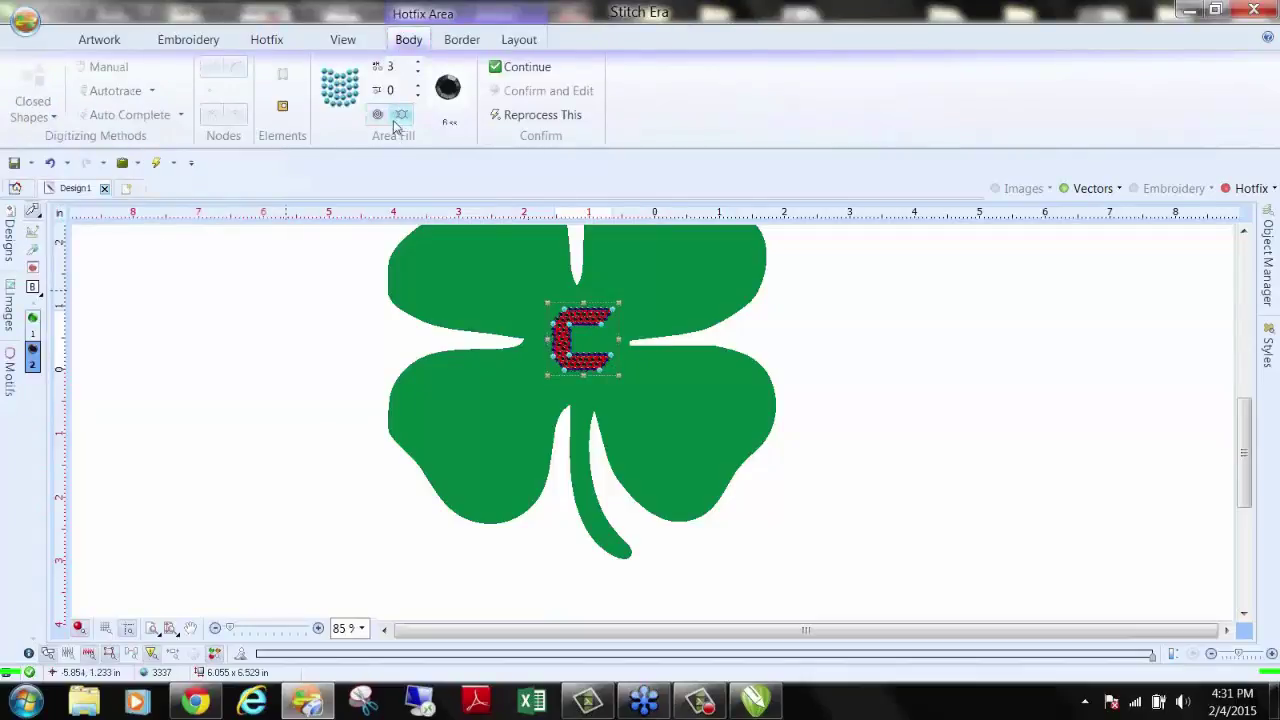
pyautogui.click(540, 329)
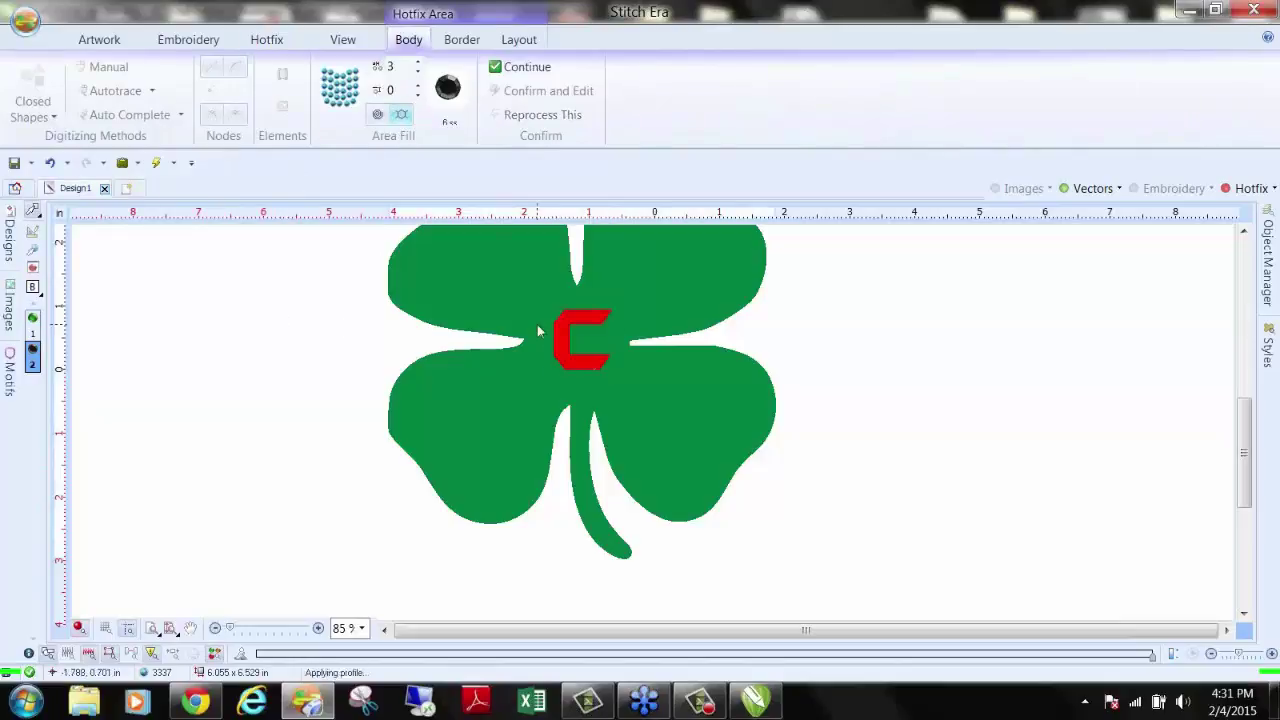
pyautogui.click(1093, 188)
pyautogui.click(1250, 188)
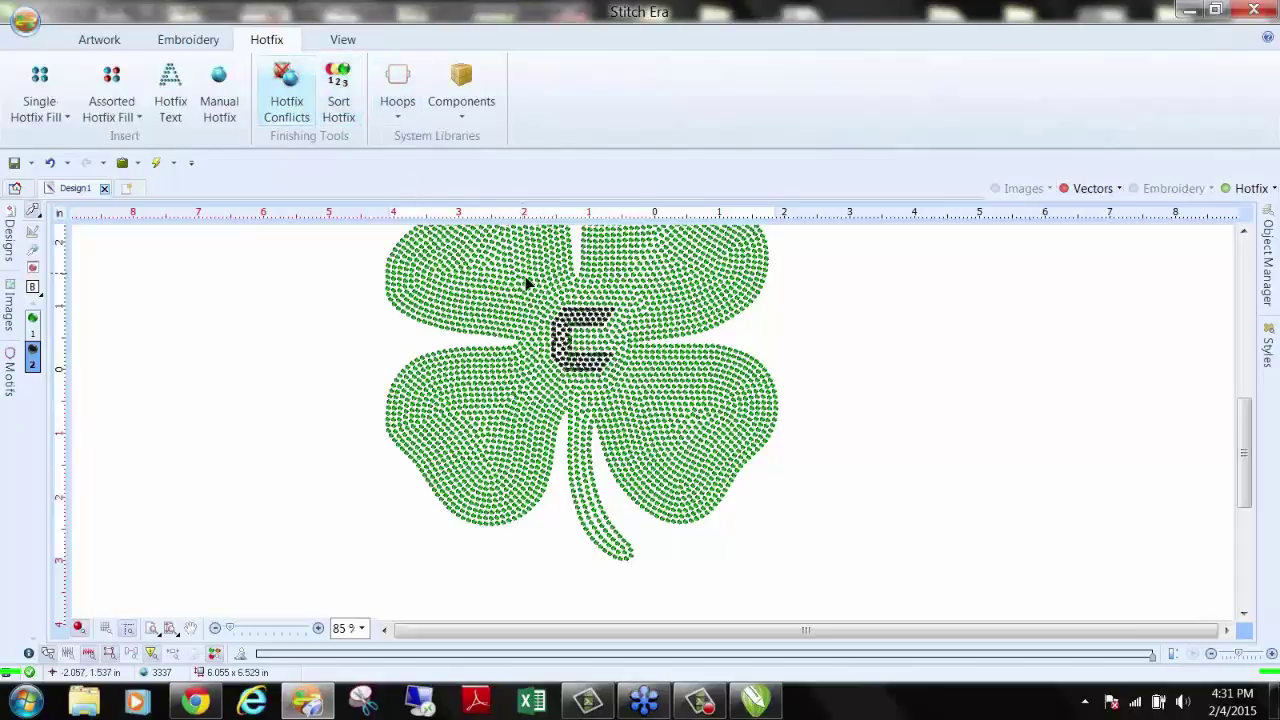
# Step: Check where the C's stones overlap the clover's stones and remove all overlaps with Hotfix Conflicts
pyautogui.scroll(1, 527, 289)
pyautogui.scroll(2, 527, 289)
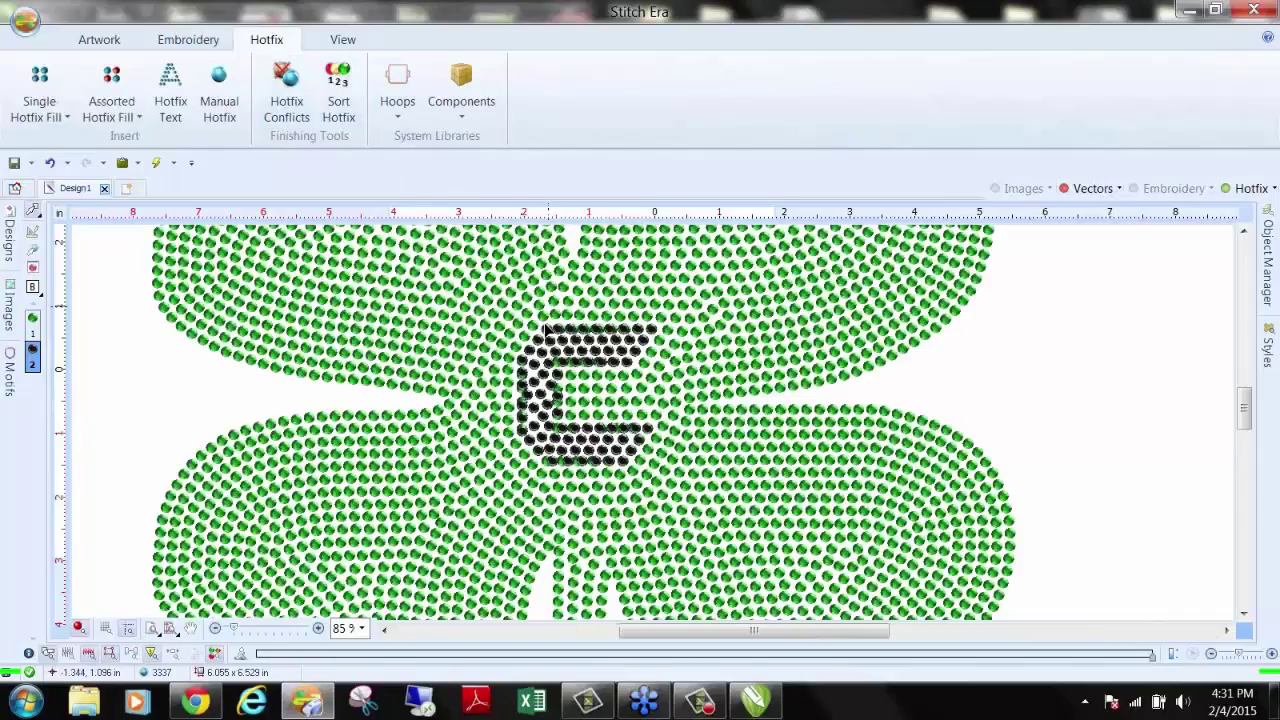
pyautogui.scroll(1, 560, 370)
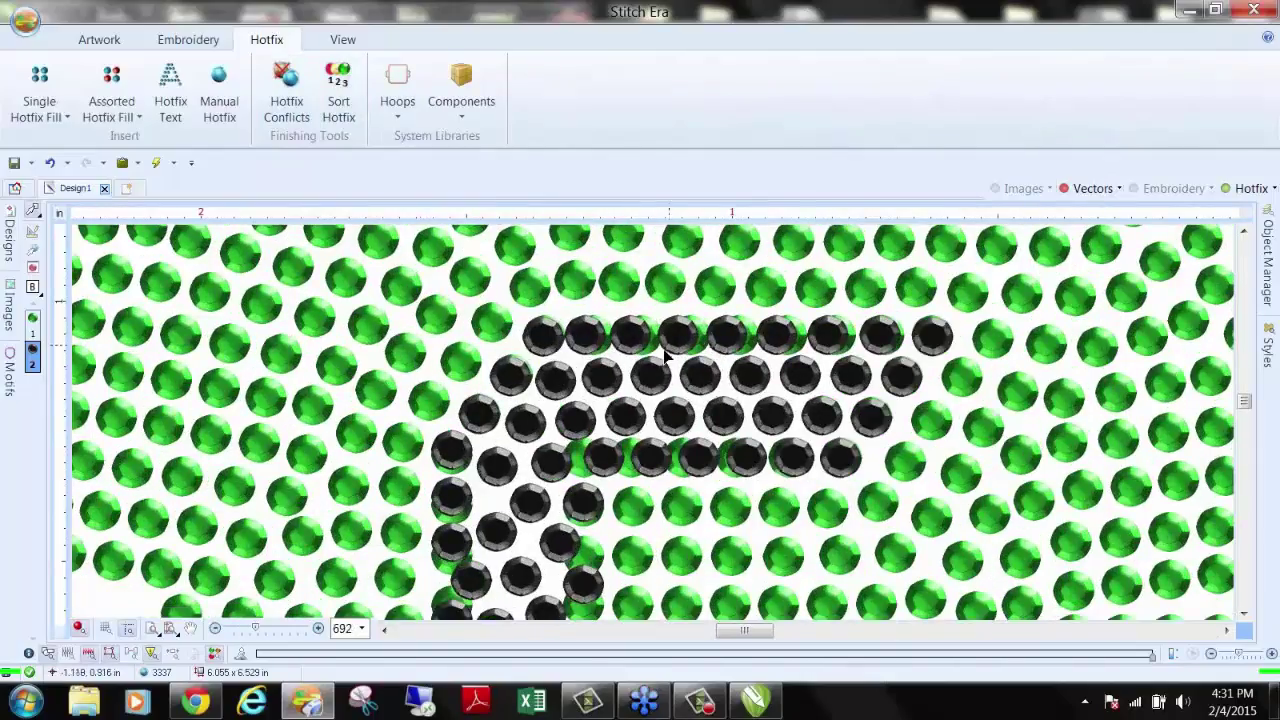
pyautogui.scroll(-1, 613, 418)
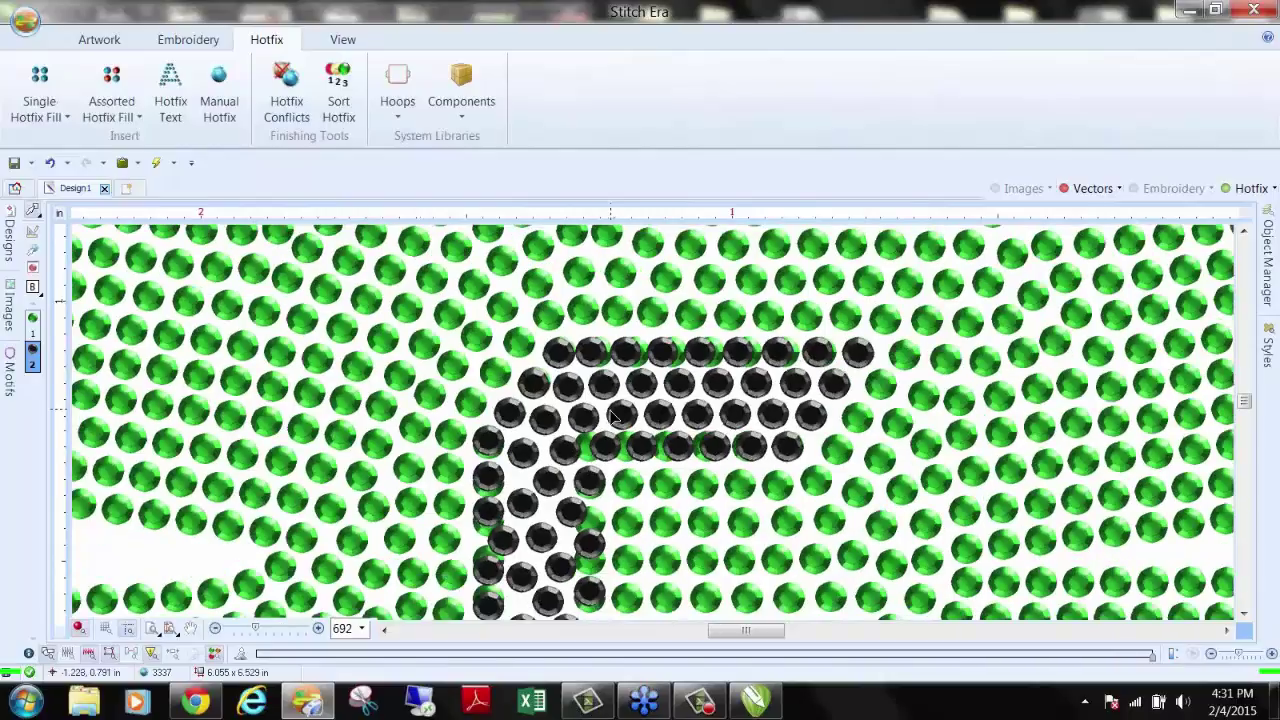
pyautogui.scroll(-3, 613, 418)
pyautogui.click(286, 90)
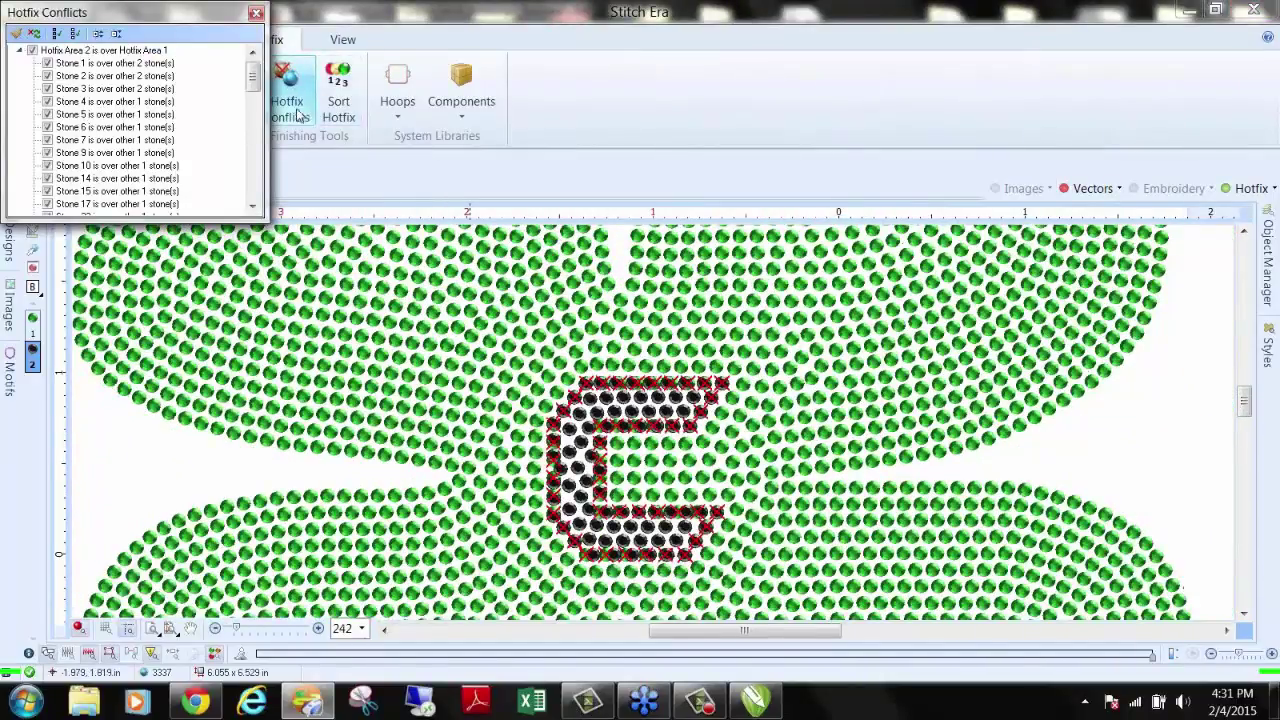
pyautogui.click(17, 35)
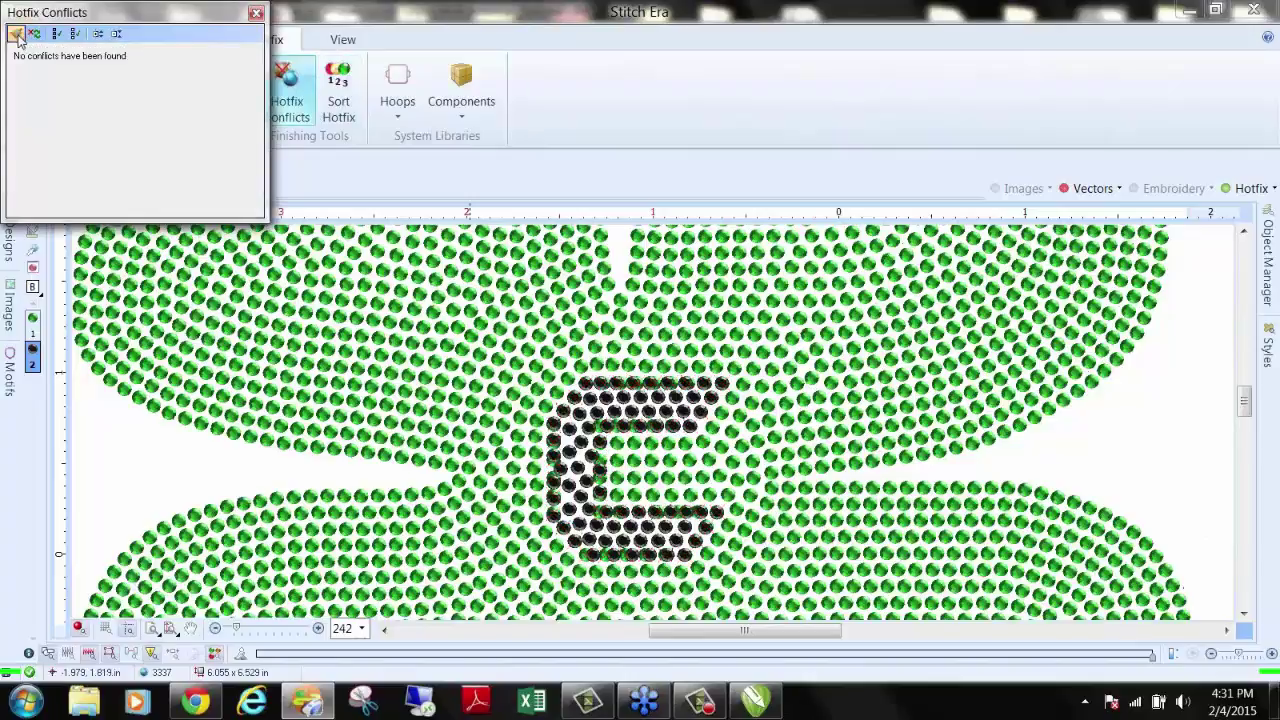
pyautogui.click(256, 14)
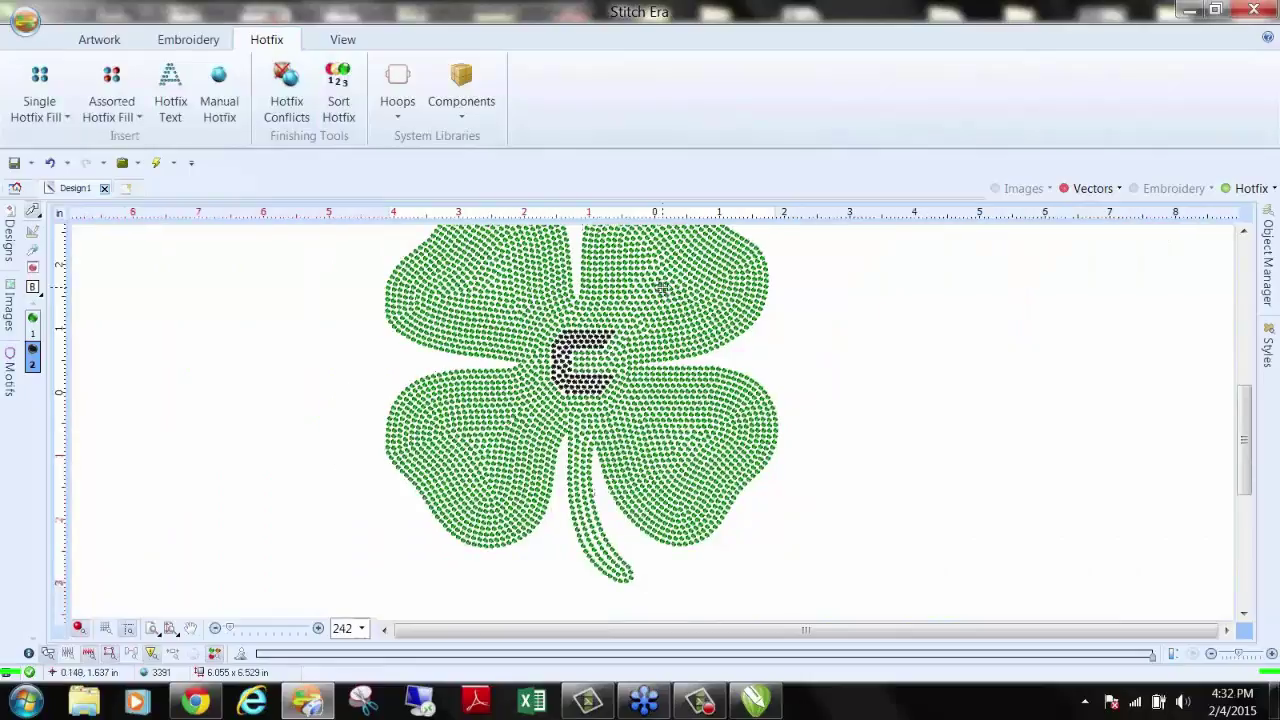
# Step: Add a black hotfix outline as the border of the green clover area
pyautogui.click(663, 286)
pyautogui.click(452, 42)
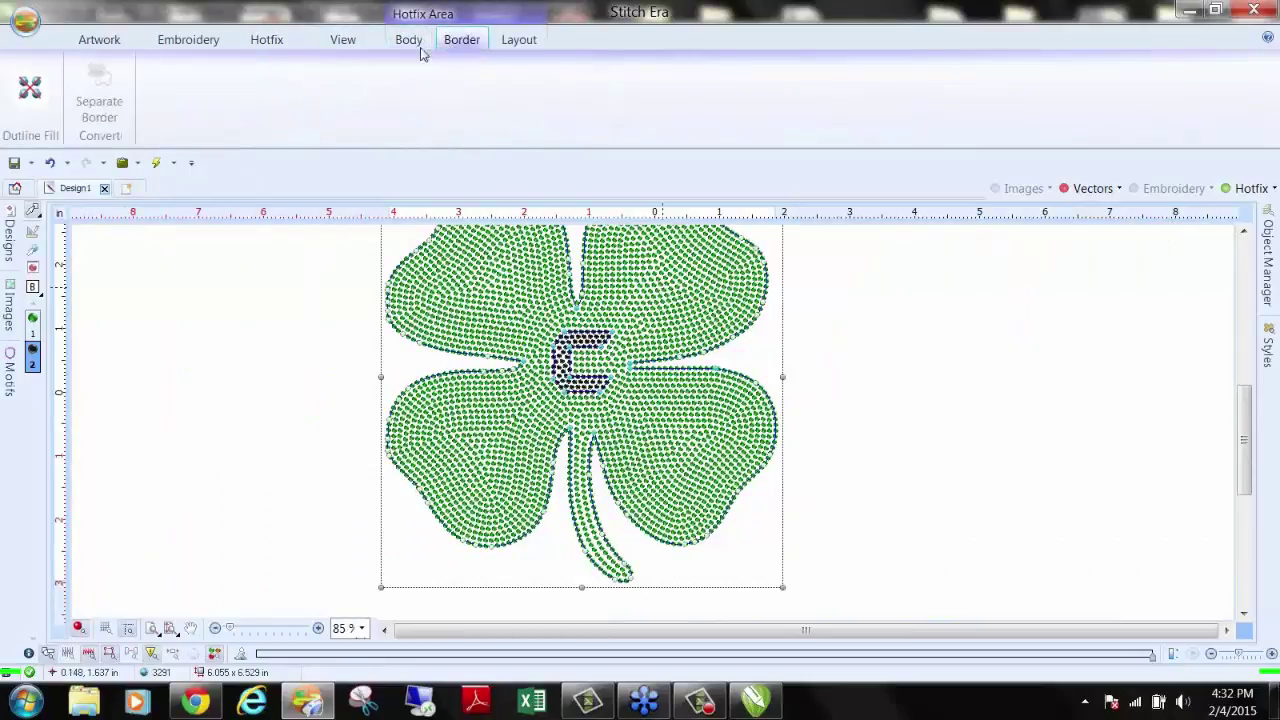
pyautogui.click(42, 101)
pyautogui.click(50, 137)
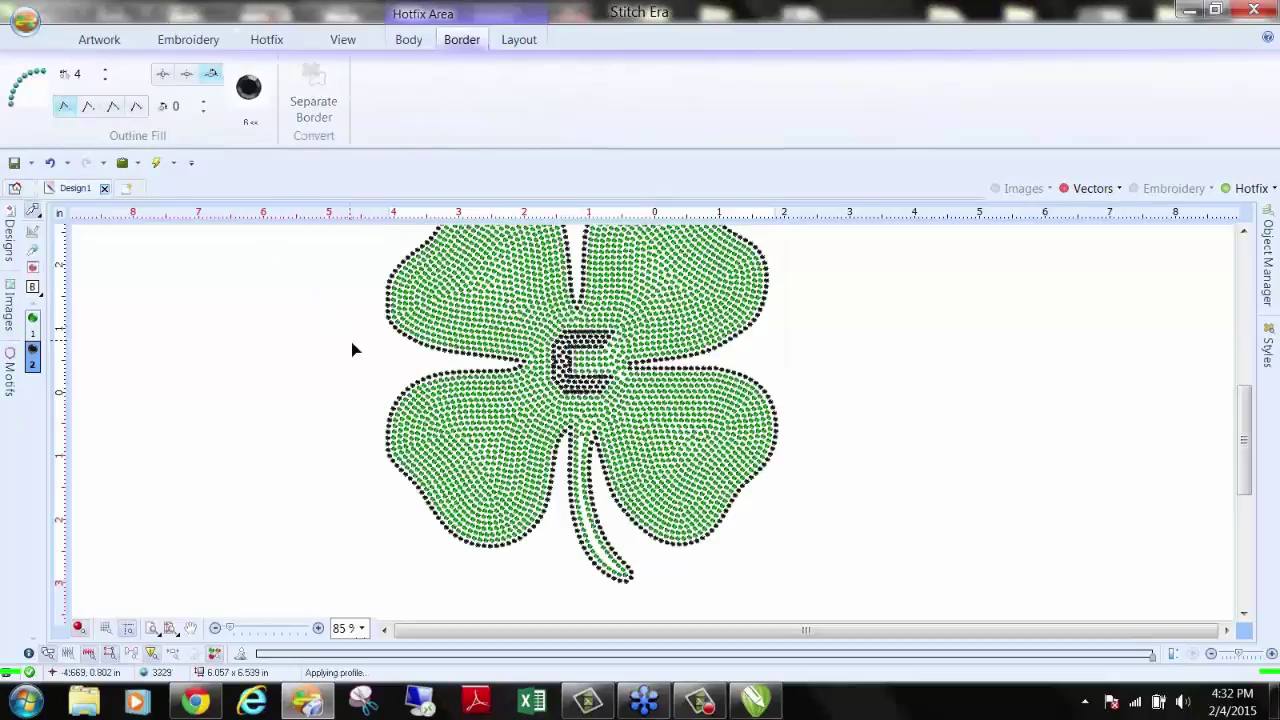
# Step: Resolve all hotfix conflicts between the letter C and the bordered clover
pyautogui.click(289, 110)
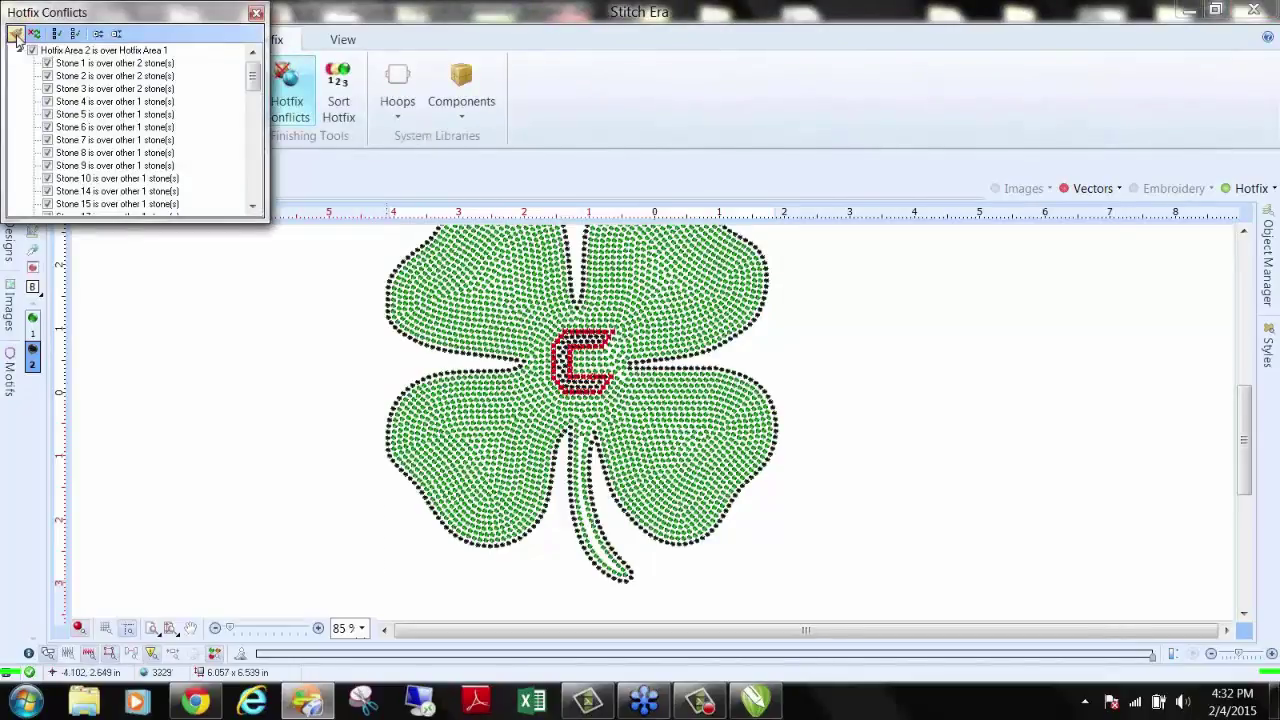
pyautogui.click(15, 35)
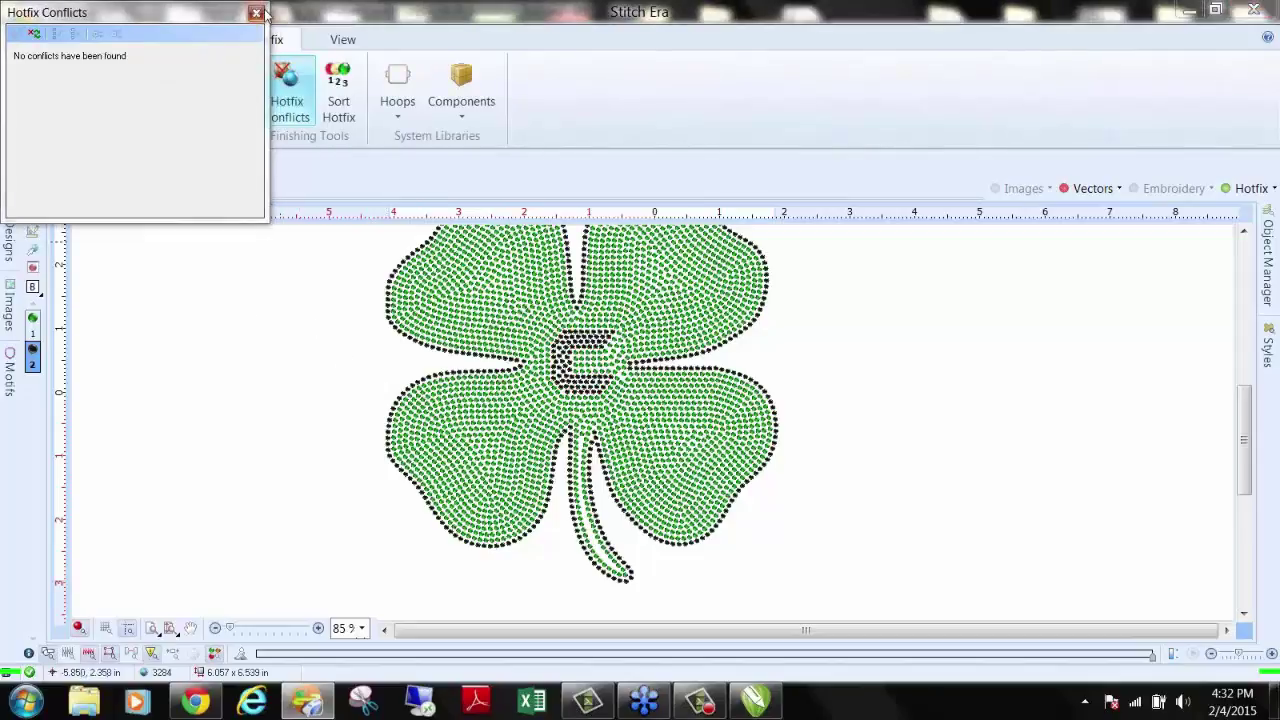
pyautogui.click(256, 12)
# Step: Undo the last conflict removal and the clover's black border
pyautogui.scroll(-1, 493, 343)
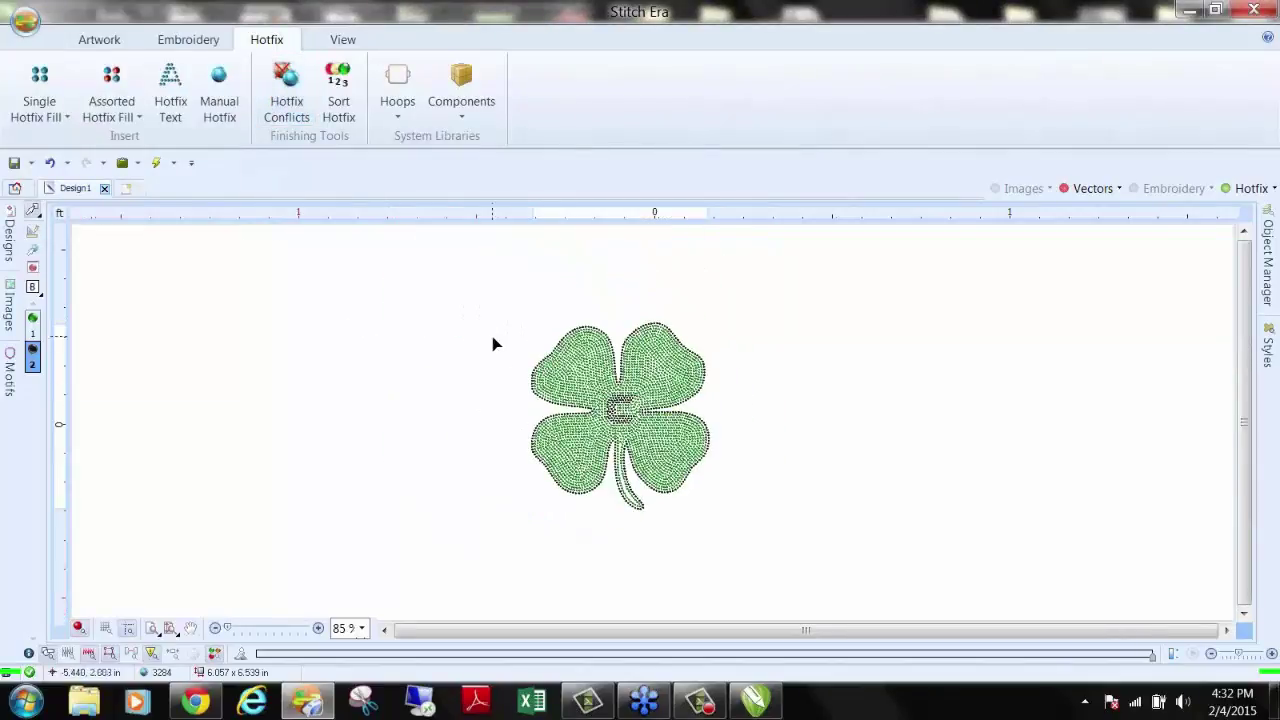
pyautogui.click(617, 408)
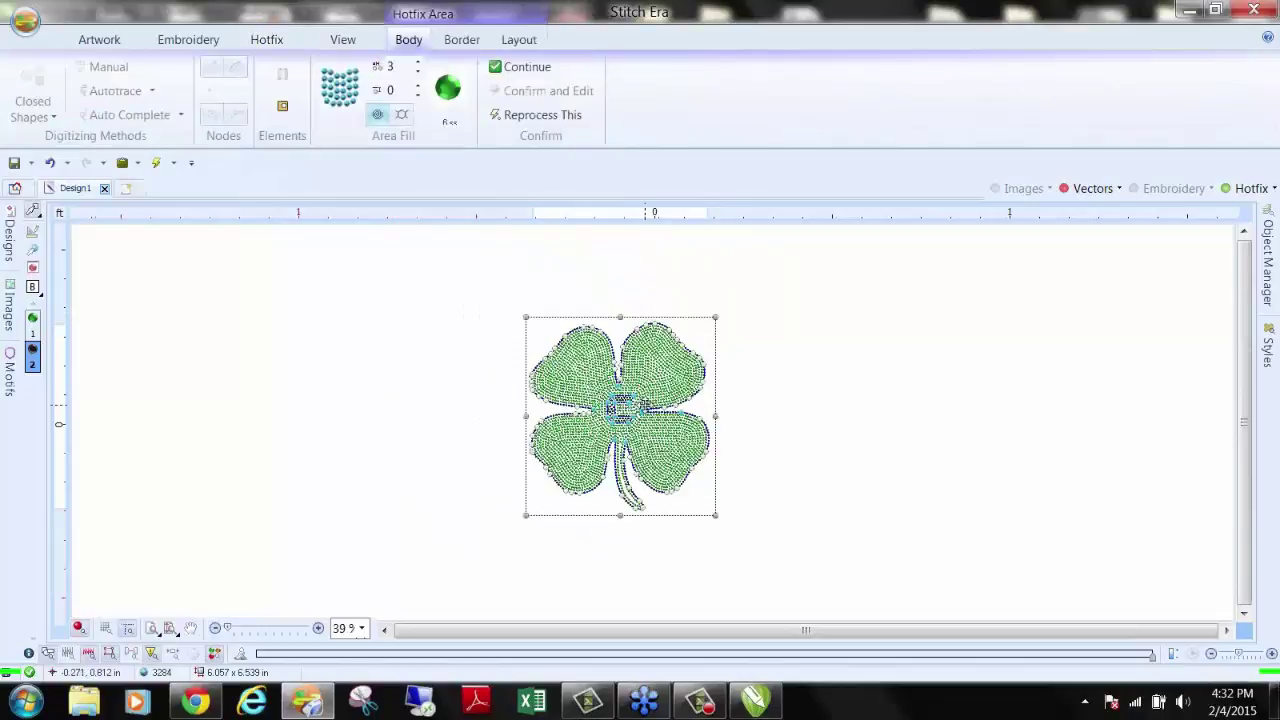
pyautogui.press('Return')
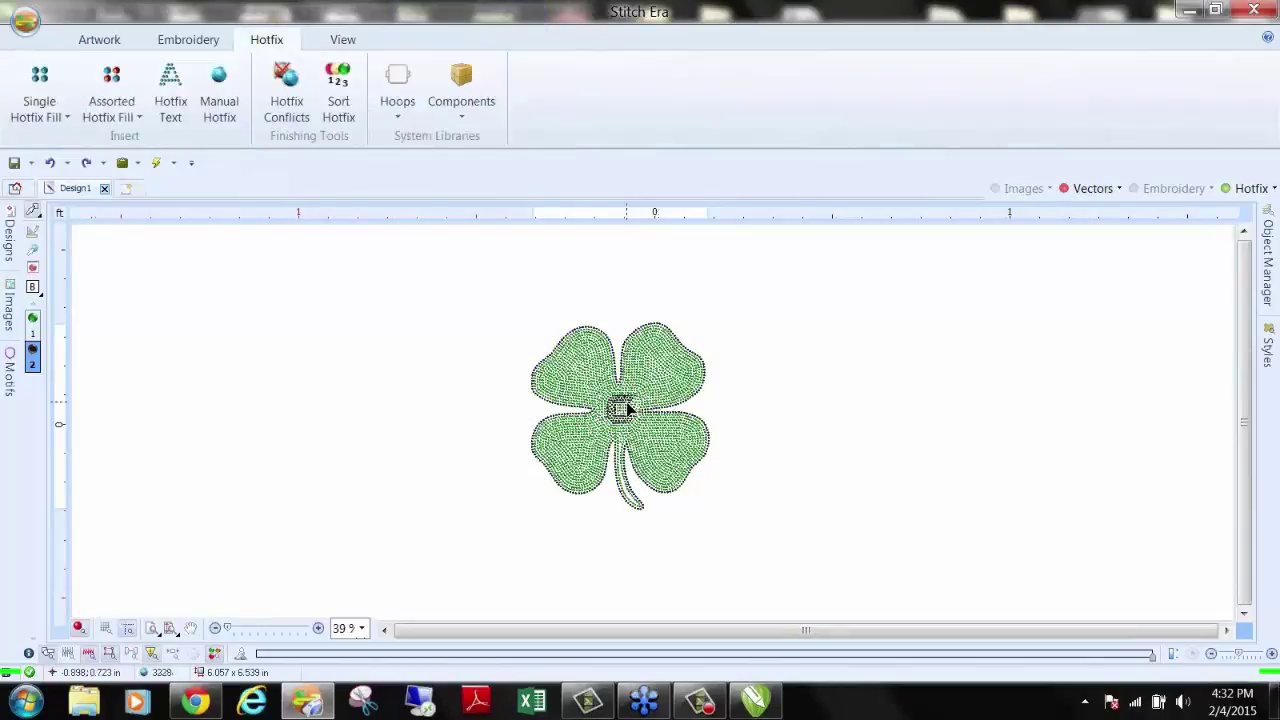
pyautogui.hotkey('ctrl', 'z')
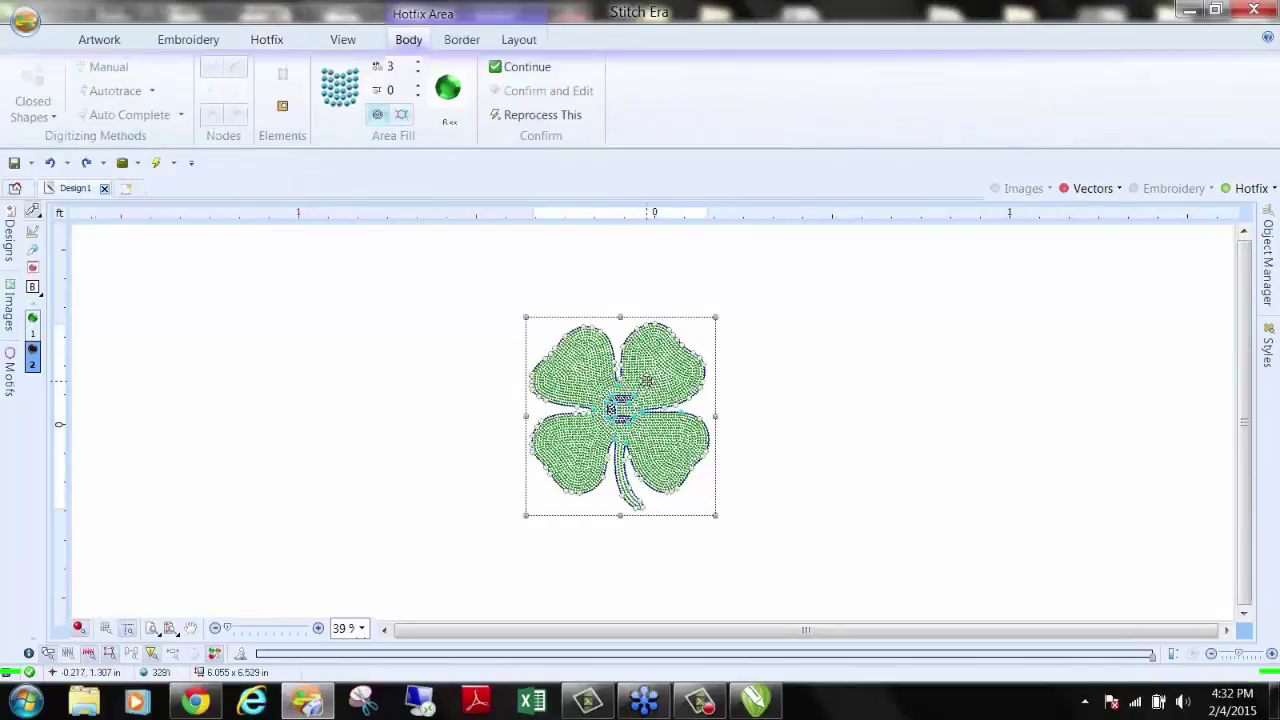
# Step: Delete the clover and C hotfix objects, and delete their source vectors to empty the design
pyautogui.press('Delete')
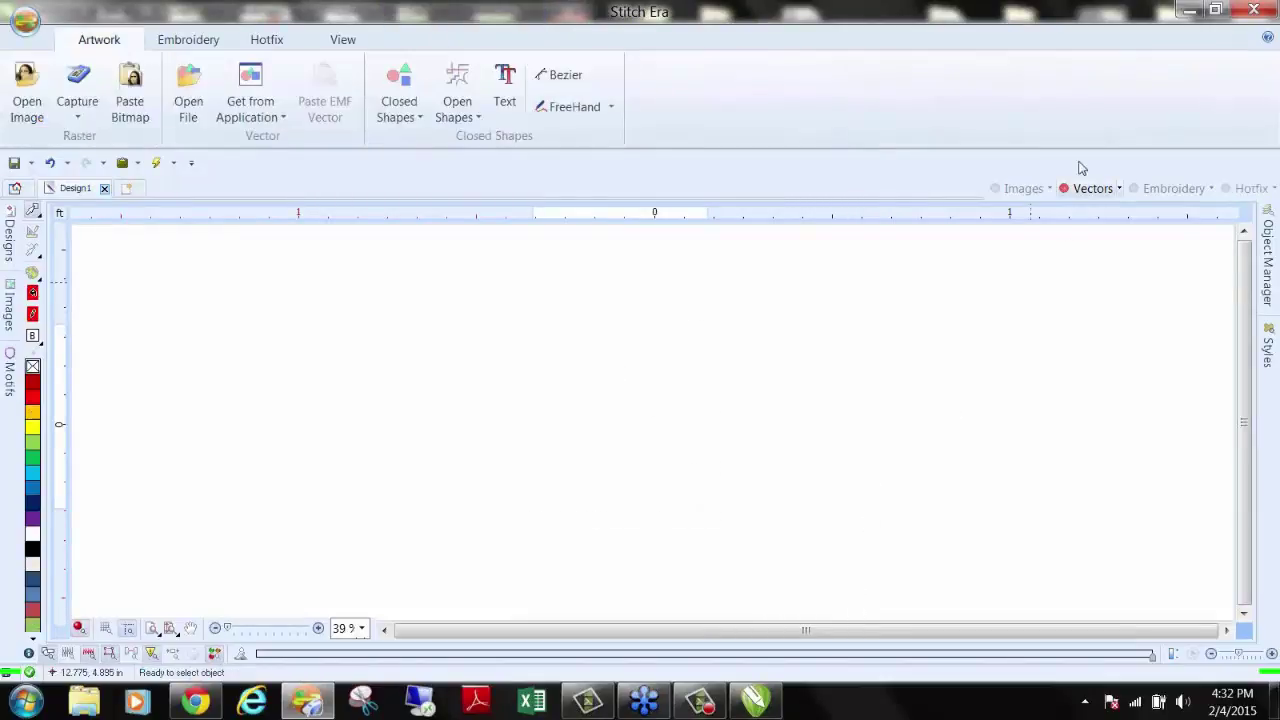
pyautogui.hotkey('ctrl', 'z')
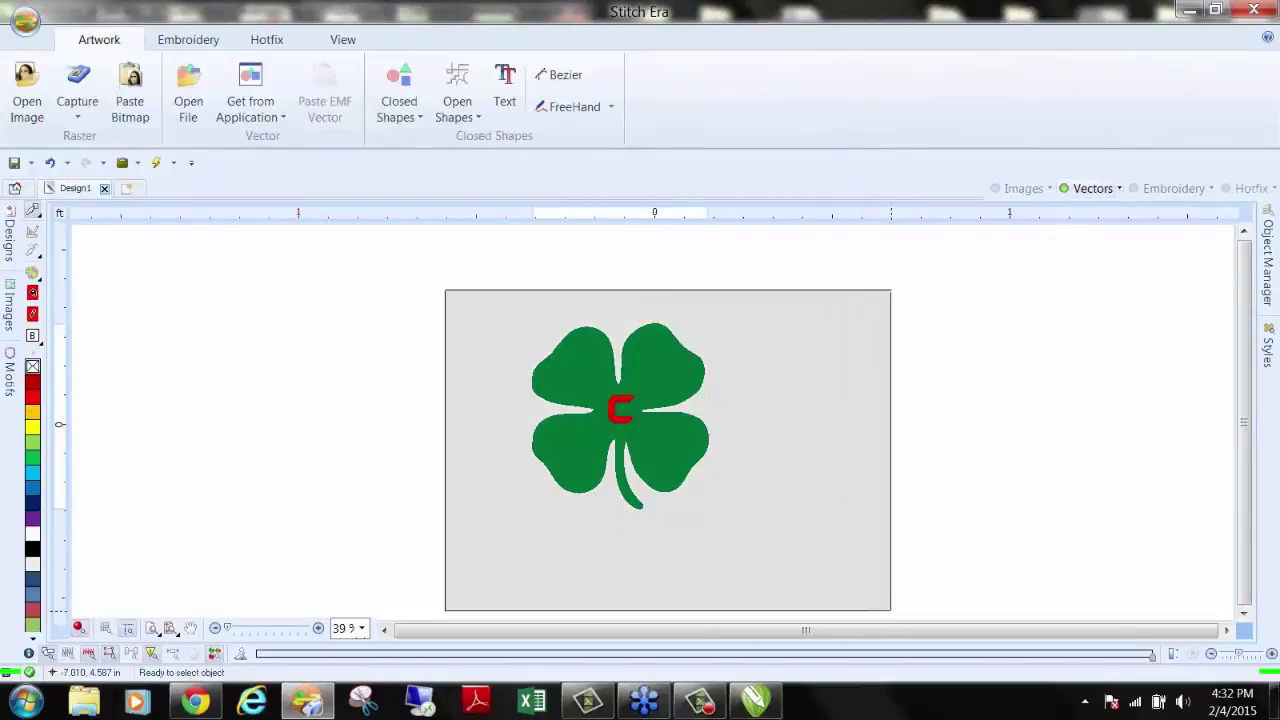
pyautogui.press('Delete')
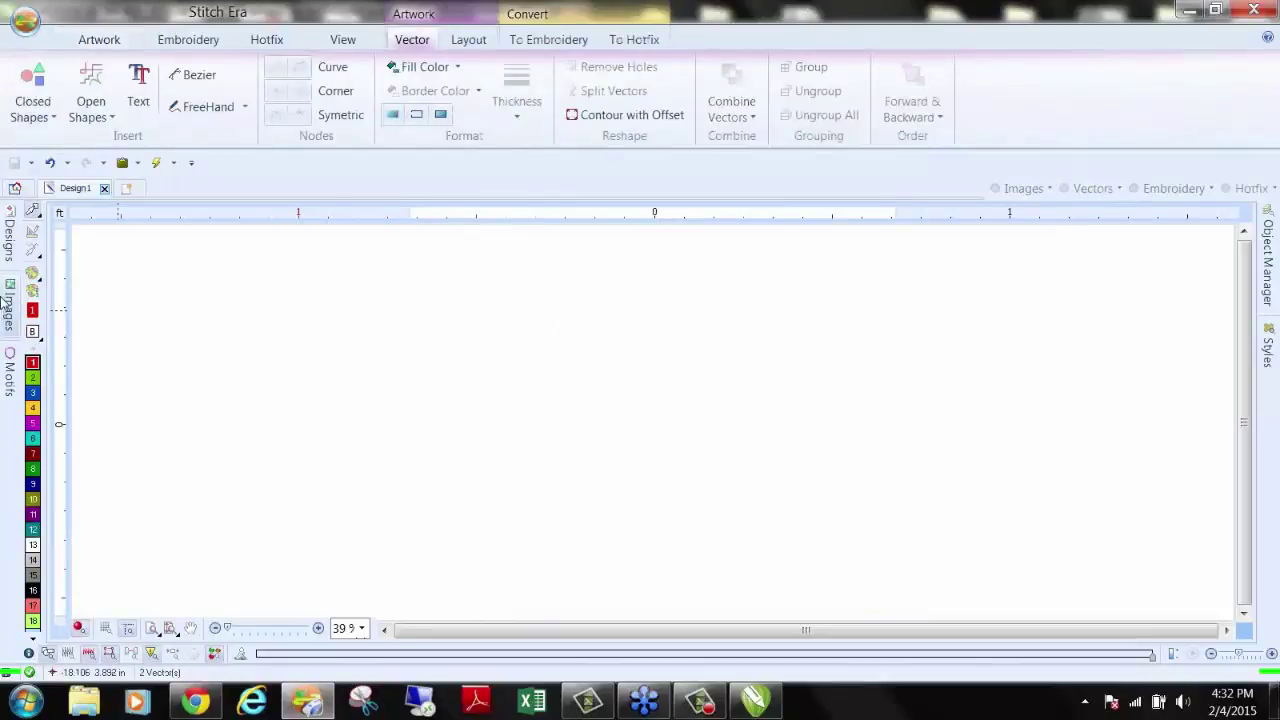
# Step: Insert the solid green four-leaf clover raster image named download from the image library and place it on the workspace
pyautogui.click(8, 298)
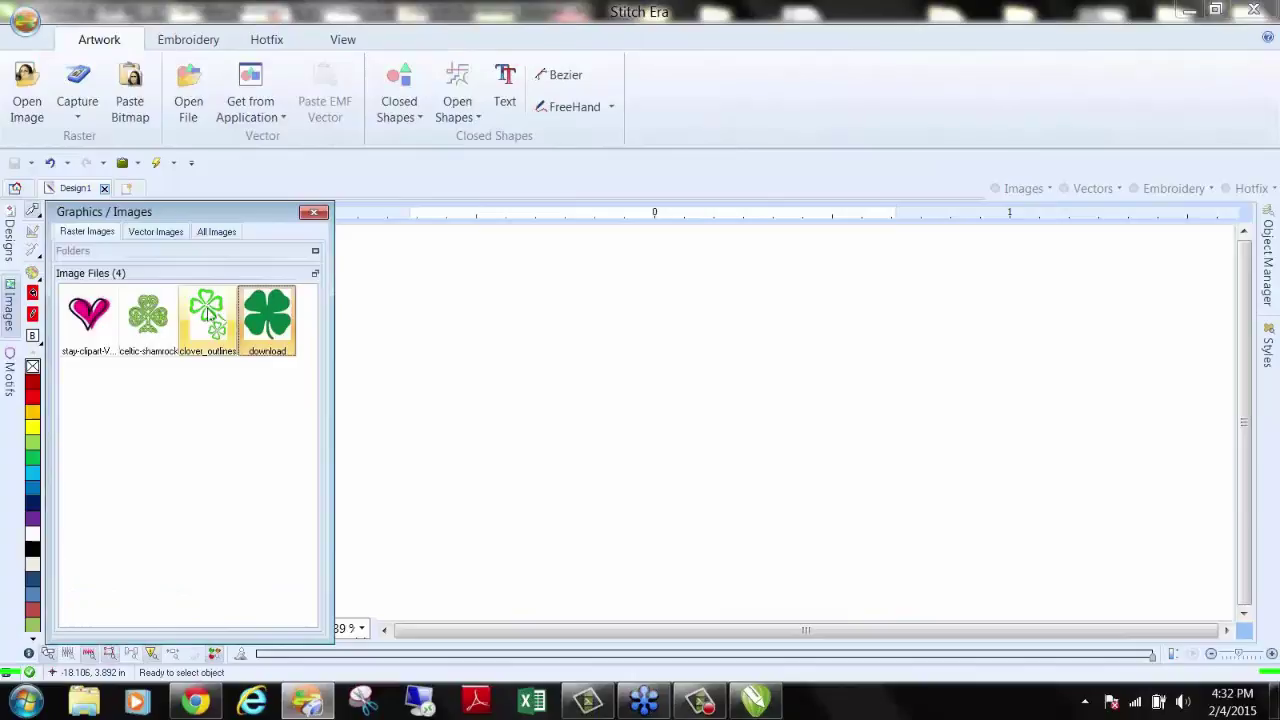
pyautogui.moveTo(272, 320); pyautogui.dragTo(502, 375)
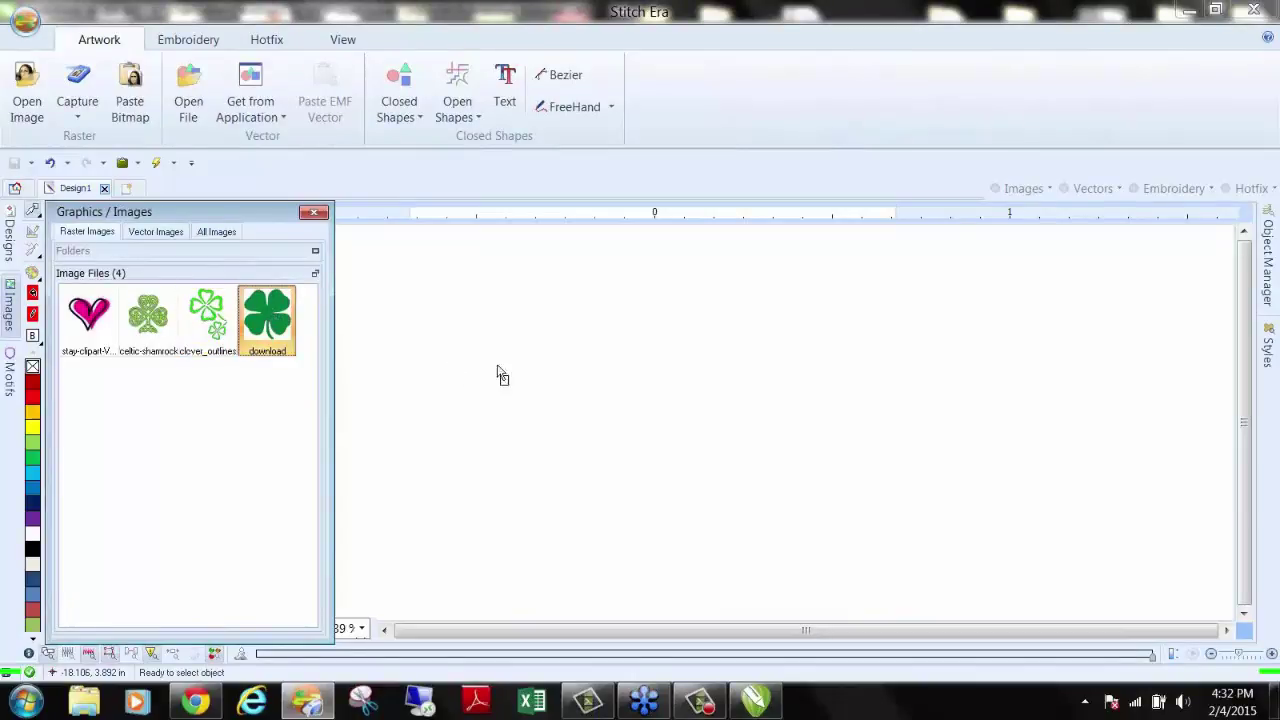
pyautogui.moveTo(616, 379); pyautogui.dragTo(620, 380)
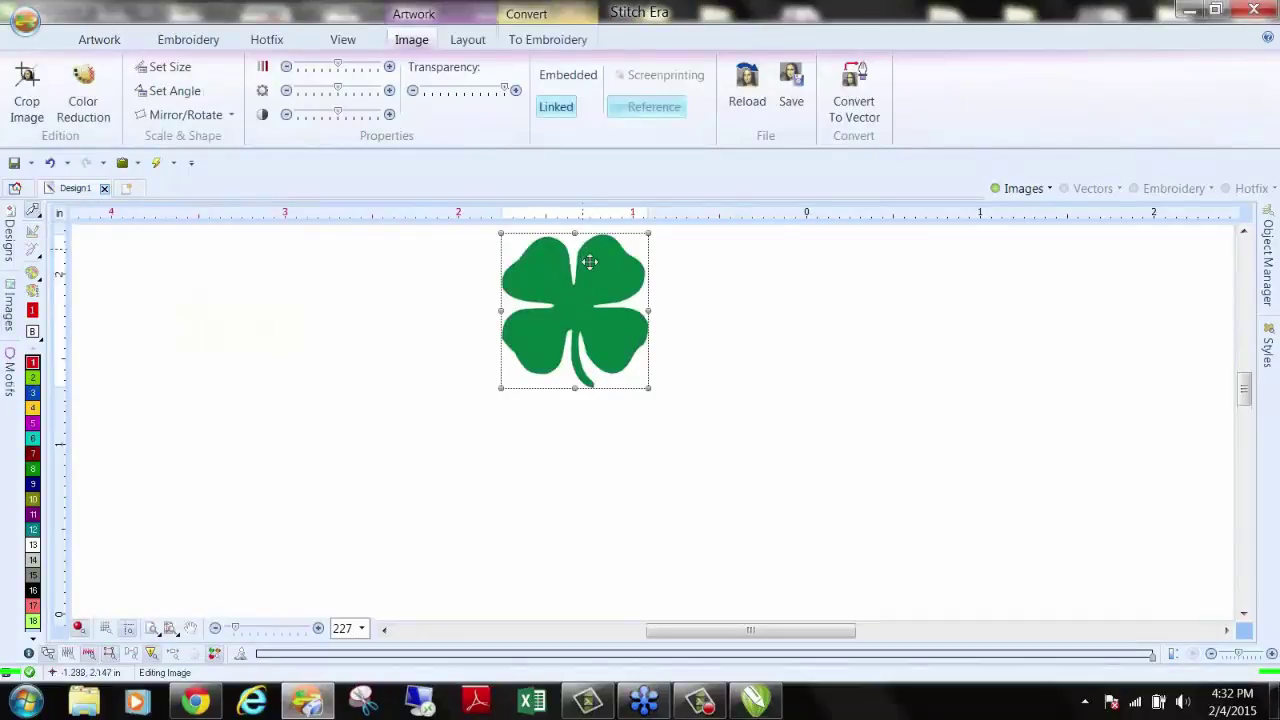
pyautogui.moveTo(581, 307); pyautogui.dragTo(584, 365)
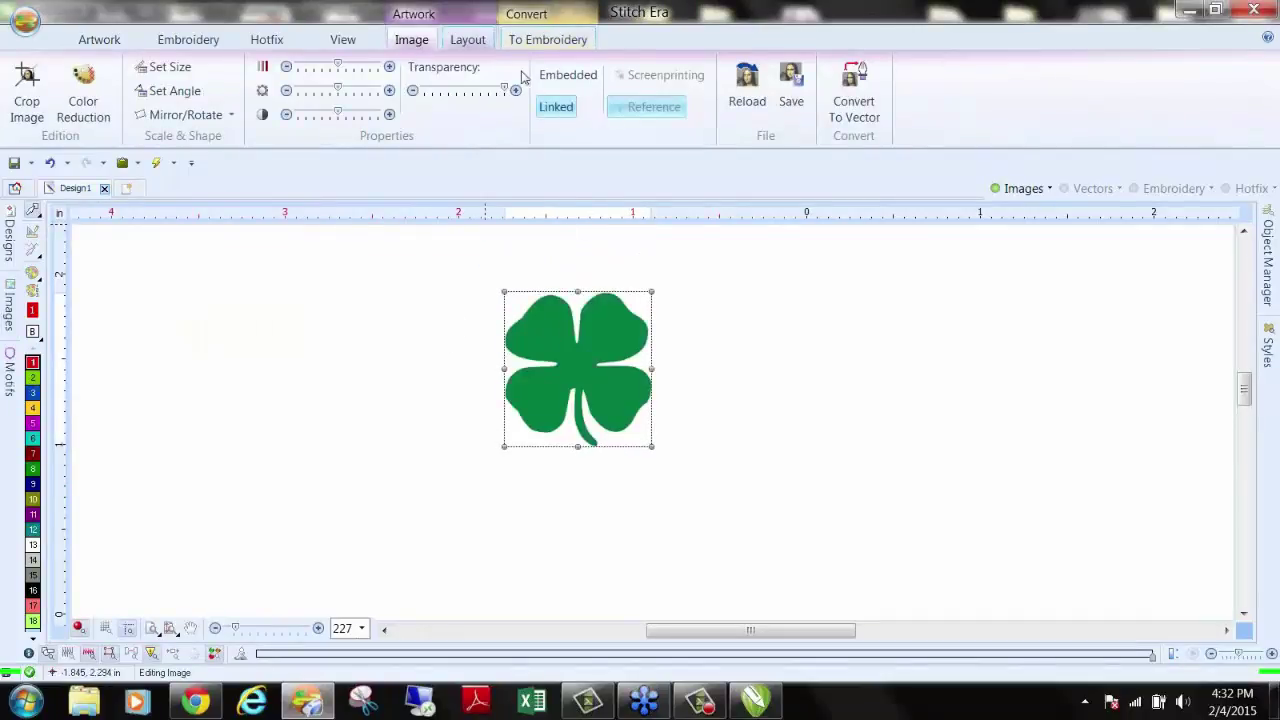
# Step: Set the clover image's height to 6.5 in with proportions locked, and reposition the enlarged image on the workspace
pyautogui.click(464, 37)
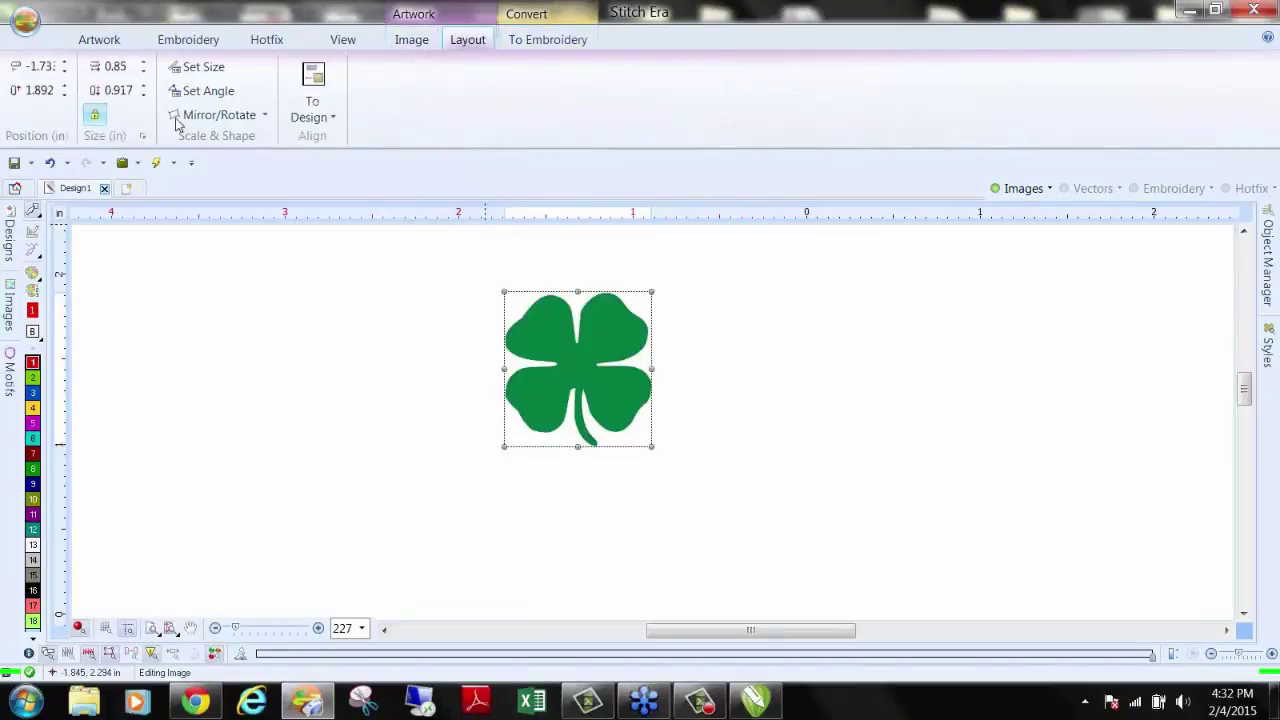
pyautogui.click(126, 100)
pyautogui.write('6.5')
pyautogui.press('Return')
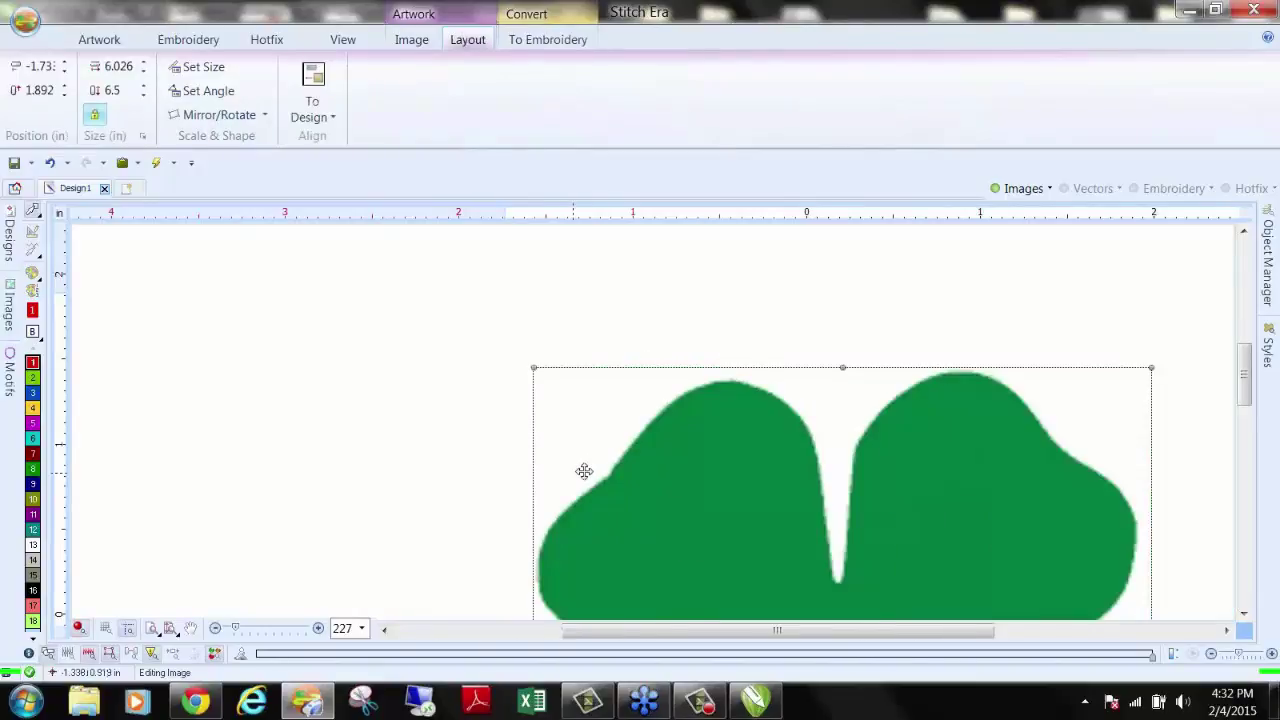
pyautogui.moveTo(583, 471); pyautogui.dragTo(453, 369)
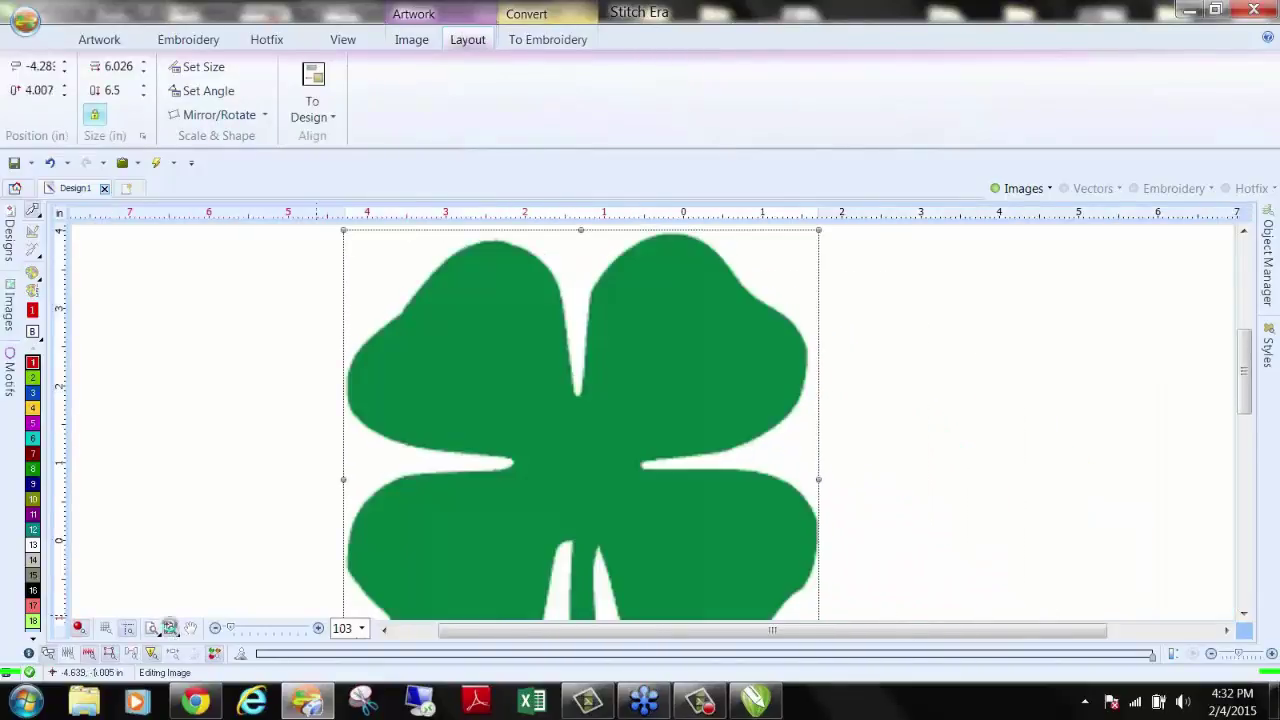
pyautogui.click(170, 627)
pyautogui.click(280, 506)
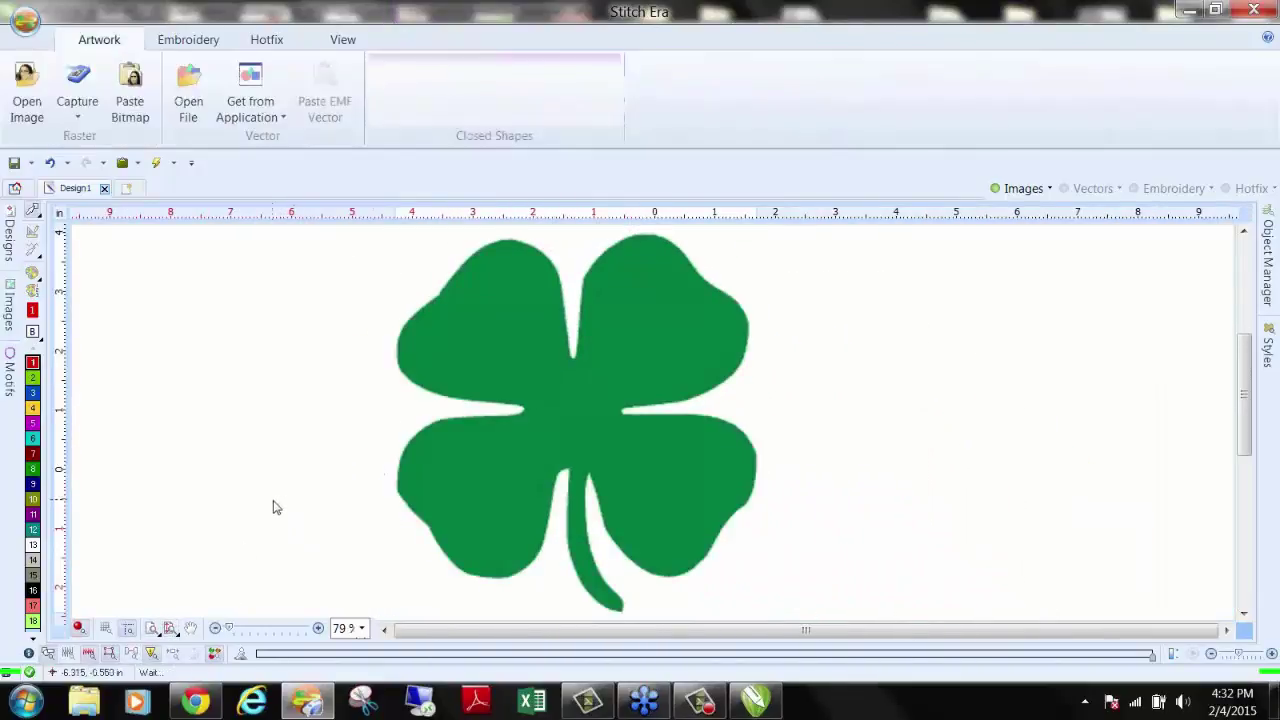
# Step: Apply Color Reduction to the clover image with up to 2 colors and a small areas filter of 0 pixels
pyautogui.doubleClick(554, 382)
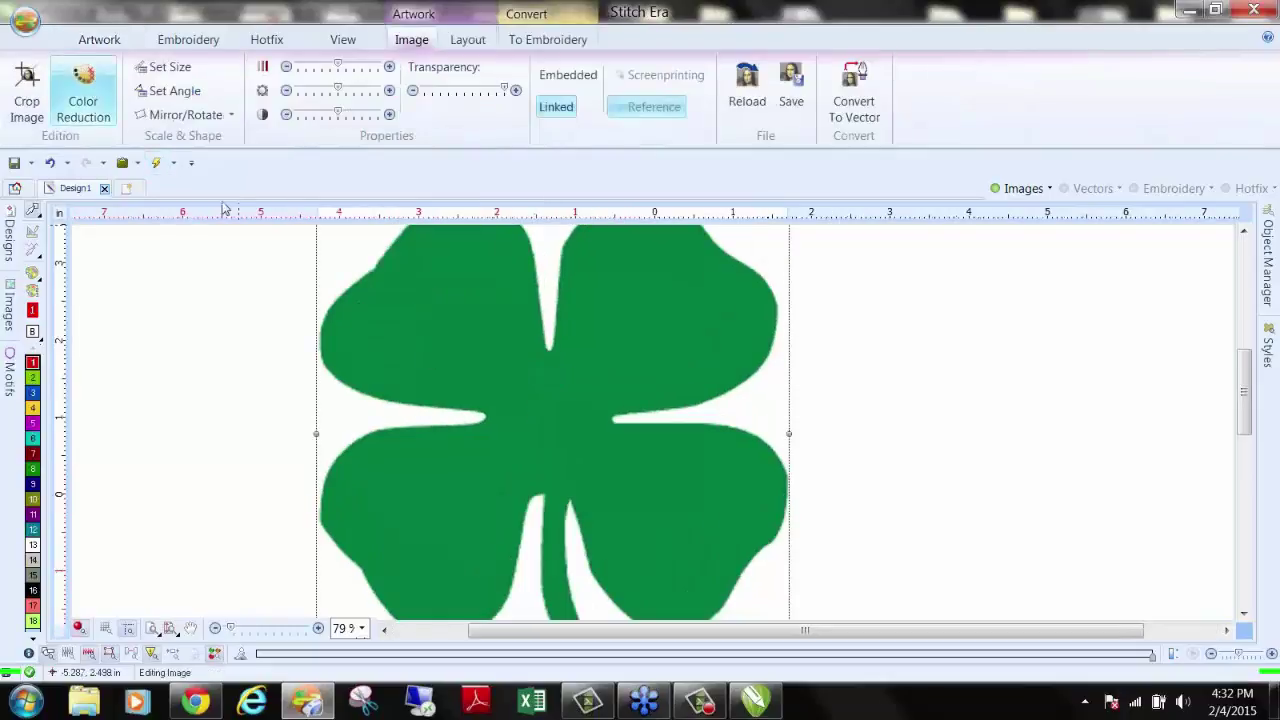
pyautogui.scroll(5, 574, 414)
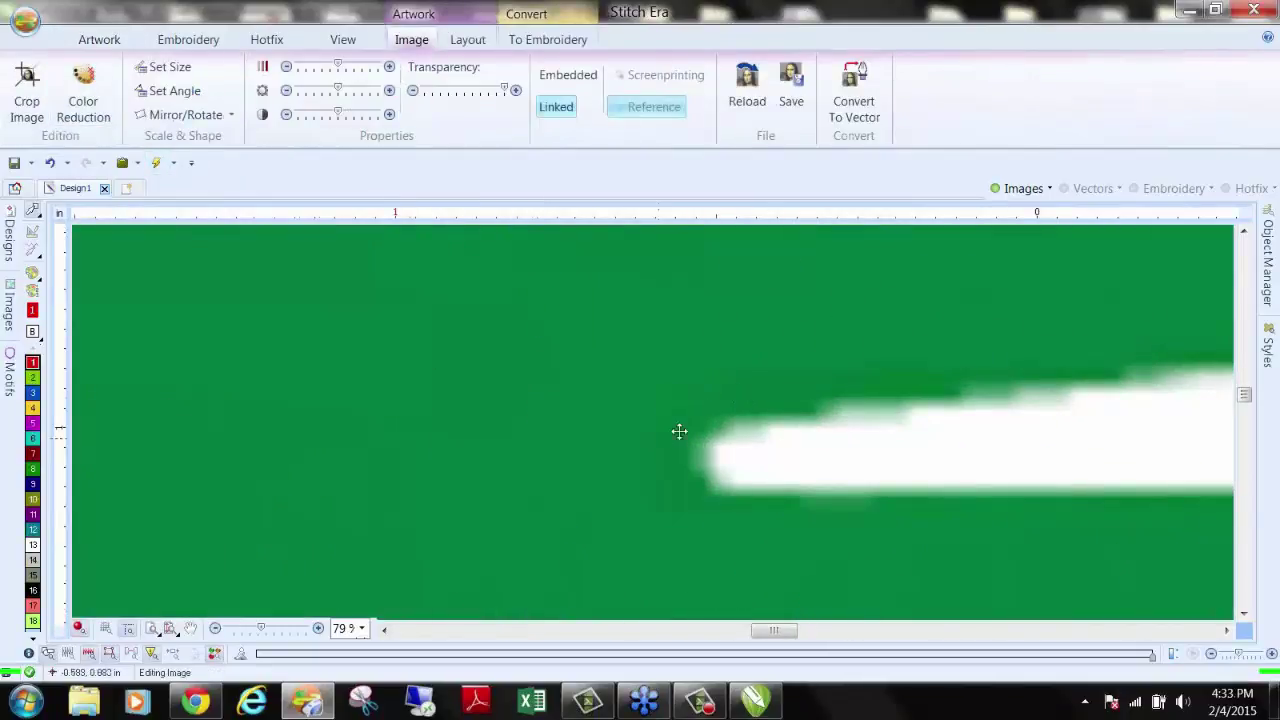
pyautogui.scroll(-5, 697, 426)
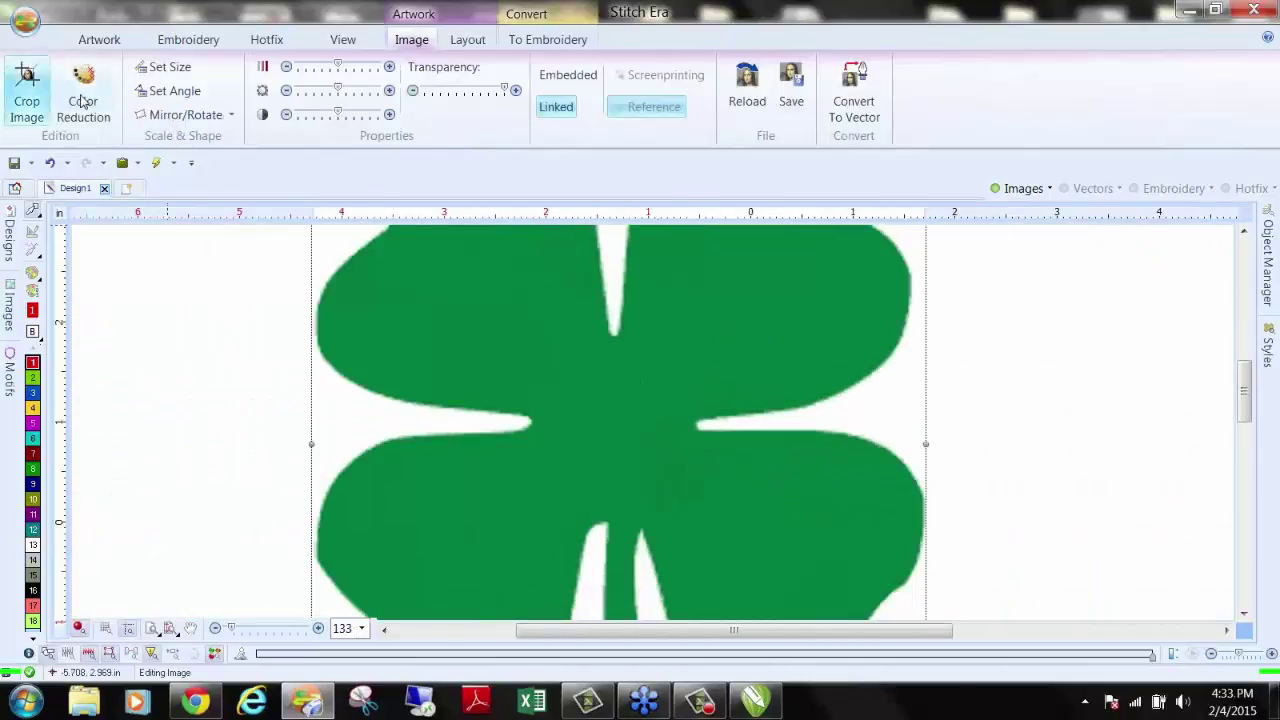
pyautogui.click(83, 103)
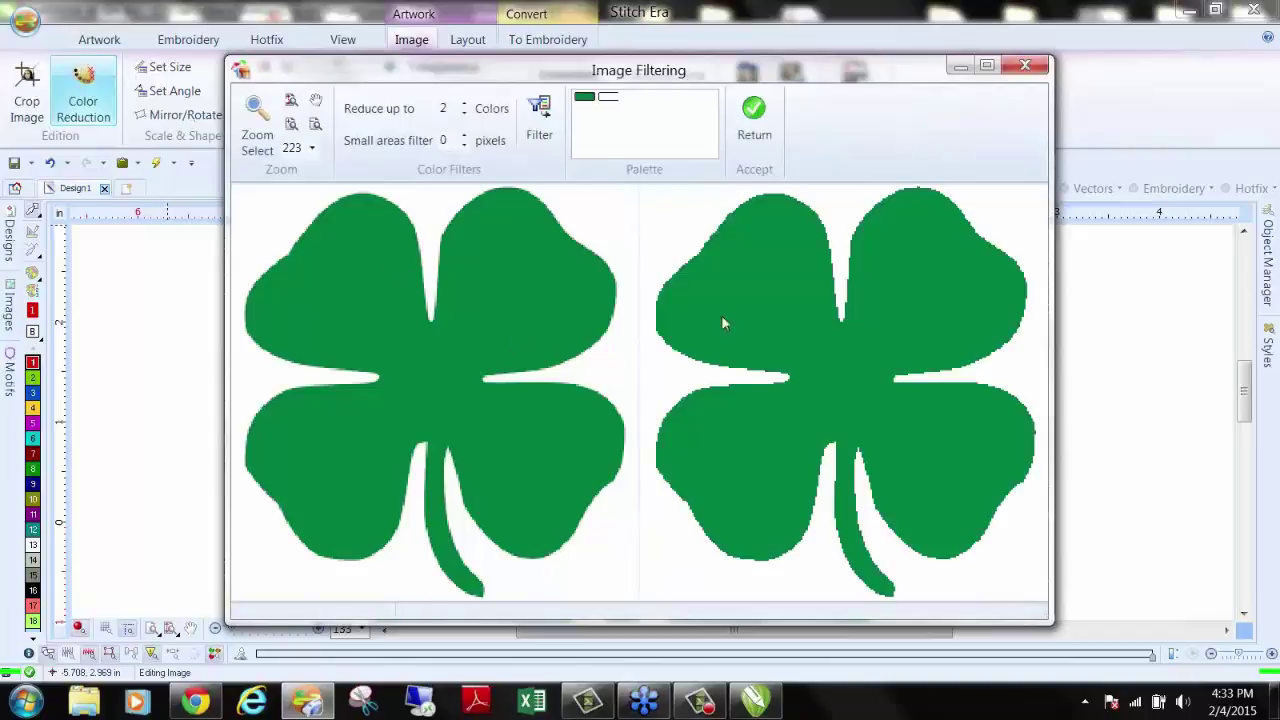
pyautogui.click(754, 112)
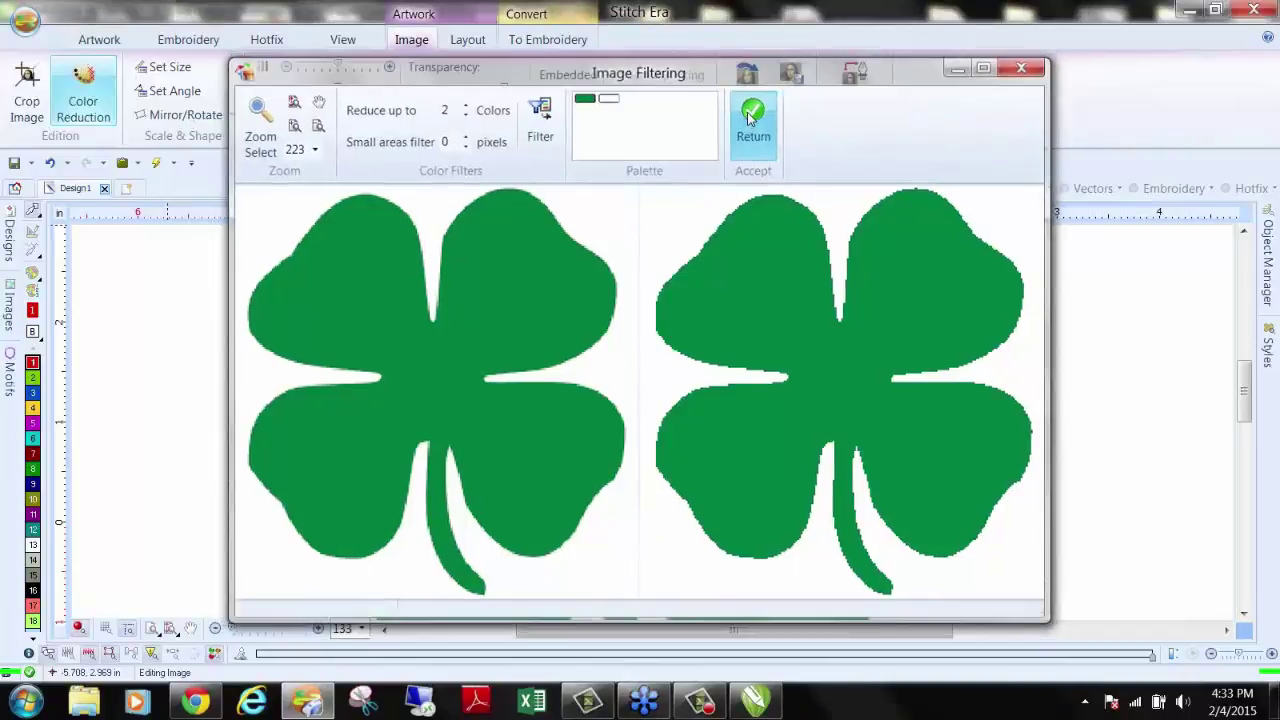
# Step: Start converting the clover image to vectors and filter its colors with Reduction set to 256 and Holes at 1
pyautogui.click(855, 85)
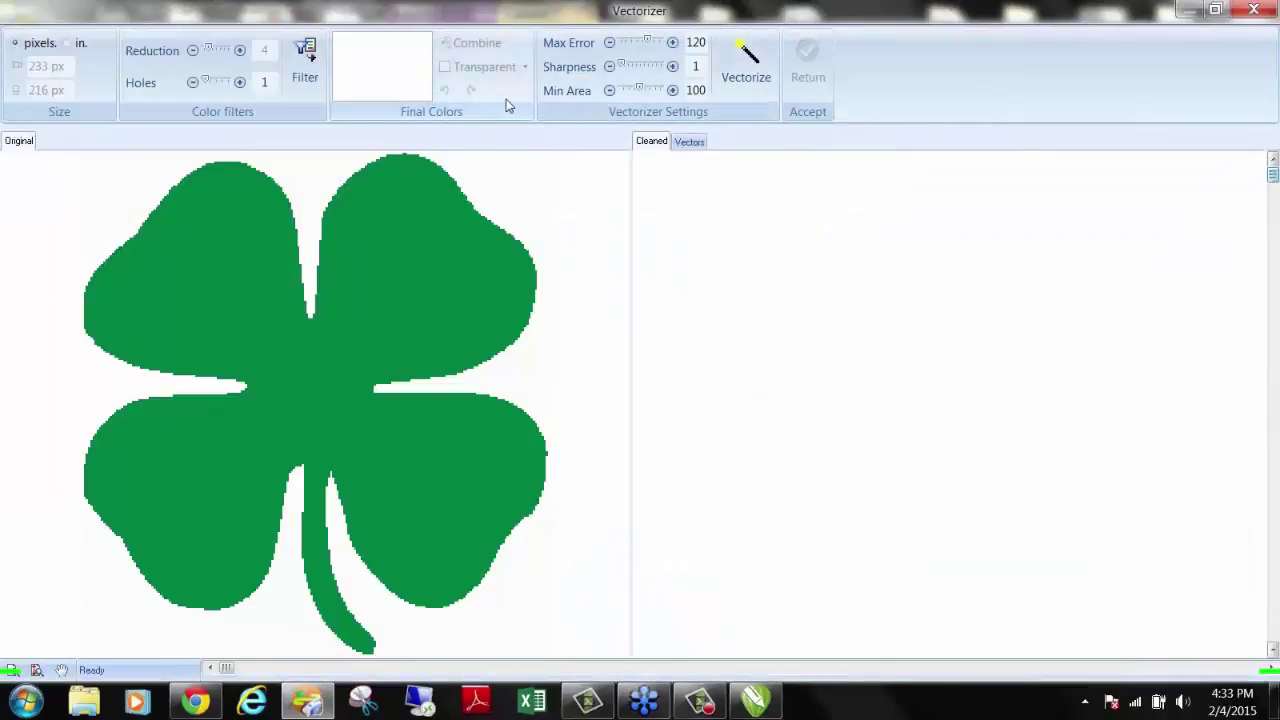
pyautogui.click(239, 50)
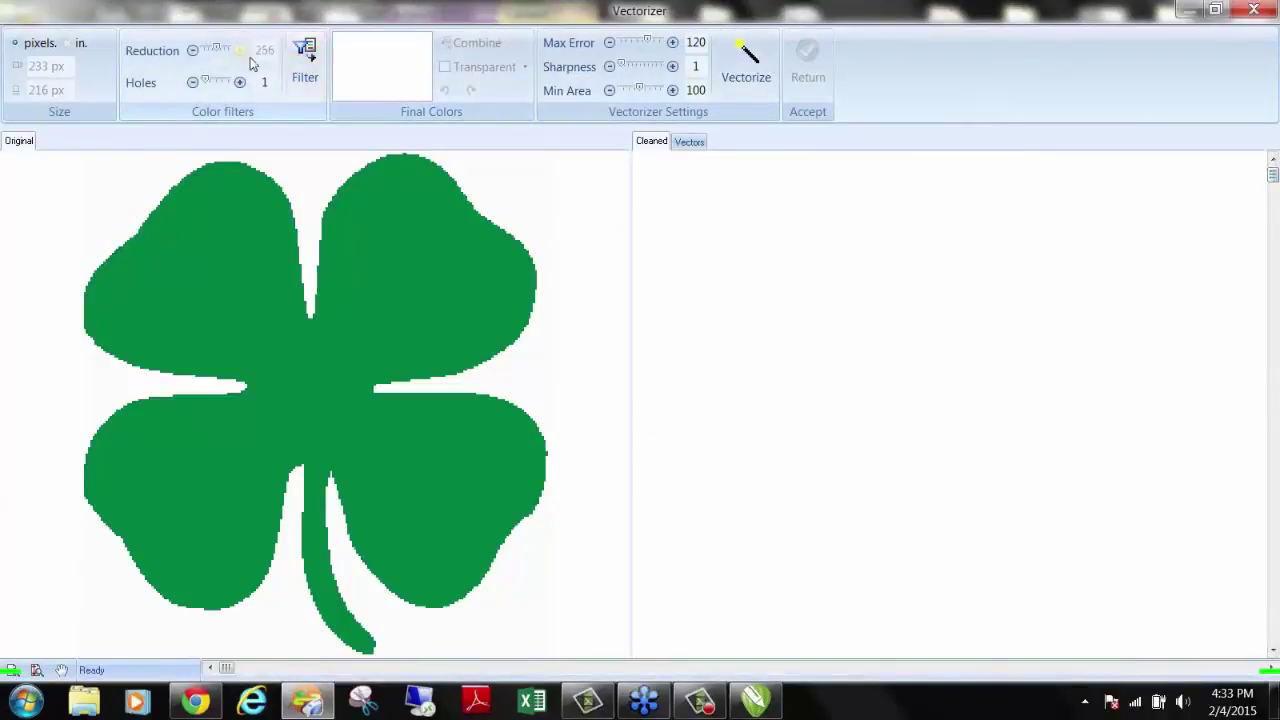
pyautogui.click(305, 60)
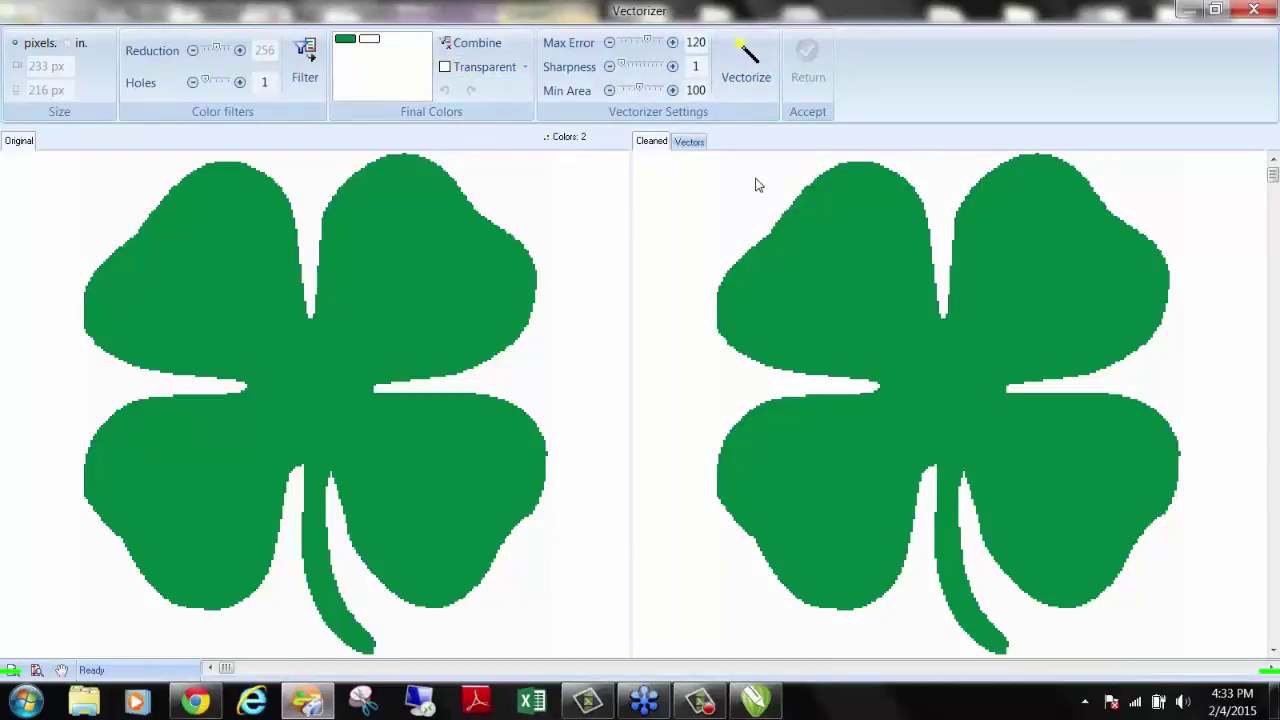
# Step: Try vectorizing the clover with green as the transparent color
pyautogui.click(476, 68)
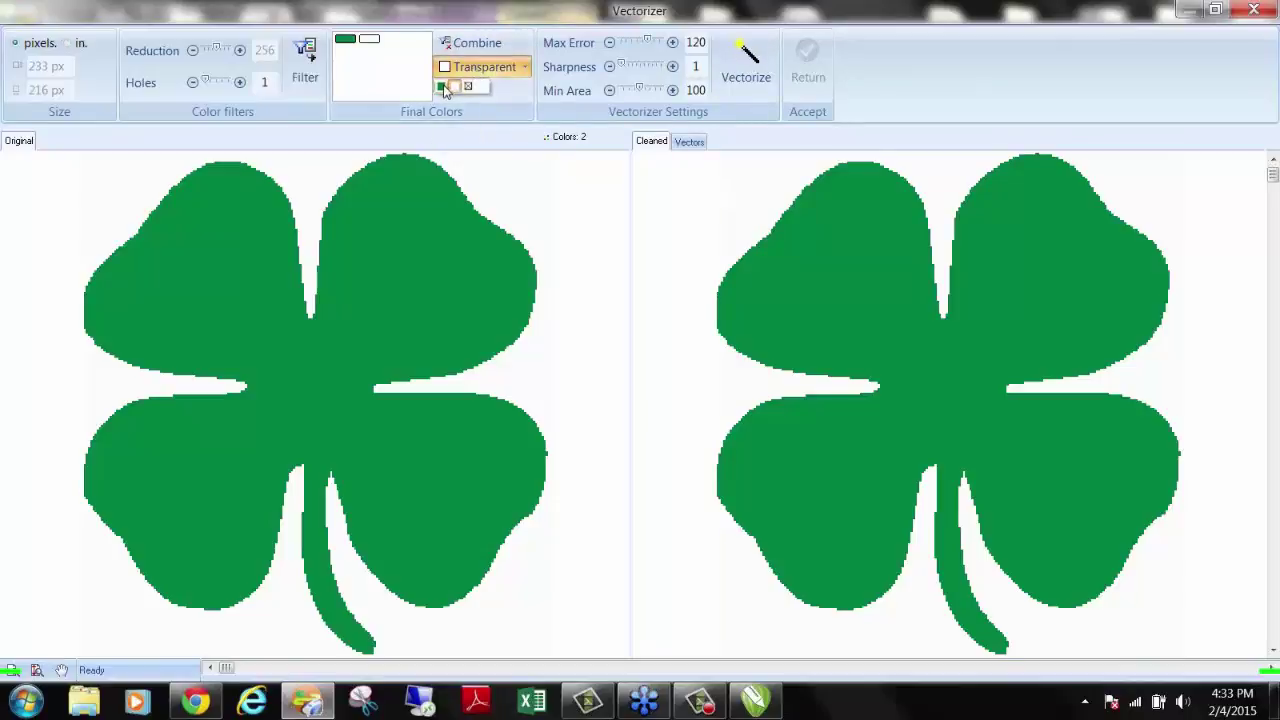
pyautogui.click(442, 88)
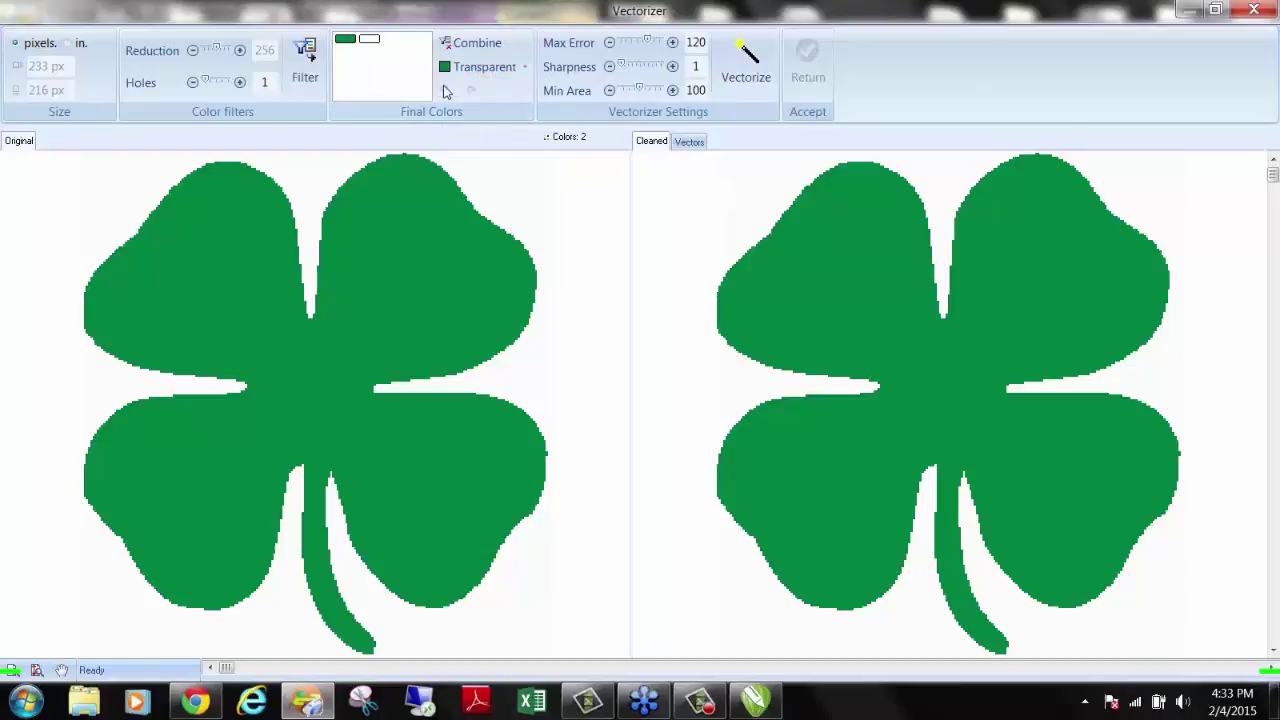
pyautogui.click(760, 72)
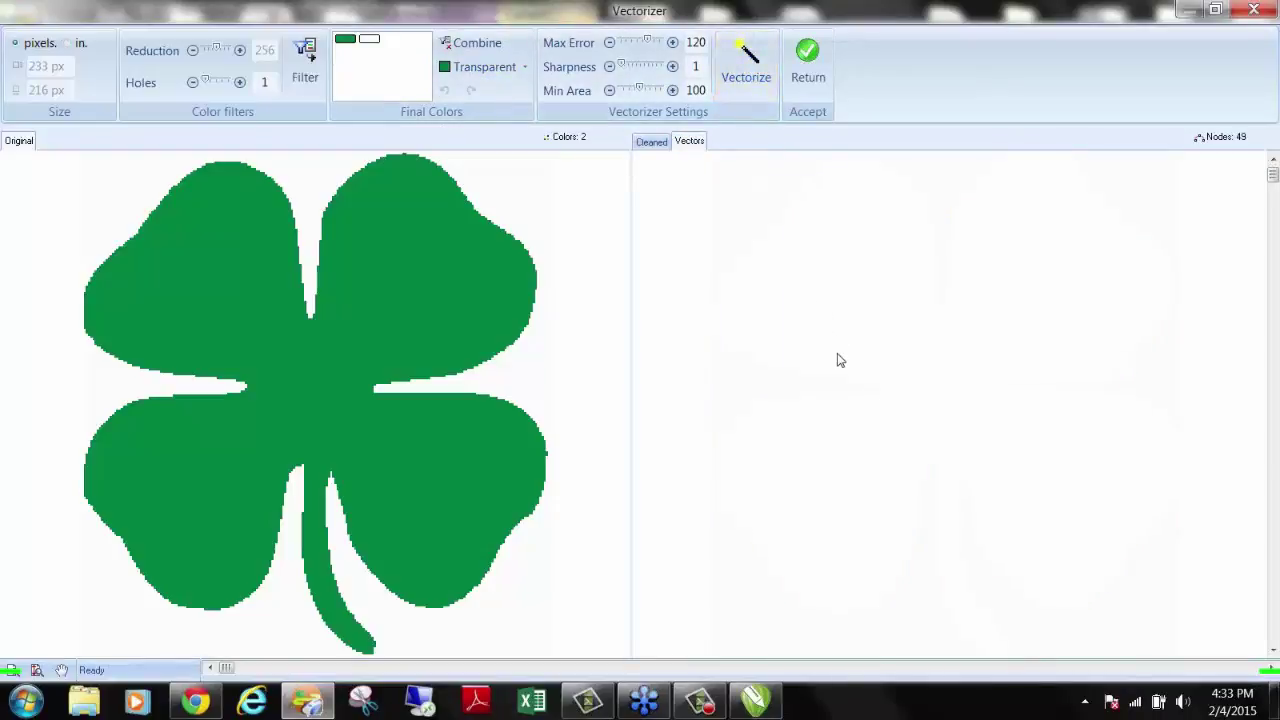
# Step: Vectorize the clover with white as the transparent color and bring the vector into the design
pyautogui.click(484, 68)
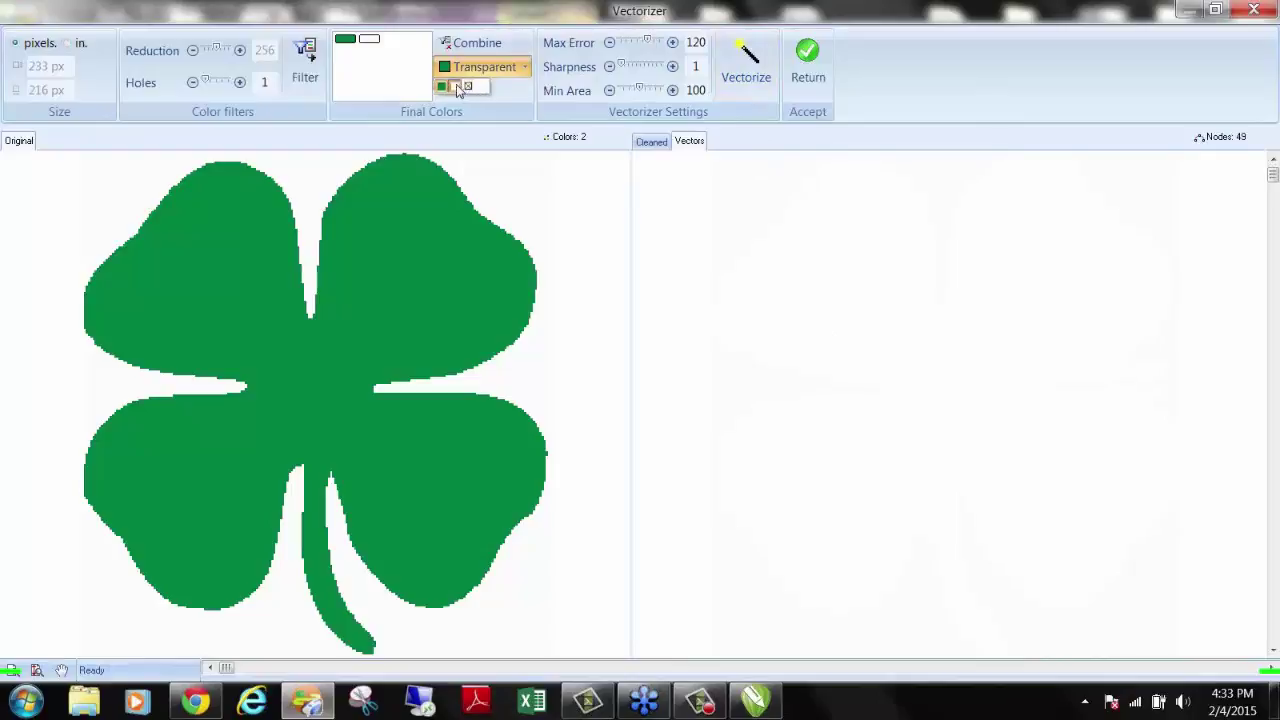
pyautogui.click(461, 89)
pyautogui.click(745, 65)
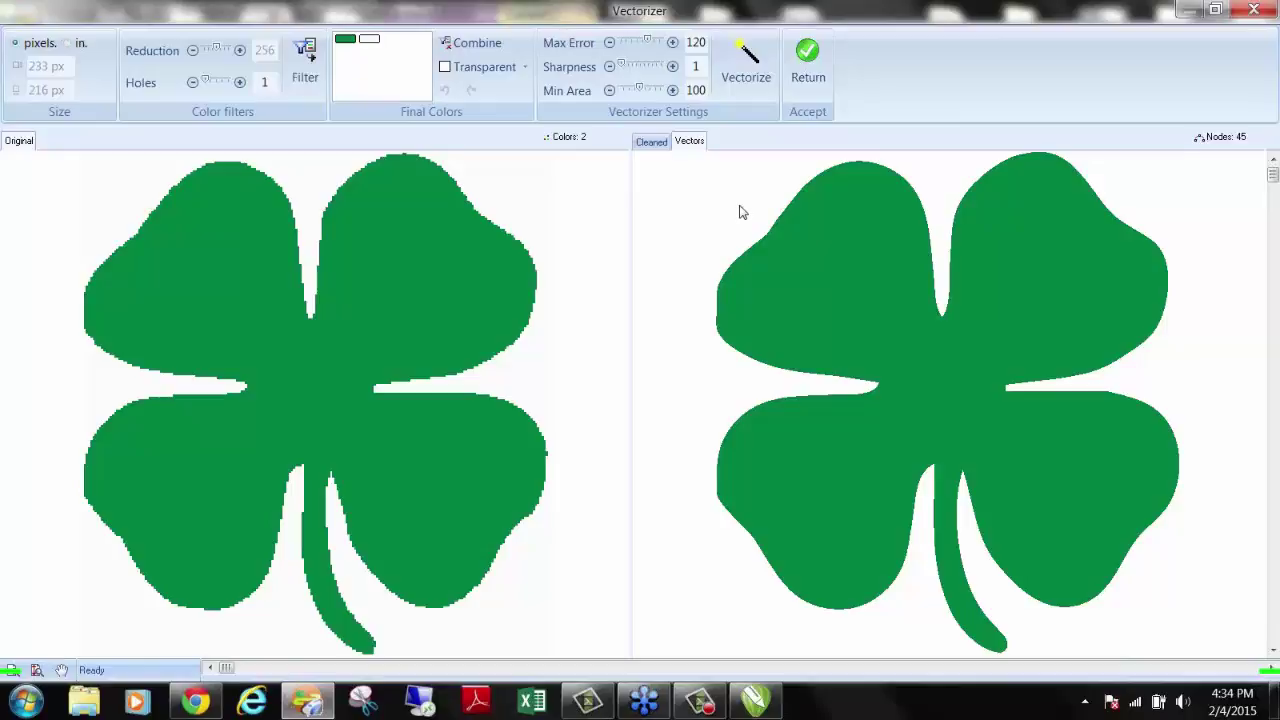
pyautogui.click(815, 73)
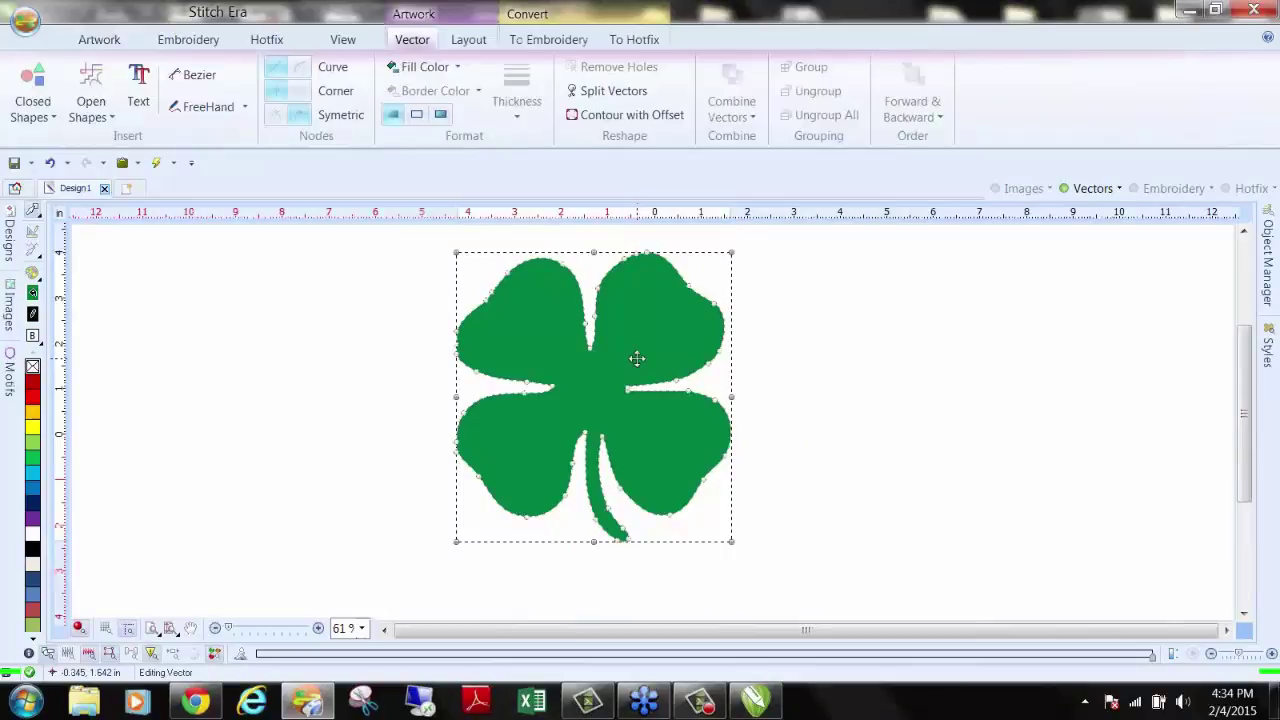
# Step: Duplicate the clover vector slightly offset down and to the right, and fill the original behind it with dark slate blue
pyautogui.hotkey('ctrl', 'v')
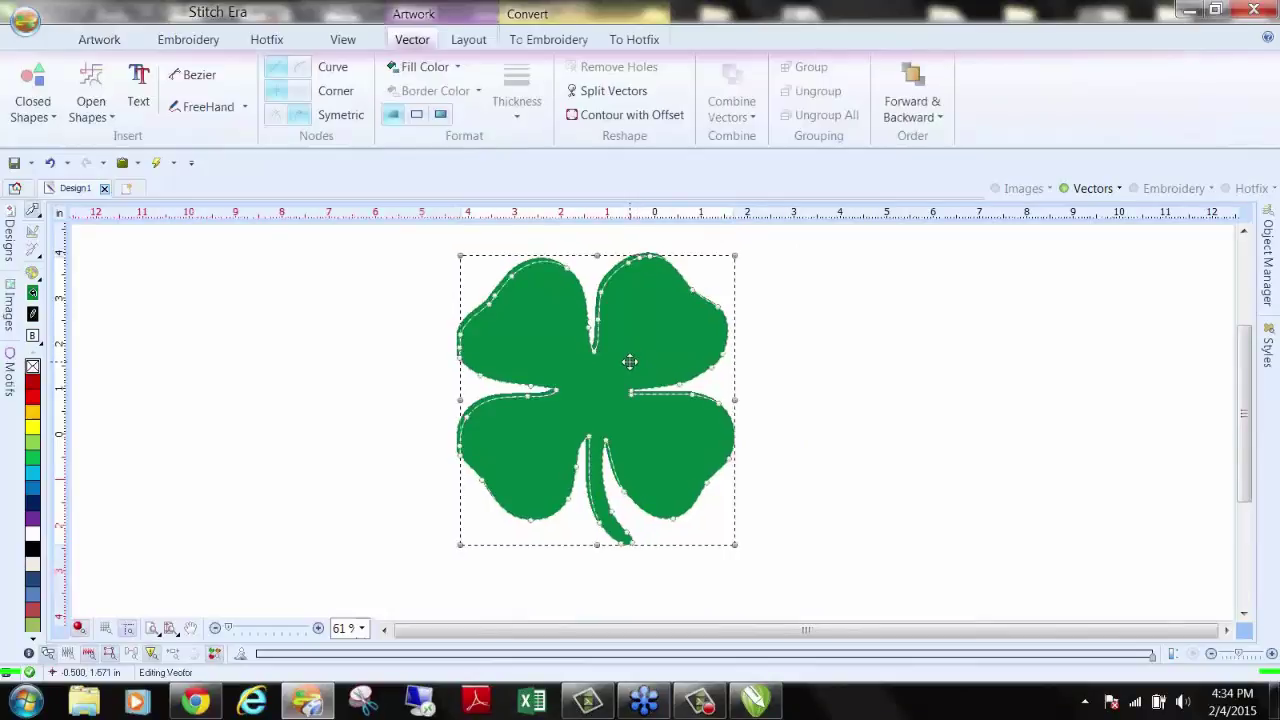
pyautogui.hotkey('ctrl', 'v')
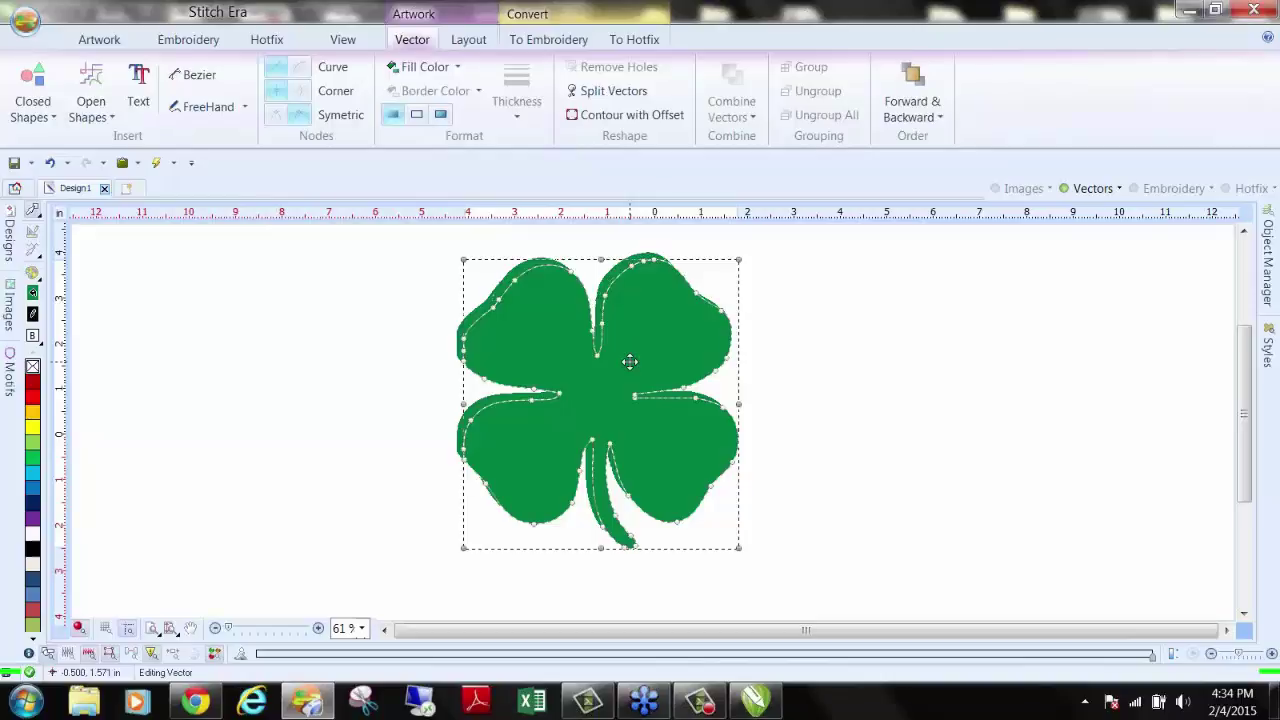
pyautogui.click(434, 334)
pyautogui.click(471, 311)
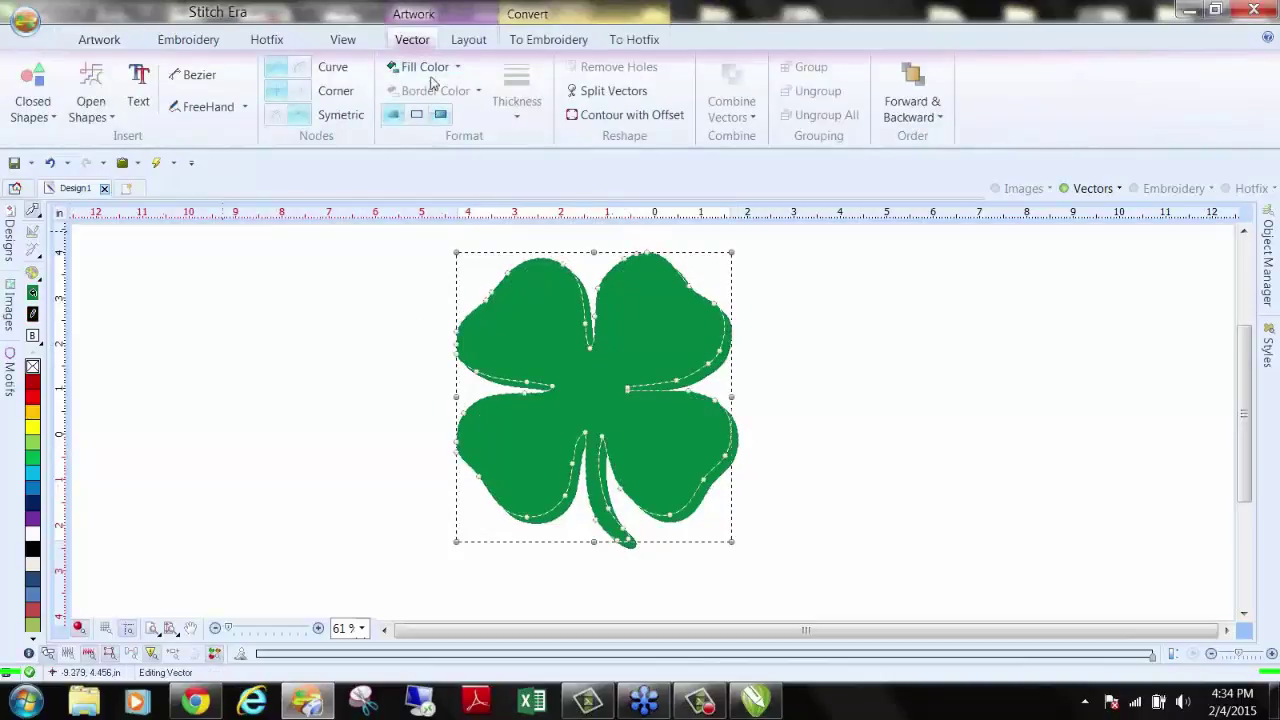
pyautogui.click(428, 70)
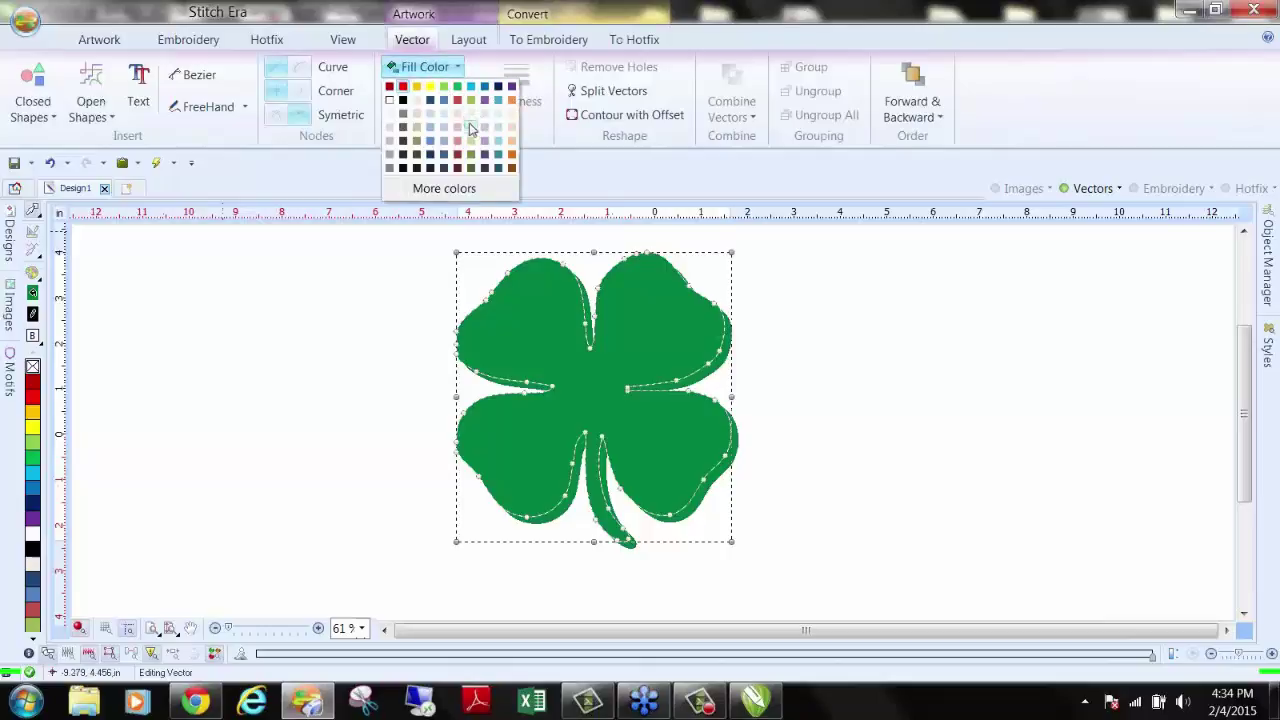
pyautogui.click(488, 166)
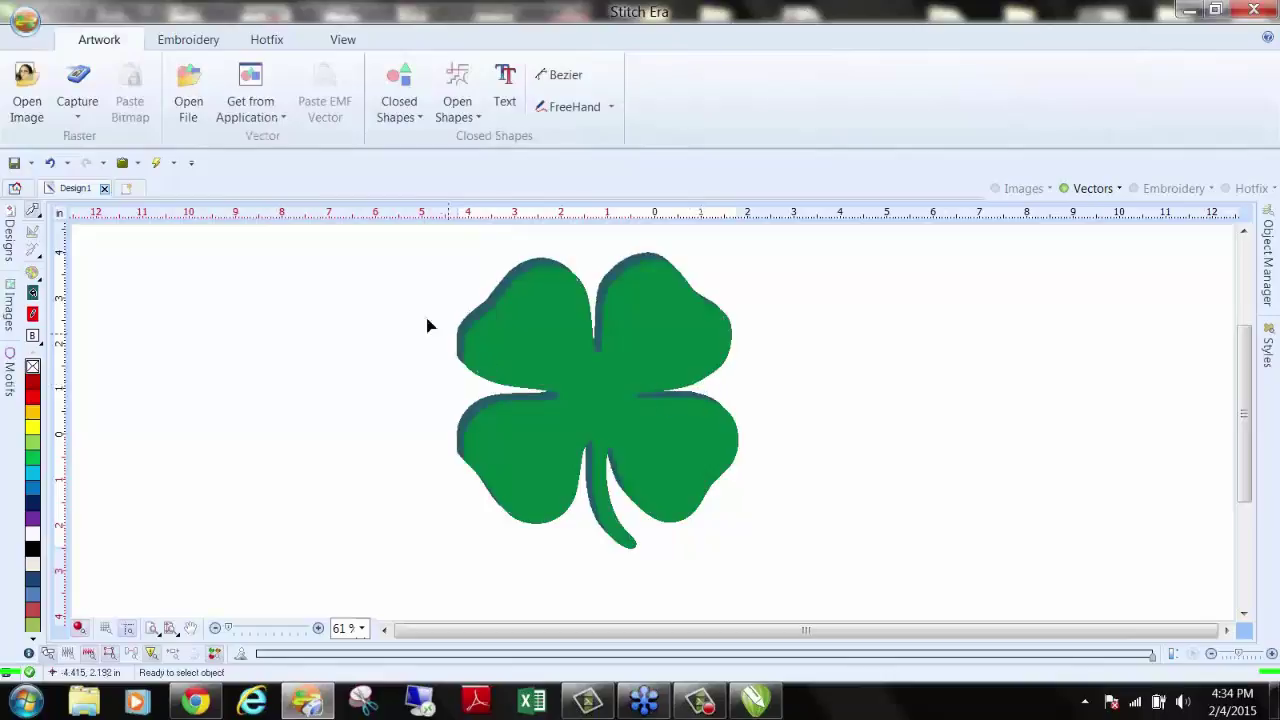
# Step: Simplify the two overlapping clover vectors and delete the front green clover, keeping only the dark shadow slivers
pyautogui.moveTo(386, 240); pyautogui.dragTo(871, 617)
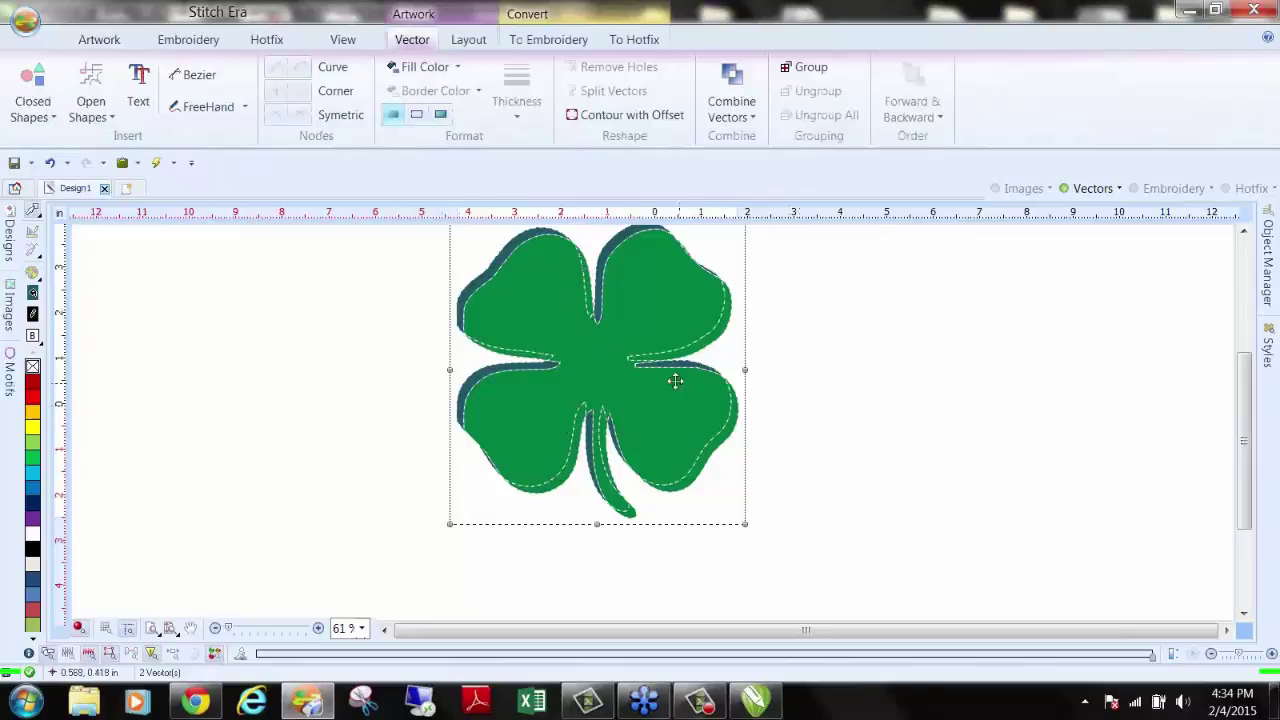
pyautogui.click(731, 108)
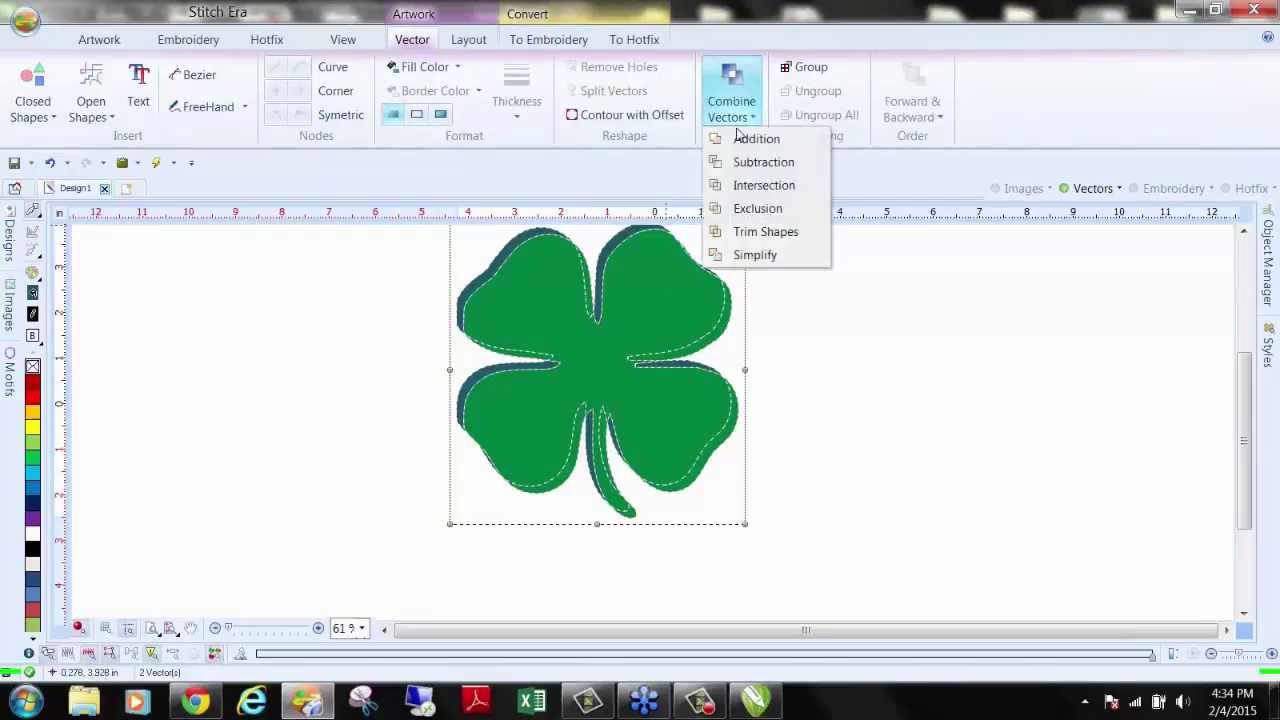
pyautogui.click(752, 256)
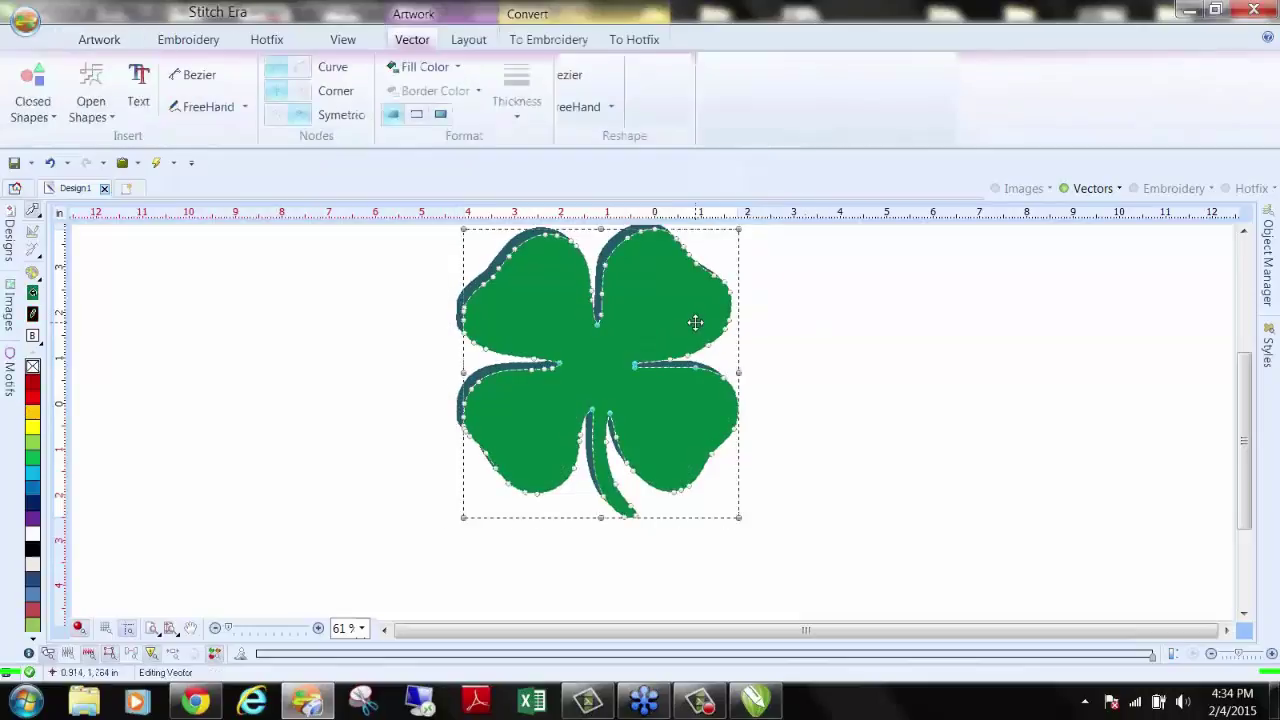
pyautogui.press('Delete')
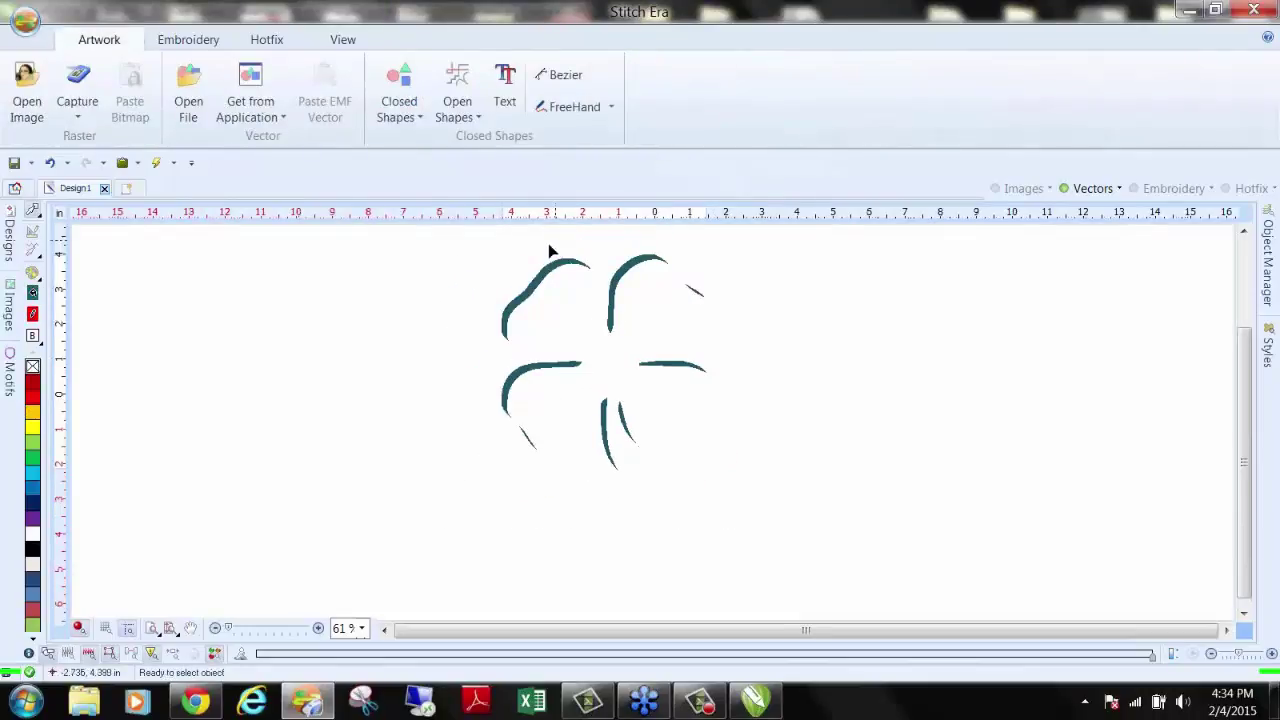
# Step: Convert all the shadow sliver vectors to Single Hotfix Fill areas with Uniform Fill
pyautogui.moveTo(448, 237); pyautogui.dragTo(862, 562)
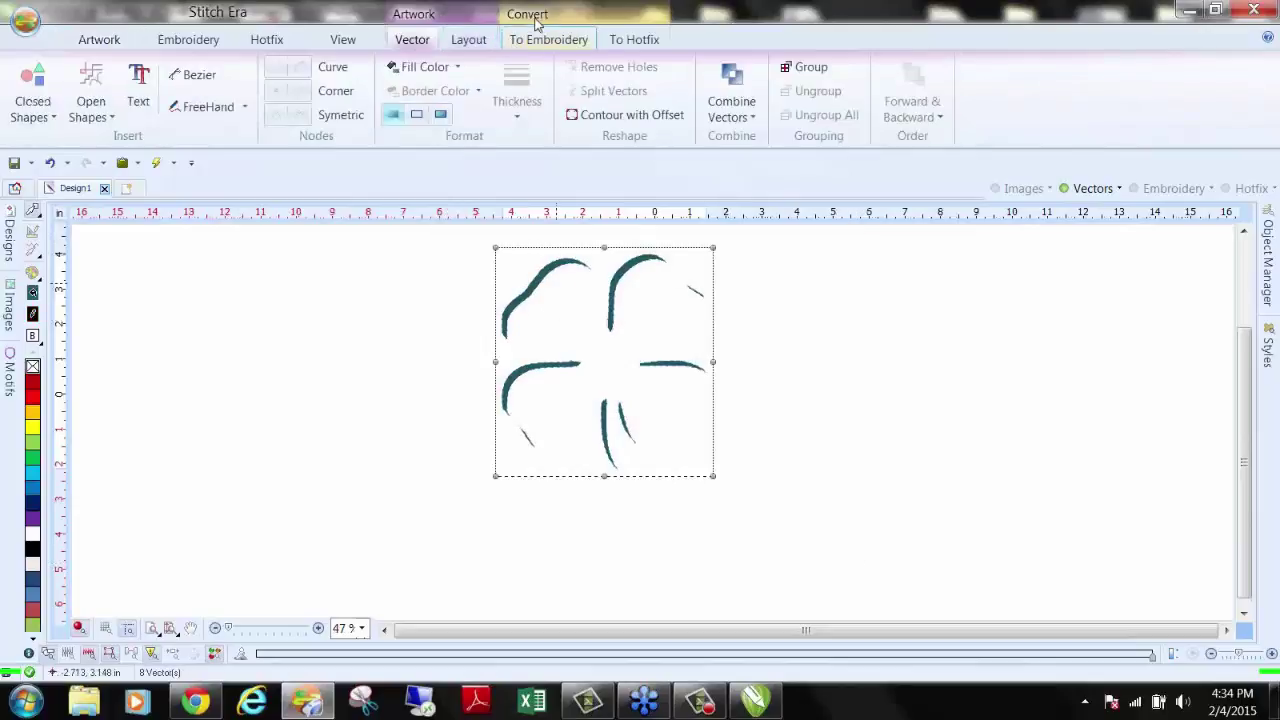
pyautogui.click(620, 42)
pyautogui.click(40, 100)
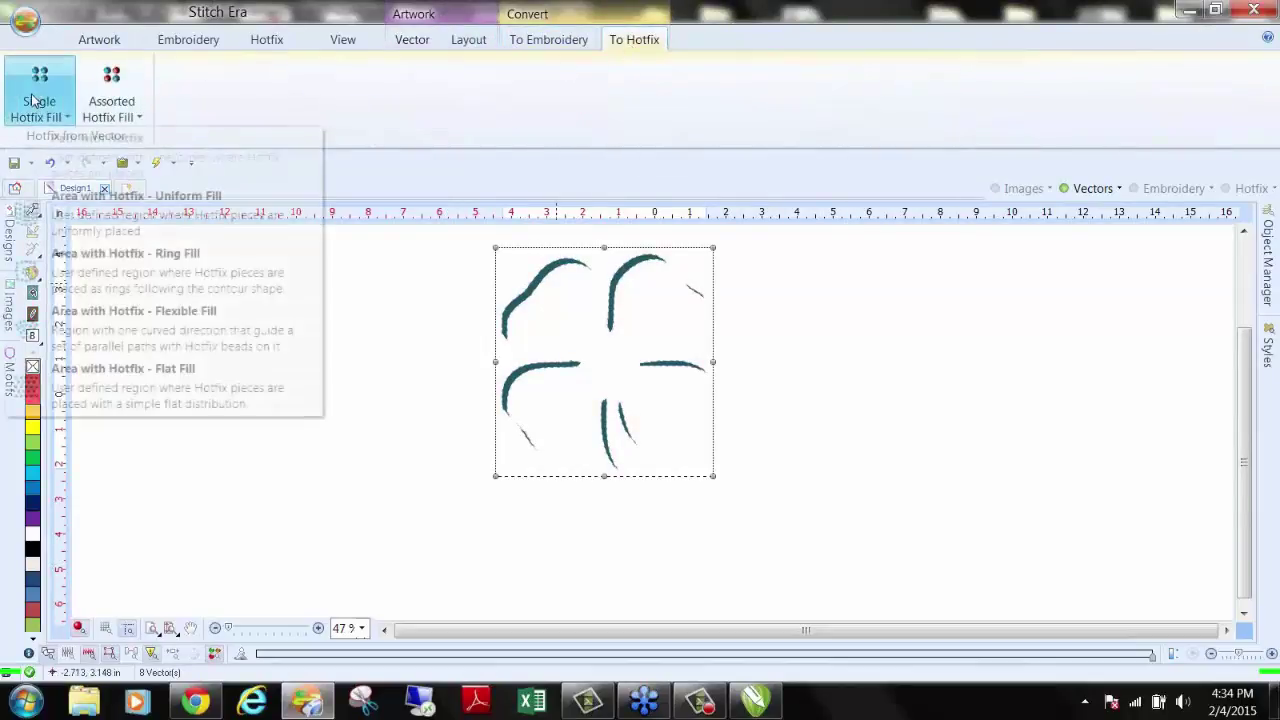
pyautogui.click(67, 205)
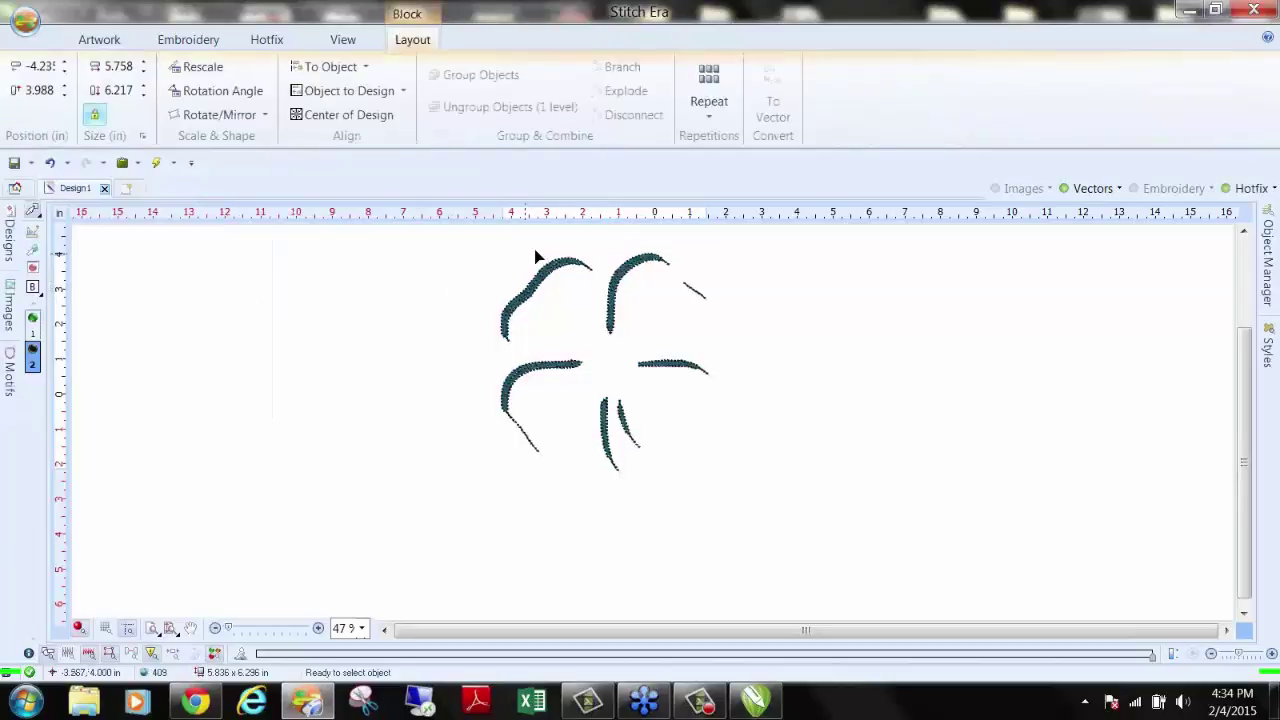
pyautogui.scroll(3, 549, 256)
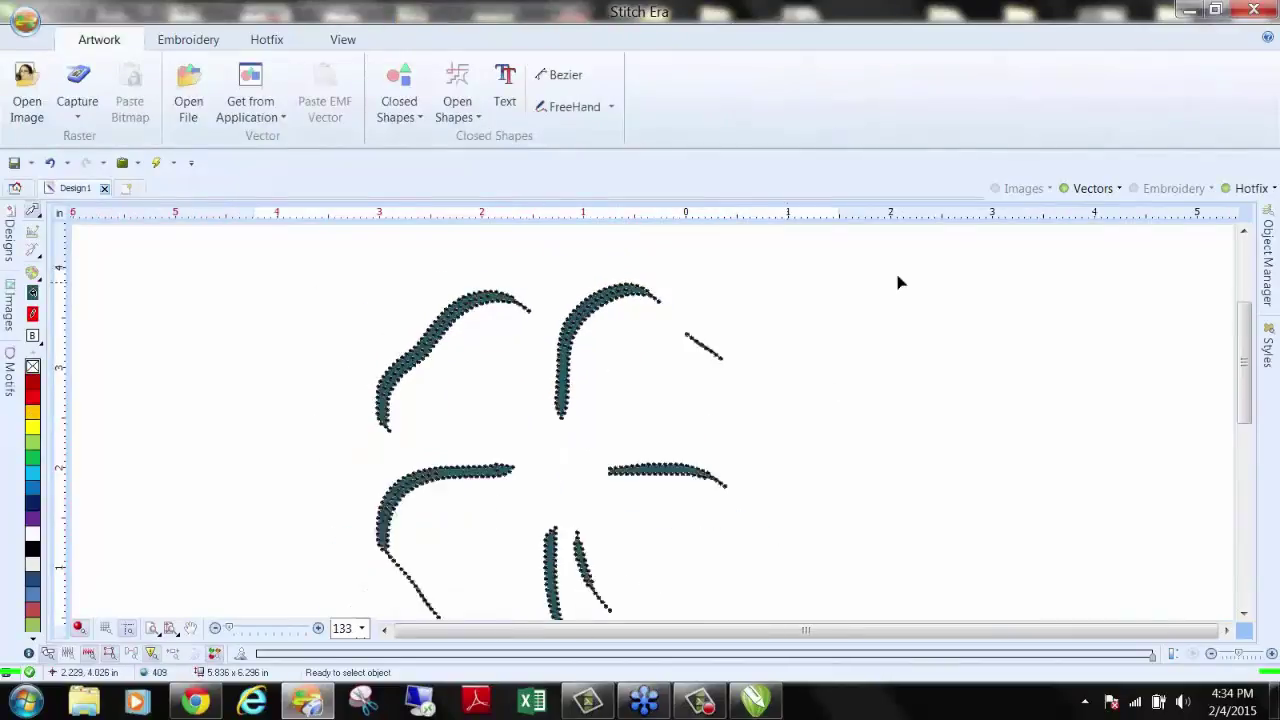
# Step: Hide the vectors and set the initial layout of all eight sliver hotfix areas to Hexagon
pyautogui.click(451, 343)
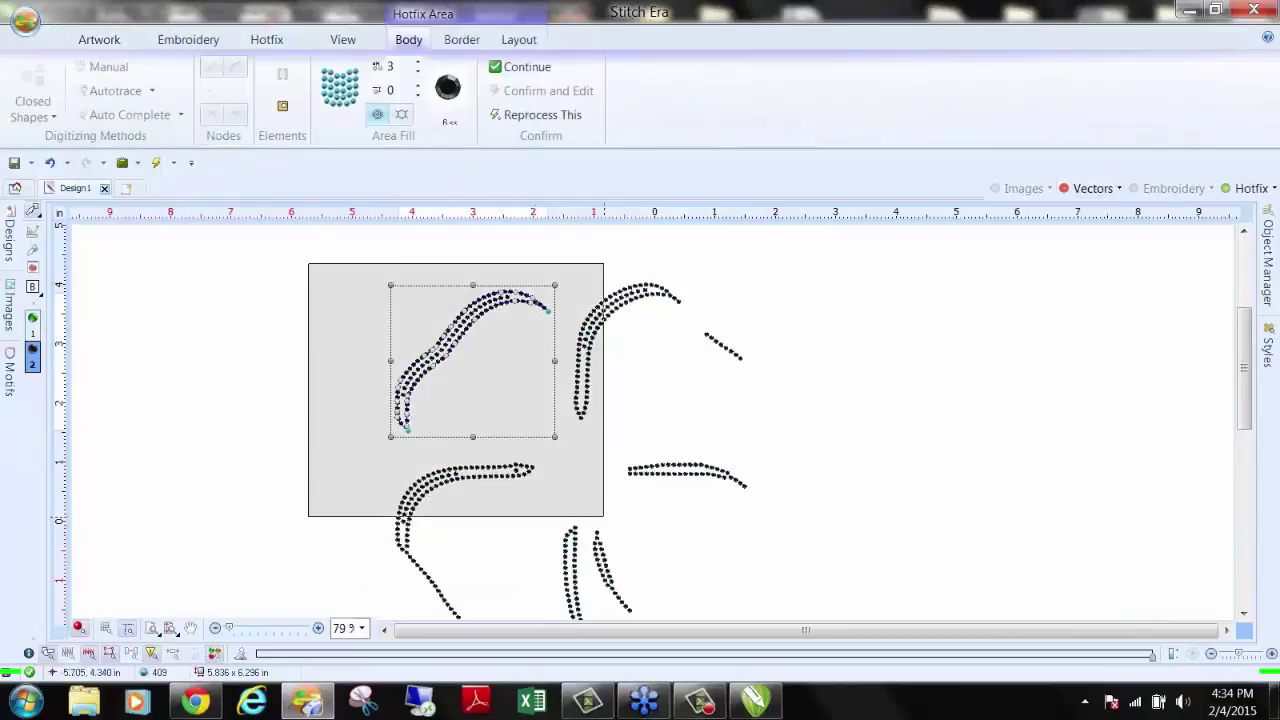
pyautogui.scroll(-1, 414, 329)
pyautogui.click(1208, 266)
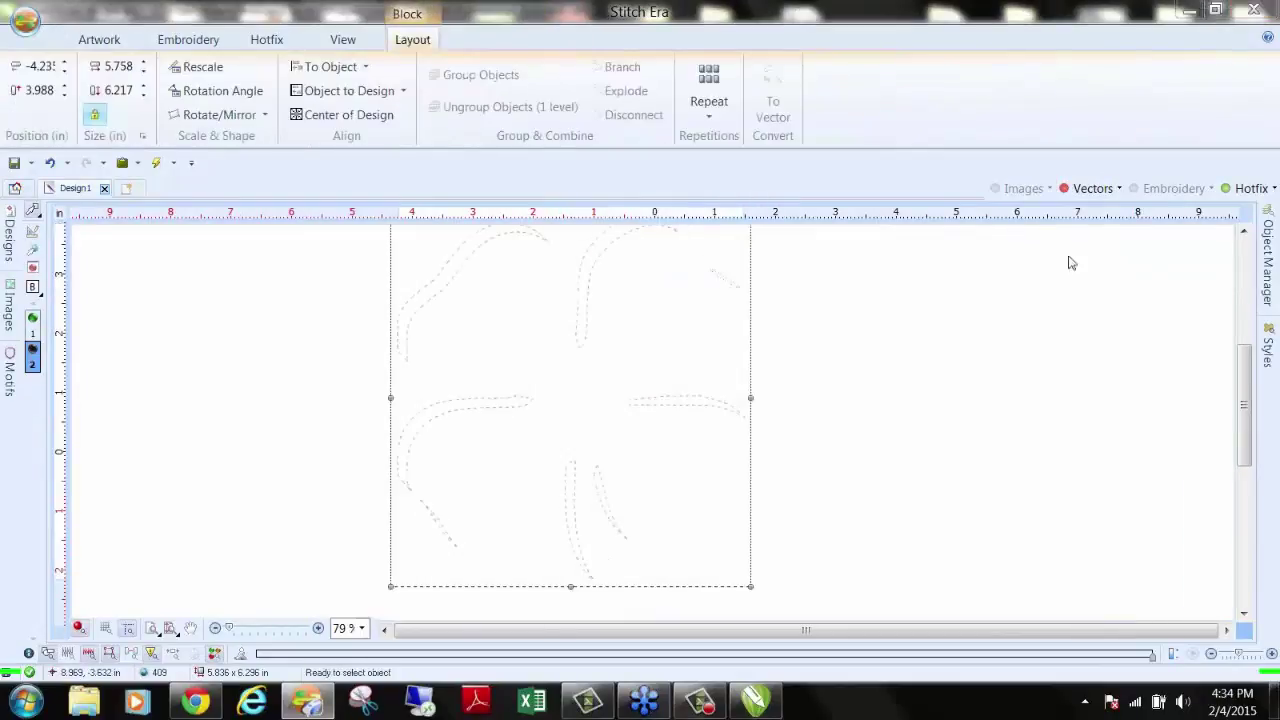
pyautogui.click(1267, 262)
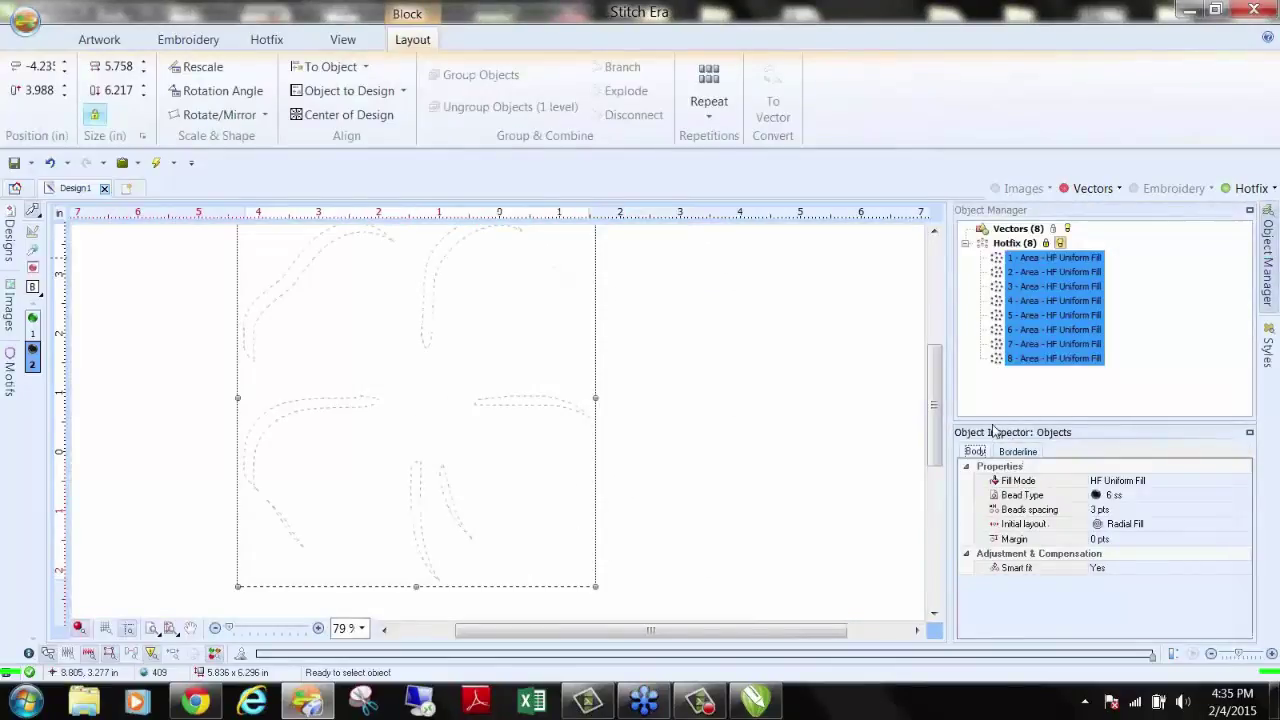
pyautogui.doubleClick(1044, 18)
pyautogui.moveTo(1044, 18); pyautogui.dragTo(417, 46)
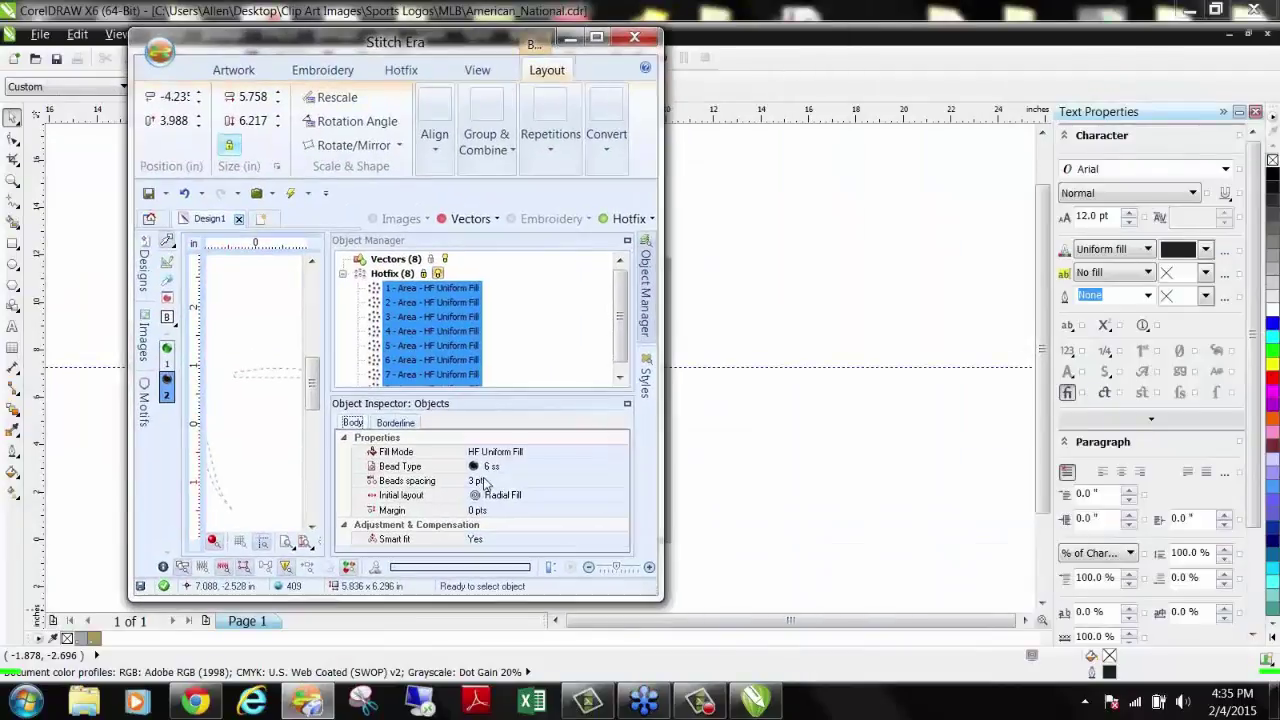
pyautogui.click(481, 502)
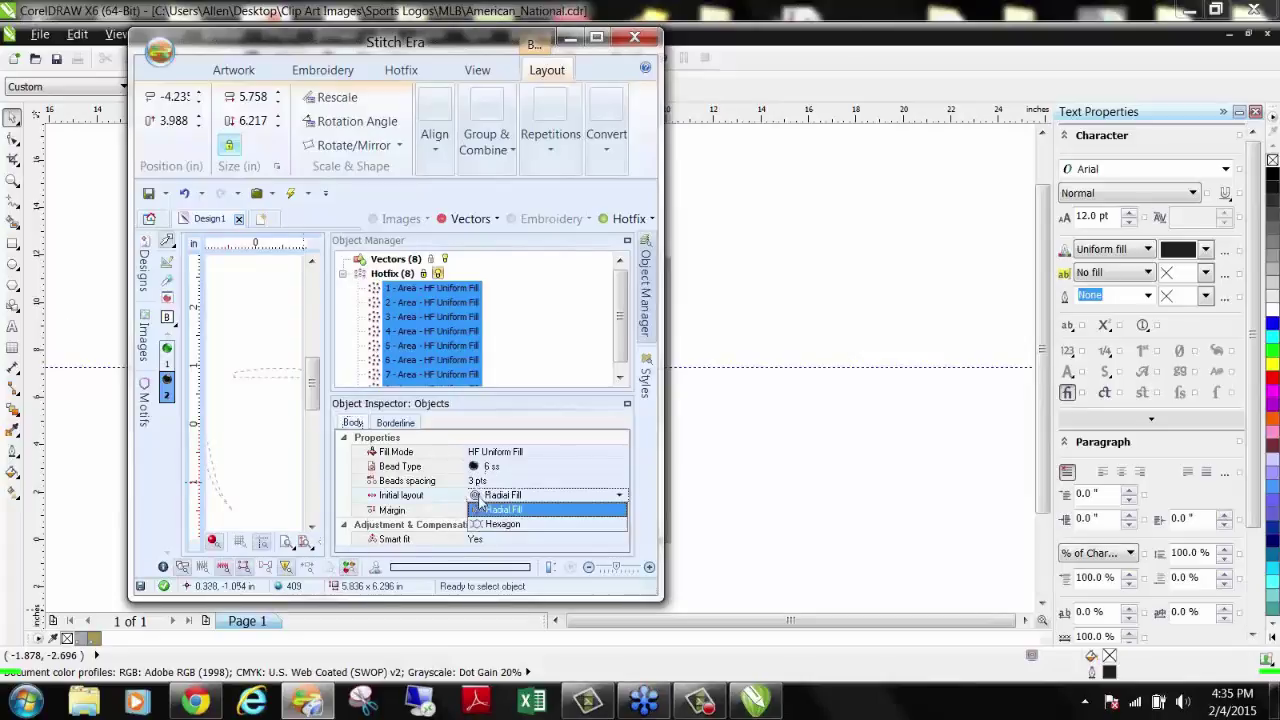
pyautogui.click(500, 521)
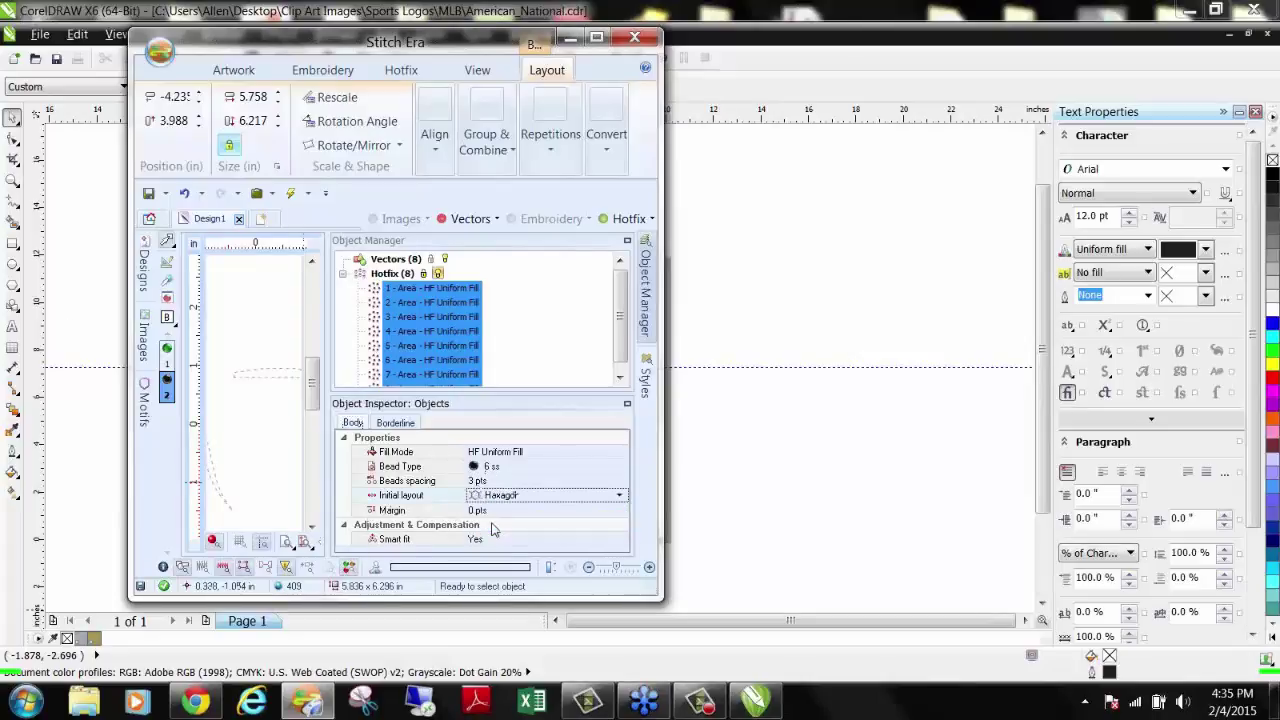
pyautogui.click(598, 38)
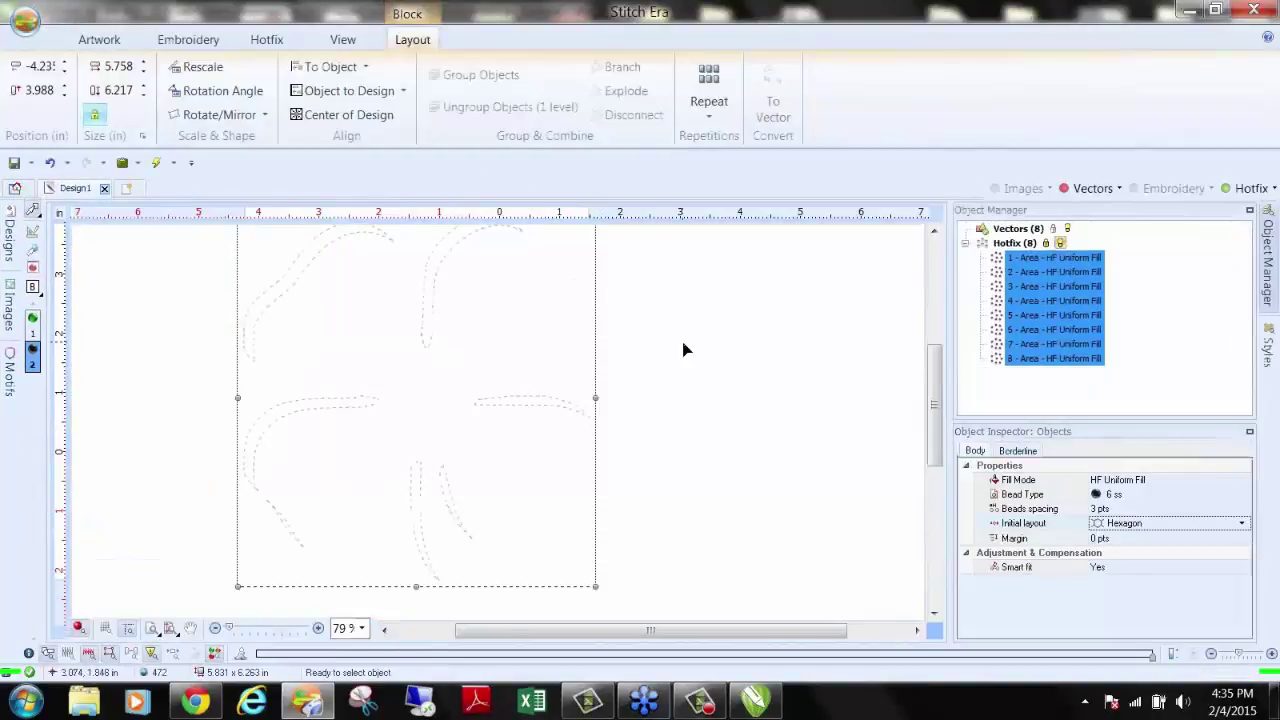
# Step: Scale all the sliver hotfix areas up together to about 7.8 x 8.2 in
pyautogui.click(455, 380)
pyautogui.scroll(-3, 386, 300)
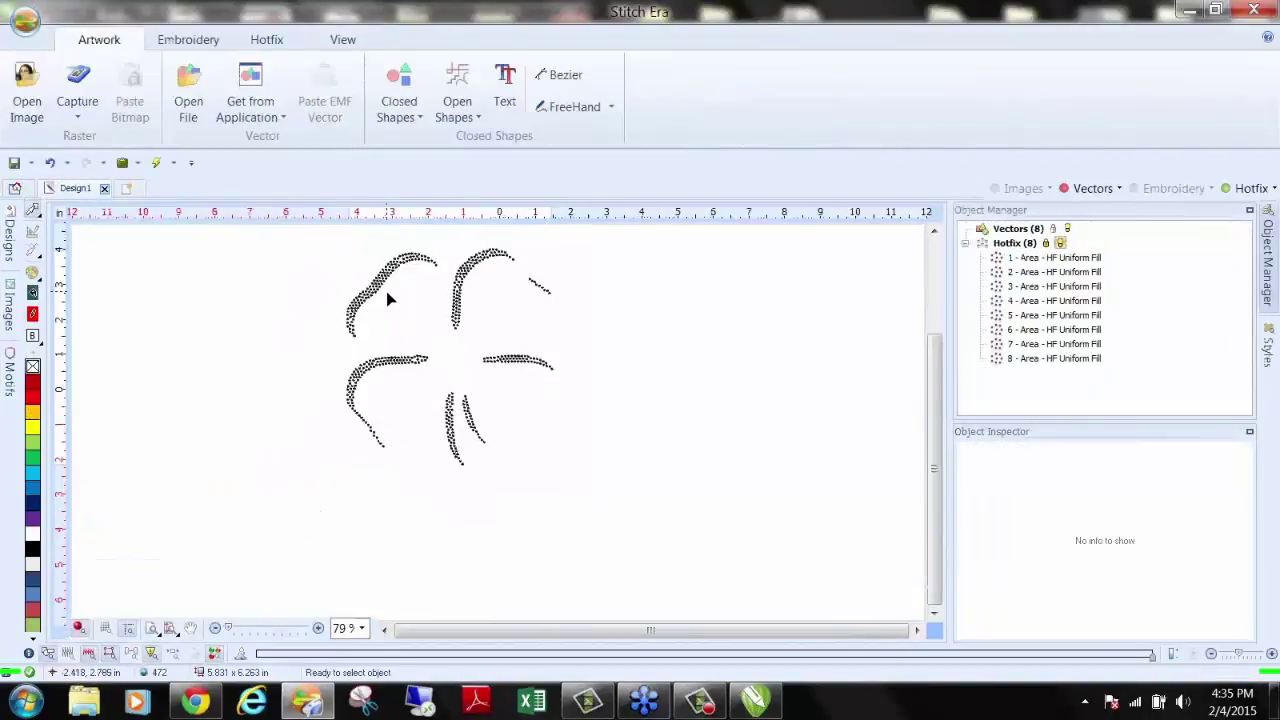
pyautogui.moveTo(325, 245); pyautogui.dragTo(680, 612)
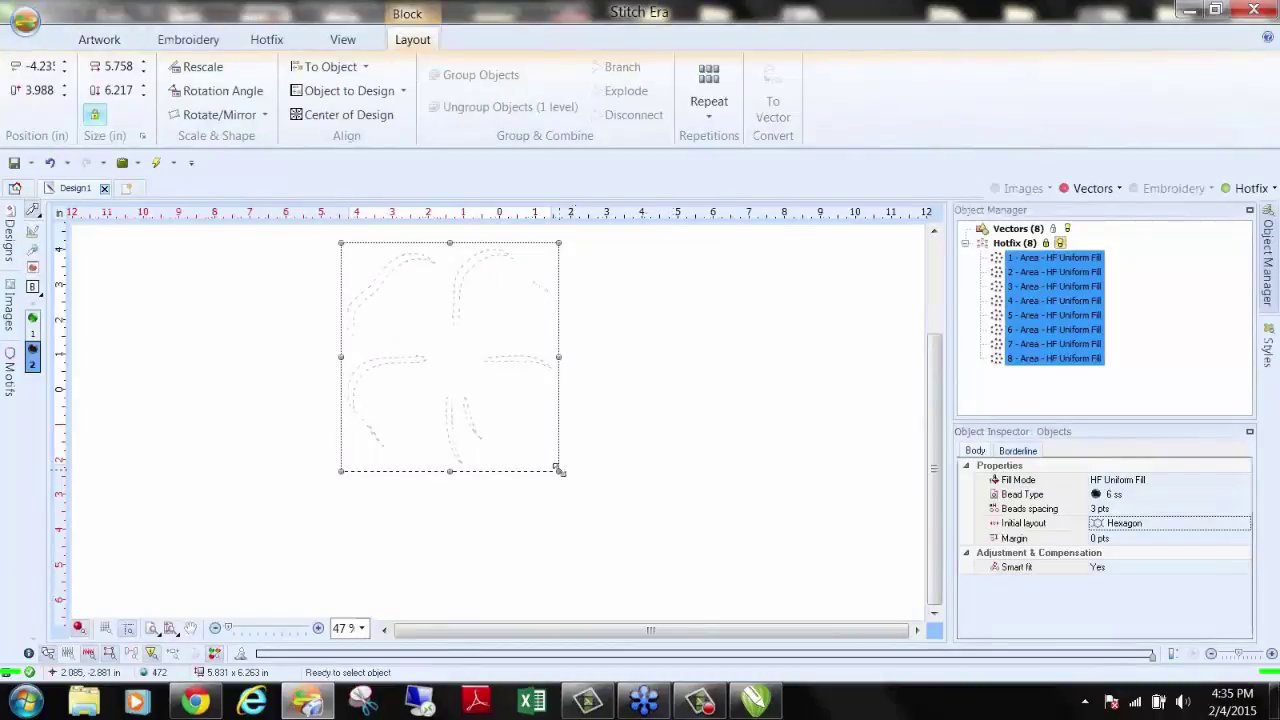
pyautogui.click(651, 414)
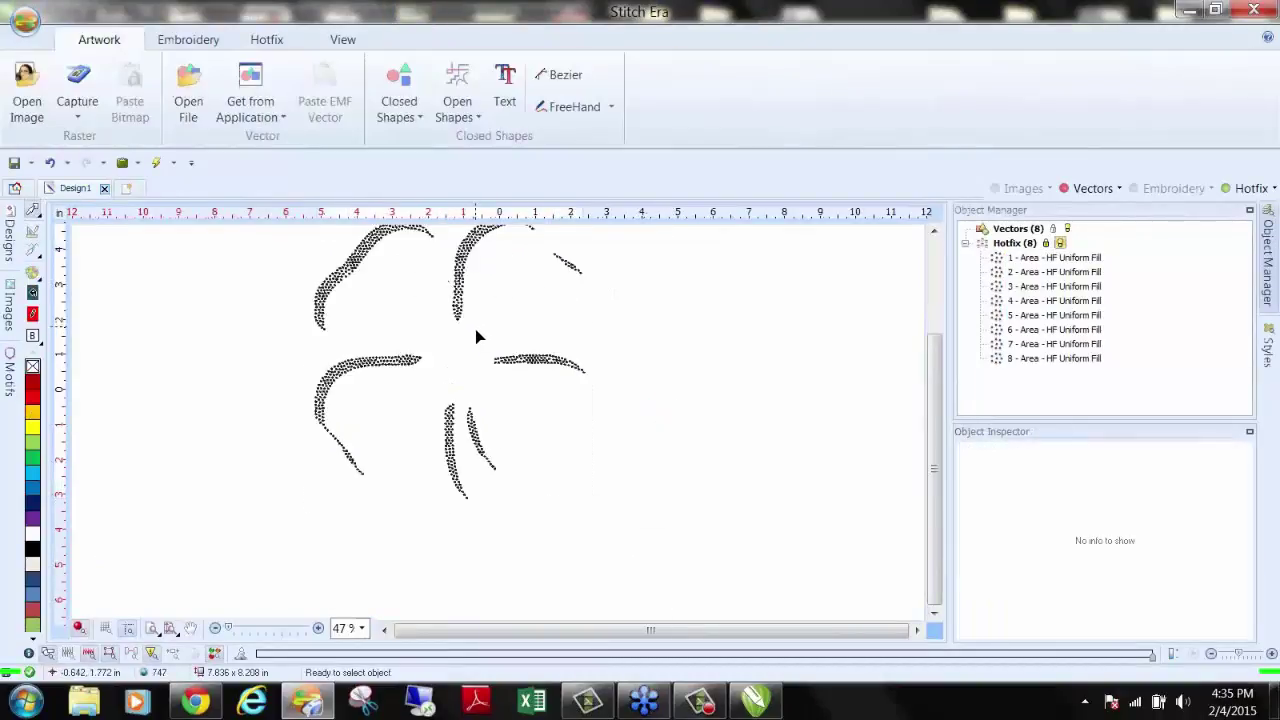
# Step: Undo back to the two overlapping green clover vectors and delete the offset duplicate
pyautogui.hotkey('ctrl', 'a')
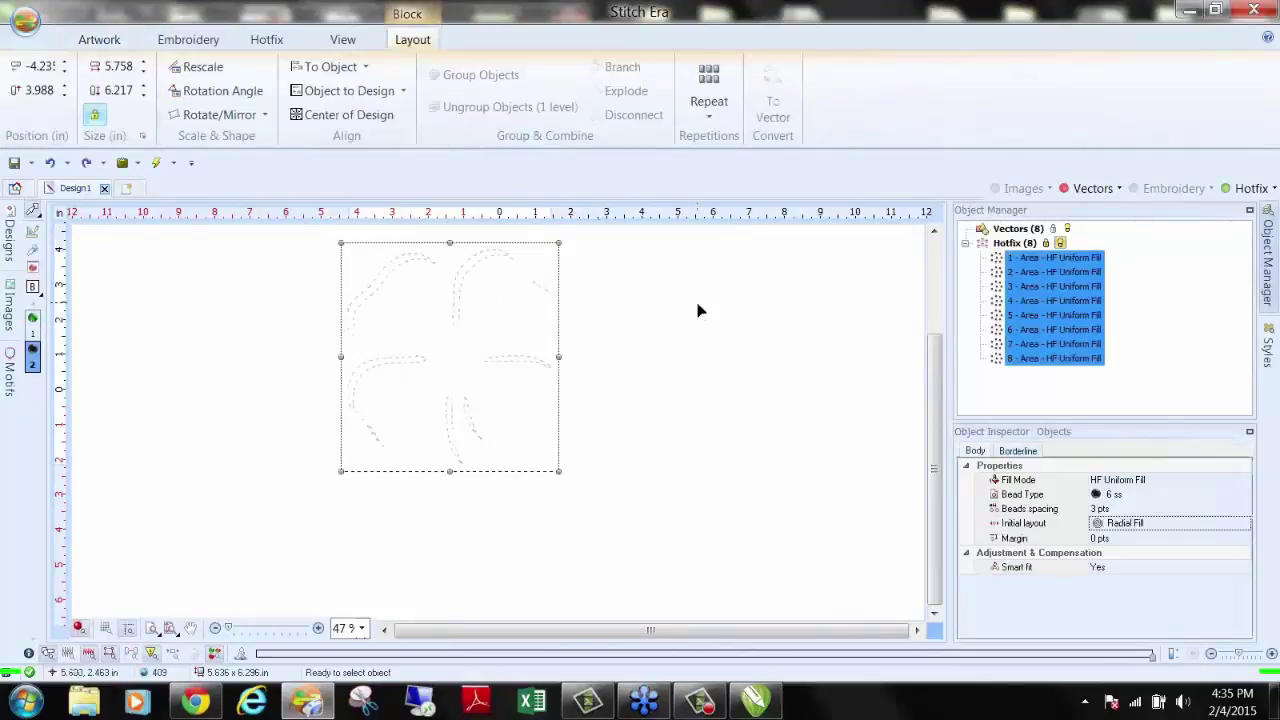
pyautogui.click(555, 341)
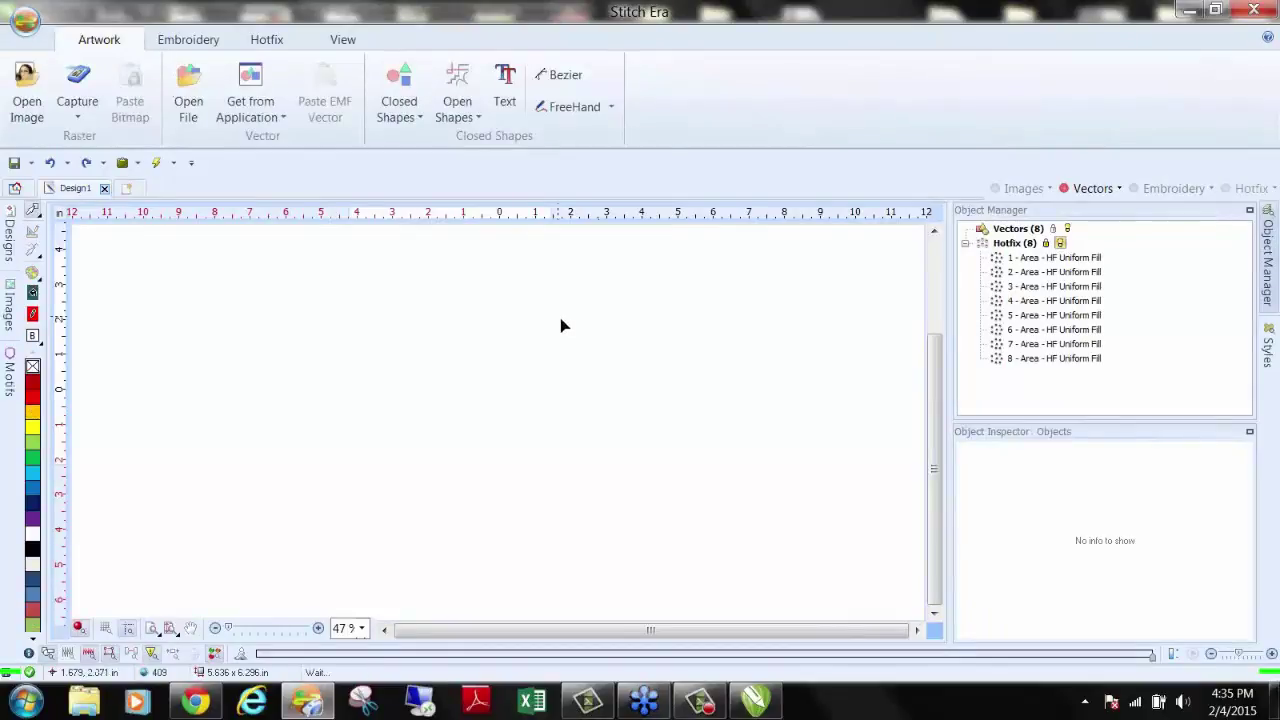
pyautogui.click(463, 335)
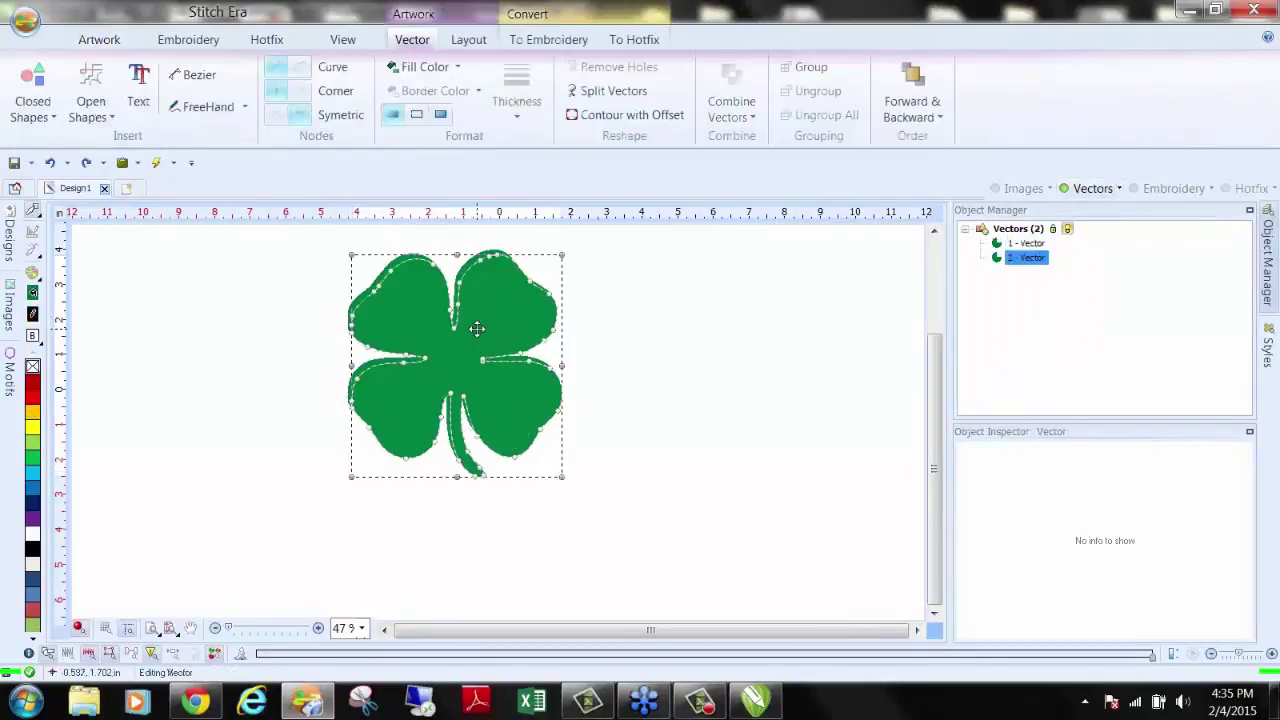
pyautogui.press('Delete')
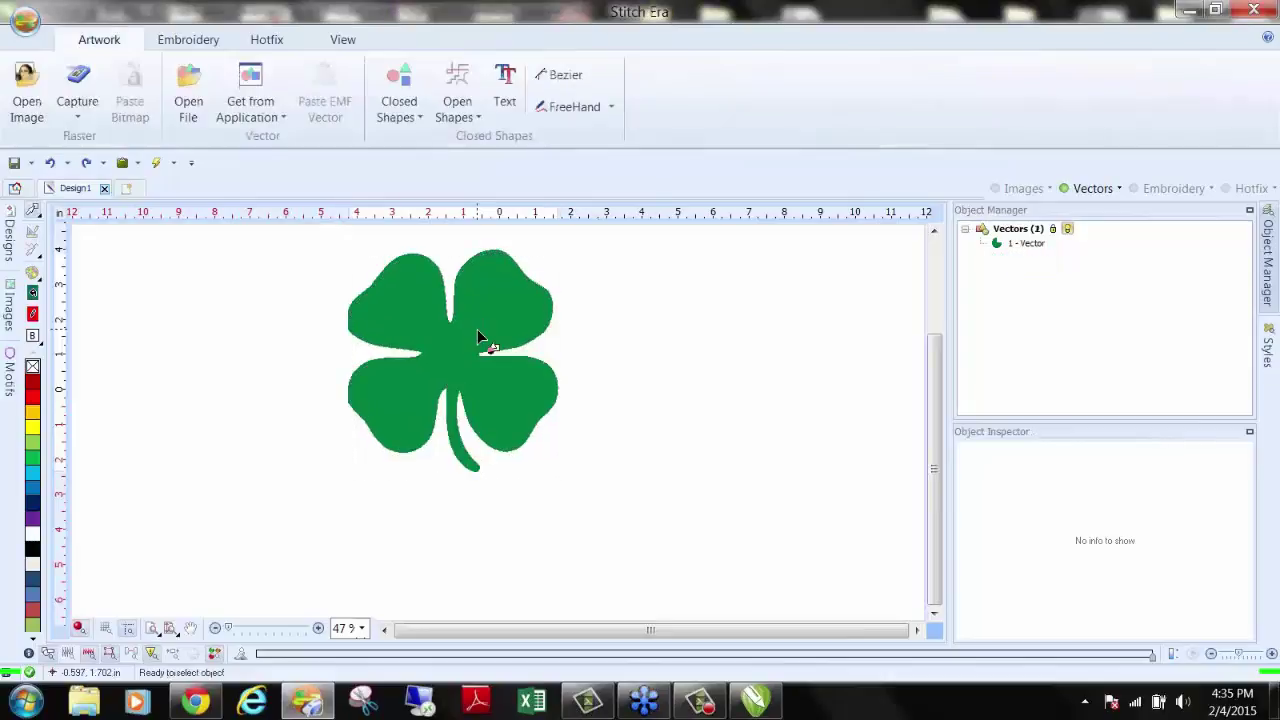
# Step: Move the remaining green clover vector down and to the right, closer to the design's origin
pyautogui.click(478, 337)
pyautogui.moveTo(491, 297); pyautogui.dragTo(547, 344)
pyautogui.click(680, 375)
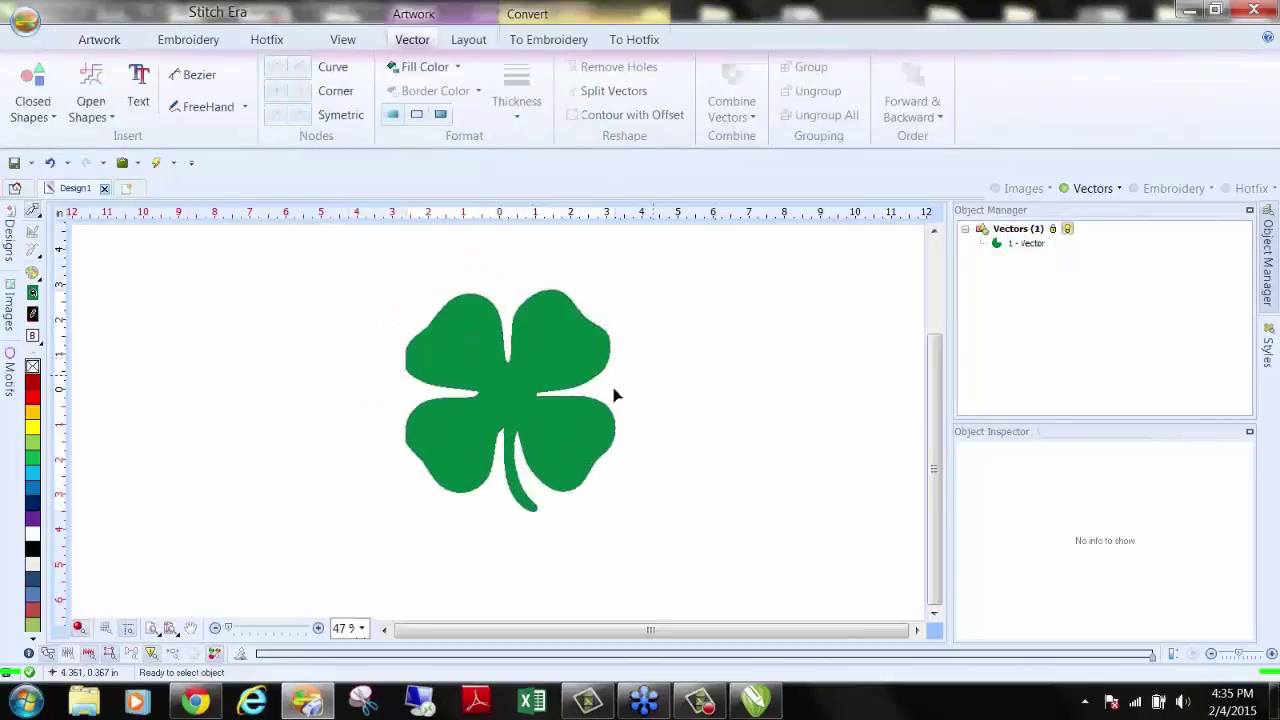
# Step: Convert the clover vector to a Single Hotfix Fill area with Uniform Fill, using green 6 ss beads
pyautogui.scroll(3, 506, 380)
pyautogui.click(508, 379)
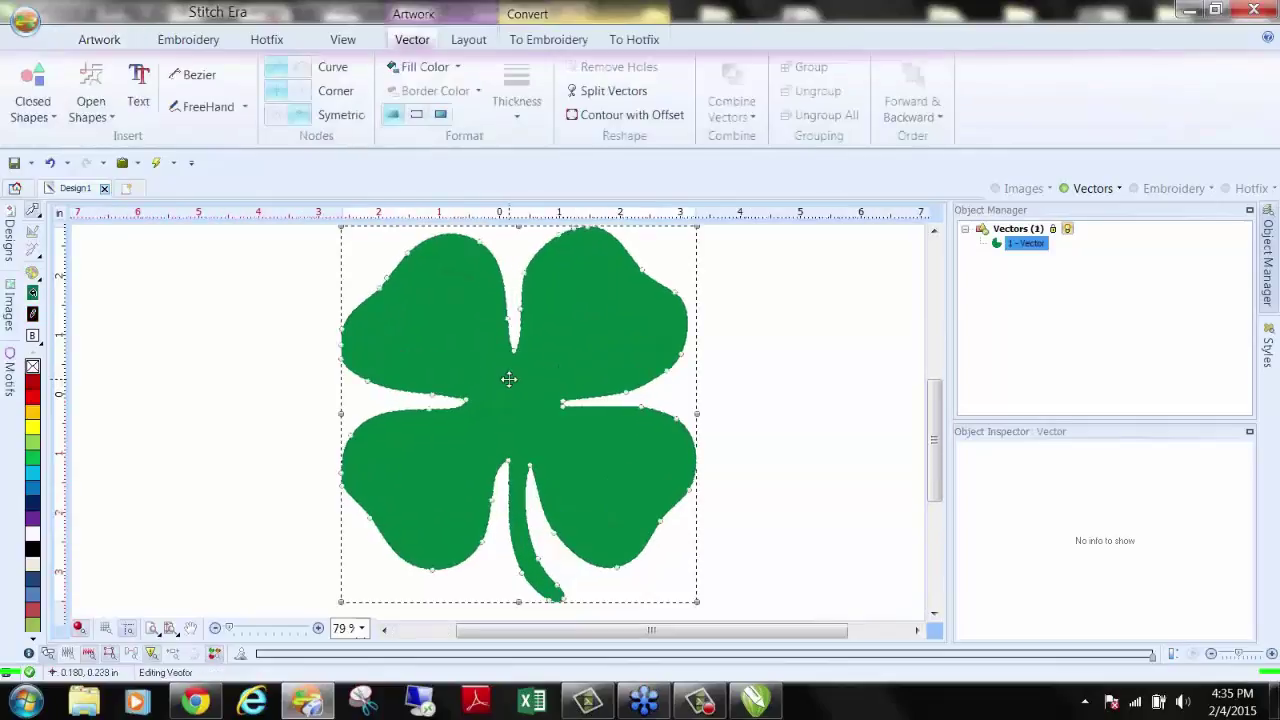
pyautogui.click(634, 40)
pyautogui.click(40, 100)
pyautogui.click(161, 300)
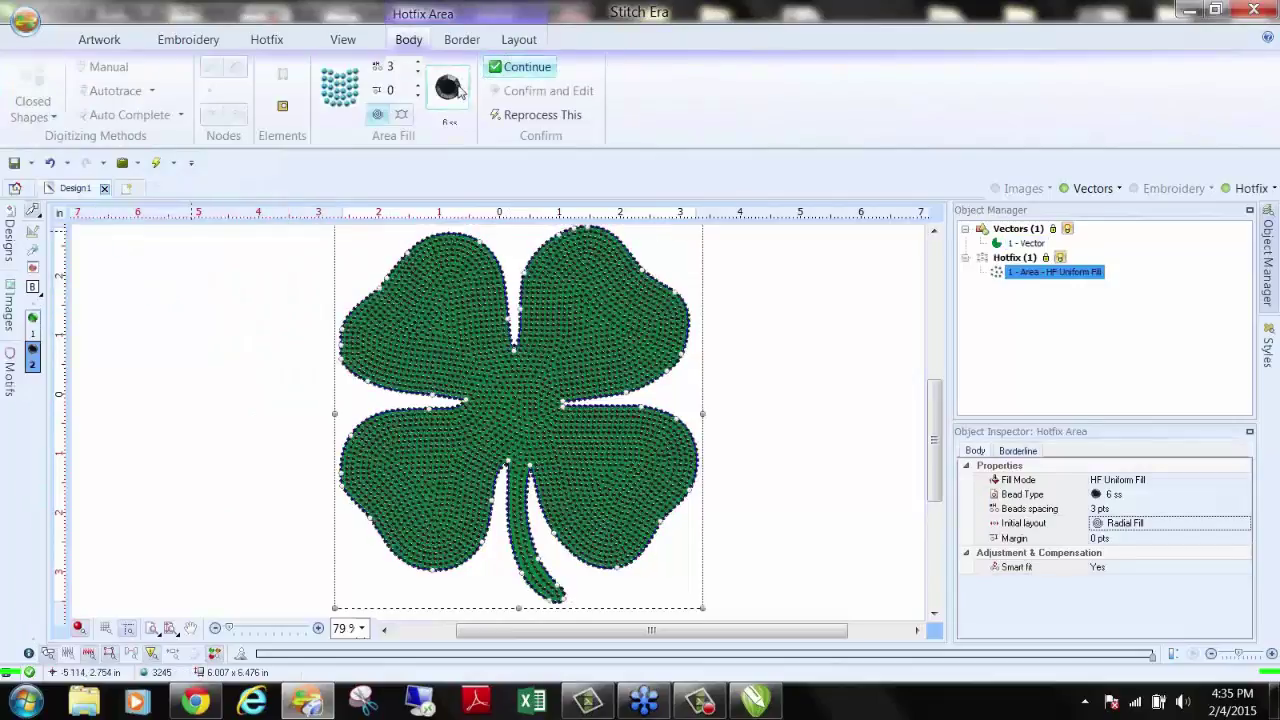
pyautogui.click(458, 90)
pyautogui.click(474, 110)
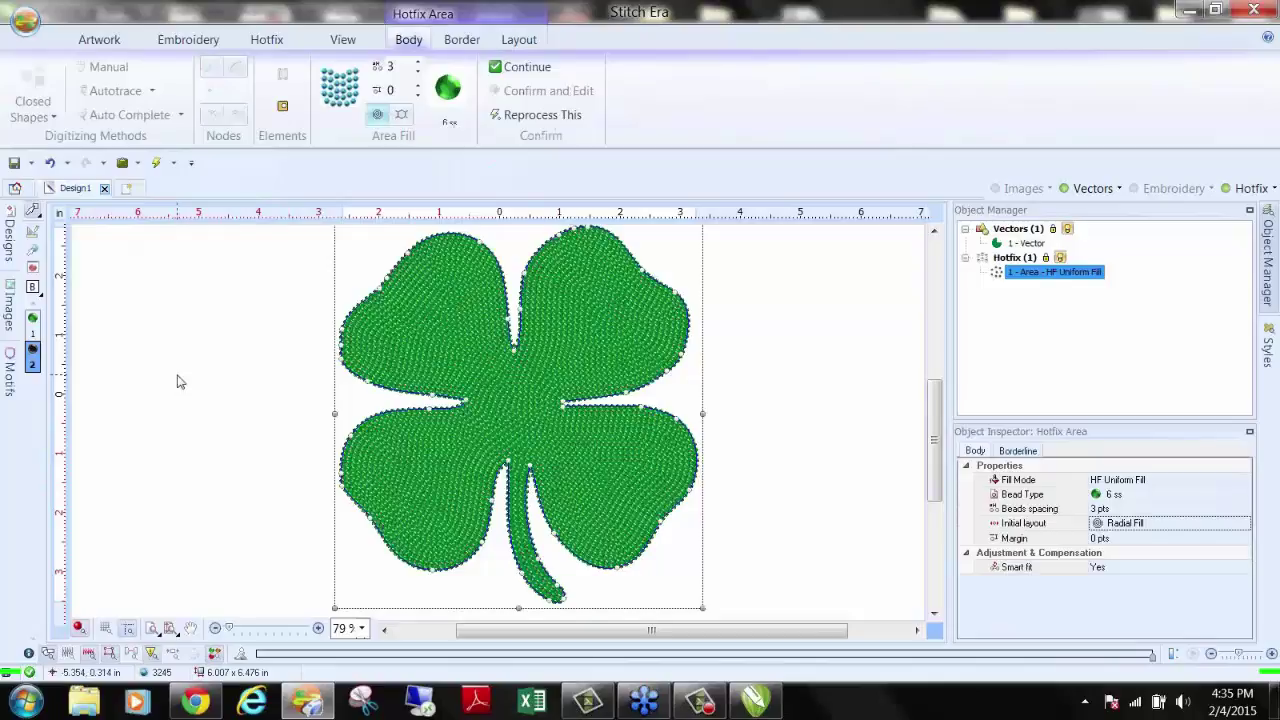
# Step: Hide the vectors and move the green hotfix clover slightly down
pyautogui.click(329, 386)
pyautogui.click(1092, 190)
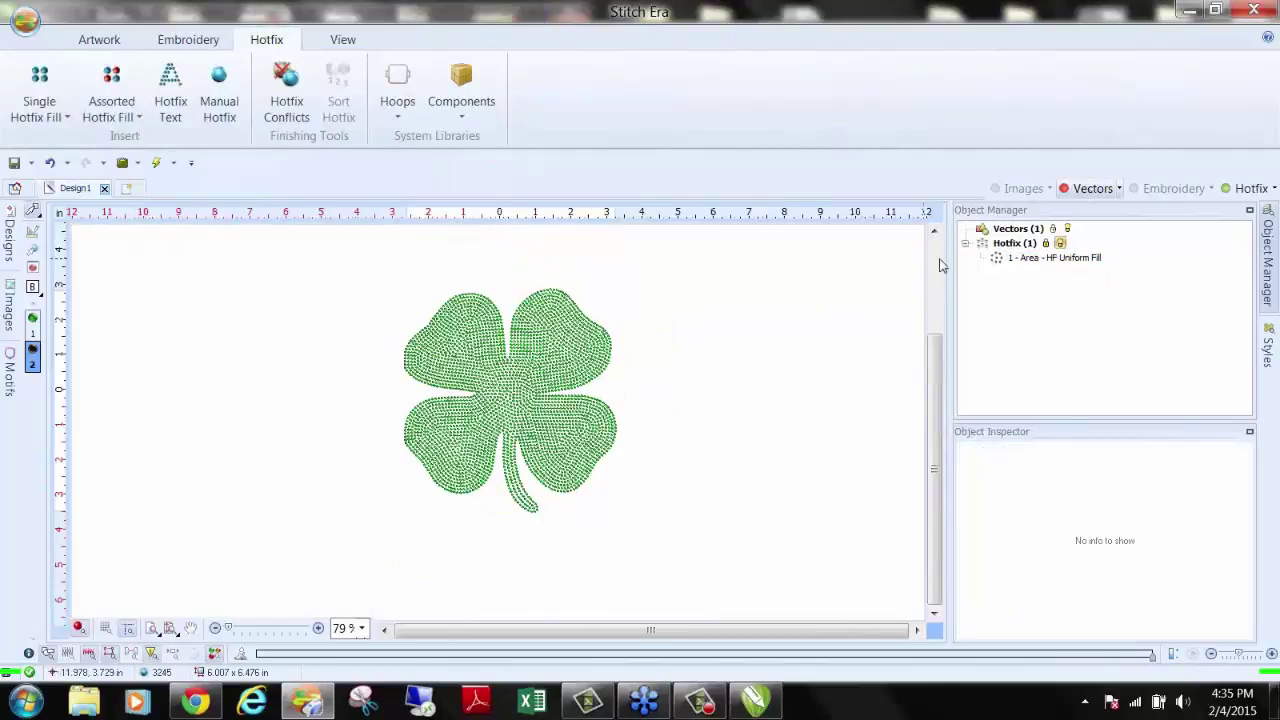
pyautogui.moveTo(363, 262); pyautogui.dragTo(650, 566)
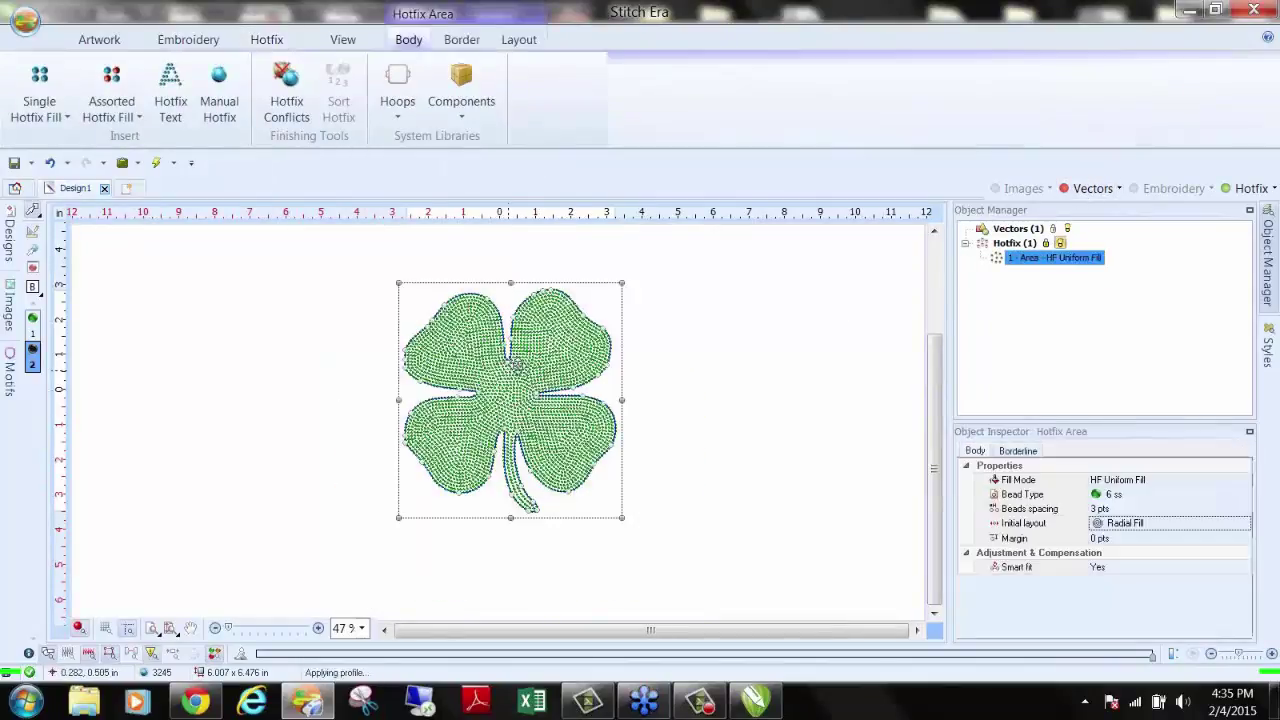
pyautogui.click(674, 383)
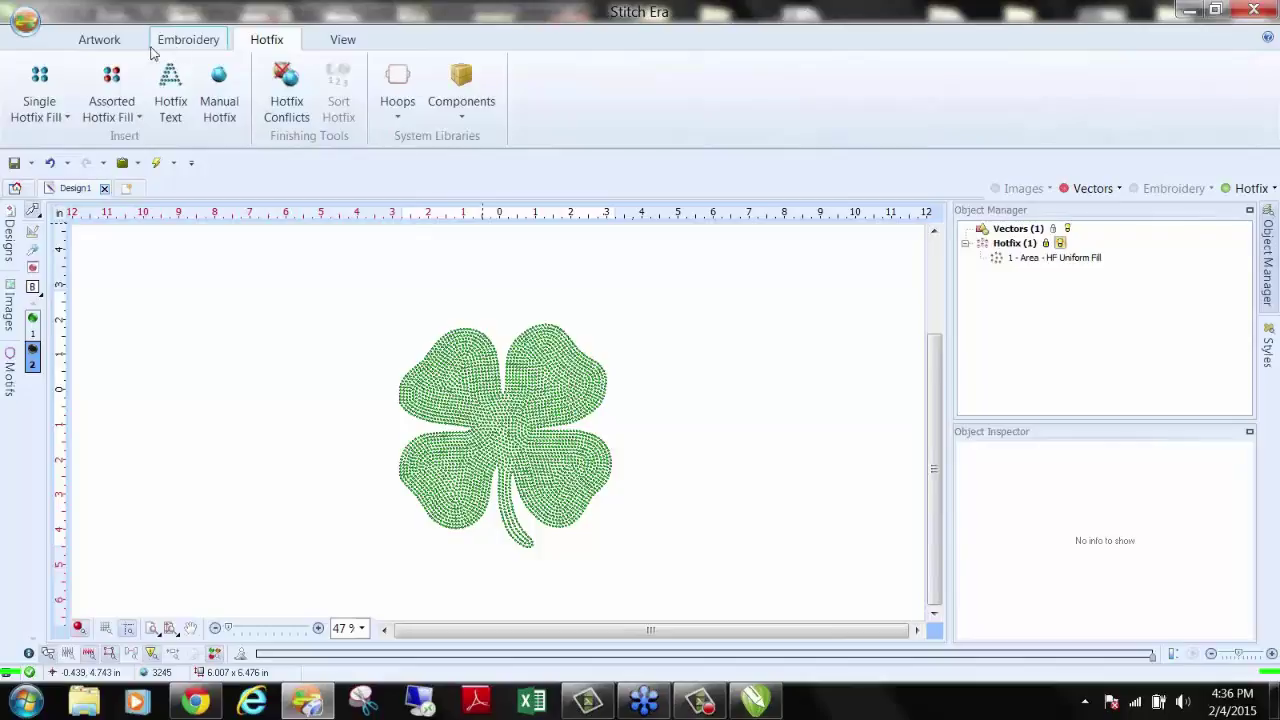
pyautogui.click(96, 40)
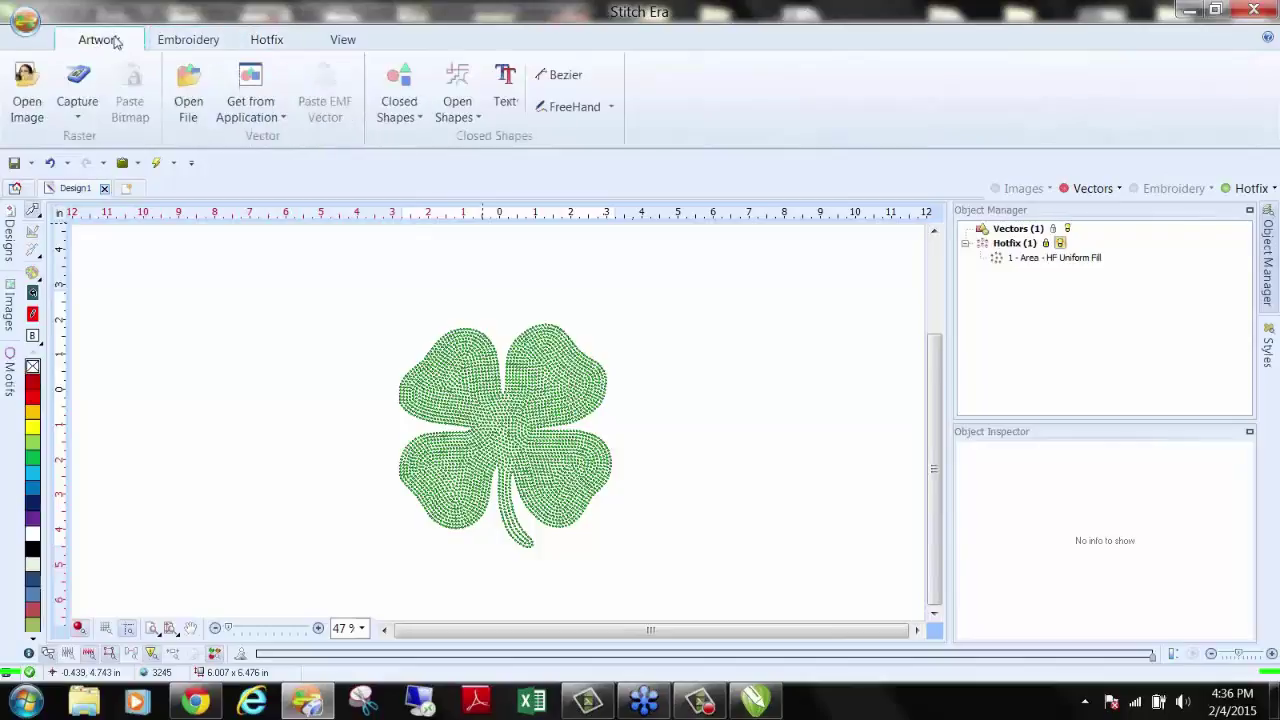
pyautogui.click(505, 88)
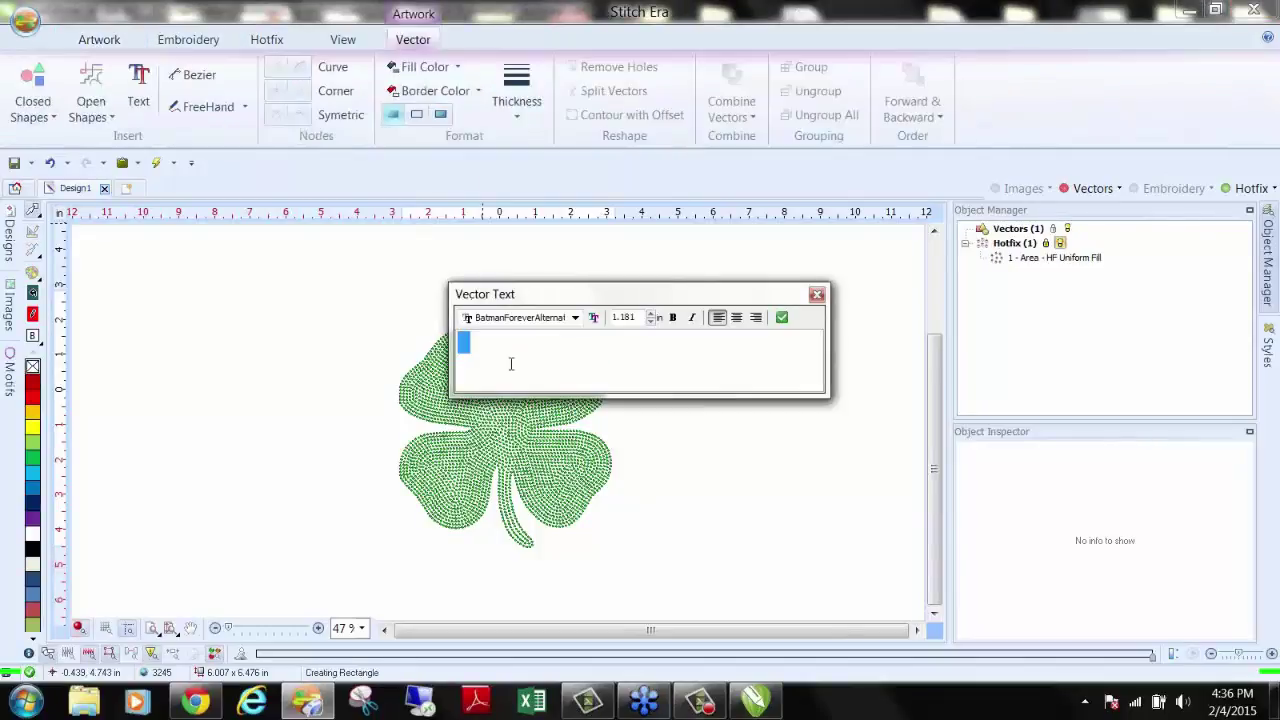
pyautogui.write('F')
pyautogui.press('BackSpace')
pyautogui.click(823, 296)
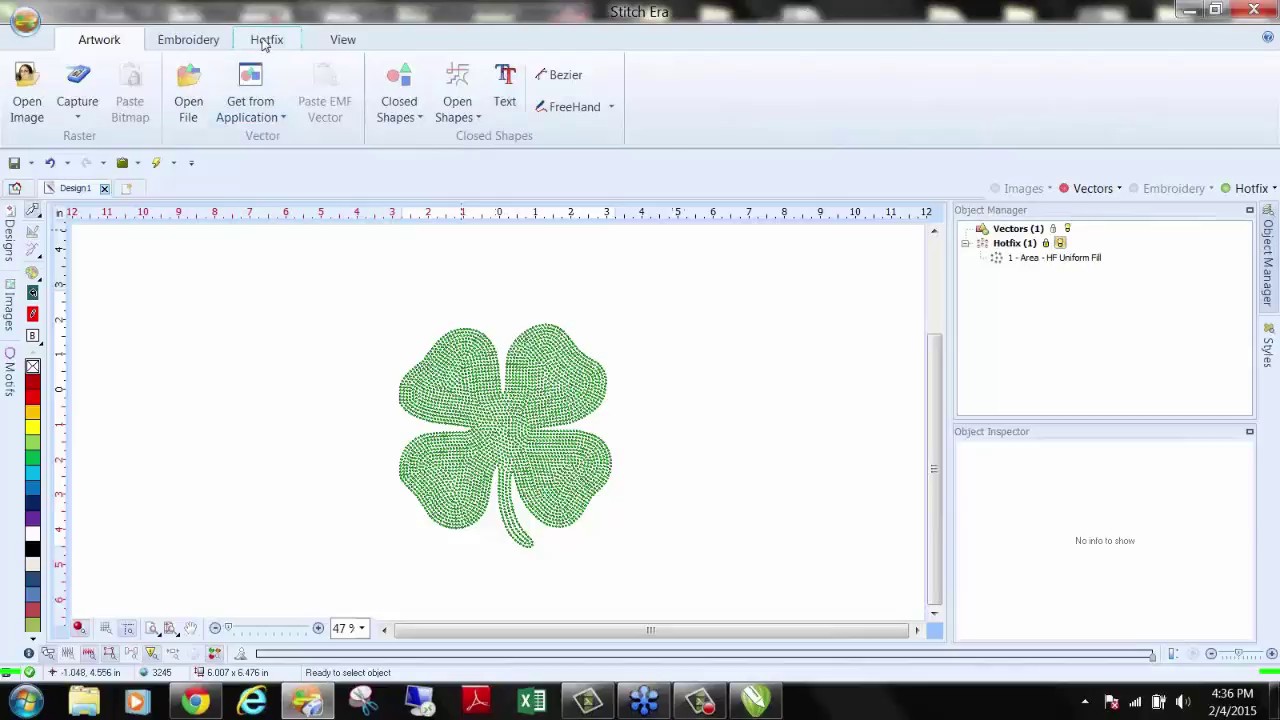
# Step: Start a Hotfix Text object and compare the available digitized and TrueType fonts, returning to digitized fonts
pyautogui.click(266, 42)
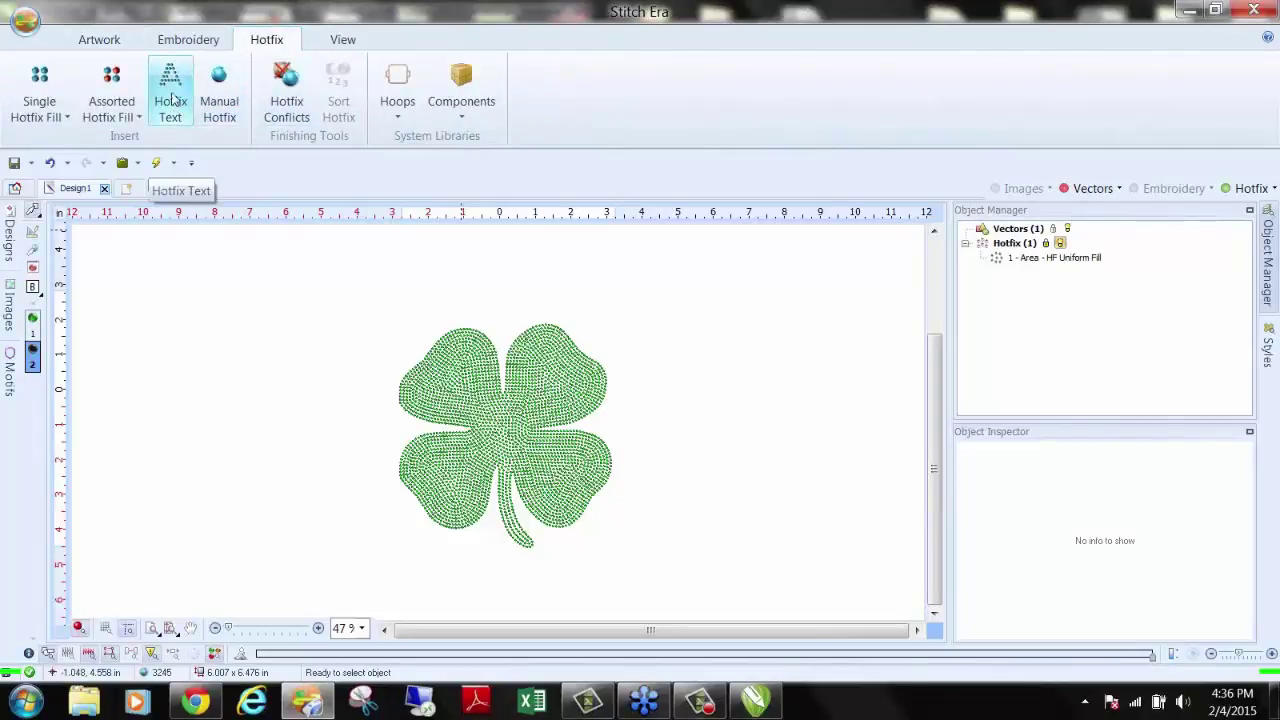
pyautogui.click(171, 98)
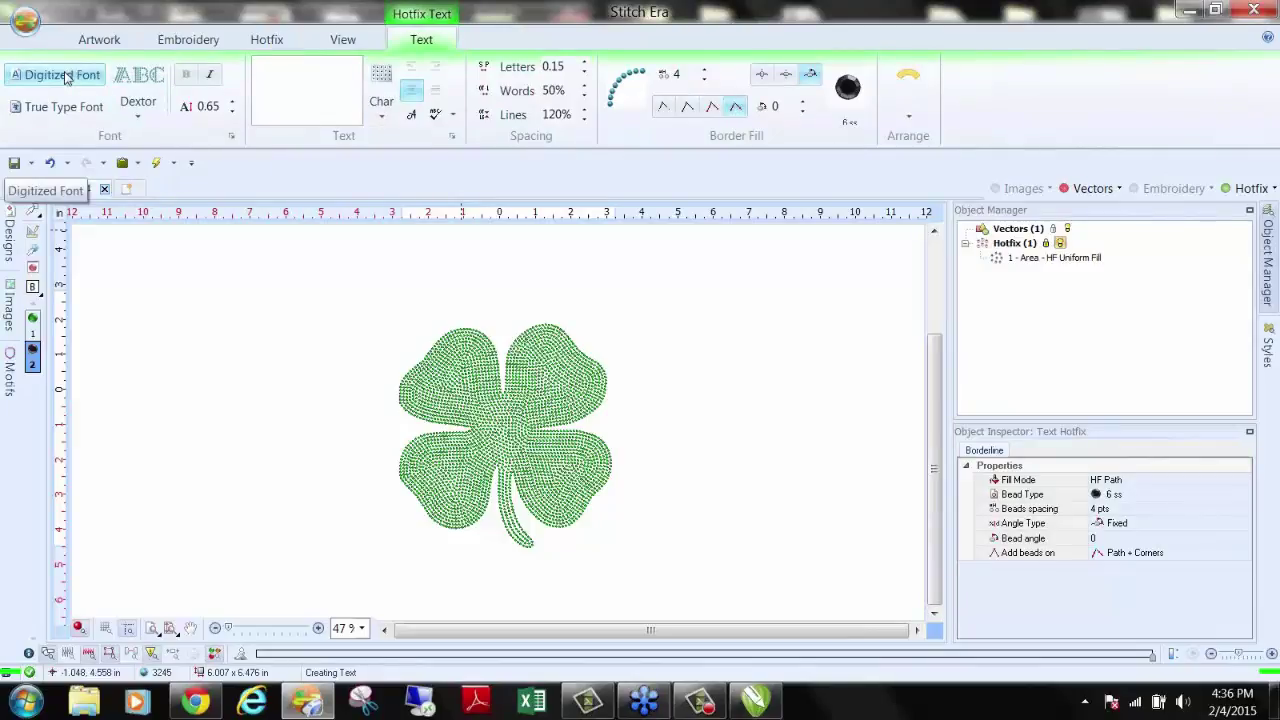
pyautogui.click(138, 90)
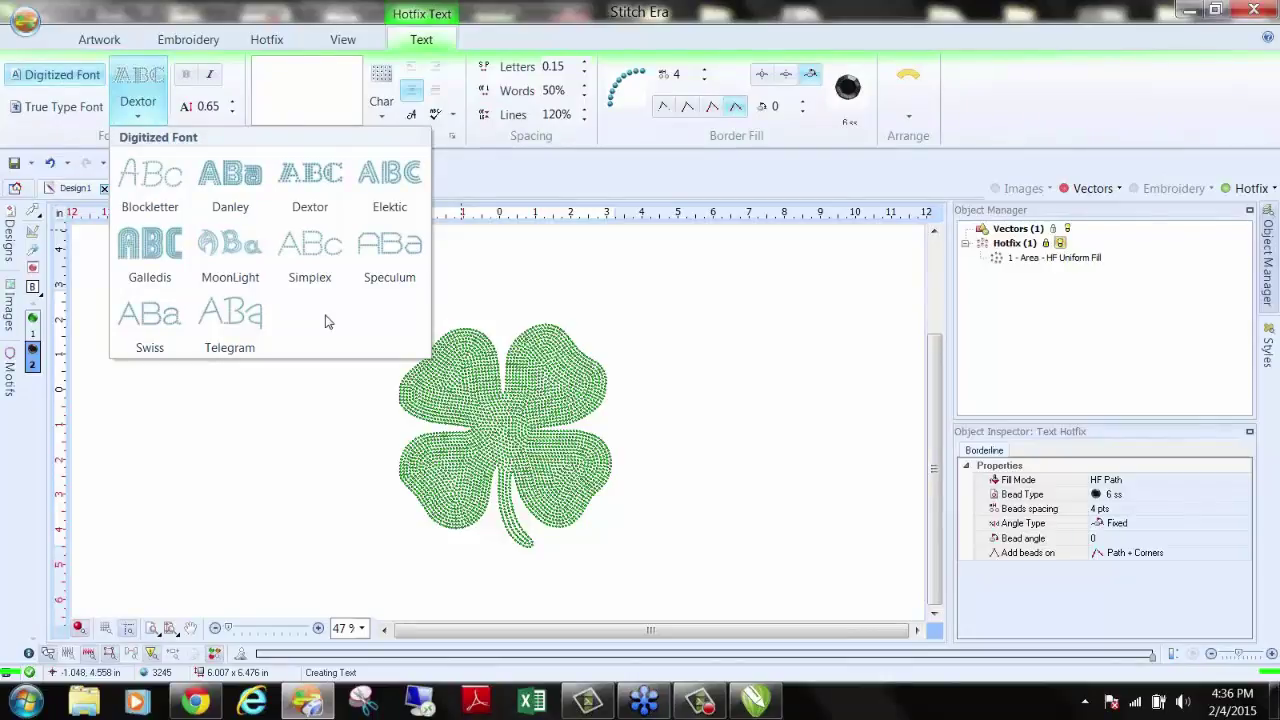
pyautogui.click(80, 107)
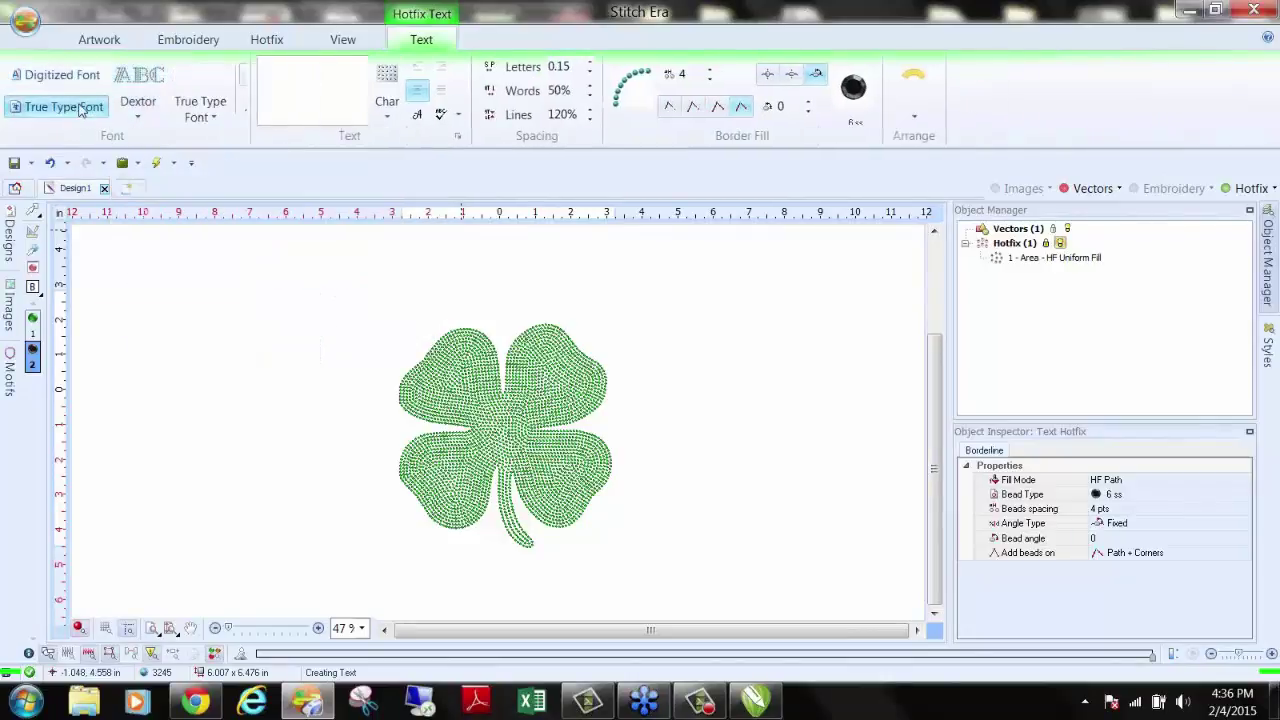
pyautogui.click(138, 93)
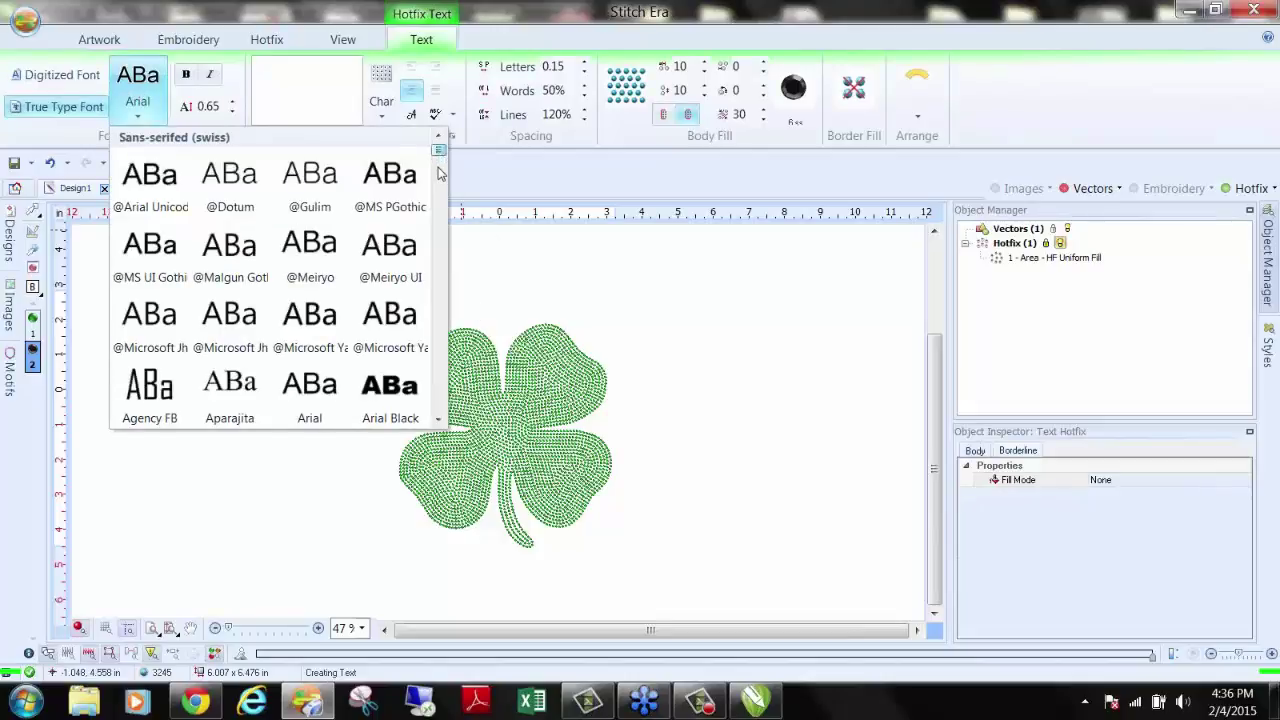
pyautogui.scroll(-3, 352, 180)
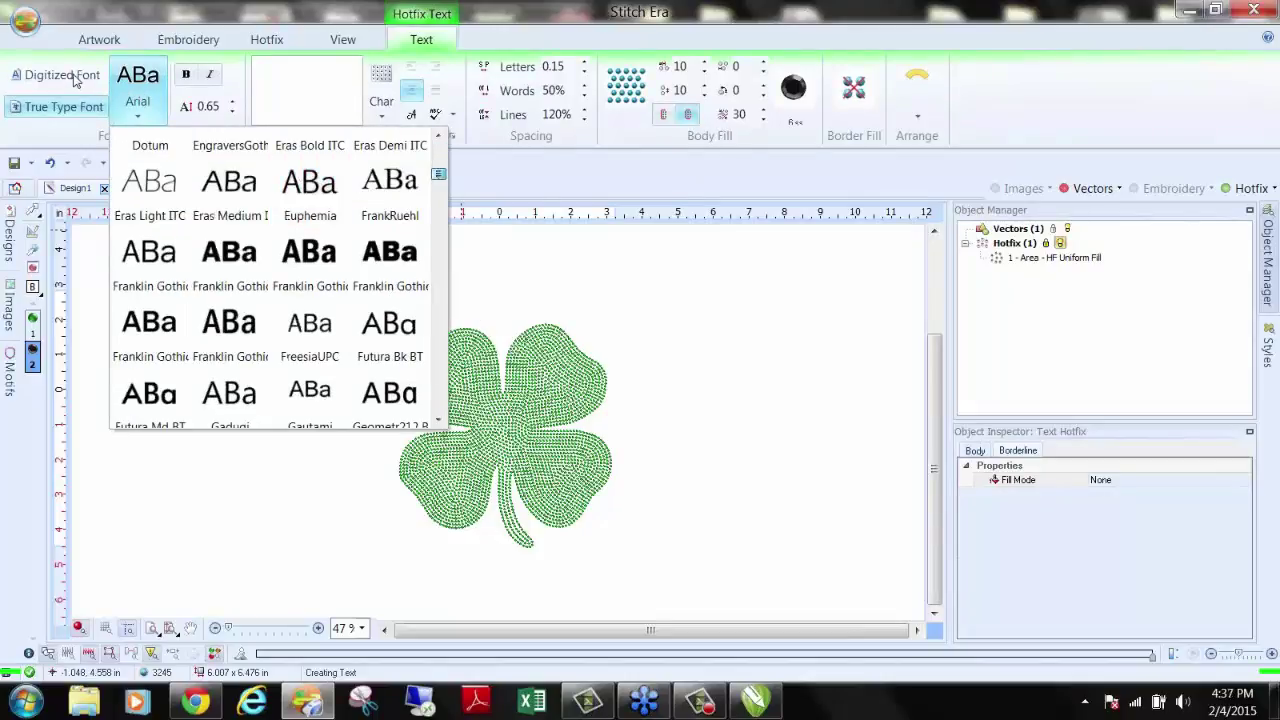
pyautogui.click(72, 78)
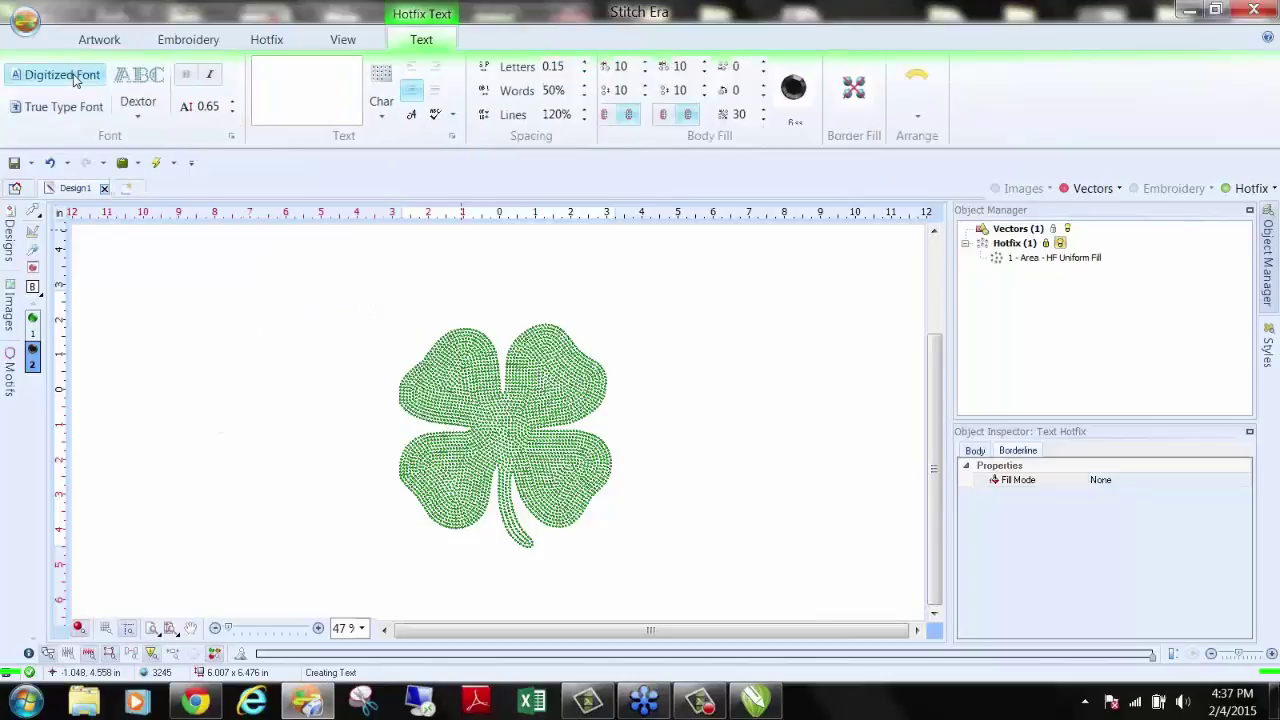
# Step: Set the hotfix text font to Simplex with a letter height of 0.75
pyautogui.click(143, 87)
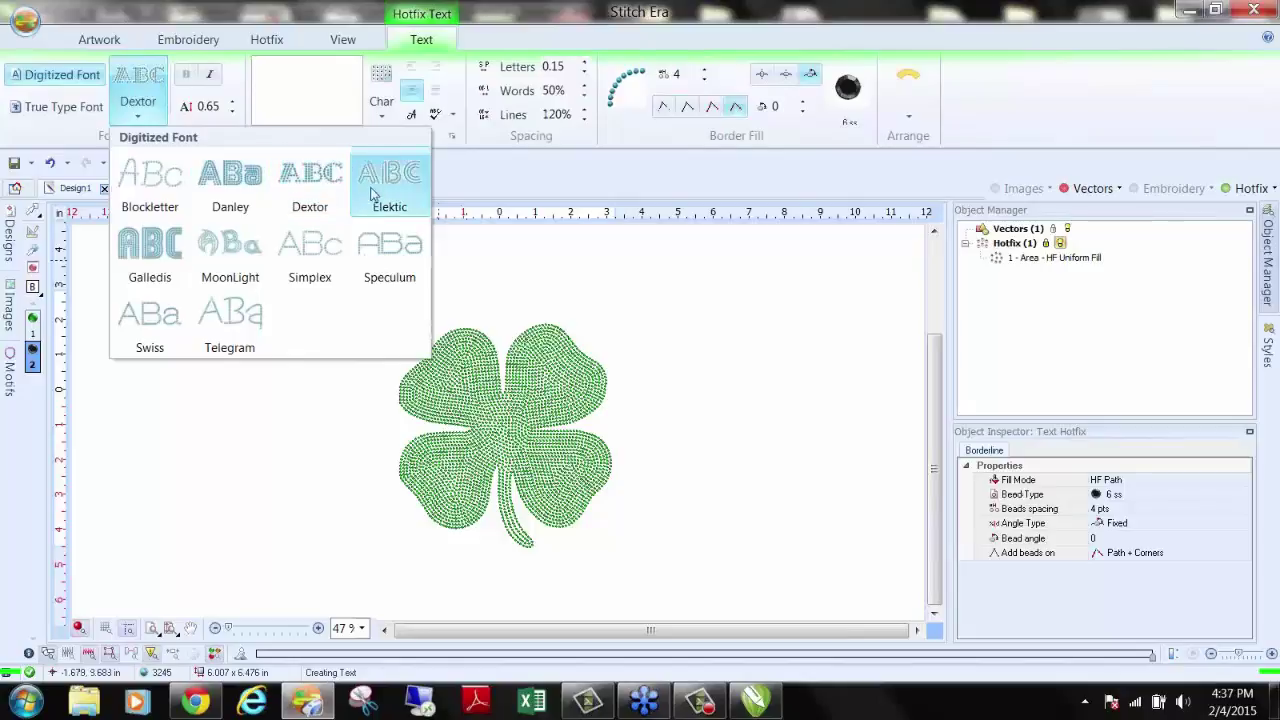
pyautogui.click(309, 250)
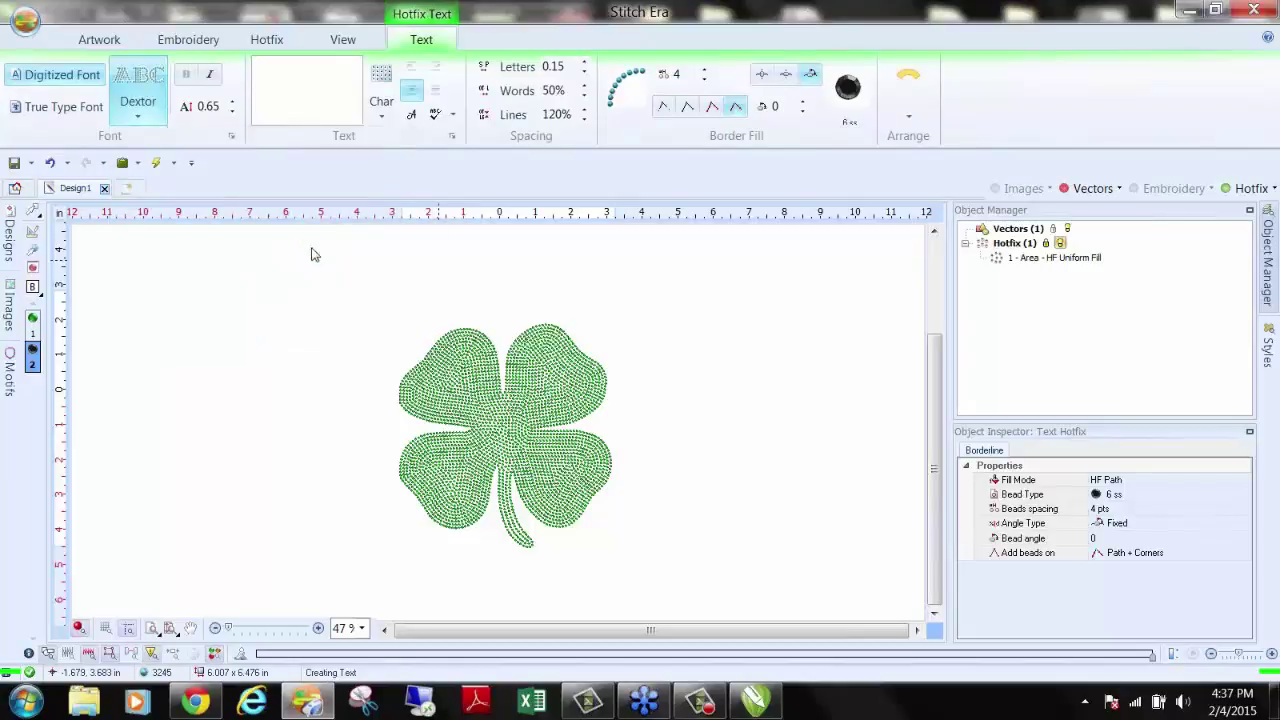
pyautogui.doubleClick(209, 106)
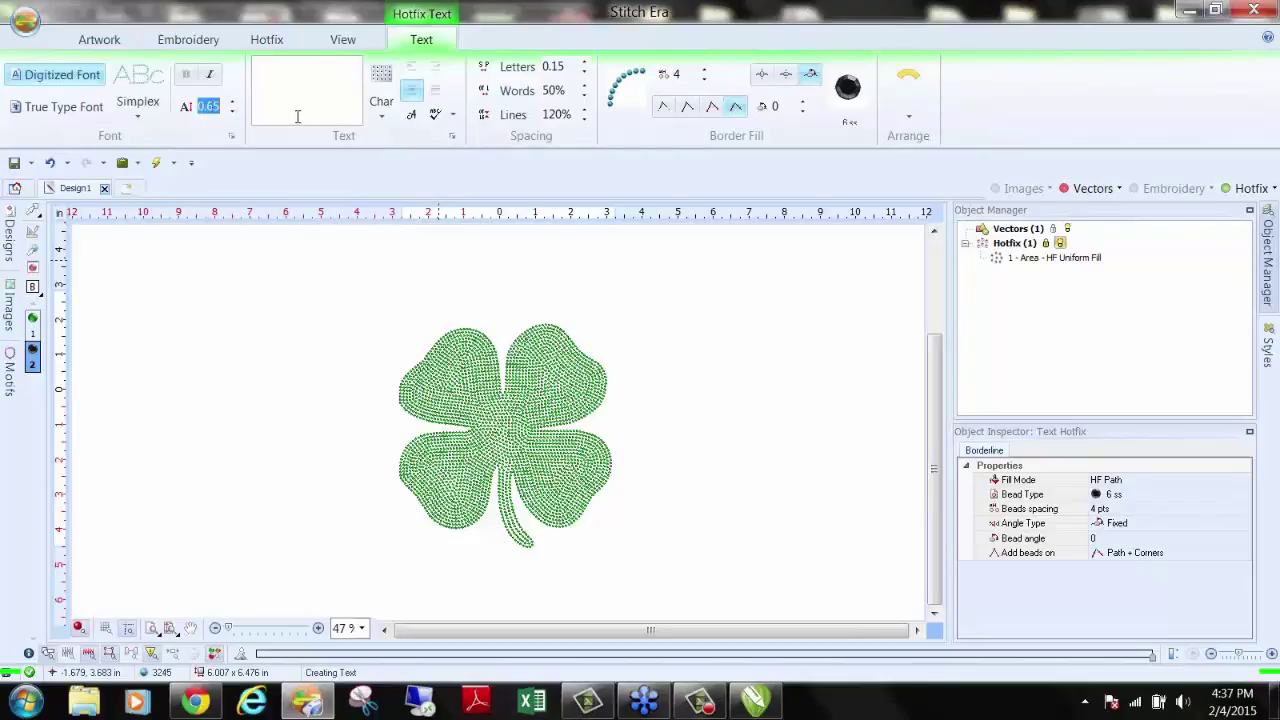
pyautogui.write('0')
pyautogui.doubleClick(212, 110)
pyautogui.write('0')
# Step: Create the hotfix text ERIN GO BRAGH and move it above the green clover
pyautogui.click(209, 74)
pyautogui.write('ERIN GO BRA')
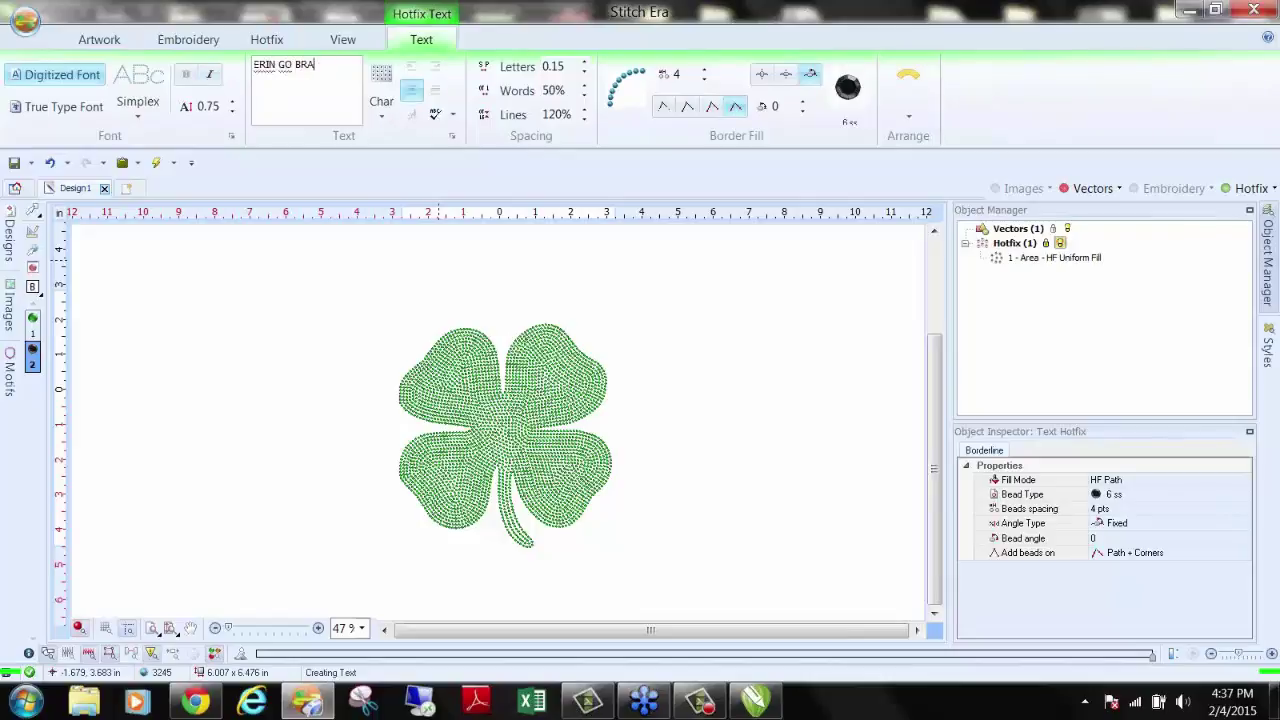
pyautogui.write('GH')
pyautogui.press('Return')
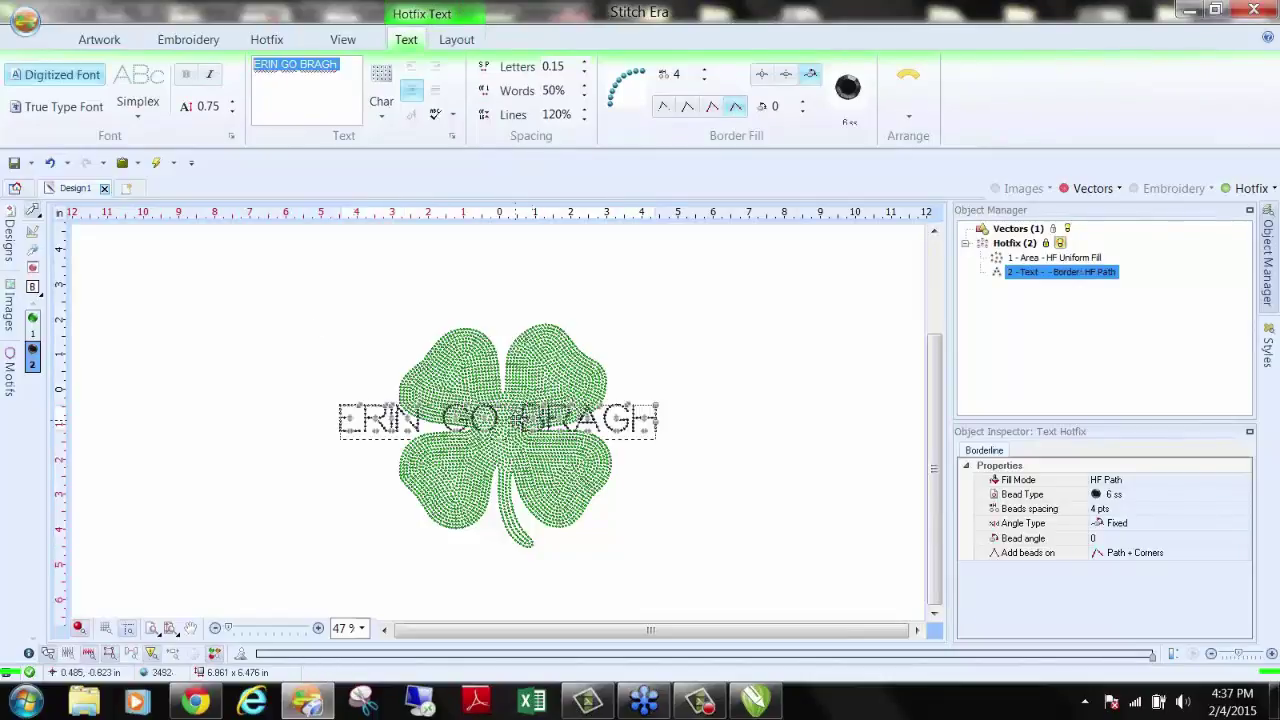
pyautogui.moveTo(530, 413); pyautogui.dragTo(541, 281)
pyautogui.click(700, 331)
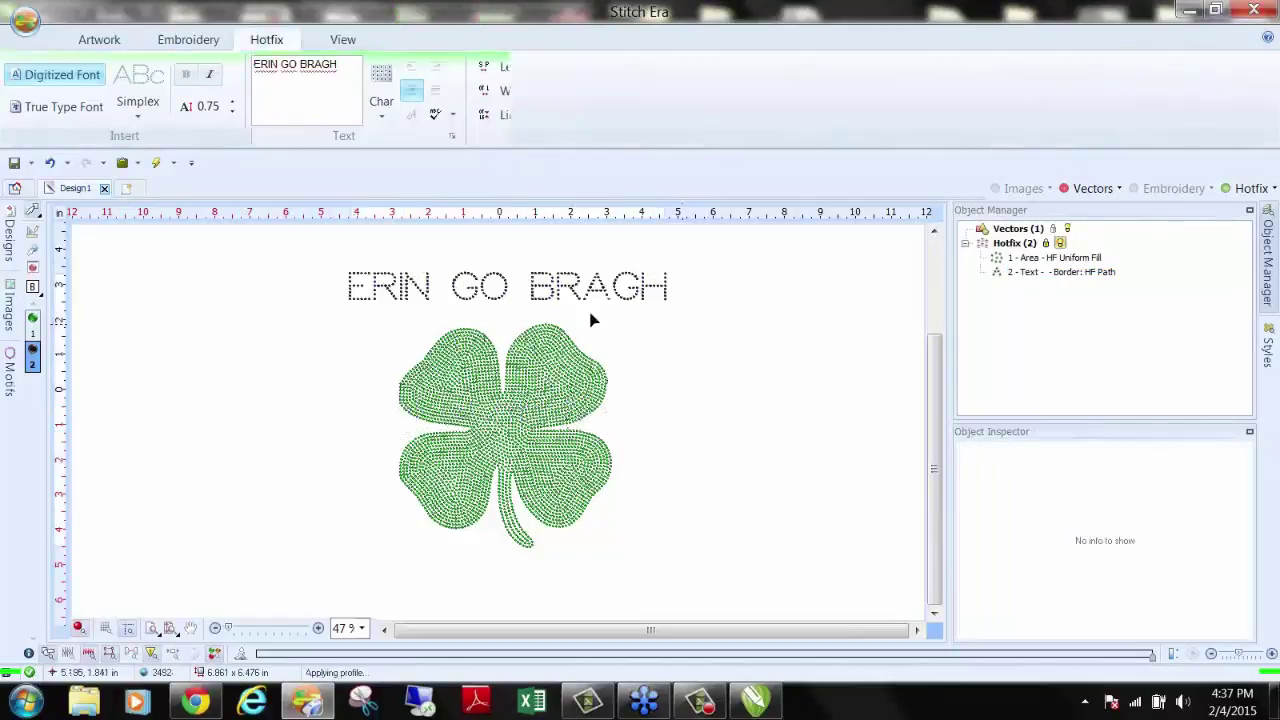
# Step: Set the letter spacing of the ERIN GO BRAGH text to 0.25, accepting the layout reset
pyautogui.click(425, 290)
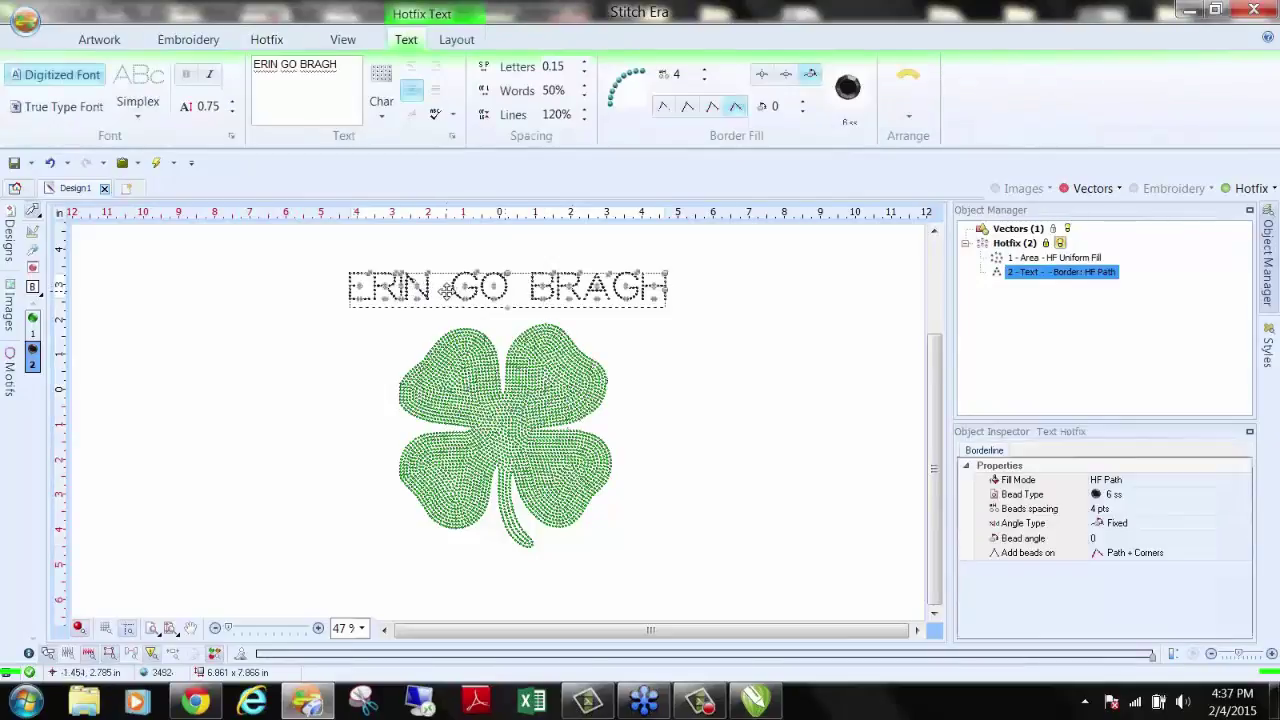
pyautogui.click(560, 67)
pyautogui.write('0')
pyautogui.press('Return')
pyautogui.click(710, 386)
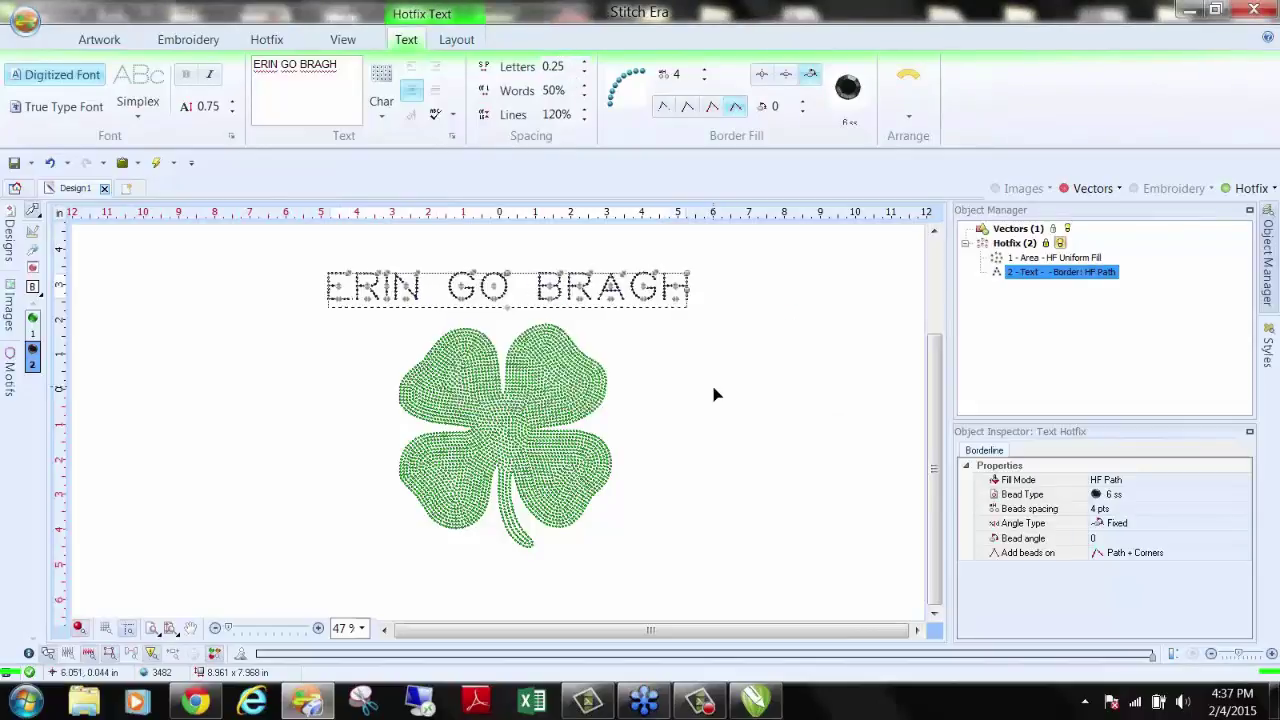
# Step: Set the text's word spacing to 25%, accepting the layout reset
pyautogui.doubleClick(554, 91)
pyautogui.write('2')
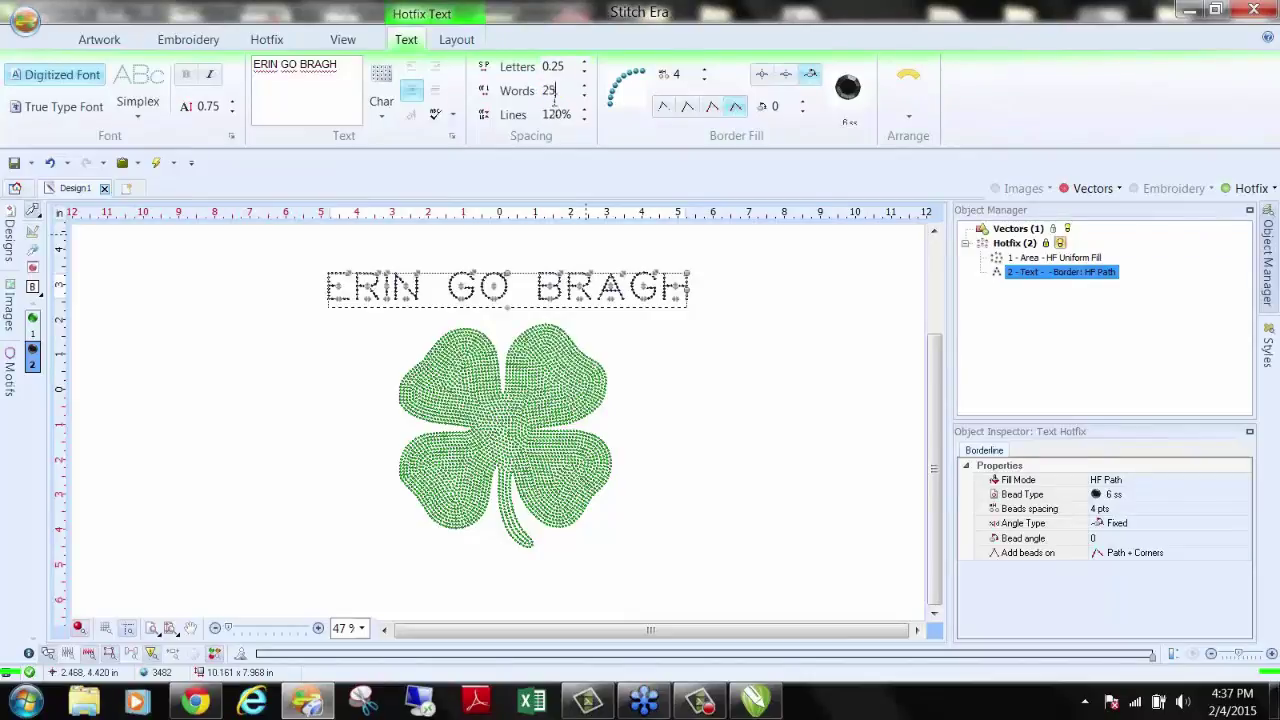
pyautogui.write('5')
pyautogui.press('Return')
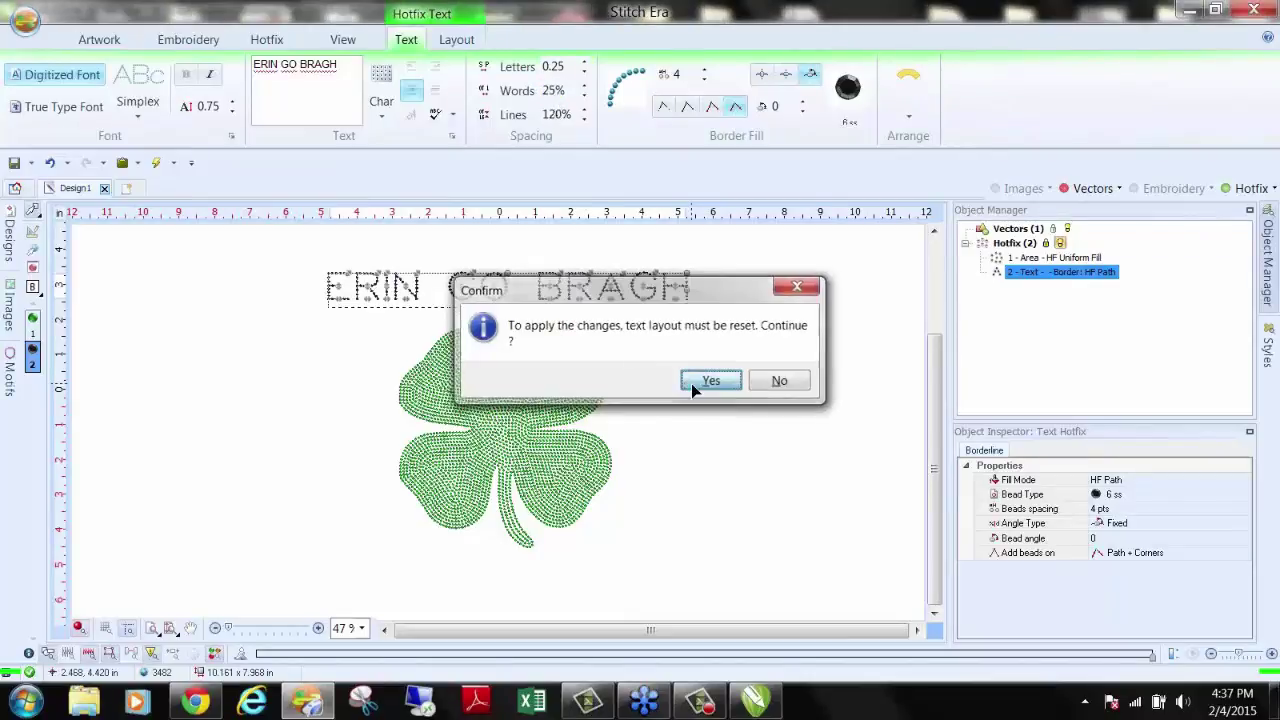
pyautogui.click(707, 381)
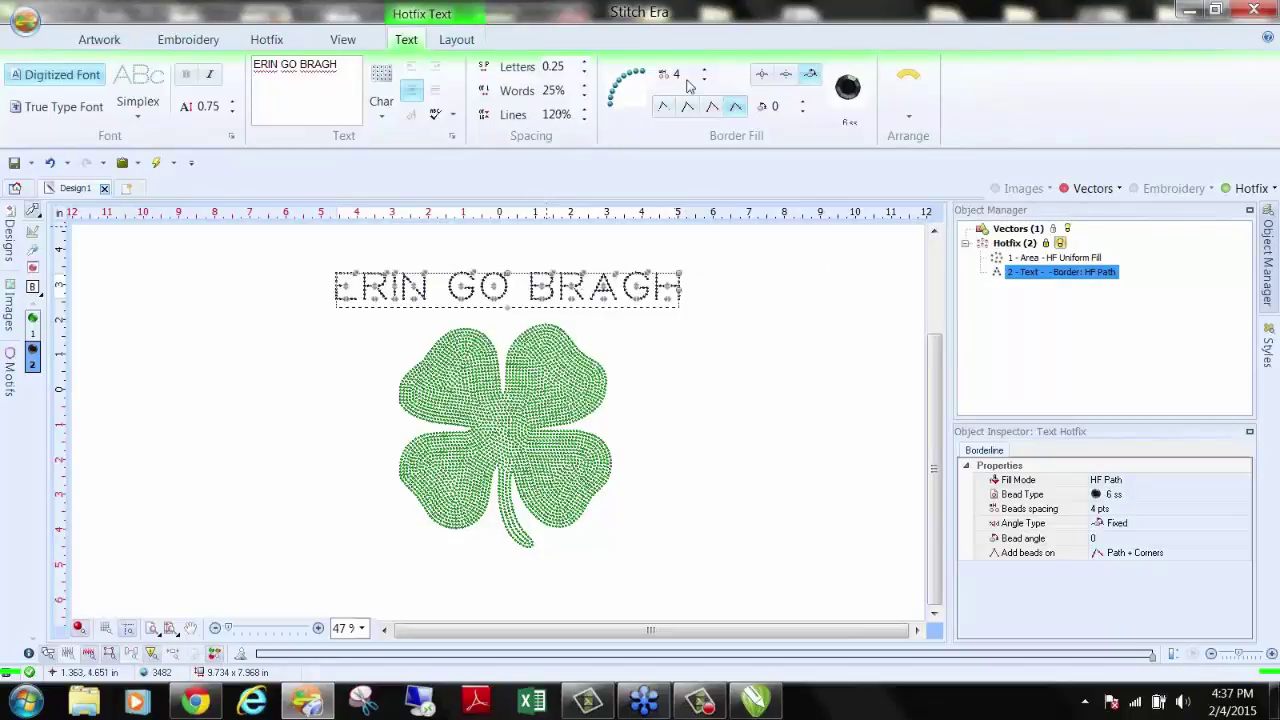
# Step: Set the bead spacing of the text's border fill to 3 pts
pyautogui.scroll(3, 552, 247)
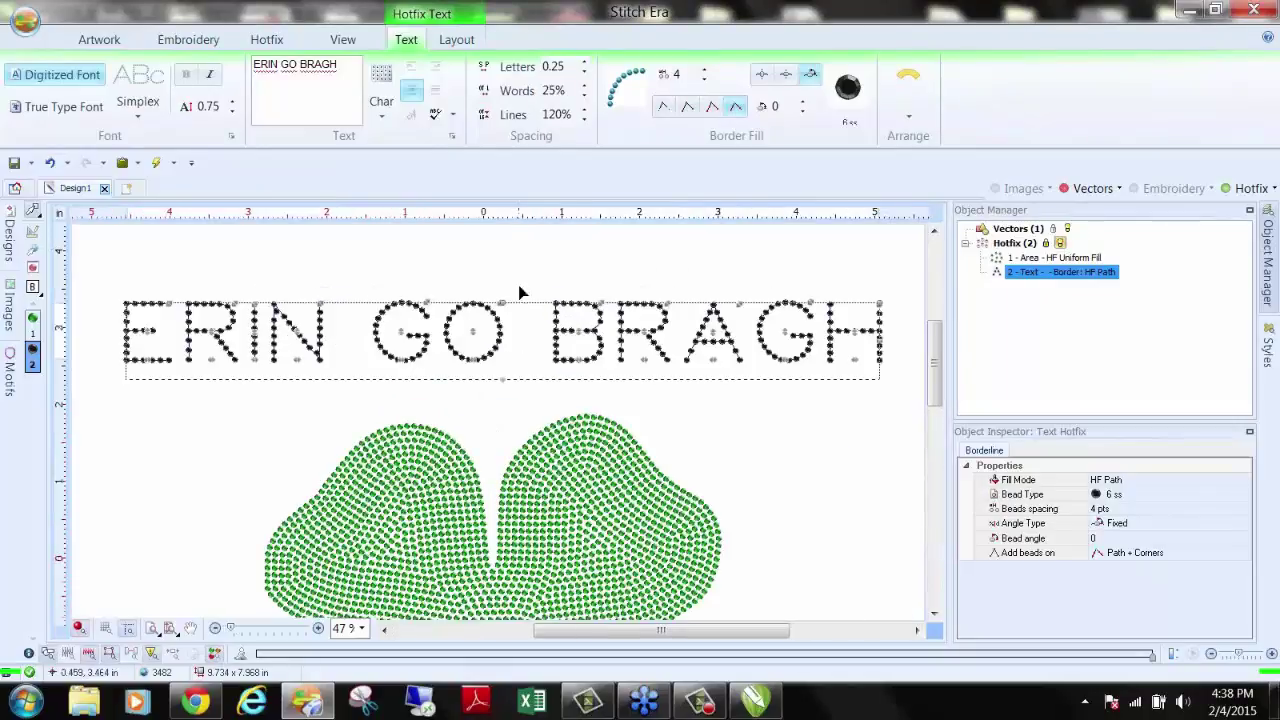
pyautogui.doubleClick(677, 75)
pyautogui.write('3')
pyautogui.press('Return')
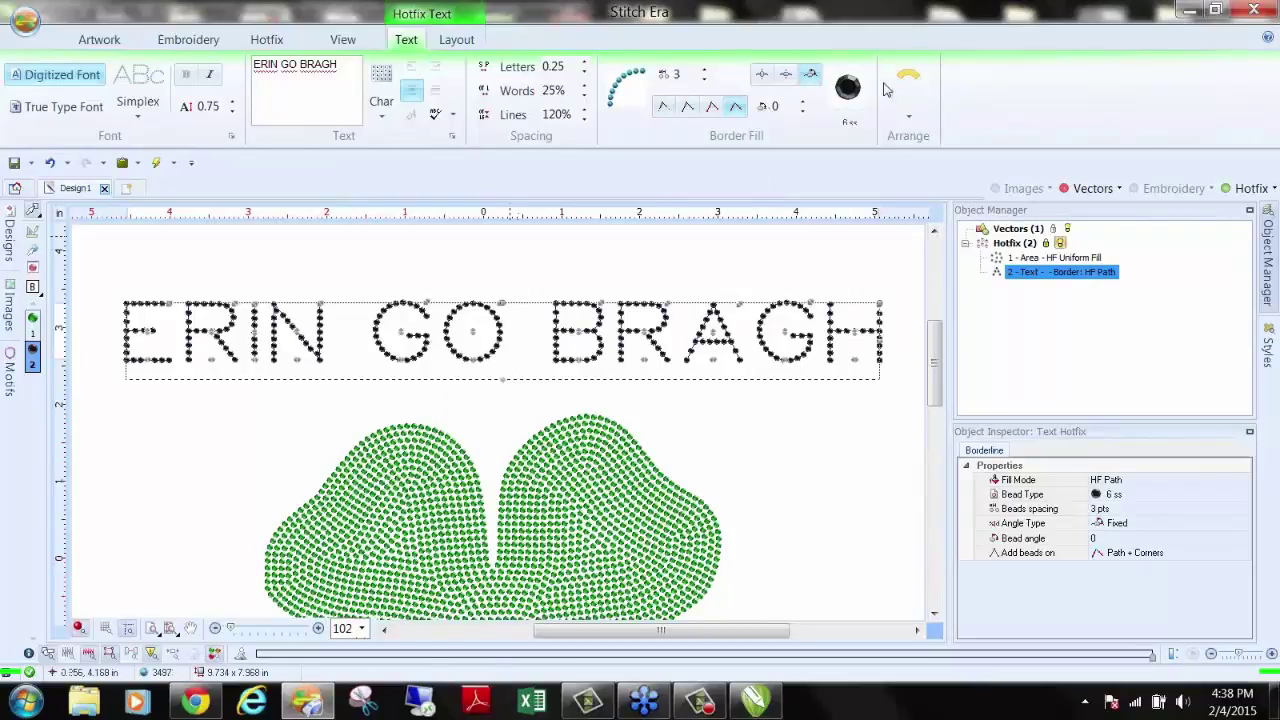
pyautogui.click(846, 90)
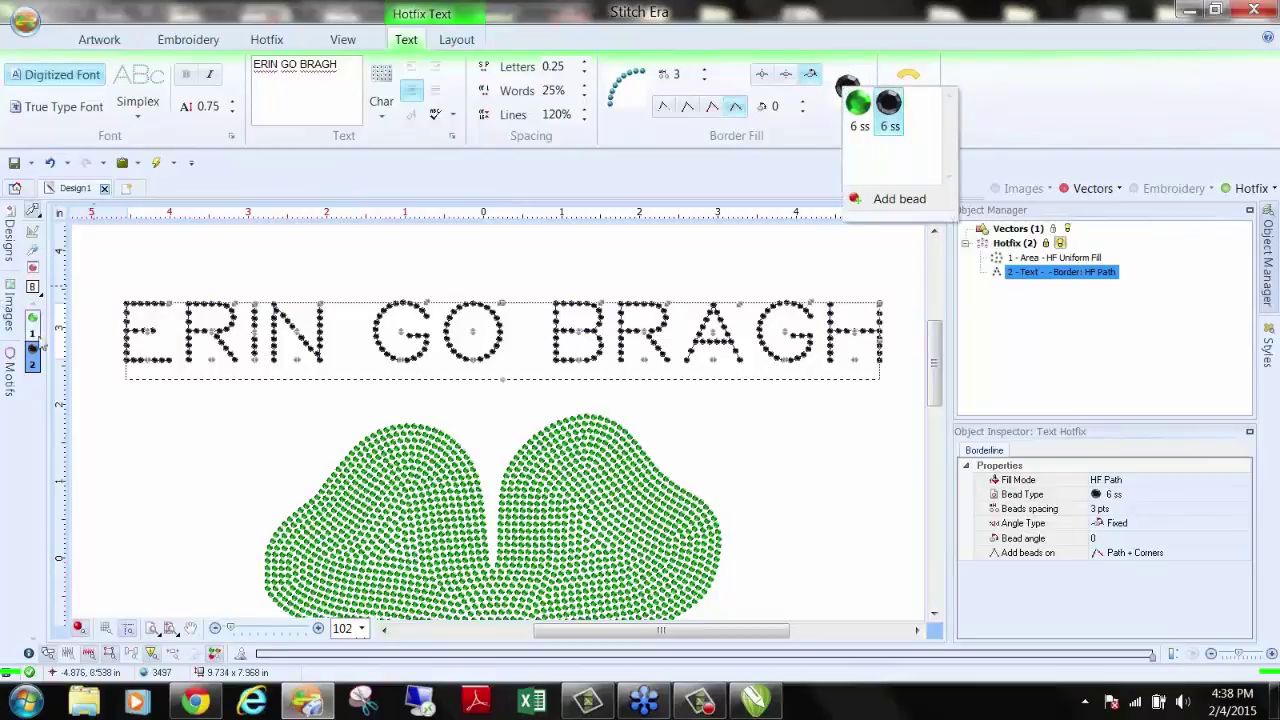
pyautogui.click(1073, 104)
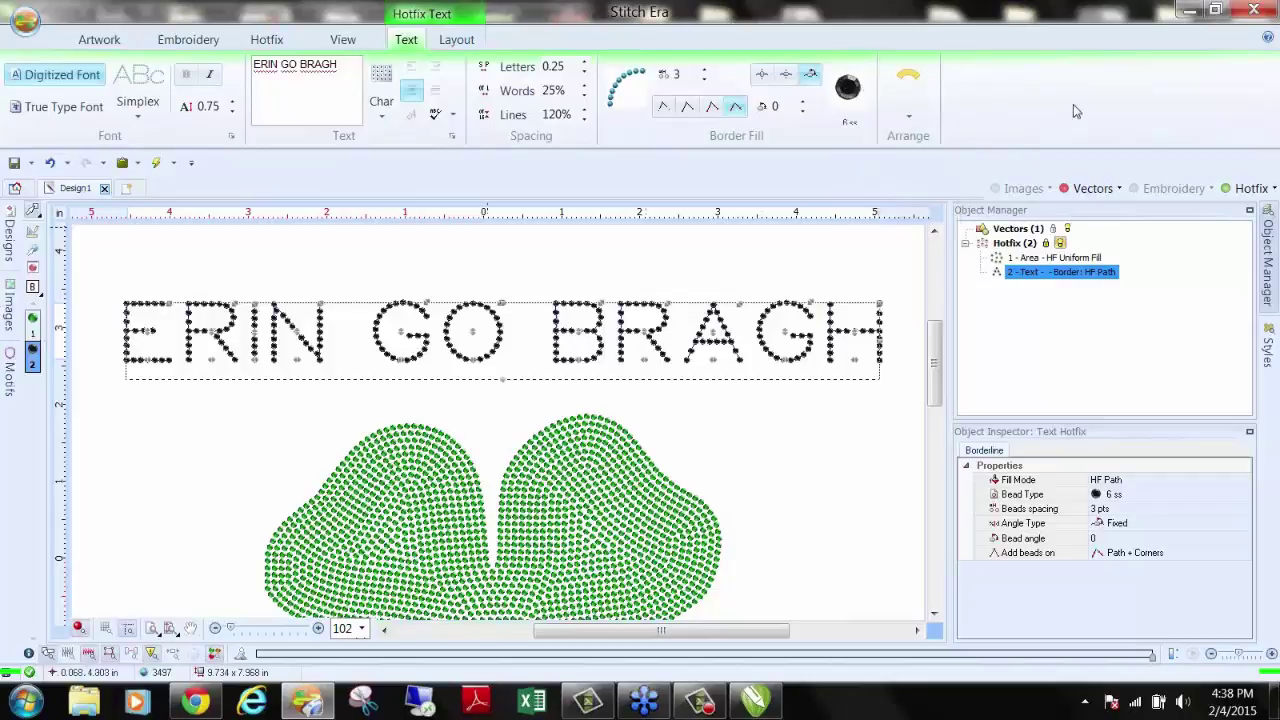
pyautogui.click(910, 120)
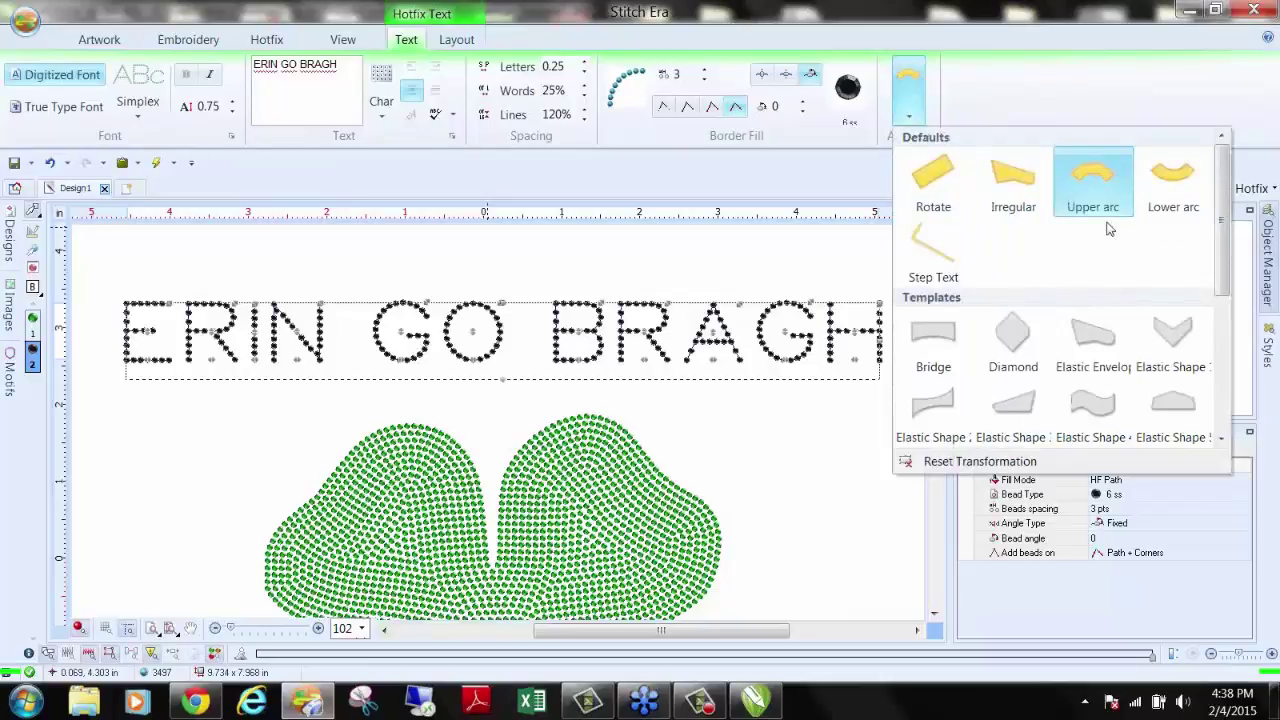
pyautogui.click(1078, 100)
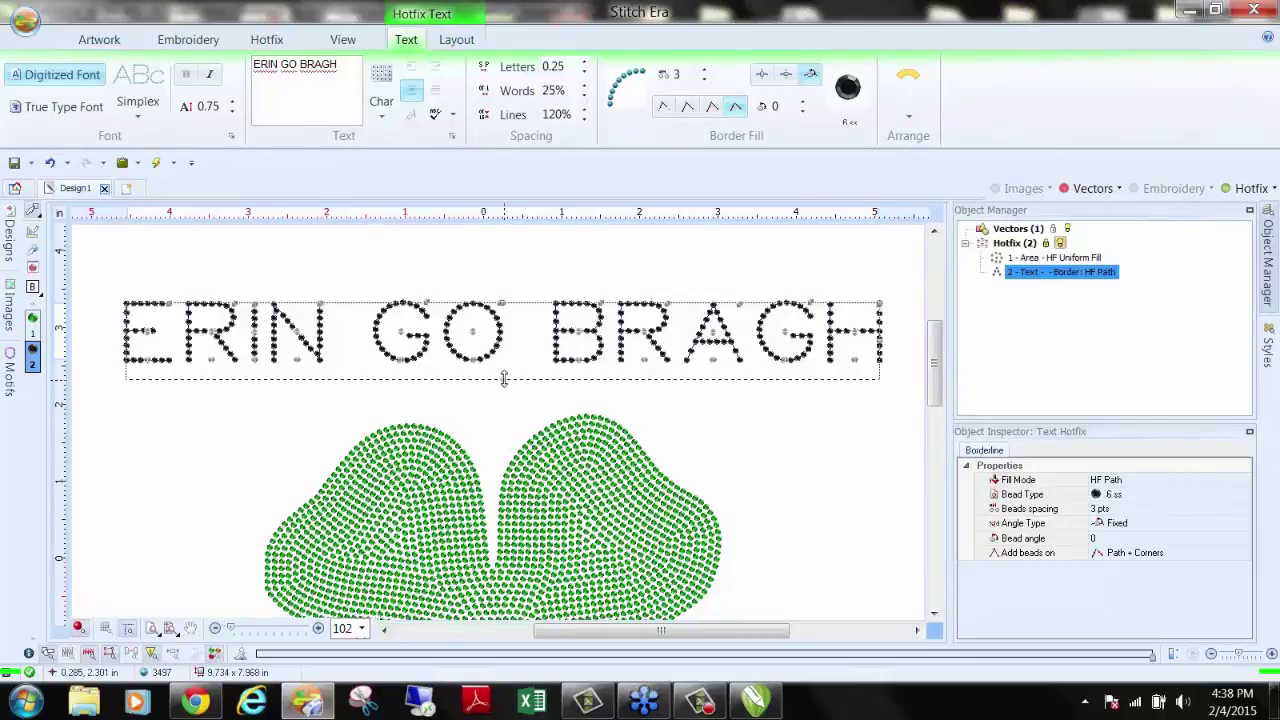
# Step: Bend the ERIN GO BRAGH text into an upward arc over the clover and regenerate its beads
pyautogui.moveTo(504, 378); pyautogui.dragTo(512, 268)
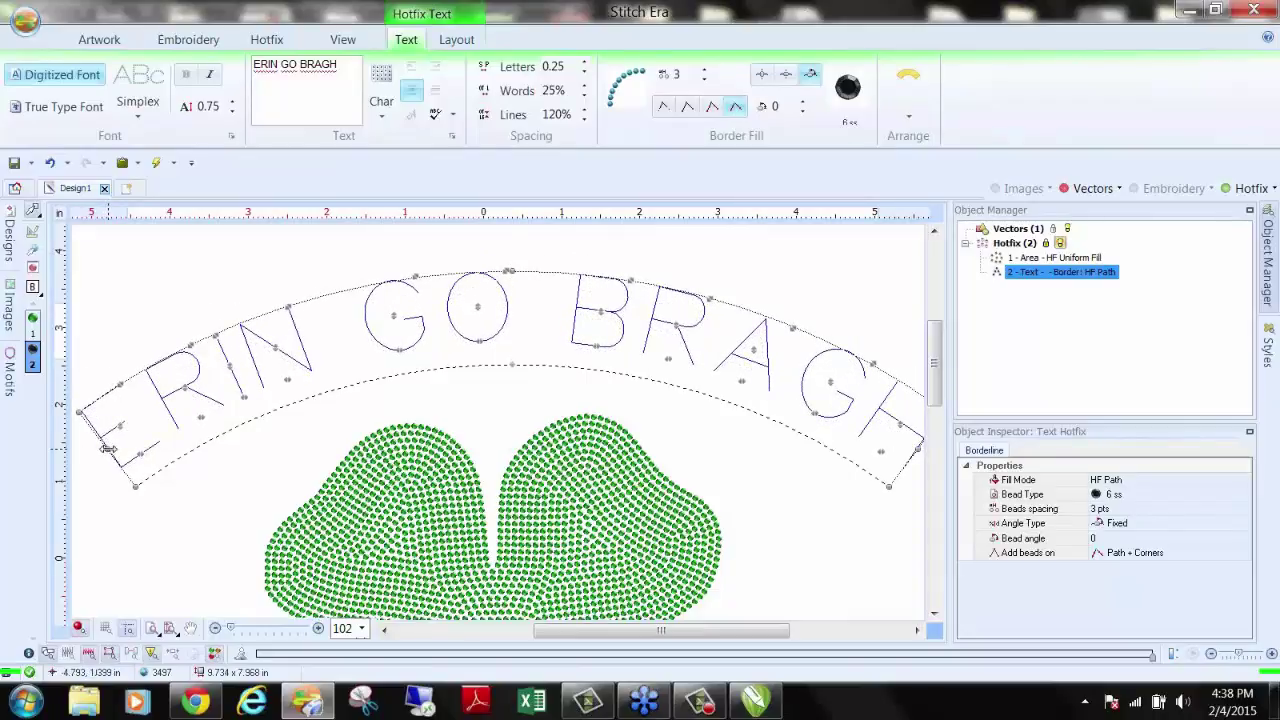
pyautogui.moveTo(108, 449); pyautogui.dragTo(90, 486)
pyautogui.scroll(-3, 692, 480)
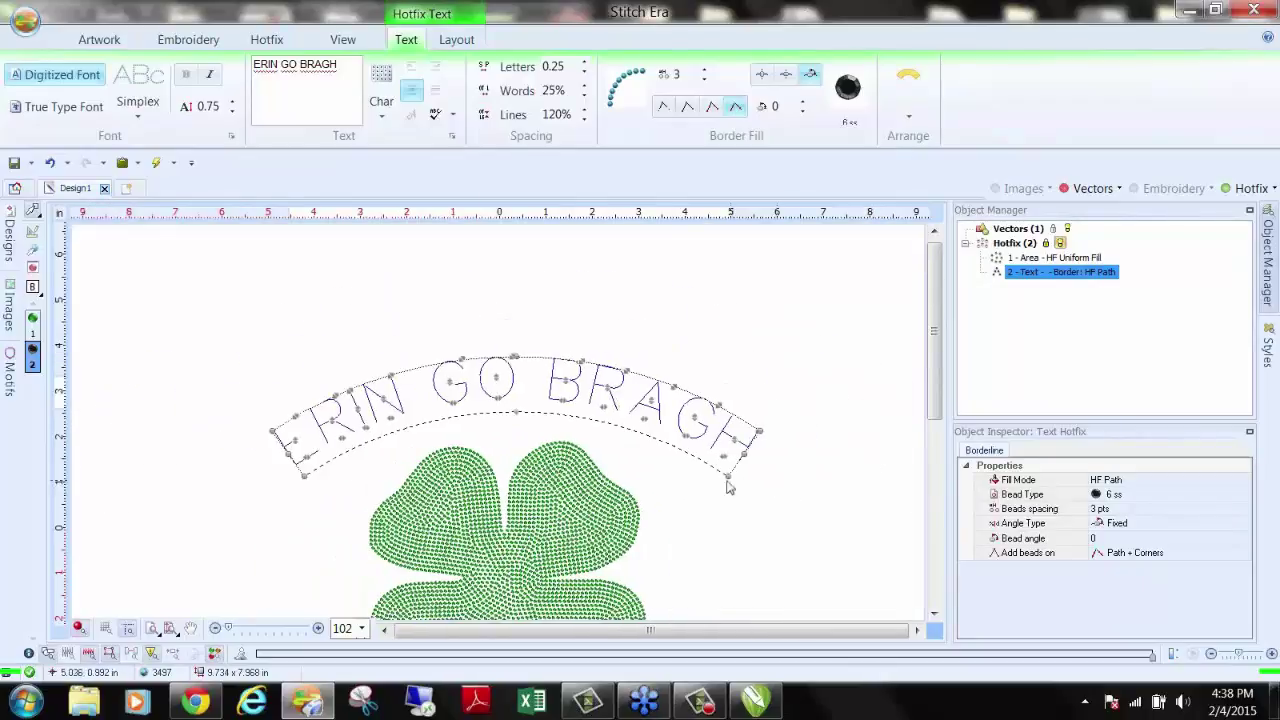
pyautogui.moveTo(729, 487)
pyautogui.mouseDown()
pyautogui.moveTo(803, 640)
pyautogui.moveTo(671, 449)
pyautogui.moveTo(740, 470)
pyautogui.moveTo(757, 506)
pyautogui.moveTo(709, 480)
pyautogui.mouseUp()
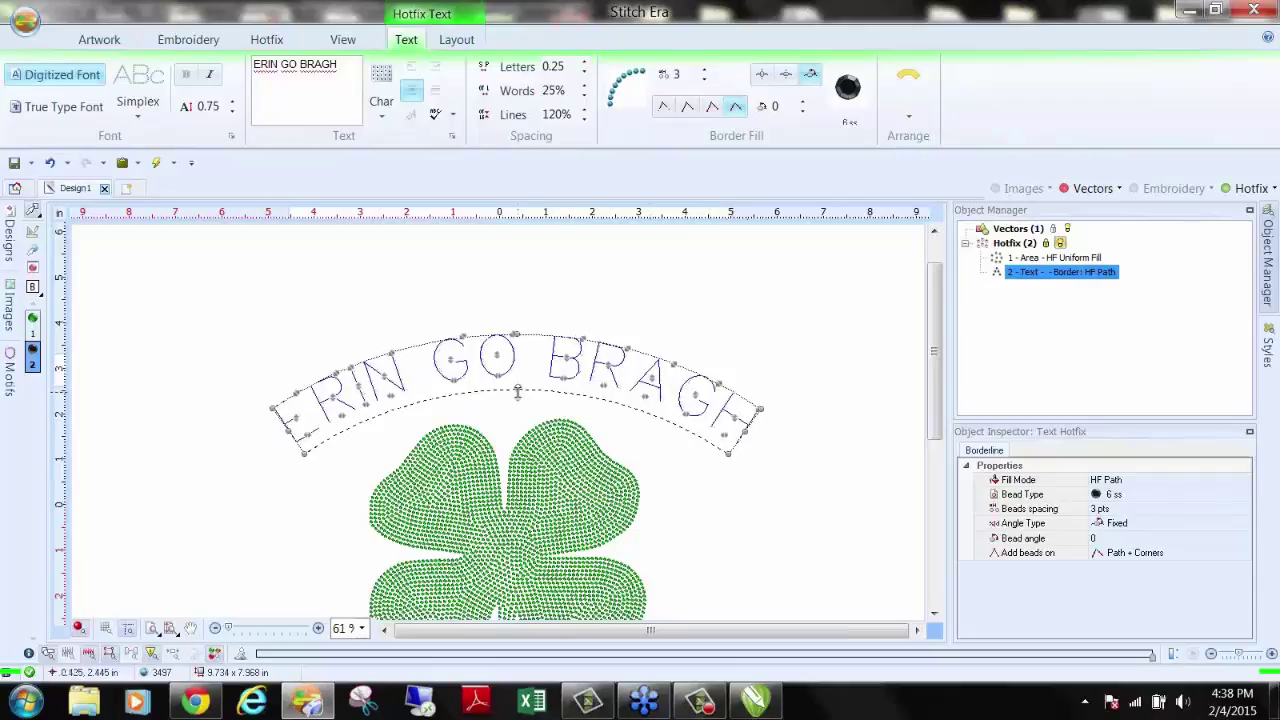
pyautogui.click(543, 300)
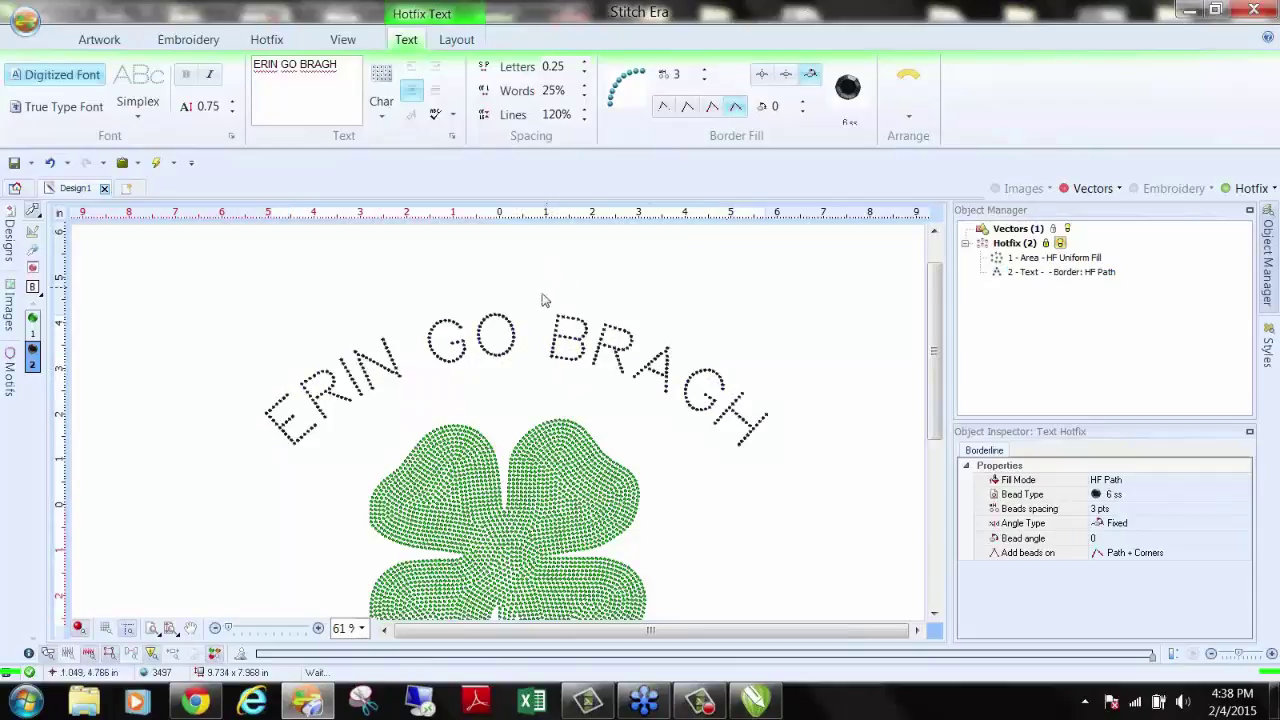
# Step: Set the arched text's word spacing to 15%, accepting the layout reset
pyautogui.click(503, 340)
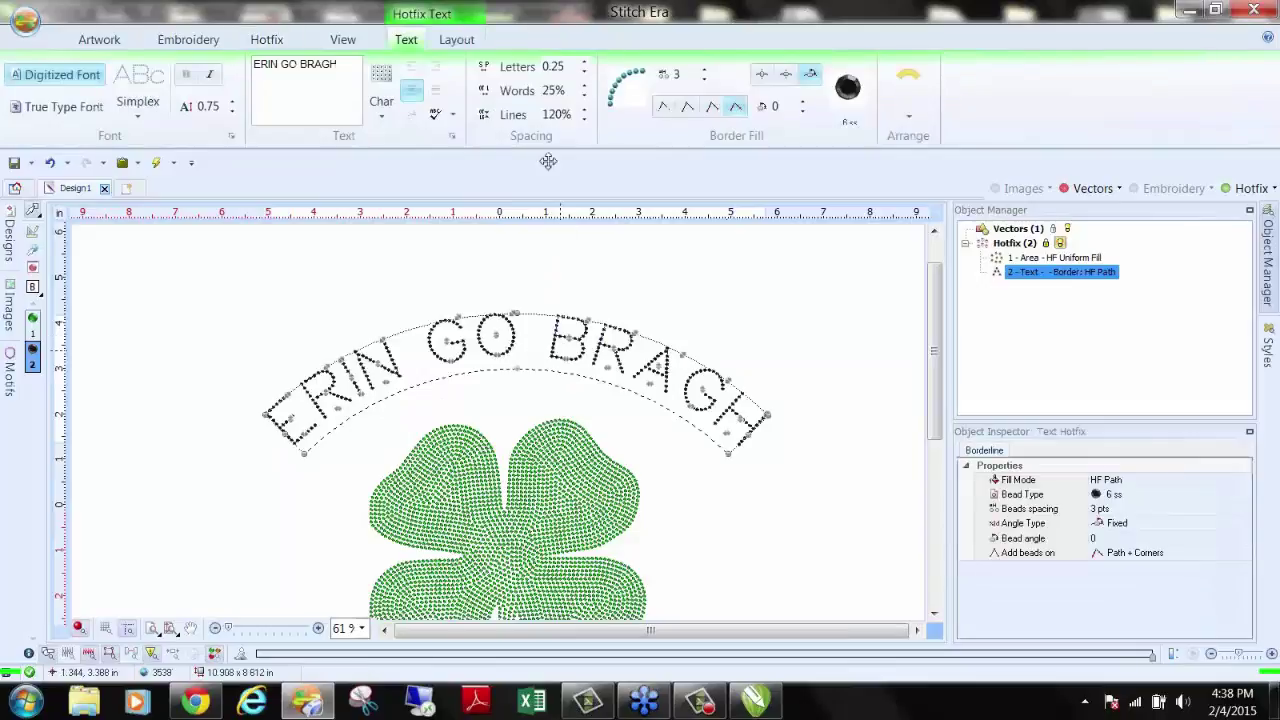
pyautogui.doubleClick(552, 90)
pyautogui.write('1')
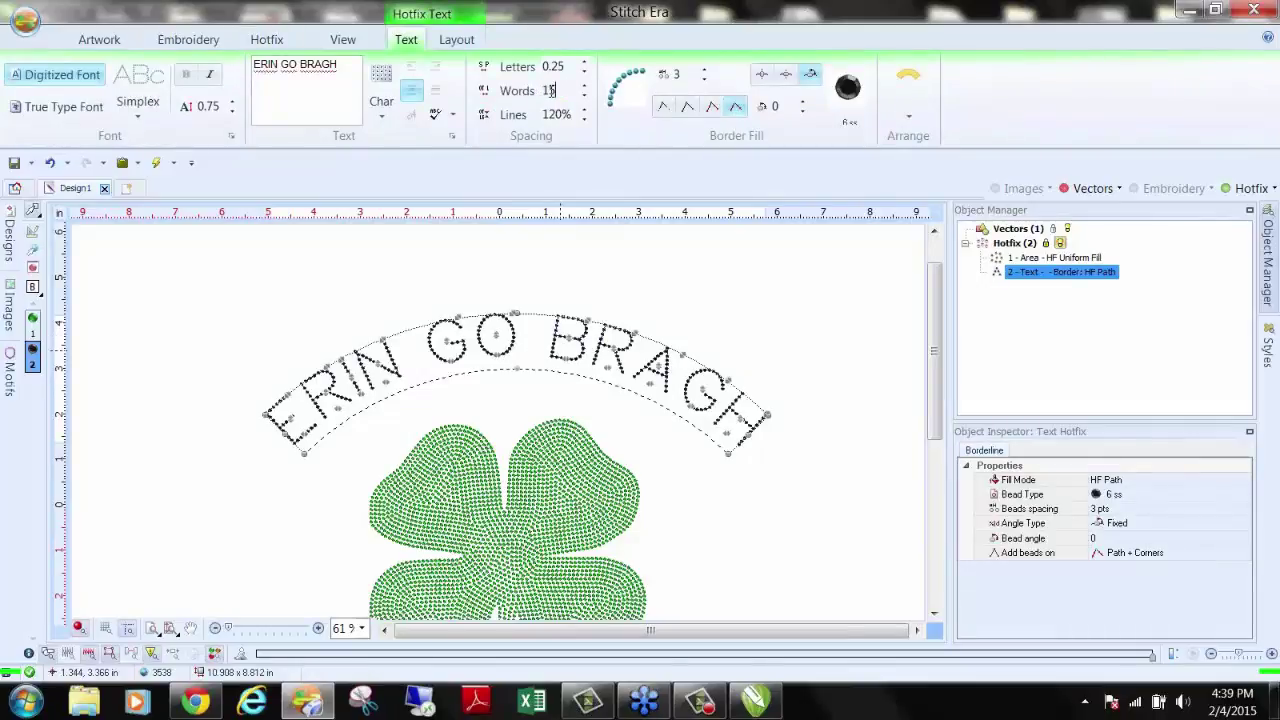
pyautogui.write('5')
pyautogui.press('Return')
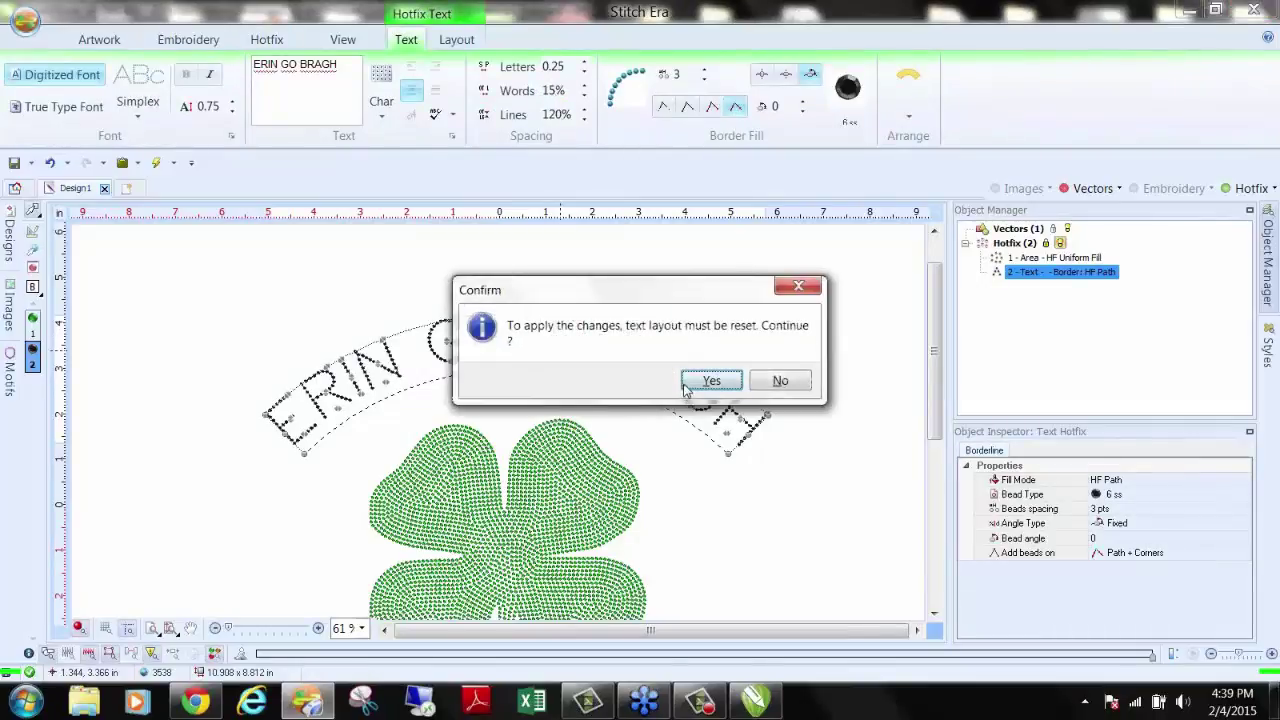
pyautogui.click(711, 381)
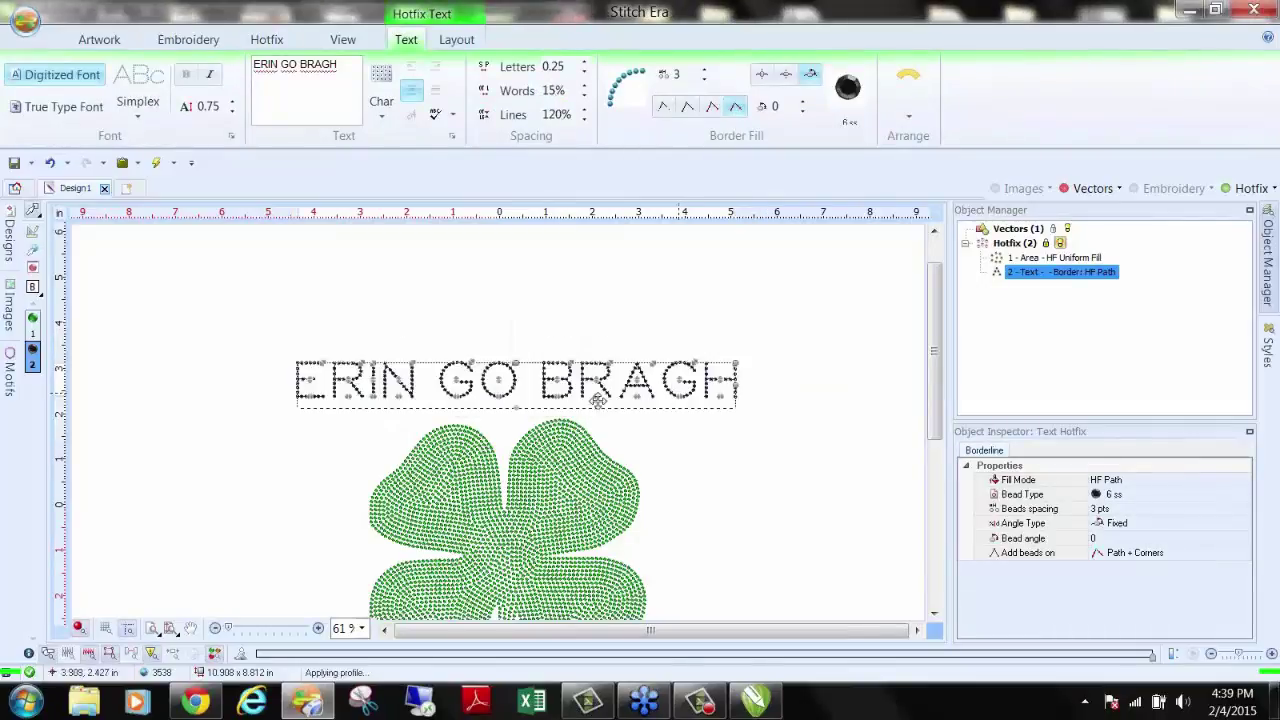
# Step: Set the text's word spacing to 10%, accepting the layout reset, and bend the text into an arc over the clover
pyautogui.doubleClick(553, 90)
pyautogui.write('10')
pyautogui.press('Return')
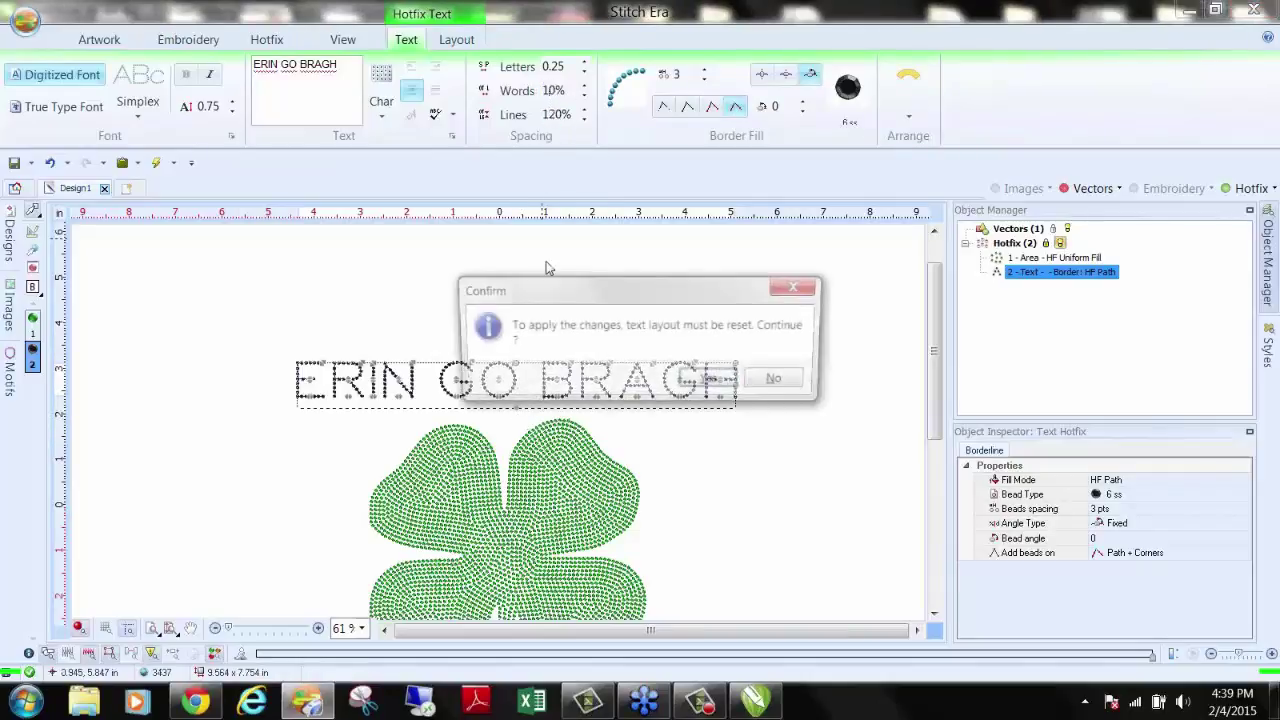
pyautogui.click(712, 379)
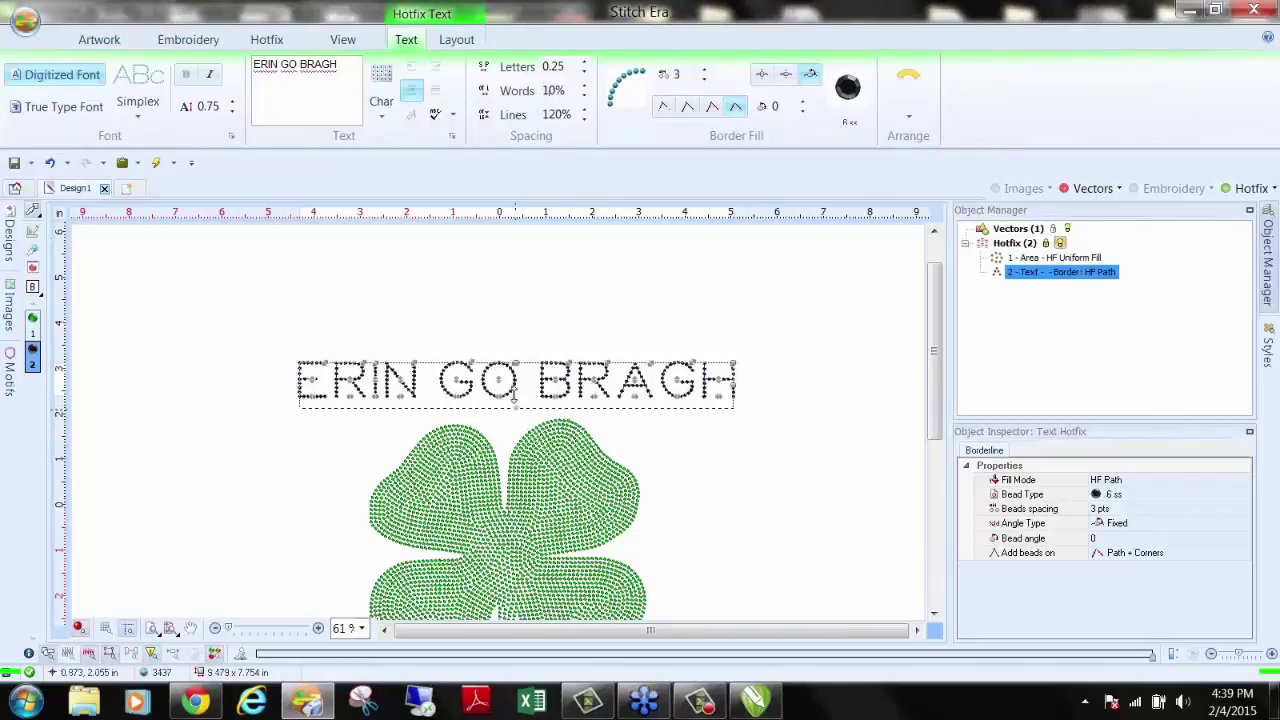
pyautogui.moveTo(515, 393)
pyautogui.mouseDown()
pyautogui.moveTo(532, 280)
pyautogui.moveTo(531, 376)
pyautogui.mouseUp()
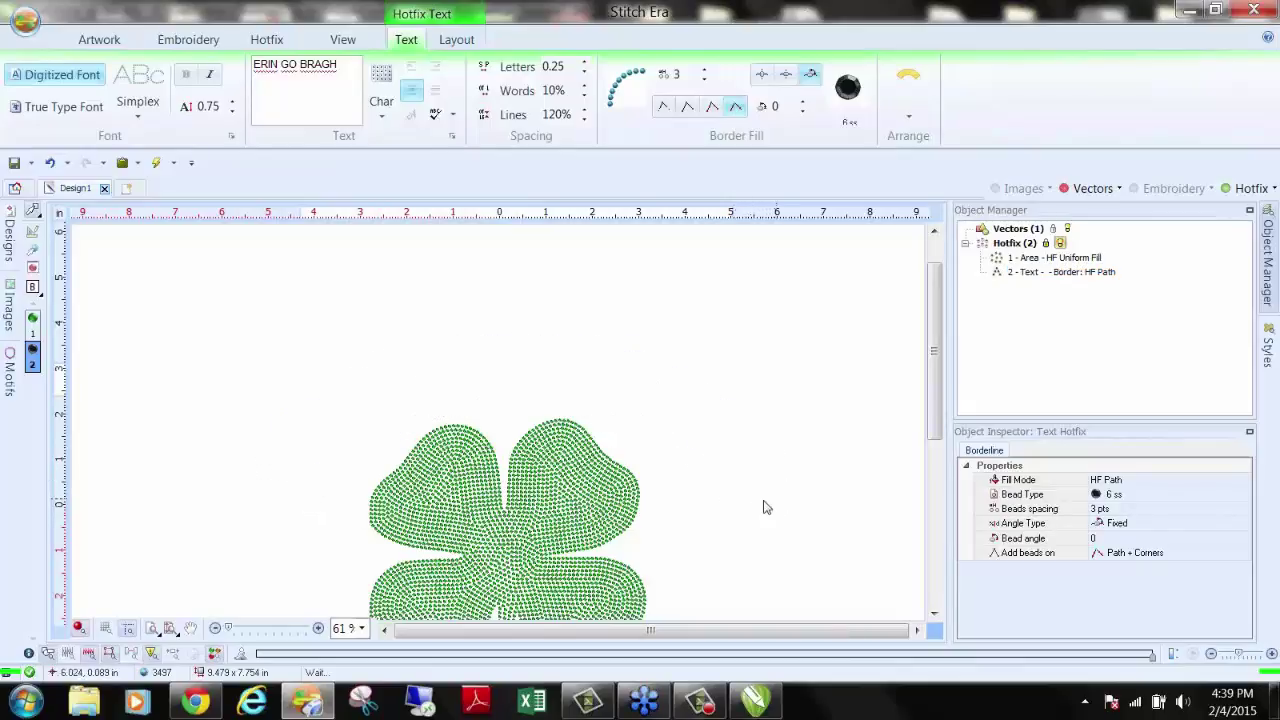
# Step: Edit the individual beads of the A in BRAGH, moving the bead just below its apex to X 952, Y 702 pts
pyautogui.scroll(2, 544, 513)
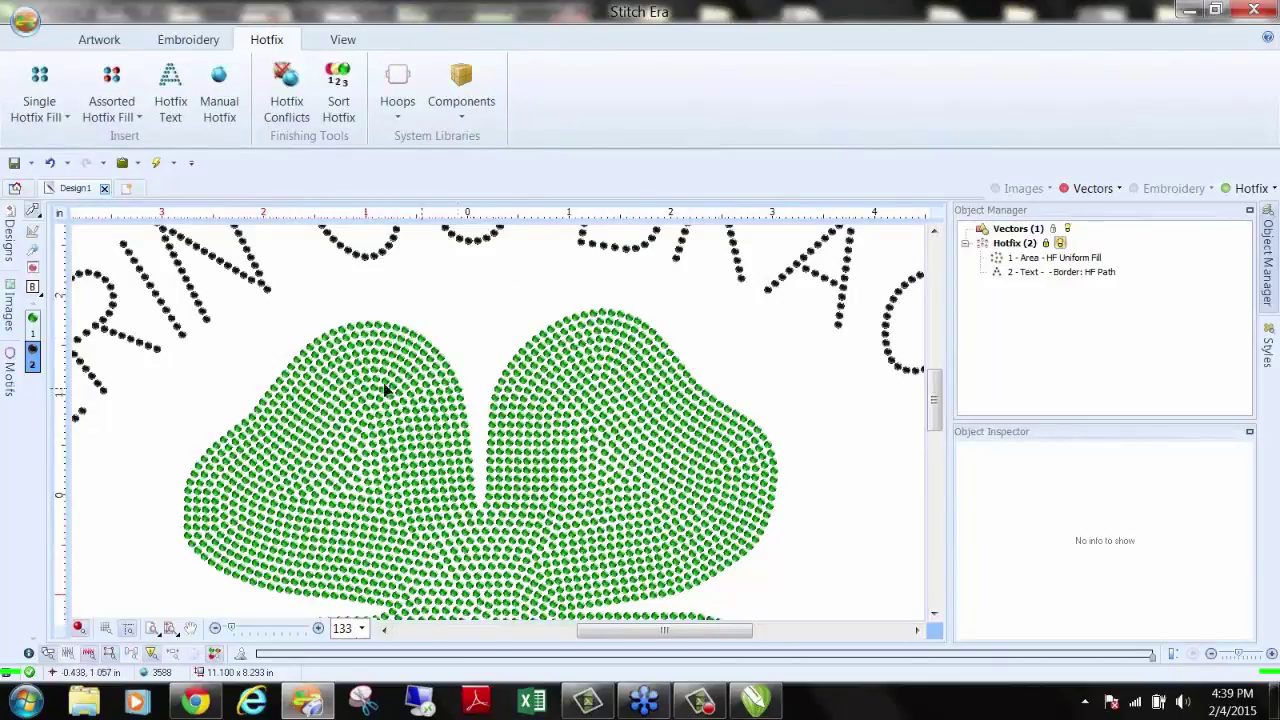
pyautogui.scroll(-1, 608, 329)
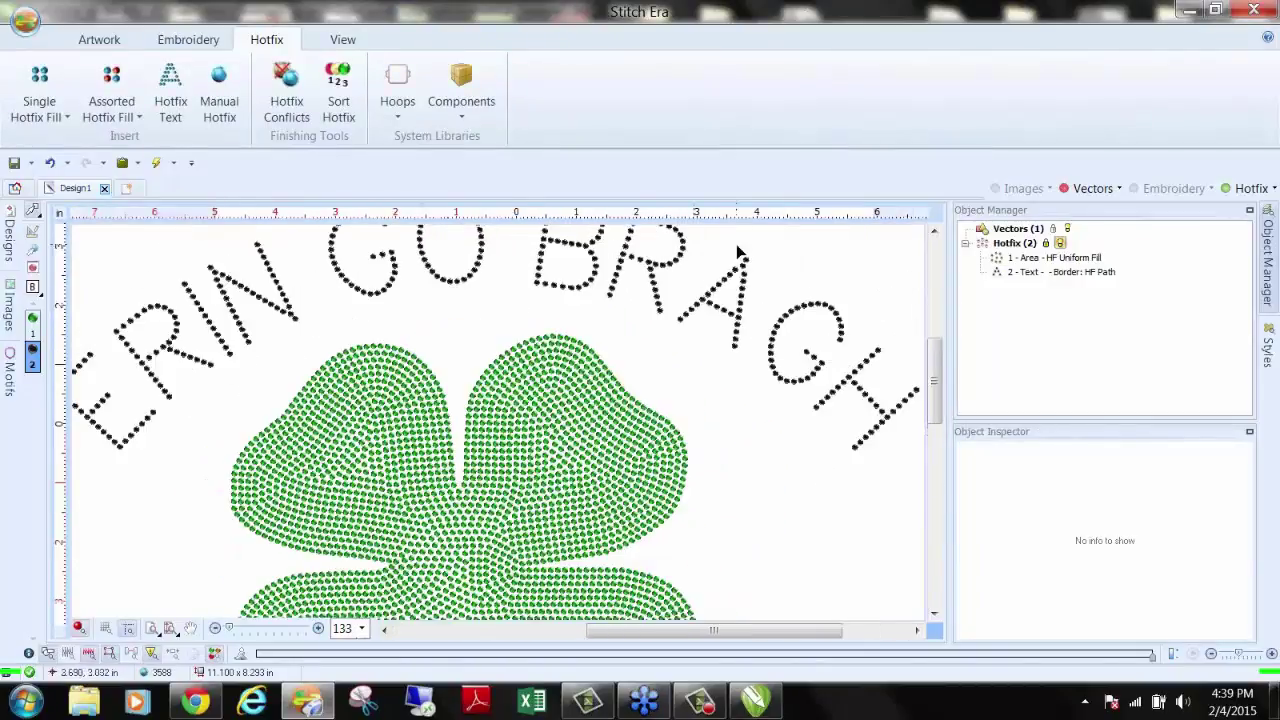
pyautogui.scroll(4, 736, 244)
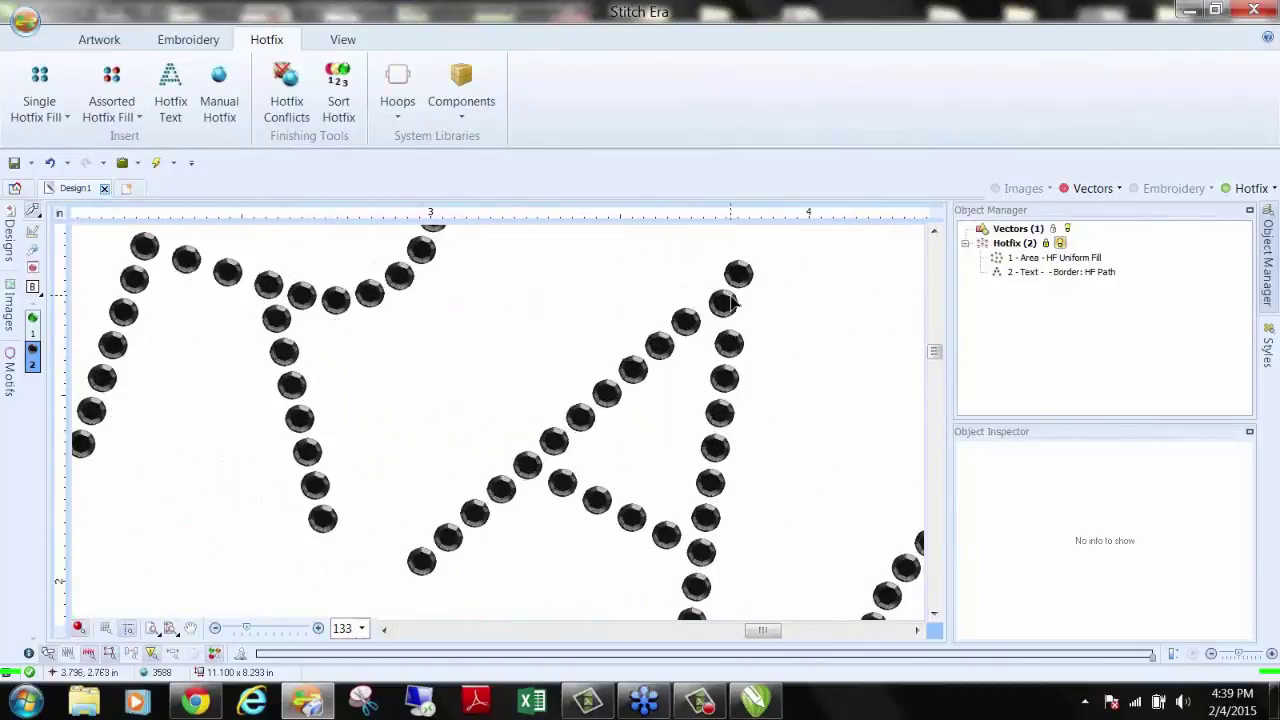
pyautogui.scroll(2, 733, 300)
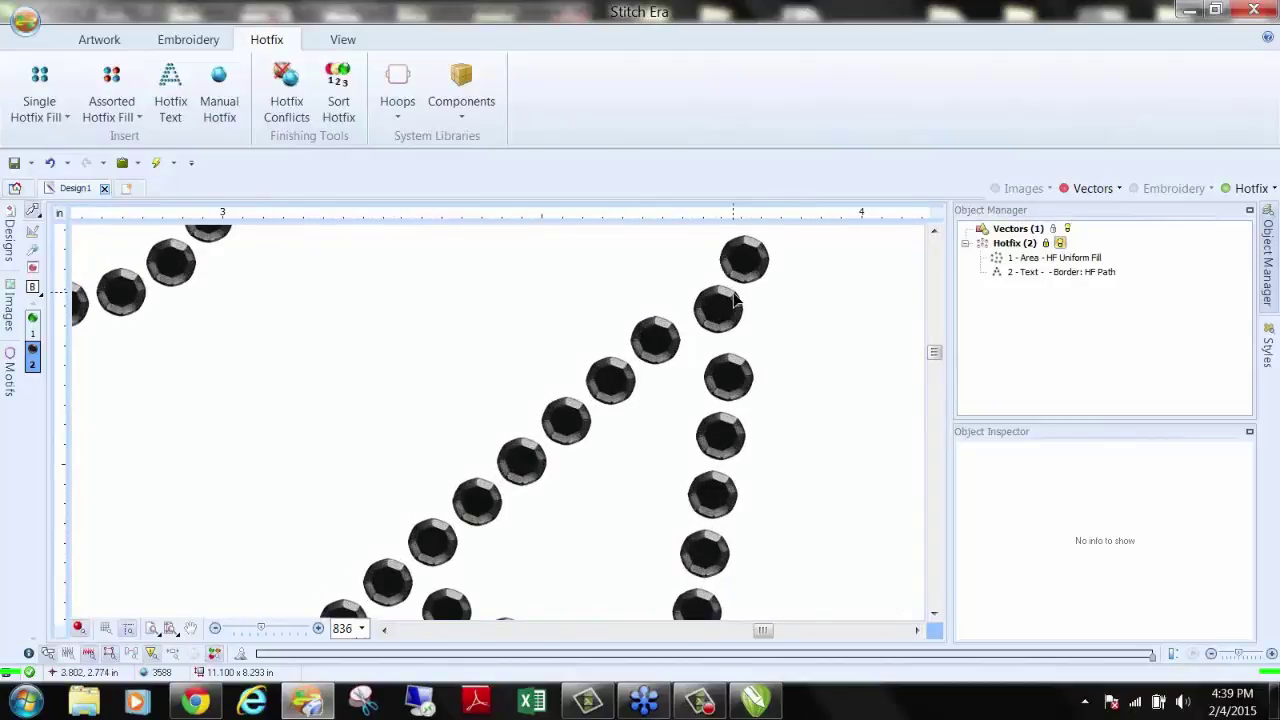
pyautogui.click(33, 213)
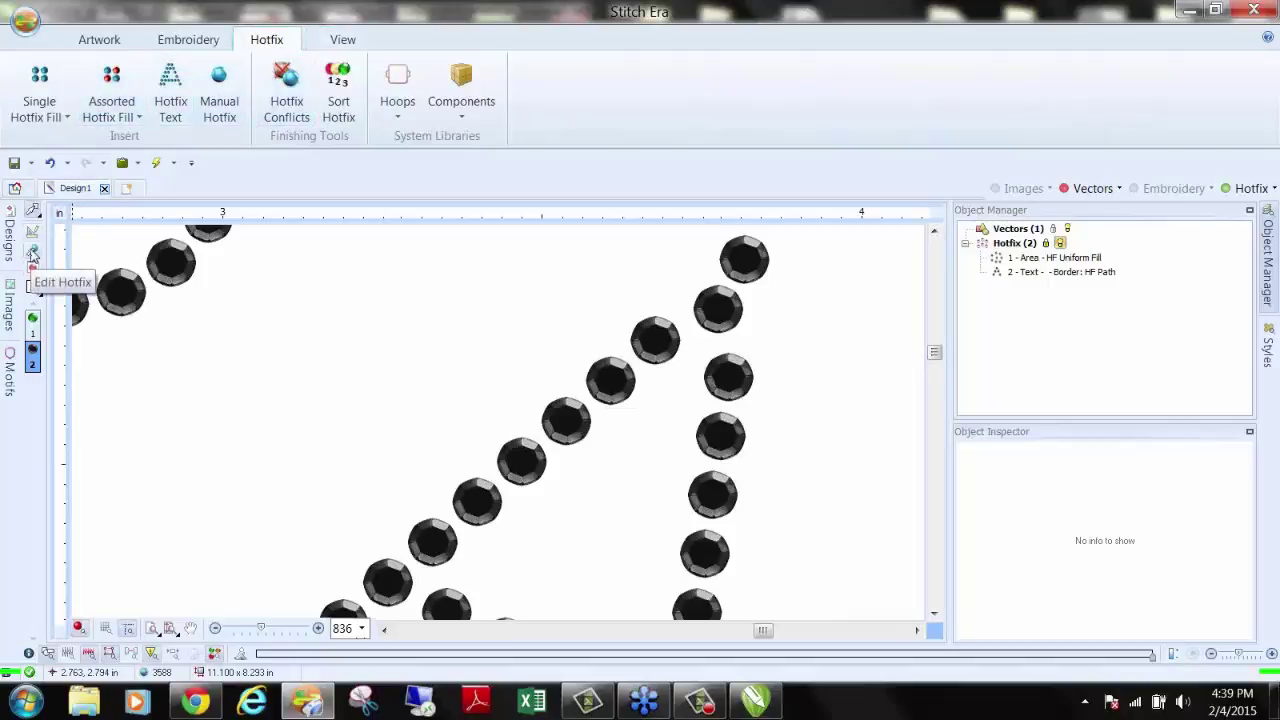
pyautogui.click(32, 252)
pyautogui.click(712, 307)
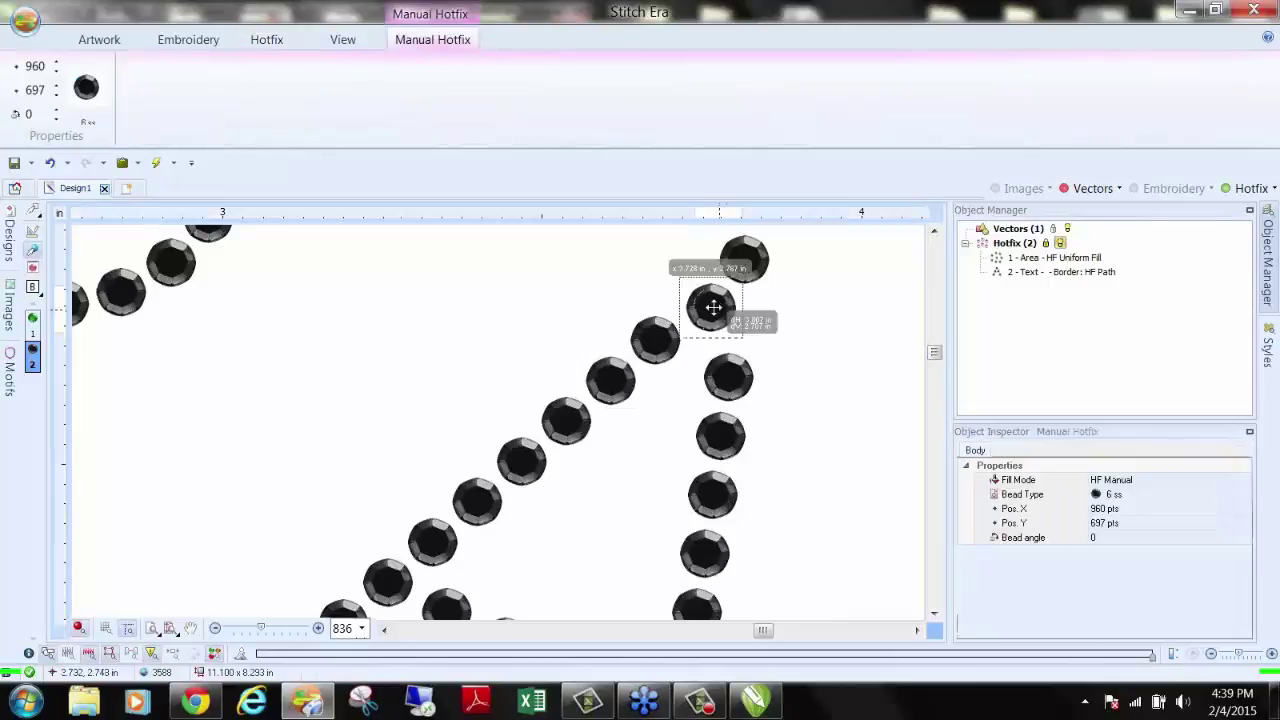
pyautogui.moveTo(712, 307); pyautogui.dragTo(706, 300)
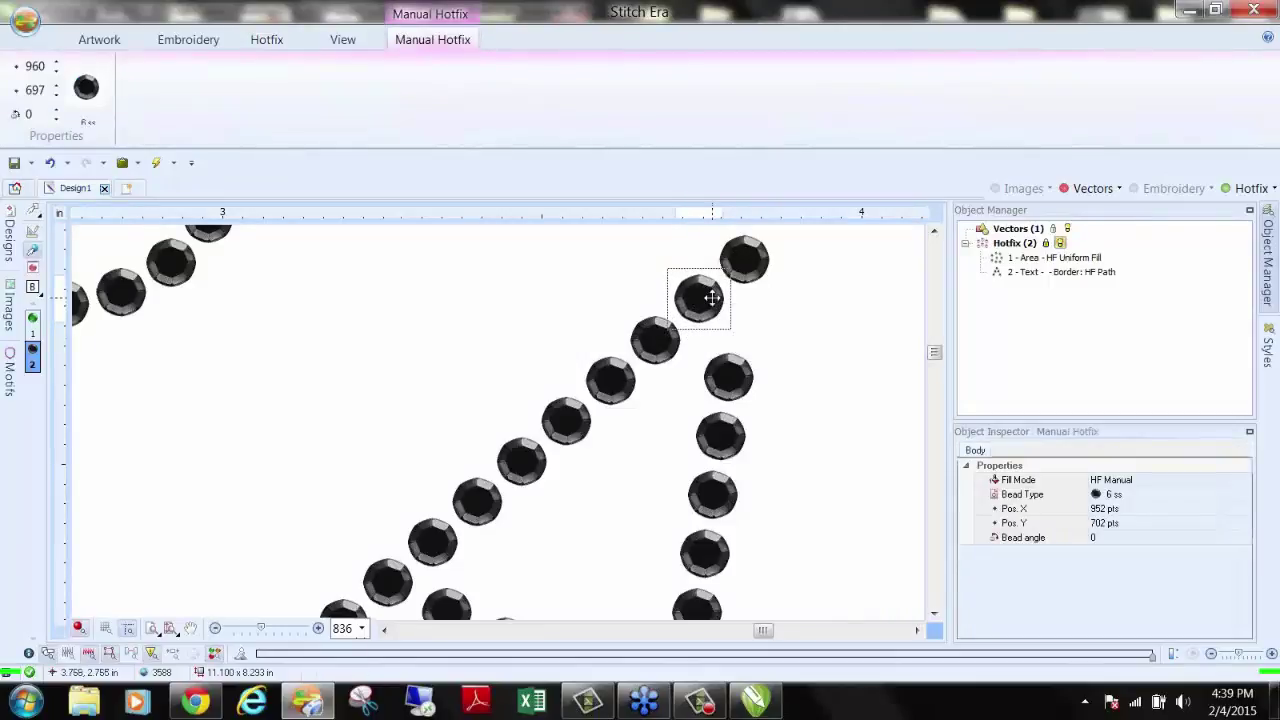
# Step: Insert an extra 6 ss bead just below the apex of the A in BRAGH, above its right leg
pyautogui.rightClick(711, 297)
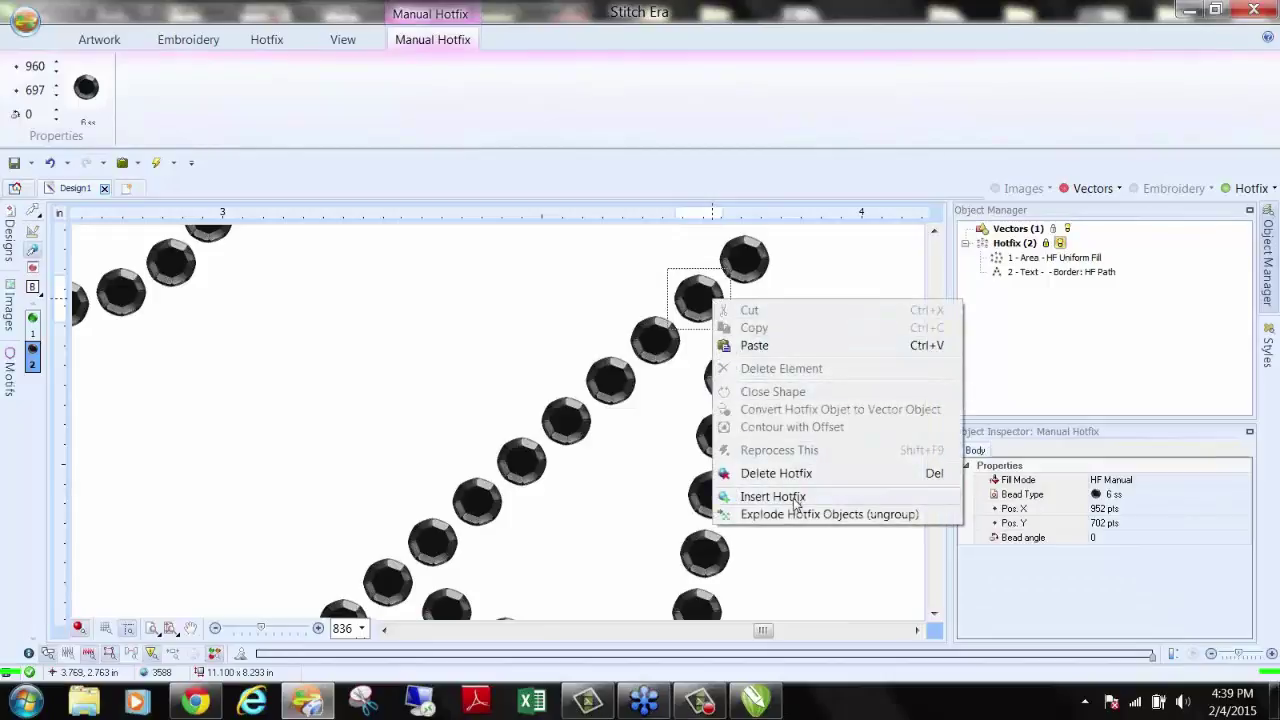
pyautogui.click(772, 497)
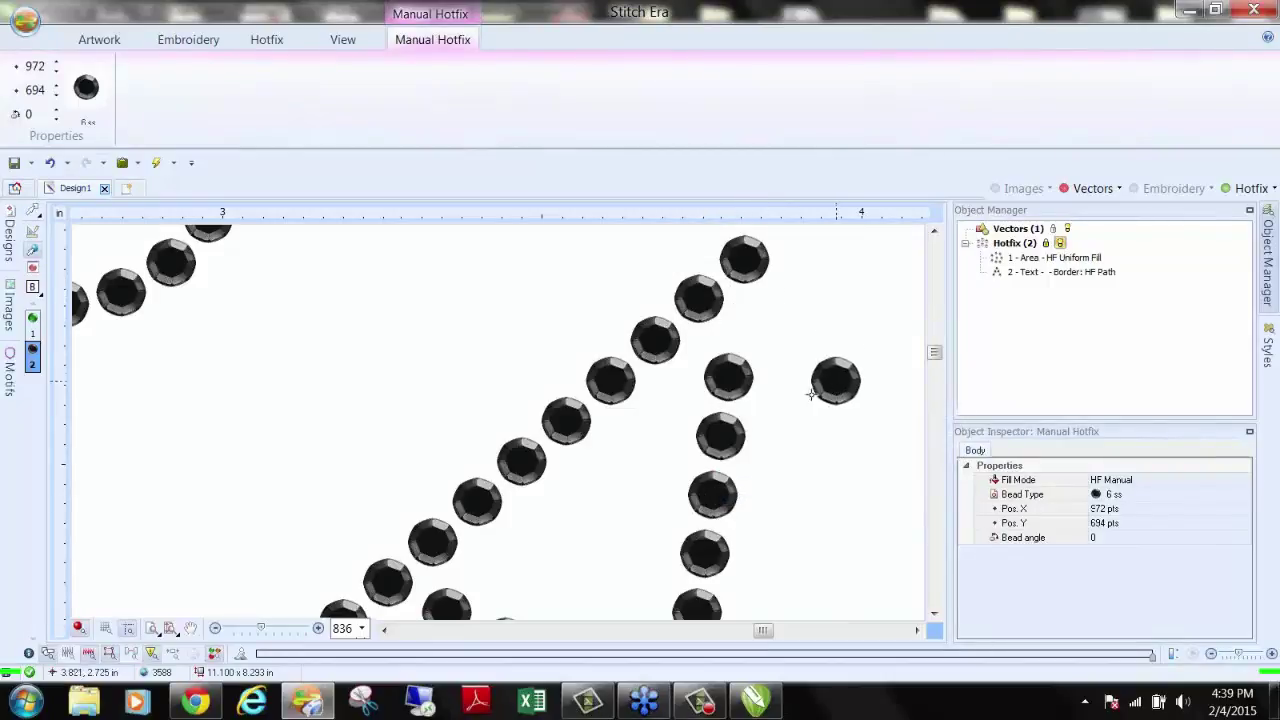
pyautogui.press('Escape')
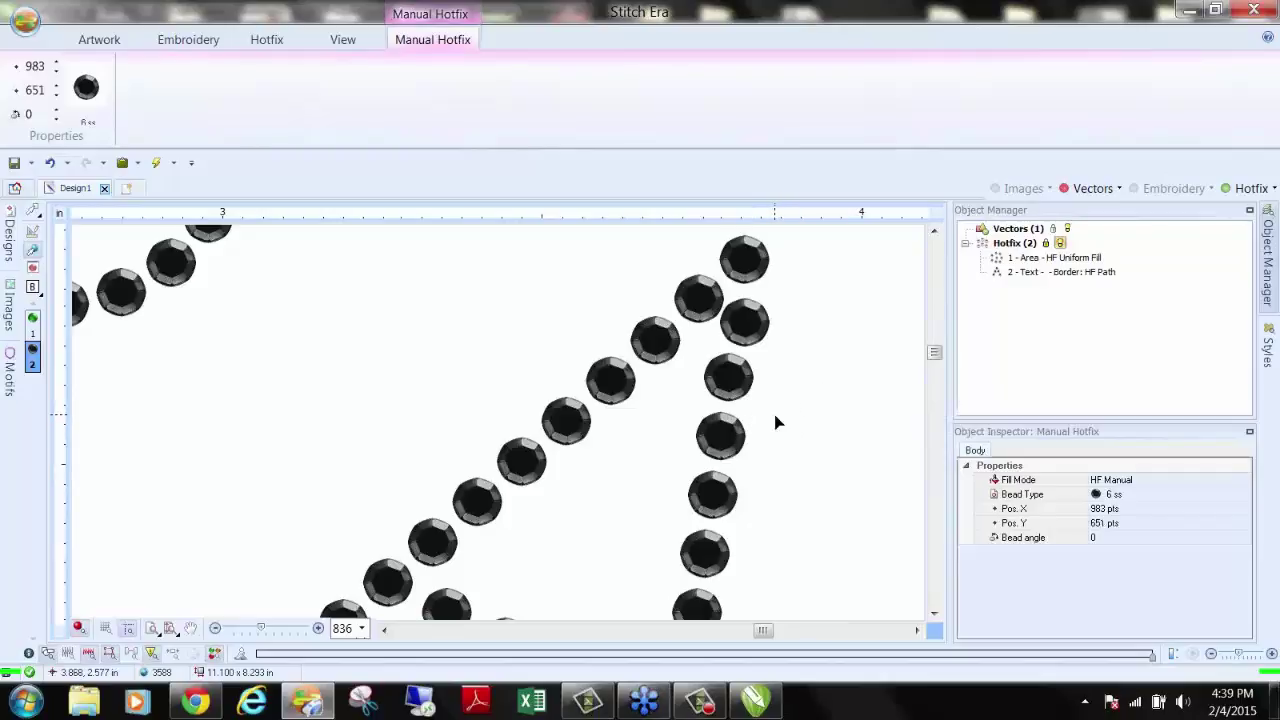
pyautogui.scroll(-3, 612, 427)
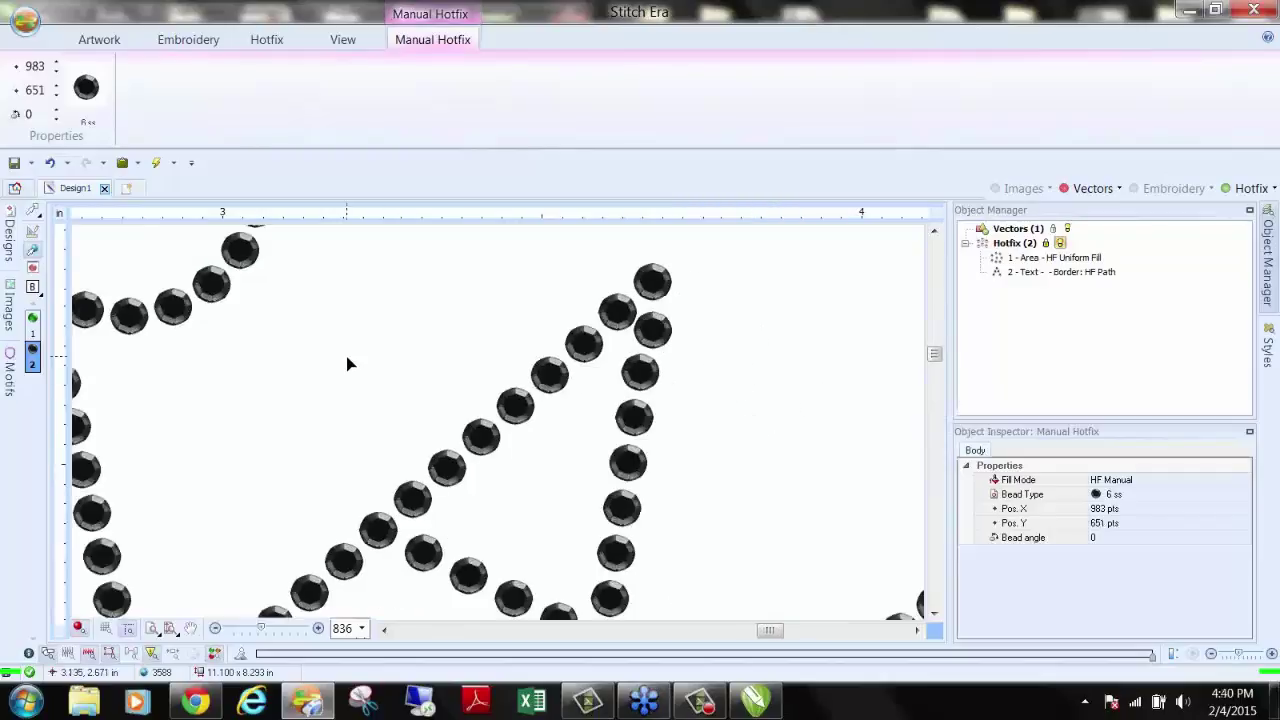
# Step: Place loose manual hotfix beads in the empty area above the G in BRAGH and undo them
pyautogui.click(268, 42)
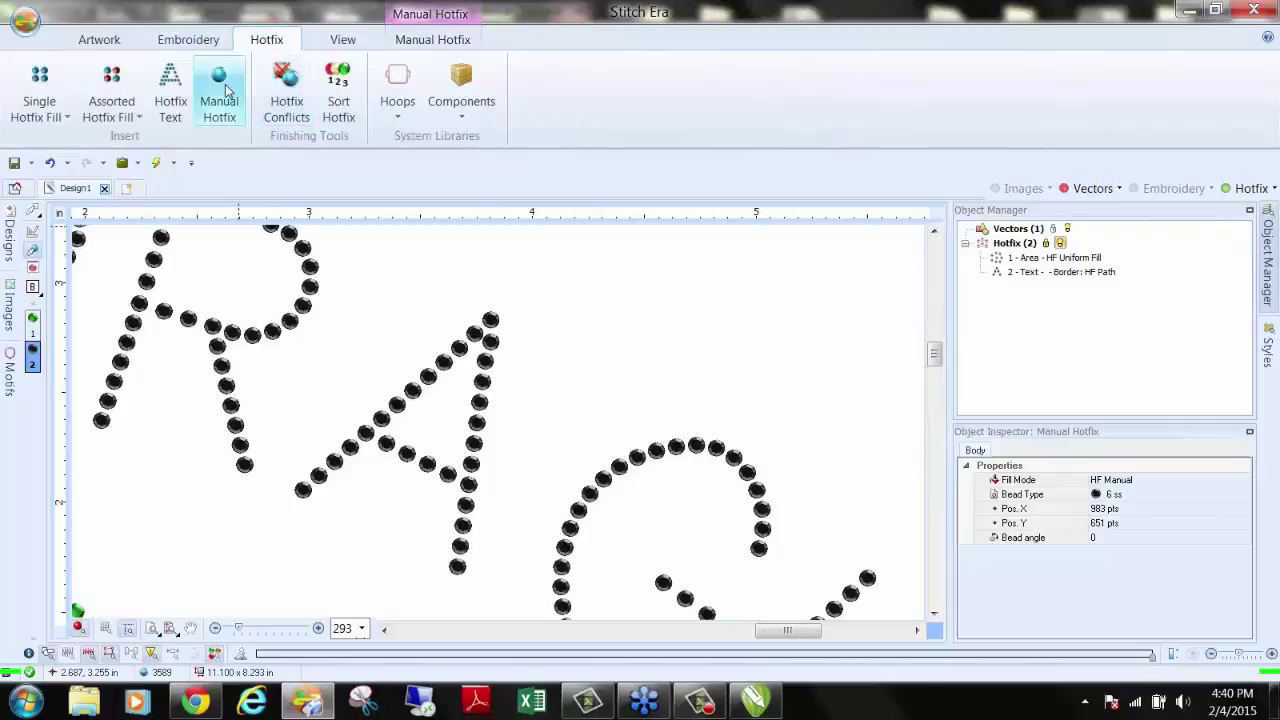
pyautogui.click(754, 348)
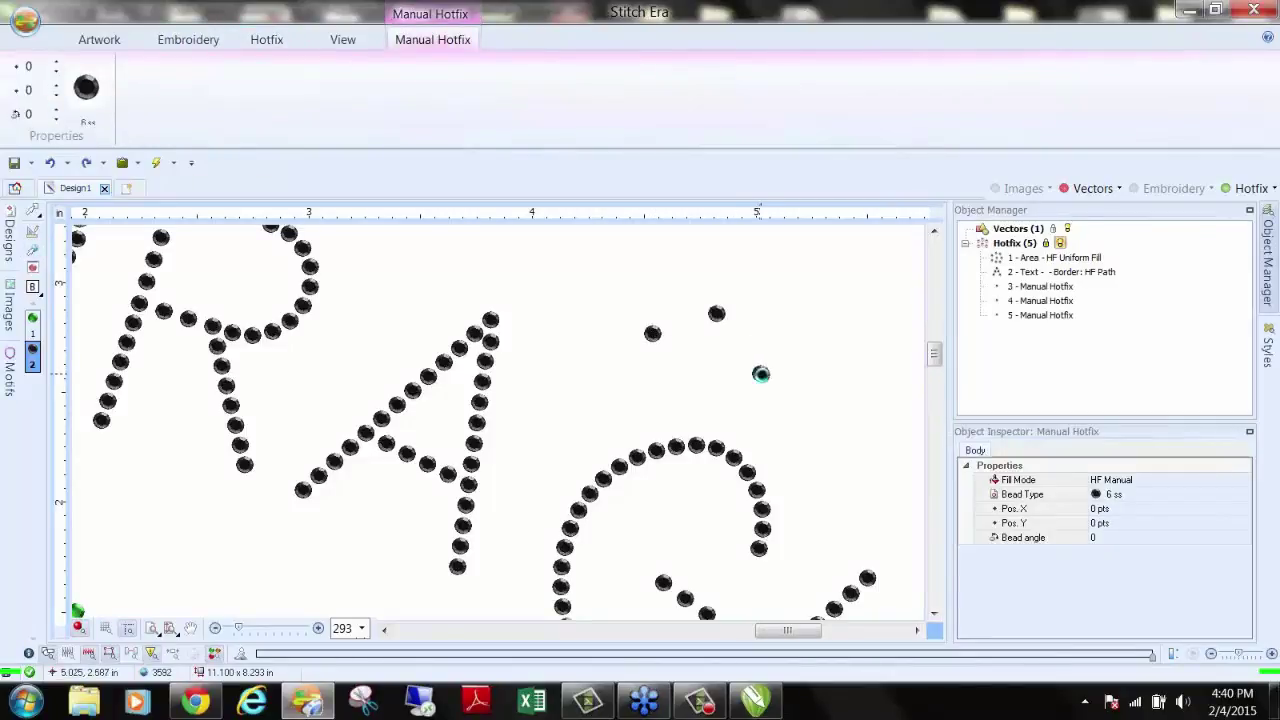
pyautogui.press('Escape')
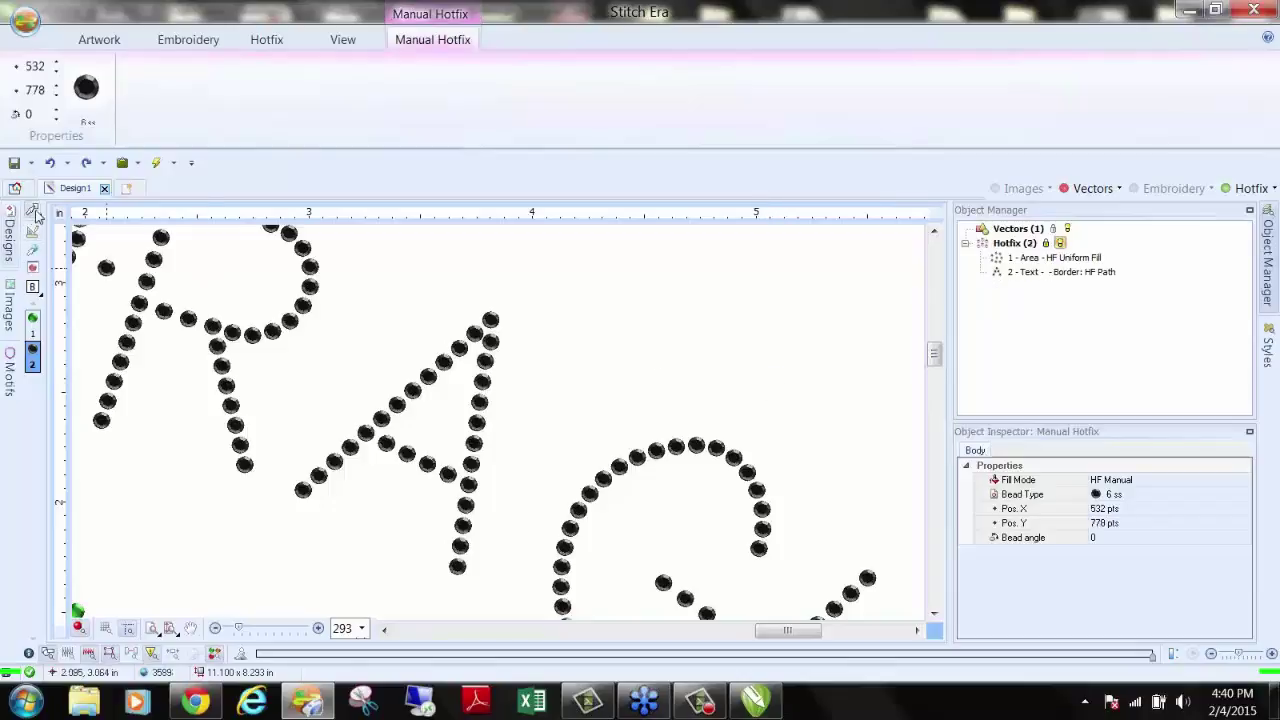
pyautogui.click(35, 213)
pyautogui.scroll(-5, 583, 419)
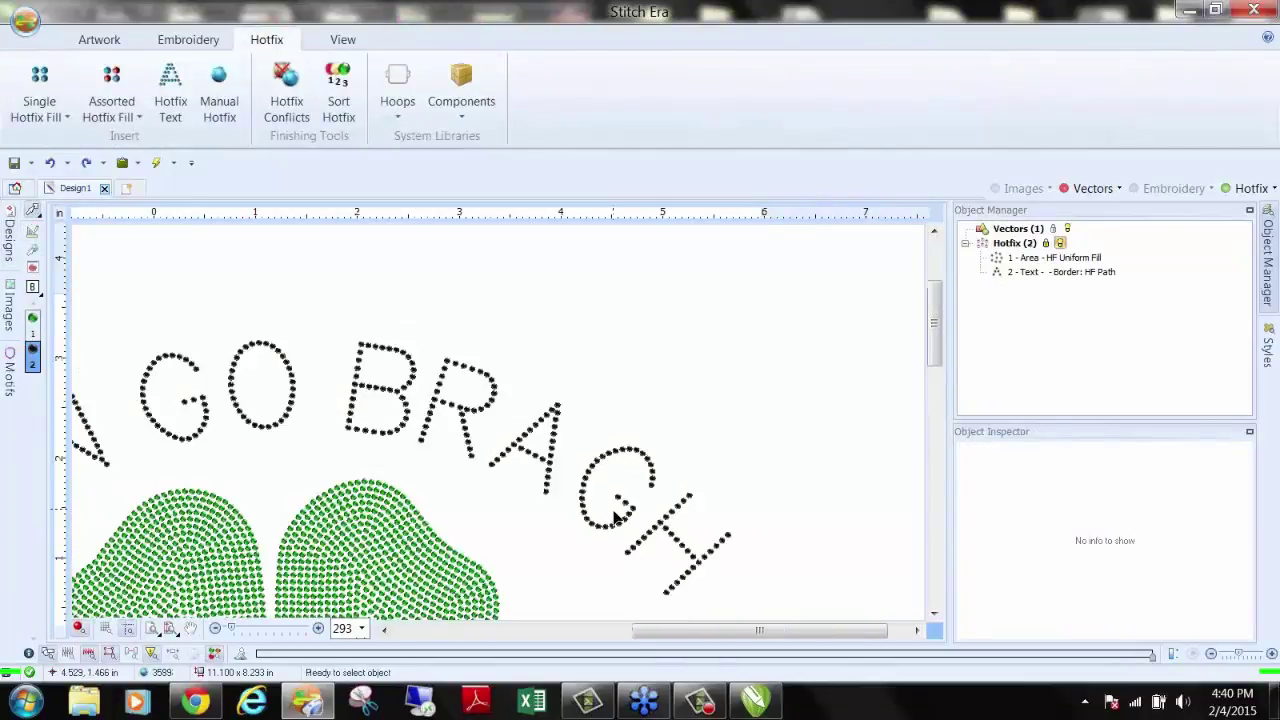
pyautogui.scroll(-4, 615, 515)
pyautogui.scroll(2, 525, 439)
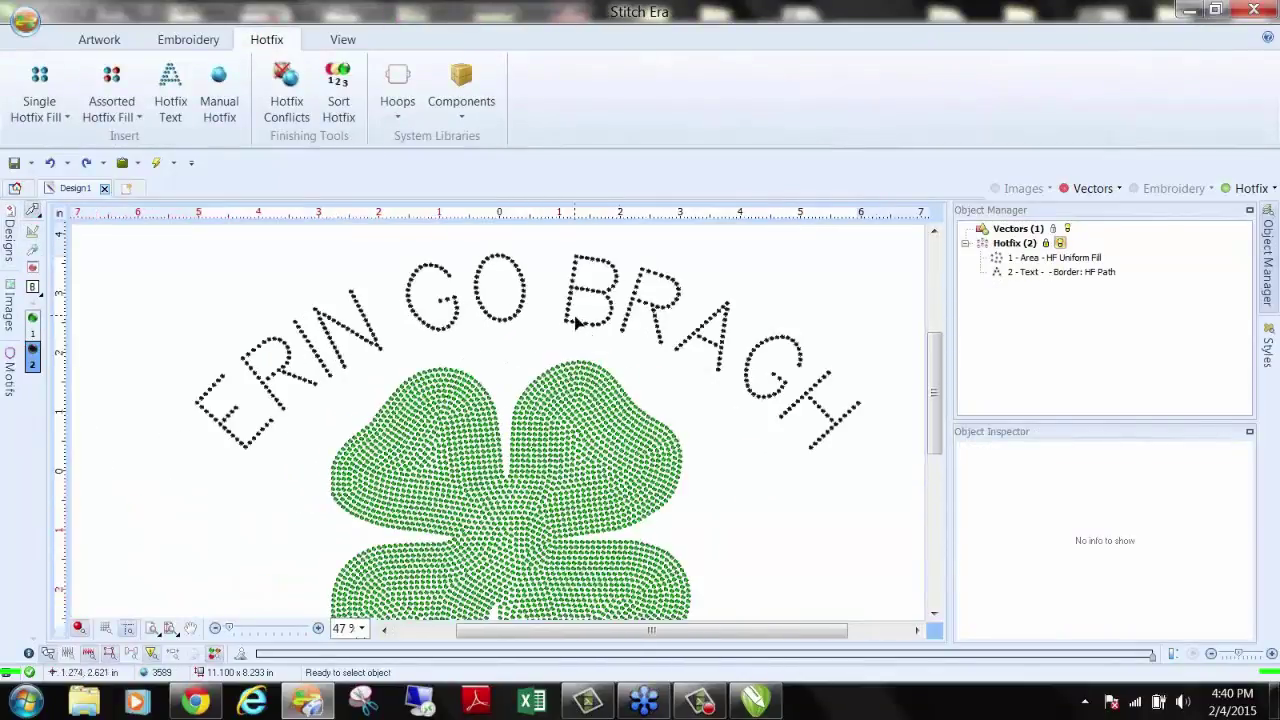
# Step: Apply the Irregular arrangement to the ERIN GO BRAGH text and stretch its left end taller, upward and downward
pyautogui.click(577, 322)
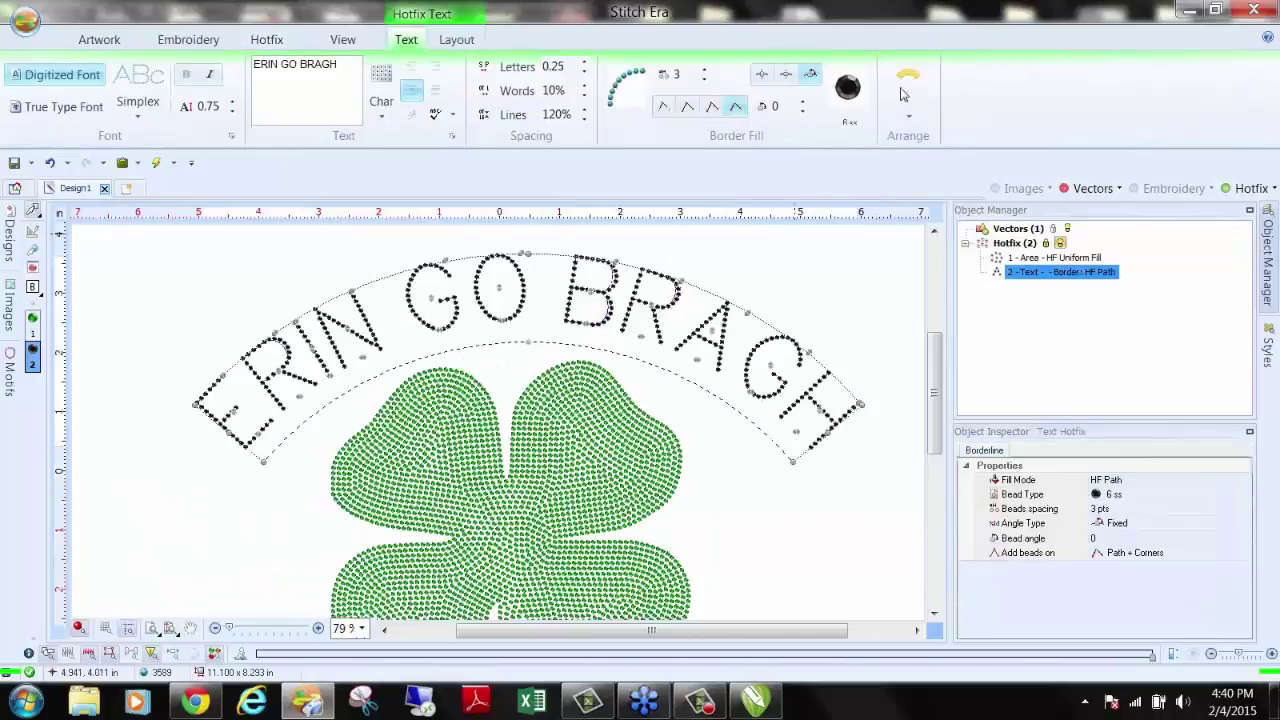
pyautogui.click(908, 105)
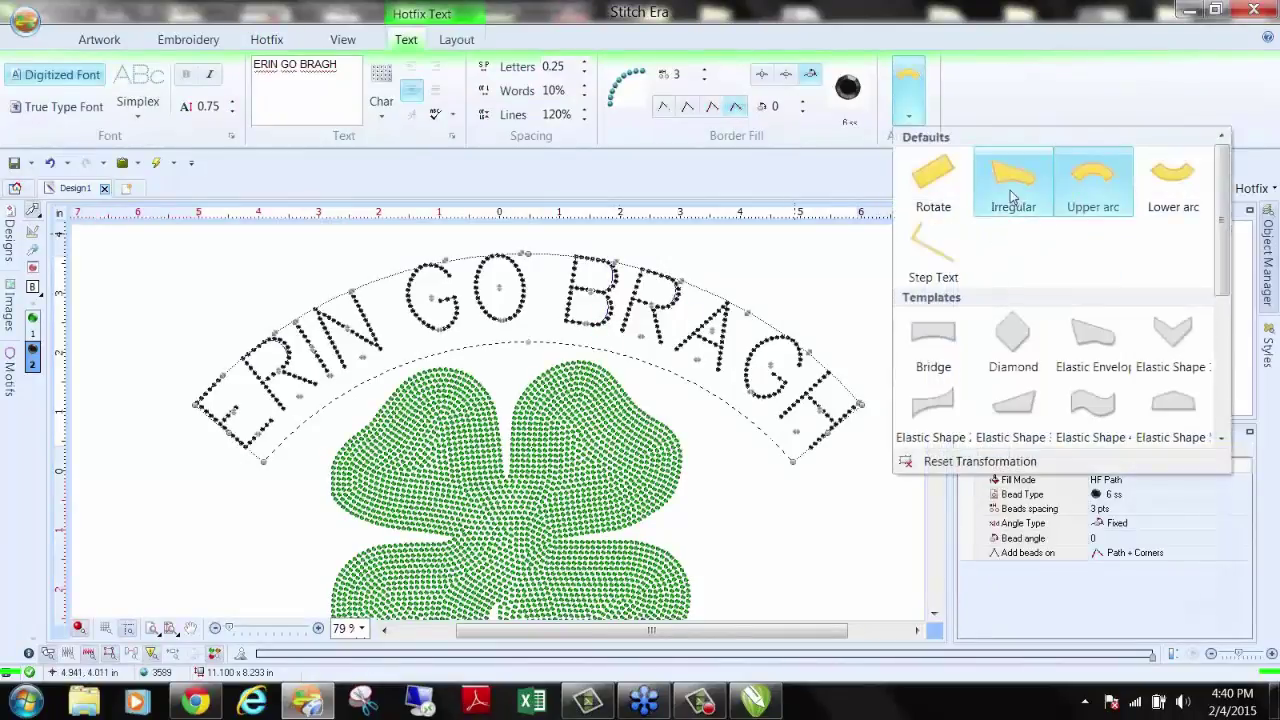
pyautogui.click(1012, 196)
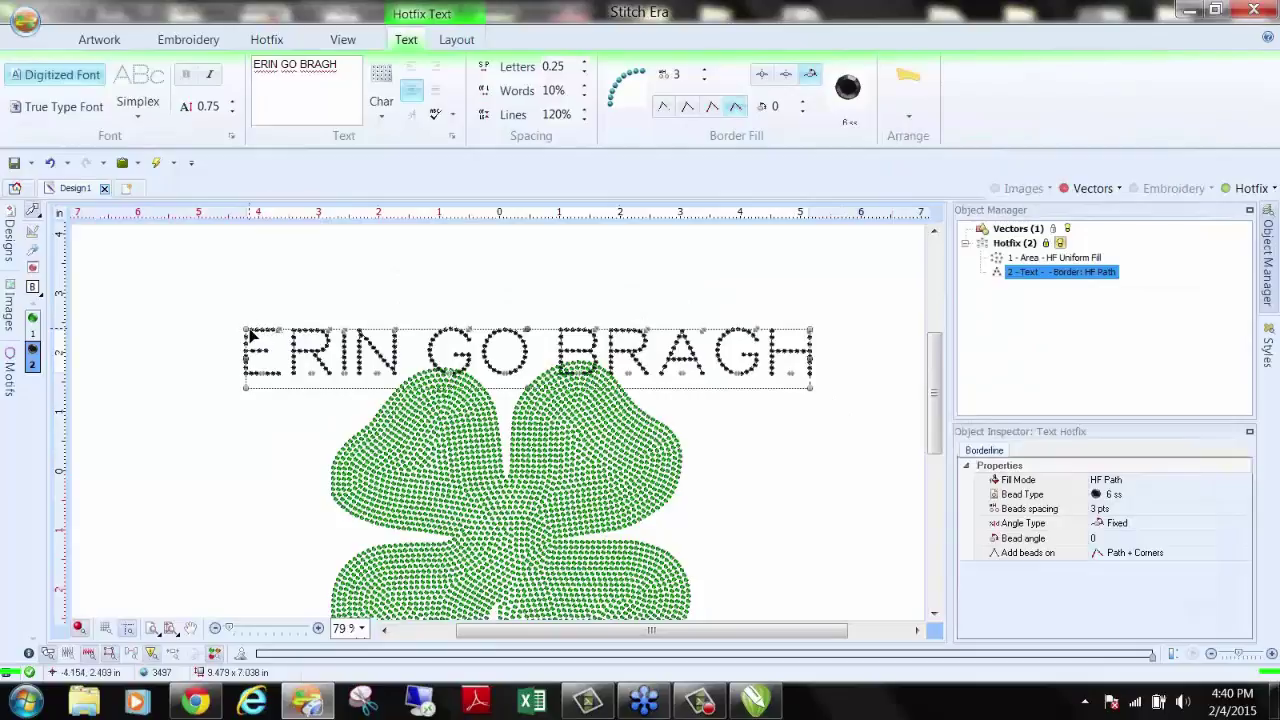
pyautogui.moveTo(241, 325); pyautogui.dragTo(207, 215)
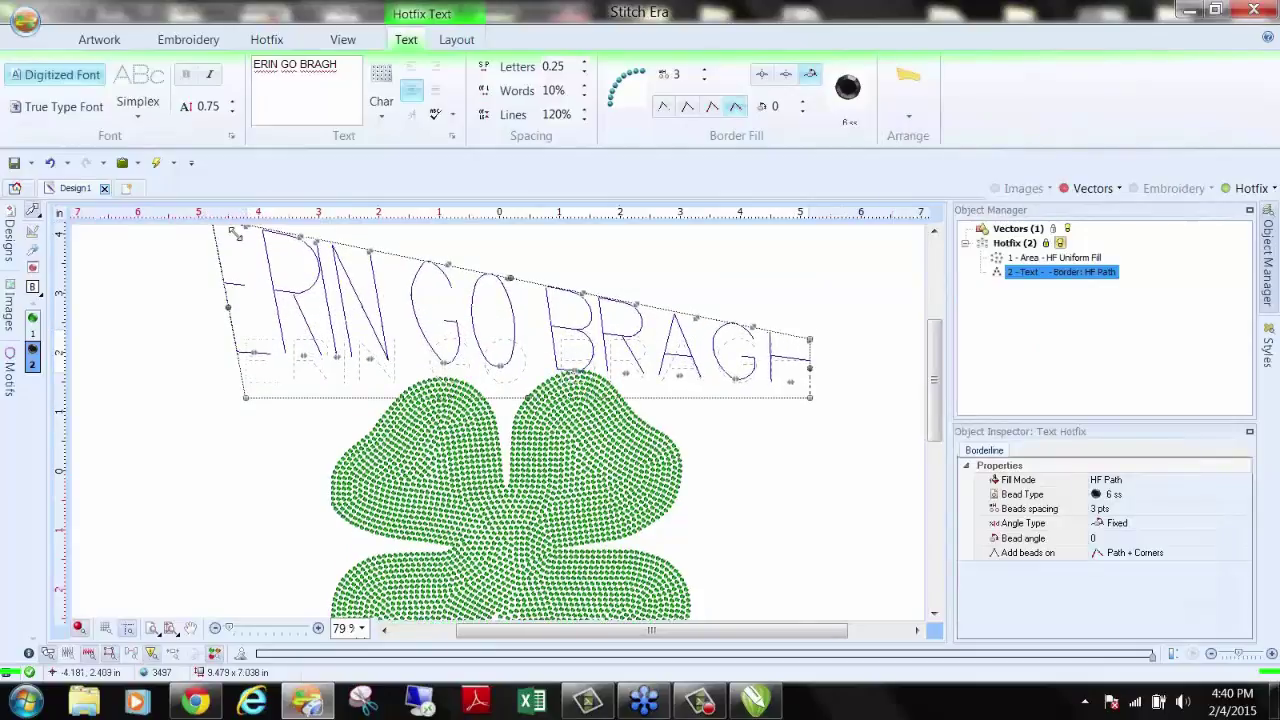
pyautogui.moveTo(244, 409); pyautogui.dragTo(220, 476)
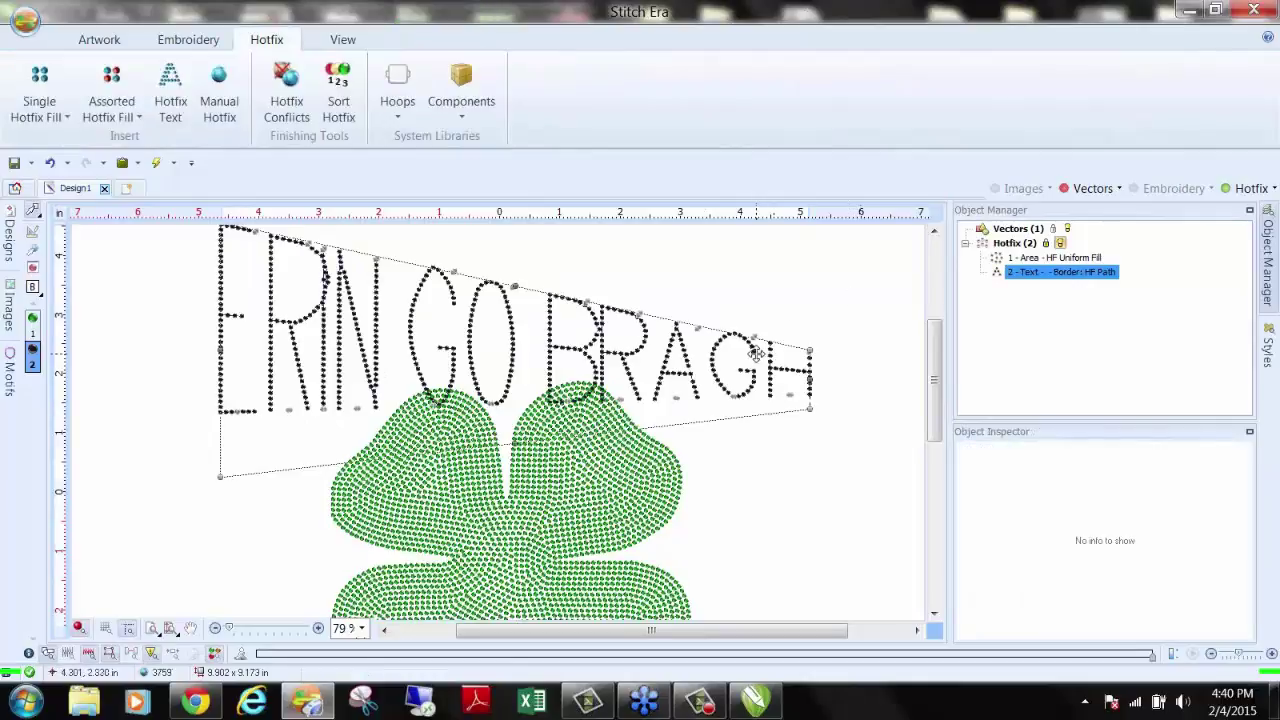
# Step: Arrange the text as Step Text, slope it diagonally down to the right, and shift it up over the clover
pyautogui.click(908, 95)
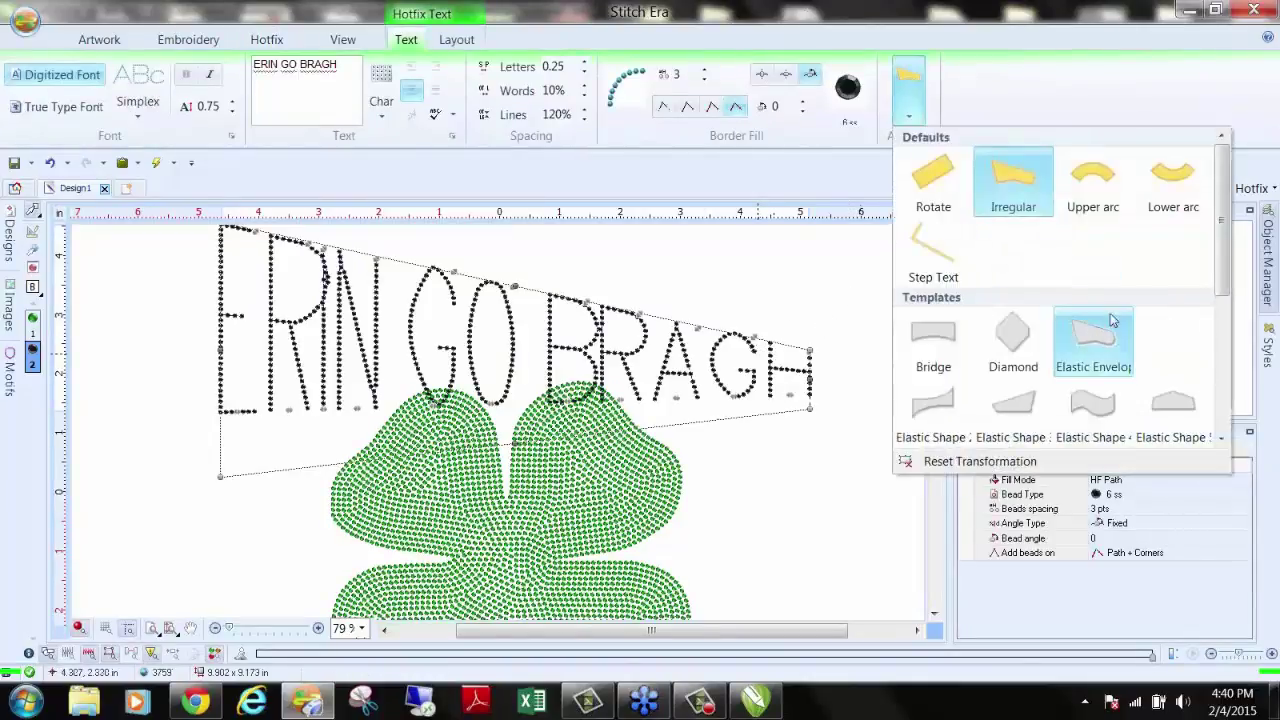
pyautogui.click(933, 250)
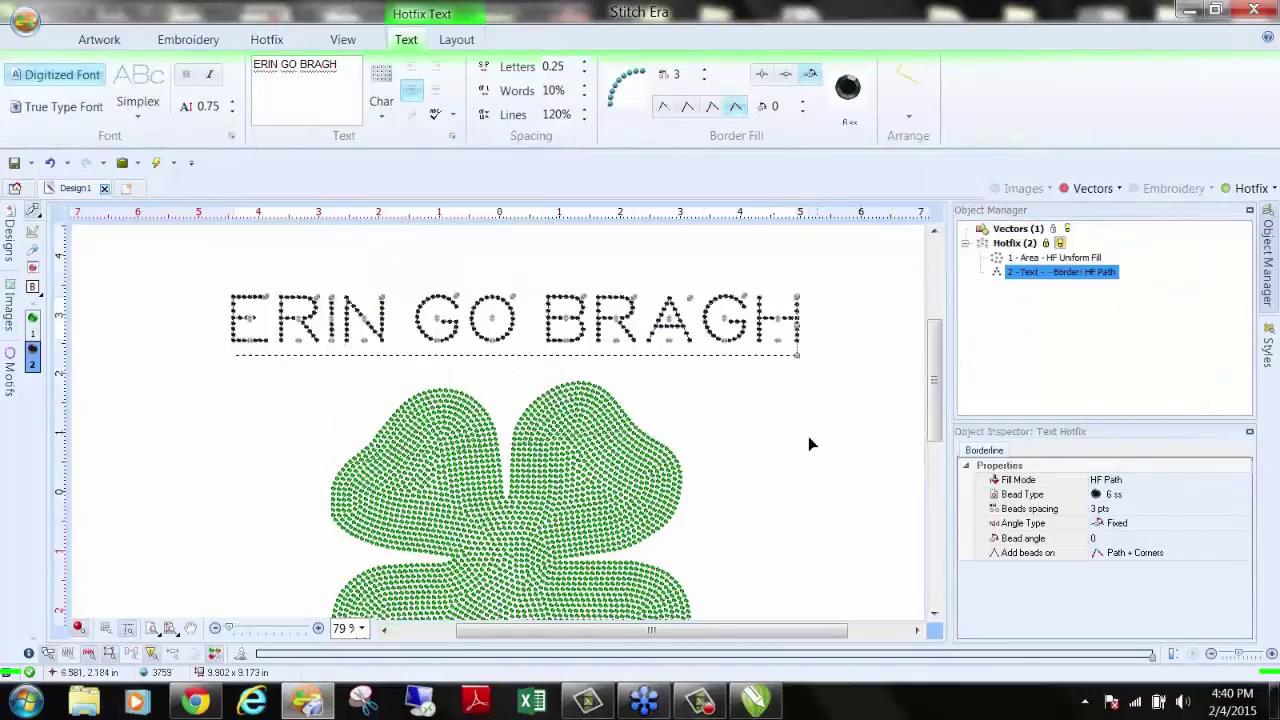
pyautogui.moveTo(798, 355); pyautogui.dragTo(796, 600)
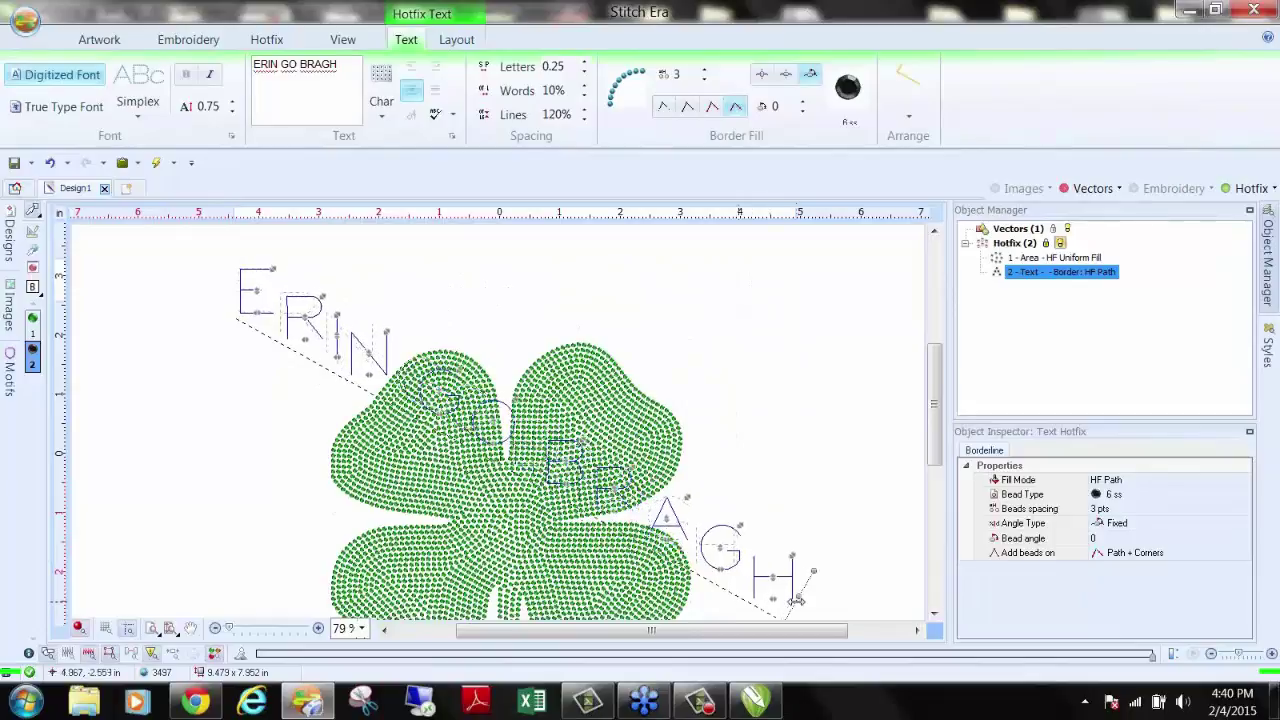
pyautogui.moveTo(621, 517); pyautogui.dragTo(698, 385)
pyautogui.click(808, 339)
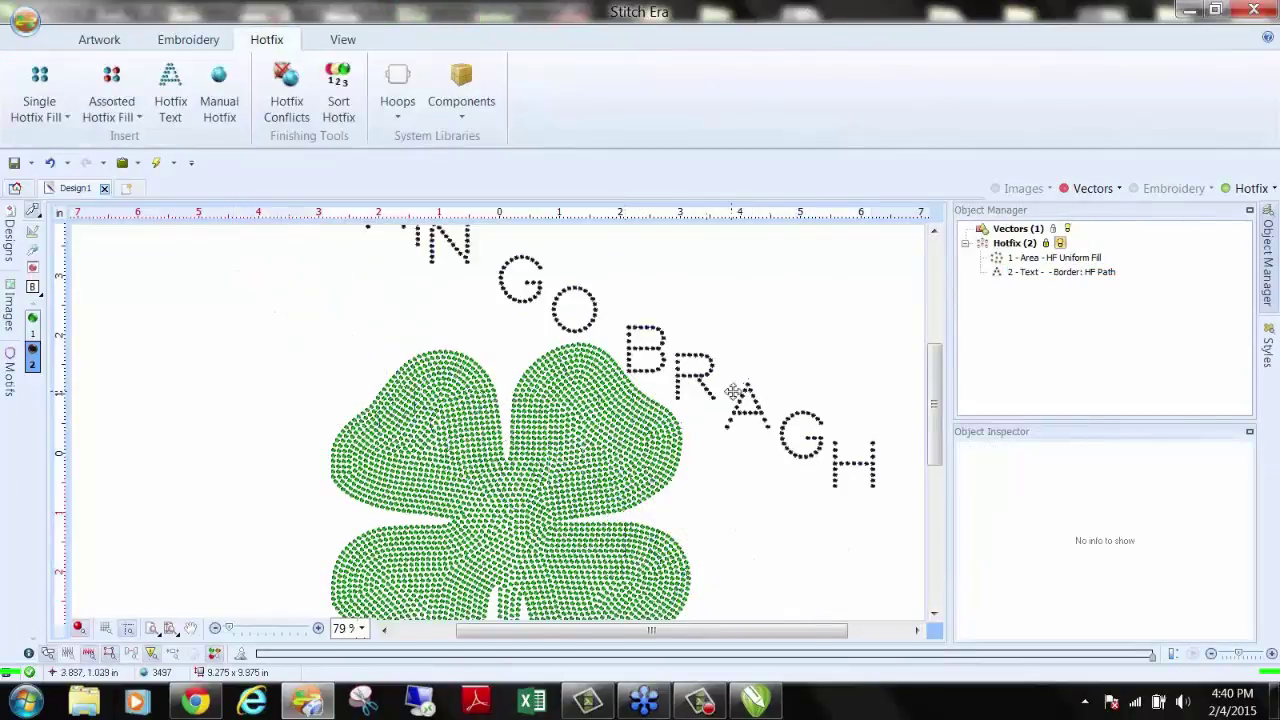
# Step: Apply the Elastic Shape 4 template to the text, and replace it with the wavy Fit 2 template
pyautogui.click(734, 392)
pyautogui.click(908, 110)
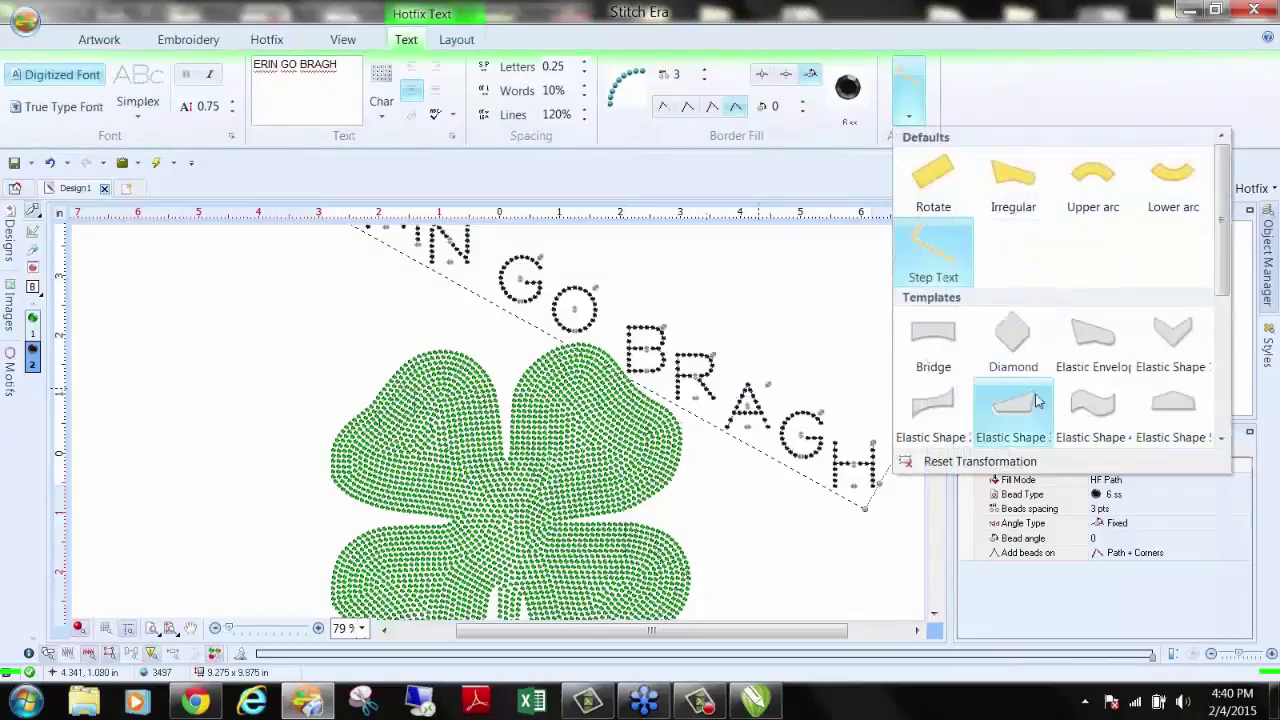
pyautogui.click(1092, 410)
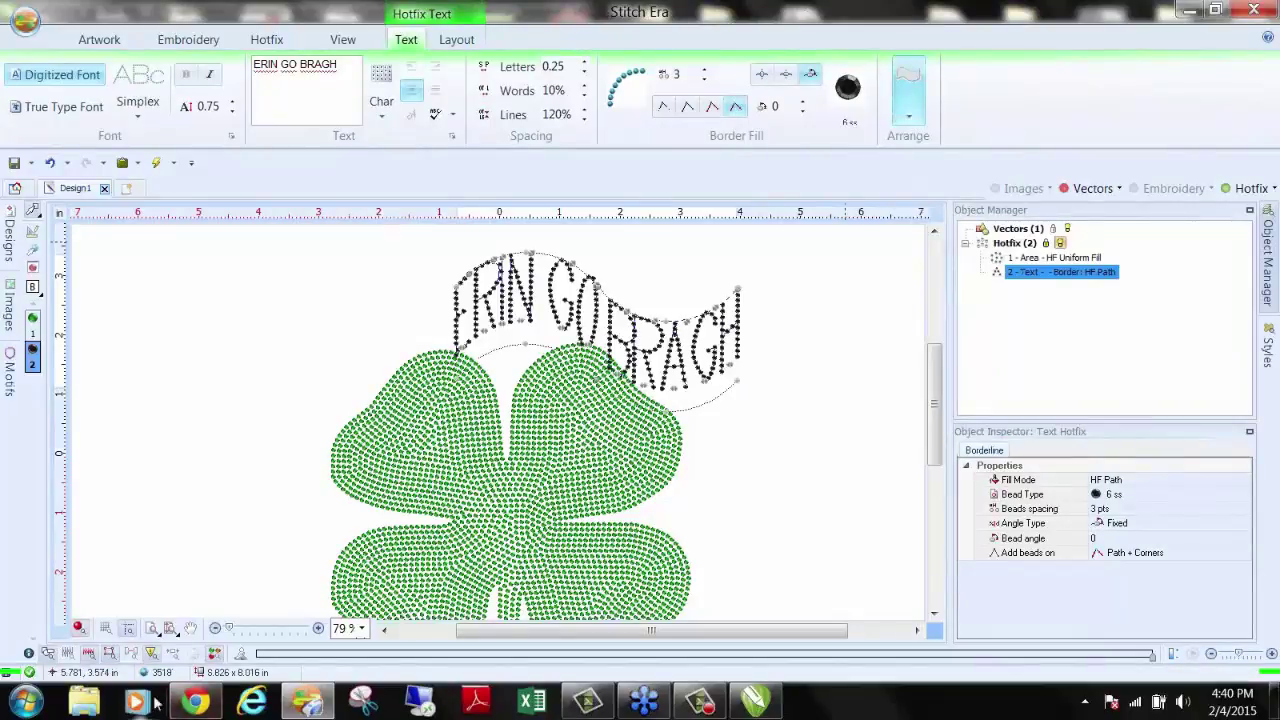
pyautogui.click(908, 108)
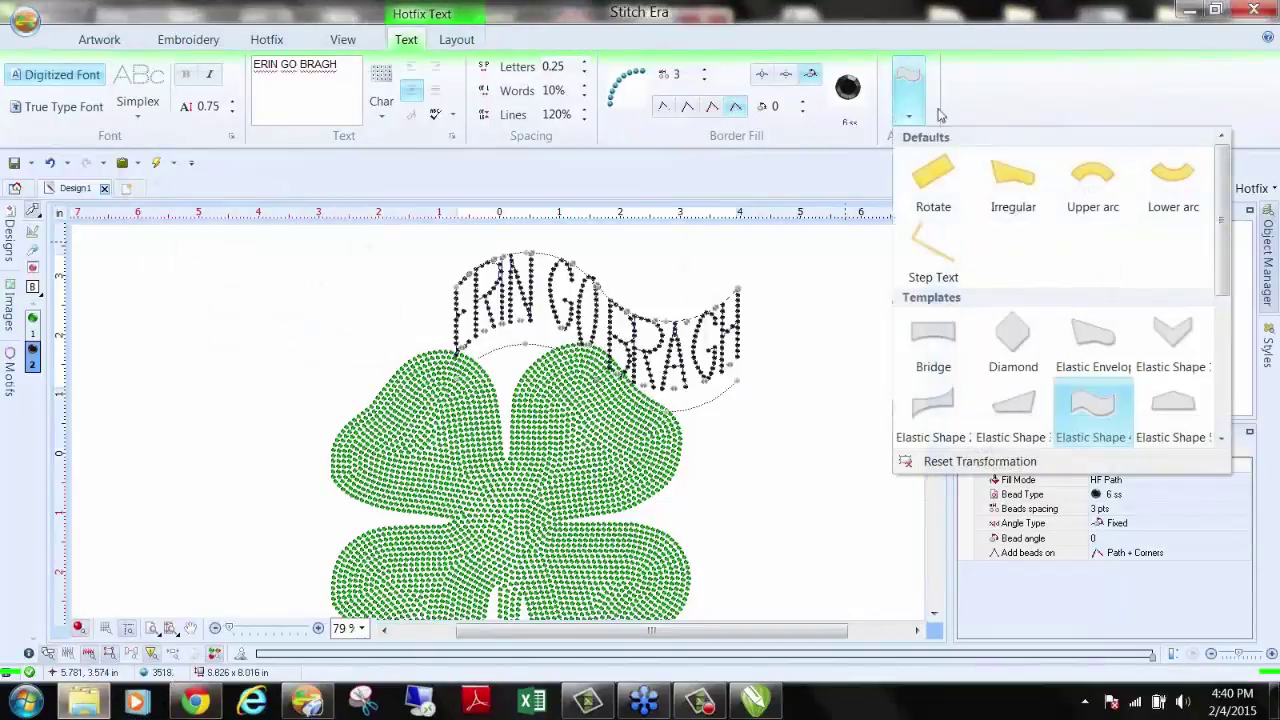
pyautogui.scroll(-3, 1200, 330)
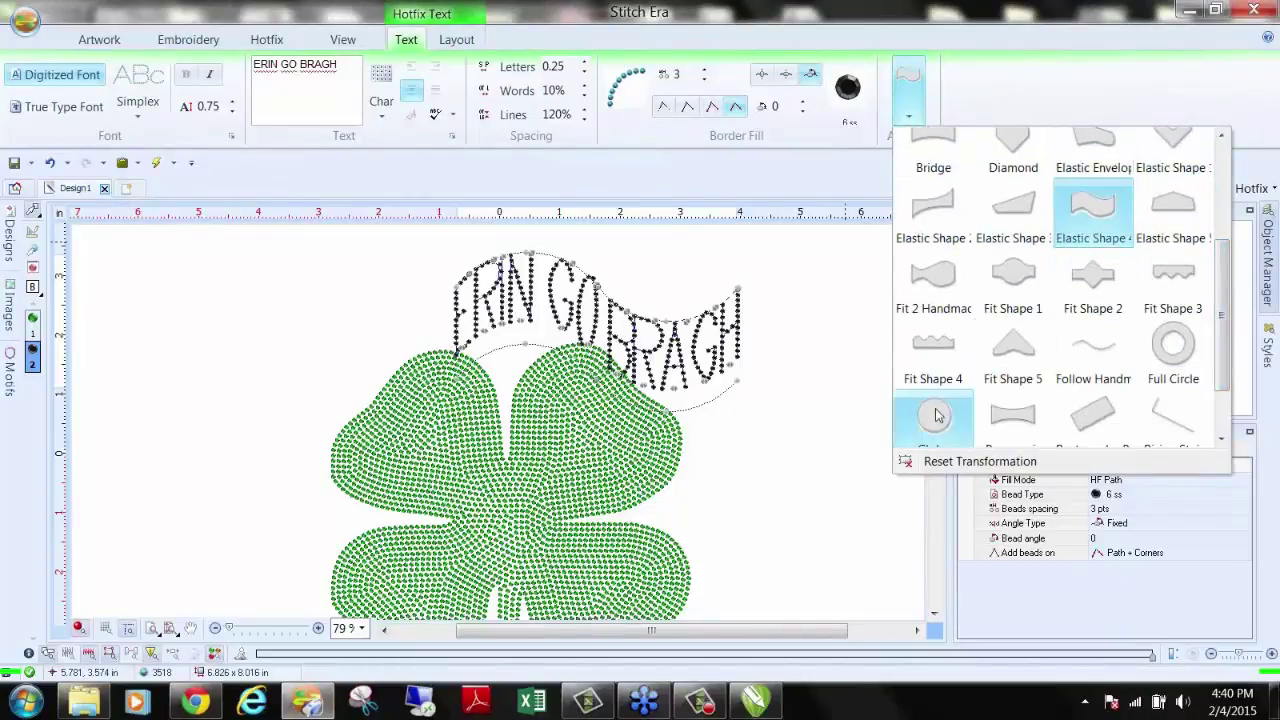
pyautogui.click(933, 273)
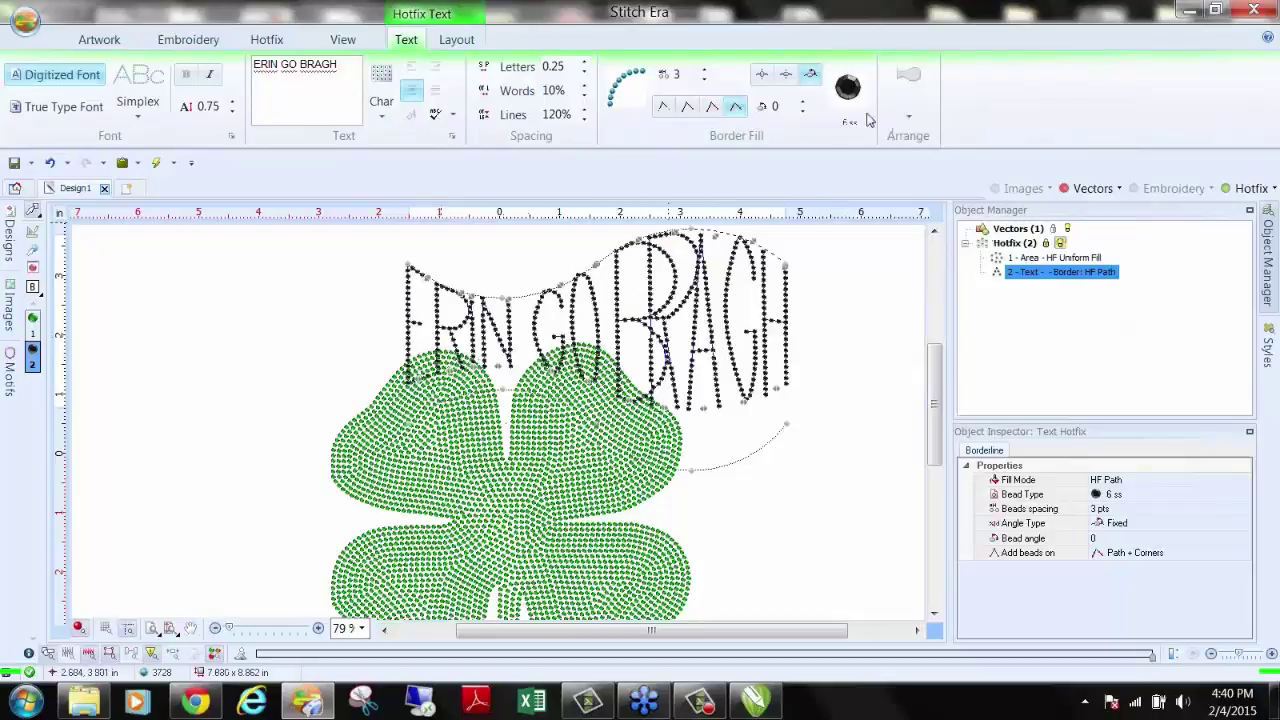
# Step: Arrange the text as an Upper arc over the clover, about 8.4 in wide, and regenerate its beads
pyautogui.click(908, 95)
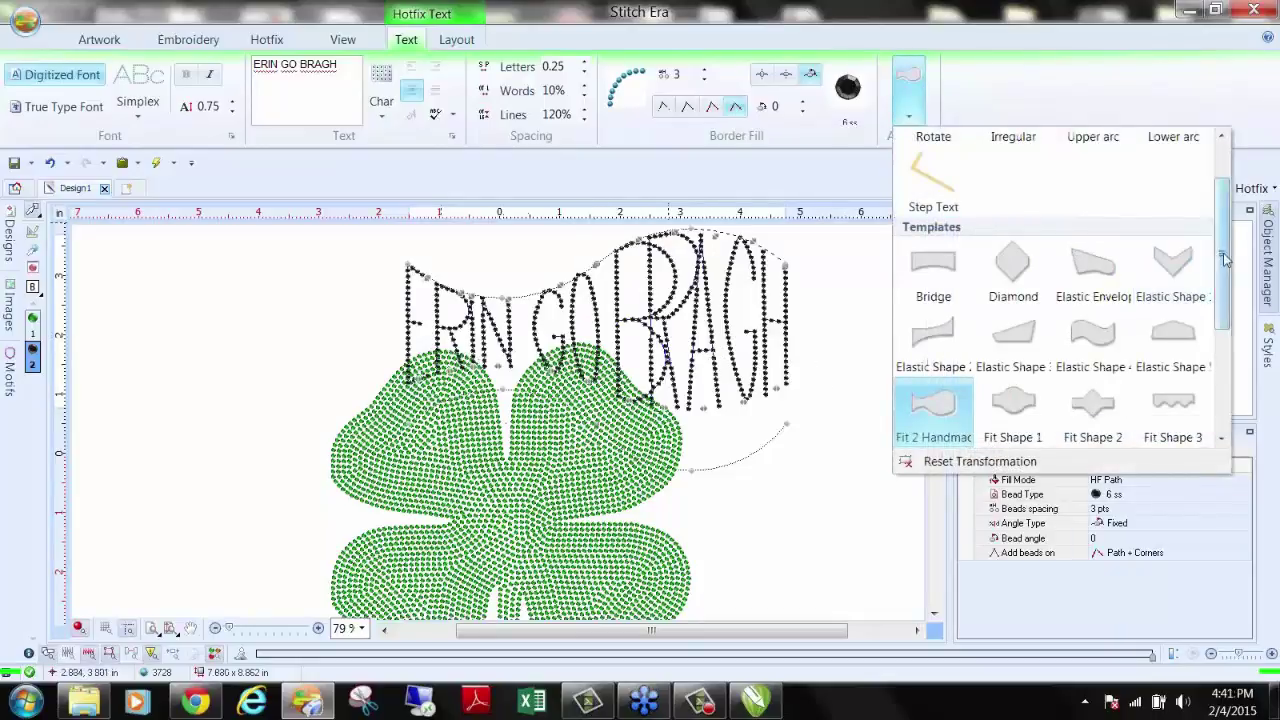
pyautogui.scroll(1, 1191, 171)
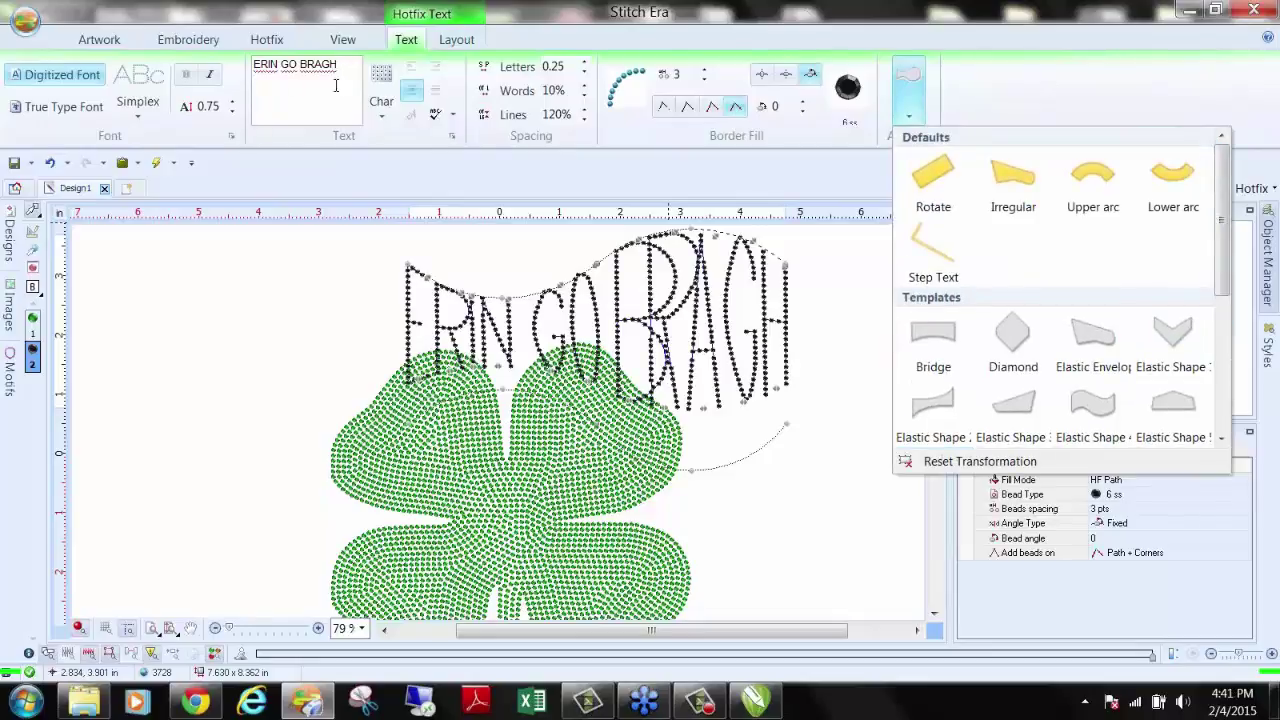
pyautogui.click(1093, 180)
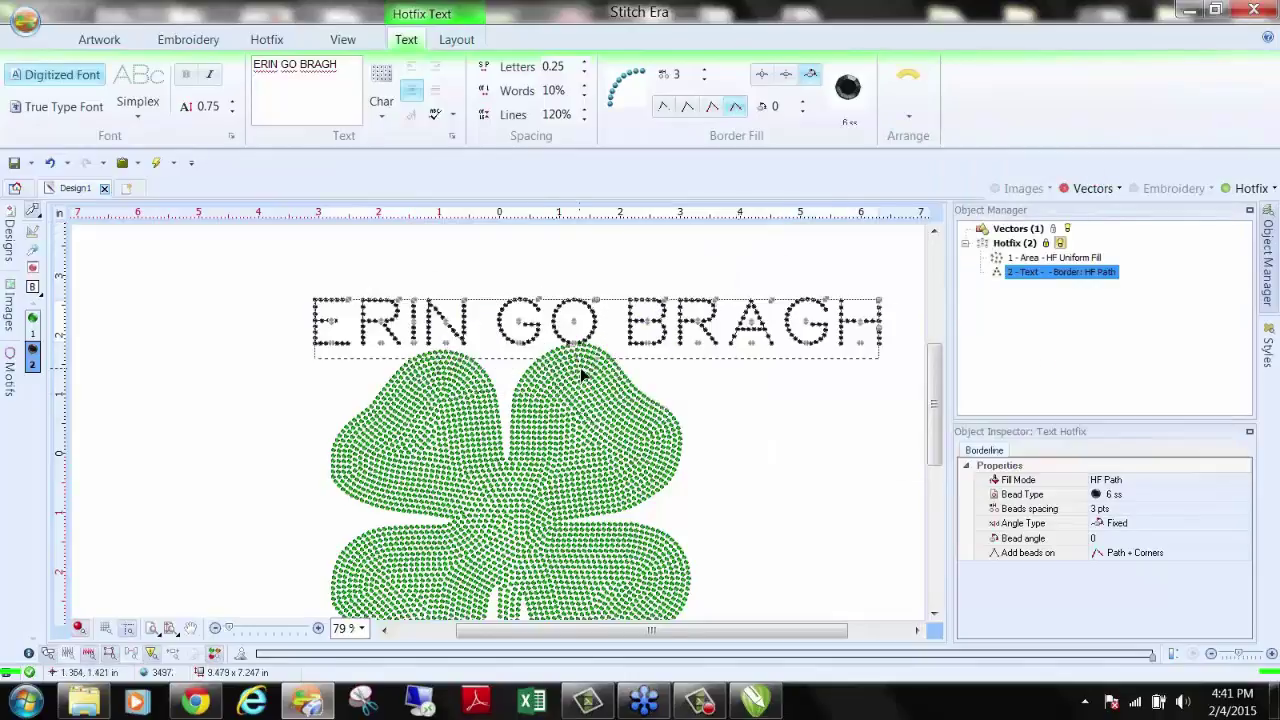
pyautogui.moveTo(596, 357); pyautogui.dragTo(522, 287)
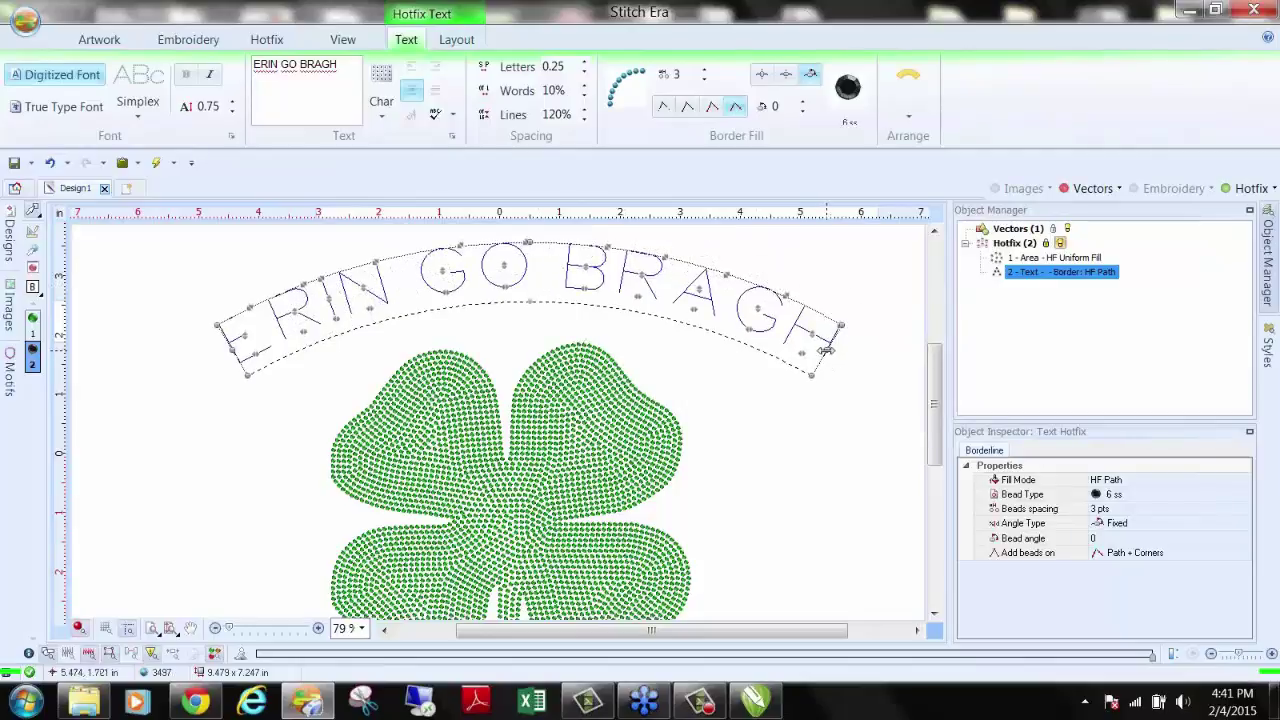
pyautogui.moveTo(826, 350)
pyautogui.mouseDown()
pyautogui.moveTo(524, 245)
pyautogui.moveTo(543, 315)
pyautogui.mouseUp()
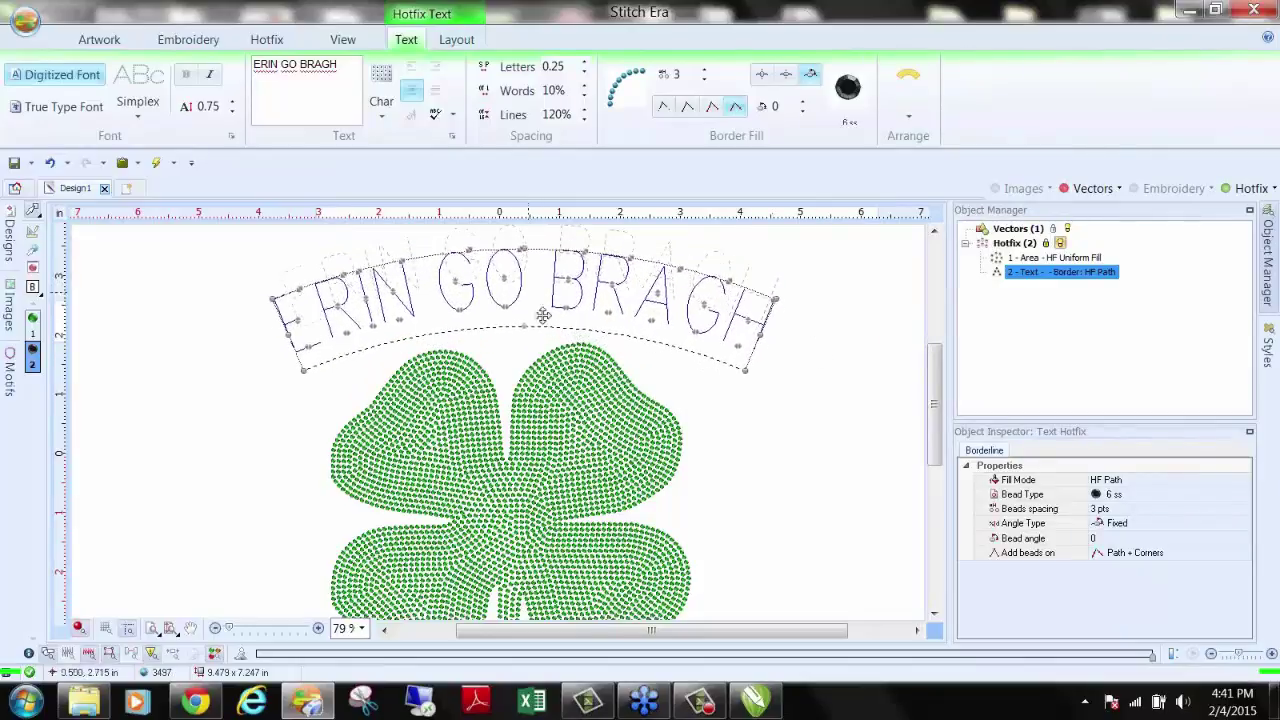
pyautogui.click(757, 429)
# Step: Move the arched text slightly down, closer to the top of the clover
pyautogui.click(528, 288)
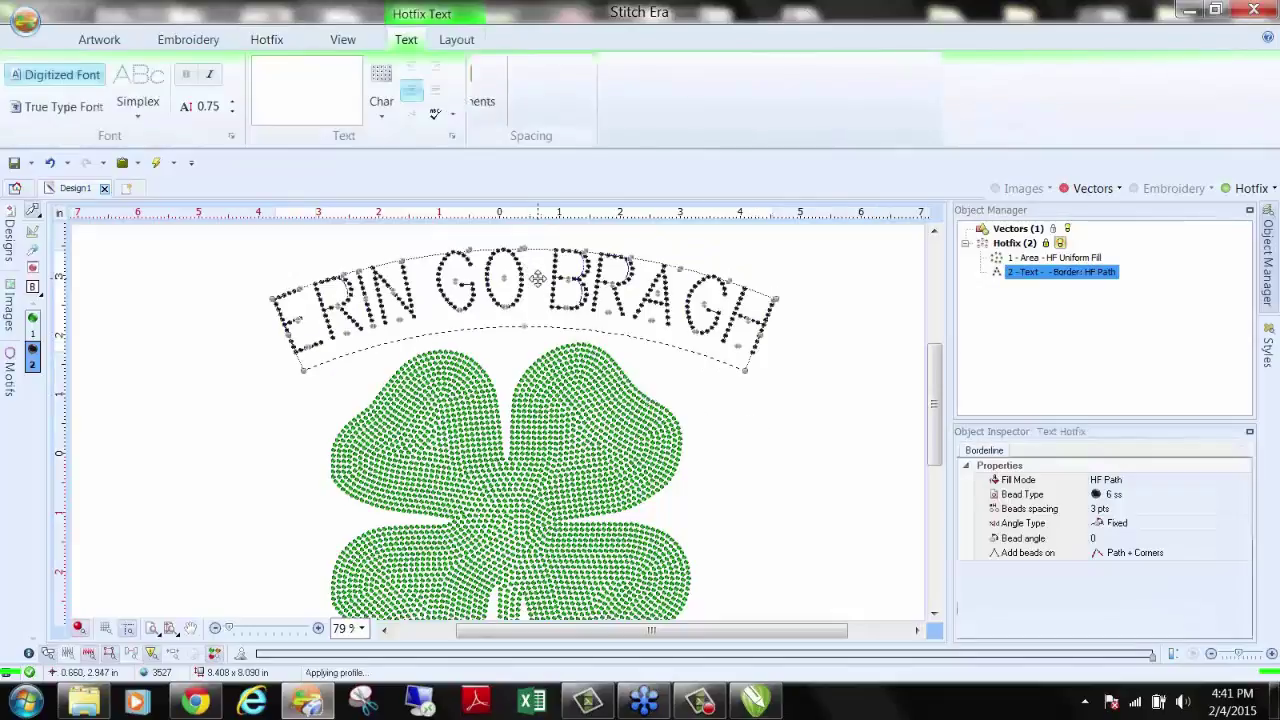
pyautogui.doubleClick(528, 288)
pyautogui.scroll(2, 480, 295)
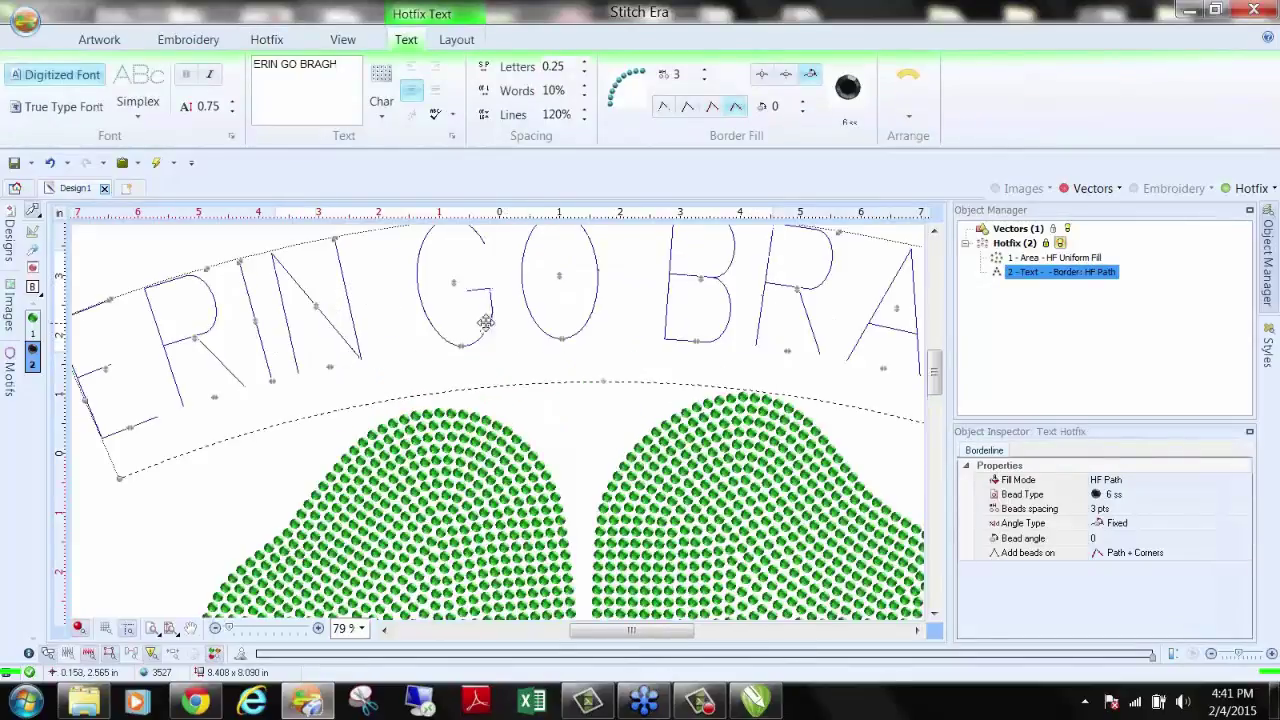
# Step: Edit the path of the G in GO, extending its crossbar slightly inward, and regenerate the beads
pyautogui.click(469, 291)
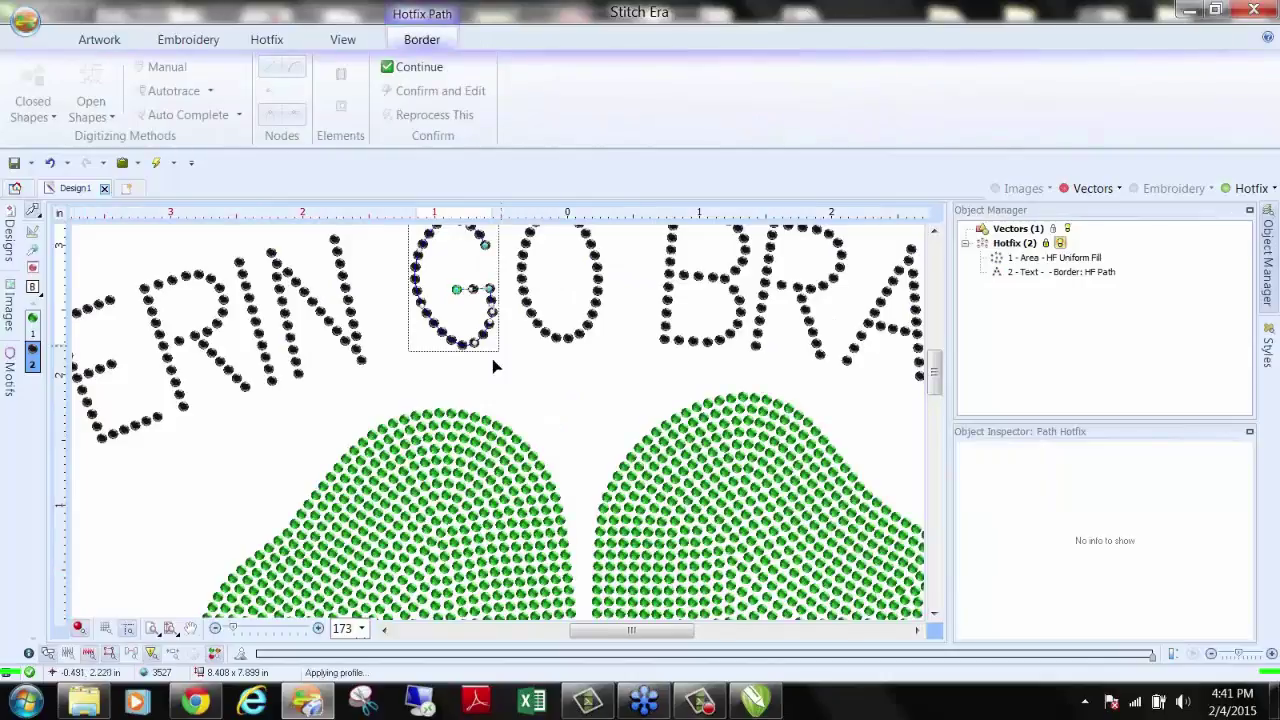
pyautogui.press('Escape')
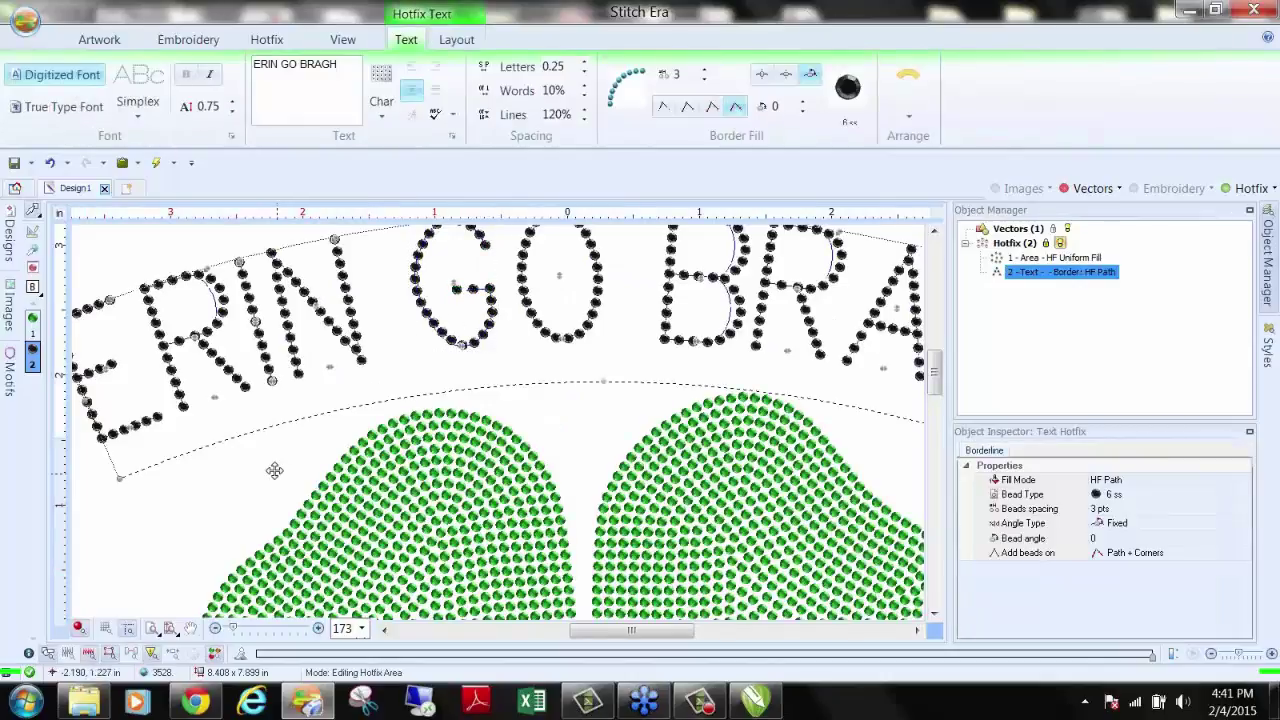
pyautogui.click(280, 463)
pyautogui.scroll(-3, 443, 363)
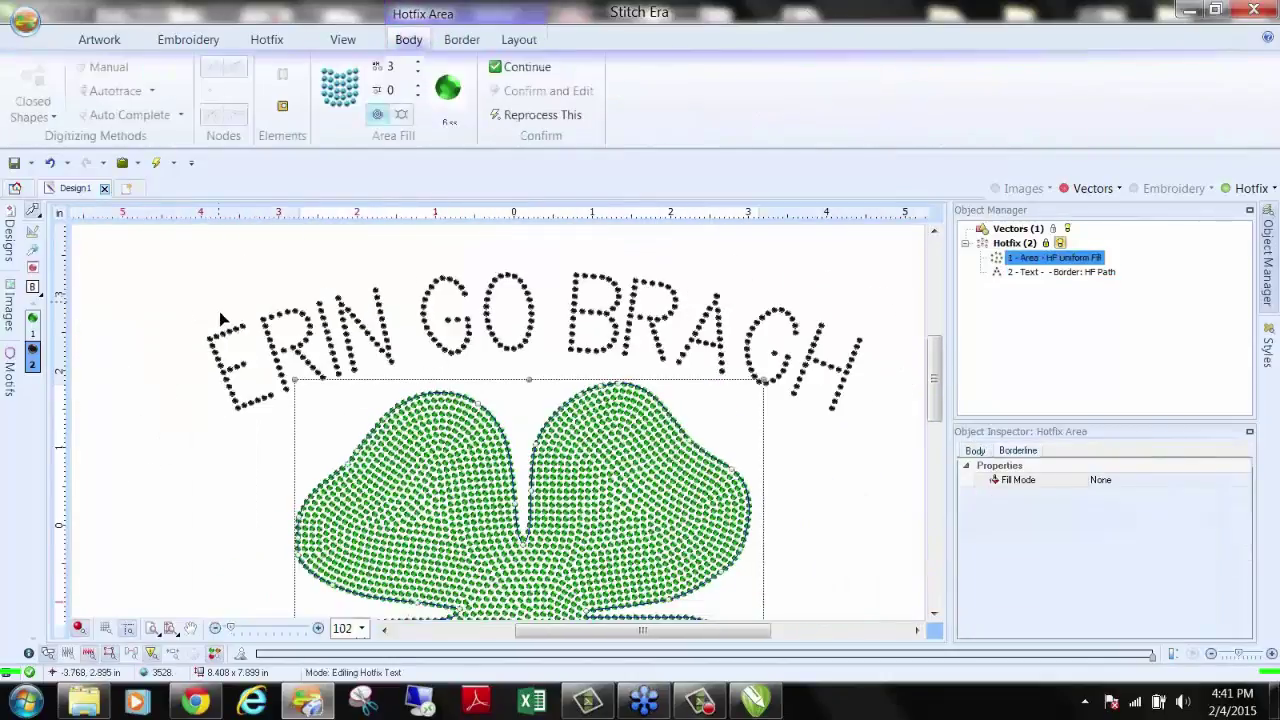
# Step: Split the arched ERIN GO BRAGH text into separate letter paths
pyautogui.click(290, 340)
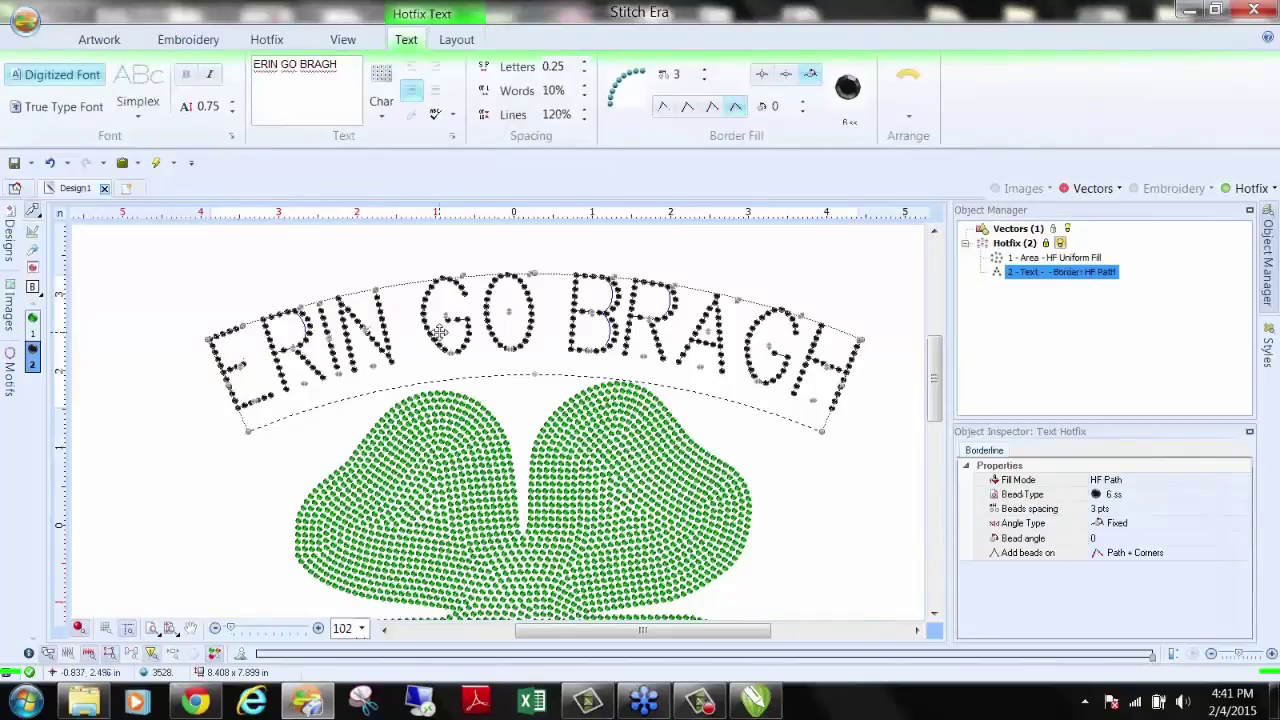
pyautogui.rightClick(440, 330)
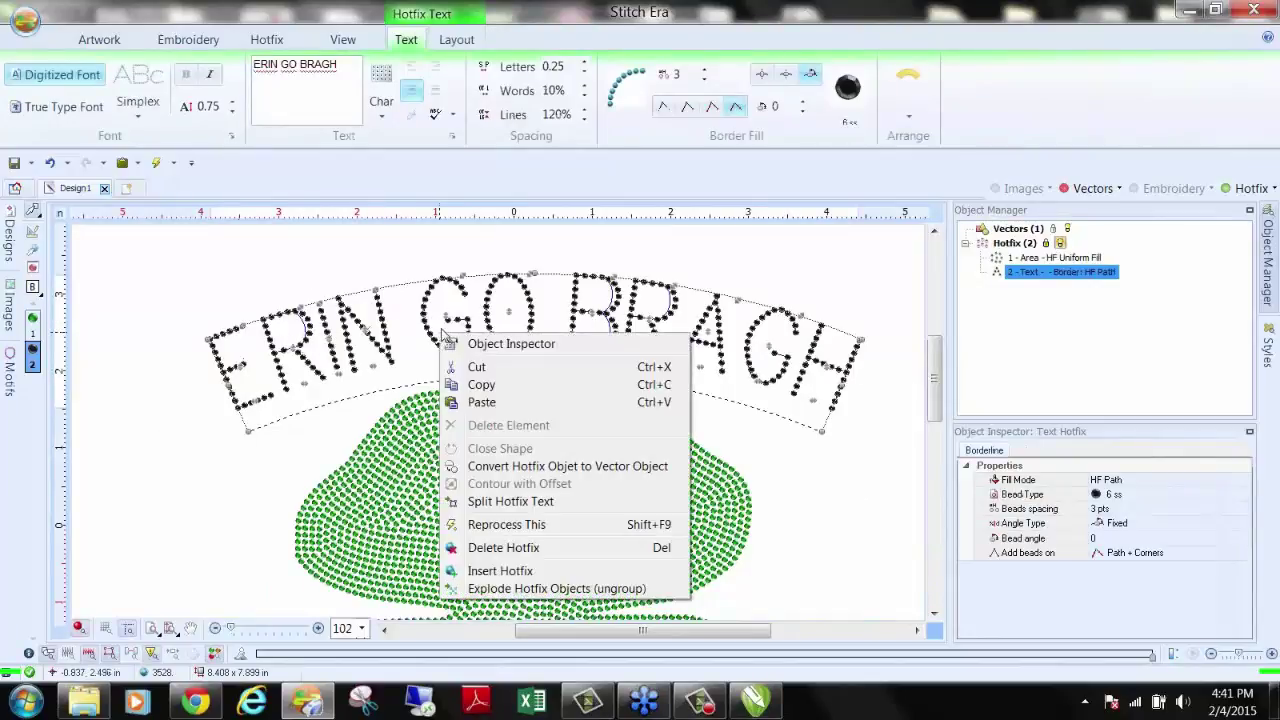
pyautogui.click(520, 502)
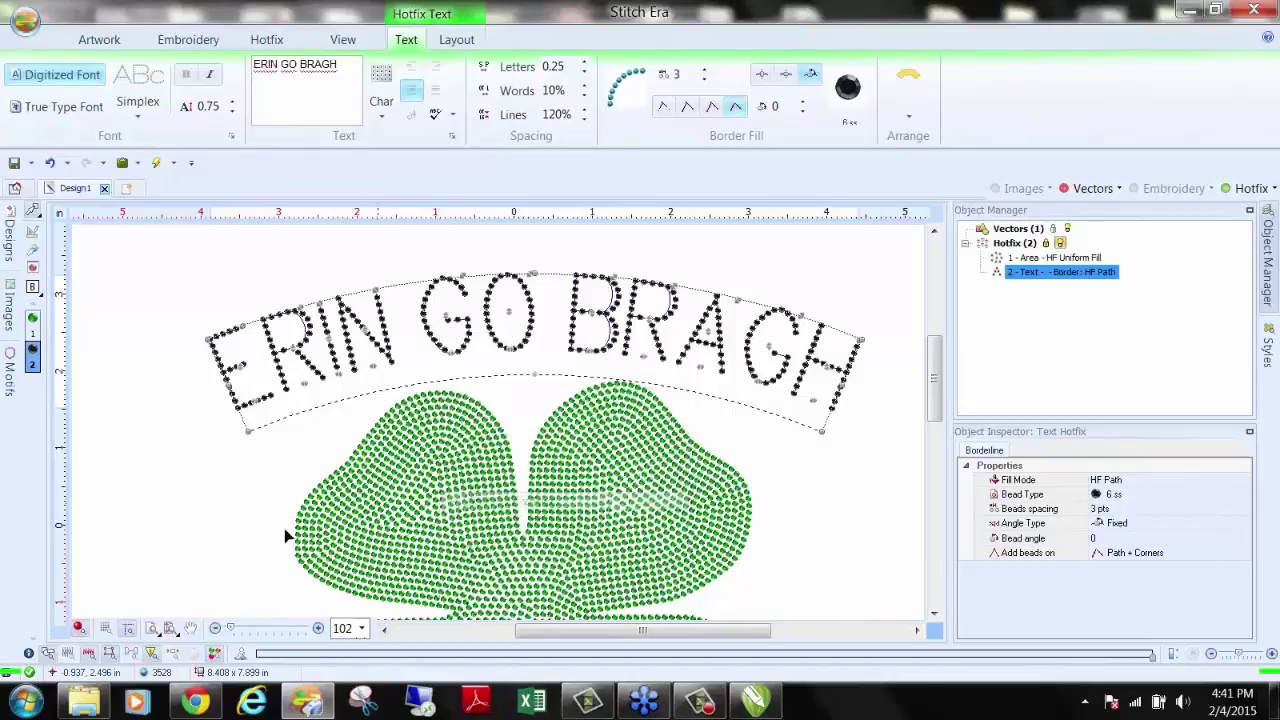
pyautogui.click(231, 376)
pyautogui.doubleClick(231, 376)
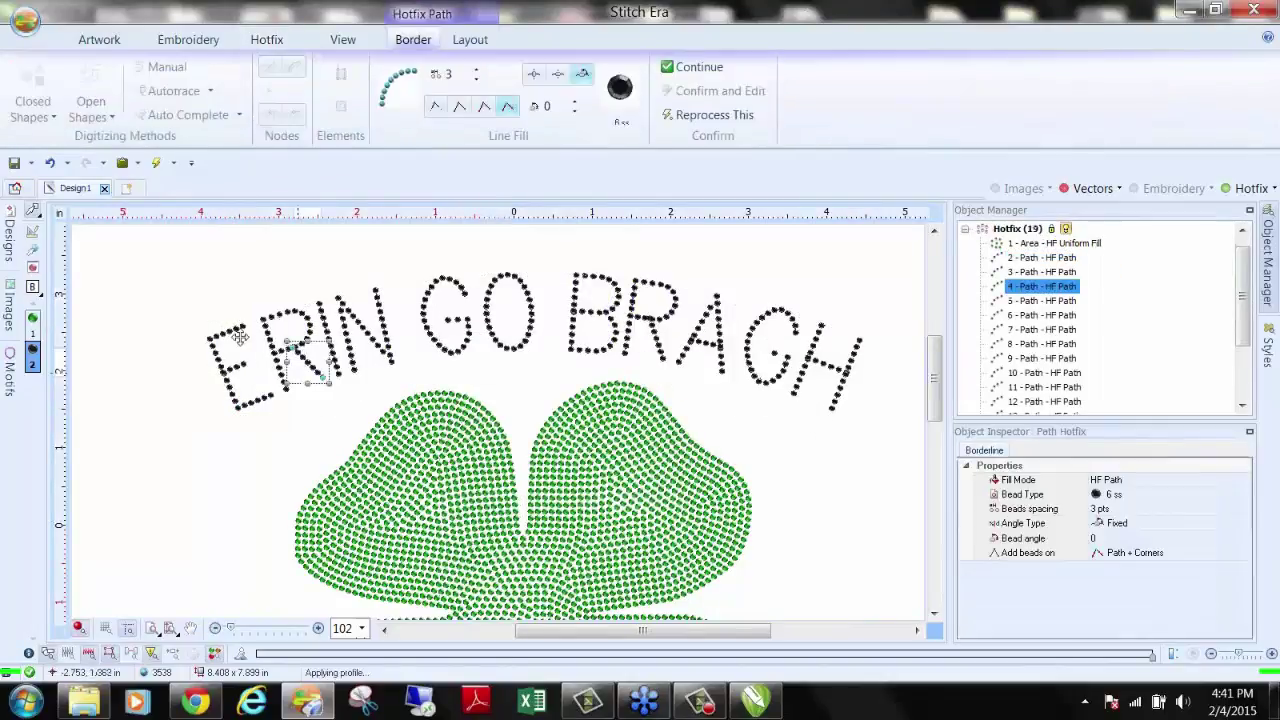
# Step: Recolor the R and N of ERIN with the green 6 ss bead
pyautogui.click(172, 310)
pyautogui.moveTo(247, 297); pyautogui.dragTo(333, 395)
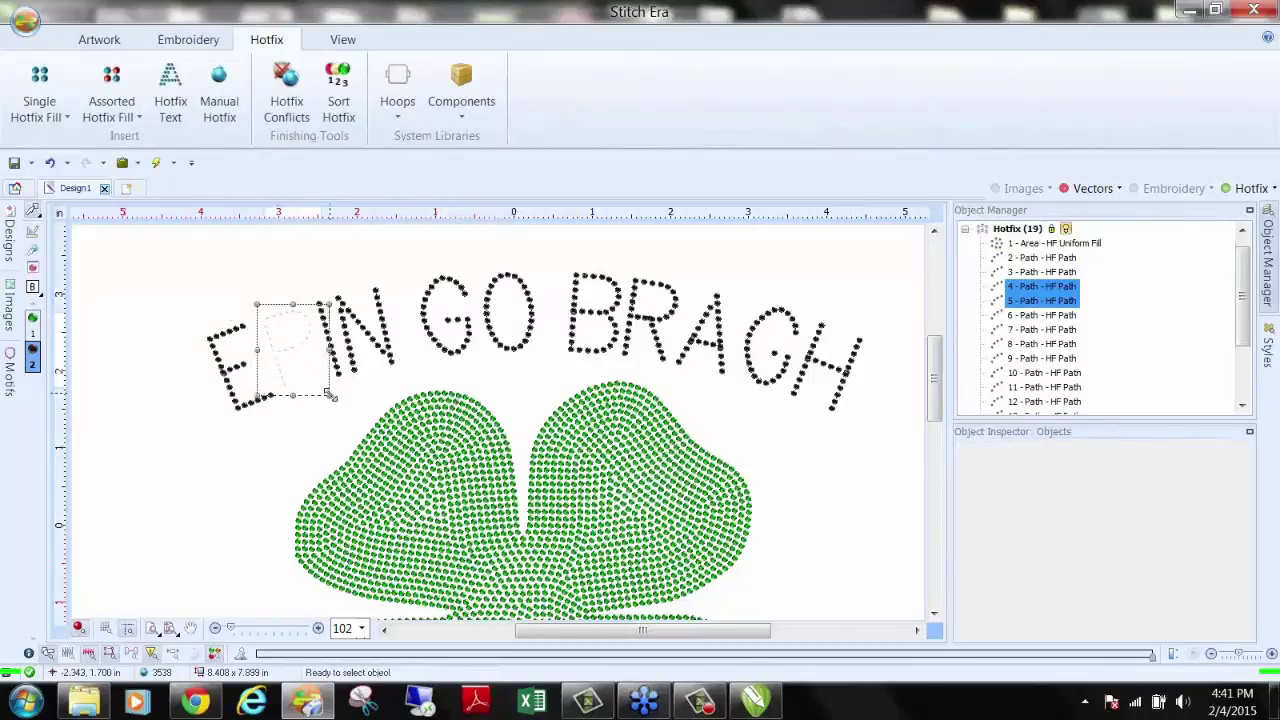
pyautogui.click(36, 320)
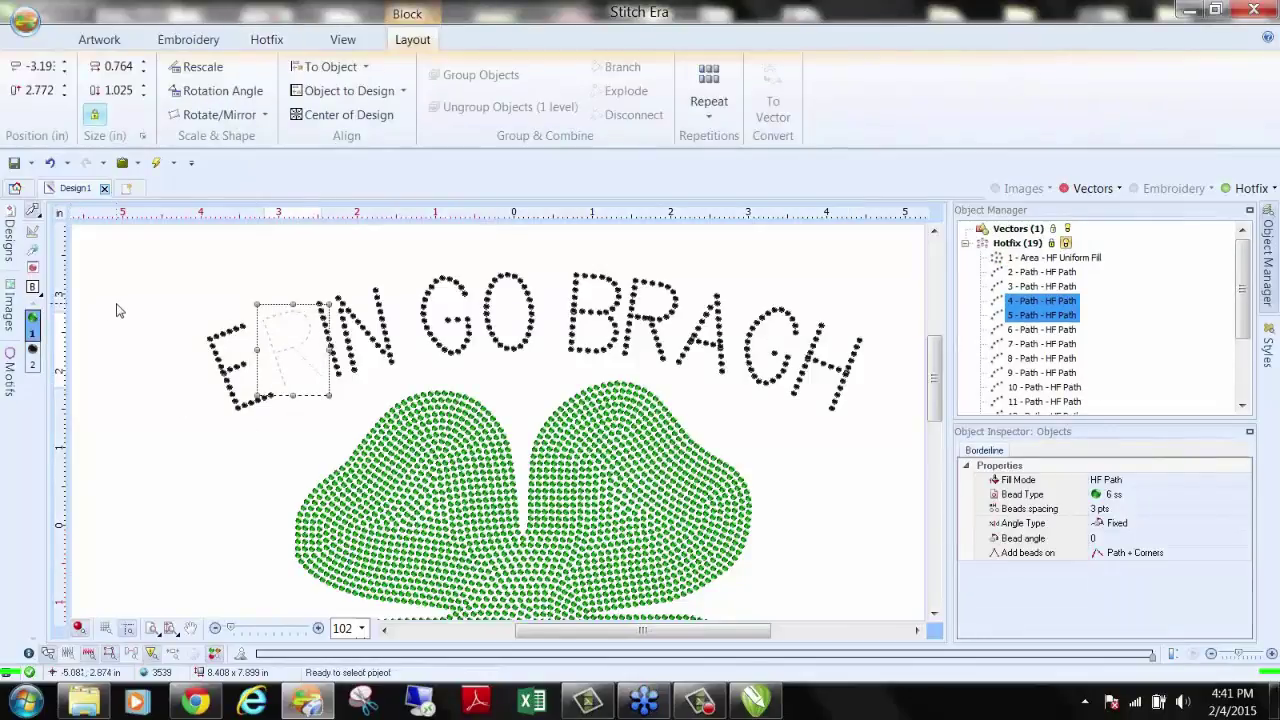
pyautogui.moveTo(326, 277); pyautogui.dragTo(416, 382)
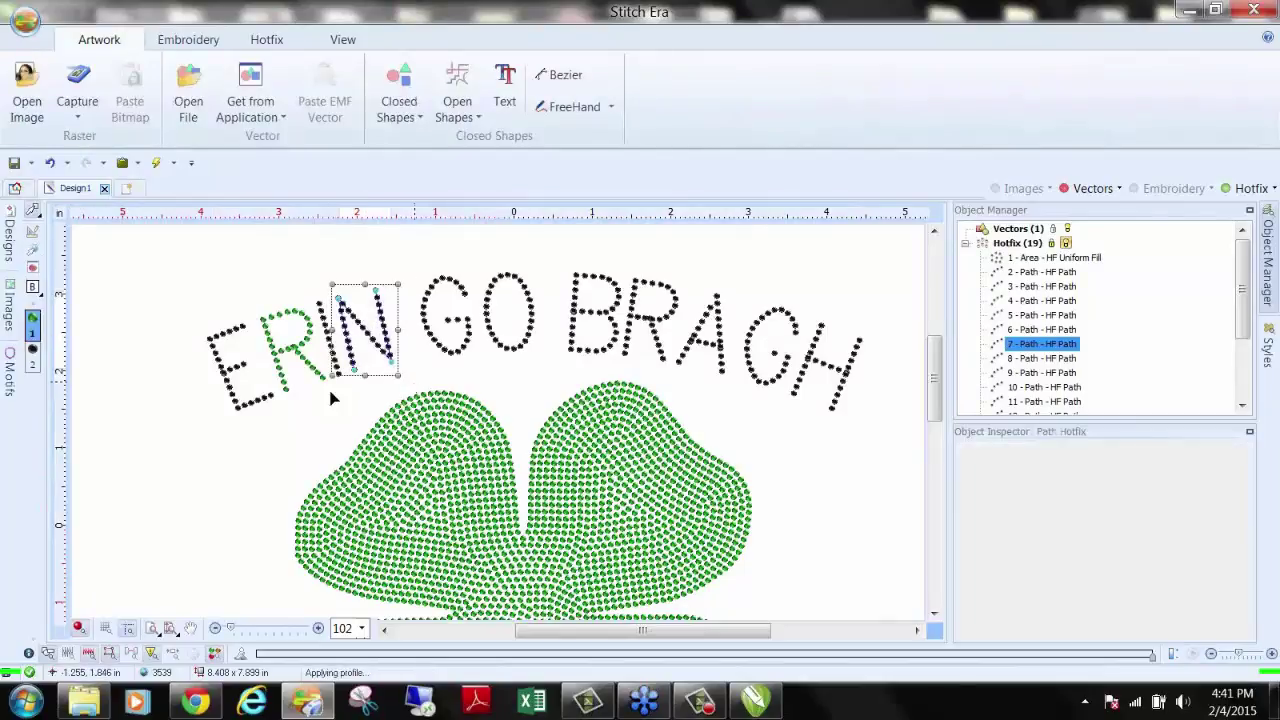
pyautogui.click(33, 317)
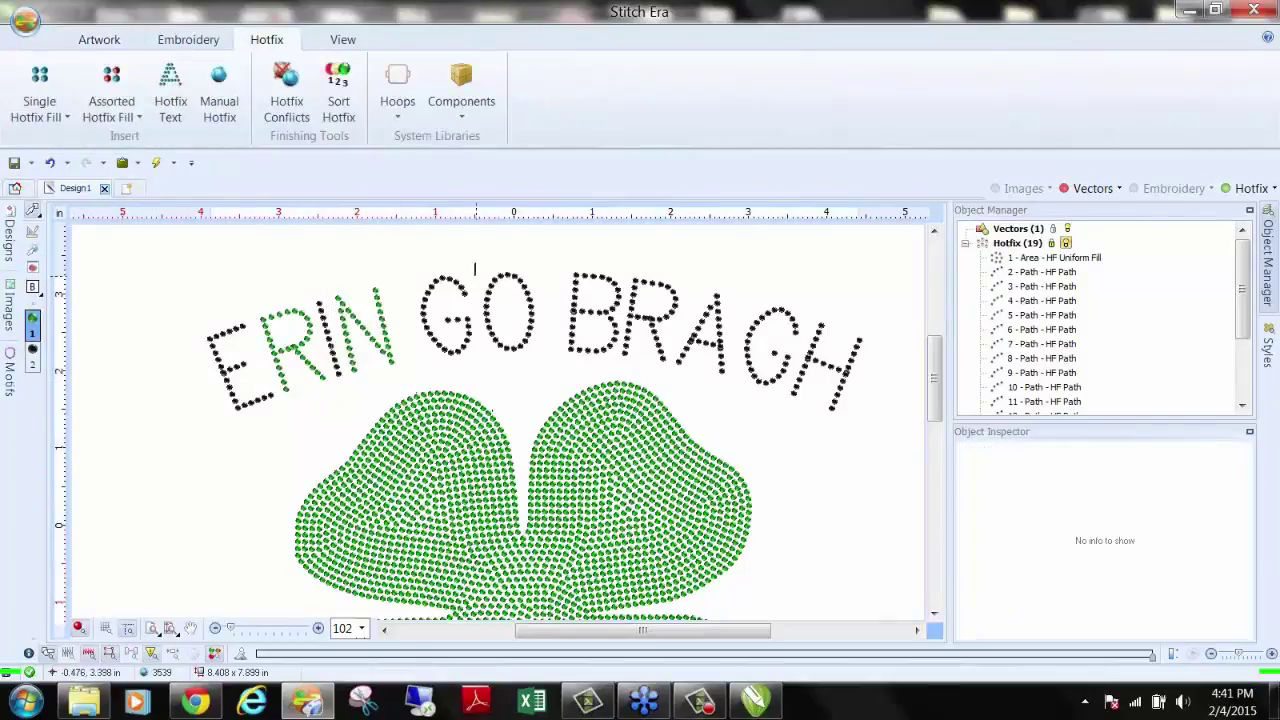
# Step: Recolor the O of GO and the R and G of BRAGH with the green 6 ss bead
pyautogui.moveTo(475, 268); pyautogui.dragTo(550, 372)
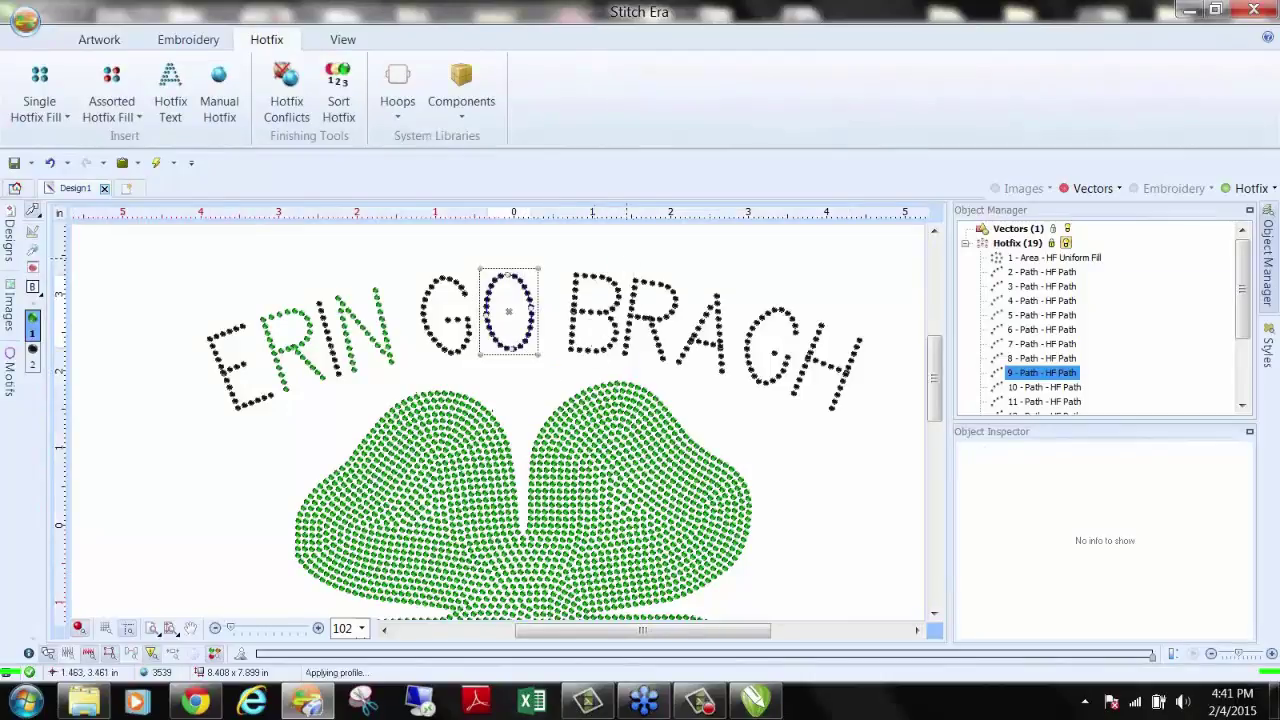
pyautogui.moveTo(624, 256); pyautogui.dragTo(668, 376)
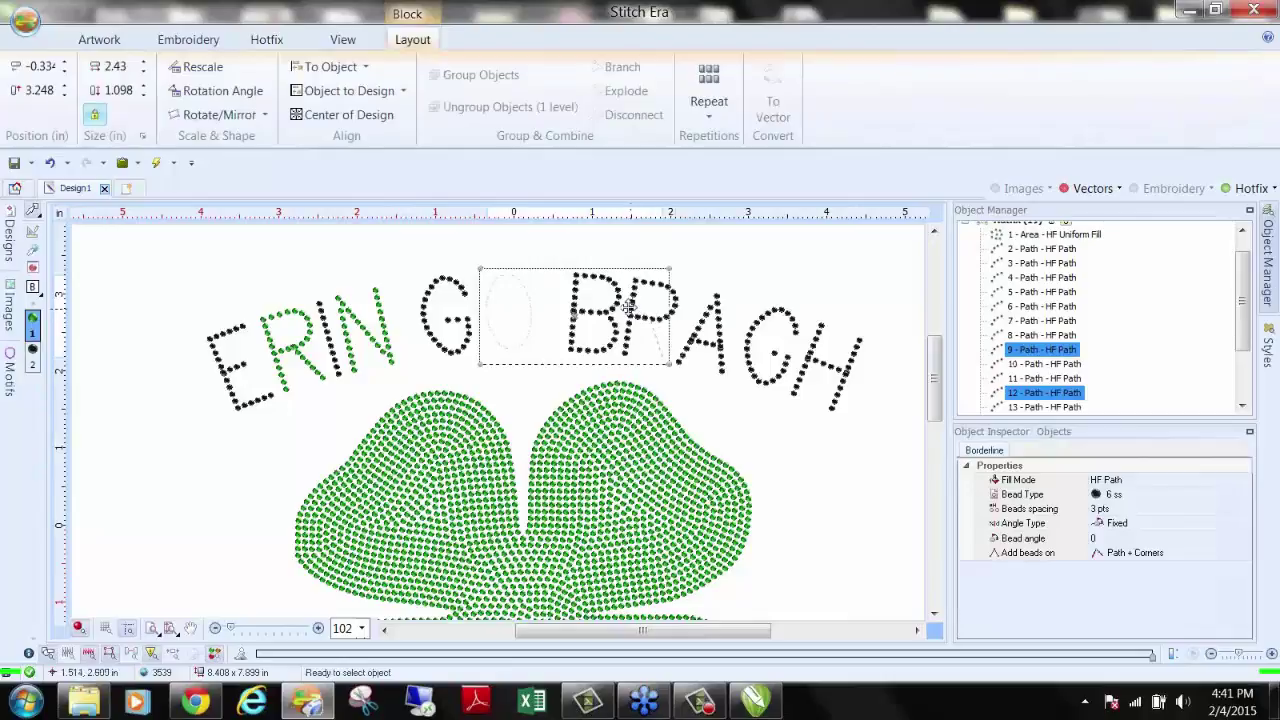
pyautogui.keyDown('shift'); pyautogui.click(676, 340); pyautogui.keyUp('shift')
pyautogui.keyDown('shift'); pyautogui.click(755, 333); pyautogui.keyUp('shift')
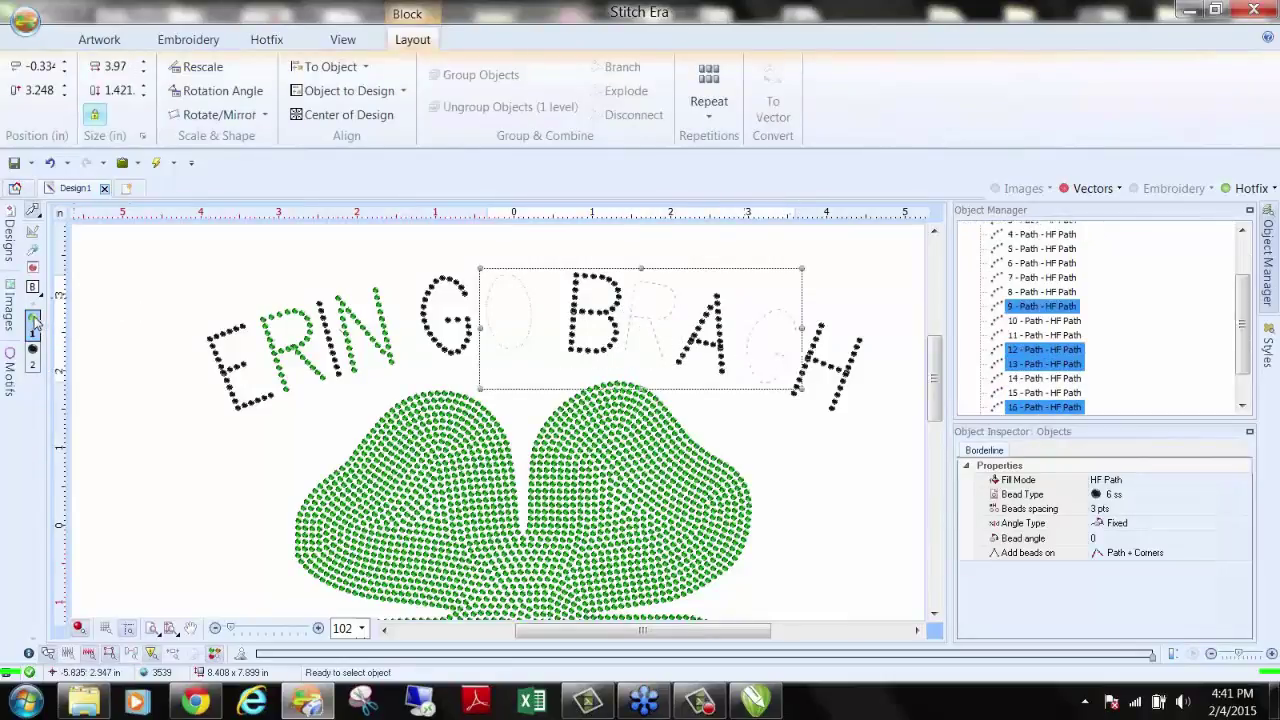
pyautogui.click(184, 300)
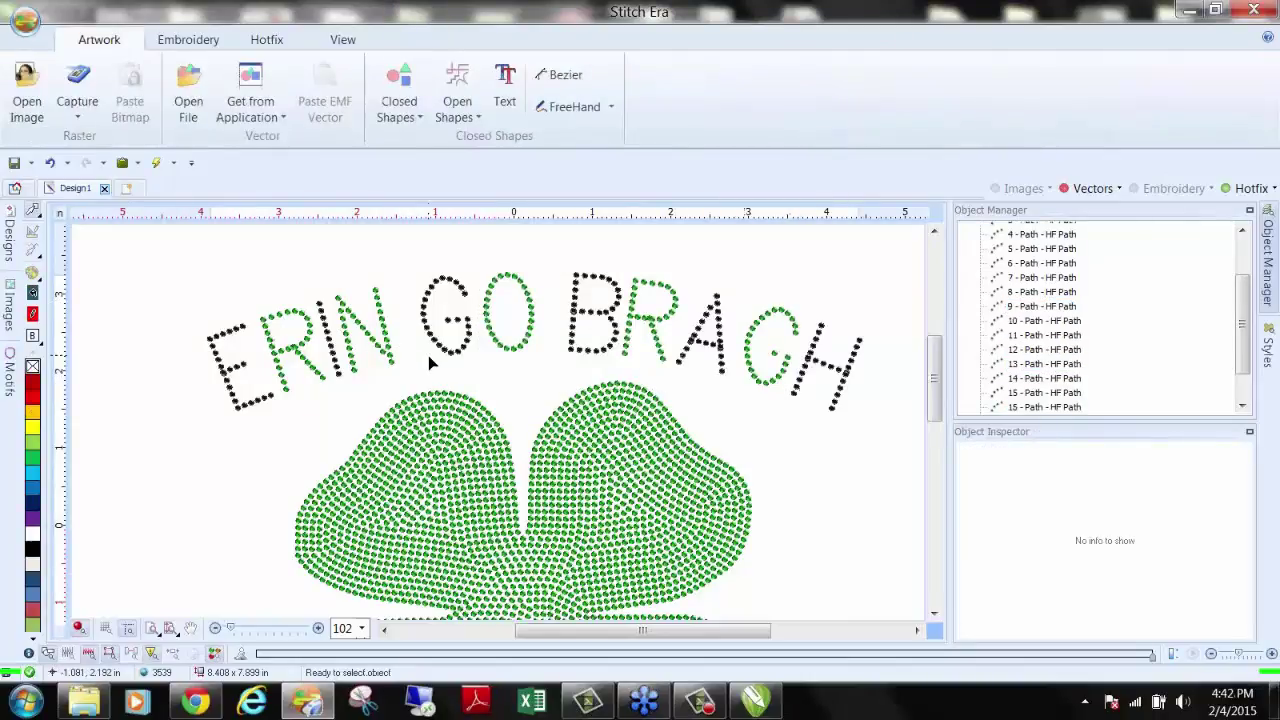
# Step: Undo the green letter recoloring and the splitting of the text into letter paths
pyautogui.hotkey('ctrl', 'z')
pyautogui.hotkey('ctrl', 'z')
pyautogui.hotkey('ctrl', 'z')
pyautogui.hotkey('ctrl', 'z')
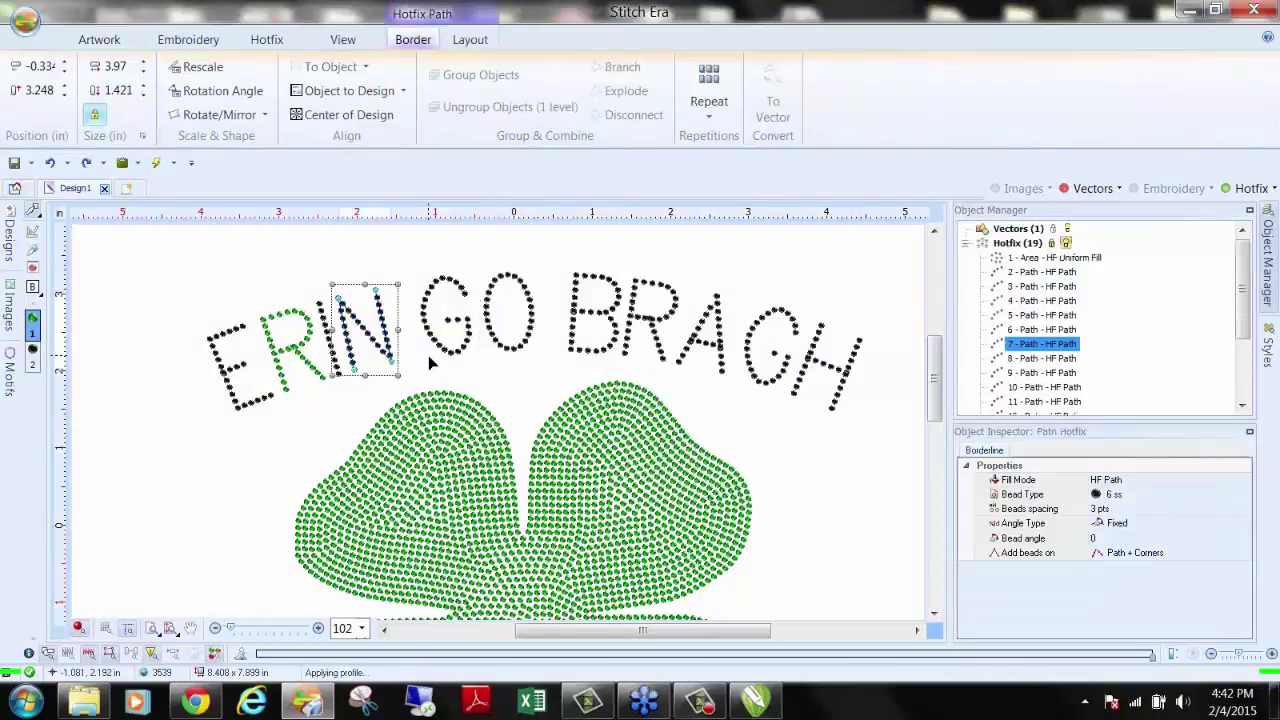
pyautogui.hotkey('ctrl', 'z')
pyautogui.hotkey('ctrl', 'z')
pyautogui.hotkey('ctrl', 'z')
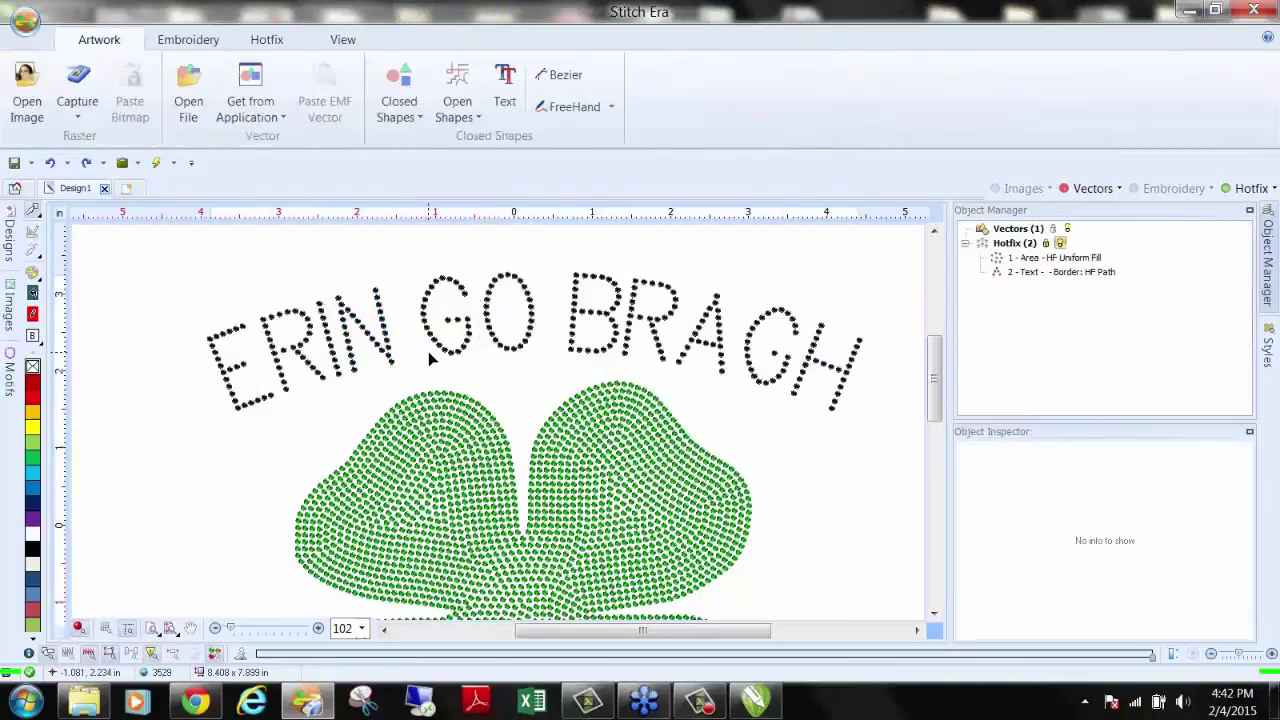
# Step: Explode the arched ERIN GO BRAGH text into individual manual hotfix beads
pyautogui.rightClick(441, 348)
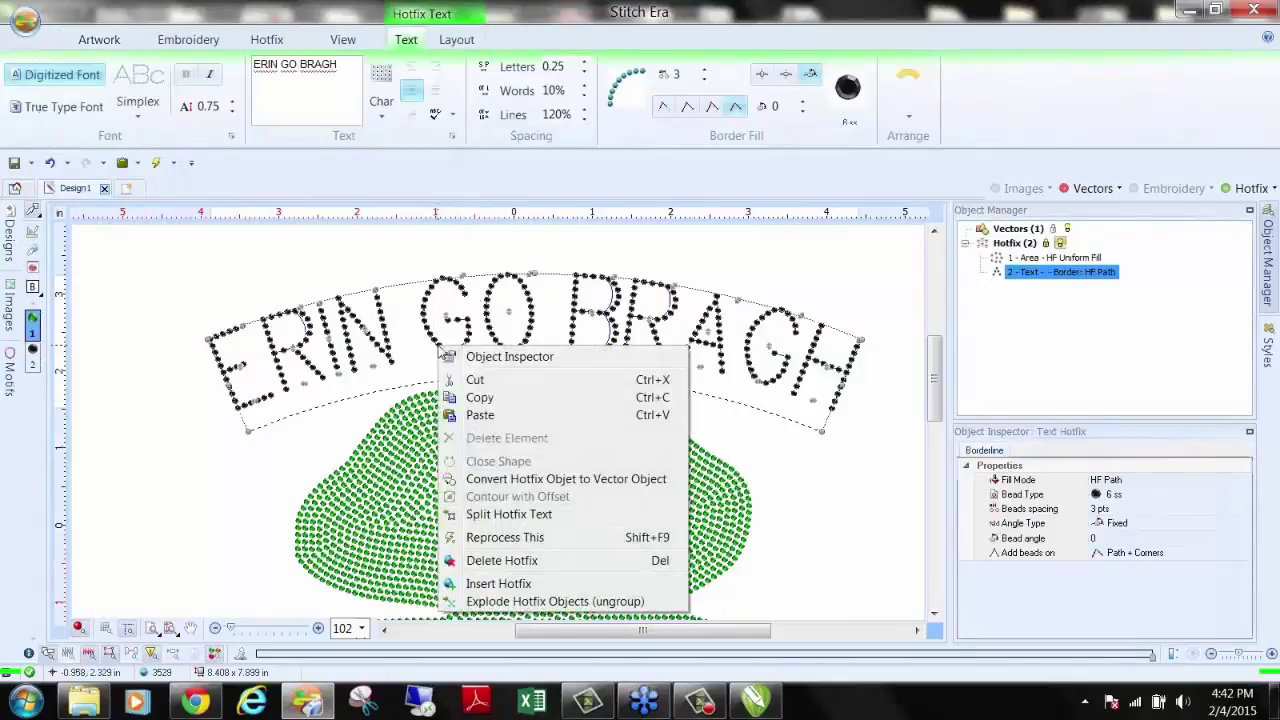
pyautogui.click(497, 603)
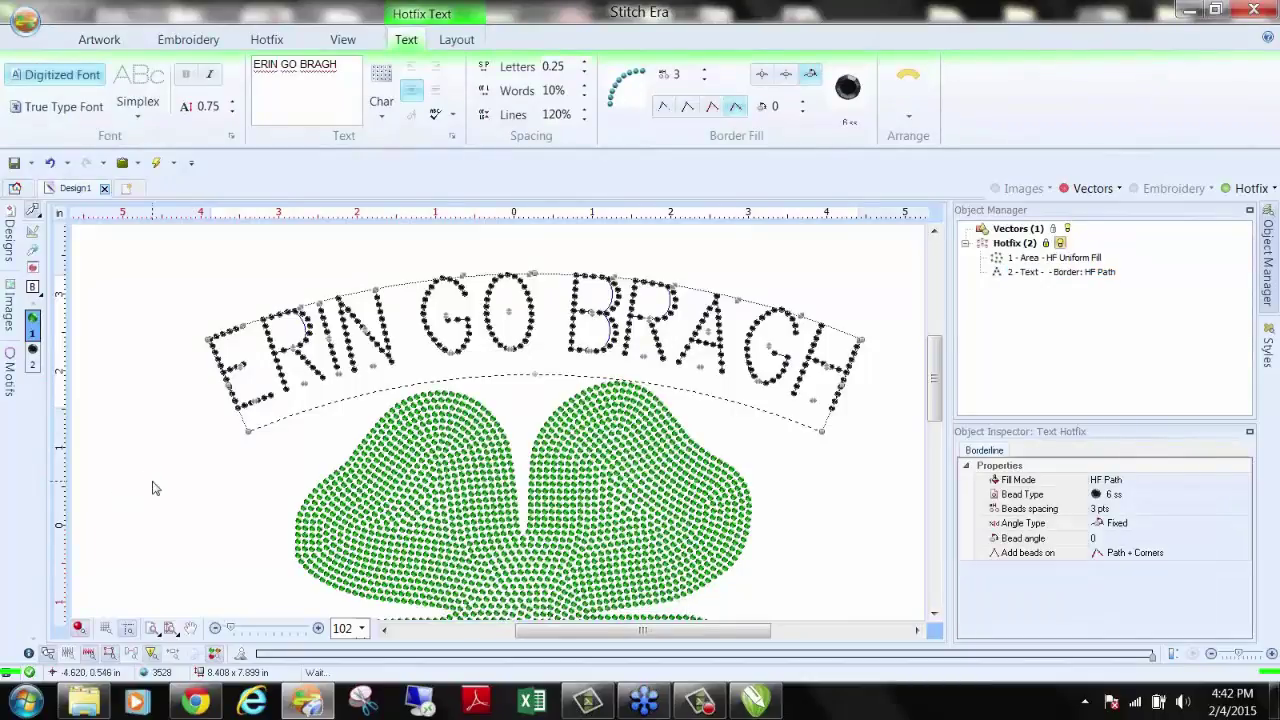
# Step: Recolor every other bead along the strokes of the E in ERIN with the green 6 ss bead
pyautogui.scroll(8, 207, 361)
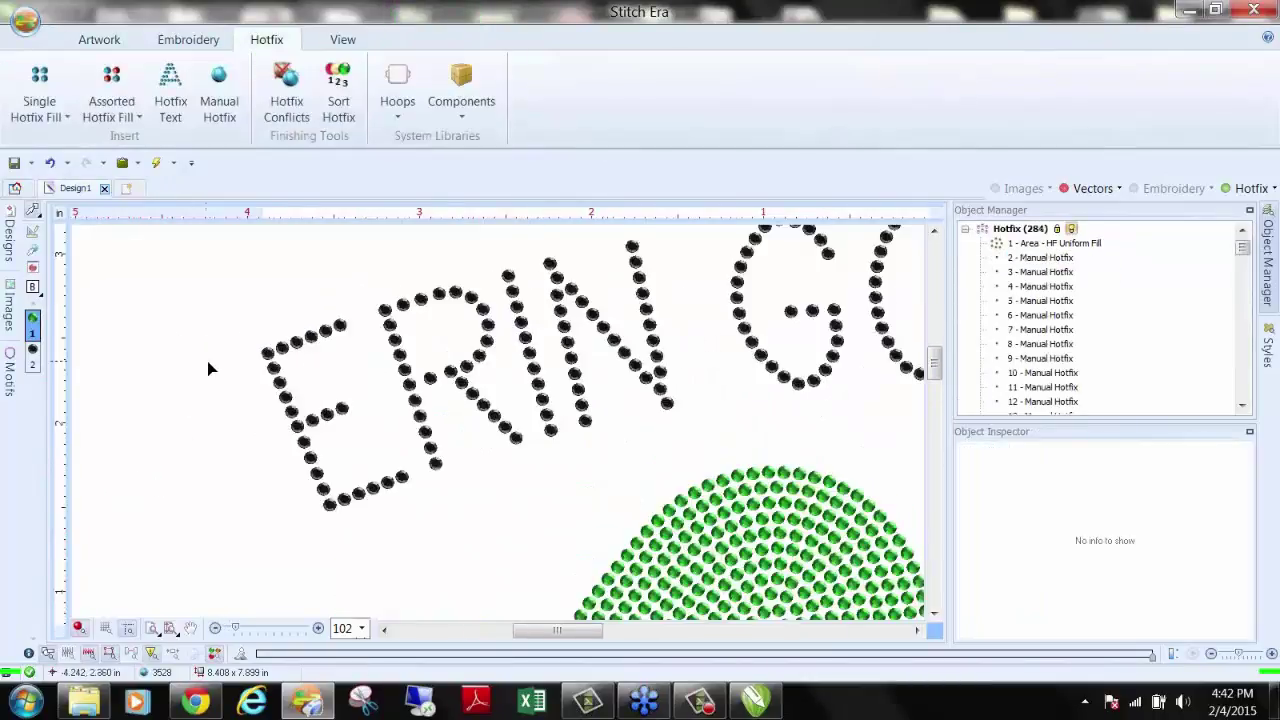
pyautogui.click(399, 305)
pyautogui.keyDown('ctrl'); pyautogui.click(336, 335); pyautogui.keyUp('ctrl')
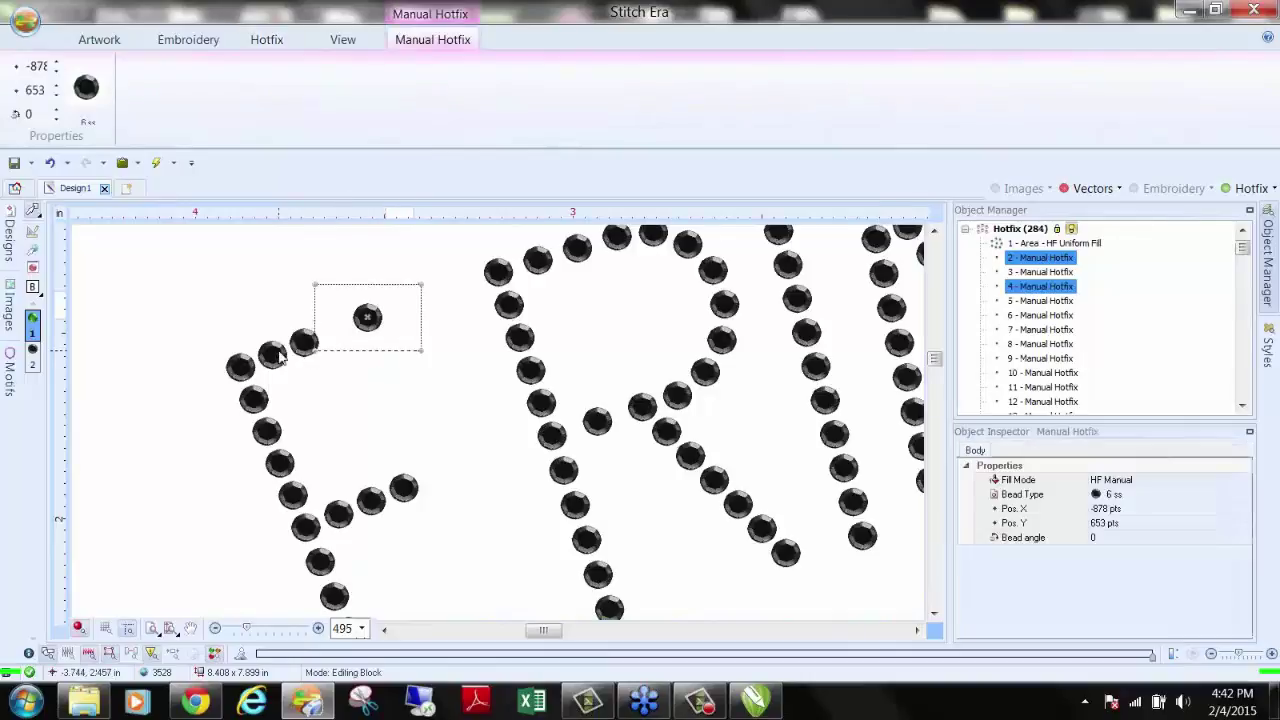
pyautogui.keyDown('ctrl'); pyautogui.click(272, 355); pyautogui.keyUp('ctrl')
pyautogui.keyDown('ctrl'); pyautogui.click(253, 400); pyautogui.keyUp('ctrl')
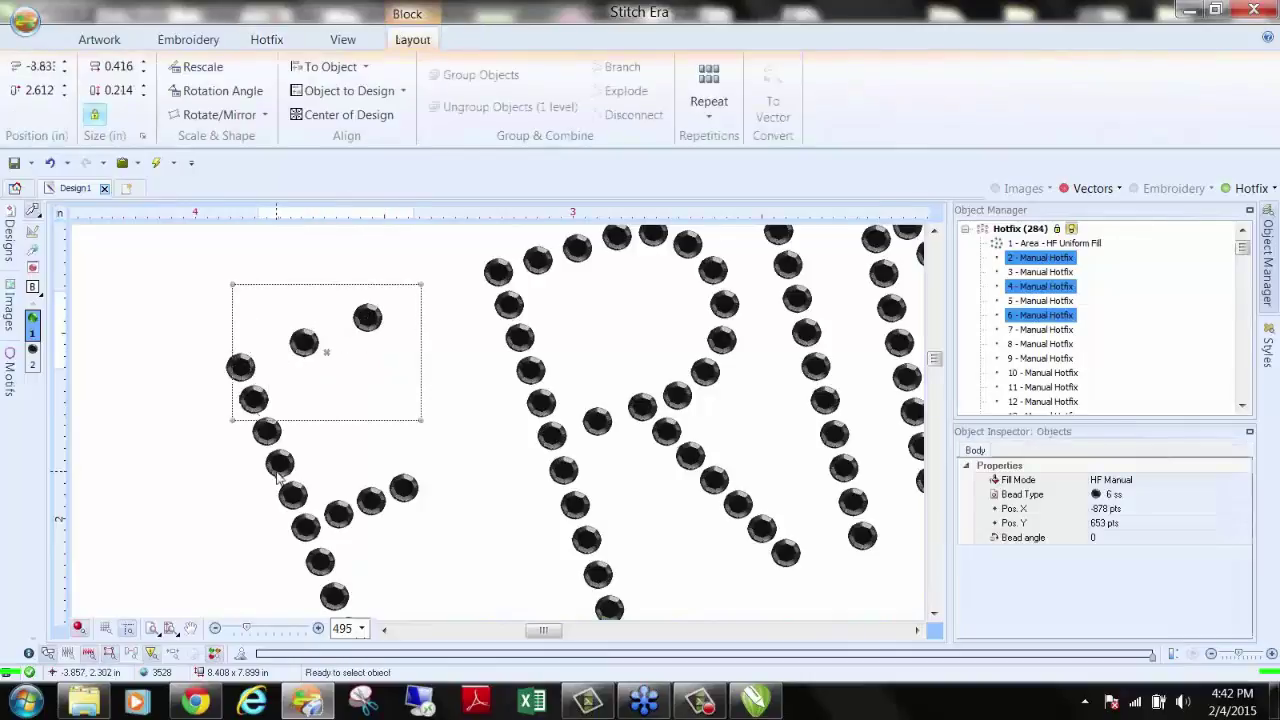
pyautogui.keyDown('ctrl'); pyautogui.click(279, 462); pyautogui.keyUp('ctrl')
pyautogui.keyDown('ctrl'); pyautogui.click(305, 527); pyautogui.keyUp('ctrl')
pyautogui.keyDown('ctrl'); pyautogui.click(370, 505); pyautogui.keyUp('ctrl')
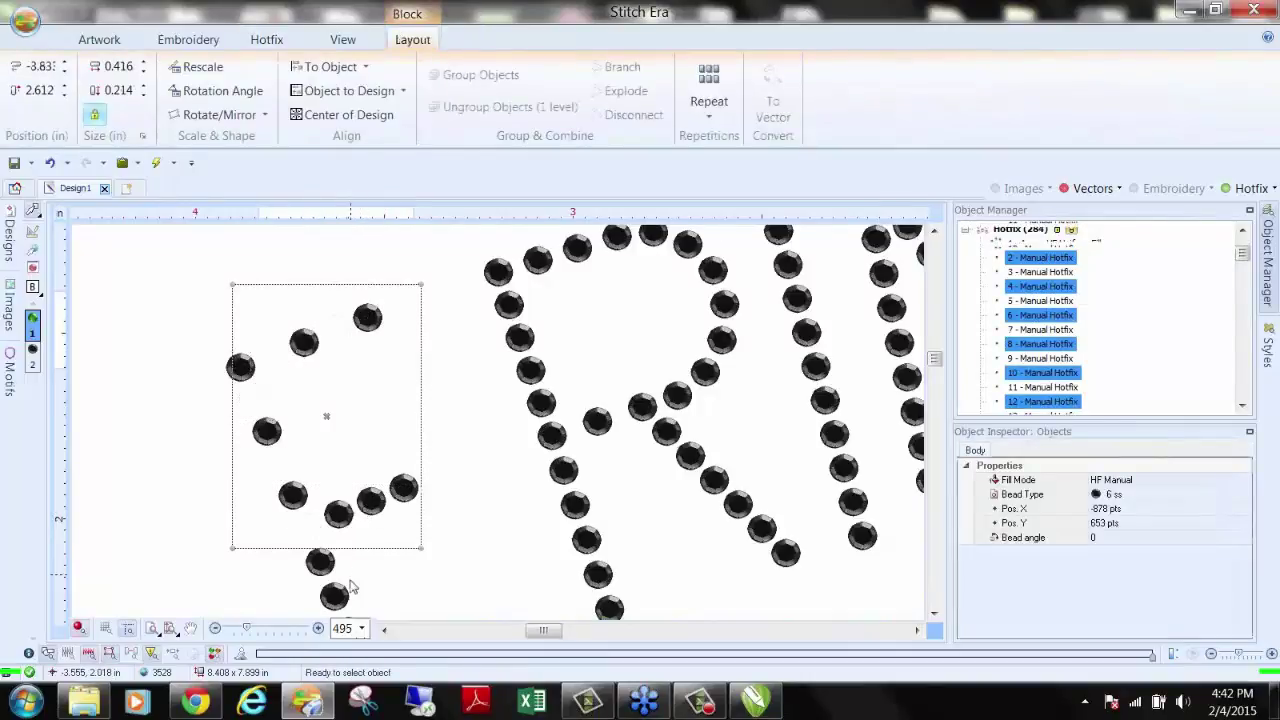
pyautogui.keyDown('ctrl'); pyautogui.click(334, 593); pyautogui.keyUp('ctrl')
pyautogui.scroll(-3, 325, 445)
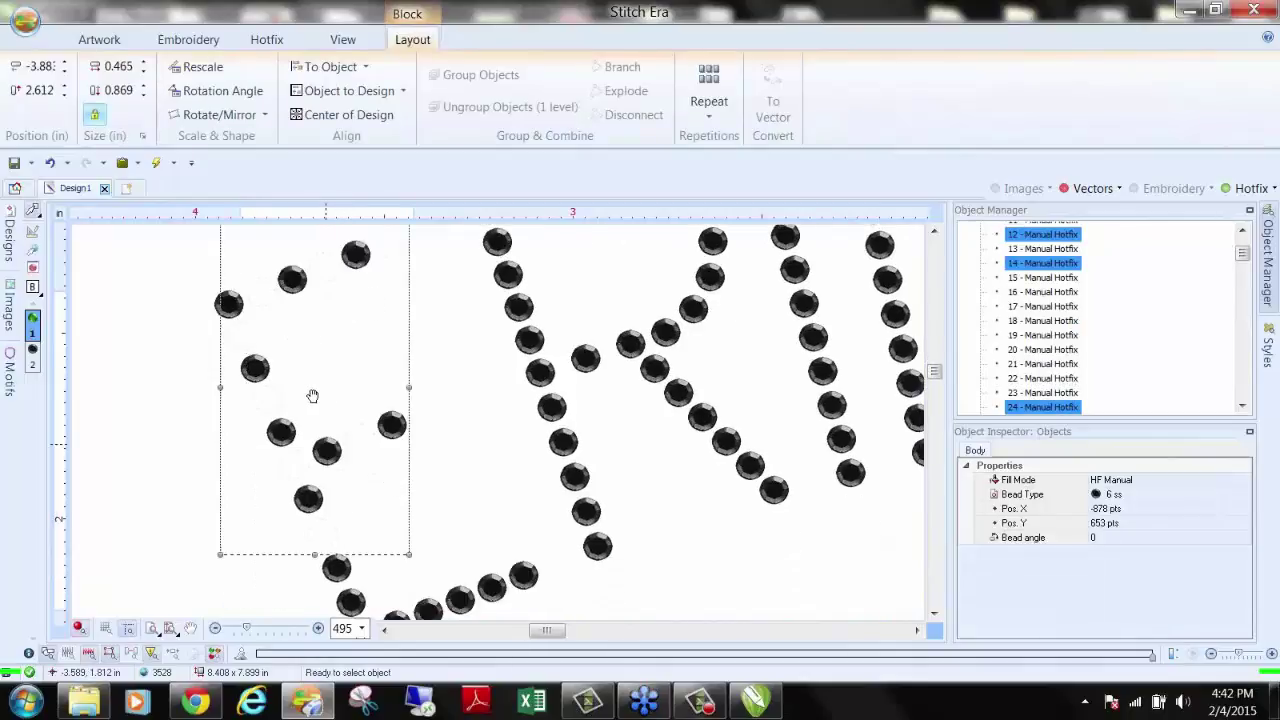
pyautogui.keyDown('ctrl'); pyautogui.click(320, 461); pyautogui.keyUp('ctrl')
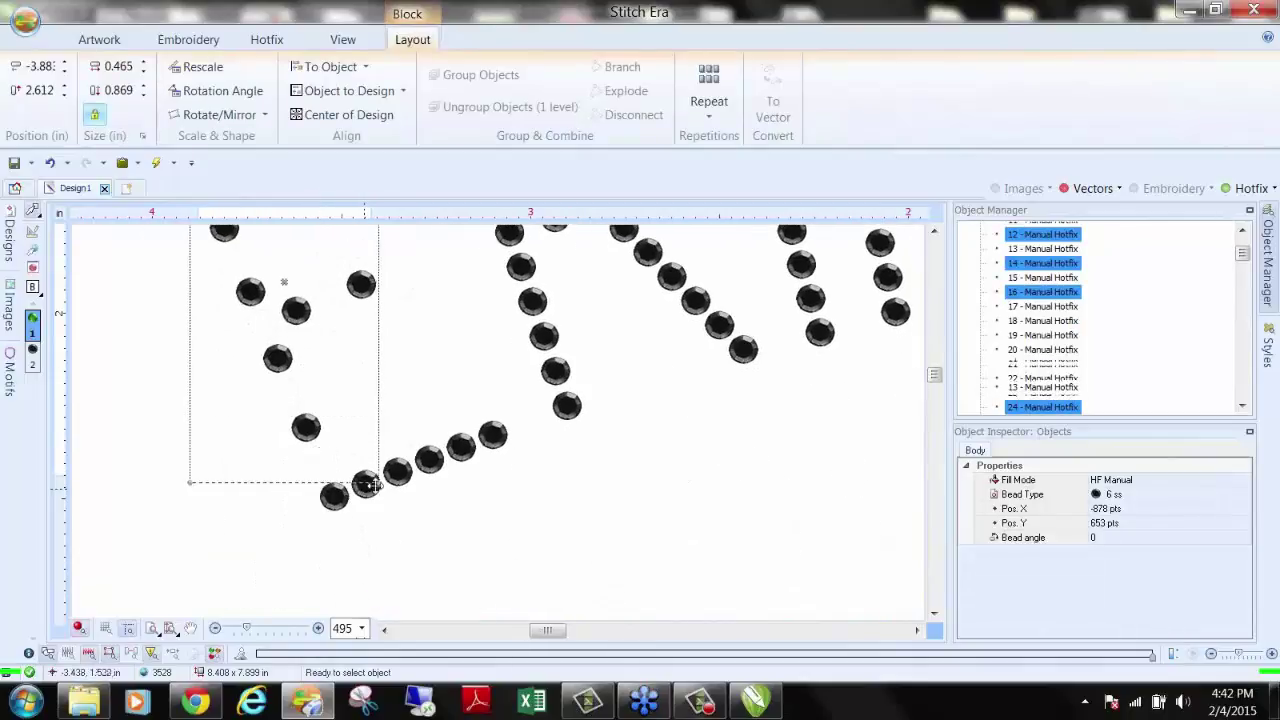
pyautogui.keyDown('ctrl'); pyautogui.click(366, 487); pyautogui.keyUp('ctrl')
pyautogui.keyDown('ctrl'); pyautogui.click(429, 458); pyautogui.keyUp('ctrl')
pyautogui.keyDown('ctrl'); pyautogui.click(484, 440); pyautogui.keyUp('ctrl')
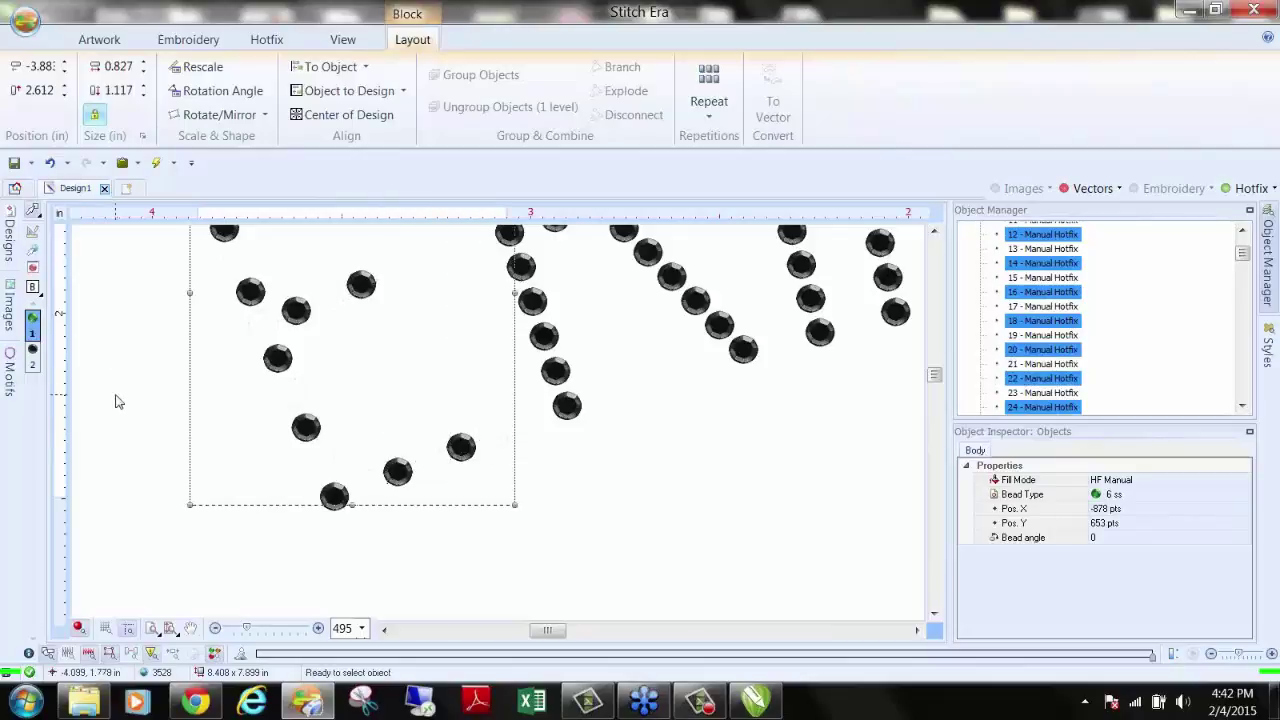
pyautogui.click(154, 420)
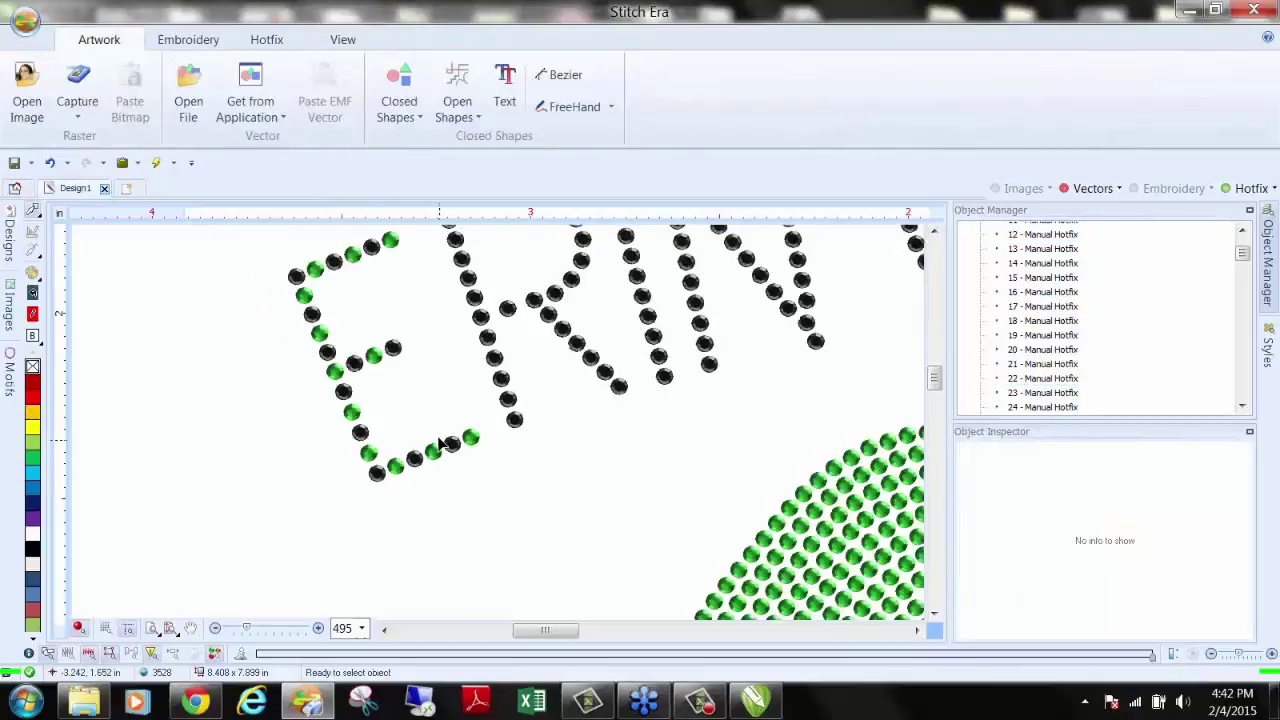
pyautogui.scroll(-3, 440, 444)
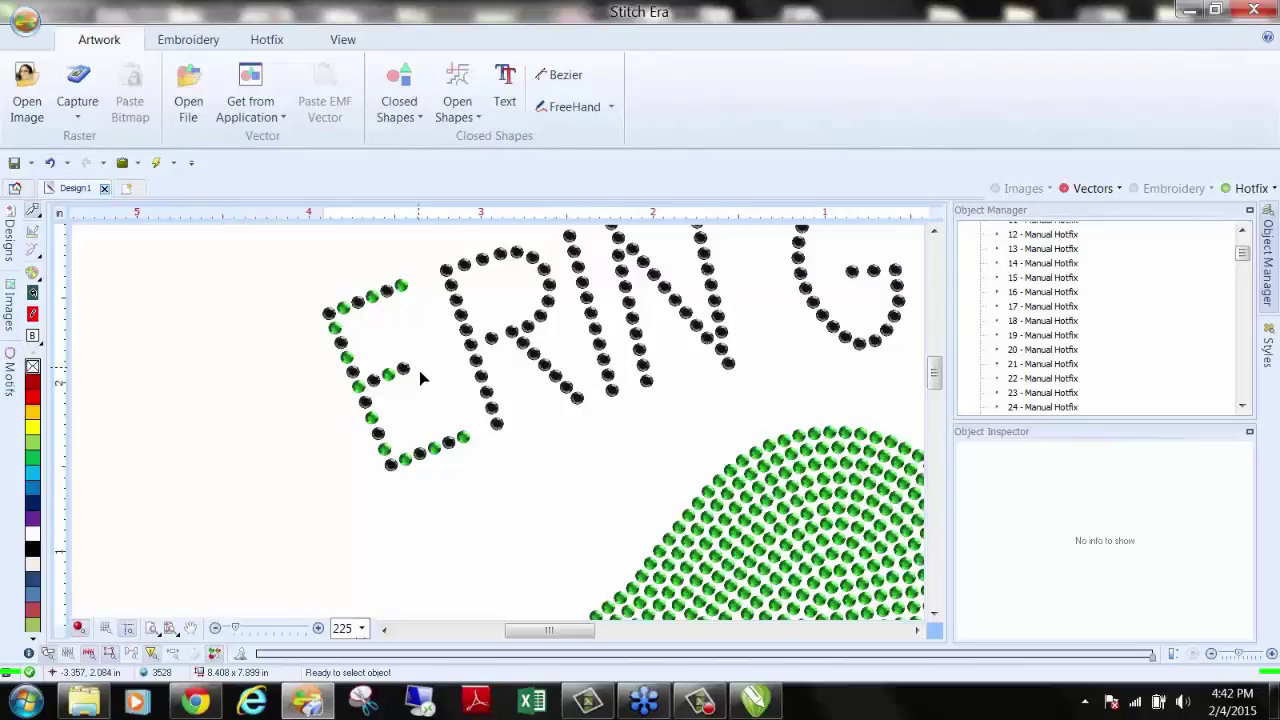
pyautogui.scroll(-4, 419, 370)
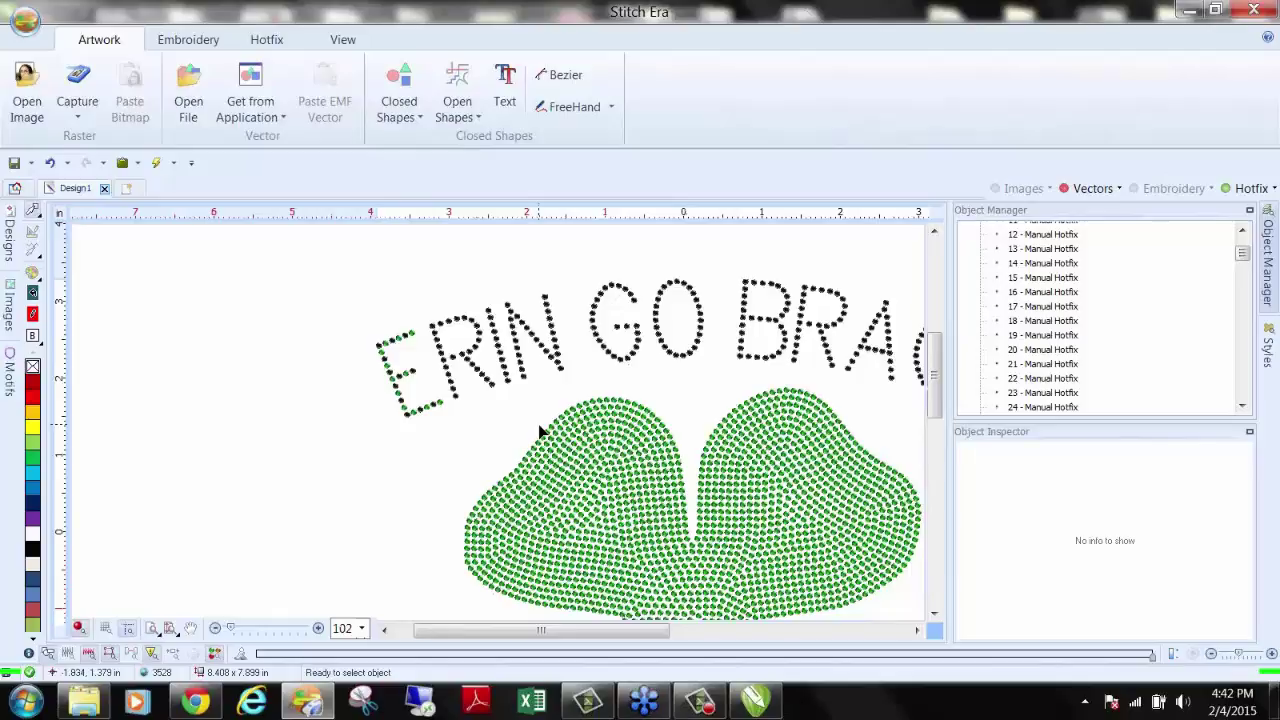
pyautogui.scroll(-3, 631, 429)
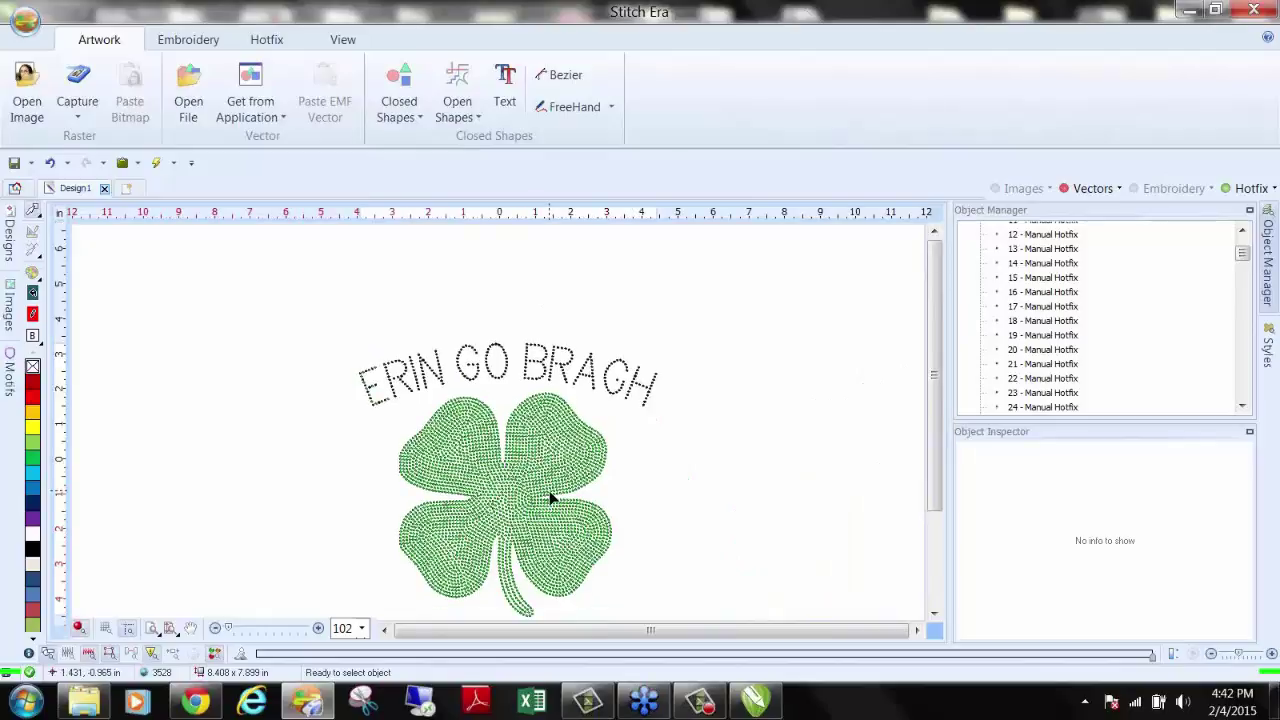
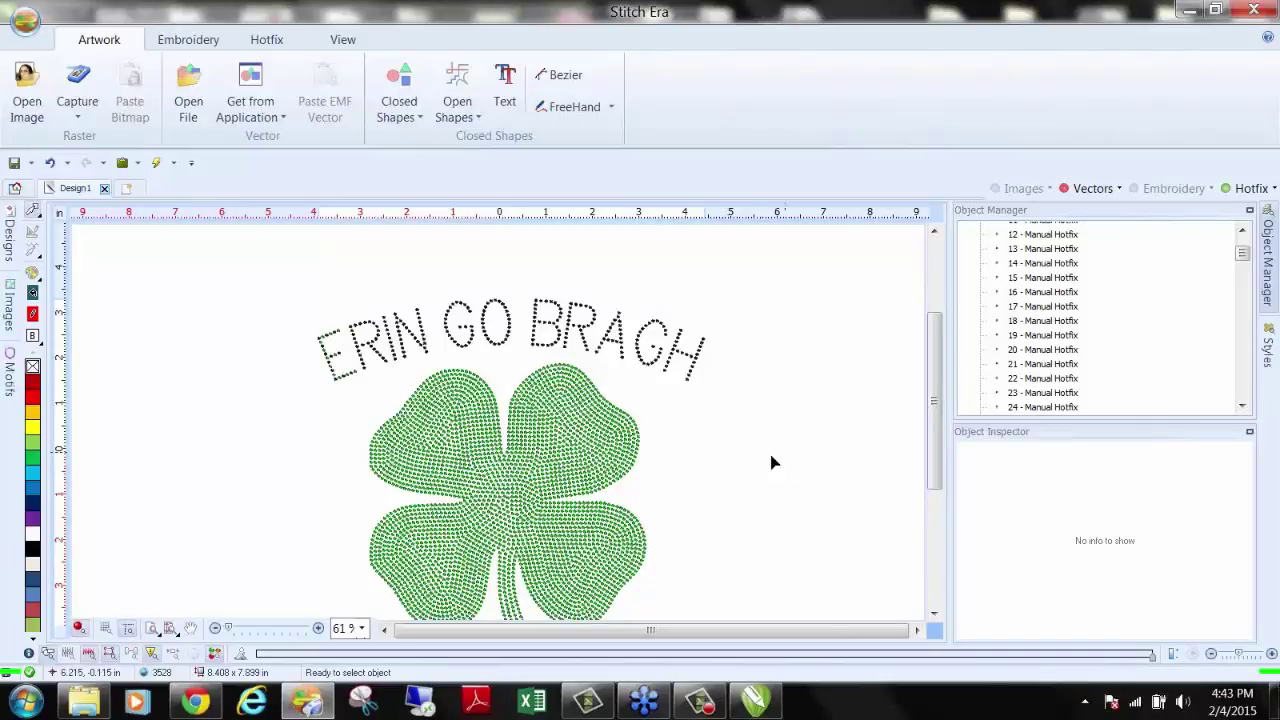
# Step: Explode the green clover fill into individual manual hotfix beads
pyautogui.click(503, 500)
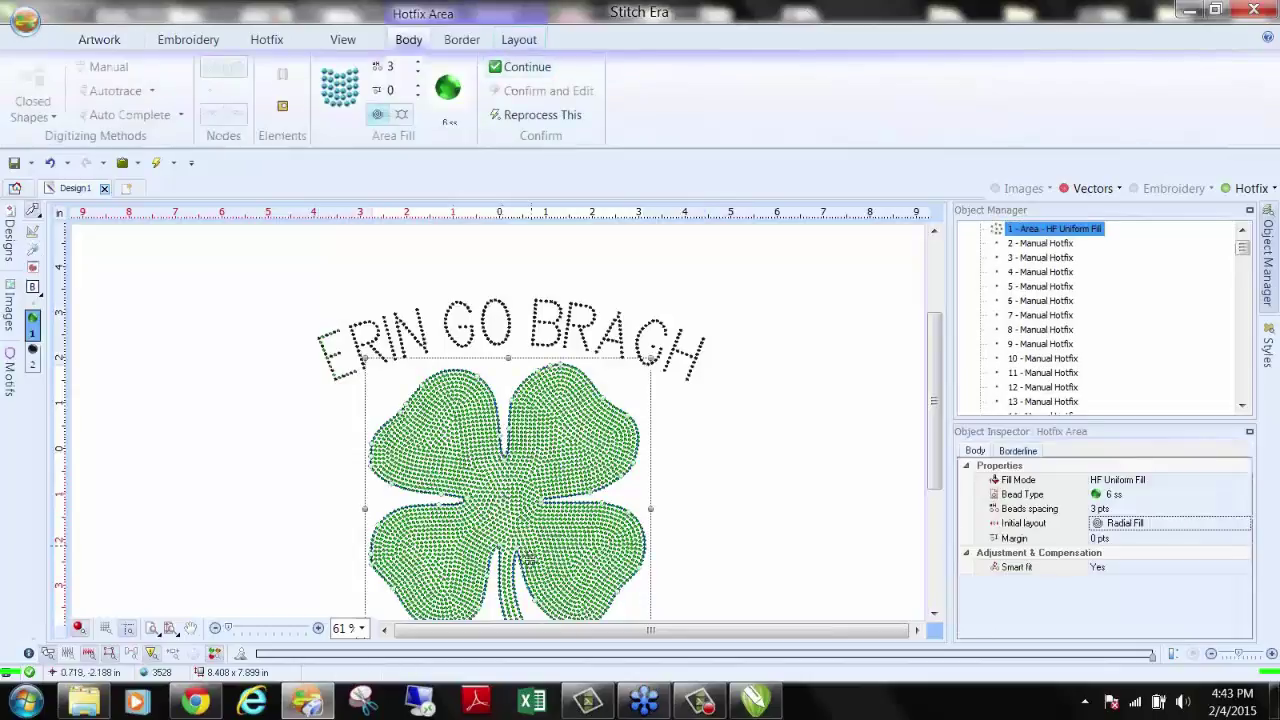
pyautogui.rightClick(537, 530)
pyautogui.click(605, 513)
pyautogui.press('Escape')
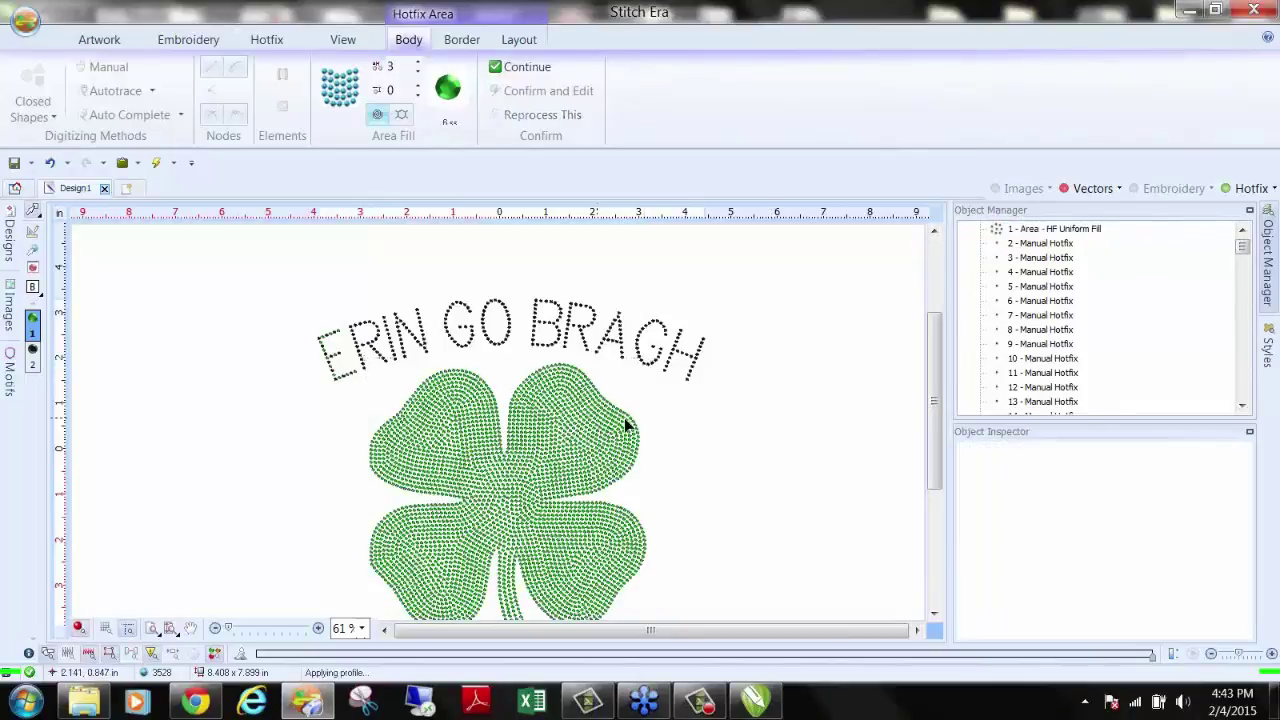
# Step: Recolor all the beads of the clover's upper-right leaf with the black 6 ss bead
pyautogui.moveTo(530, 351); pyautogui.dragTo(668, 509)
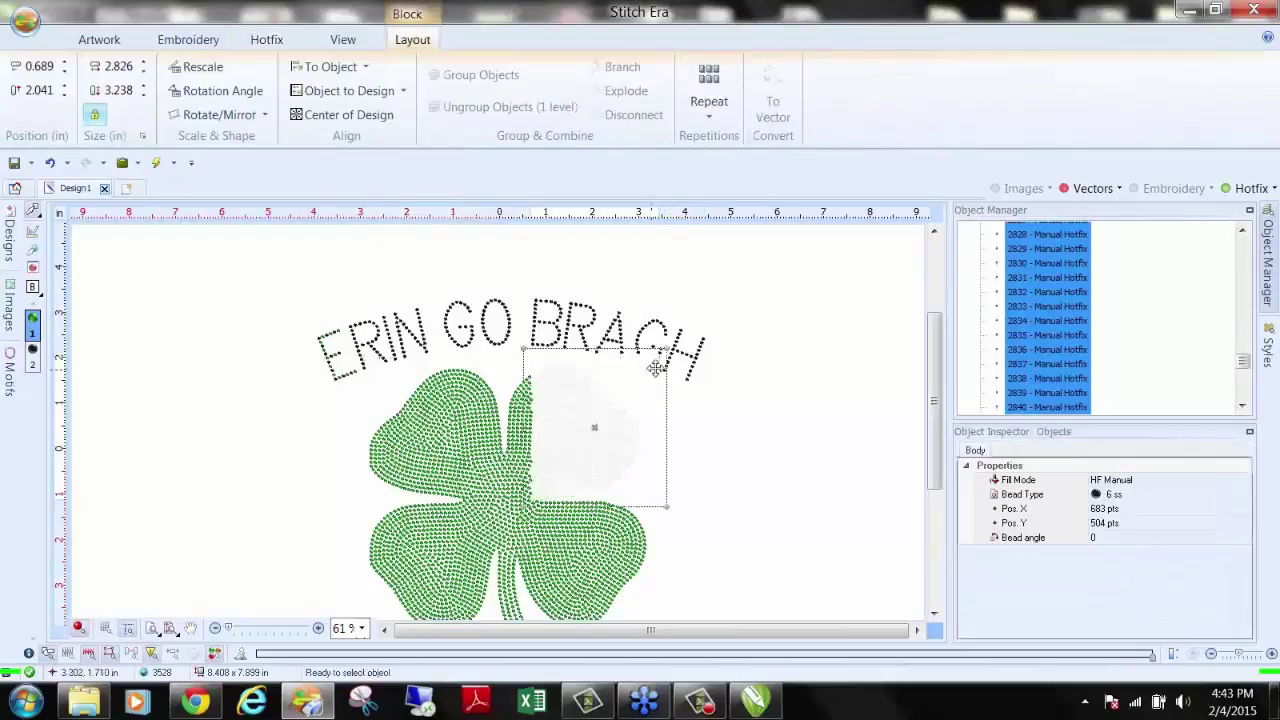
pyautogui.click(523, 360)
pyautogui.moveTo(505, 358); pyautogui.dragTo(645, 506)
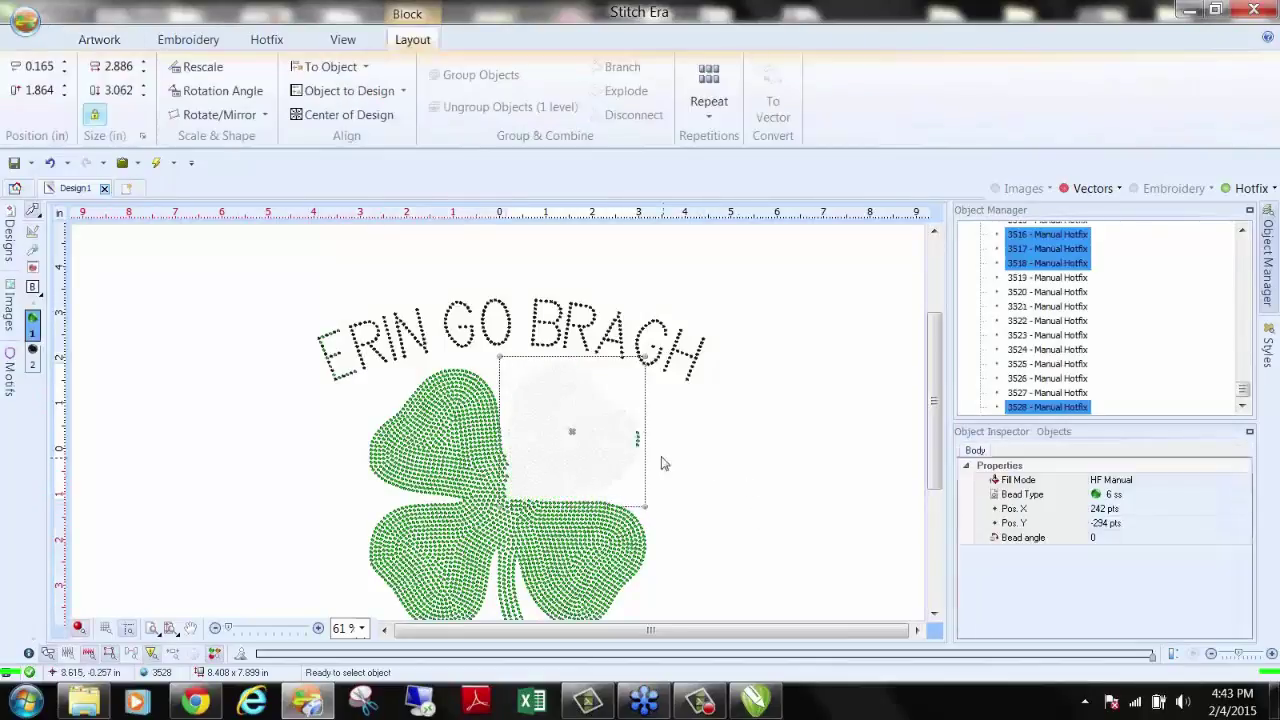
pyautogui.hotkey('shift', 'F2')
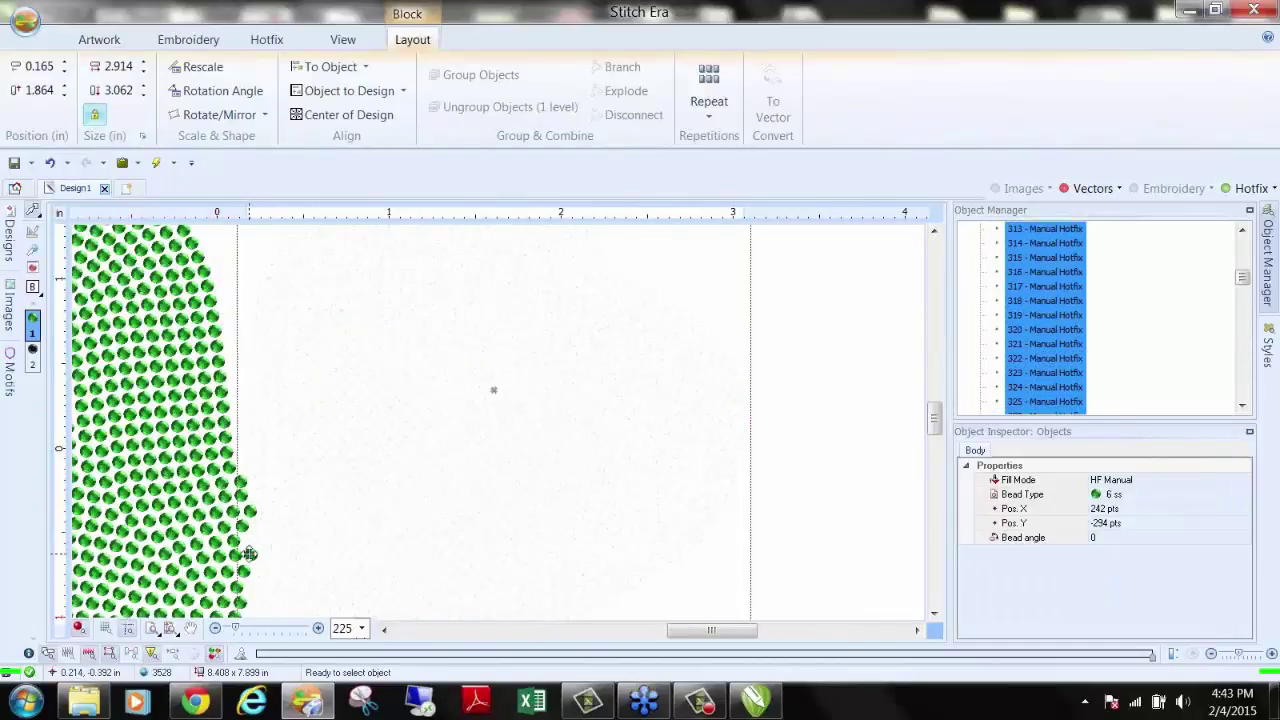
pyautogui.scroll(-4, 531, 446)
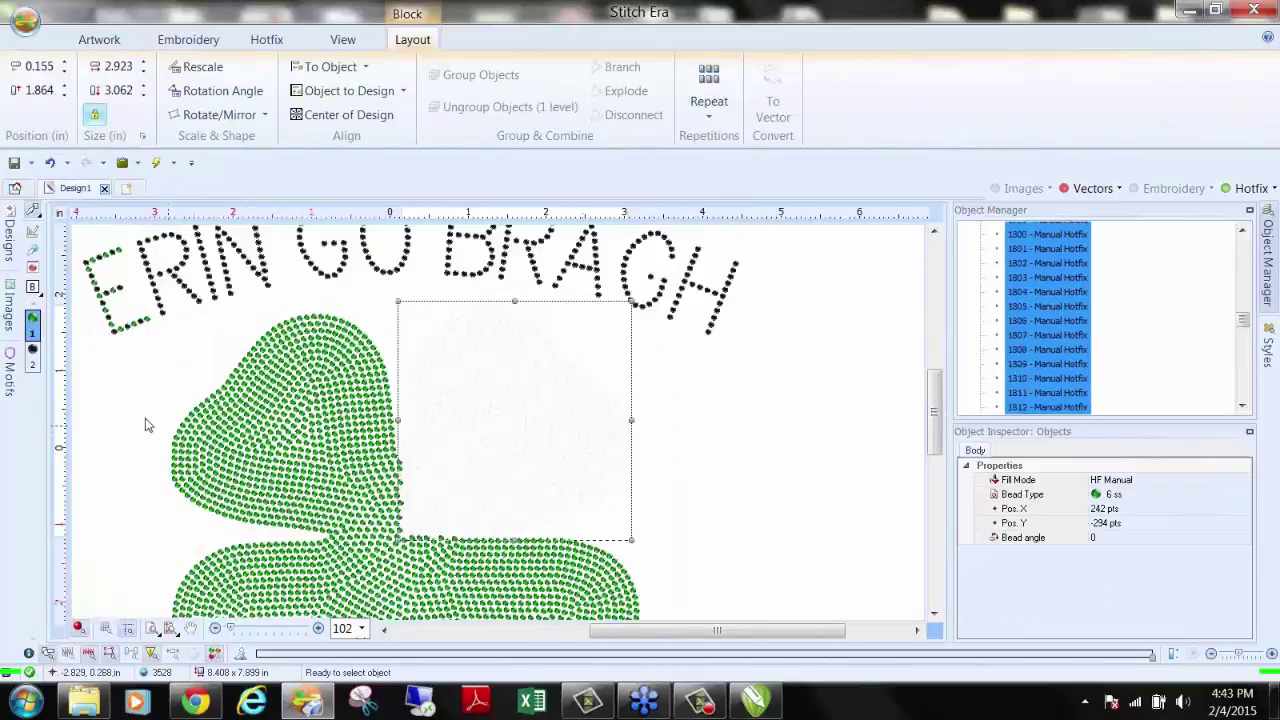
pyautogui.click(33, 352)
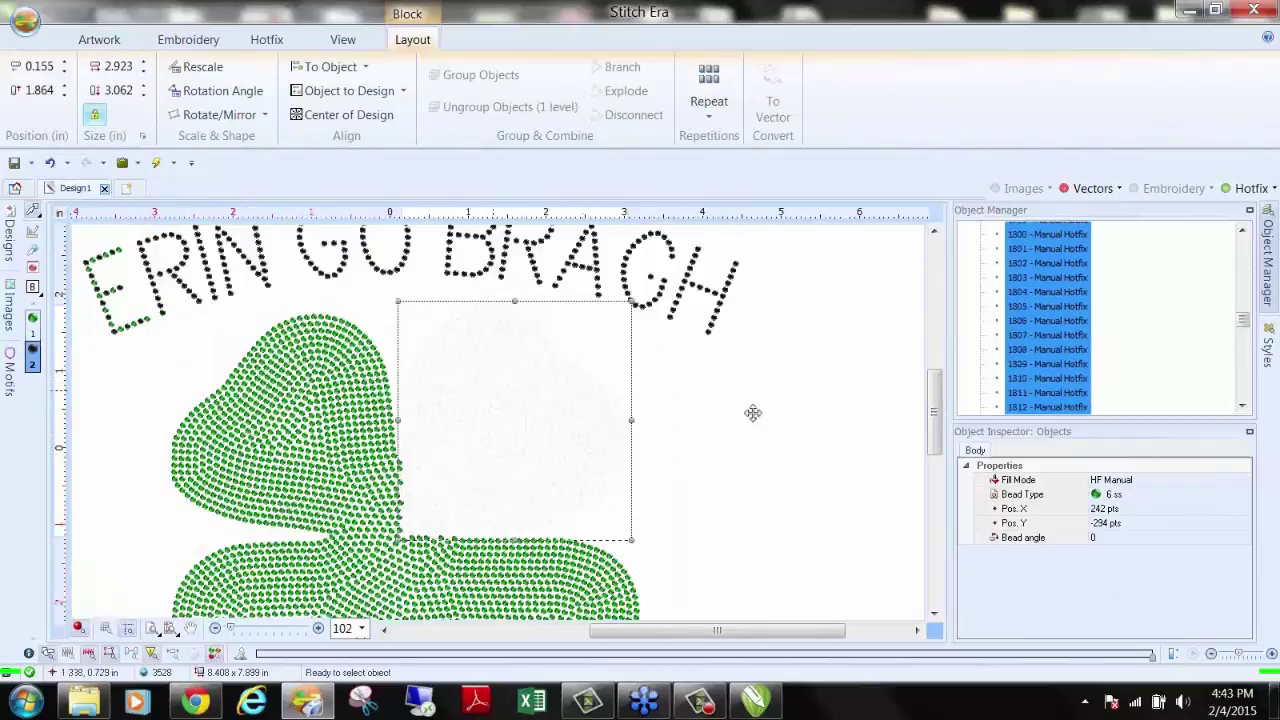
pyautogui.click(808, 408)
pyautogui.scroll(-2, 809, 406)
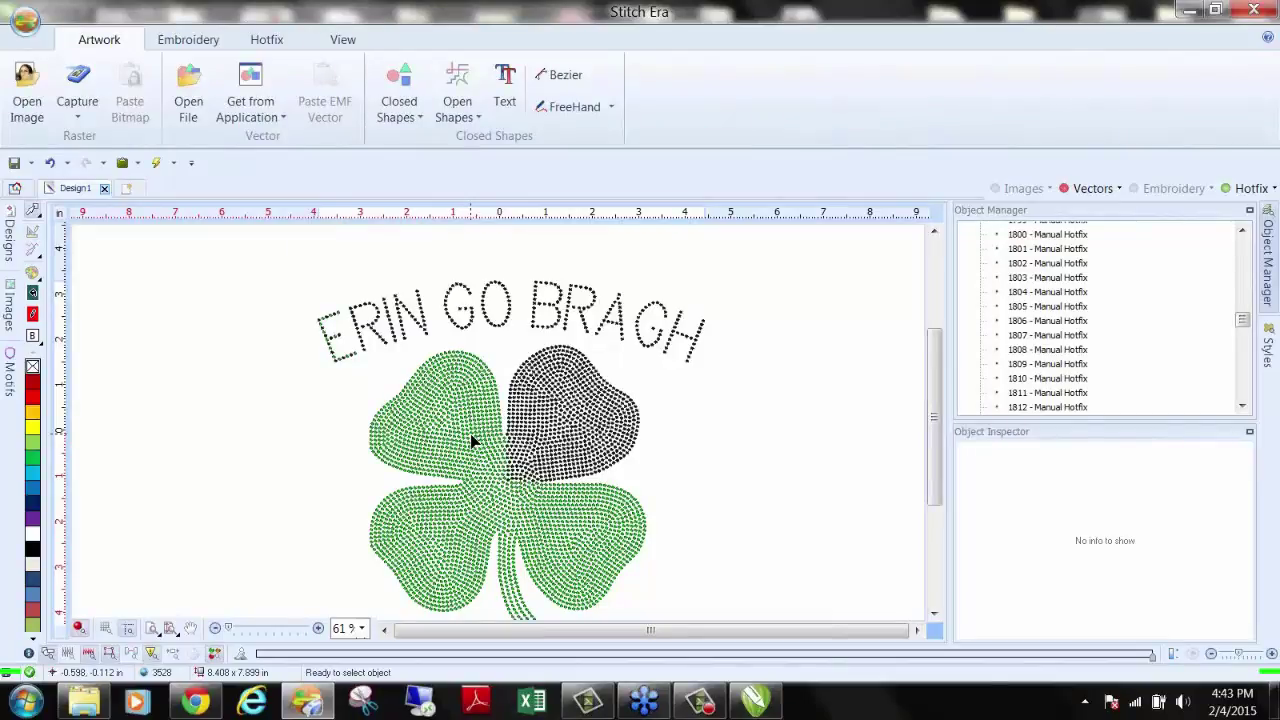
pyautogui.click(266, 39)
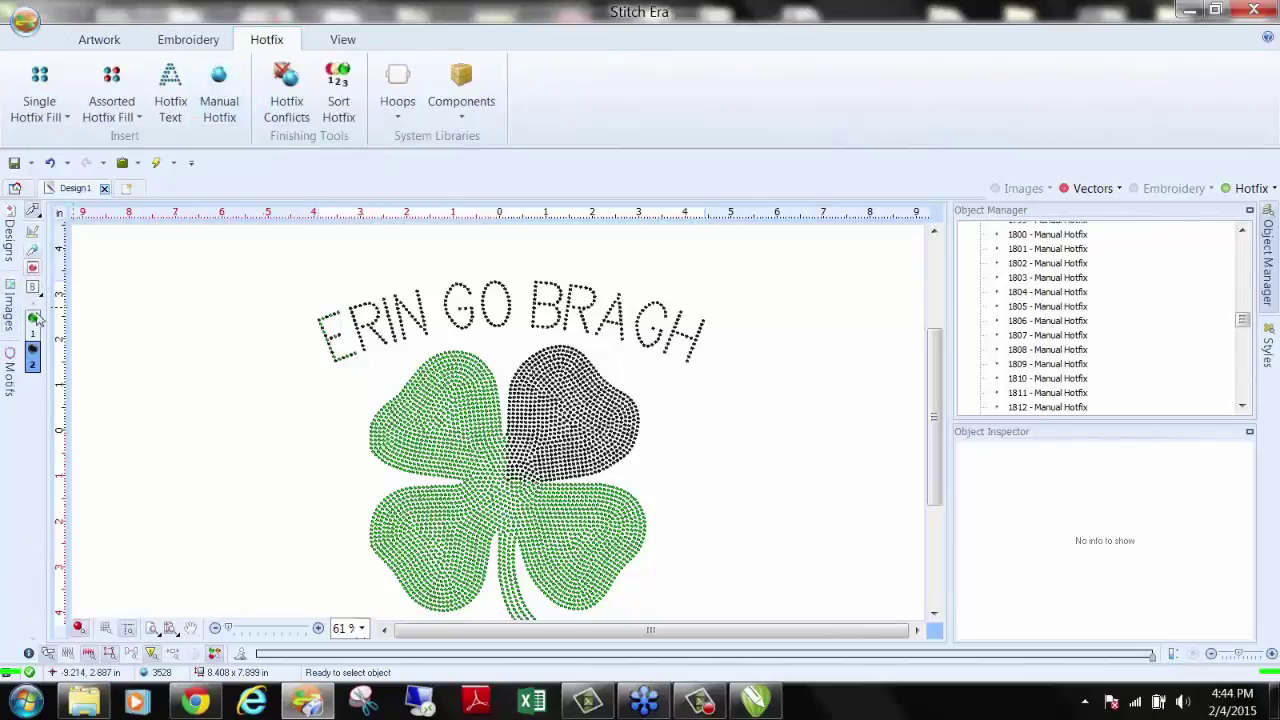
pyautogui.click(412, 425)
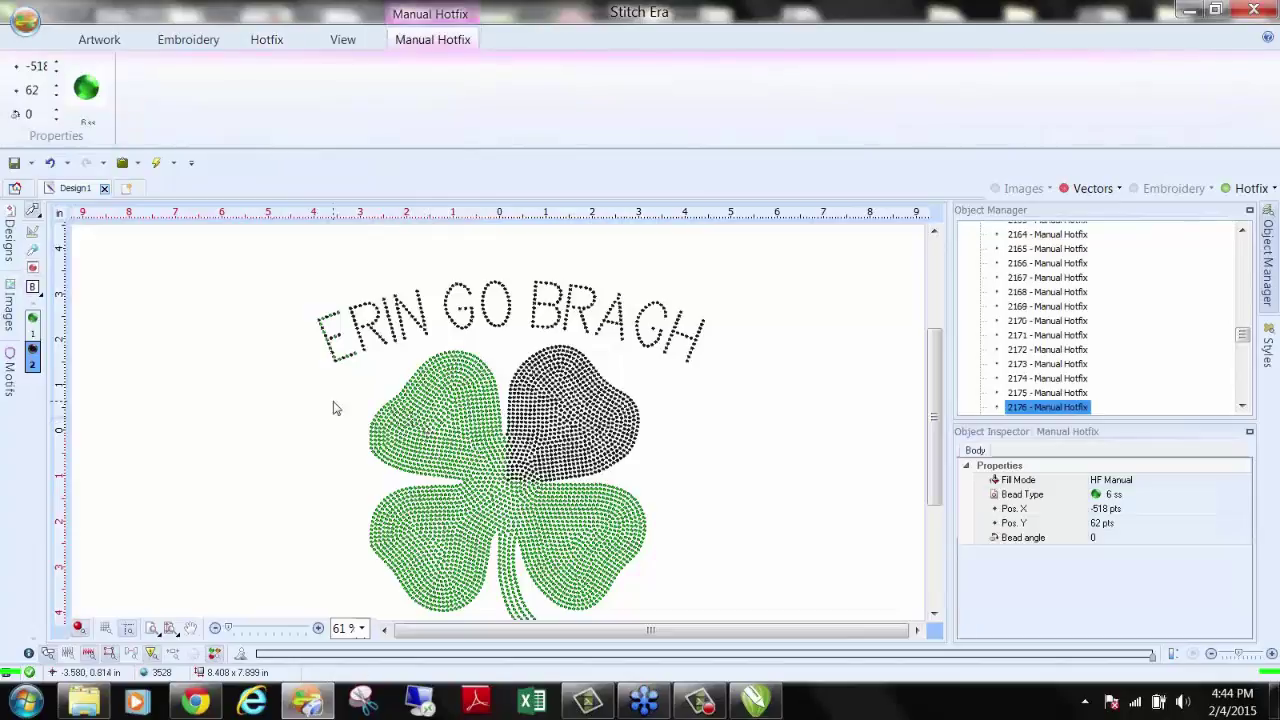
pyautogui.click(318, 411)
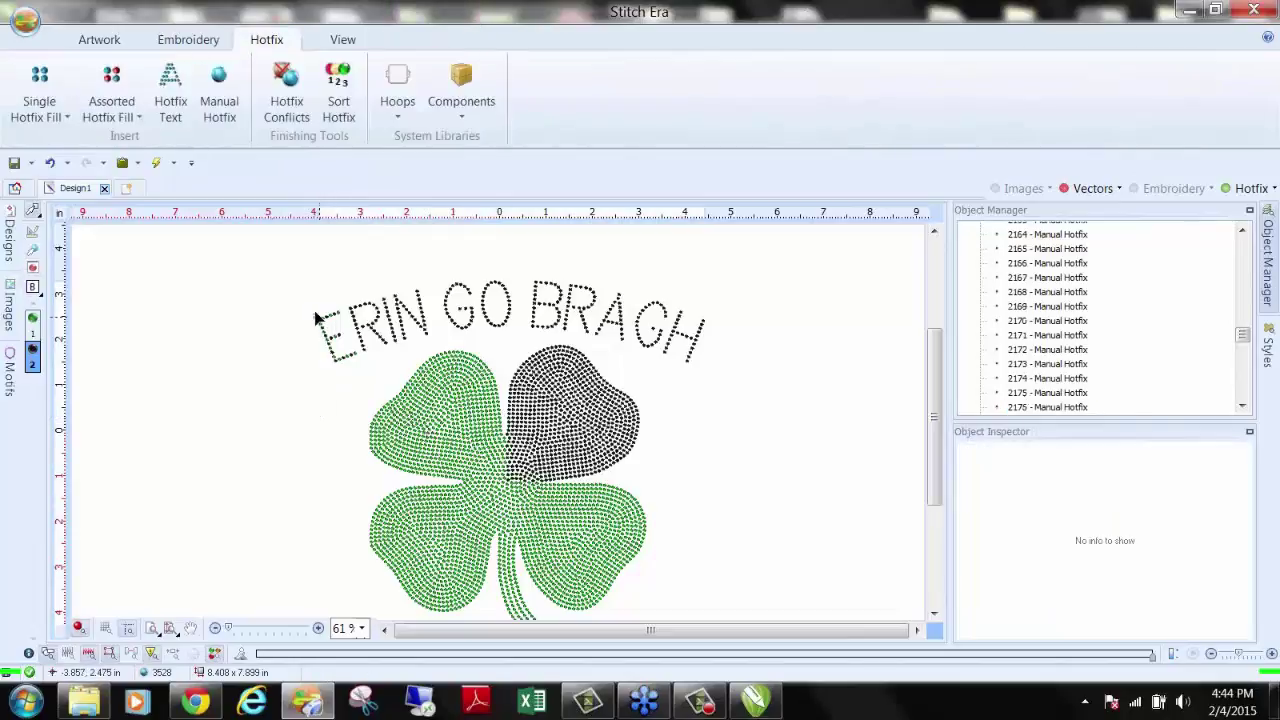
pyautogui.click(186, 41)
pyautogui.click(272, 44)
pyautogui.click(266, 266)
pyautogui.moveTo(718, 615); pyautogui.dragTo(715, 600)
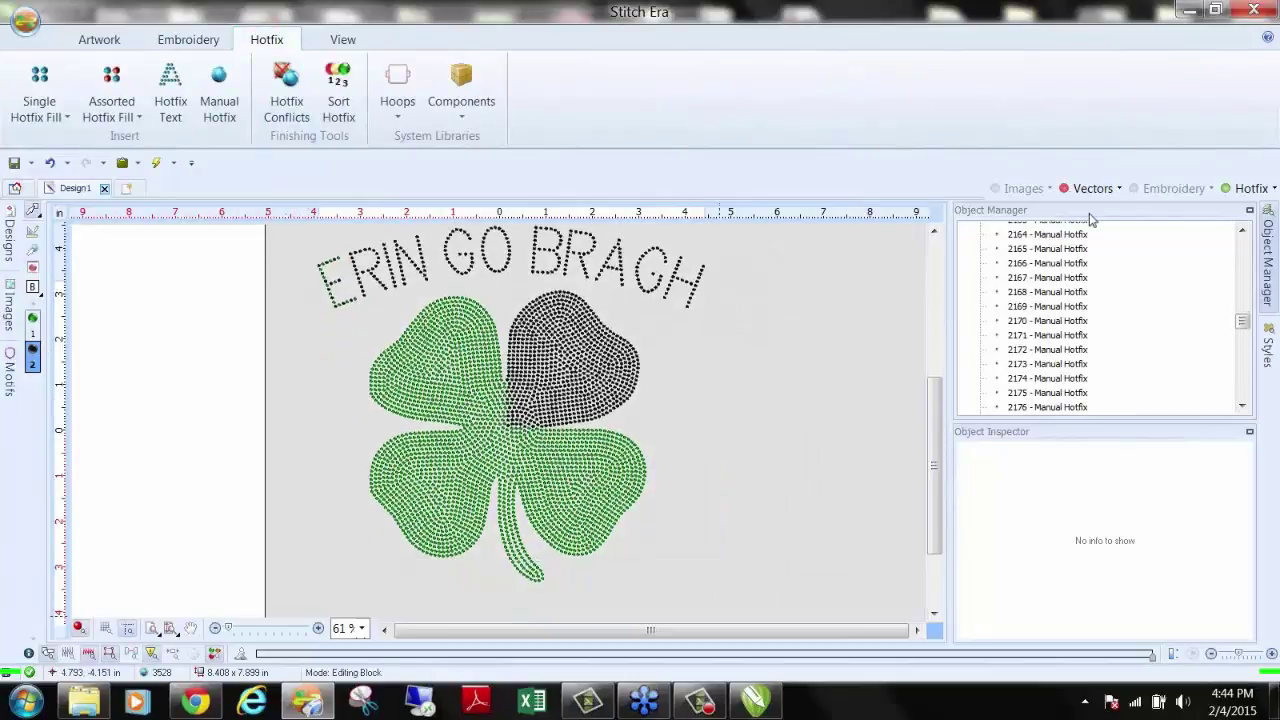
# Step: Switch to the vector artwork and select the green clover
pyautogui.click(1093, 188)
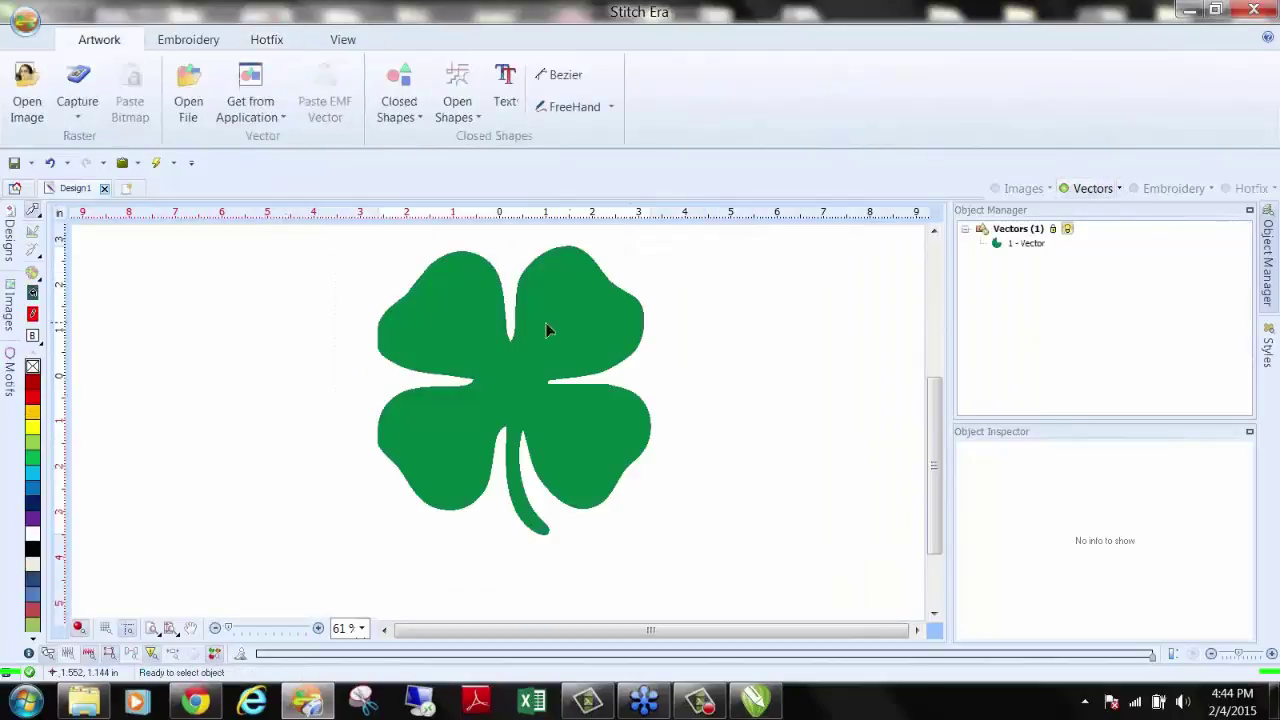
pyautogui.click(548, 330)
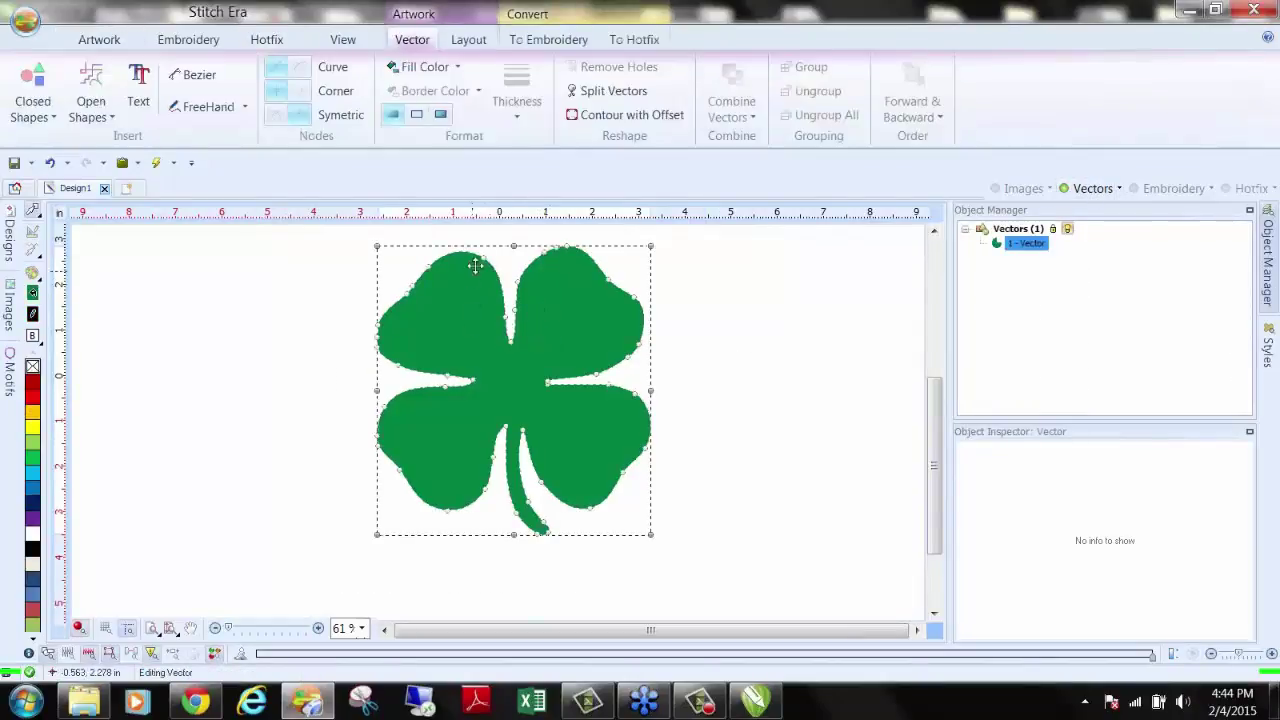
# Step: Split the clover's upper-right leaf off with a curved cut between its two adjoining gaps and fill it yellow
pyautogui.click(601, 91)
pyautogui.scroll(4, 520, 330)
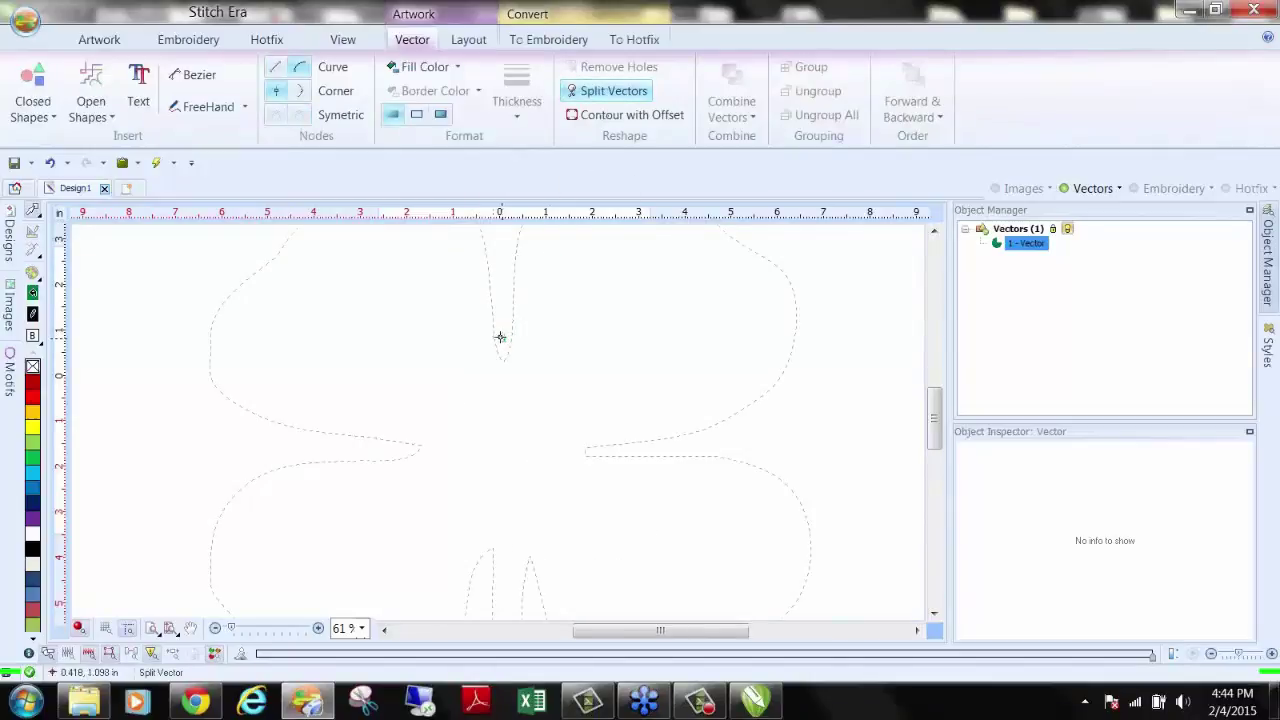
pyautogui.moveTo(504, 383)
pyautogui.mouseDown()
pyautogui.moveTo(537, 457)
pyautogui.moveTo(614, 450)
pyautogui.mouseUp()
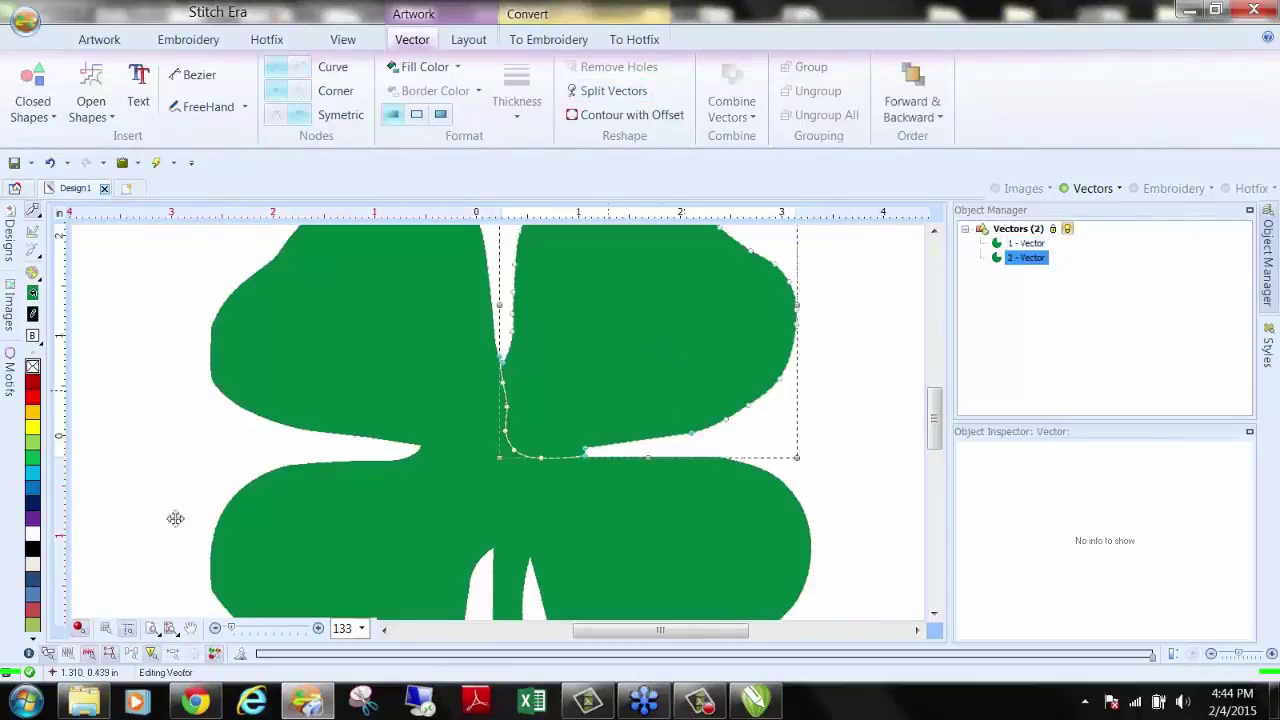
pyautogui.click(32, 430)
# Step: Split the upper-left leaf off the remaining green clover with a curved cut and fill it red
pyautogui.click(564, 498)
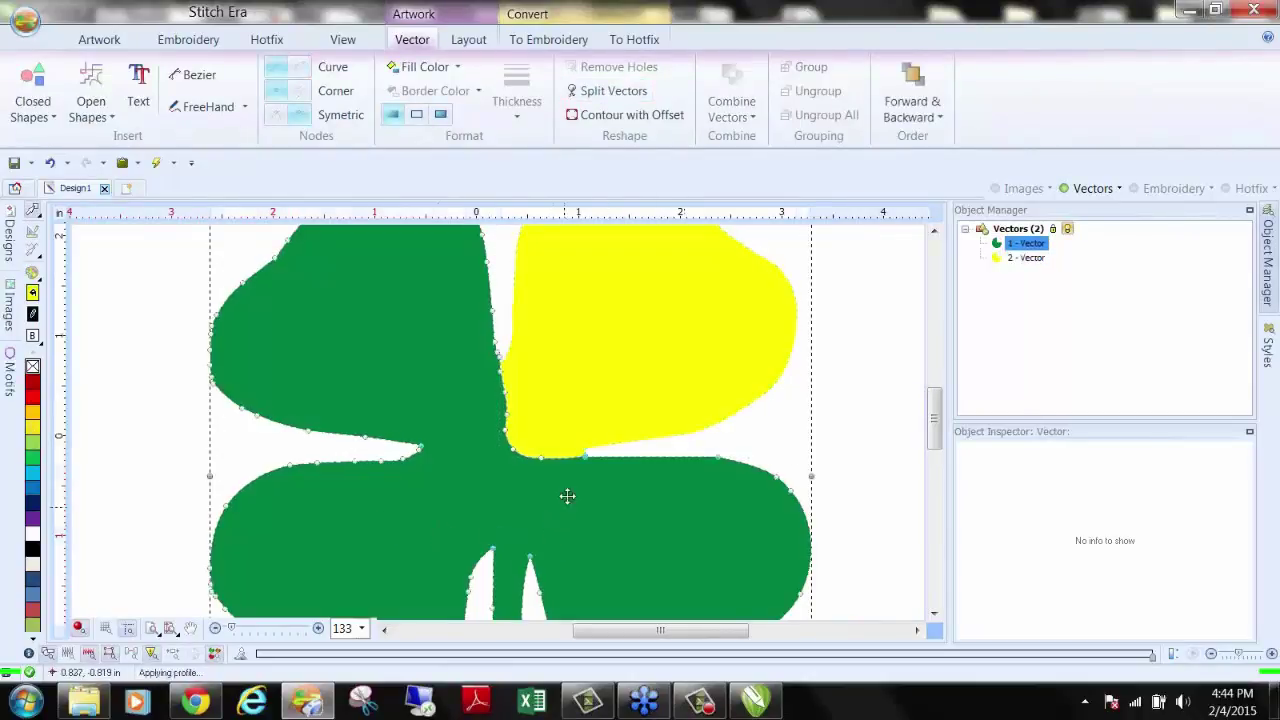
pyautogui.click(576, 91)
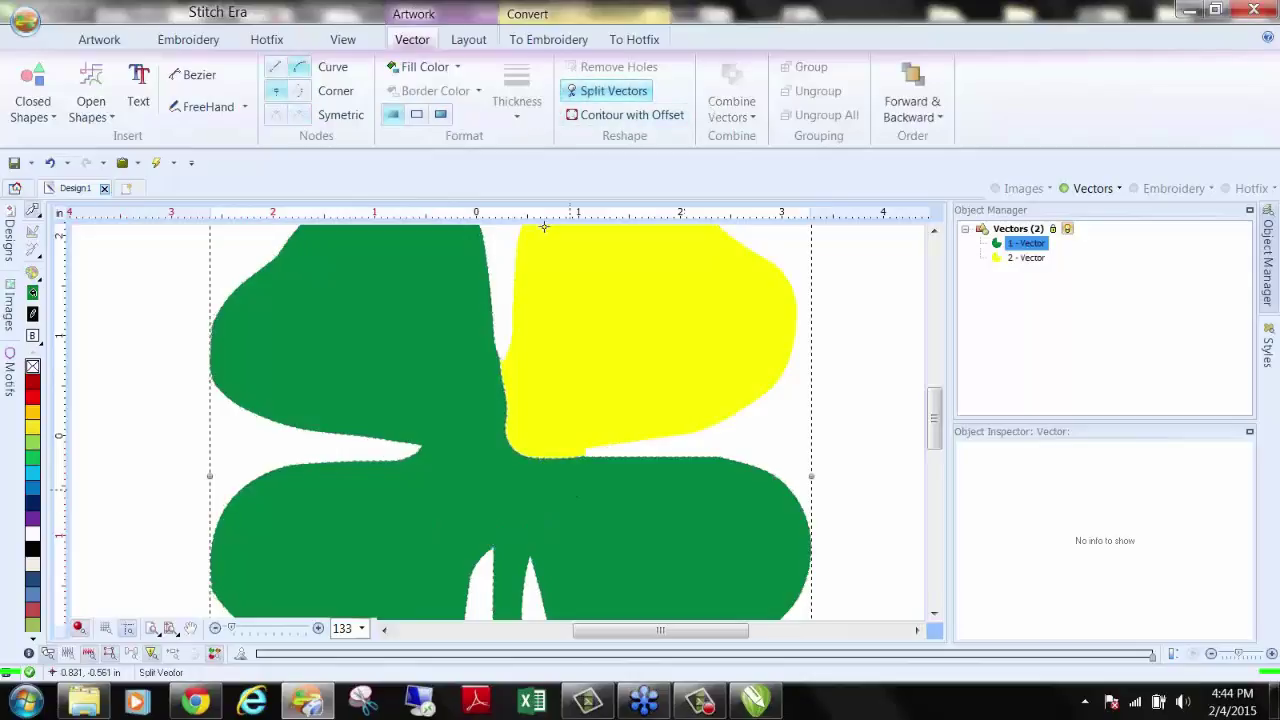
pyautogui.click(386, 449)
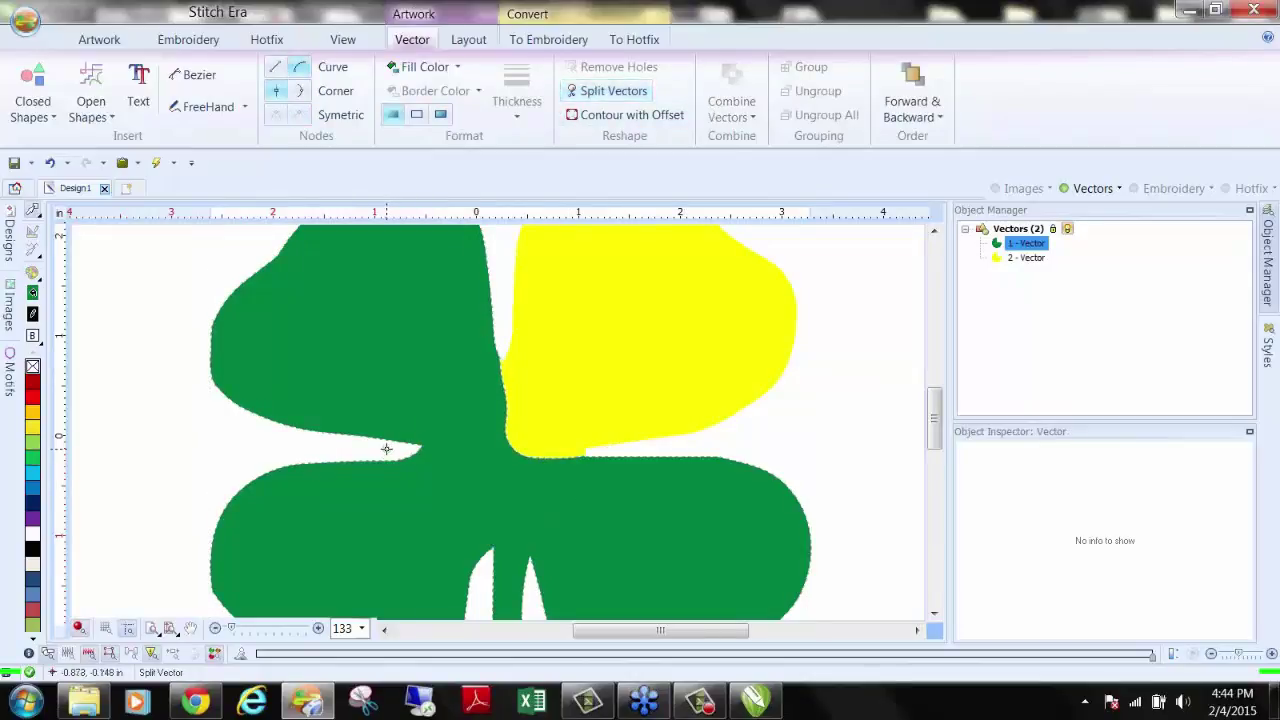
pyautogui.click(465, 412)
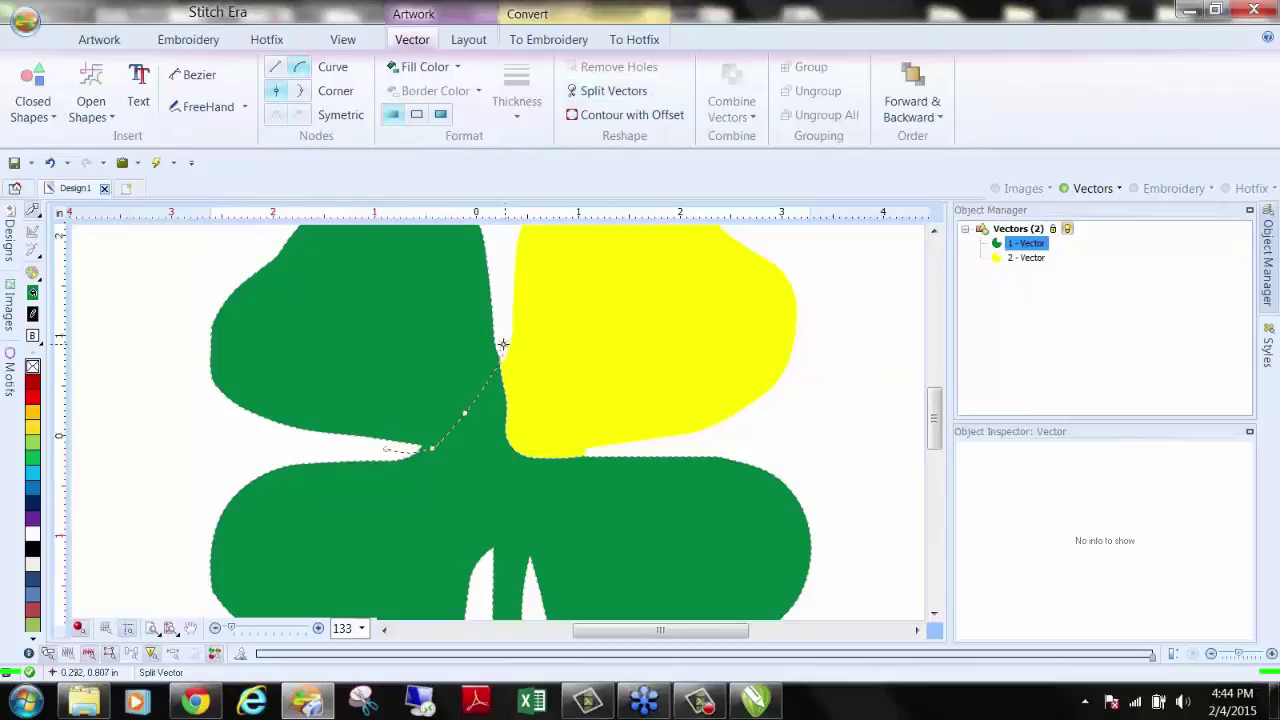
pyautogui.click(502, 346)
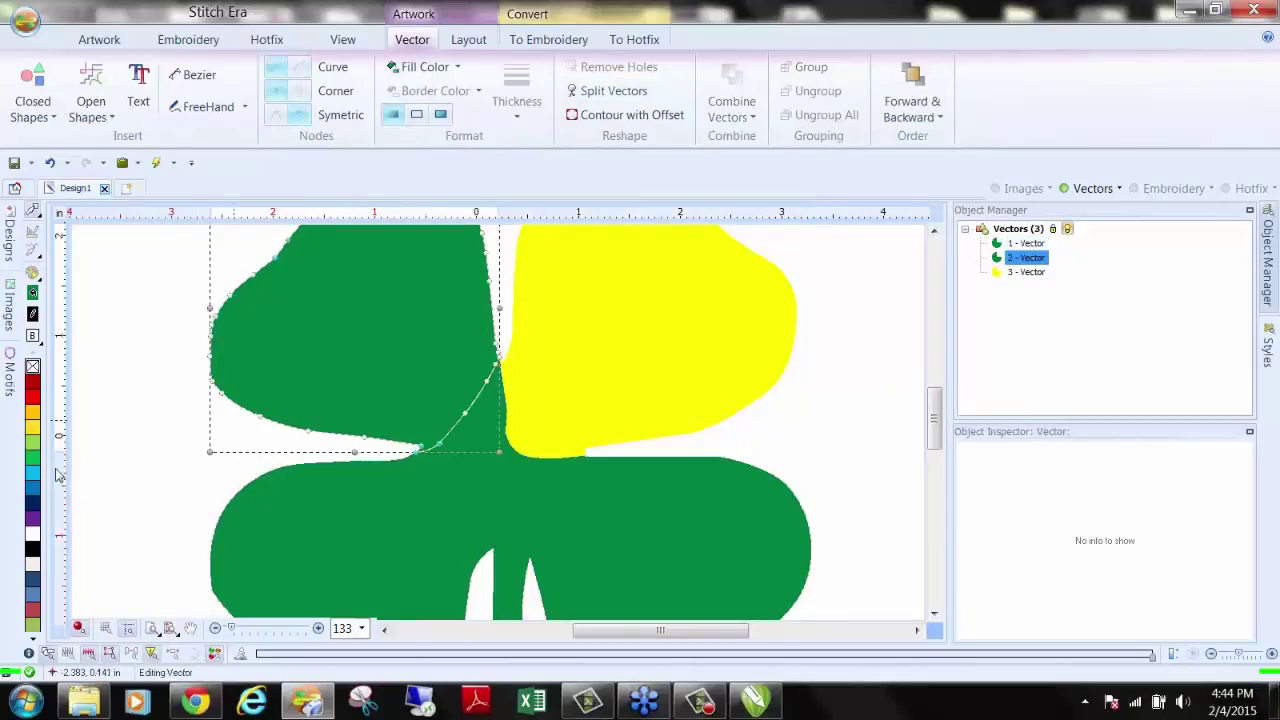
pyautogui.click(33, 396)
# Step: Undo the leaf splits and recoloring to restore the clover as a single green vector
pyautogui.scroll(-3, 302, 482)
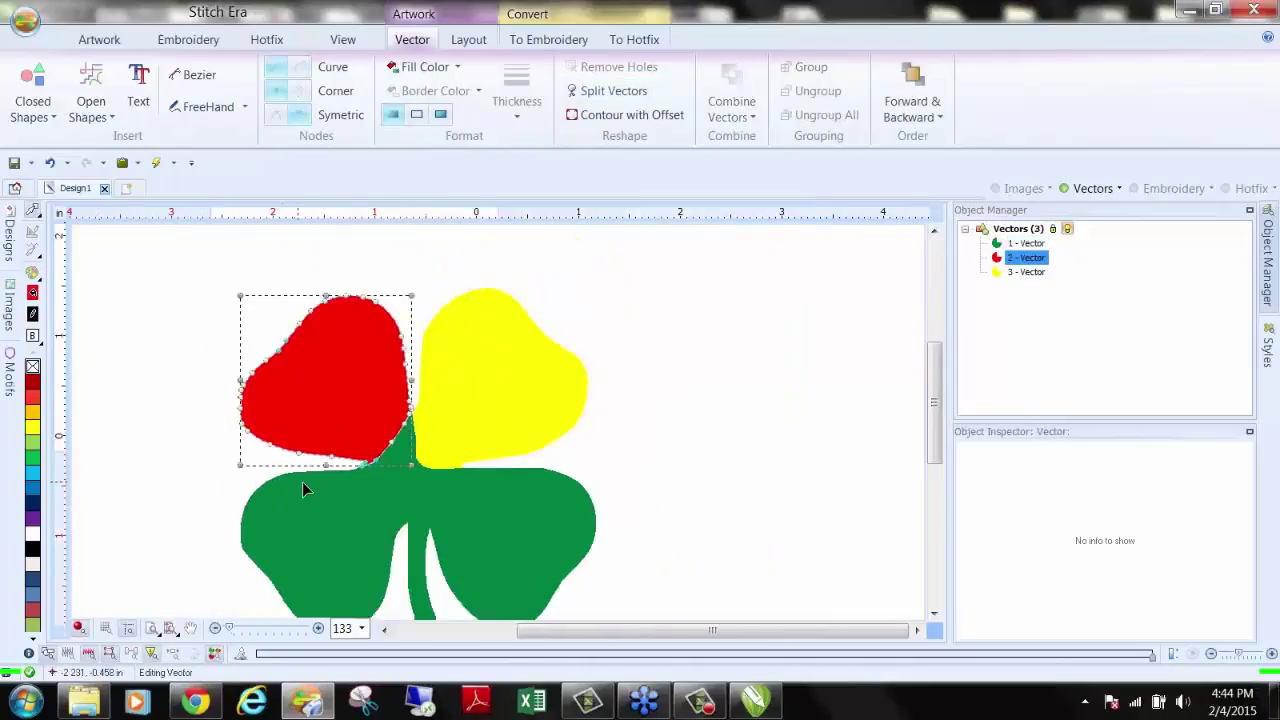
pyautogui.click(403, 512)
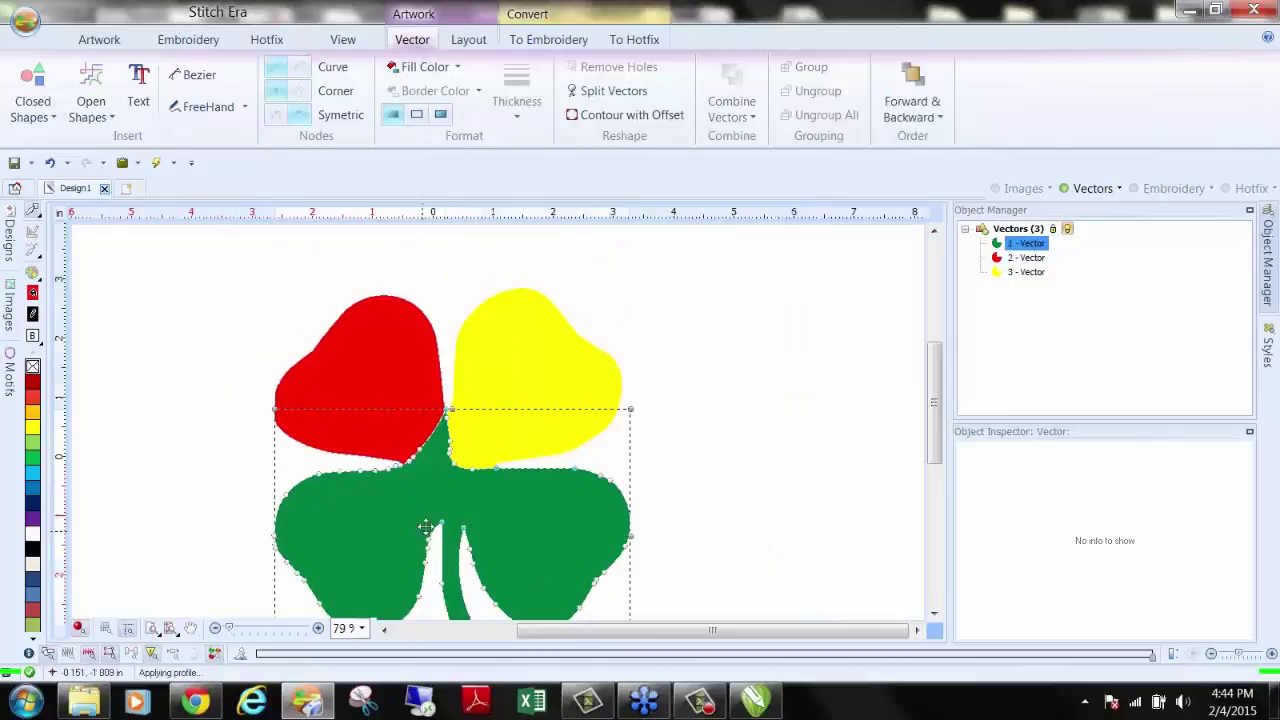
pyautogui.click(607, 90)
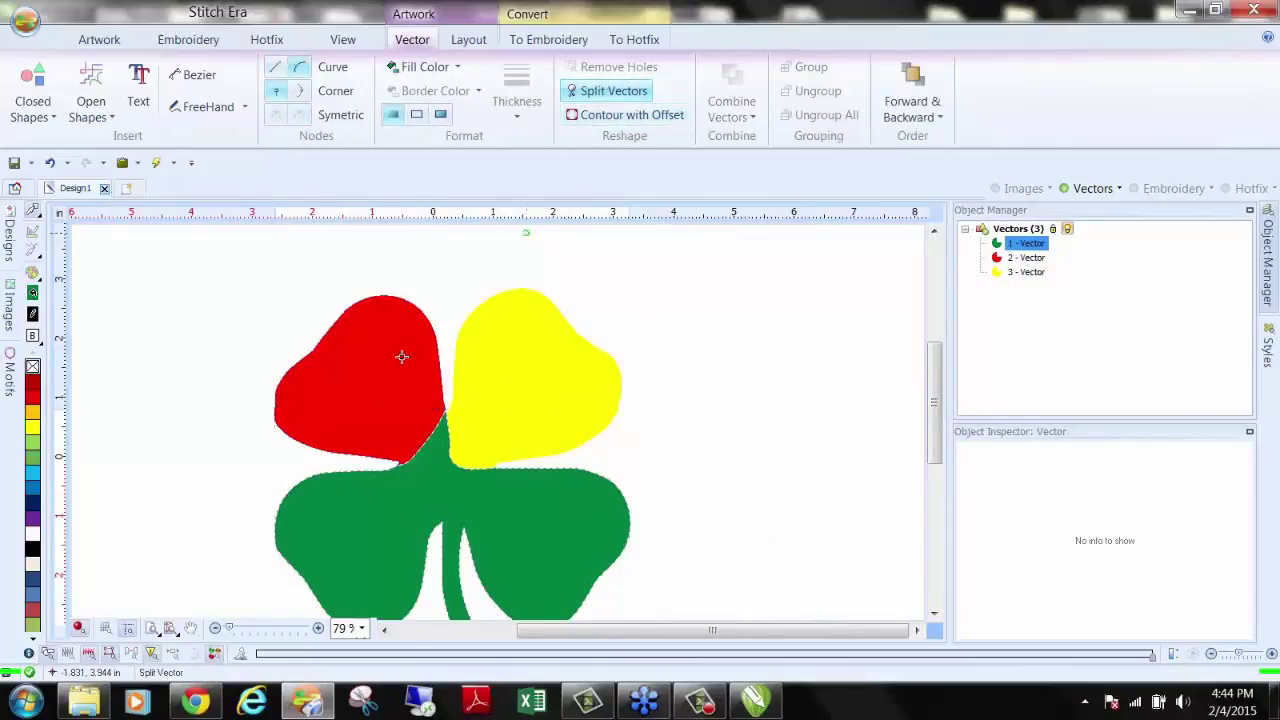
pyautogui.click(278, 477)
pyautogui.hotkey('ctrl', 'z')
pyautogui.hotkey('ctrl', 'z')
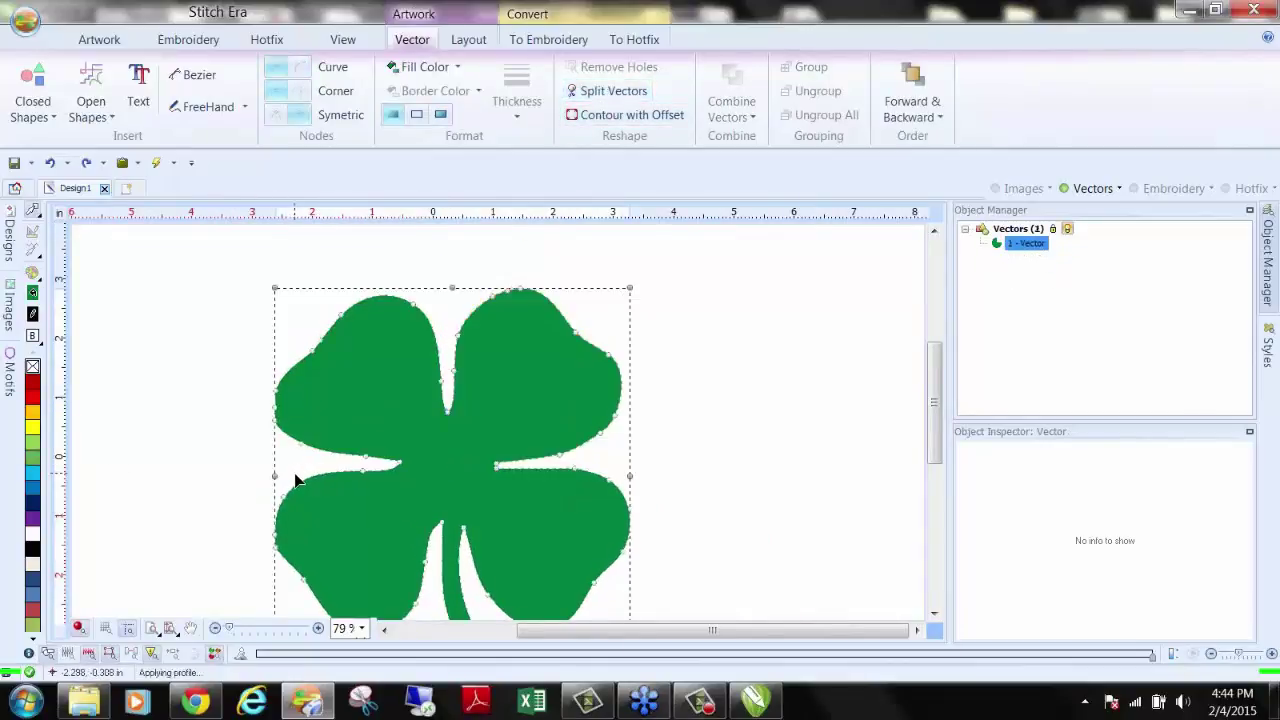
# Step: Split the clover with one continuous wavy cut through all four leaves and fill the large central piece yellow
pyautogui.click(607, 90)
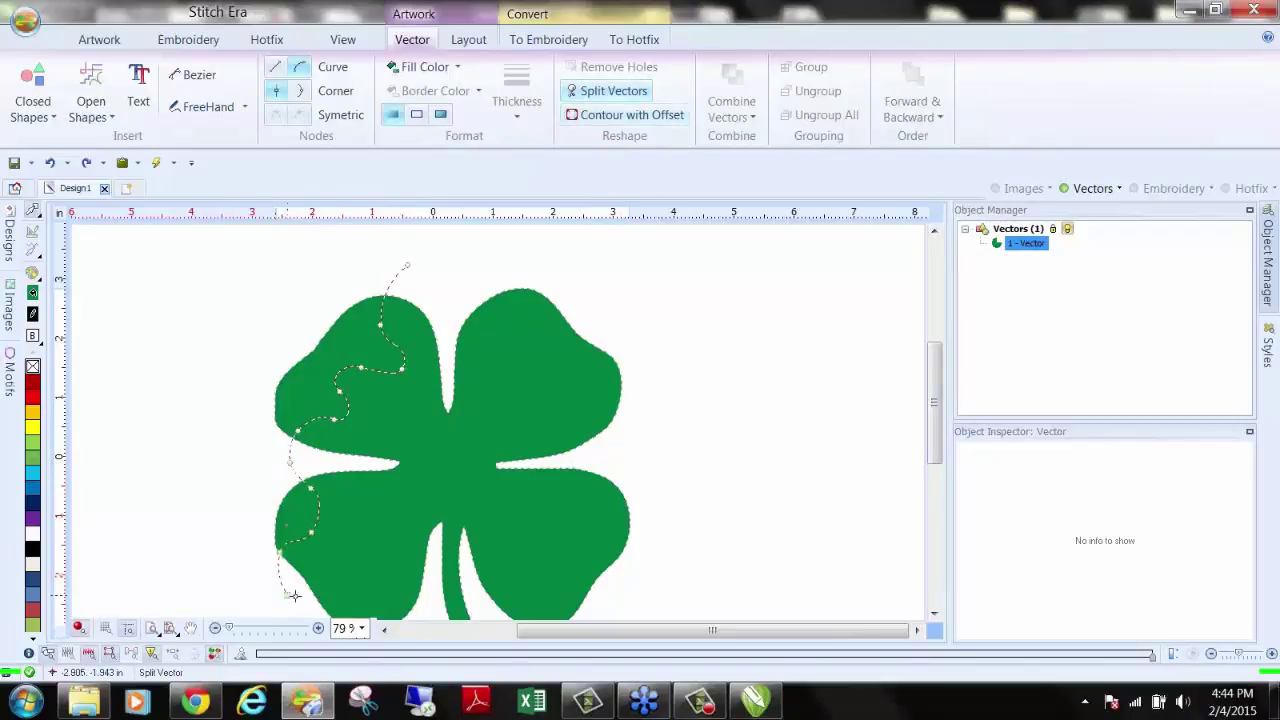
pyautogui.click(430, 588)
pyautogui.click(405, 508)
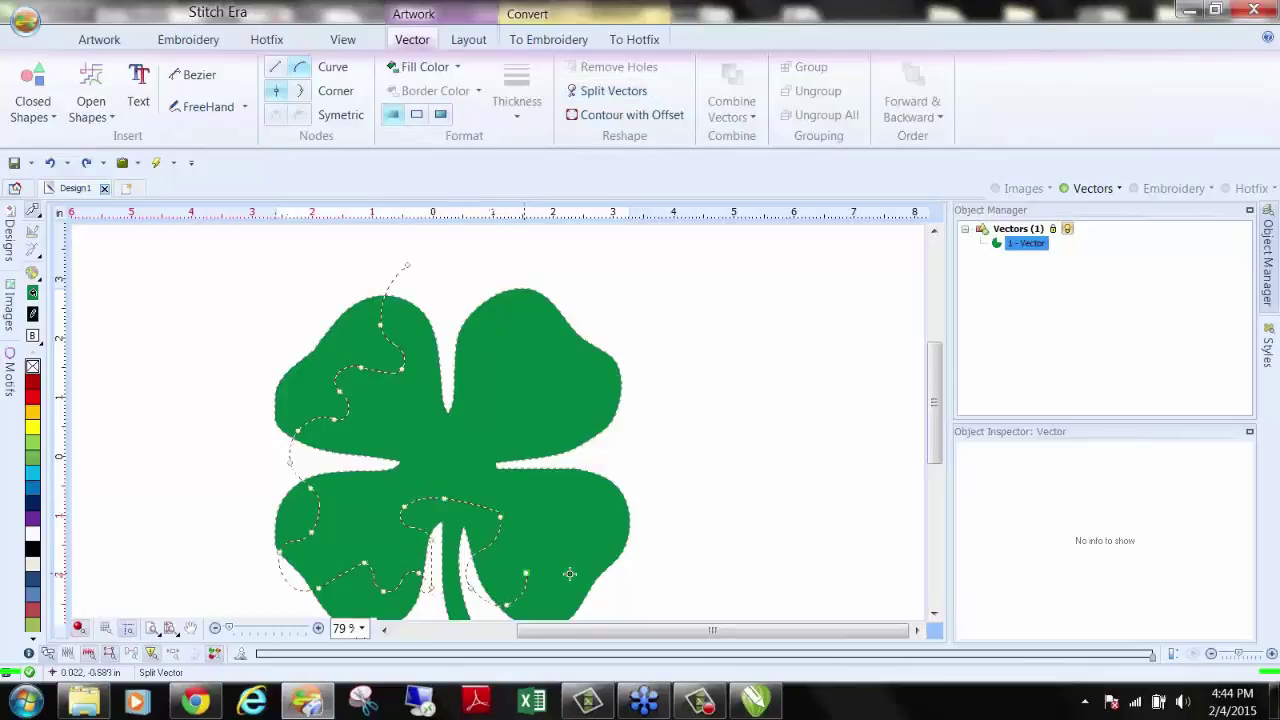
pyautogui.click(597, 496)
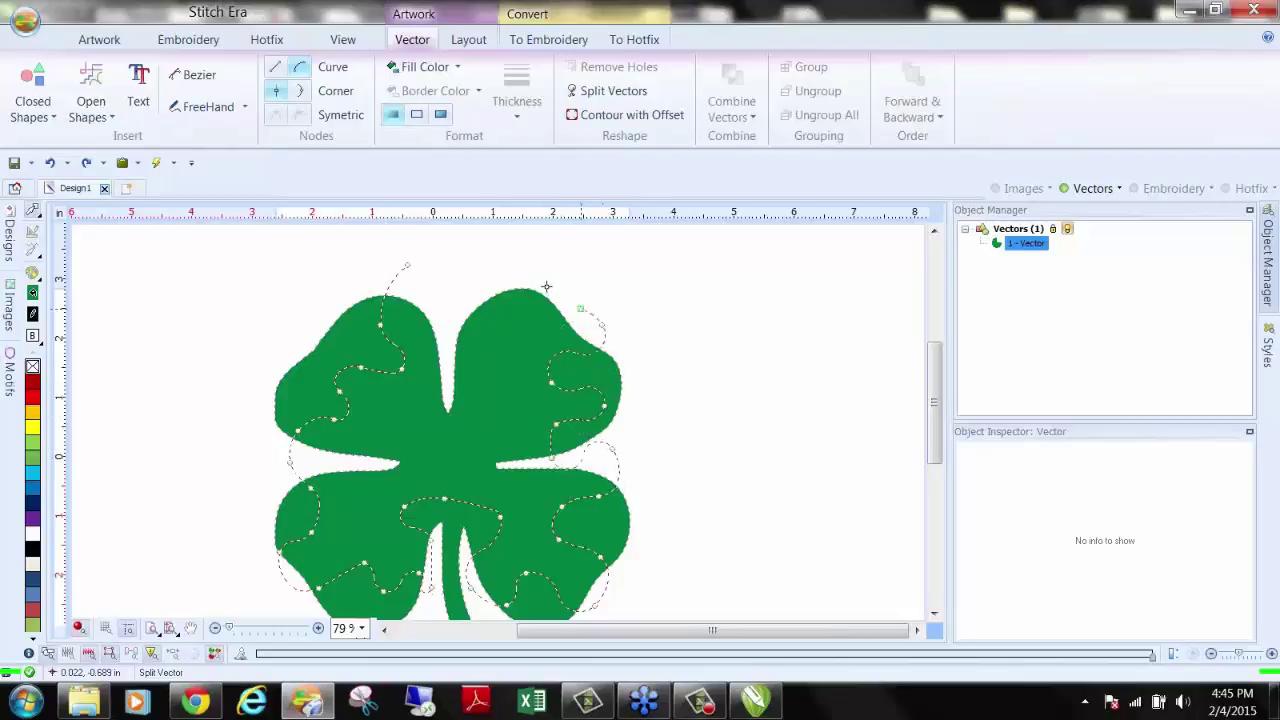
pyautogui.click(474, 350)
pyautogui.doubleClick(457, 322)
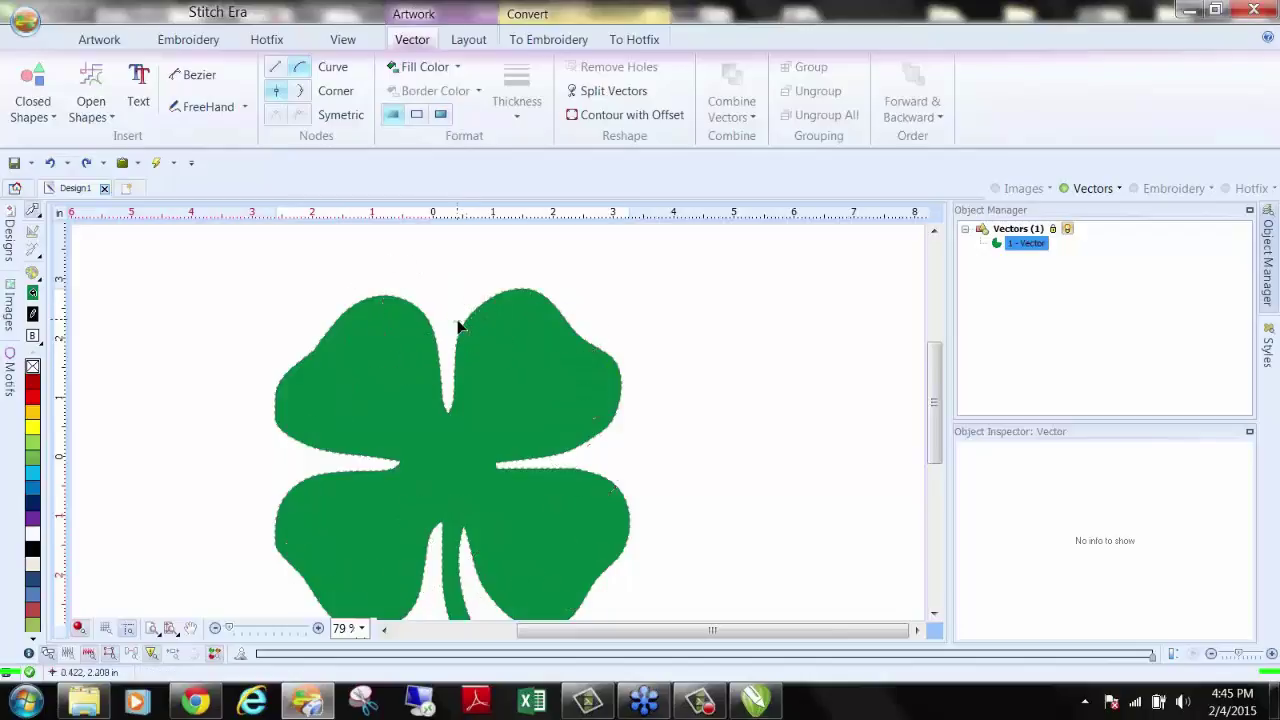
pyautogui.click(514, 468)
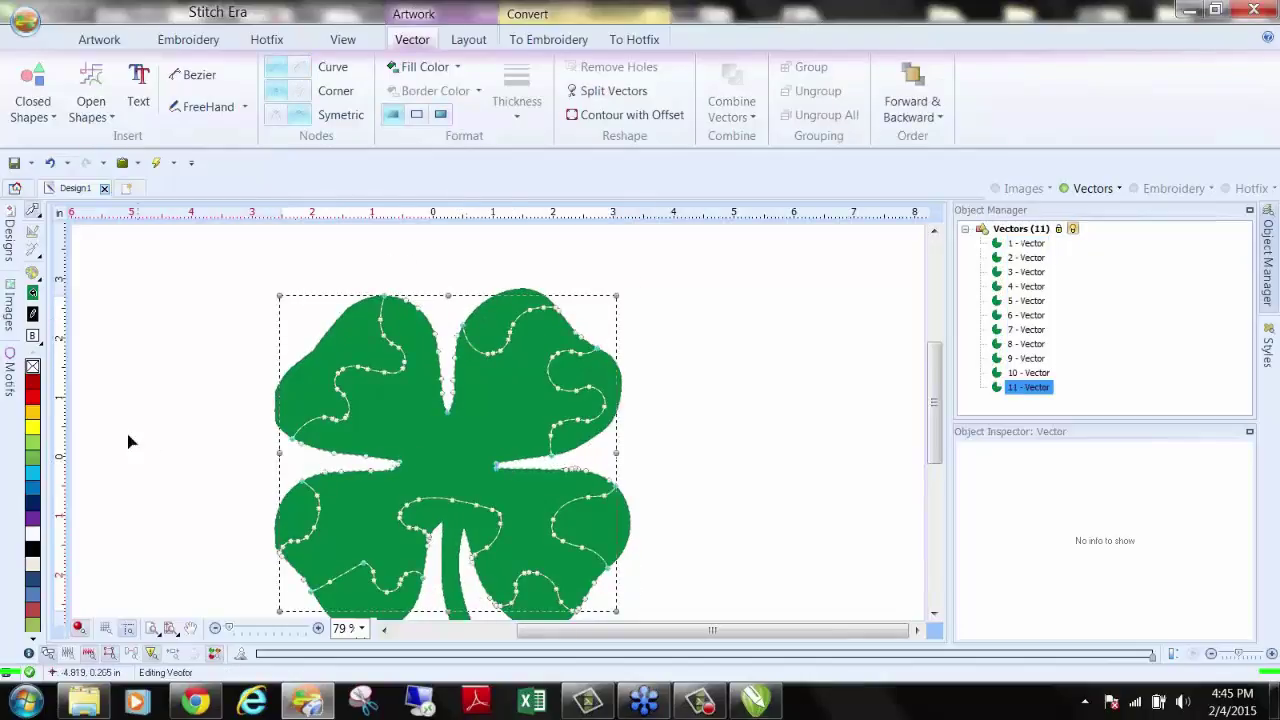
pyautogui.click(33, 425)
pyautogui.click(163, 466)
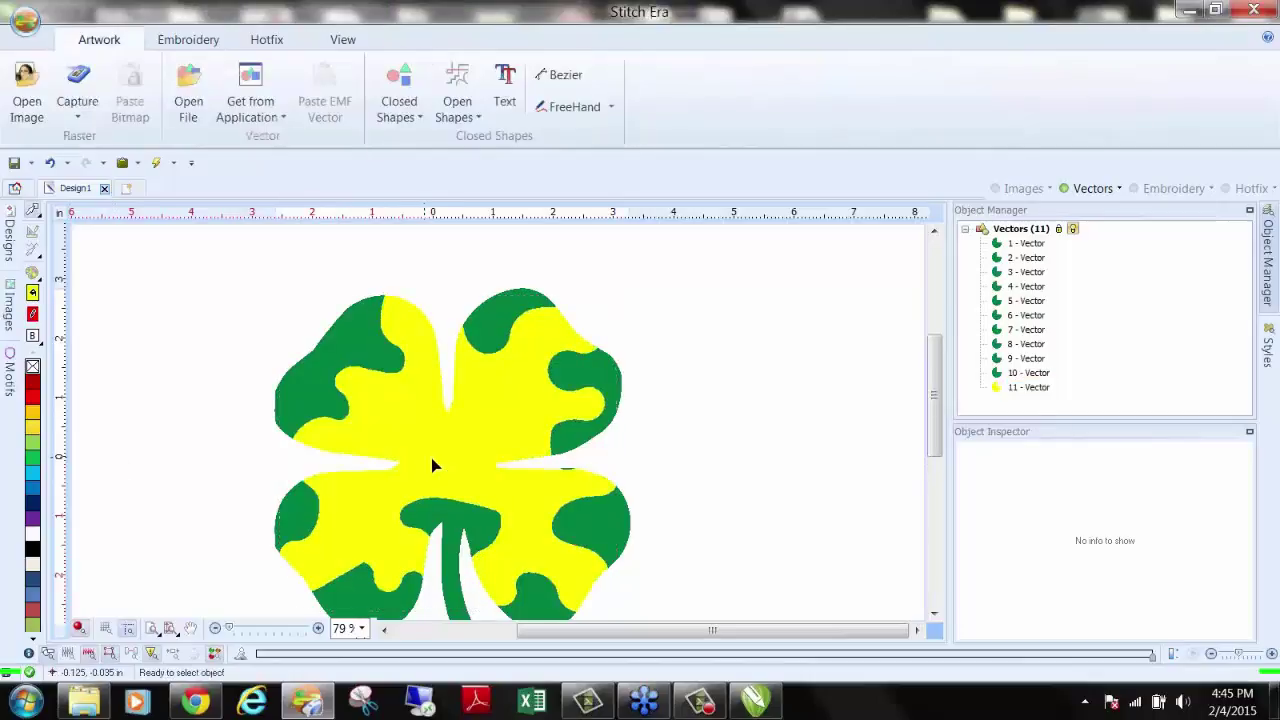
# Step: Select the green patches around the leaves together with the stem piece and group them into one object
pyautogui.scroll(-1, 433, 465)
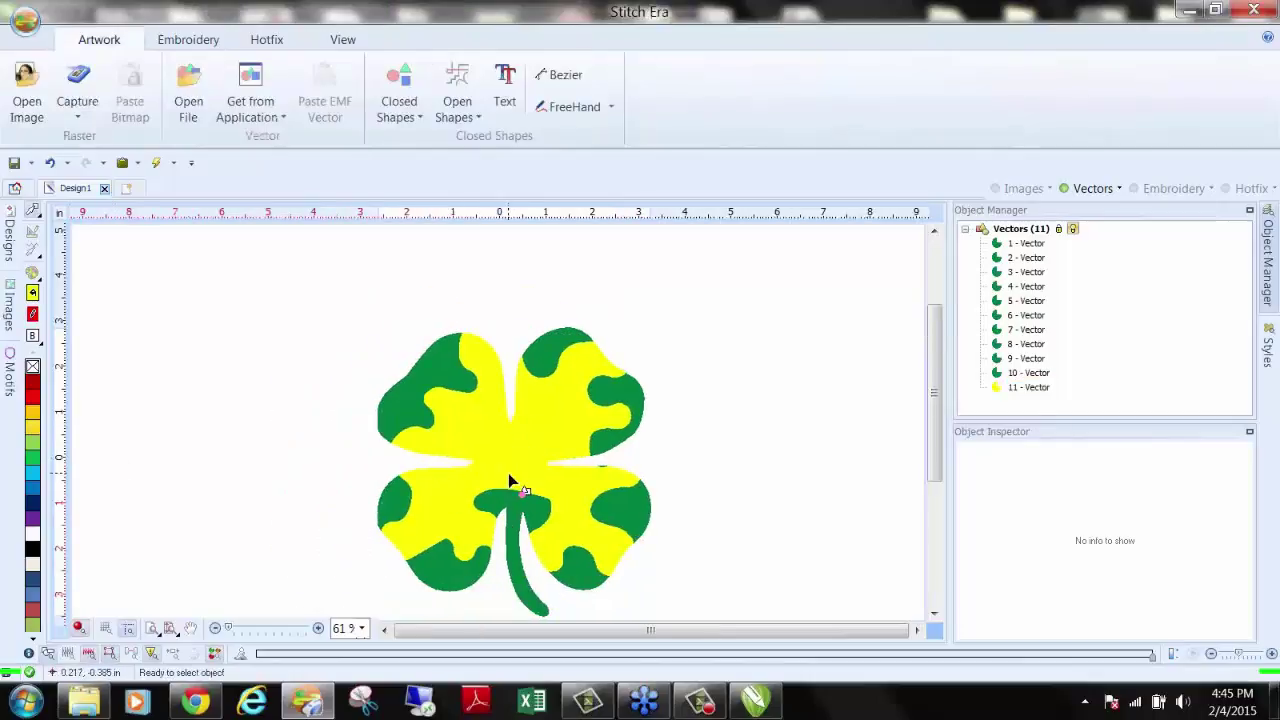
pyautogui.scroll(2, 508, 473)
pyautogui.click(371, 334)
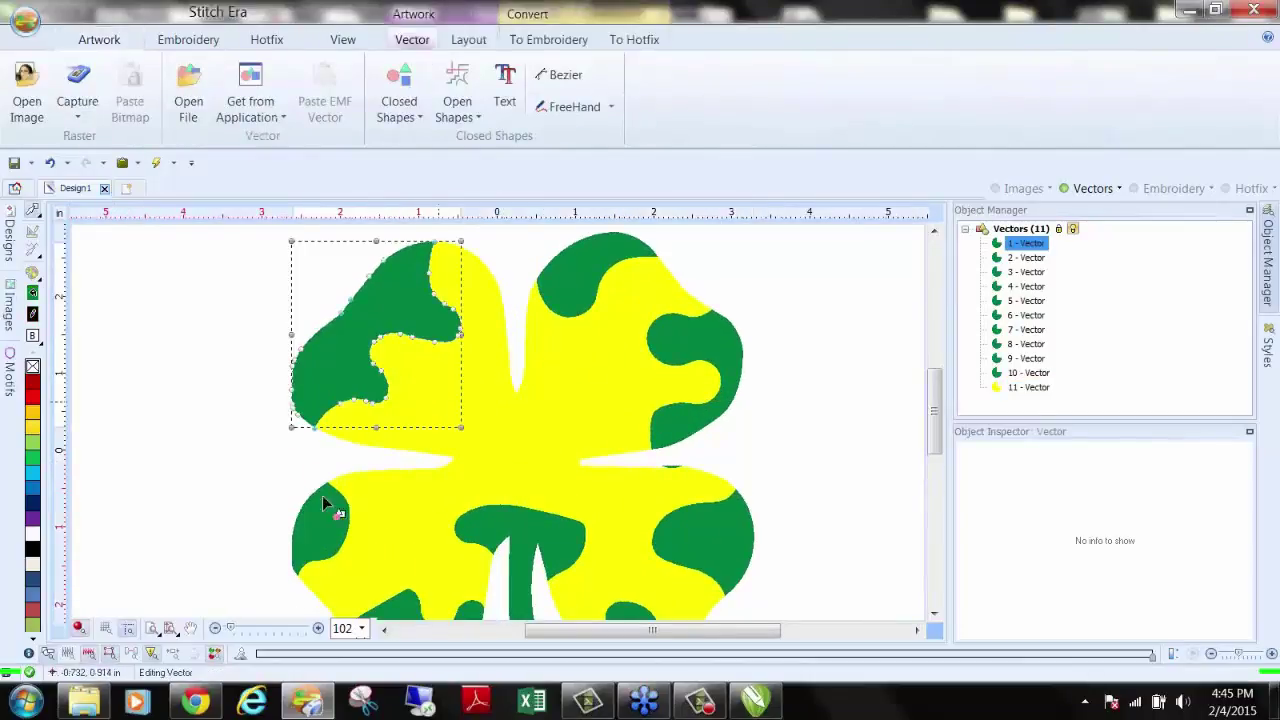
pyautogui.keyDown('ctrl'); pyautogui.click(322, 505); pyautogui.keyUp('ctrl')
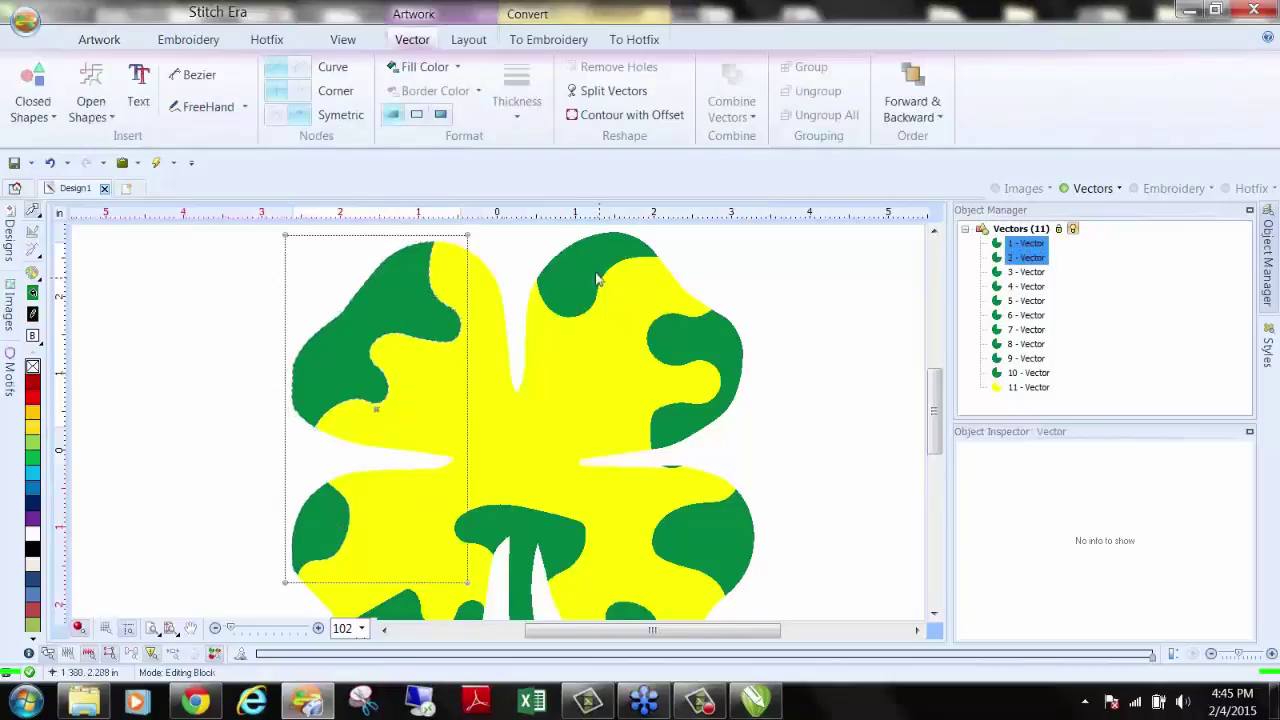
pyautogui.keyDown('ctrl'); pyautogui.click(740, 482); pyautogui.keyUp('ctrl')
pyautogui.keyDown('ctrl'); pyautogui.click(546, 543); pyautogui.keyUp('ctrl')
pyautogui.scroll(-2, 806, 523)
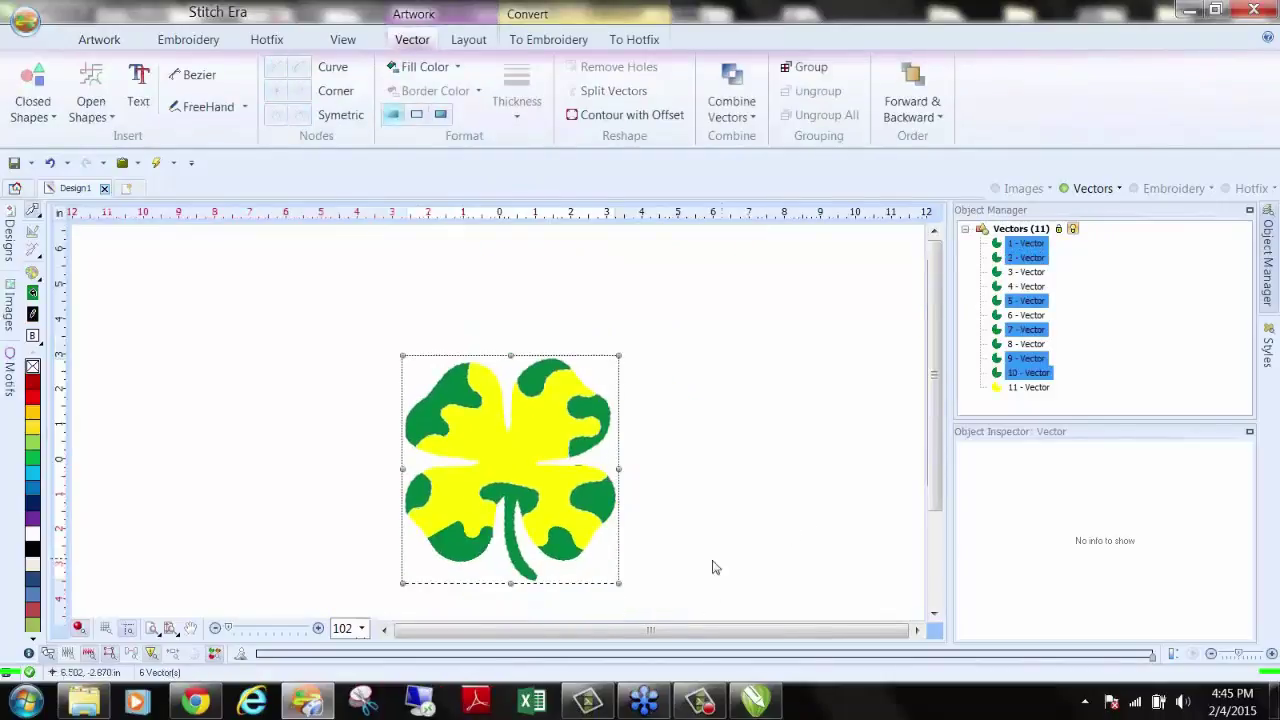
pyautogui.scroll(2, 517, 560)
pyautogui.keyDown('ctrl'); pyautogui.click(569, 549); pyautogui.keyUp('ctrl')
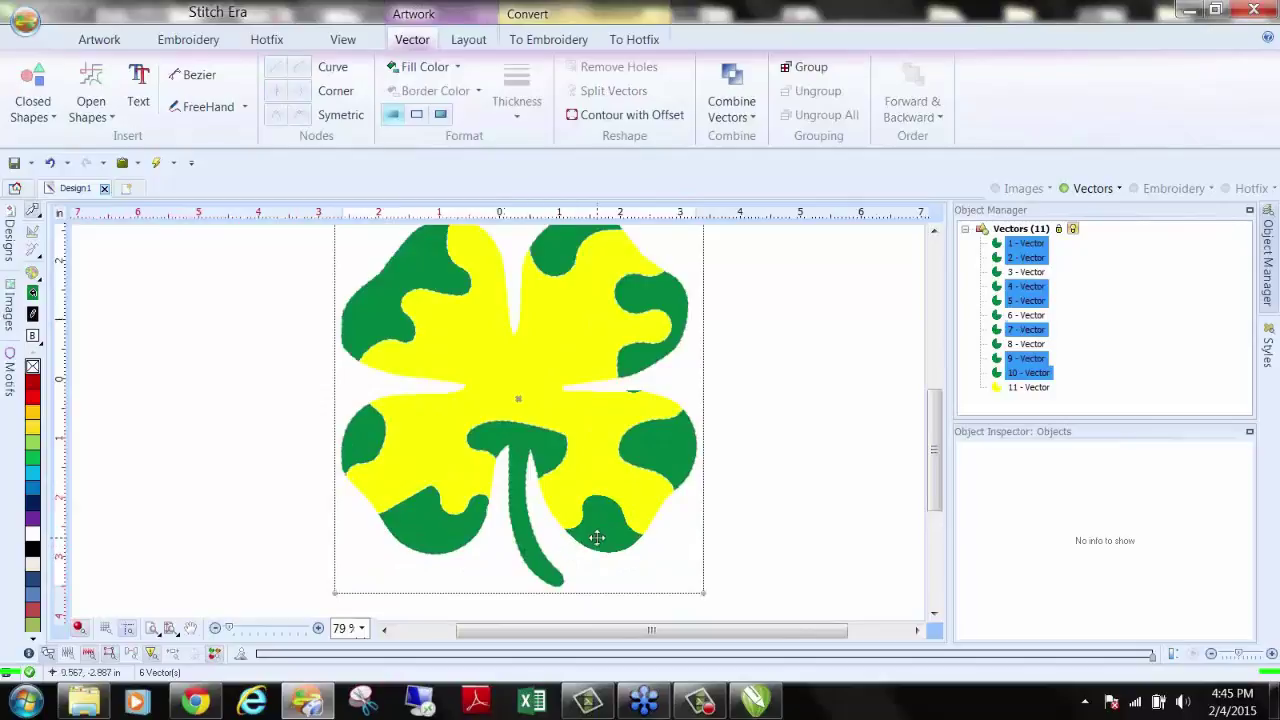
pyautogui.keyDown('ctrl'); pyautogui.click(596, 538); pyautogui.keyUp('ctrl')
pyautogui.click(806, 66)
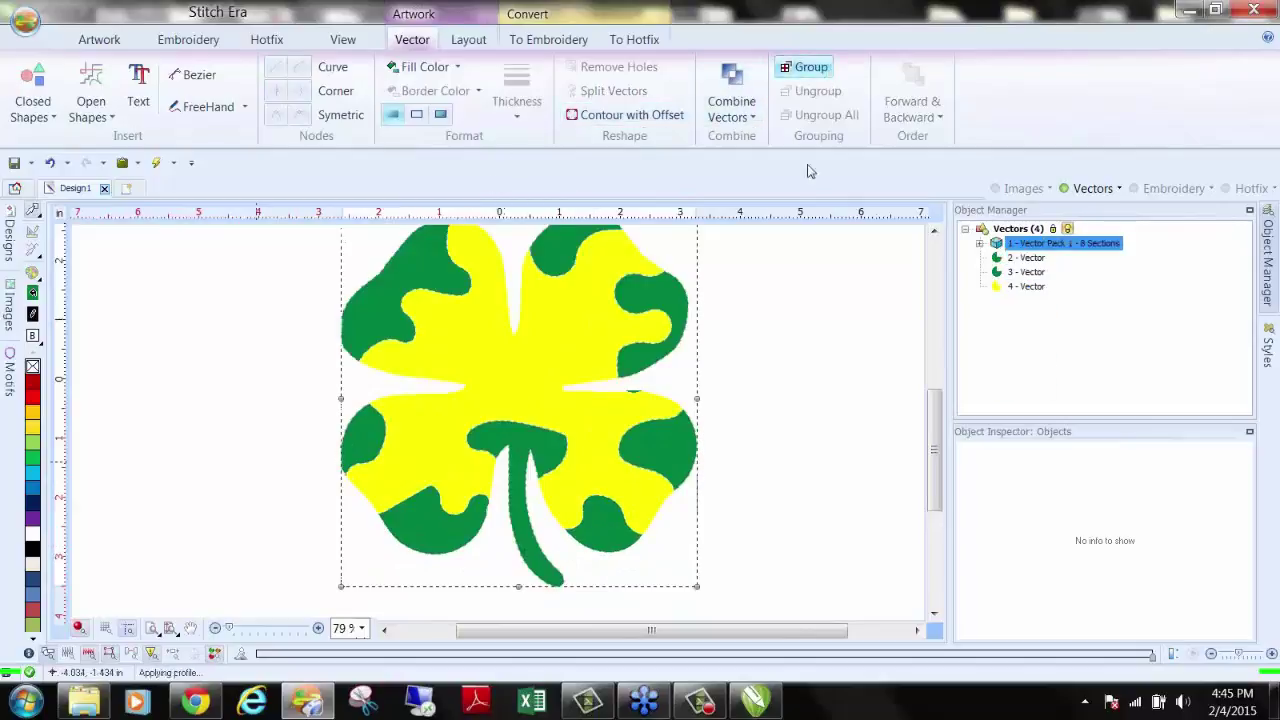
pyautogui.click(494, 389)
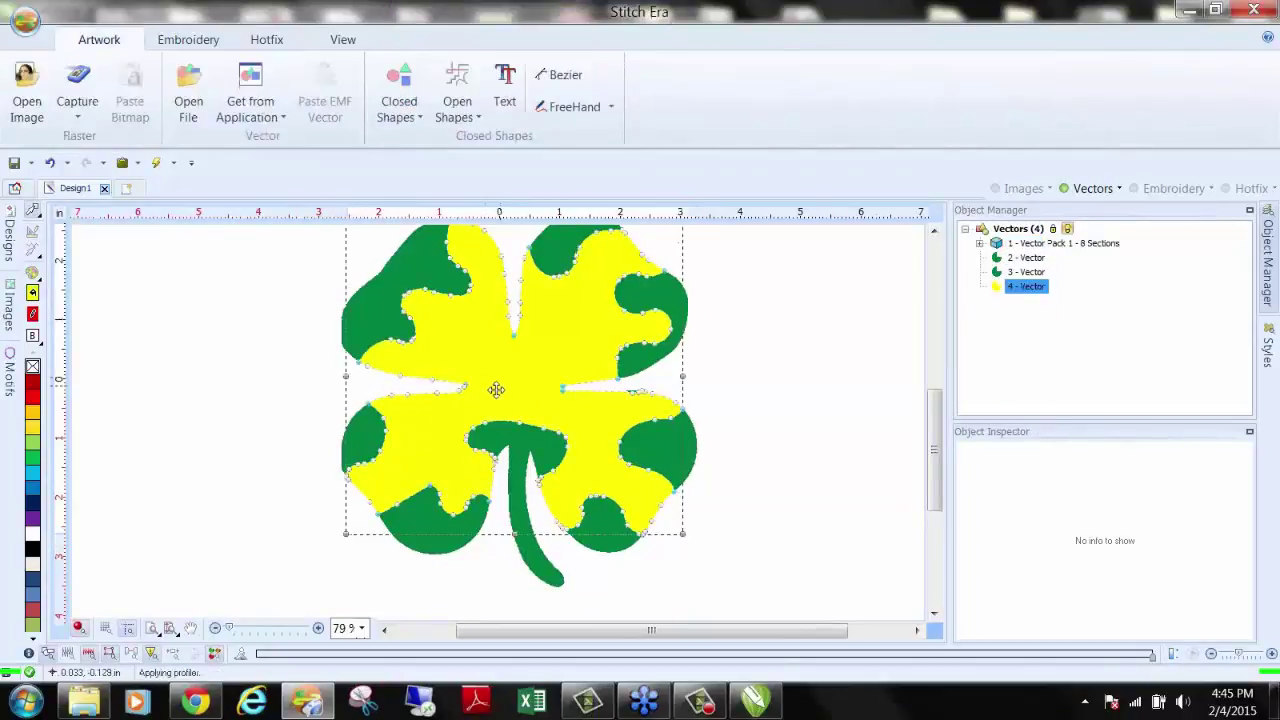
pyautogui.click(178, 376)
# Step: Replace the Jet stone in the current beads palette with the 6 ss, 2.0 mm round Citrine rhinestone
pyautogui.click(267, 39)
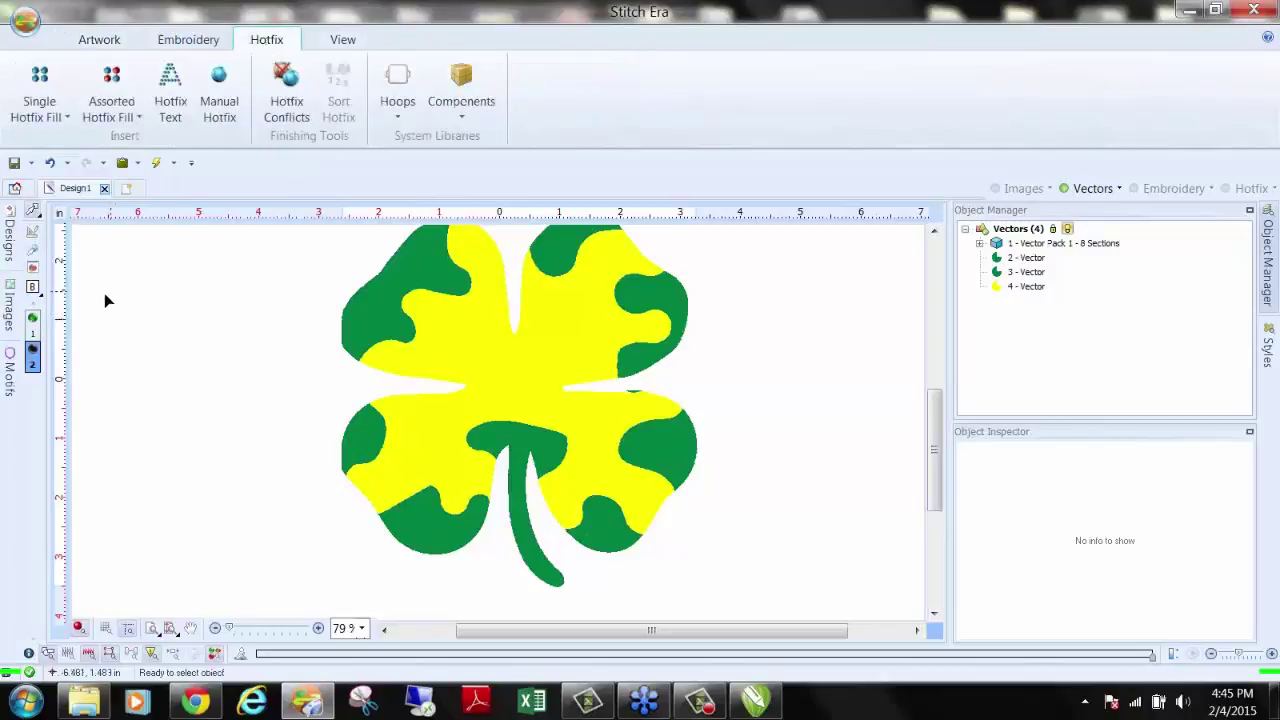
pyautogui.click(32, 268)
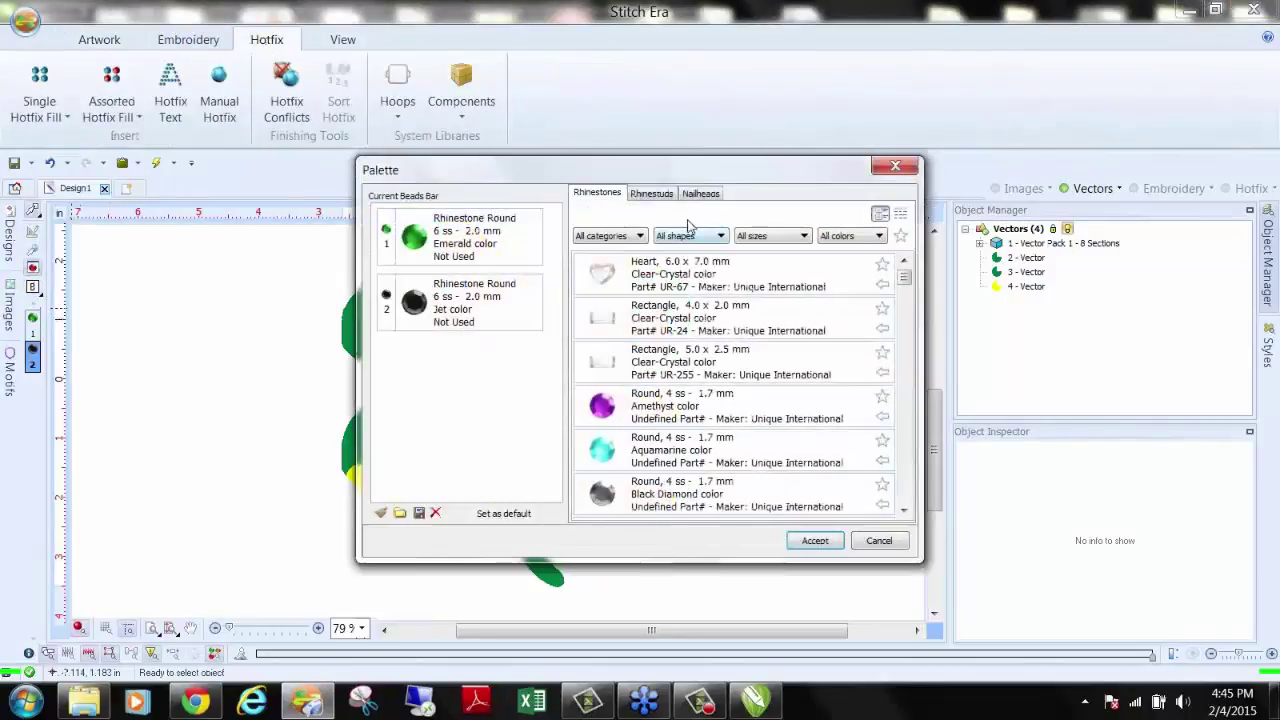
pyautogui.click(772, 237)
pyautogui.click(762, 271)
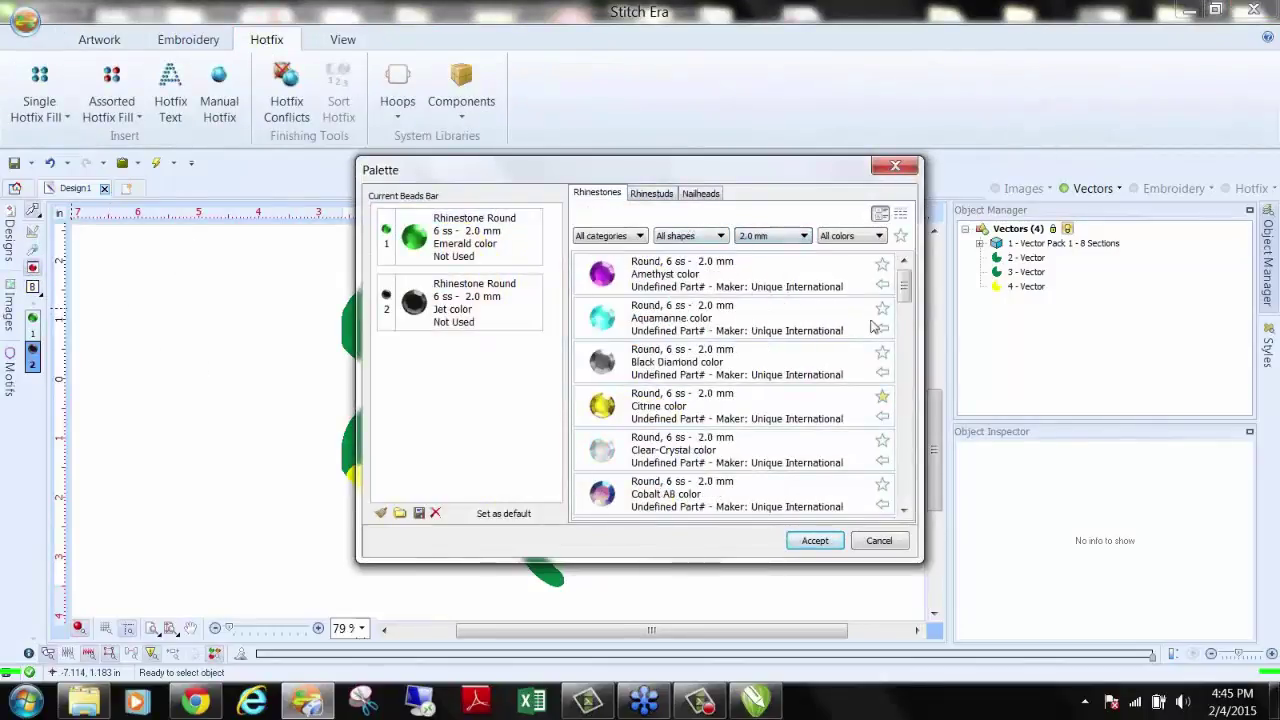
pyautogui.click(884, 418)
pyautogui.click(440, 300)
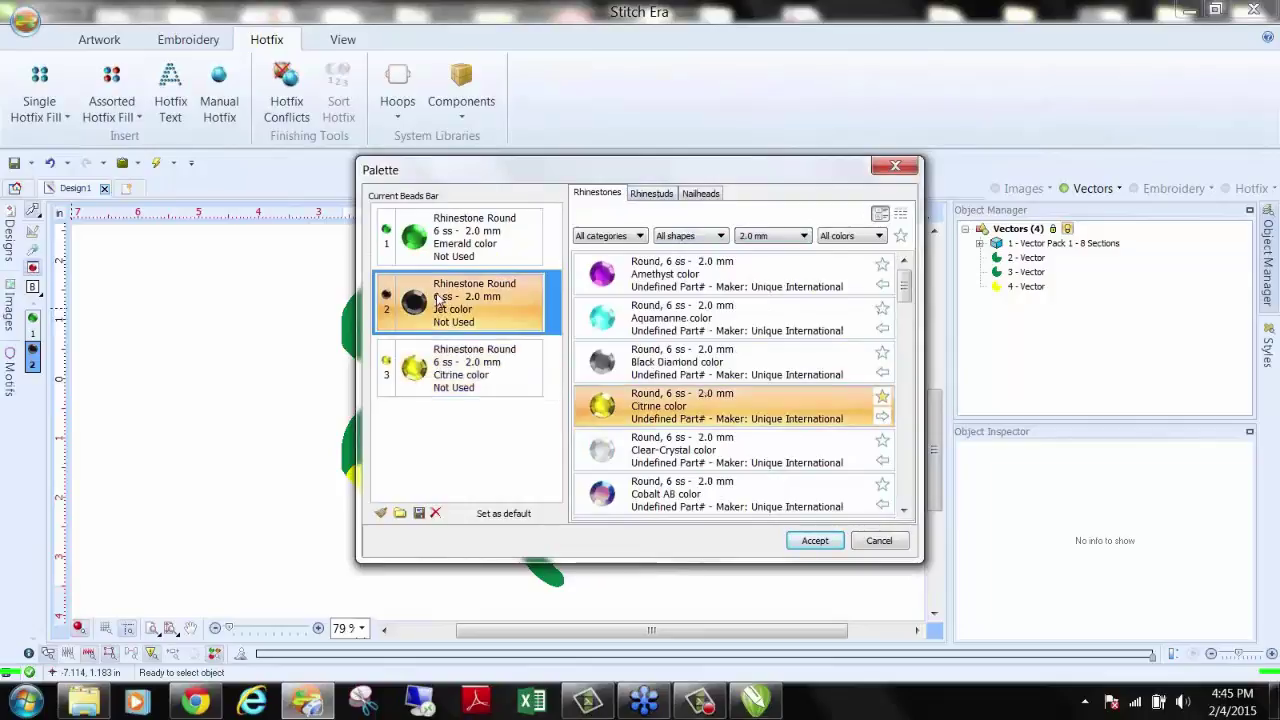
pyautogui.rightClick(440, 300)
pyautogui.click(490, 360)
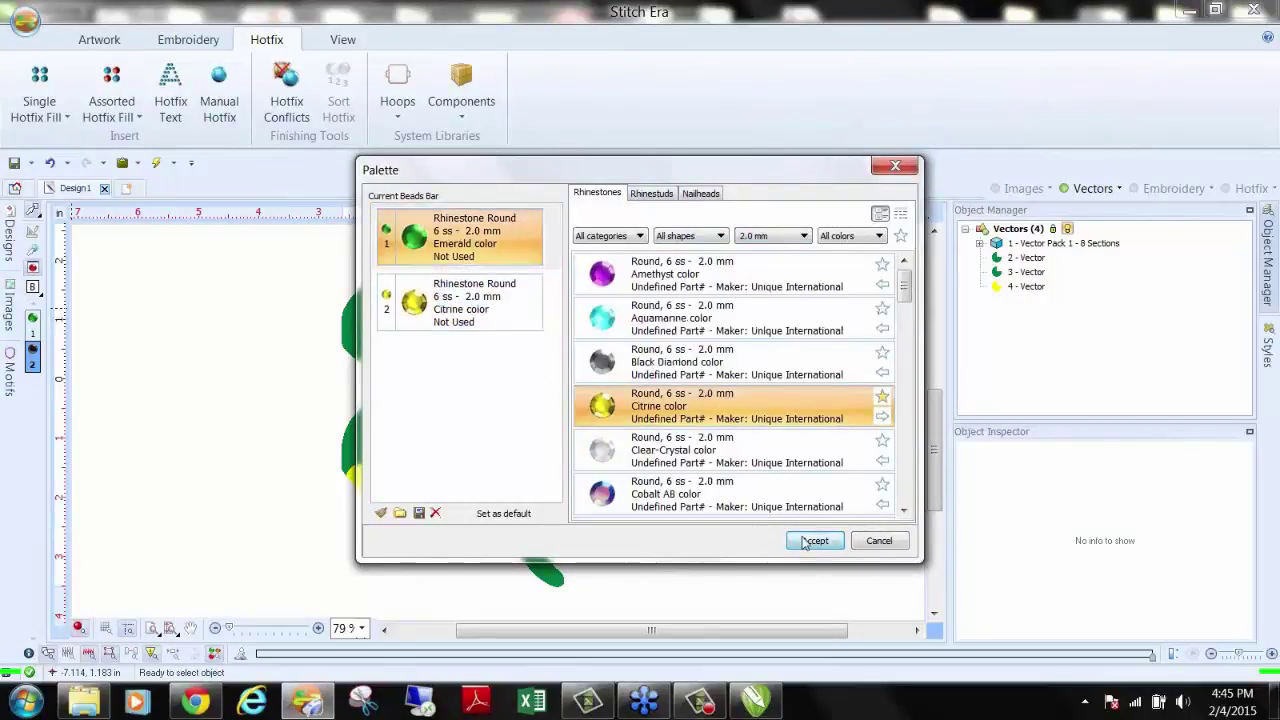
pyautogui.click(798, 540)
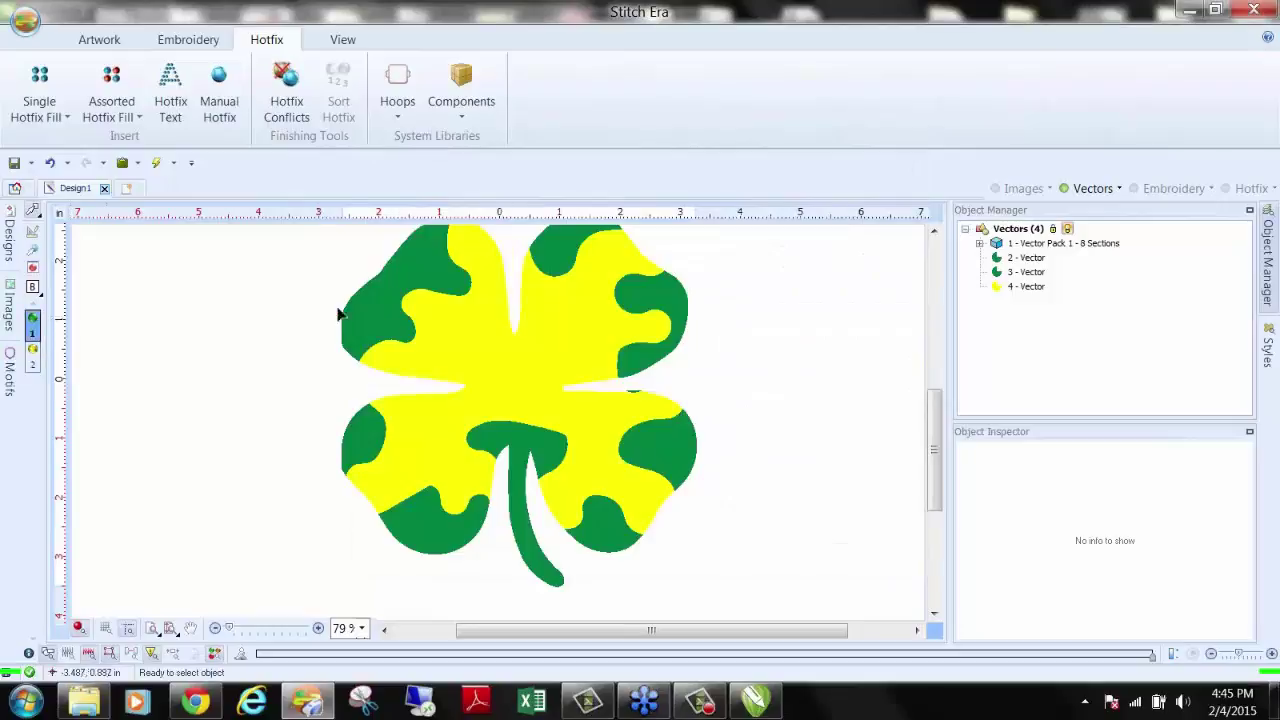
# Step: Convert the yellow central clover vector to a single-stone uniform hotfix fill in Citrine
pyautogui.click(497, 345)
pyautogui.click(640, 39)
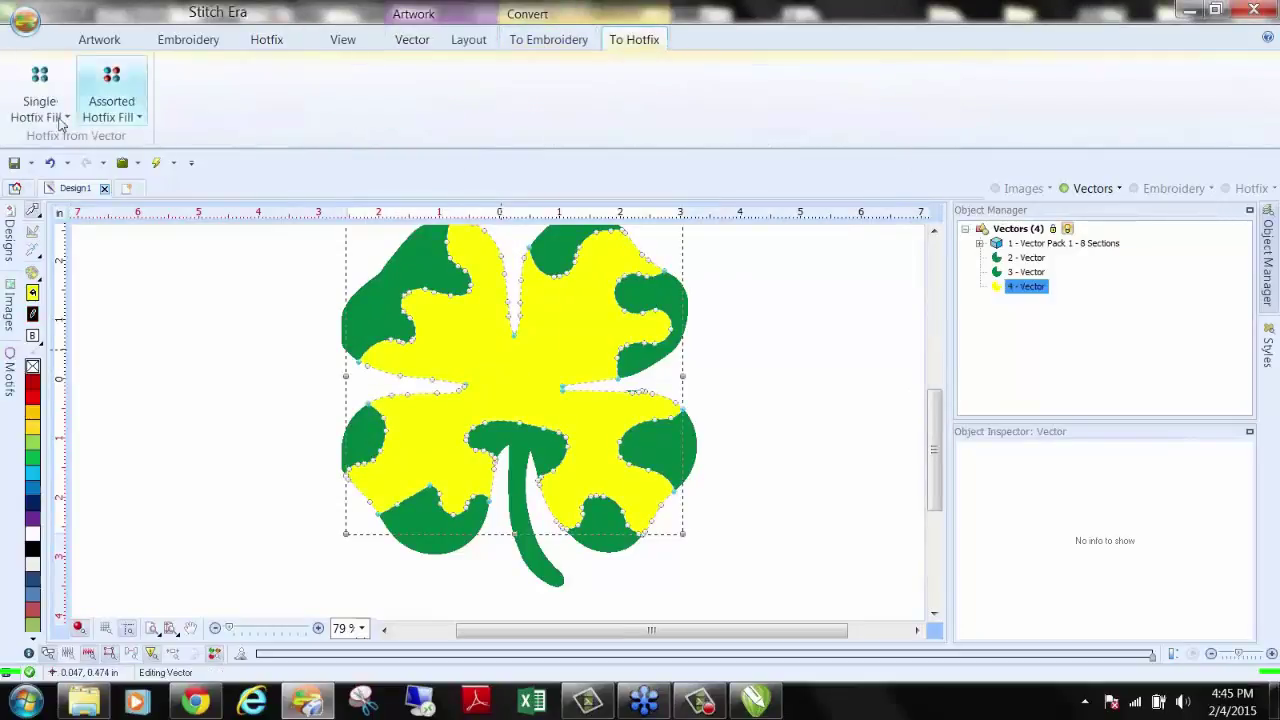
pyautogui.click(40, 100)
pyautogui.click(84, 196)
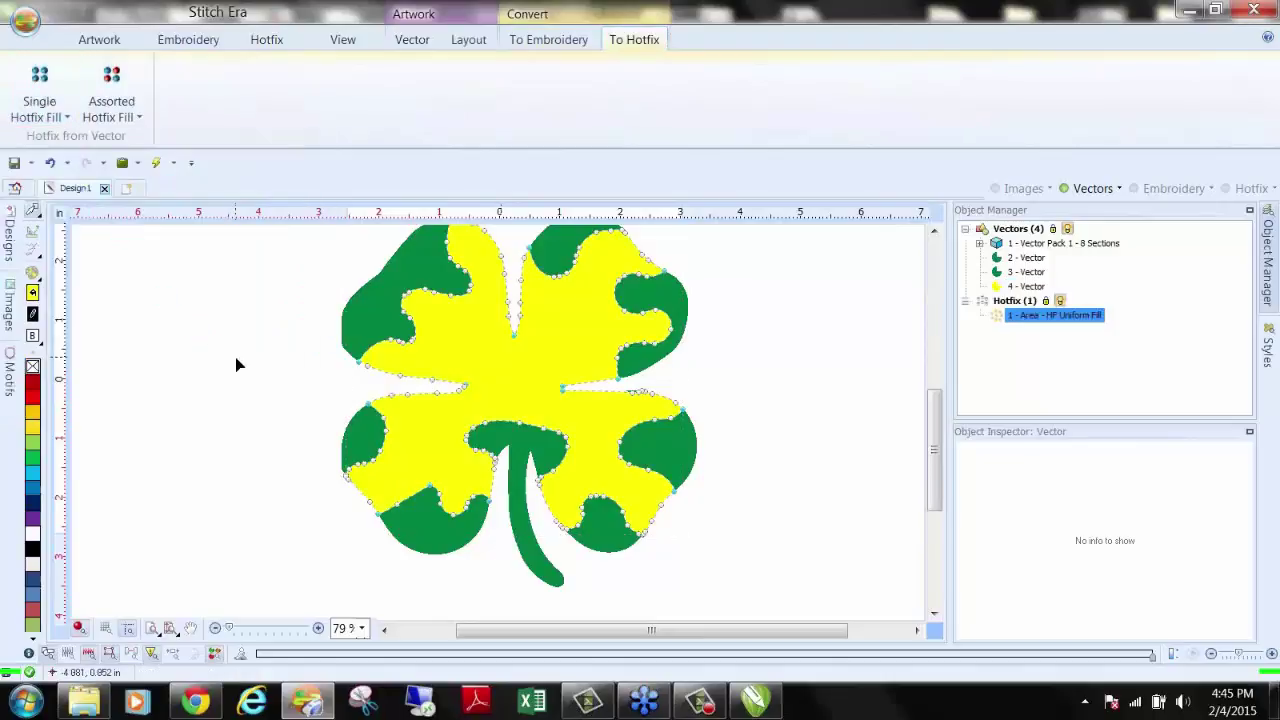
# Step: Convert the grouped green clover patches and stem to single-stone uniform hotfix fills using the 6 ss Emerald stone
pyautogui.click(267, 39)
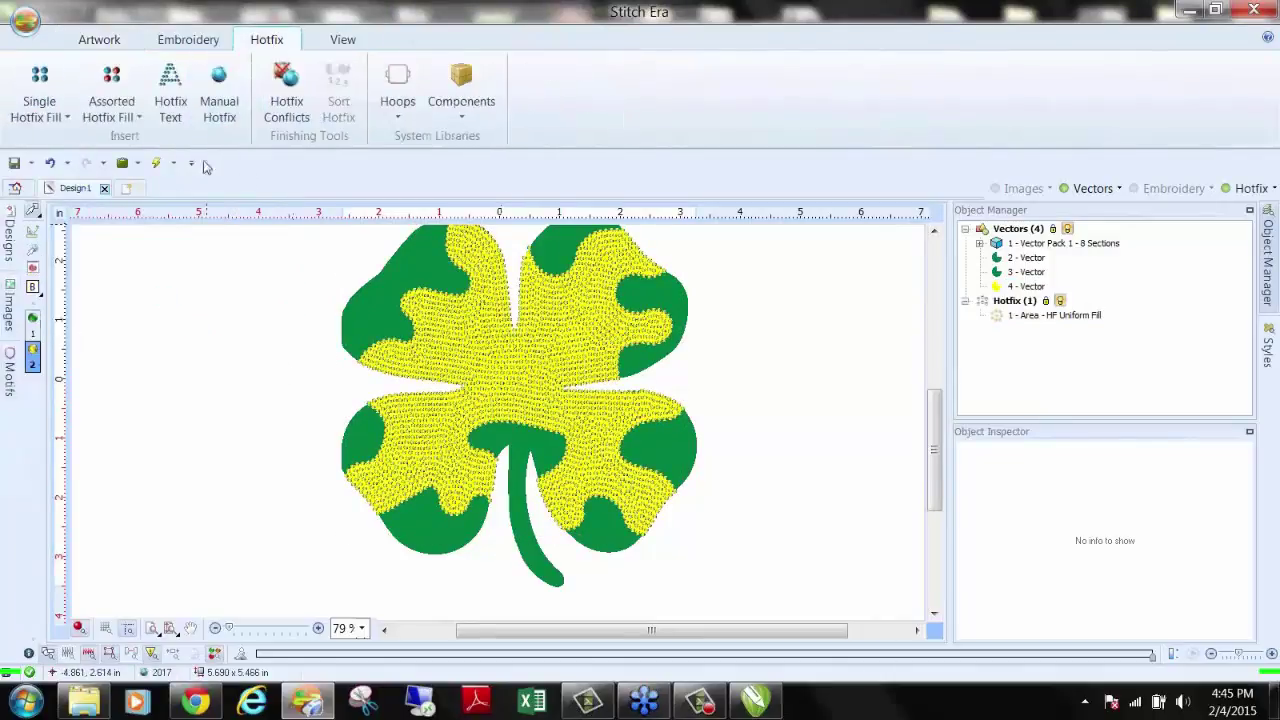
pyautogui.click(349, 314)
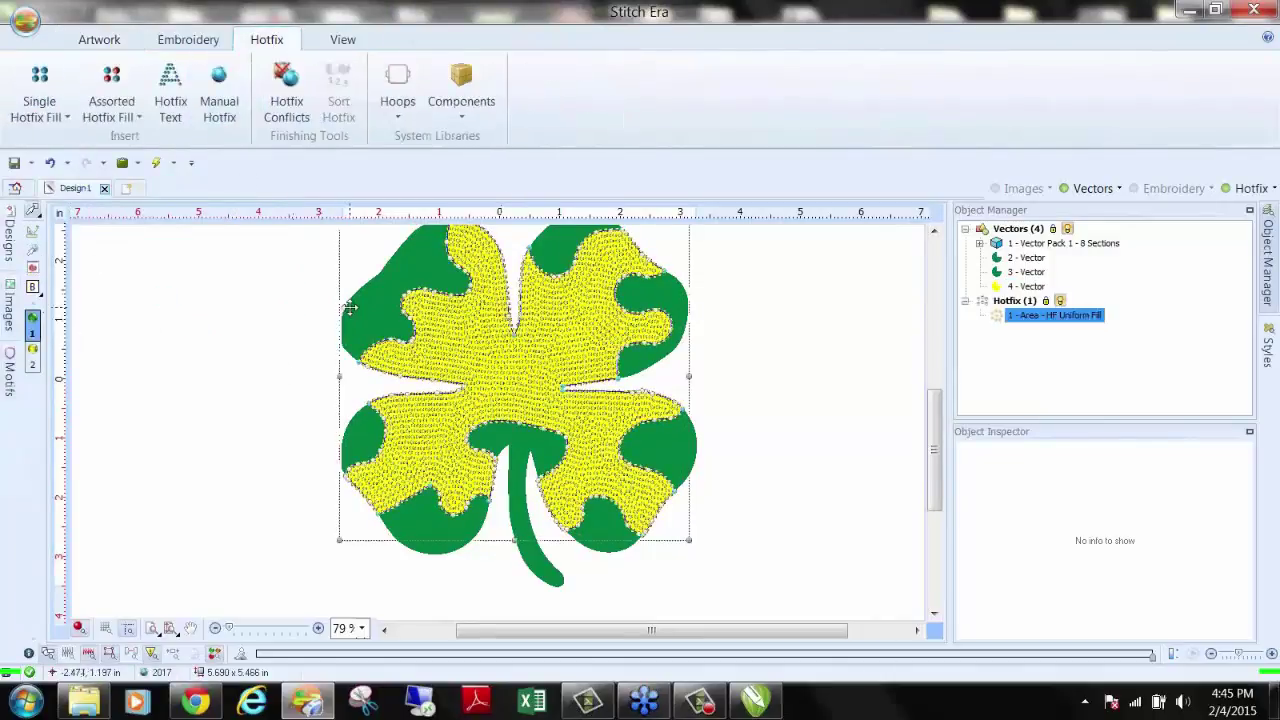
pyautogui.click(692, 268)
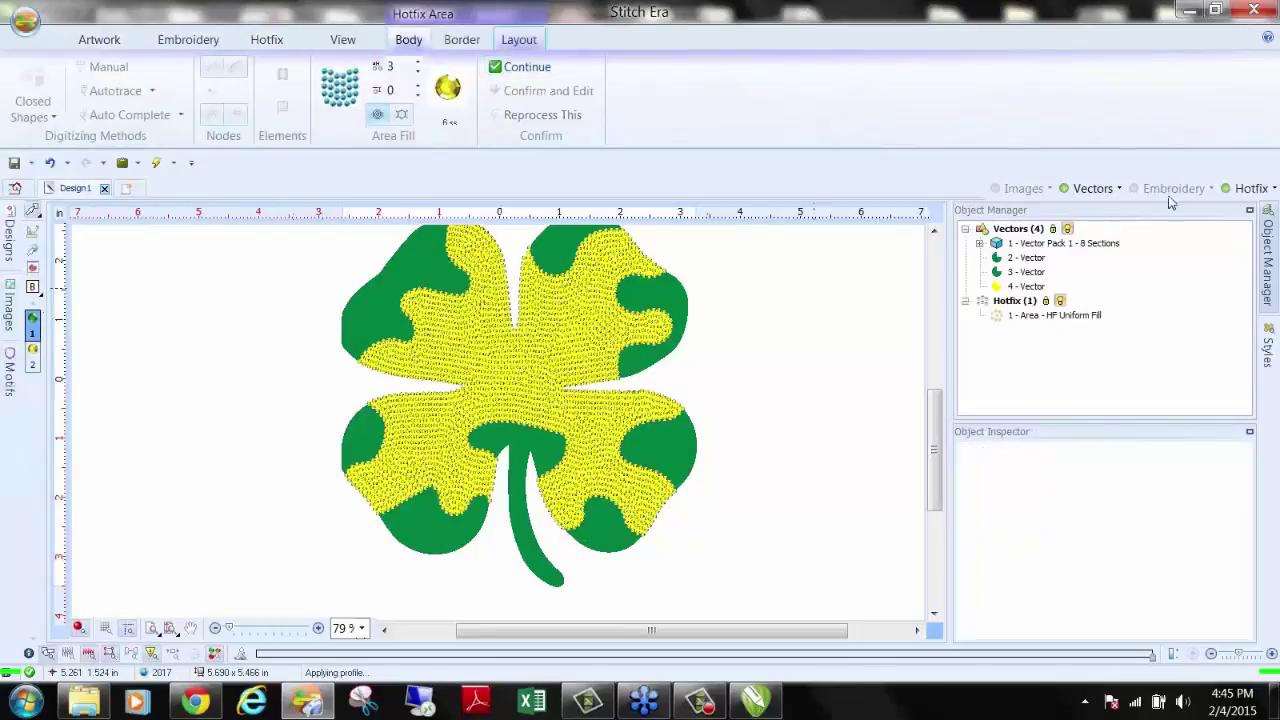
pyautogui.click(367, 314)
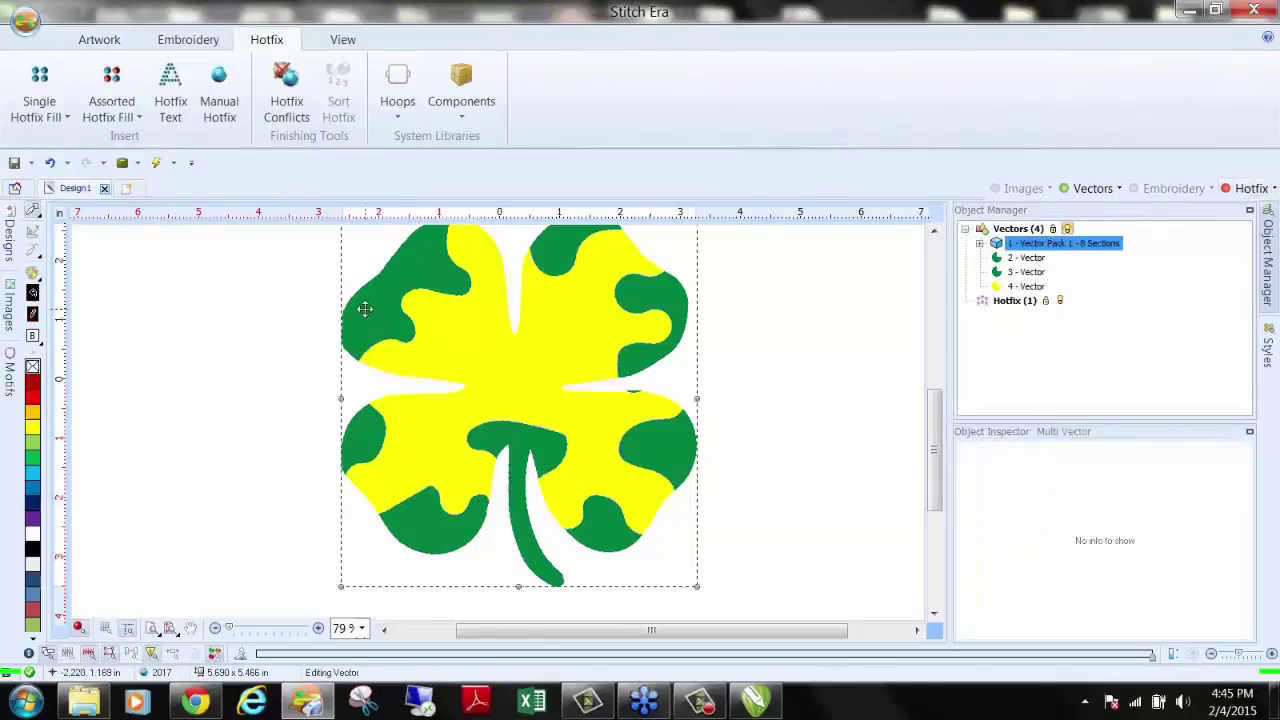
pyautogui.click(634, 39)
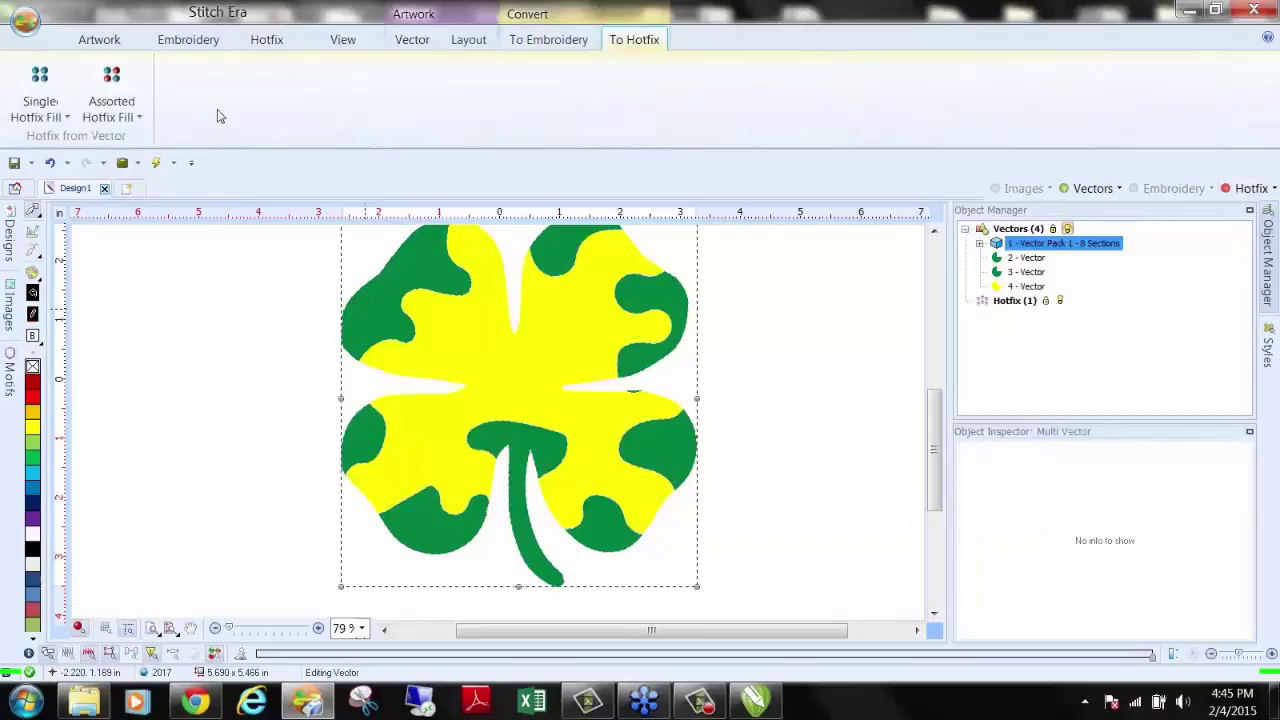
pyautogui.click(40, 108)
pyautogui.click(62, 196)
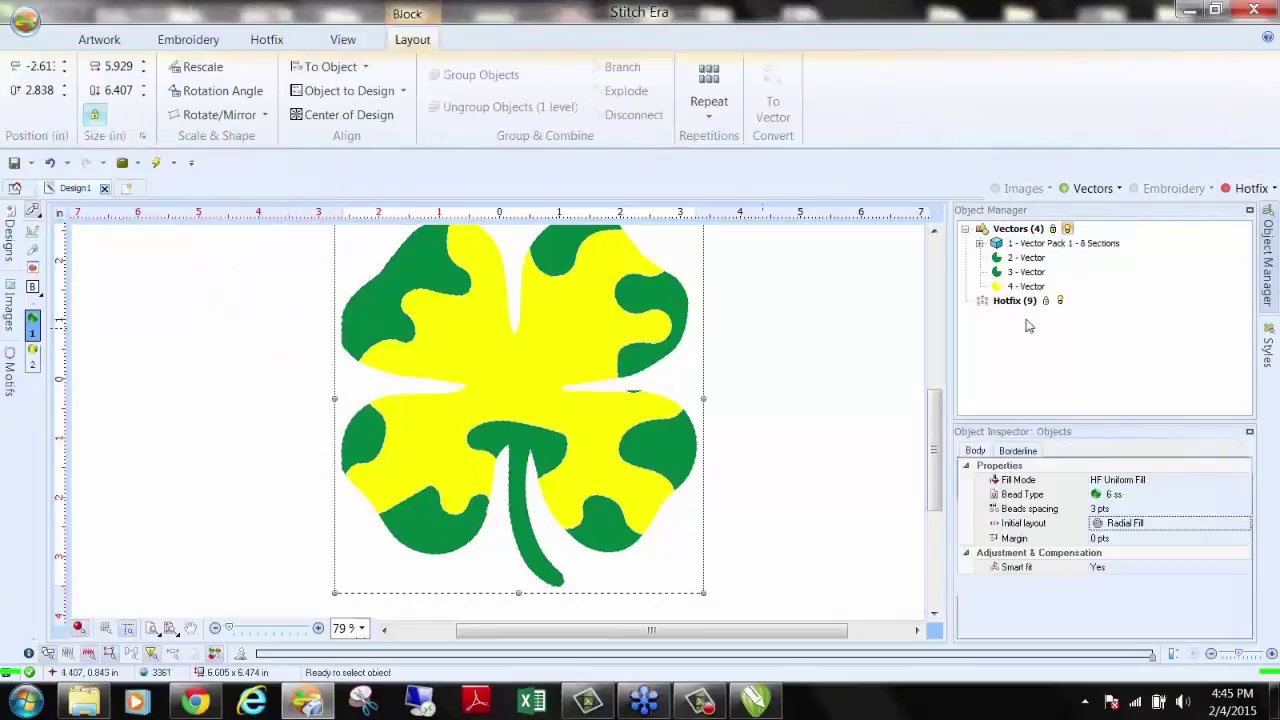
pyautogui.click(815, 321)
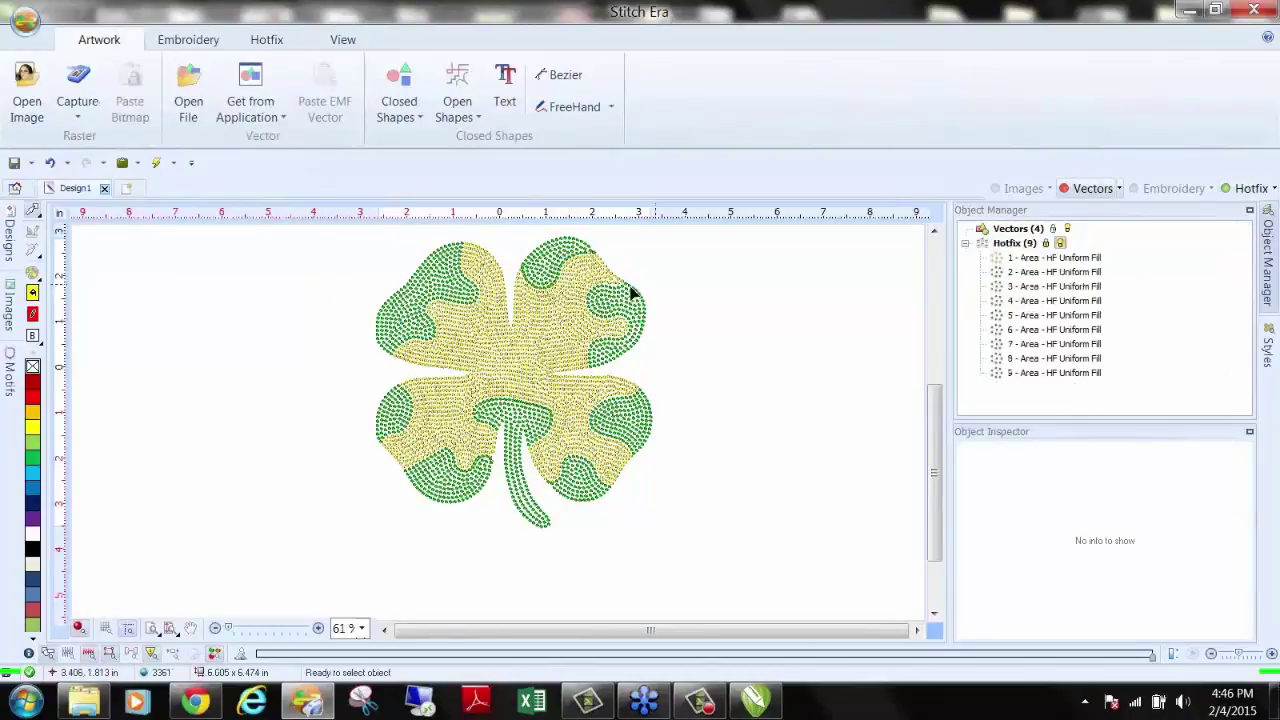
# Step: Run the Hotfix Conflicts check on the clover and remove all overlapping stones along the colour boundaries
pyautogui.scroll(3, 500, 295)
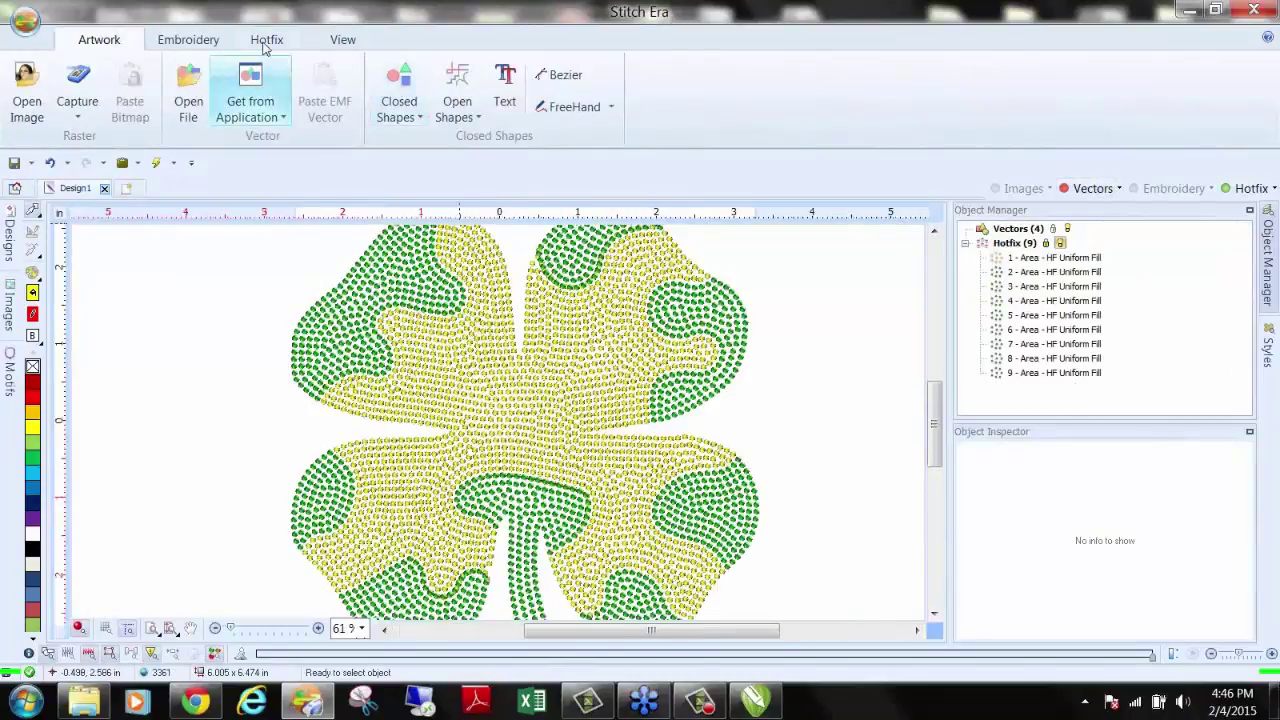
pyautogui.click(266, 40)
pyautogui.click(286, 95)
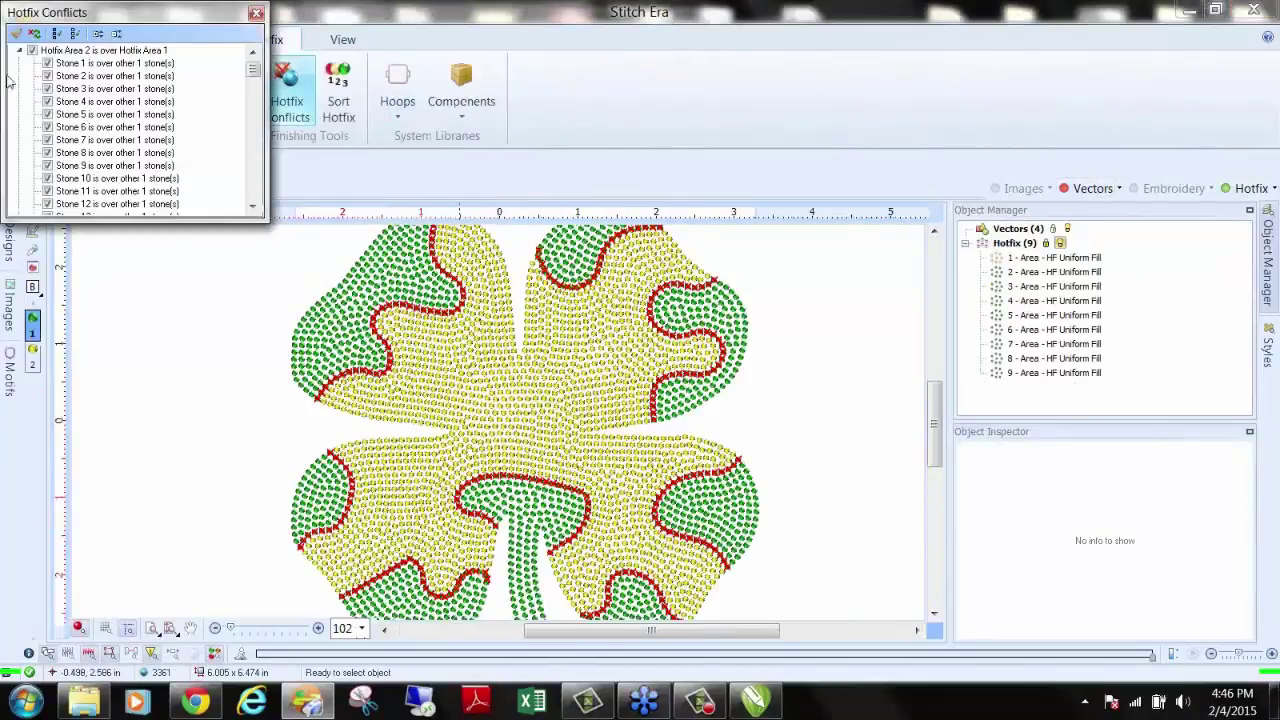
pyautogui.click(24, 36)
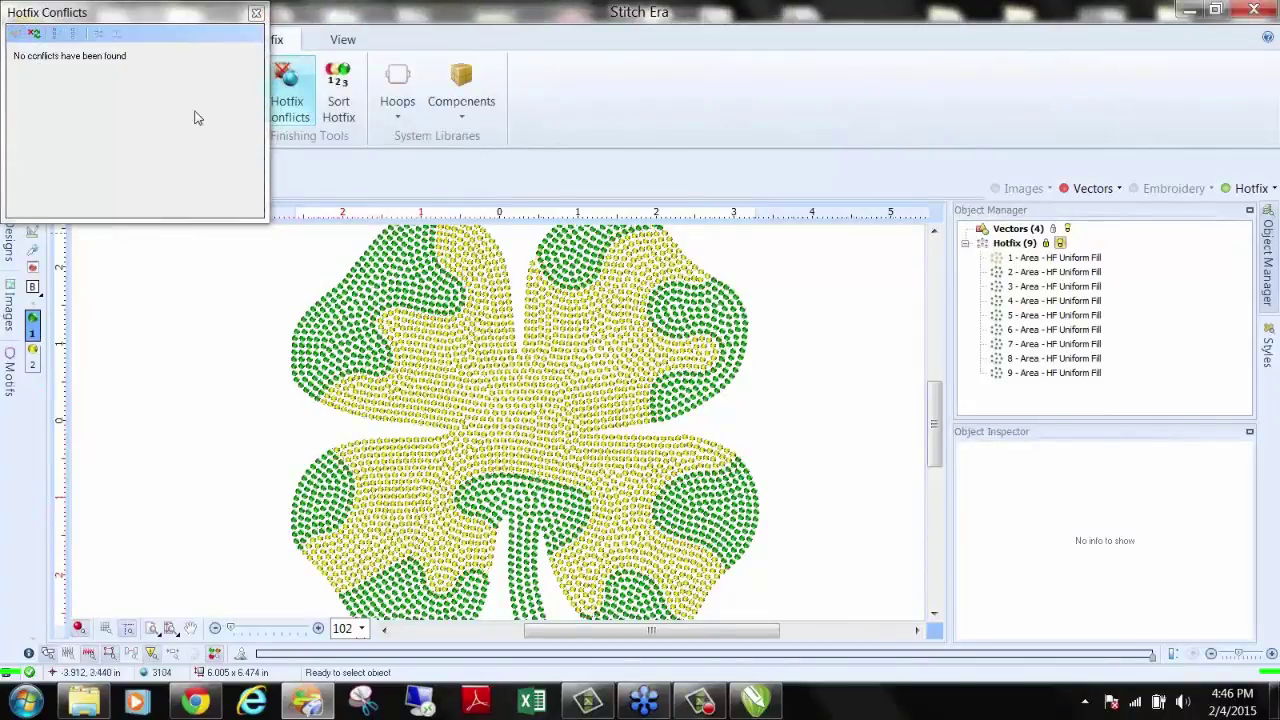
pyautogui.click(256, 14)
pyautogui.scroll(-3, 256, 348)
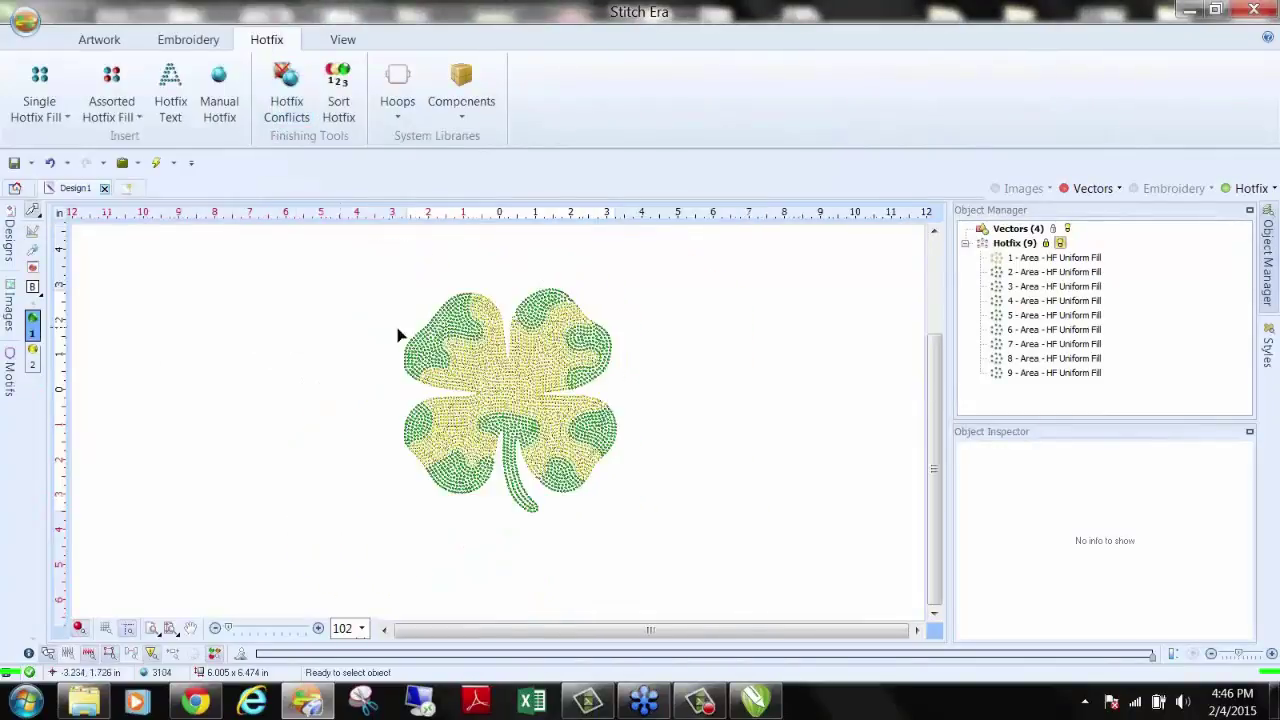
# Step: Open the Send Hotfix to CAMS settings and examine the list of beads and trays
pyautogui.scroll(2, 499, 381)
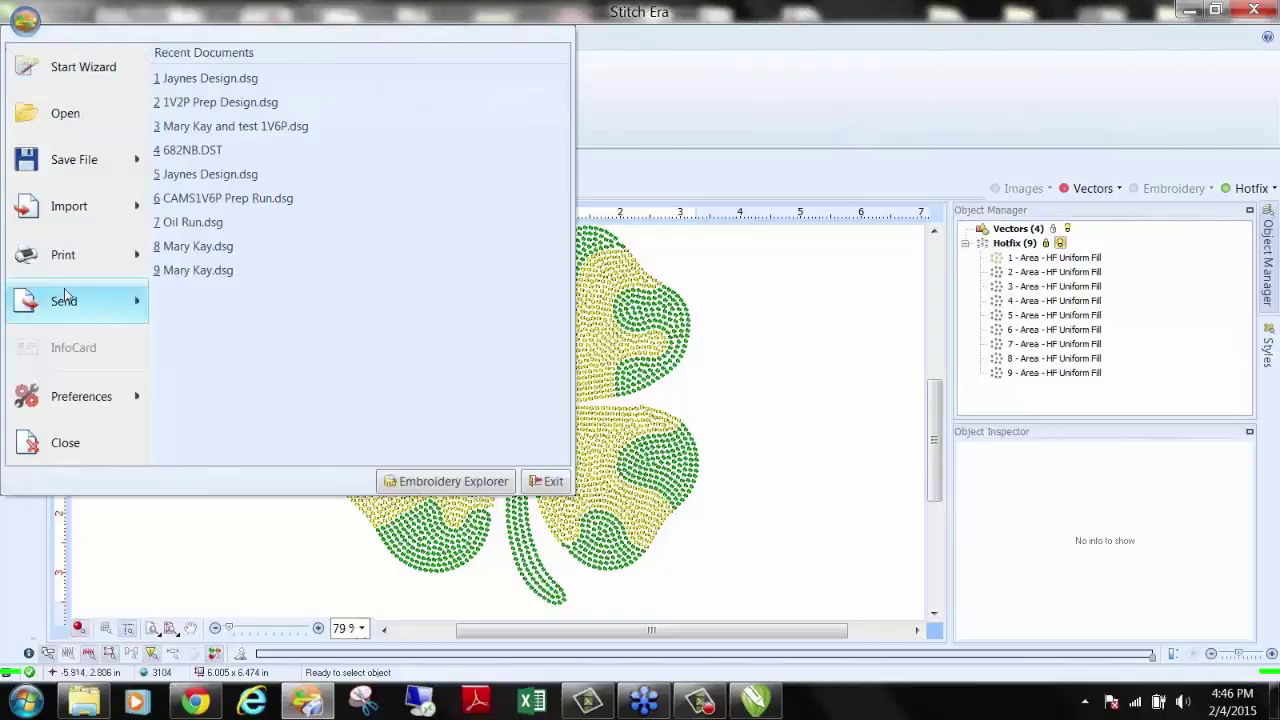
pyautogui.moveTo(65, 300)
pyautogui.click(278, 197)
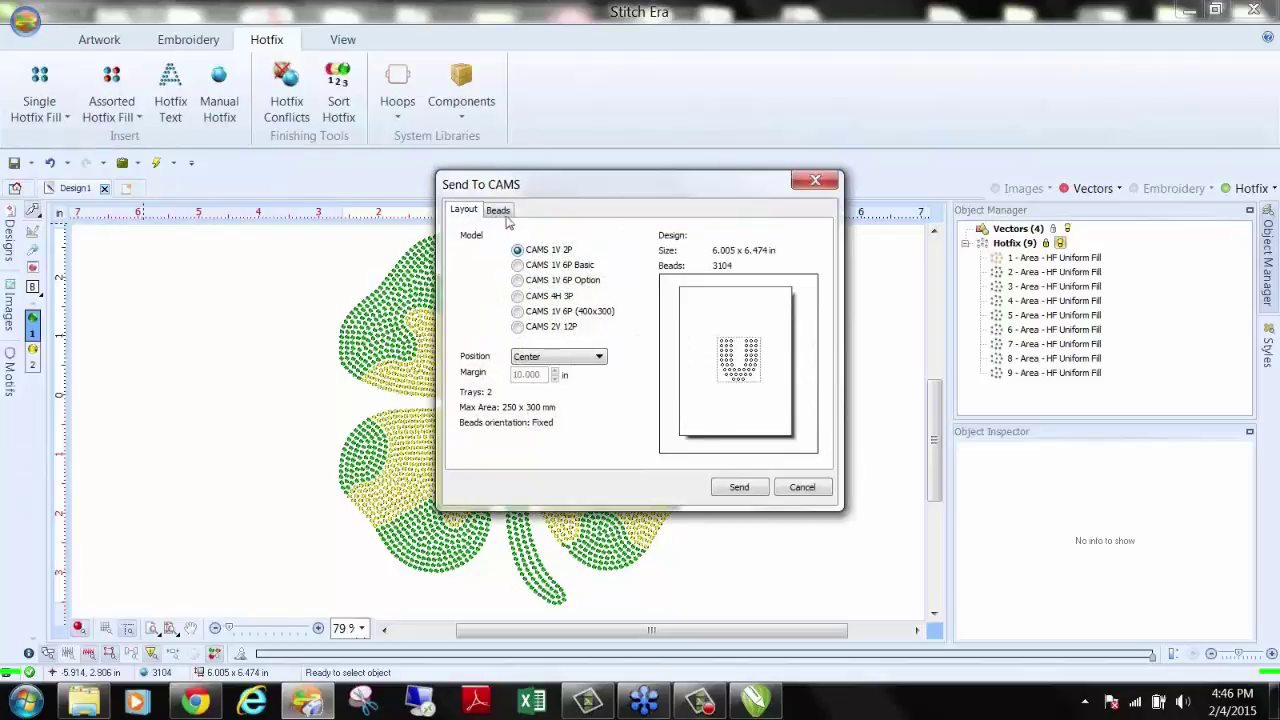
pyautogui.click(499, 211)
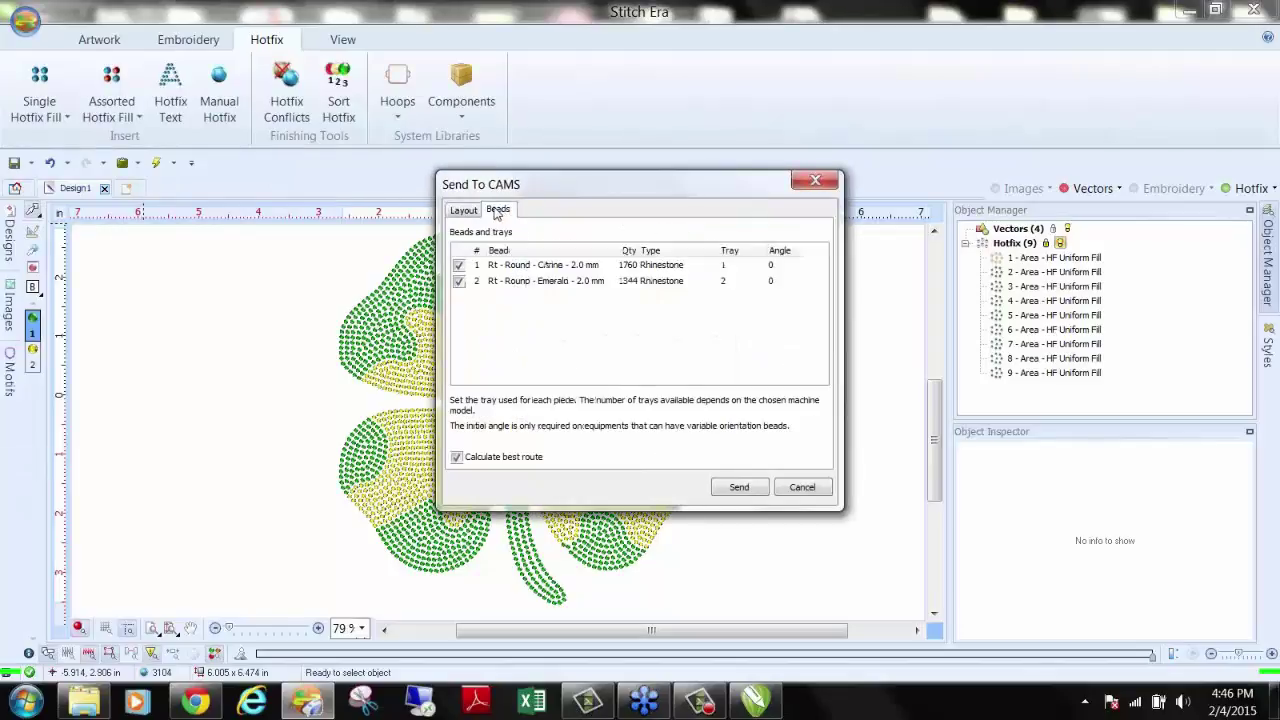
pyautogui.moveTo(632, 254); pyautogui.dragTo(643, 254)
pyautogui.click(565, 272)
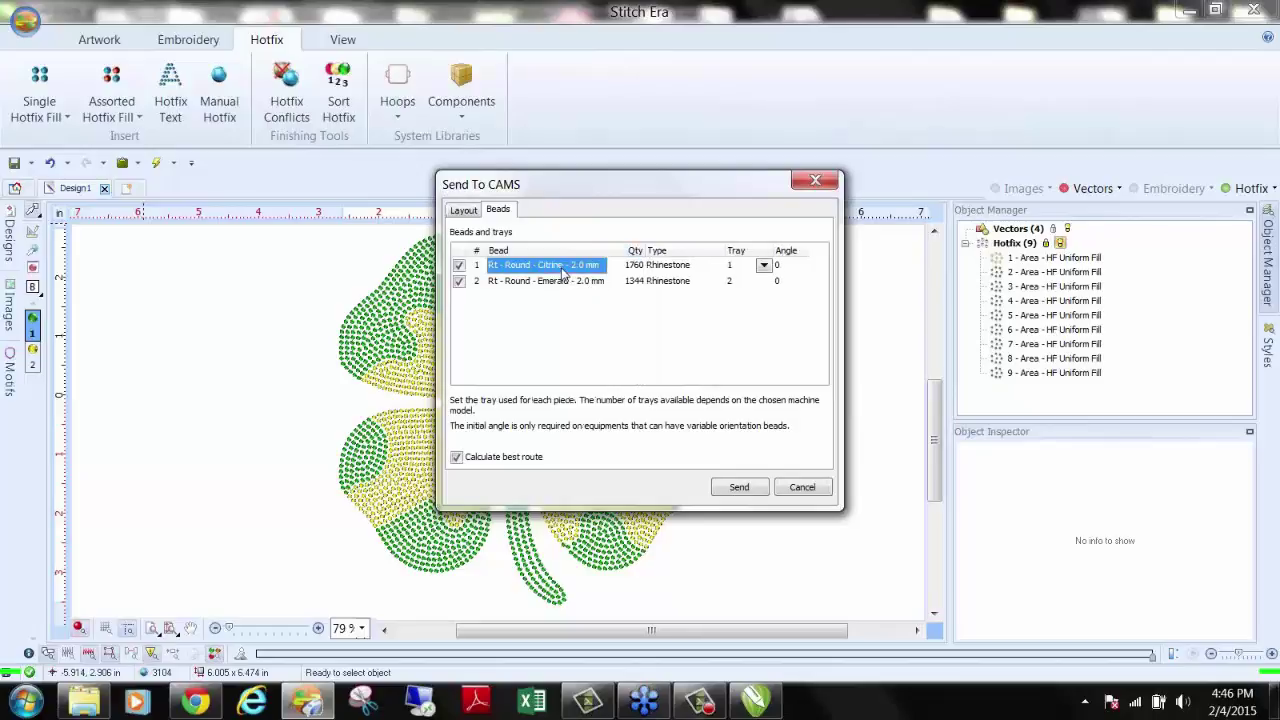
# Step: Assign Citrine to tray 2 and Emerald to tray 1, start sending to the CAMS machine, and cancel the serial transmission
pyautogui.click(763, 265)
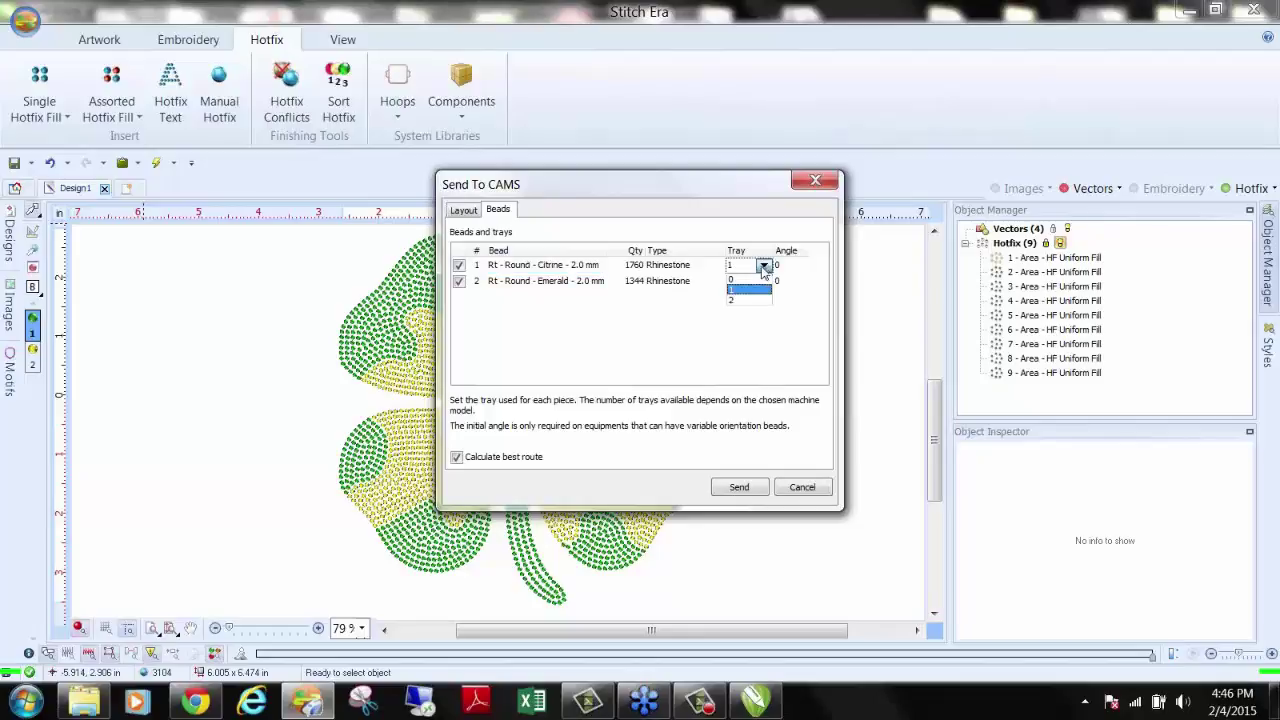
pyautogui.click(745, 300)
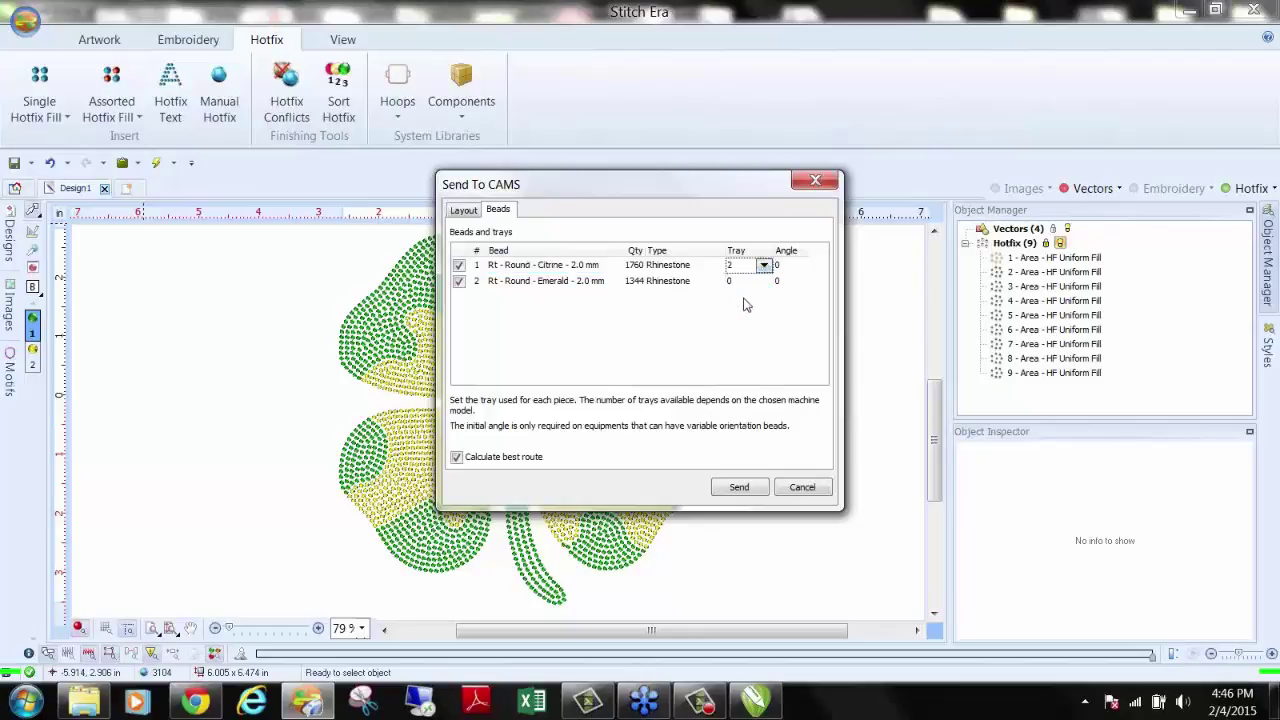
pyautogui.click(757, 281)
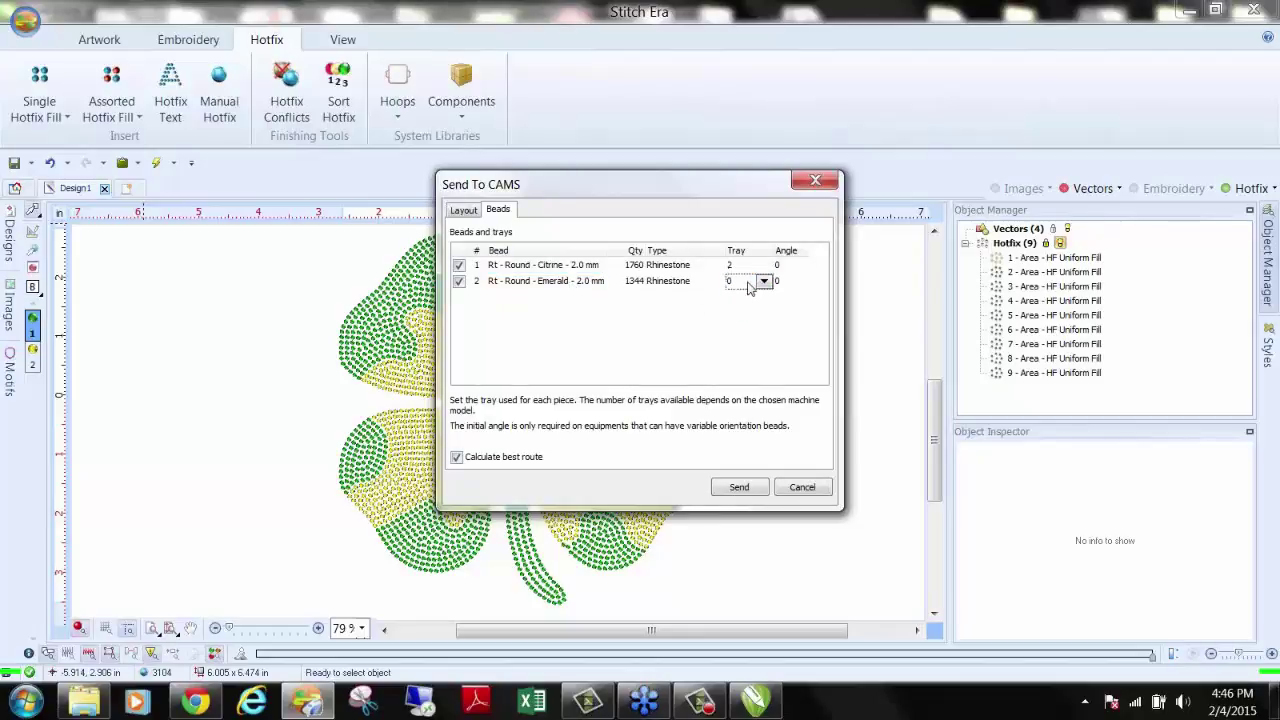
pyautogui.click(763, 281)
pyautogui.click(748, 306)
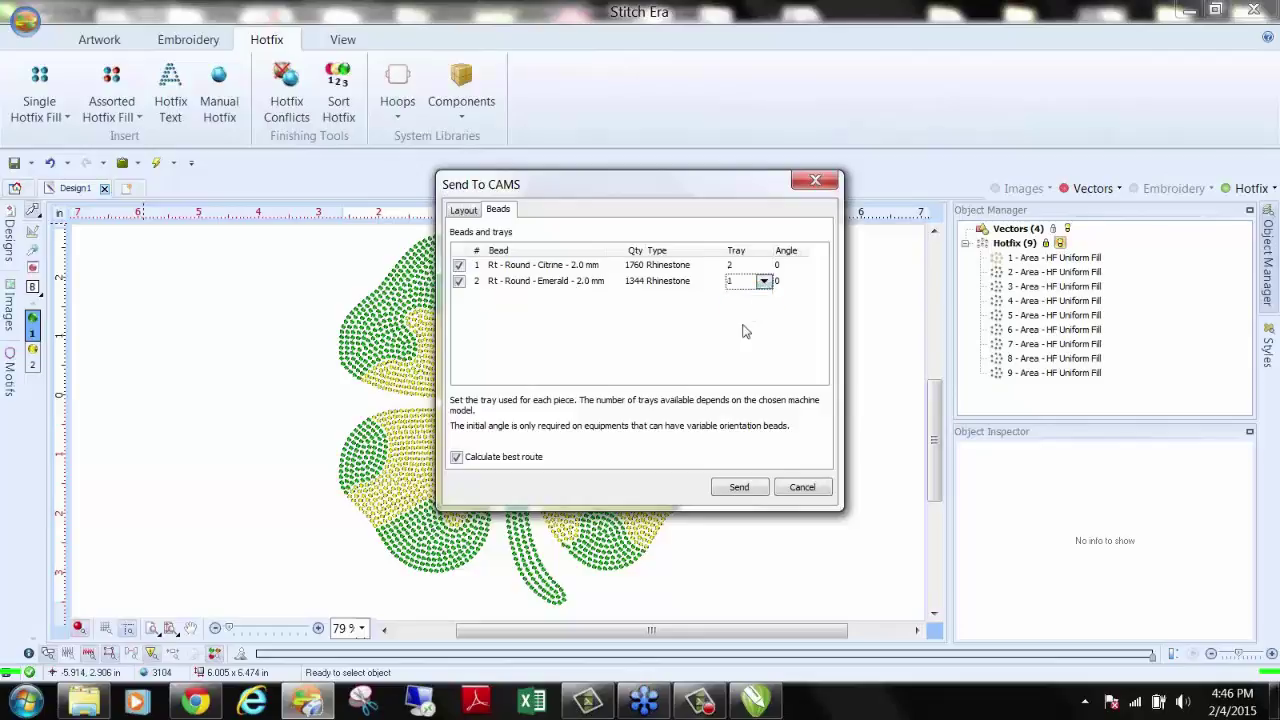
pyautogui.click(740, 487)
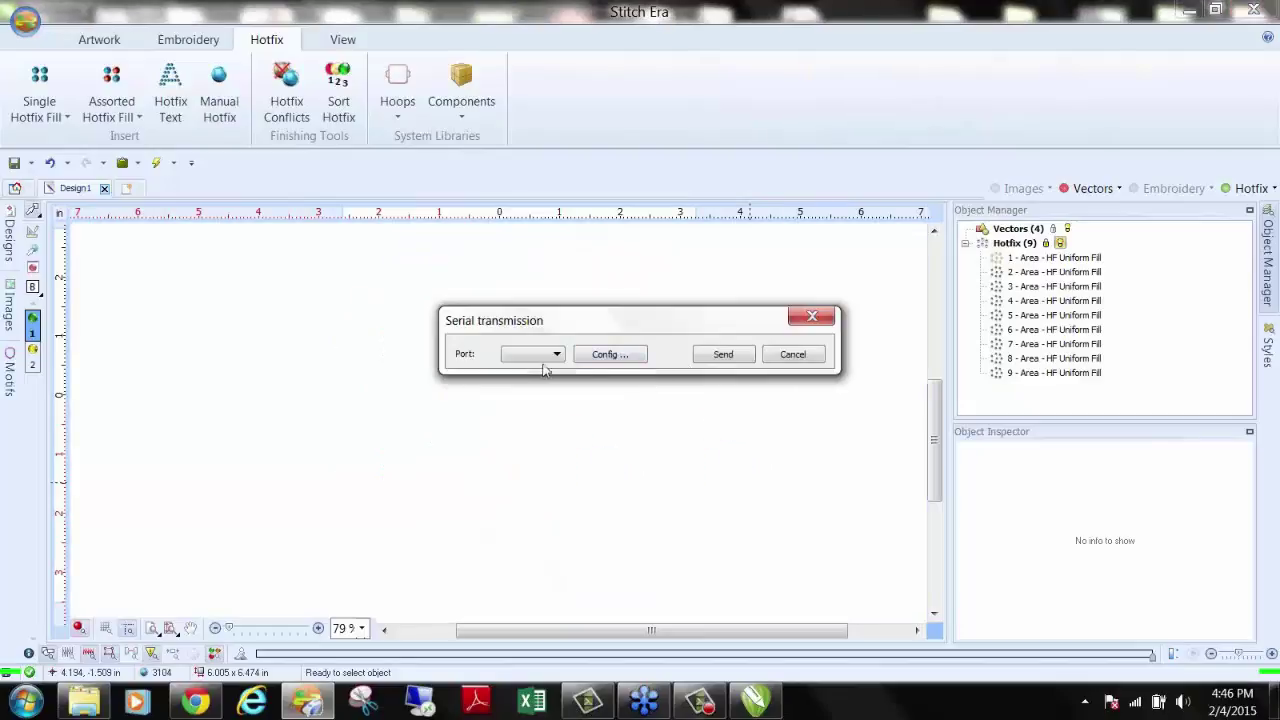
pyautogui.click(812, 318)
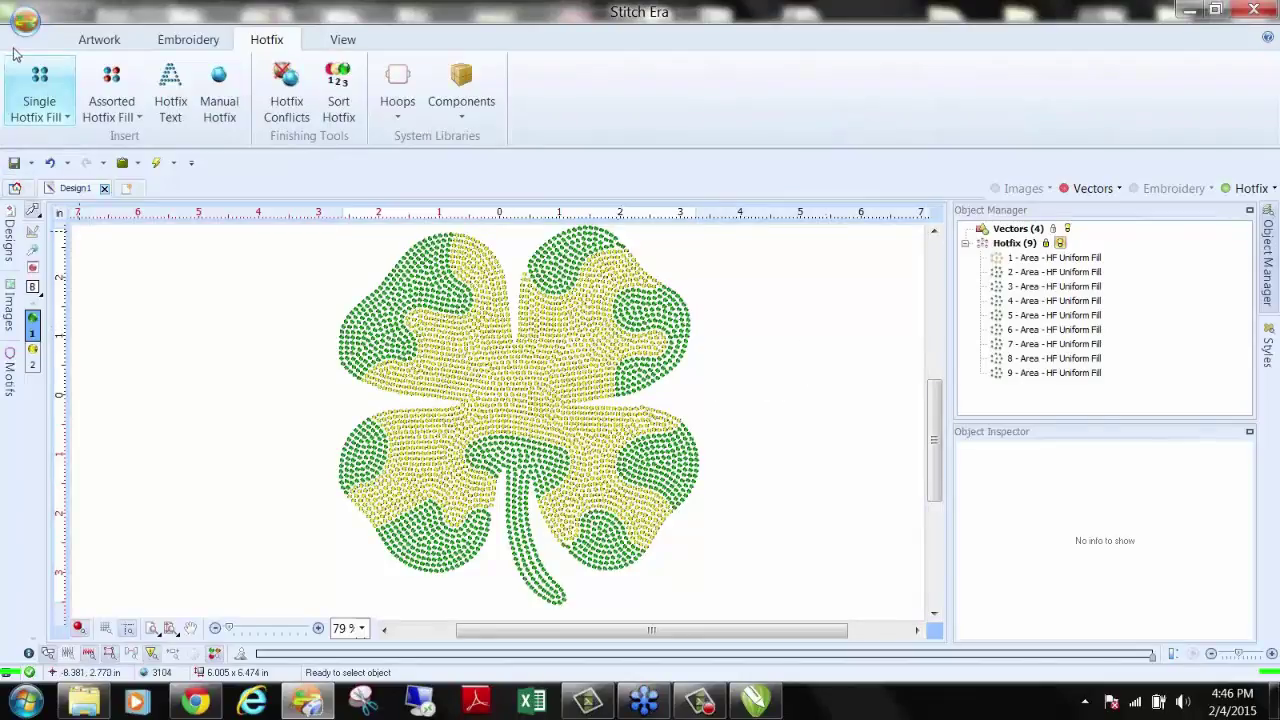
# Step: Open the hotfix stone file export for CAMS, review its bead and tray assignments, and close it without exporting
pyautogui.click(26, 20)
pyautogui.moveTo(62, 163)
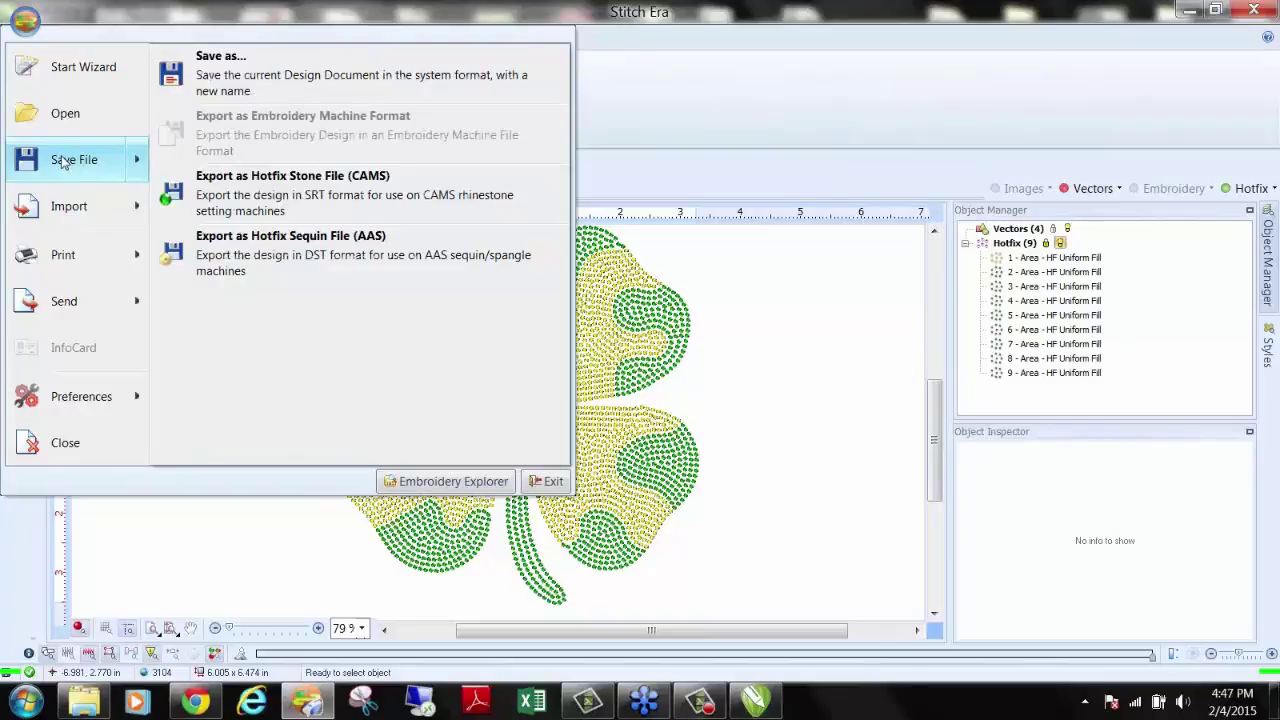
pyautogui.click(320, 204)
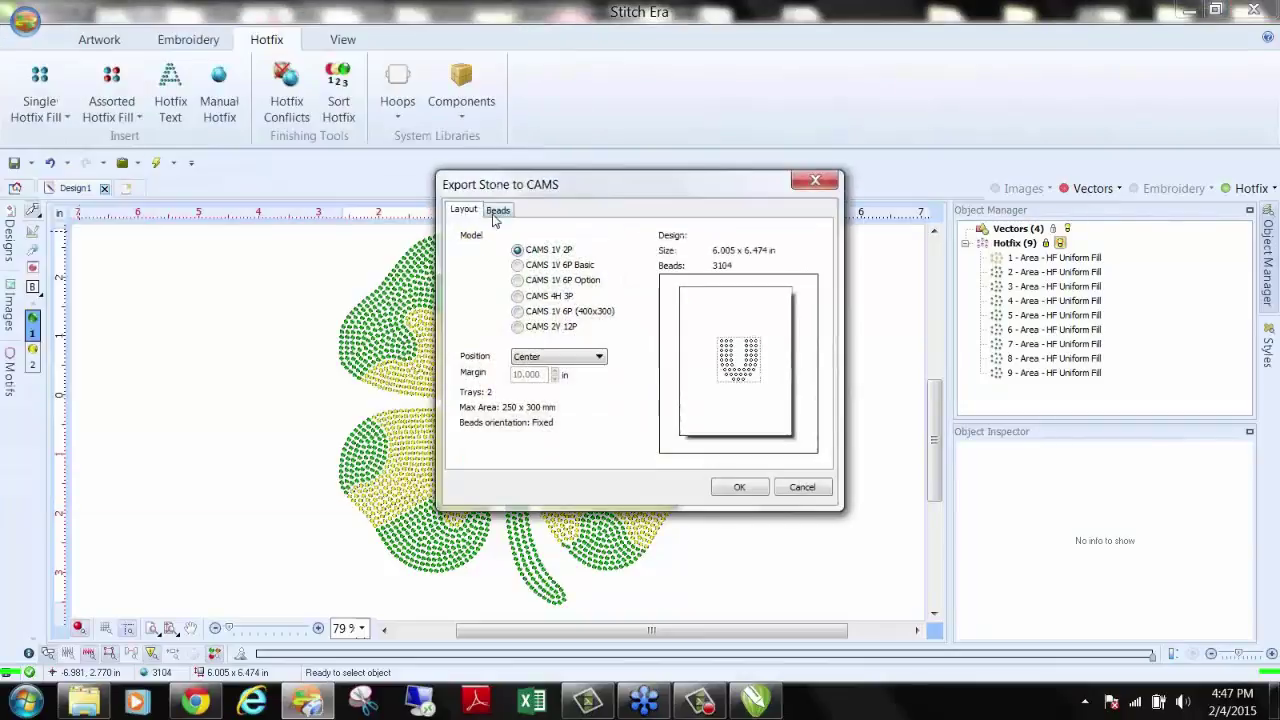
pyautogui.click(498, 210)
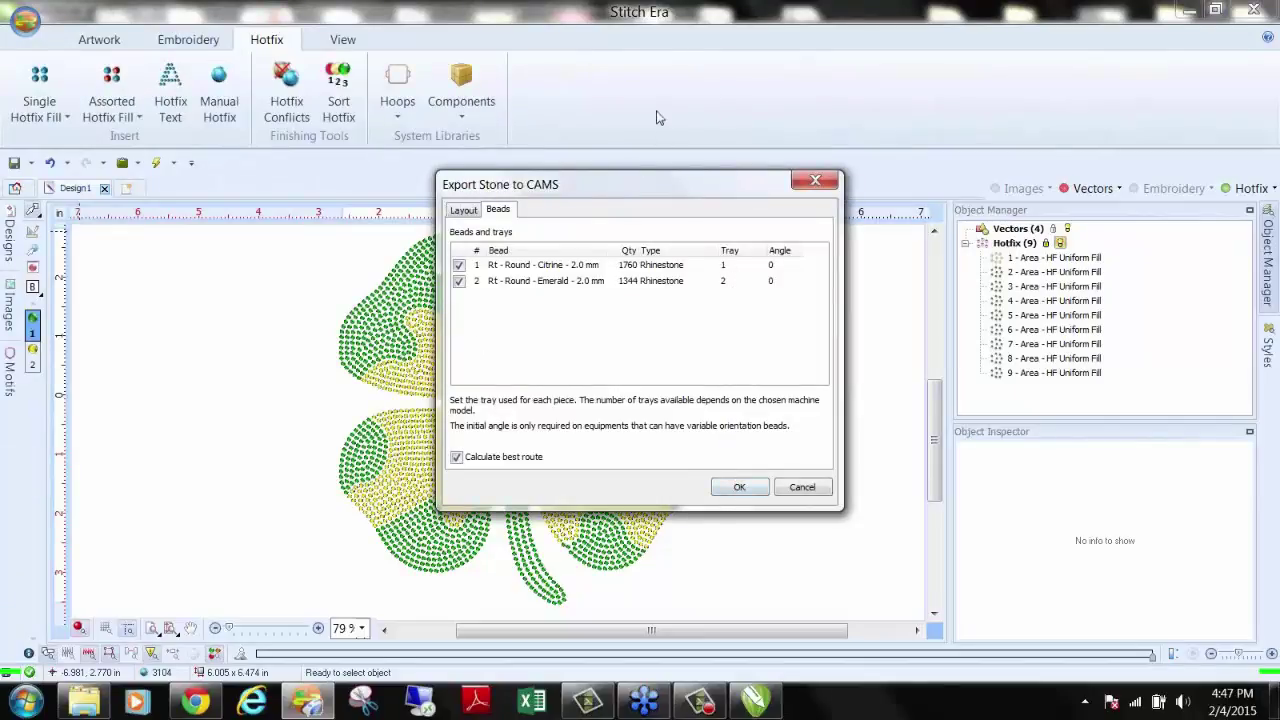
pyautogui.click(813, 182)
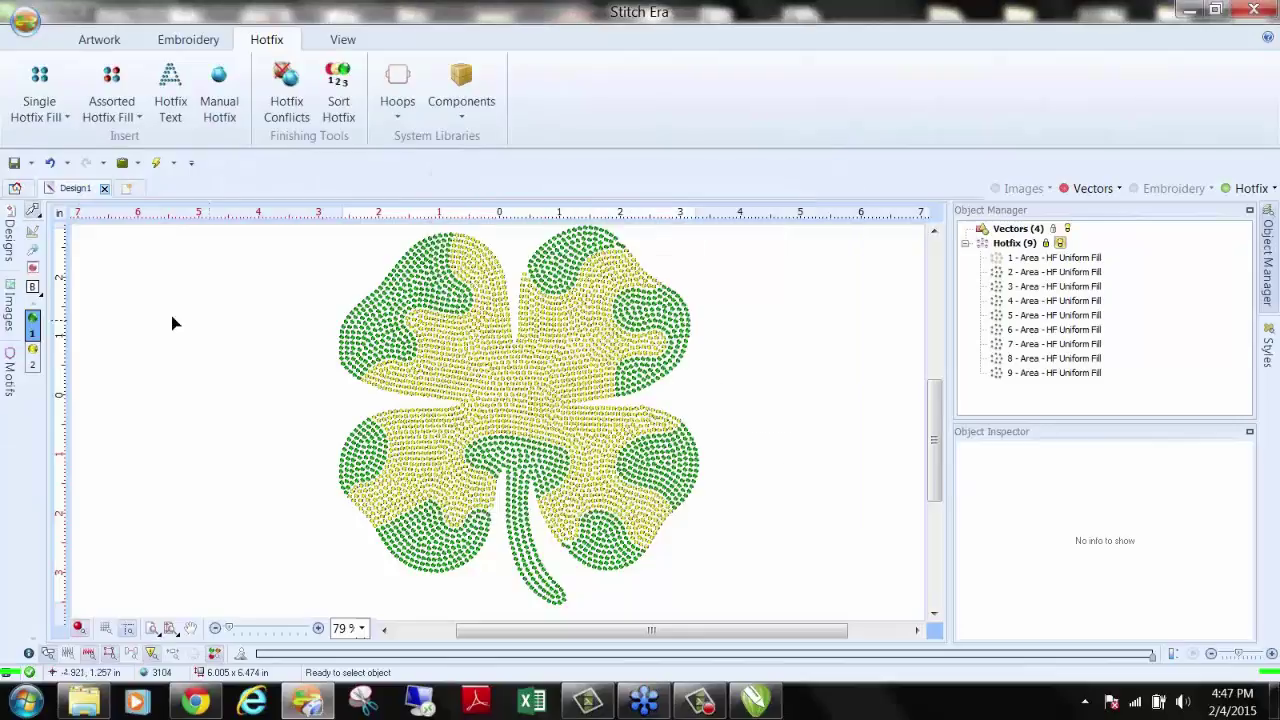
# Step: Examine the options for sending the hotfix design to machines, including ASP serial, and leave them without sending
pyautogui.click(25, 18)
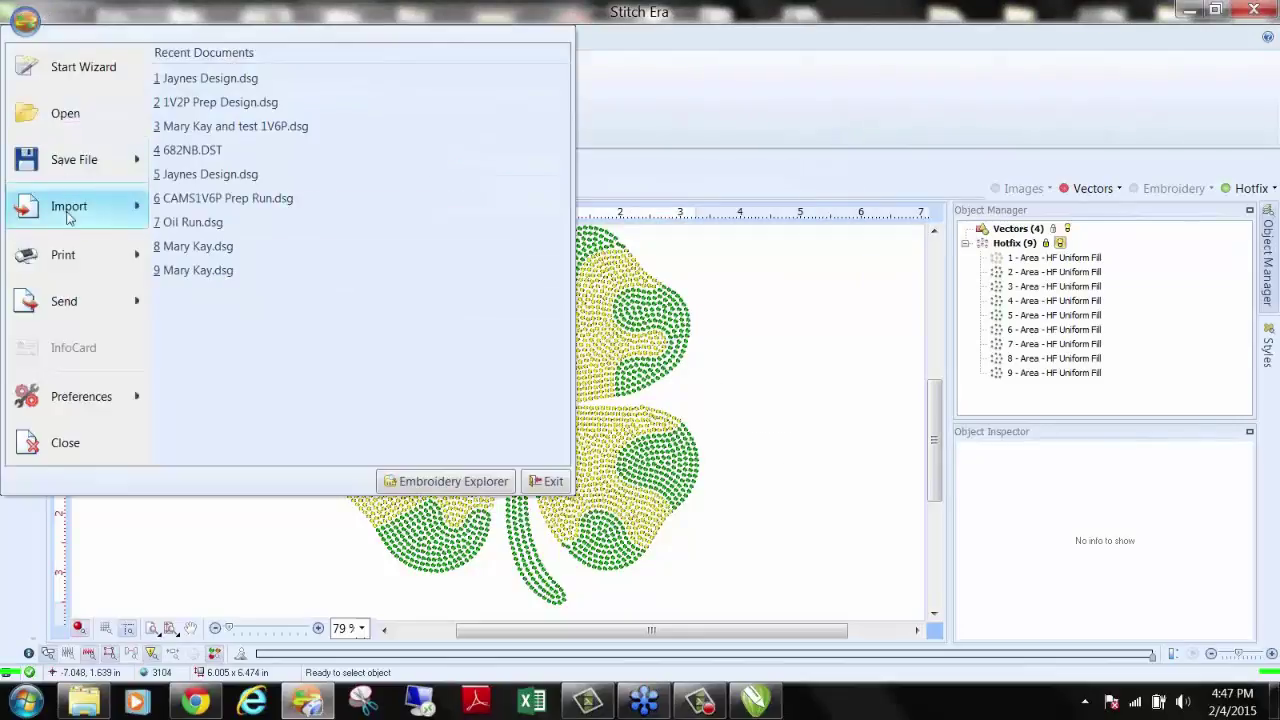
pyautogui.moveTo(64, 301)
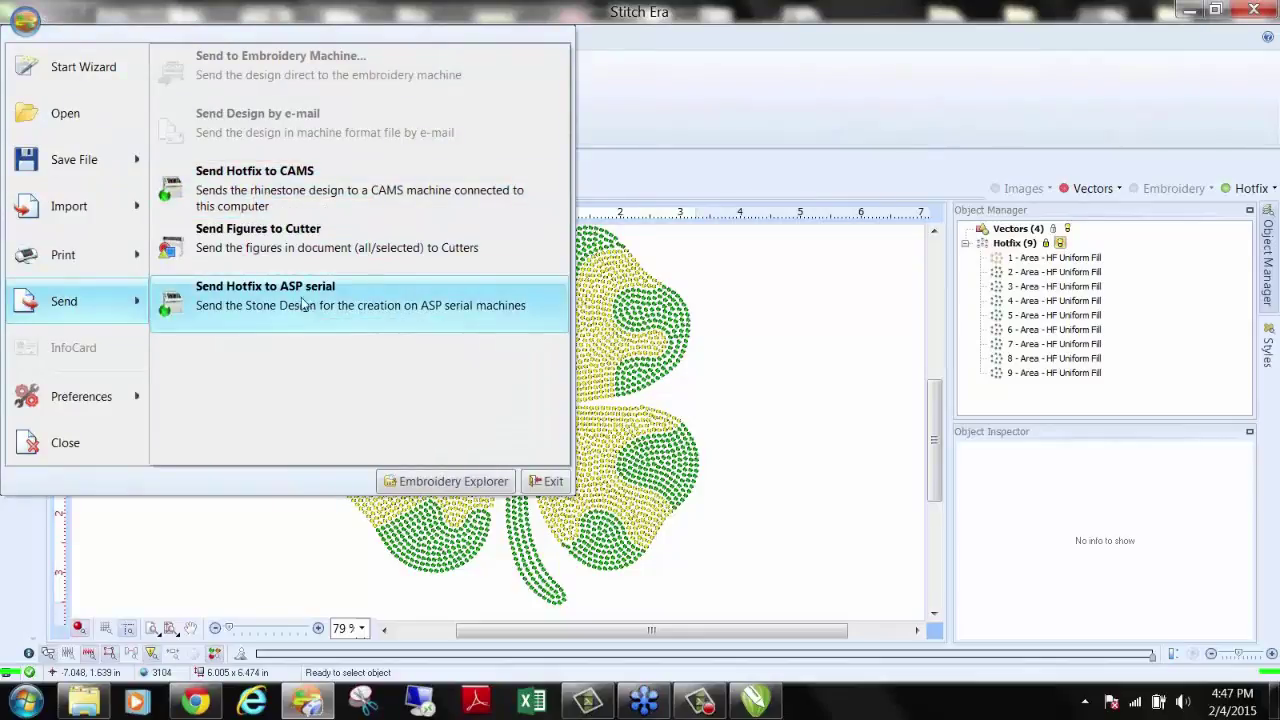
pyautogui.click(730, 121)
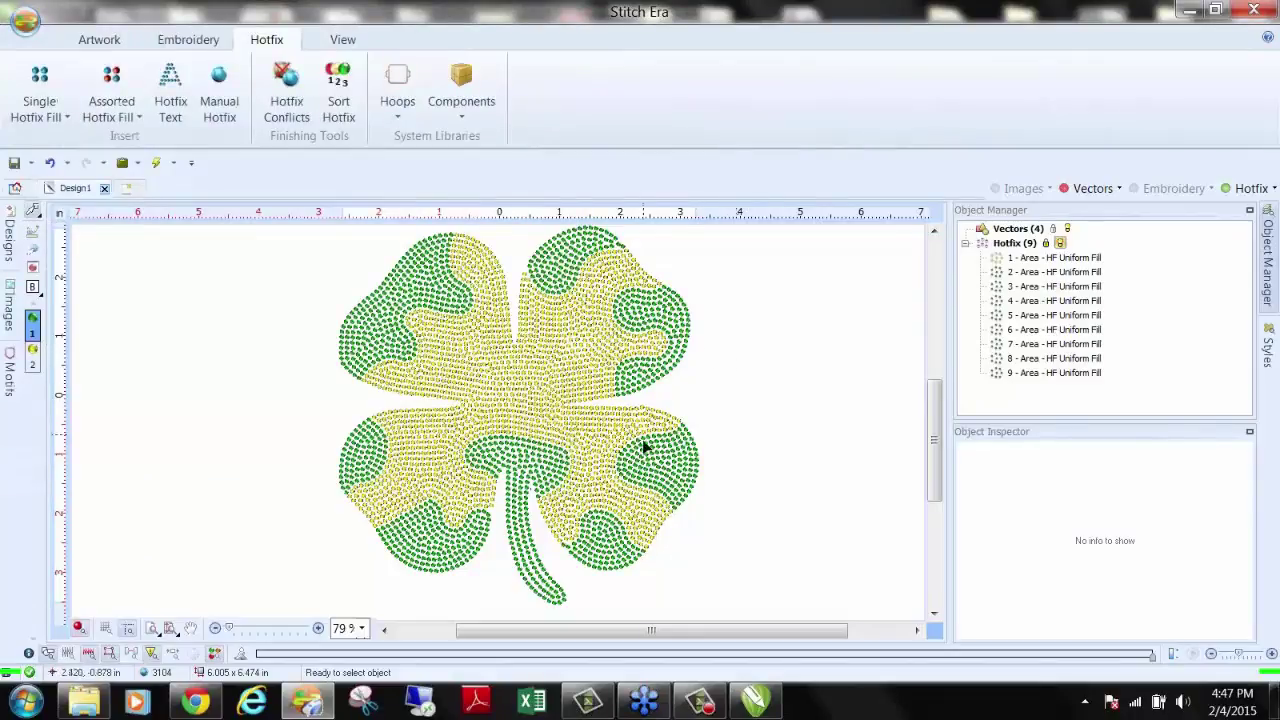
# Step: Select the Emerald area atop the clover's upper-right leaf and adjust its corner node where it meets the Citrine fill
pyautogui.scroll(-1, 630, 440)
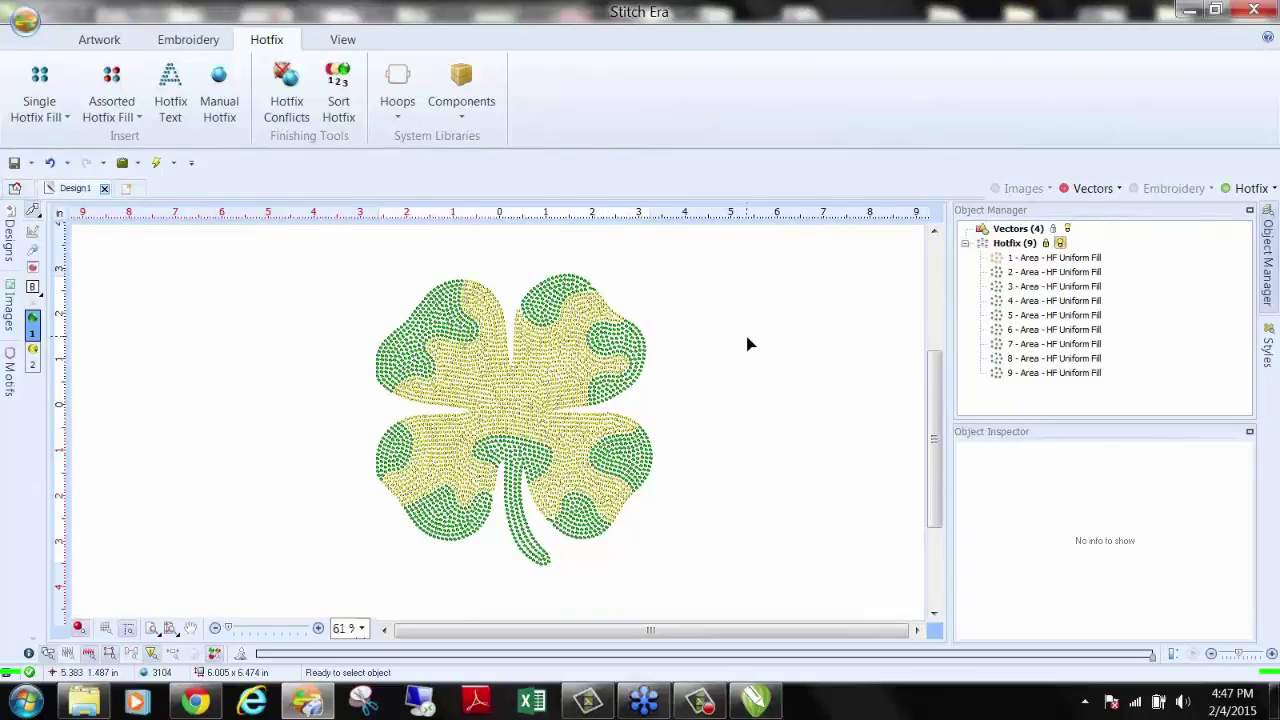
pyautogui.scroll(1, 599, 288)
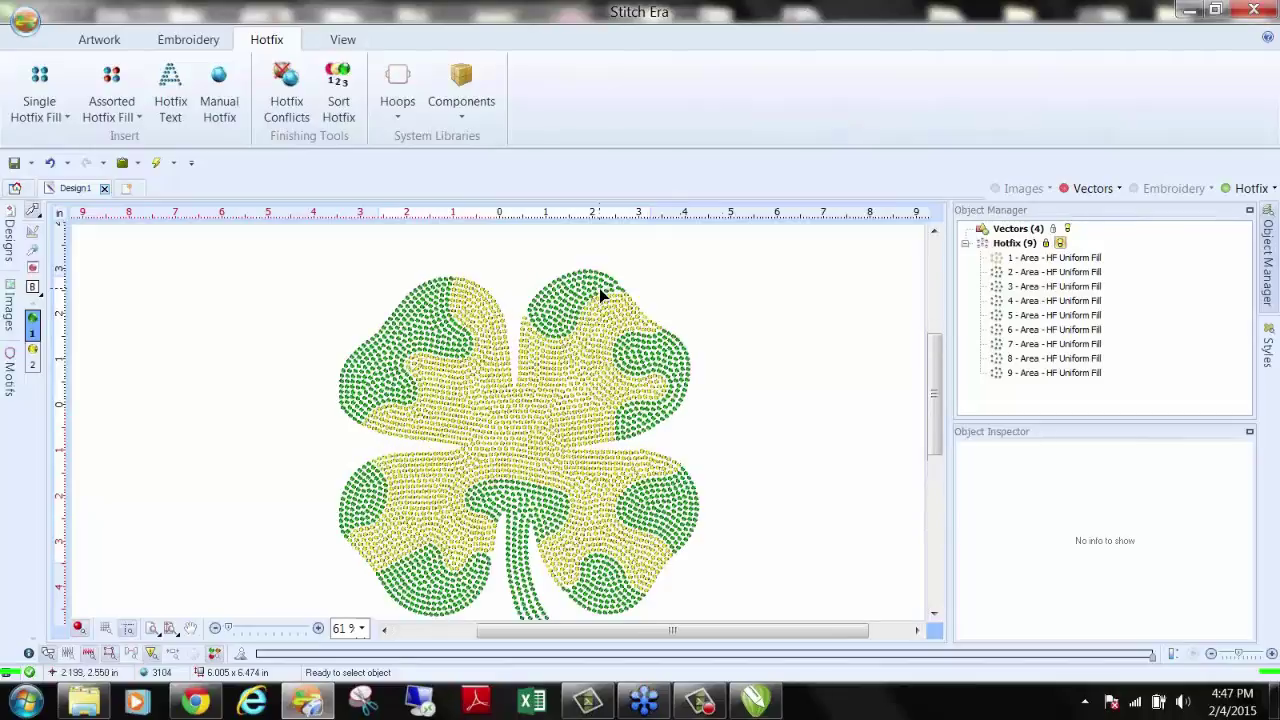
pyautogui.scroll(5, 599, 288)
pyautogui.click(662, 300)
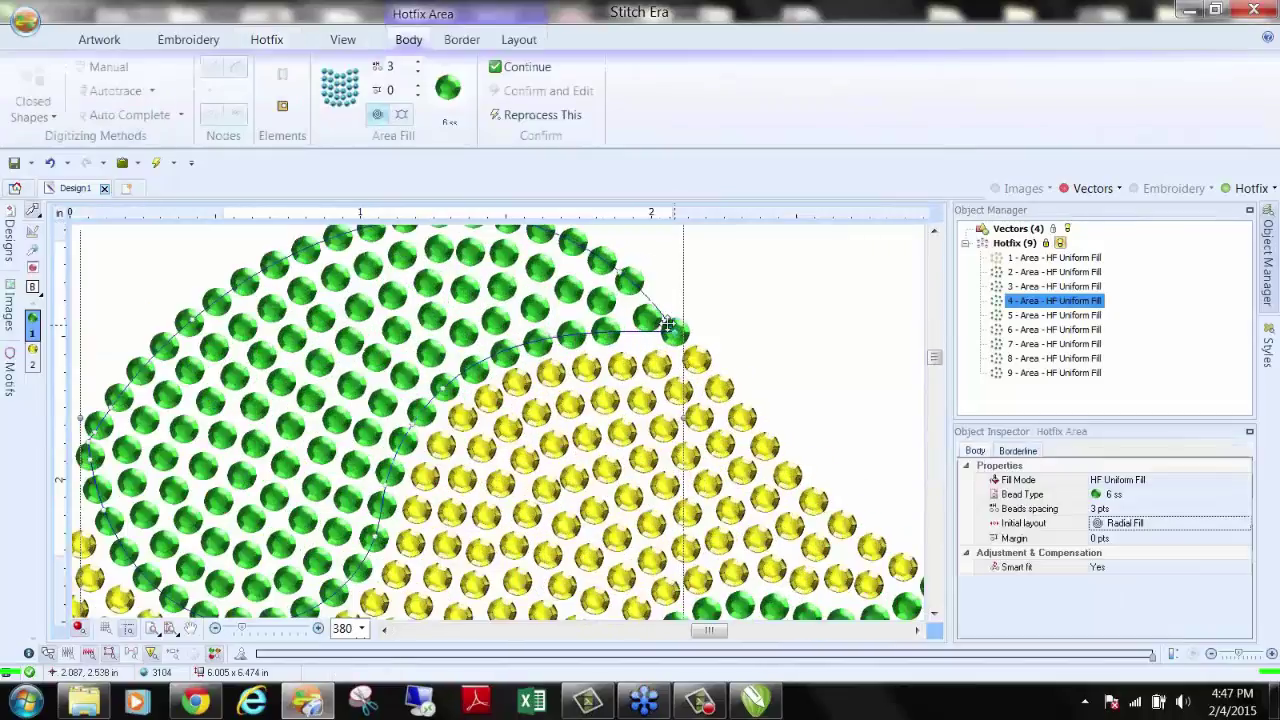
pyautogui.scroll(1, 668, 325)
pyautogui.scroll(1, 668, 325)
pyautogui.click(677, 330)
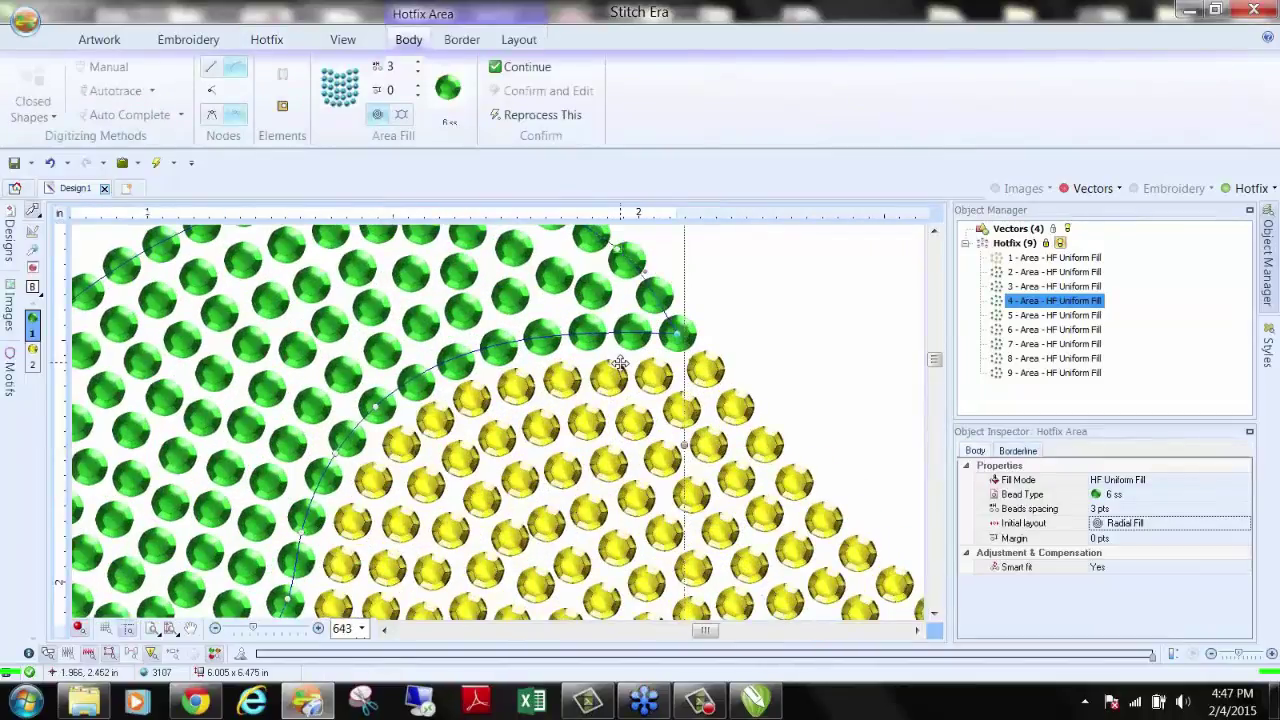
pyautogui.scroll(-2, 620, 362)
pyautogui.scroll(-3, 583, 380)
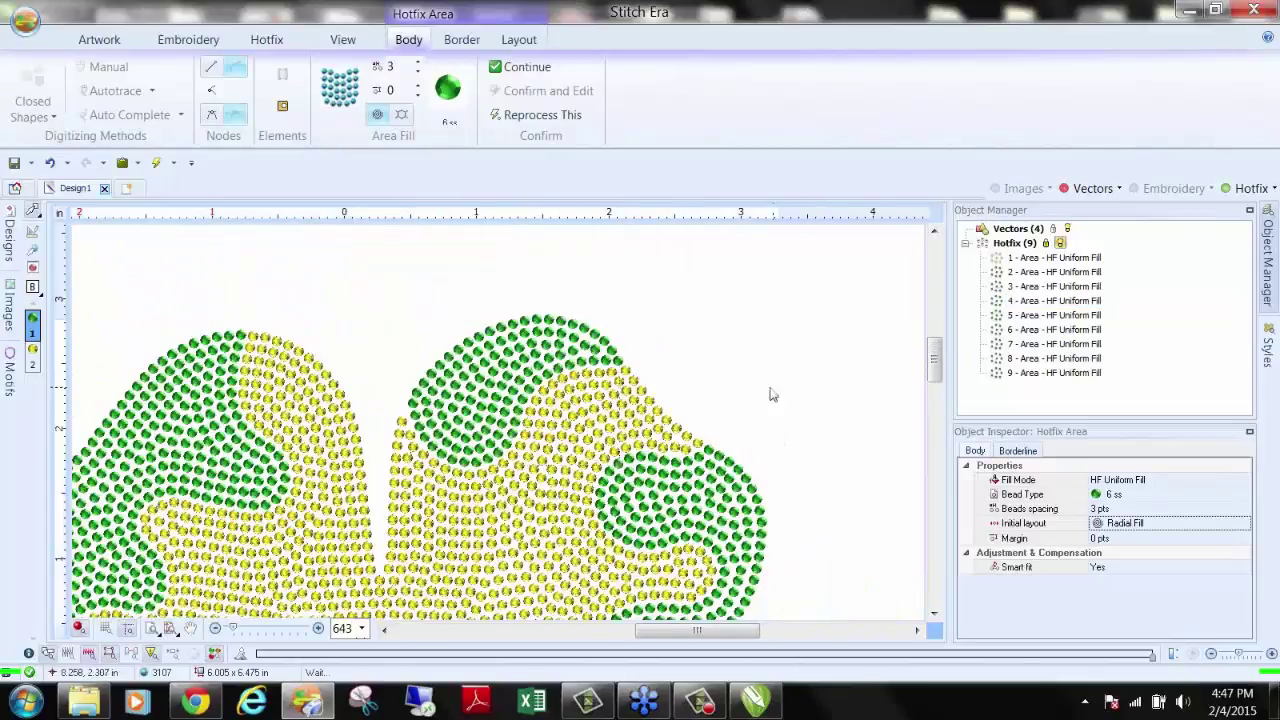
pyautogui.click(771, 394)
pyautogui.scroll(-4, 746, 409)
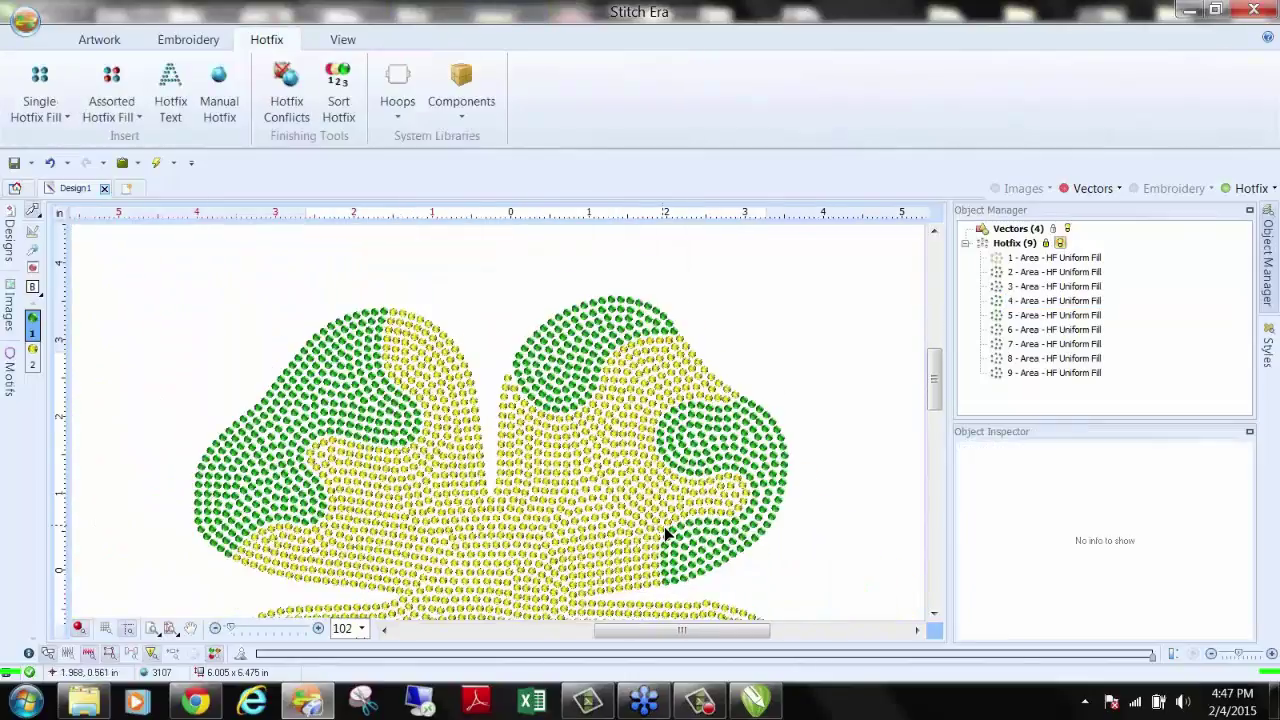
pyautogui.scroll(-4, 514, 451)
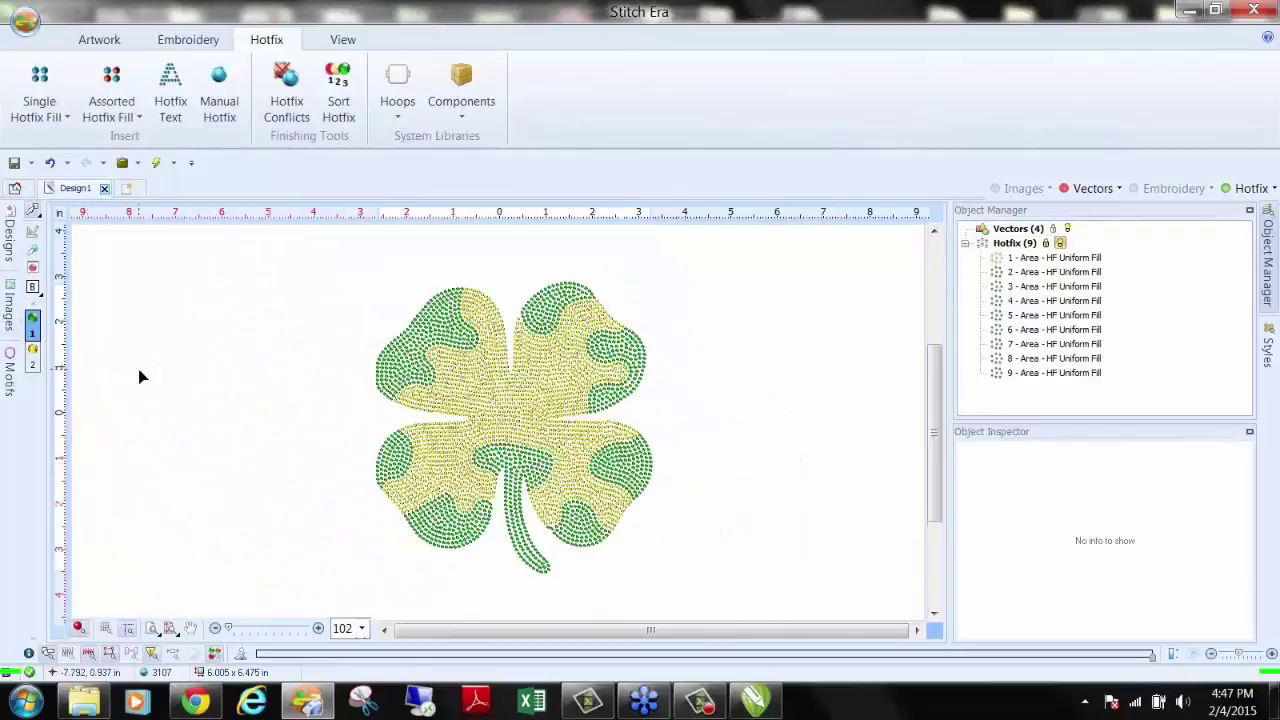
pyautogui.scroll(-2, 212, 311)
pyautogui.click(85, 700)
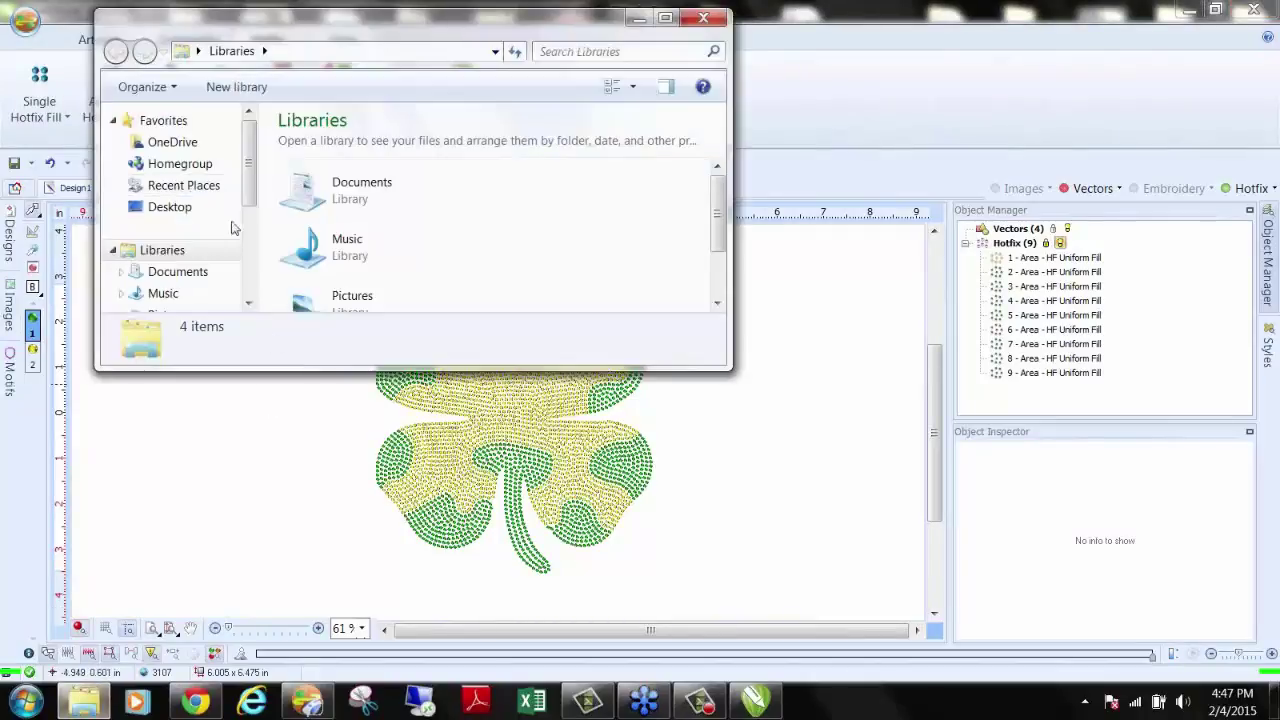
pyautogui.click(703, 17)
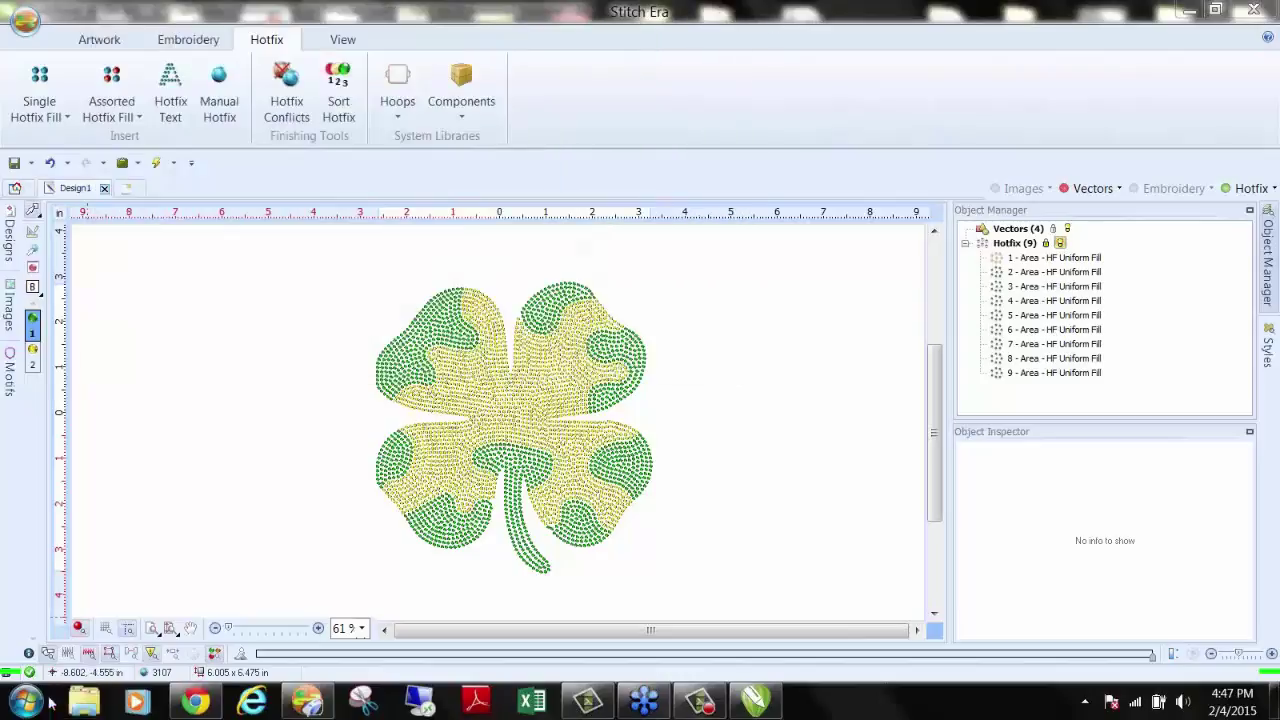
pyautogui.click(25, 700)
pyautogui.click(309, 411)
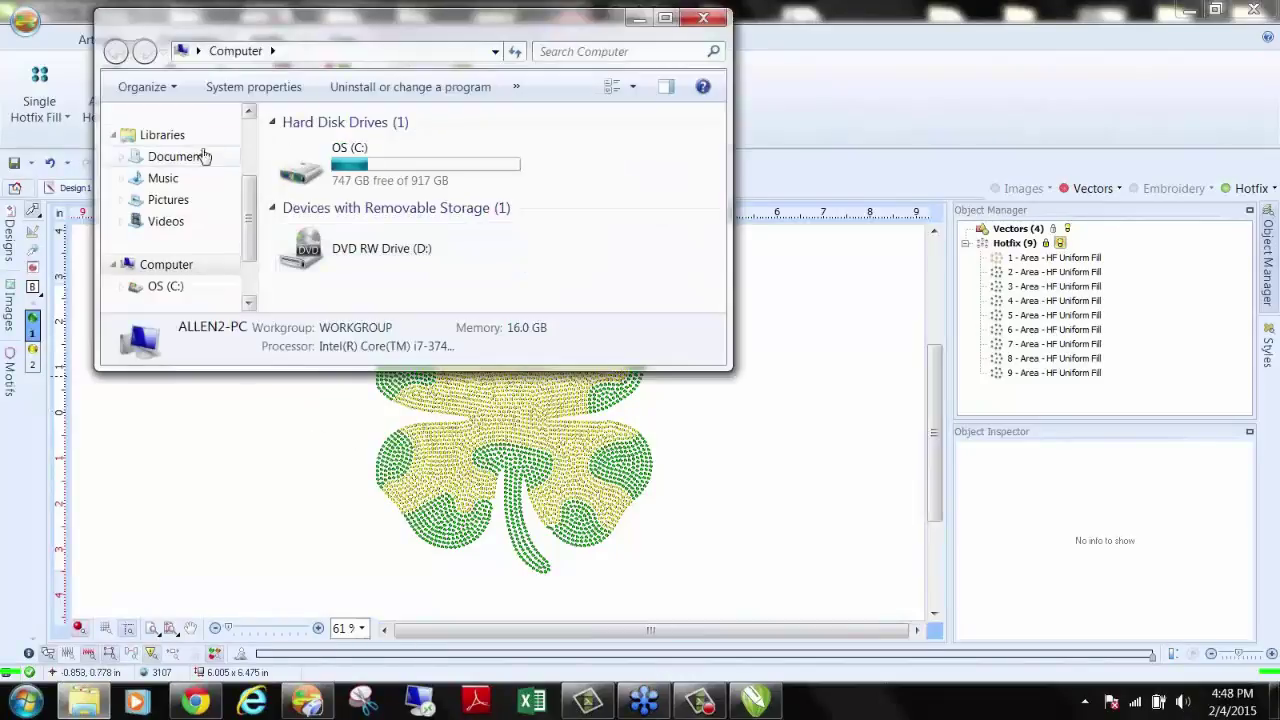
pyautogui.click(703, 17)
# Step: Open Device Manager through the Control Panel's System and Security settings, examine the listed devices, and close both windows
pyautogui.click(25, 700)
pyautogui.click(290, 458)
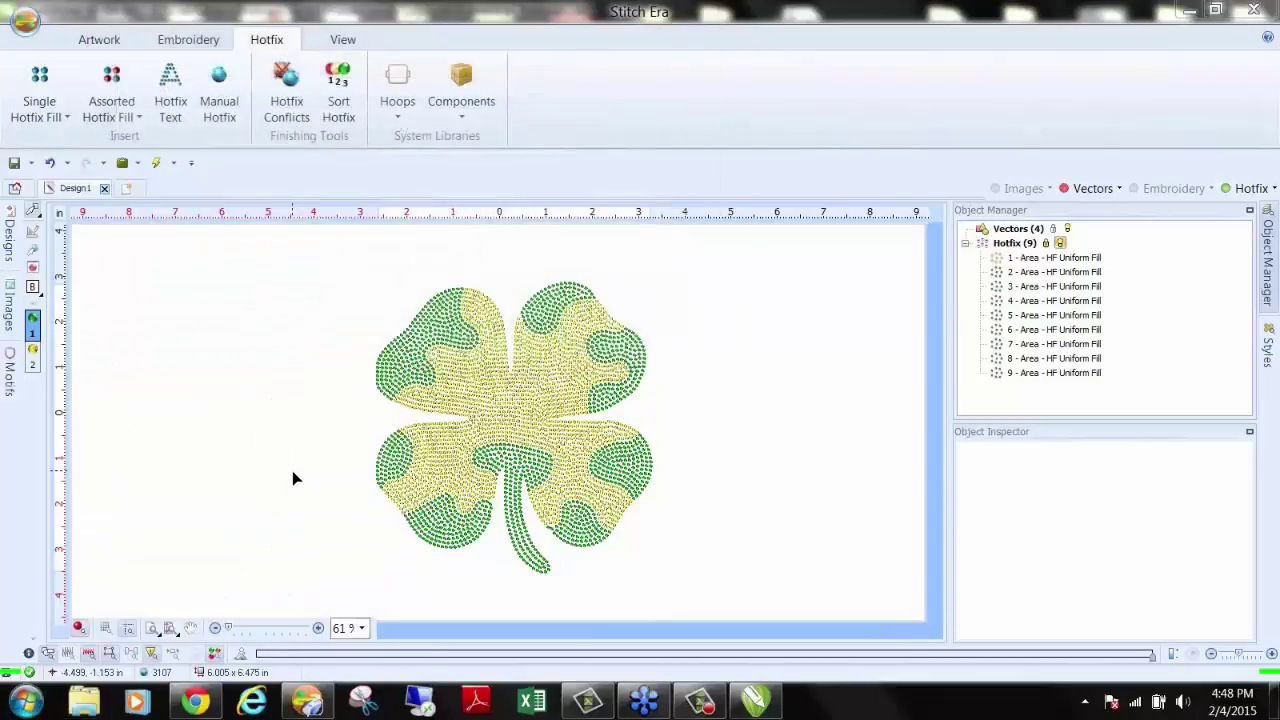
pyautogui.click(416, 207)
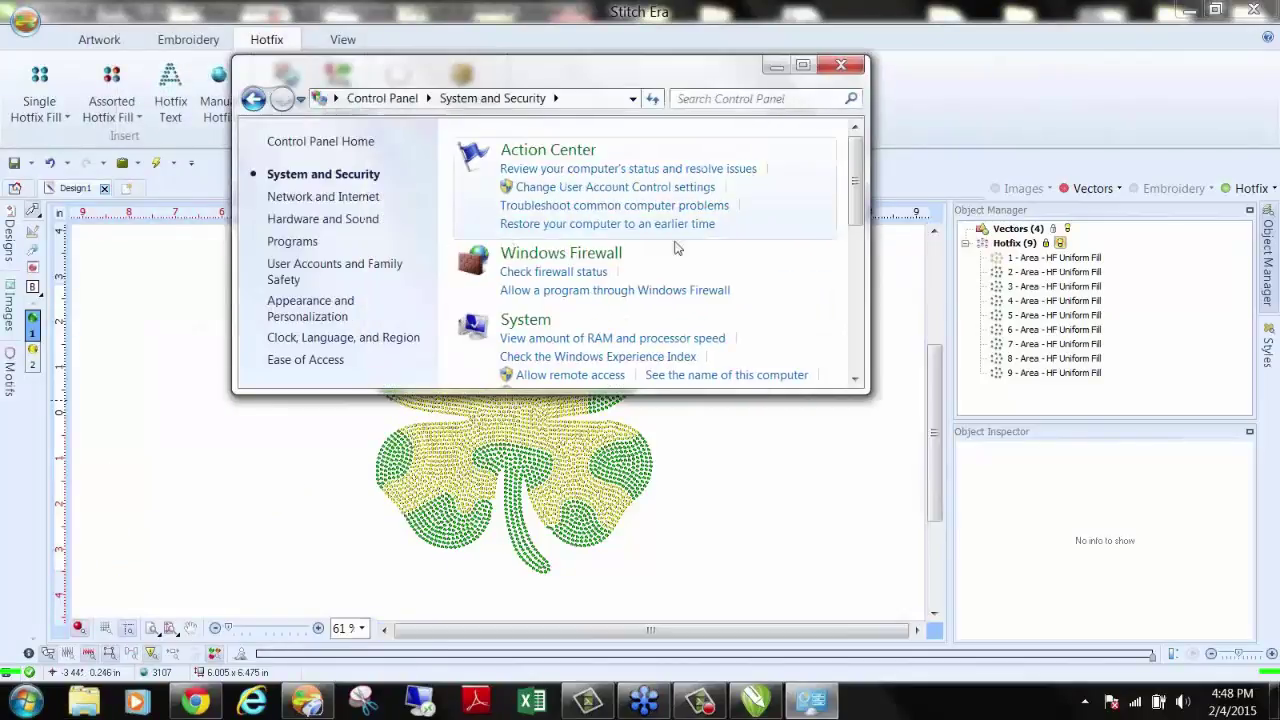
pyautogui.click(802, 65)
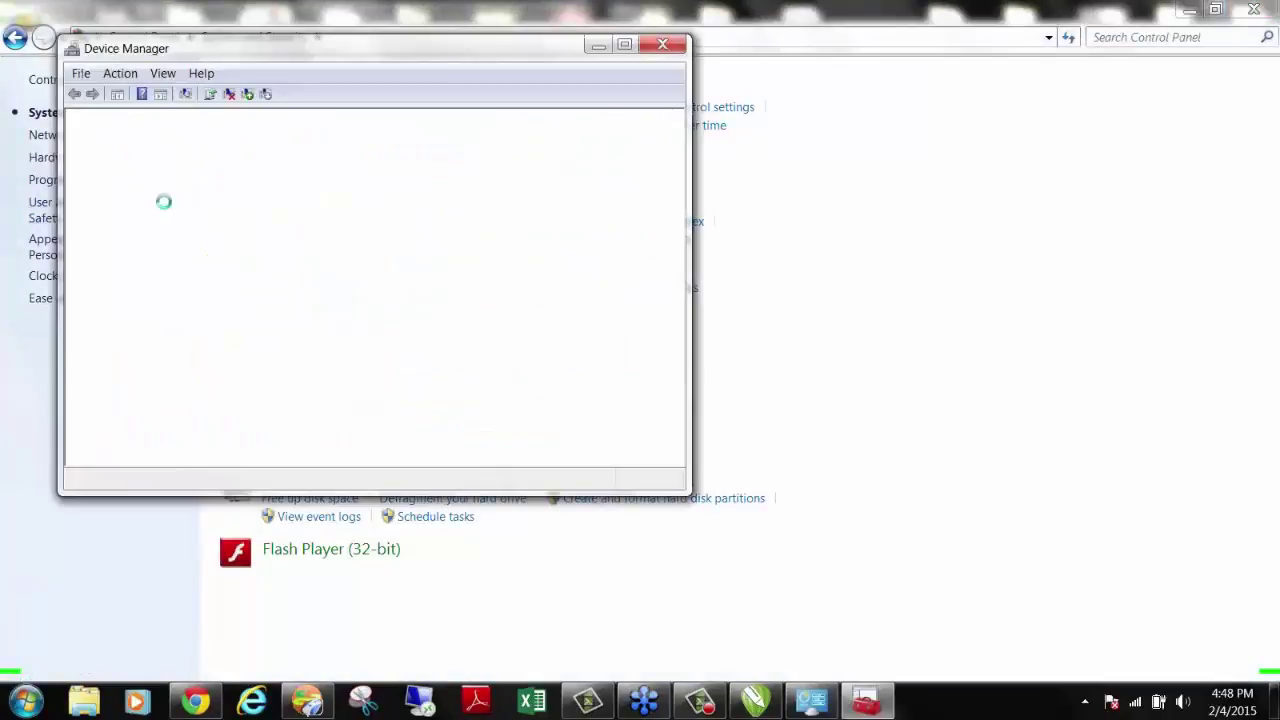
pyautogui.click(624, 44)
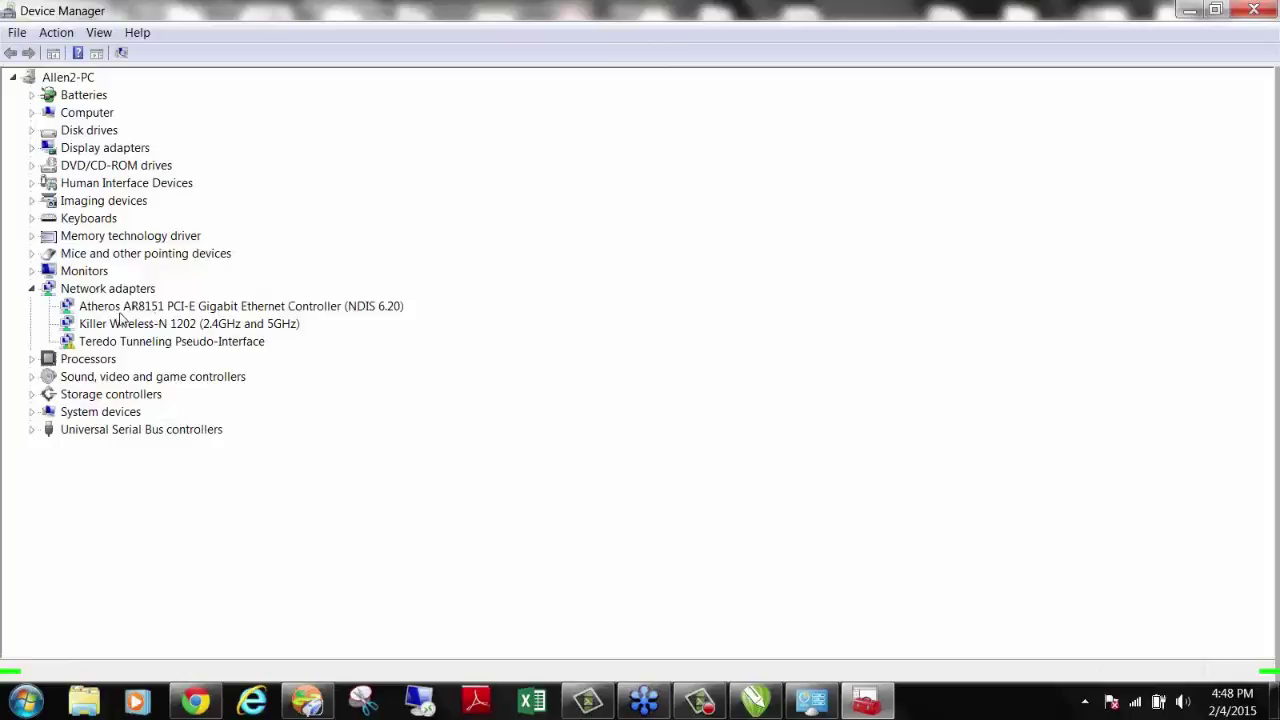
pyautogui.click(1250, 12)
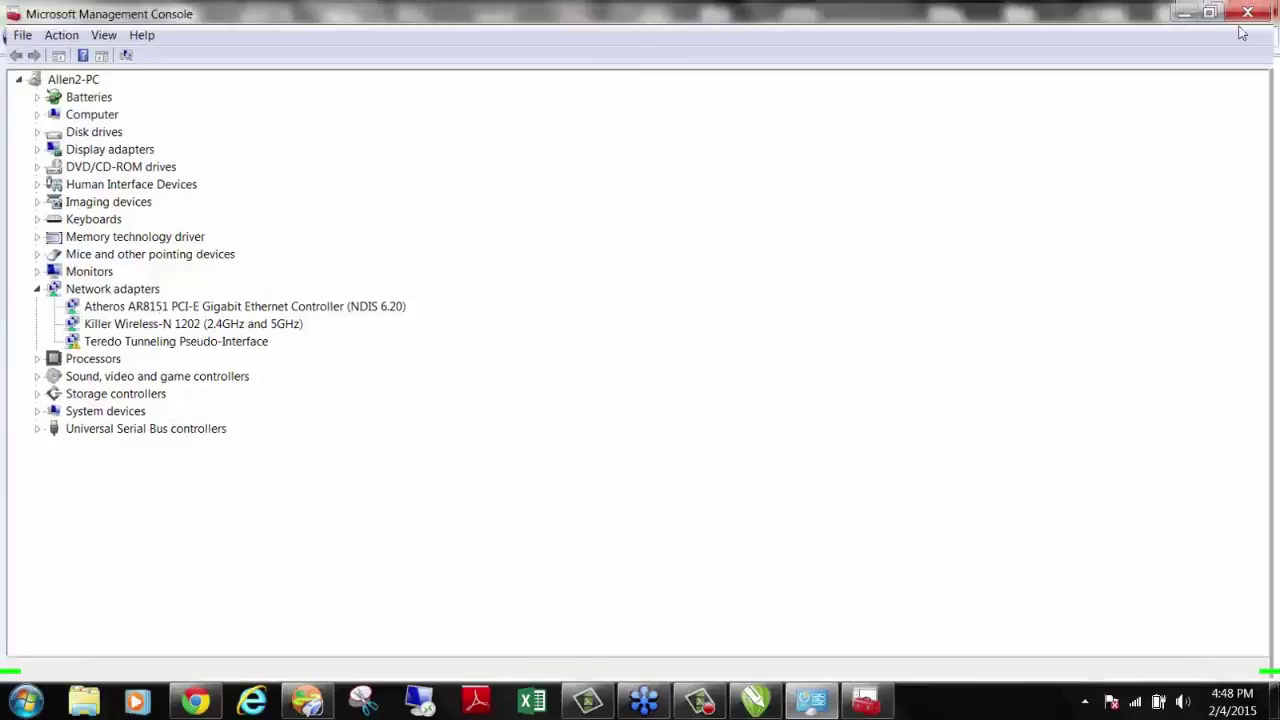
pyautogui.click(1248, 12)
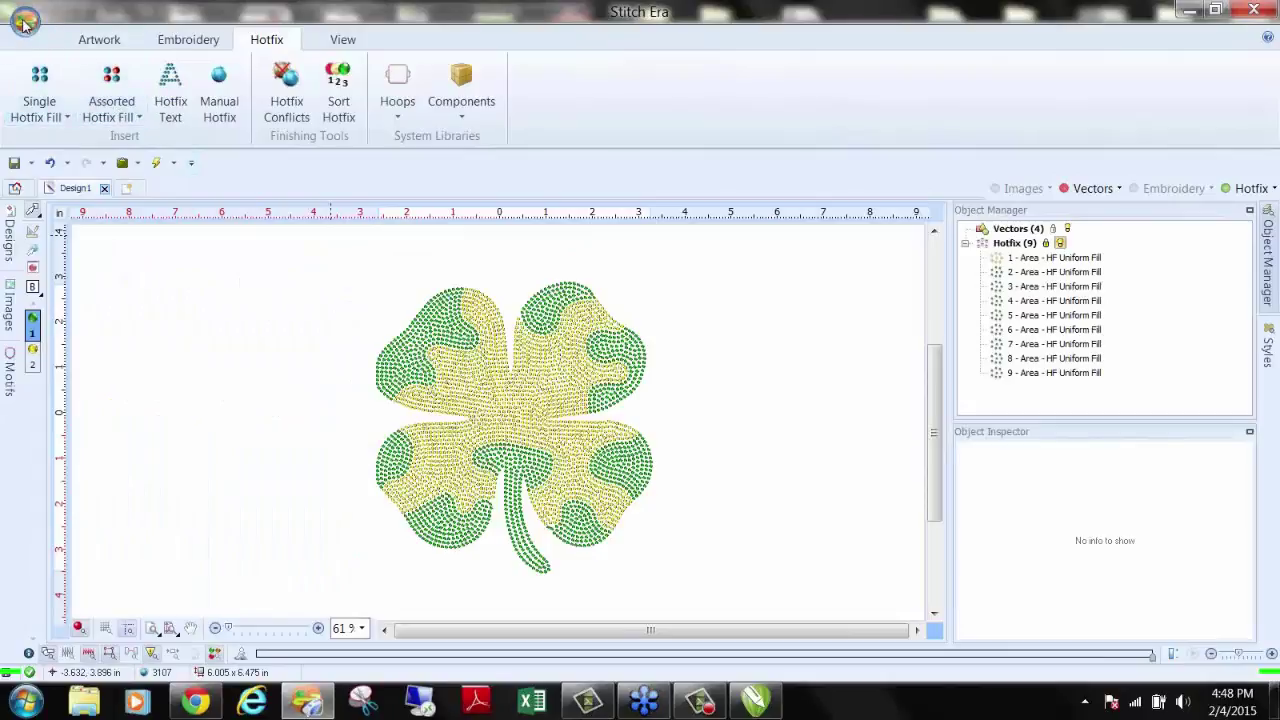
# Step: Review the Send Hotfix to ASP serial option for the clover and leave it unused
pyautogui.click(24, 22)
pyautogui.click(664, 75)
pyautogui.click(25, 20)
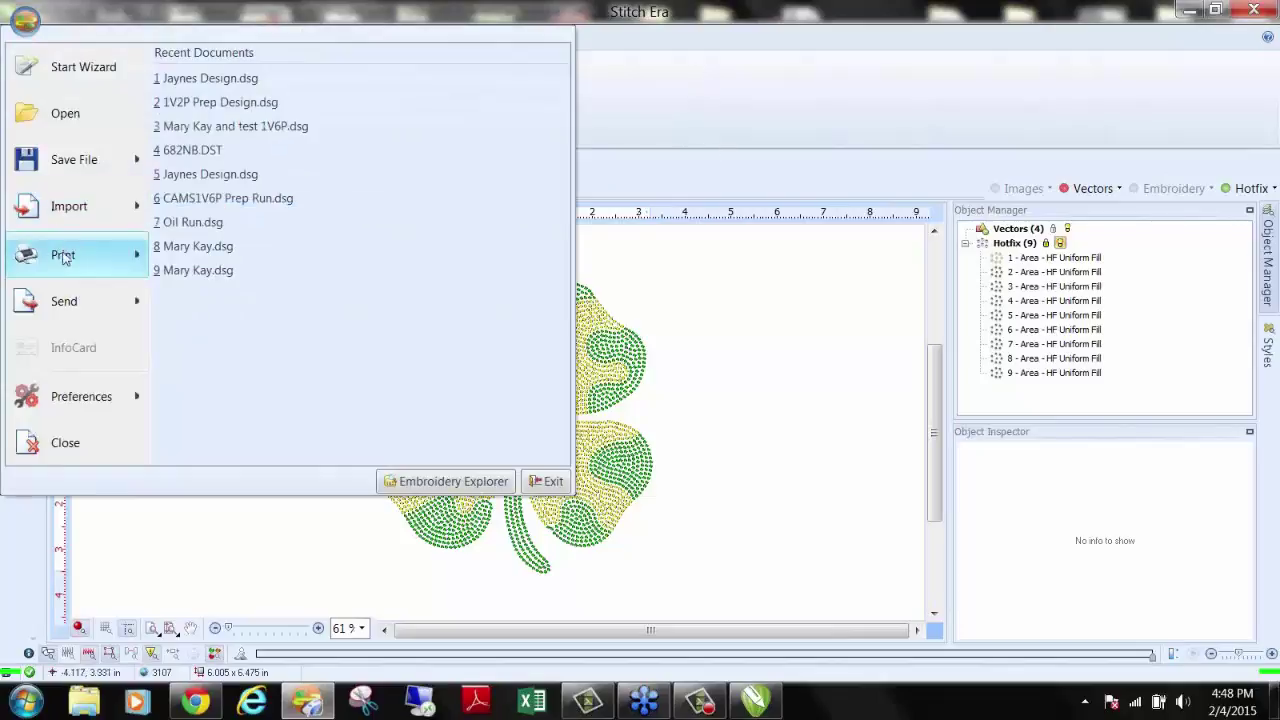
pyautogui.moveTo(71, 310)
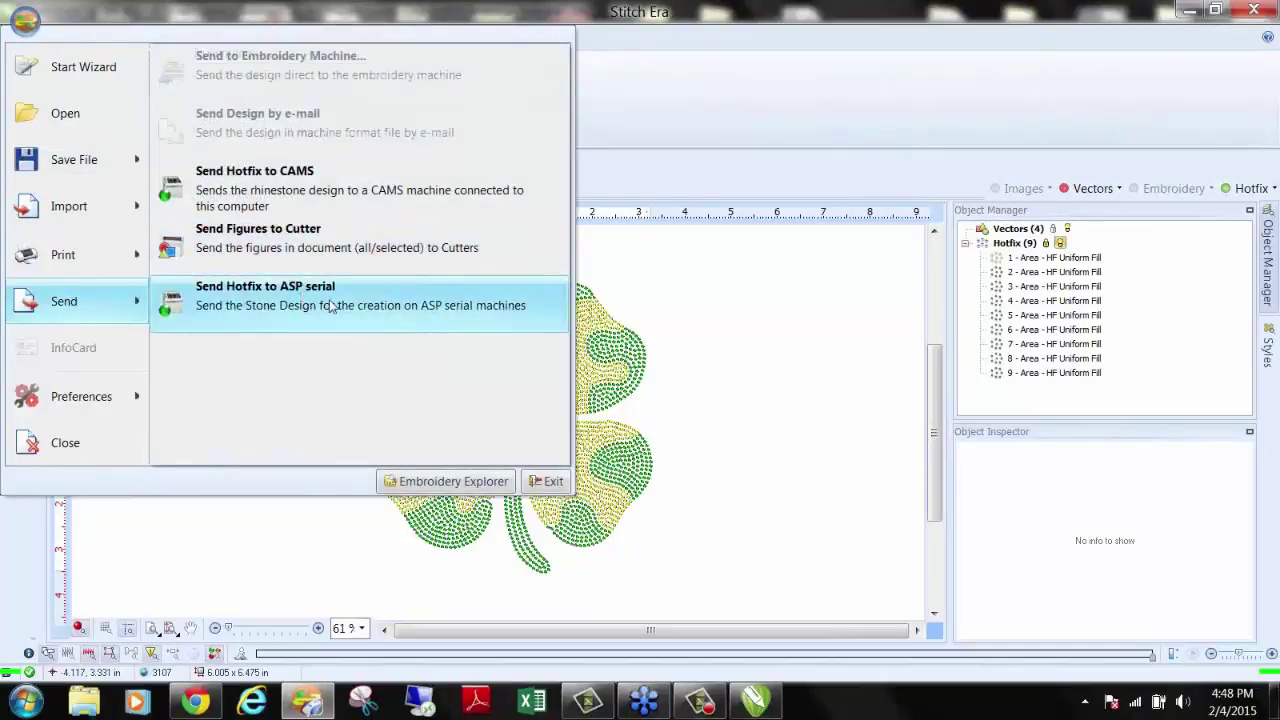
pyautogui.click(810, 120)
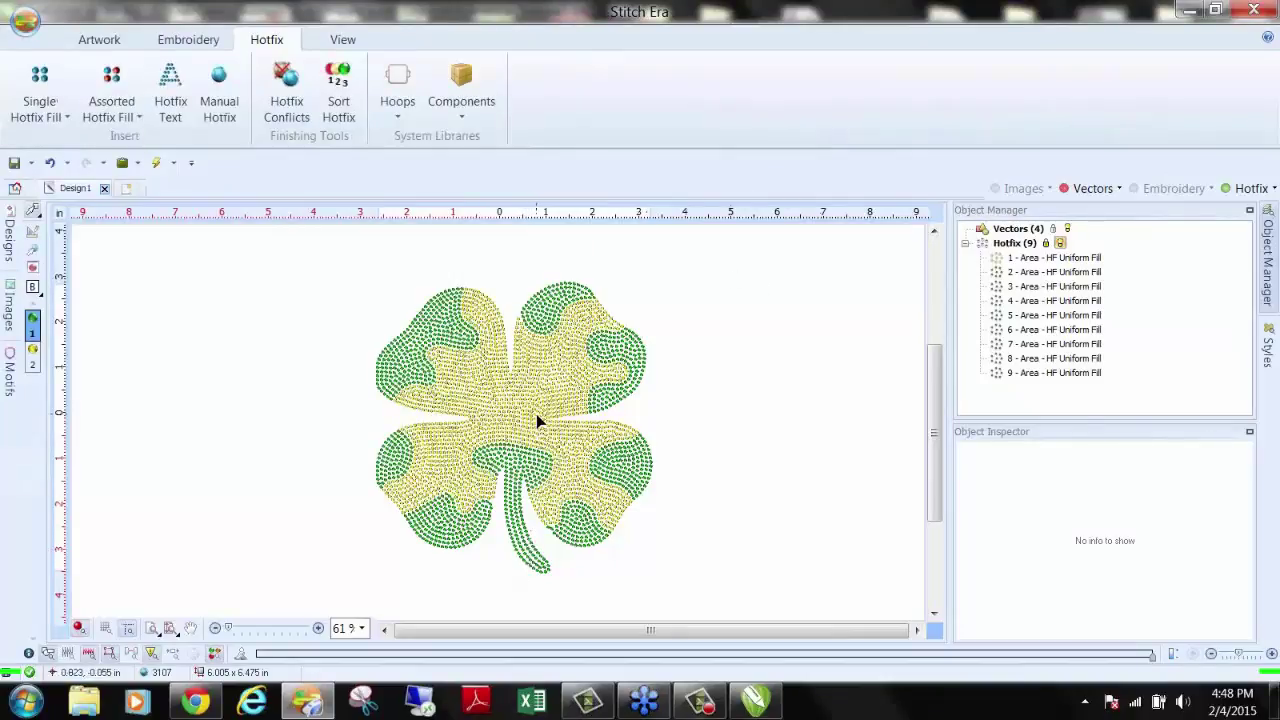
# Step: Select the Citrine area at the clover's centre, examine its stone layout, and clear the selection
pyautogui.scroll(1, 524, 403)
pyautogui.scroll(2, 522, 404)
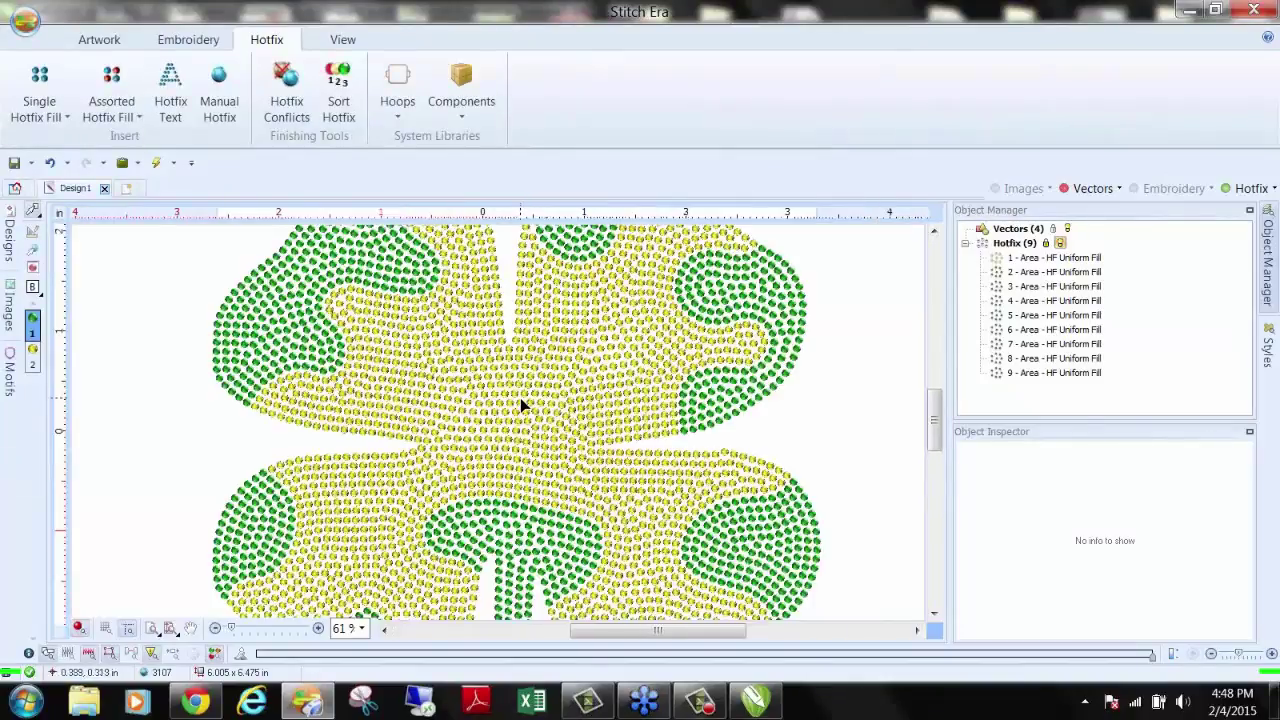
pyautogui.scroll(-3, 520, 404)
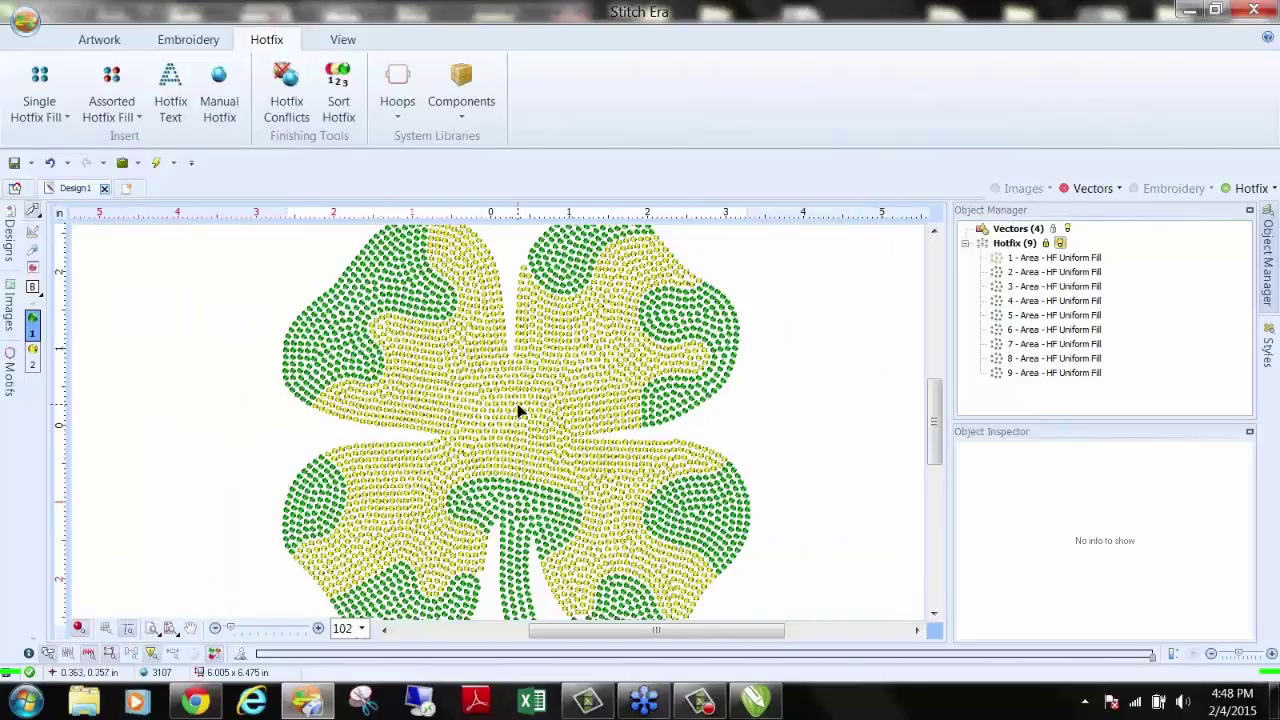
pyautogui.click(525, 400)
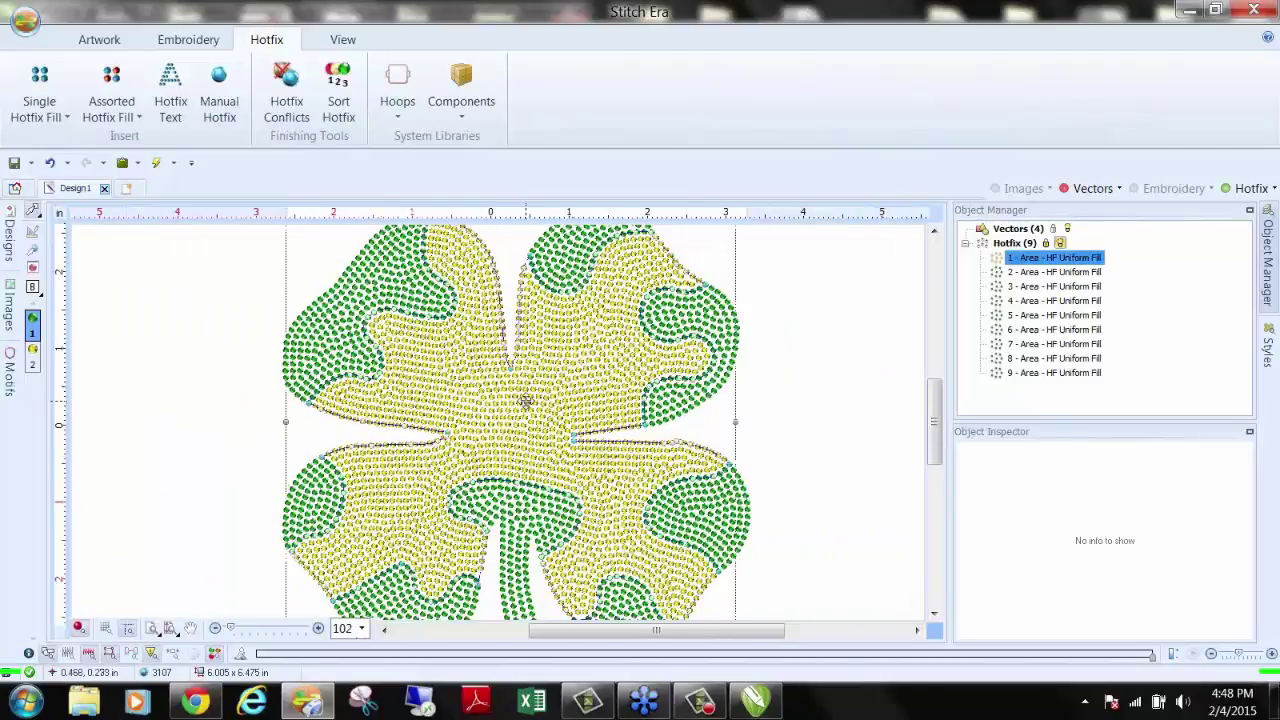
pyautogui.click(805, 346)
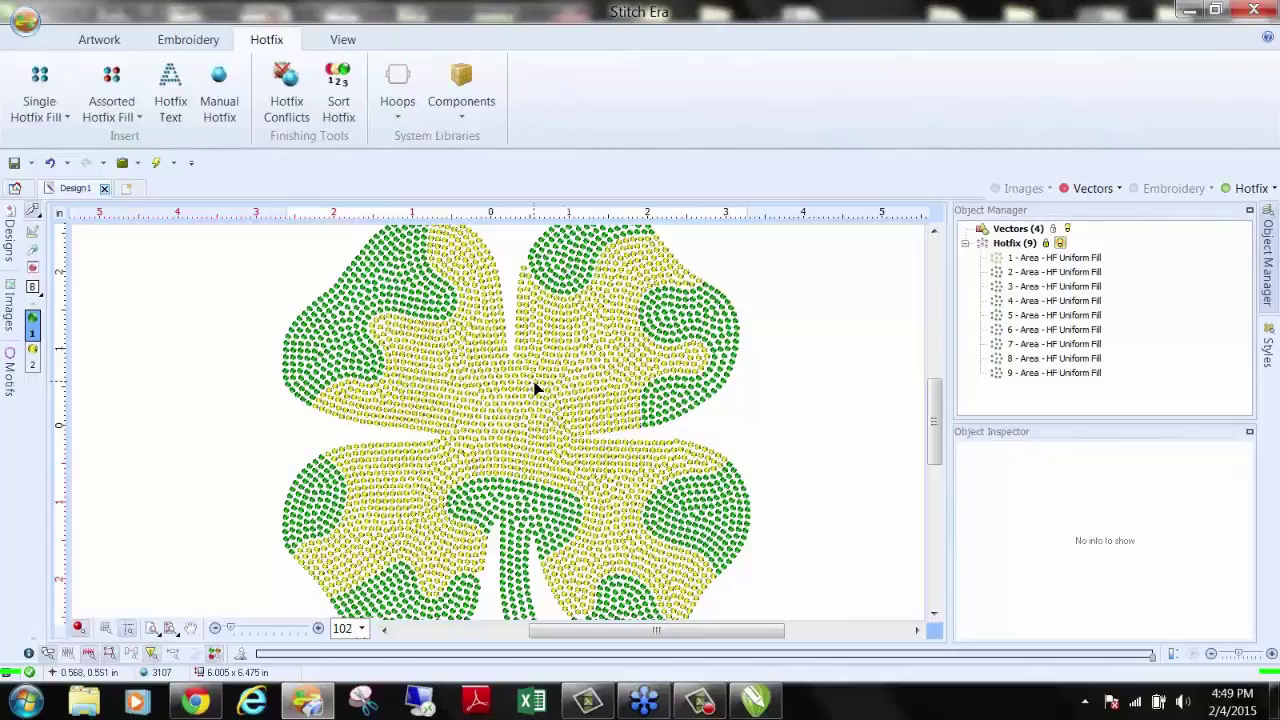
# Step: Examine the Citrine area's outline and stones around the stem and lower leaves, and check the design's total stone count
pyautogui.scroll(-2, 748, 373)
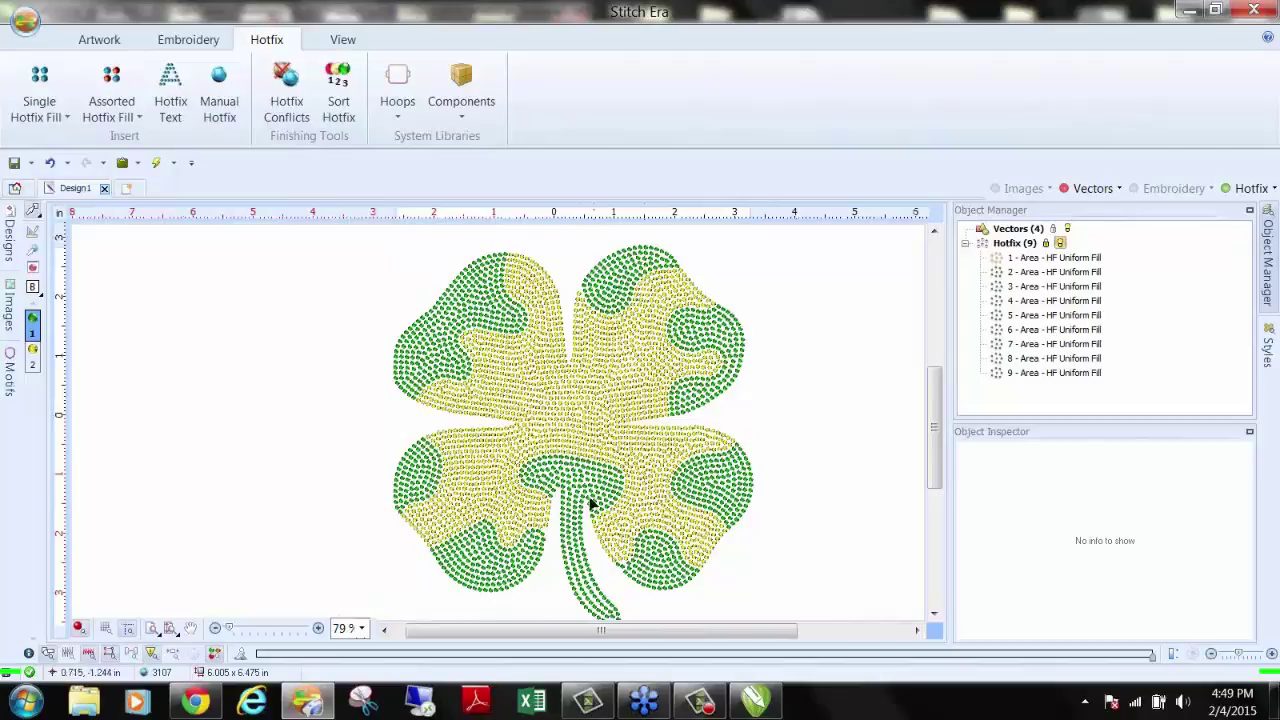
pyautogui.scroll(1, 567, 523)
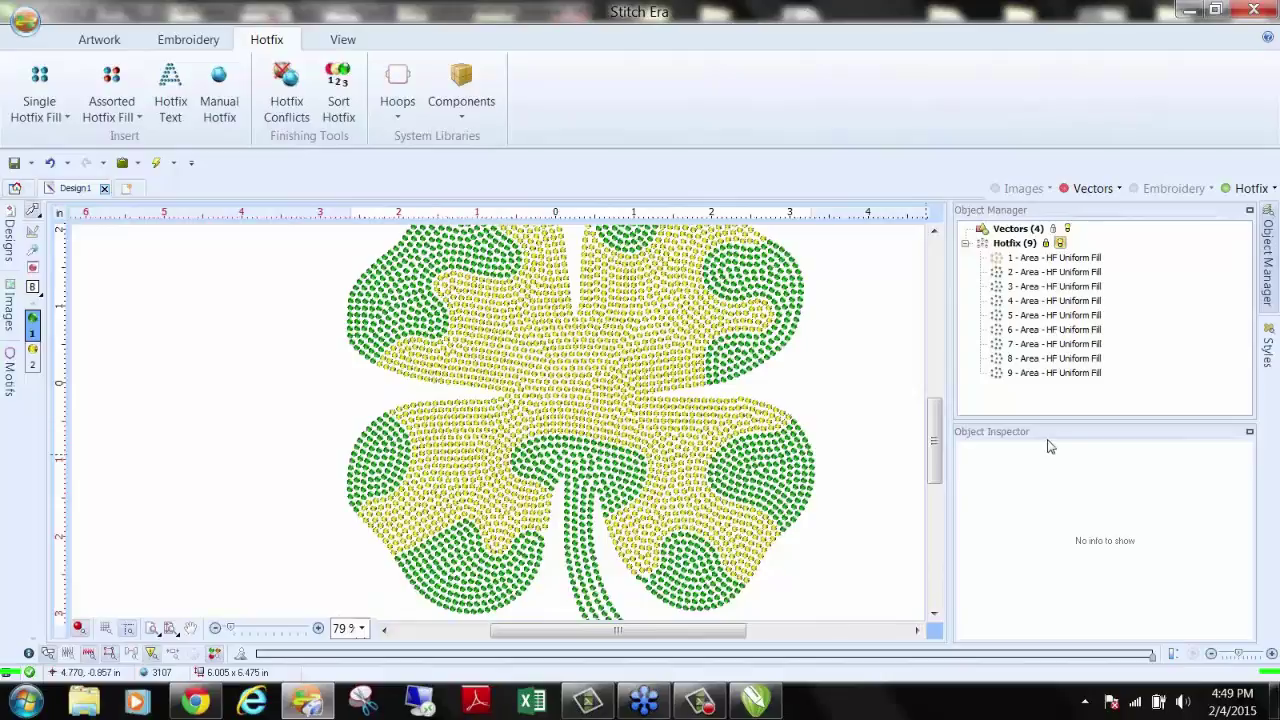
pyautogui.scroll(2, 543, 546)
pyautogui.click(540, 549)
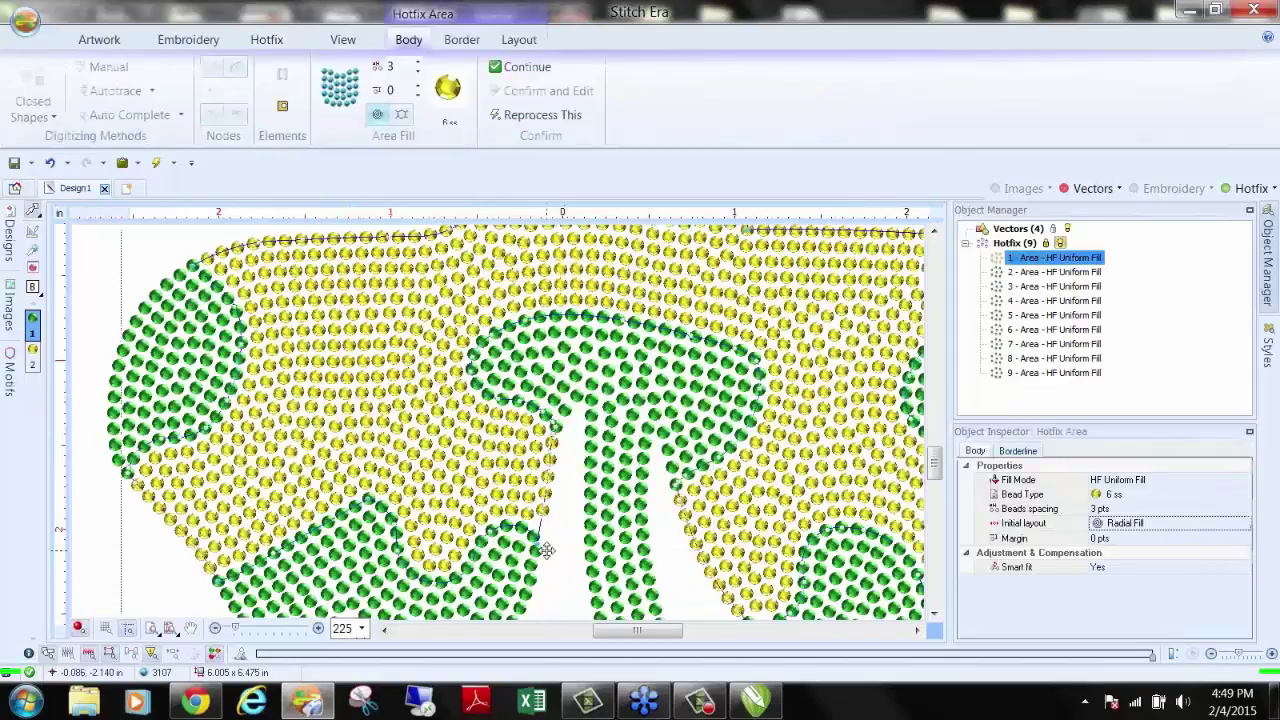
pyautogui.scroll(1, 545, 550)
pyautogui.scroll(-4, 541, 551)
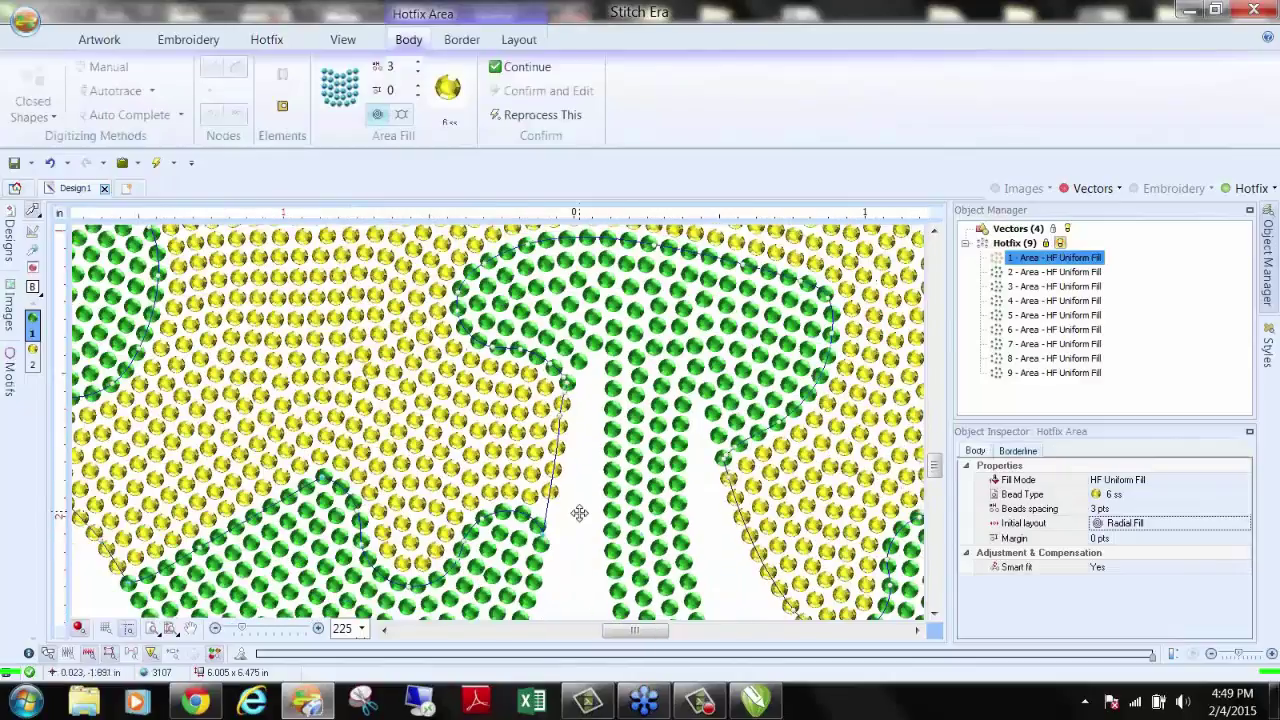
pyautogui.click(619, 386)
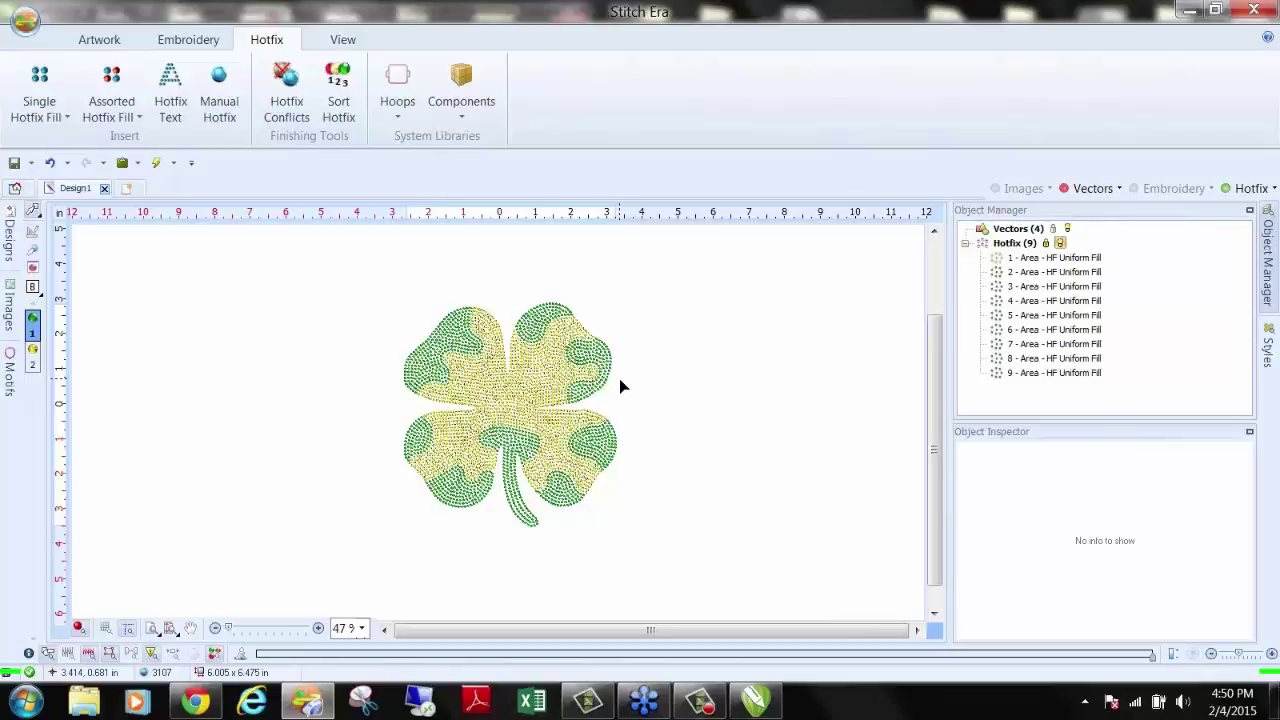
pyautogui.moveTo(157, 675)
# Step: Create a new blank design using the simple wizard
pyautogui.click(128, 189)
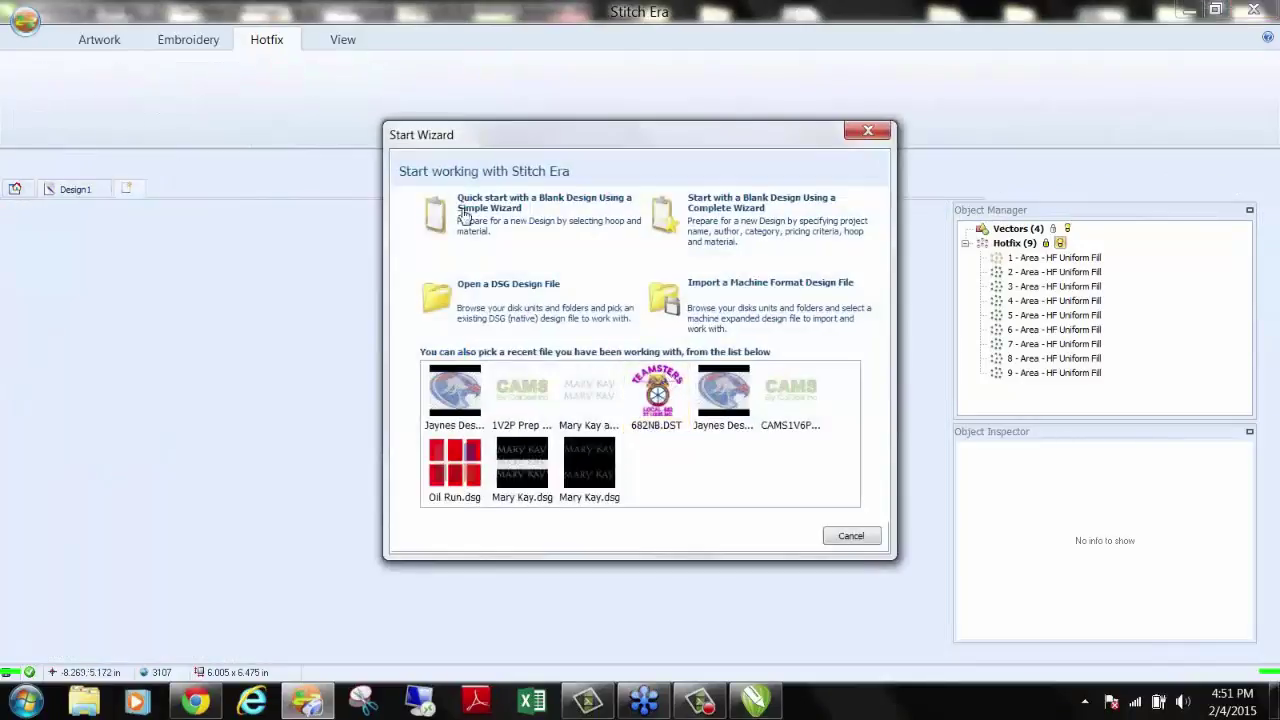
pyautogui.click(464, 214)
pyautogui.click(787, 540)
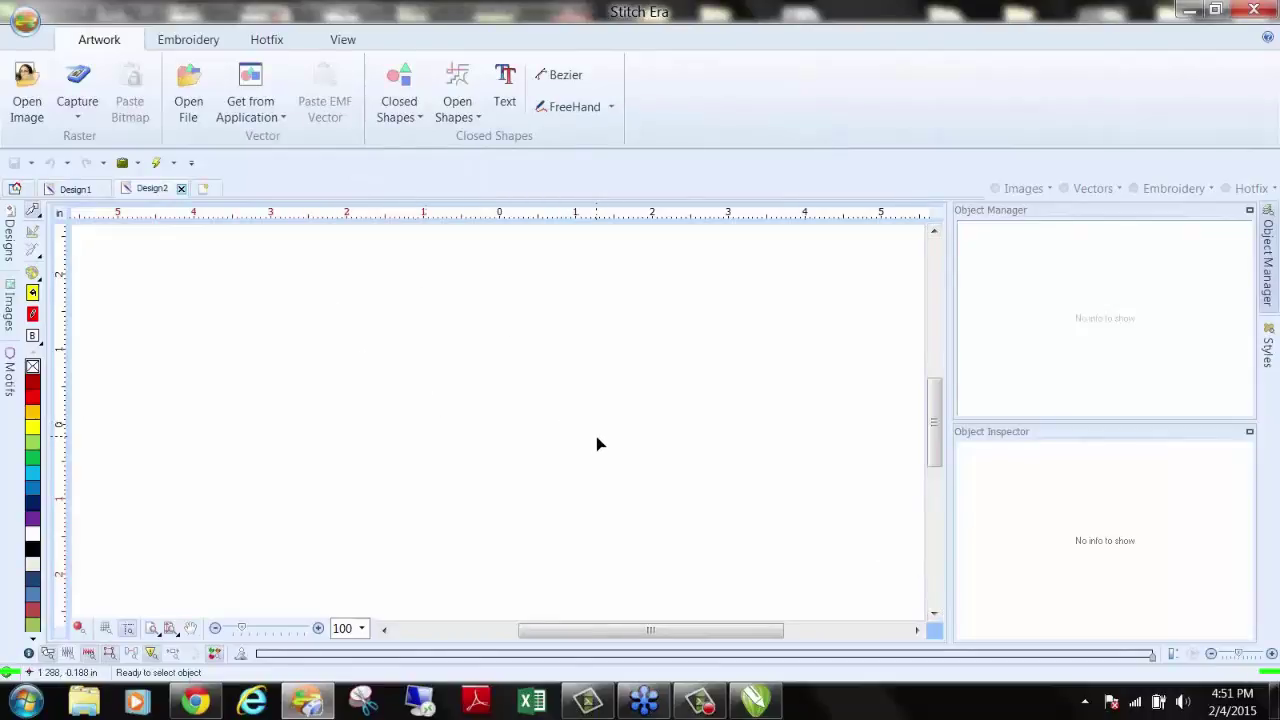
# Step: Import the YNG file California girl.yng from the GemMaster Designs folder on the Desktop
pyautogui.click(25, 20)
pyautogui.moveTo(71, 207)
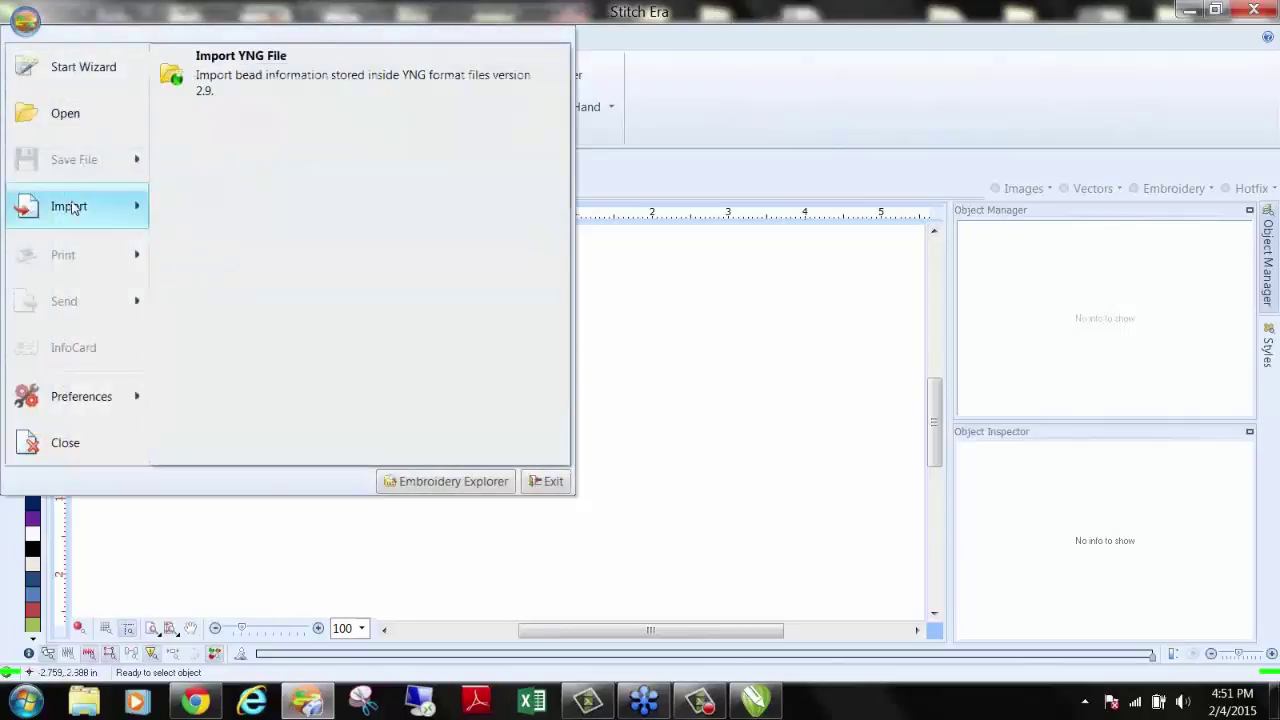
pyautogui.click(271, 60)
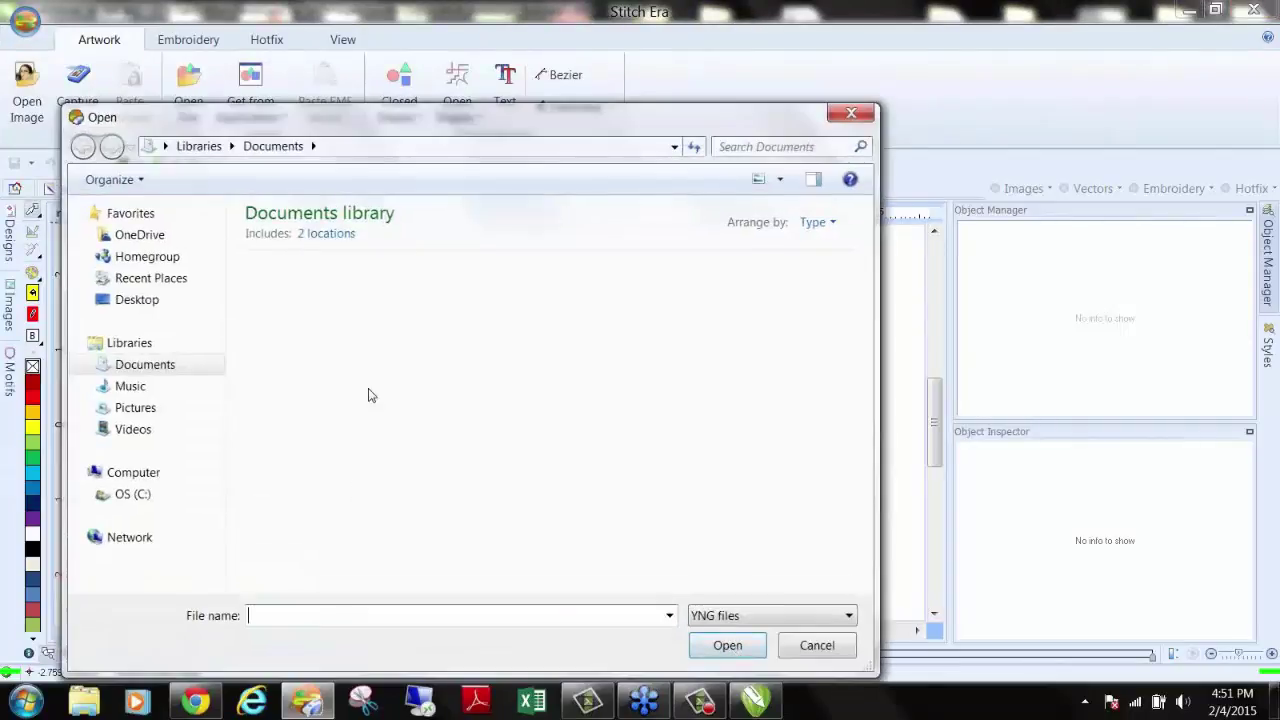
pyautogui.click(110, 299)
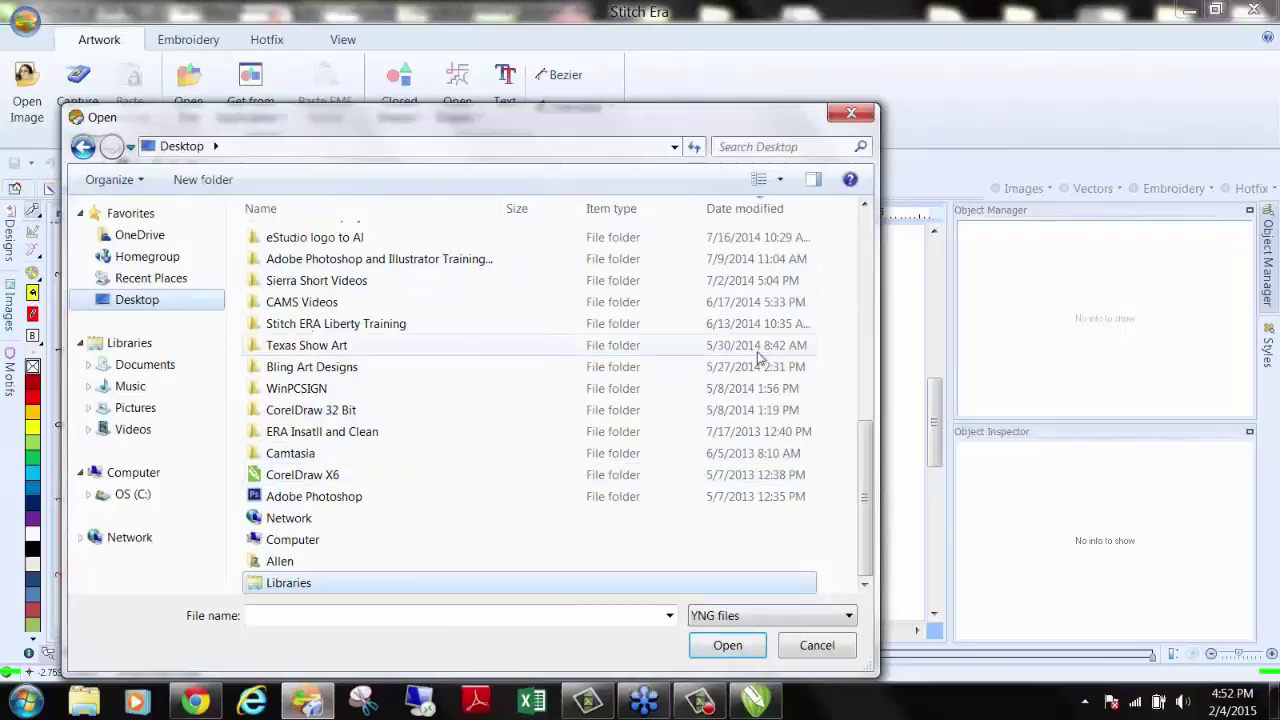
pyautogui.moveTo(858, 457); pyautogui.dragTo(866, 297)
pyautogui.doubleClick(289, 318)
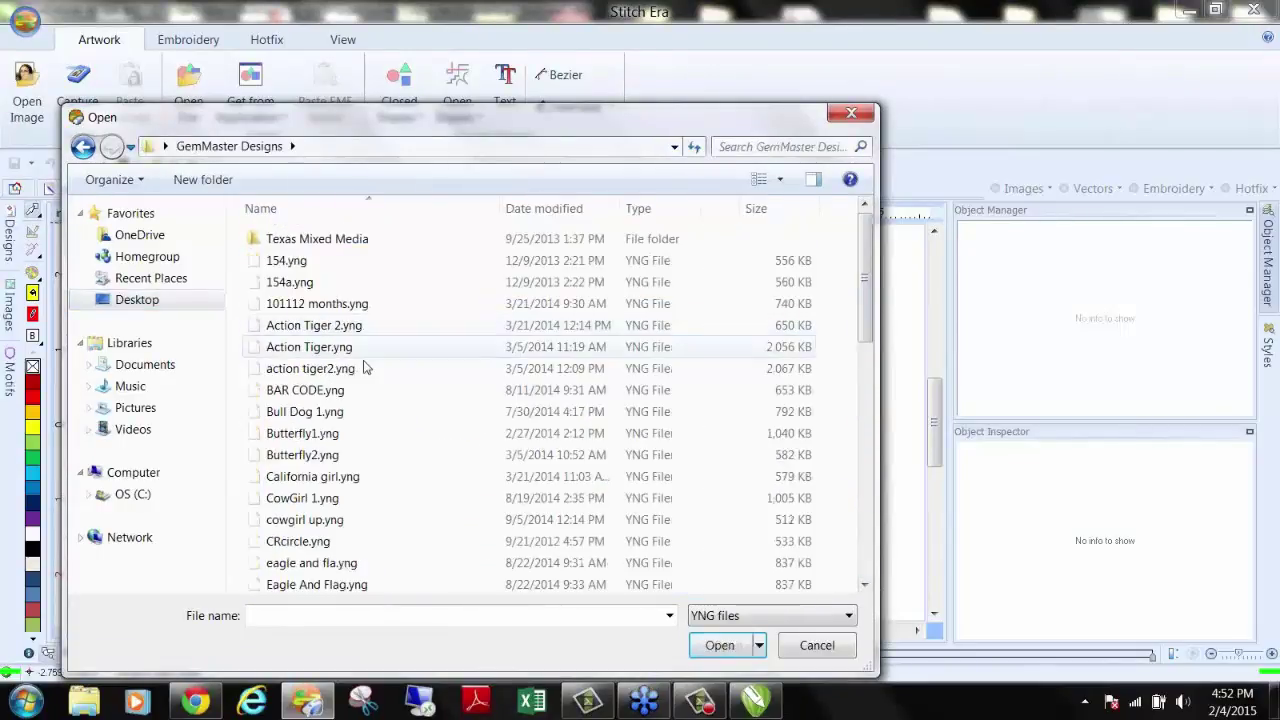
pyautogui.click(316, 480)
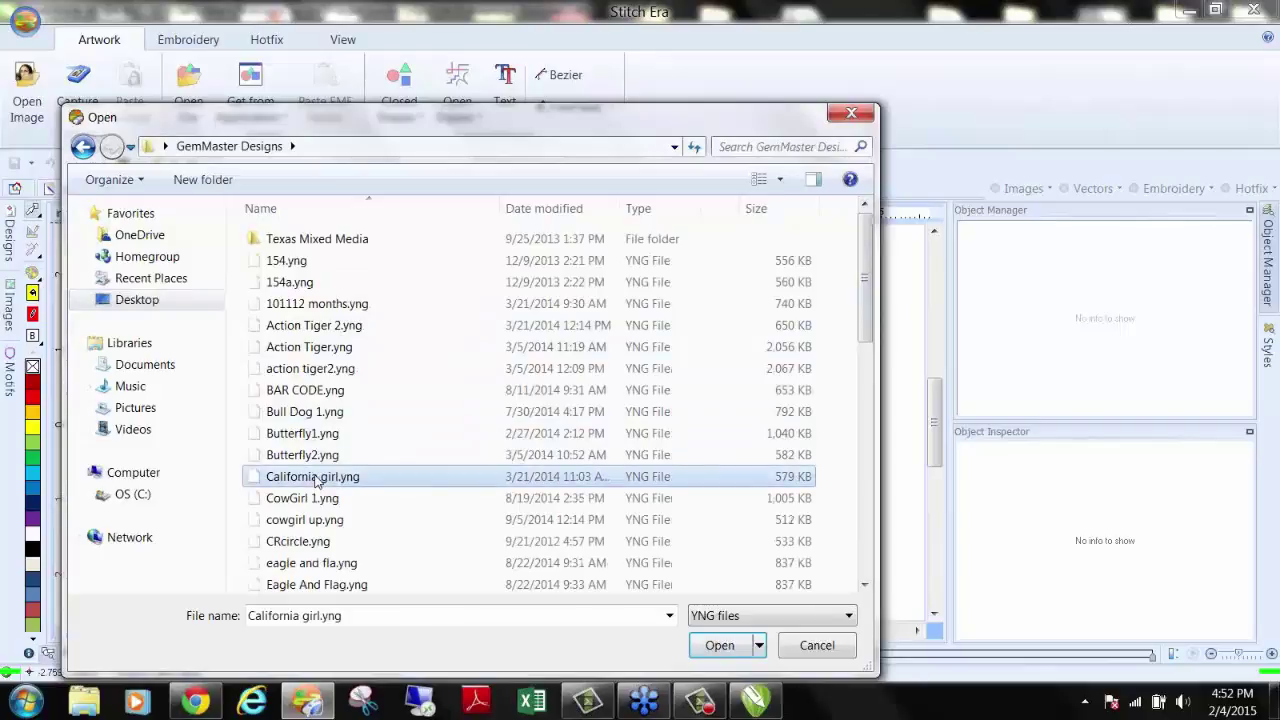
pyautogui.doubleClick(316, 480)
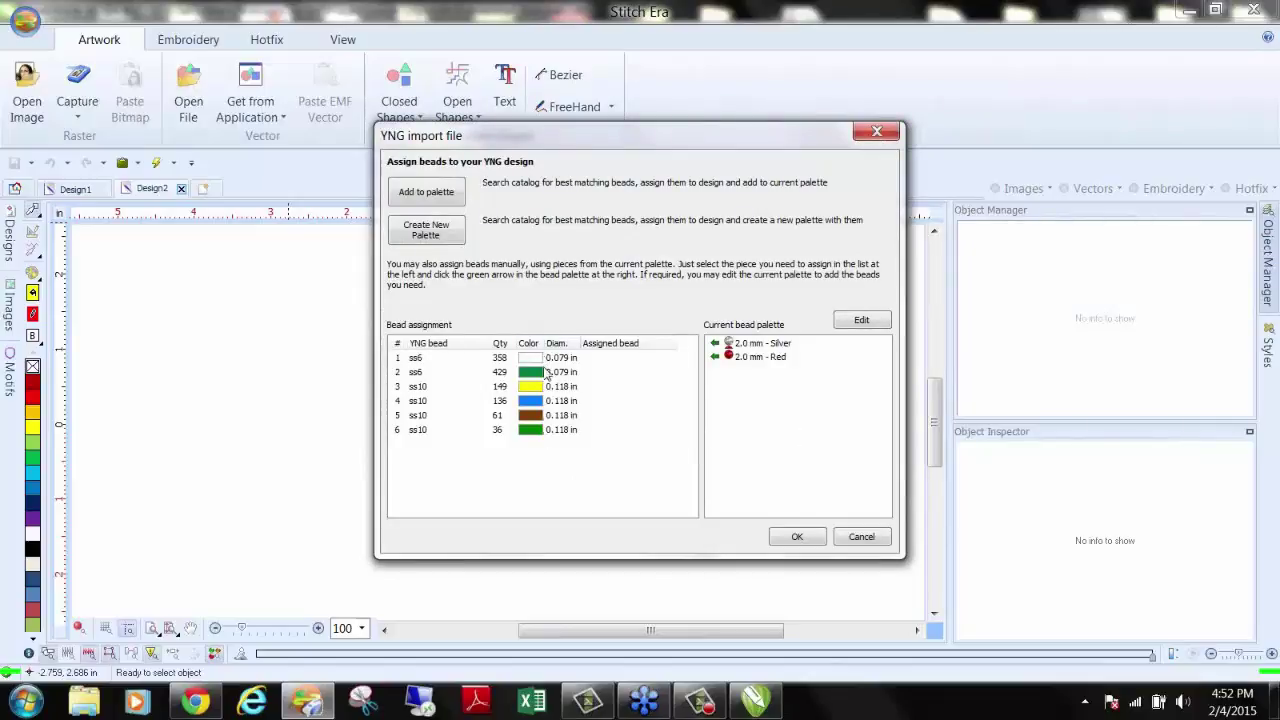
# Step: Complete the YNG import with a new palette of best-matching catalog beads, and place the deselected design near the workspace centre
pyautogui.click(436, 232)
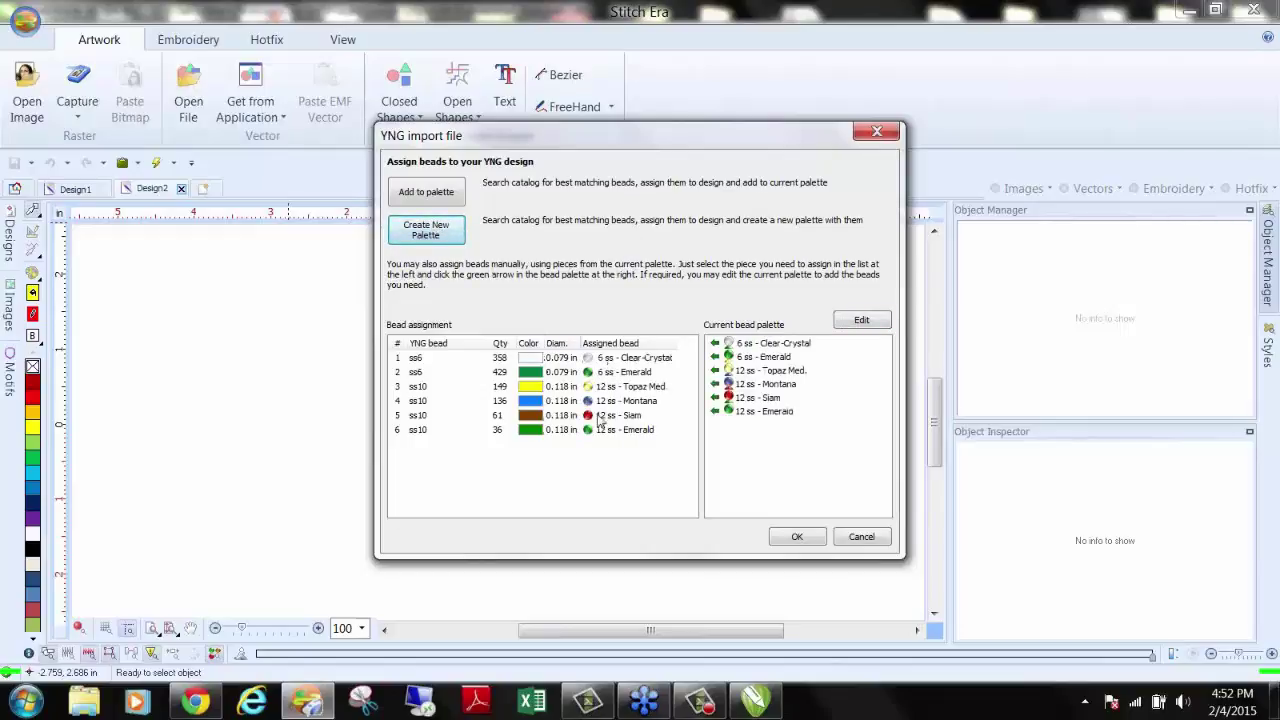
pyautogui.click(793, 538)
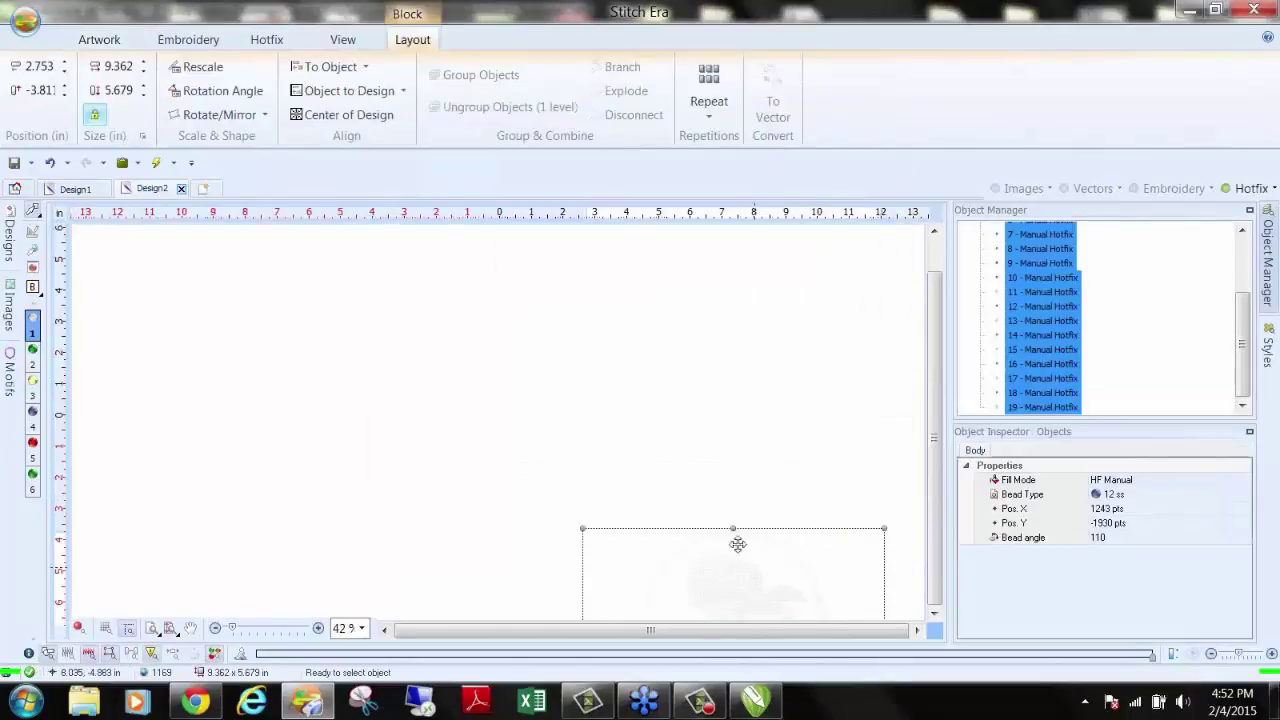
pyautogui.click(209, 357)
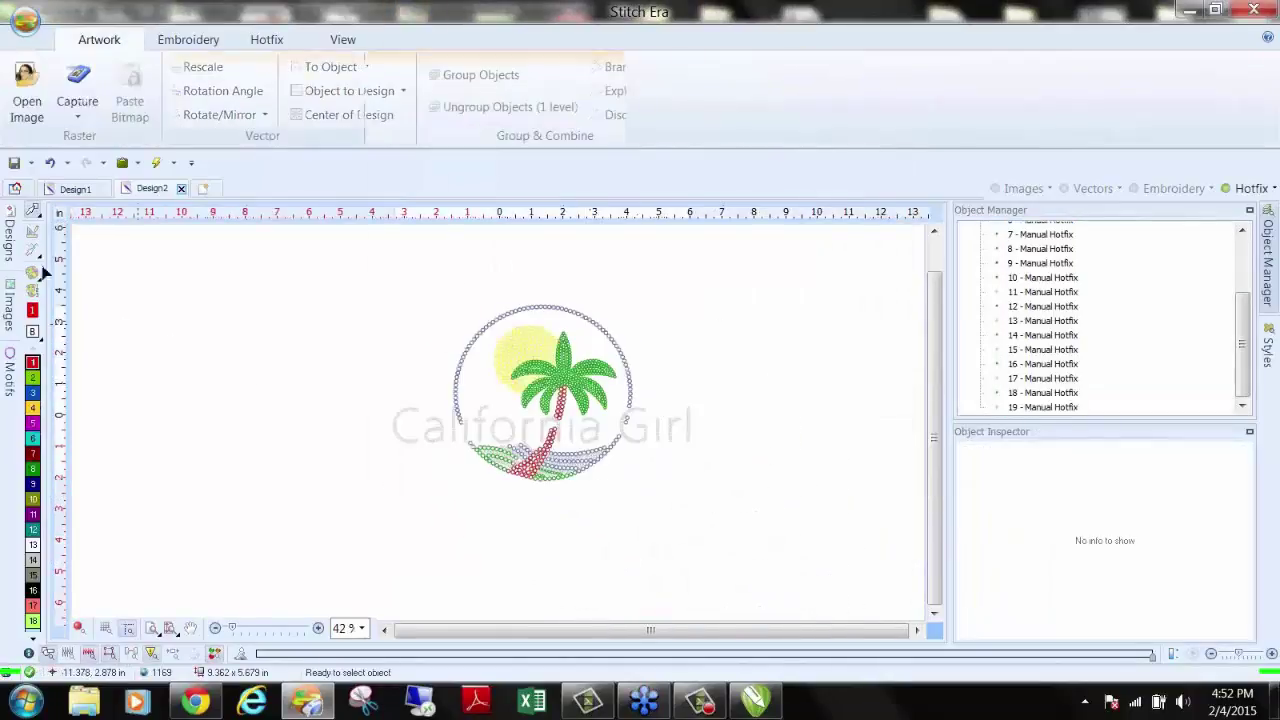
# Step: Set the workspace background colour to black, with red, green and blue at 0
pyautogui.click(37, 343)
pyautogui.click(214, 337)
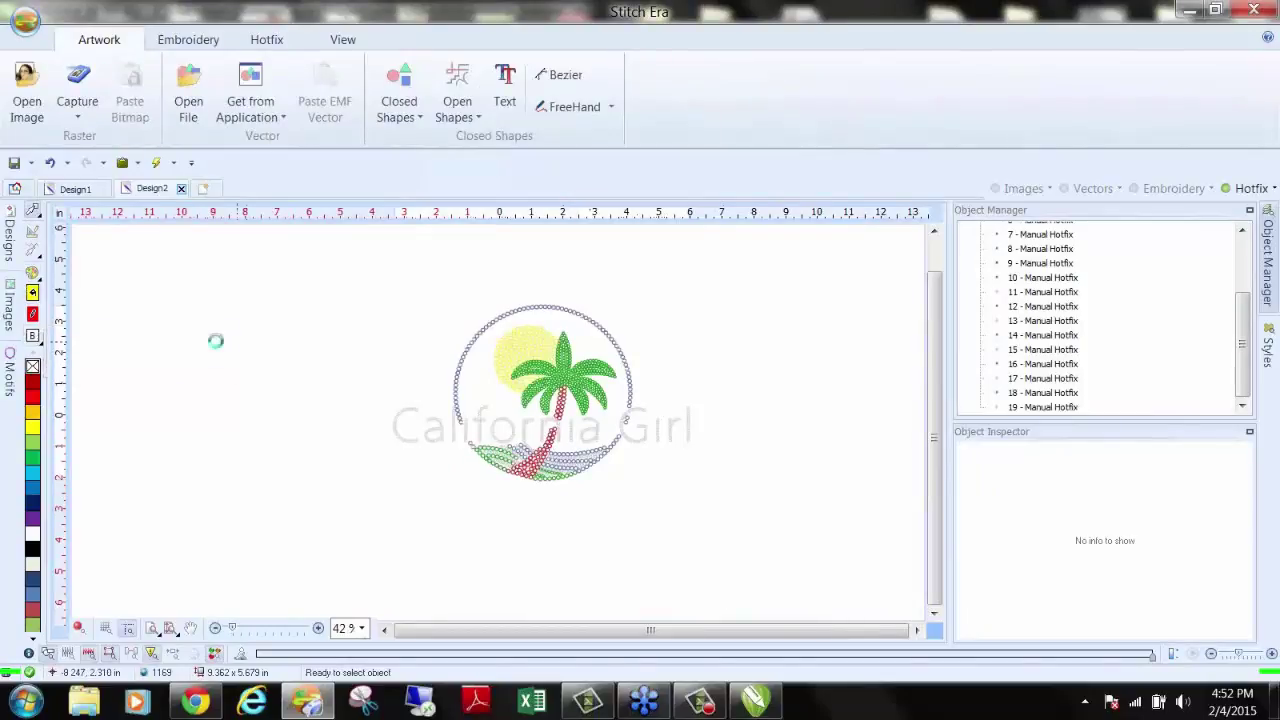
pyautogui.click(605, 232)
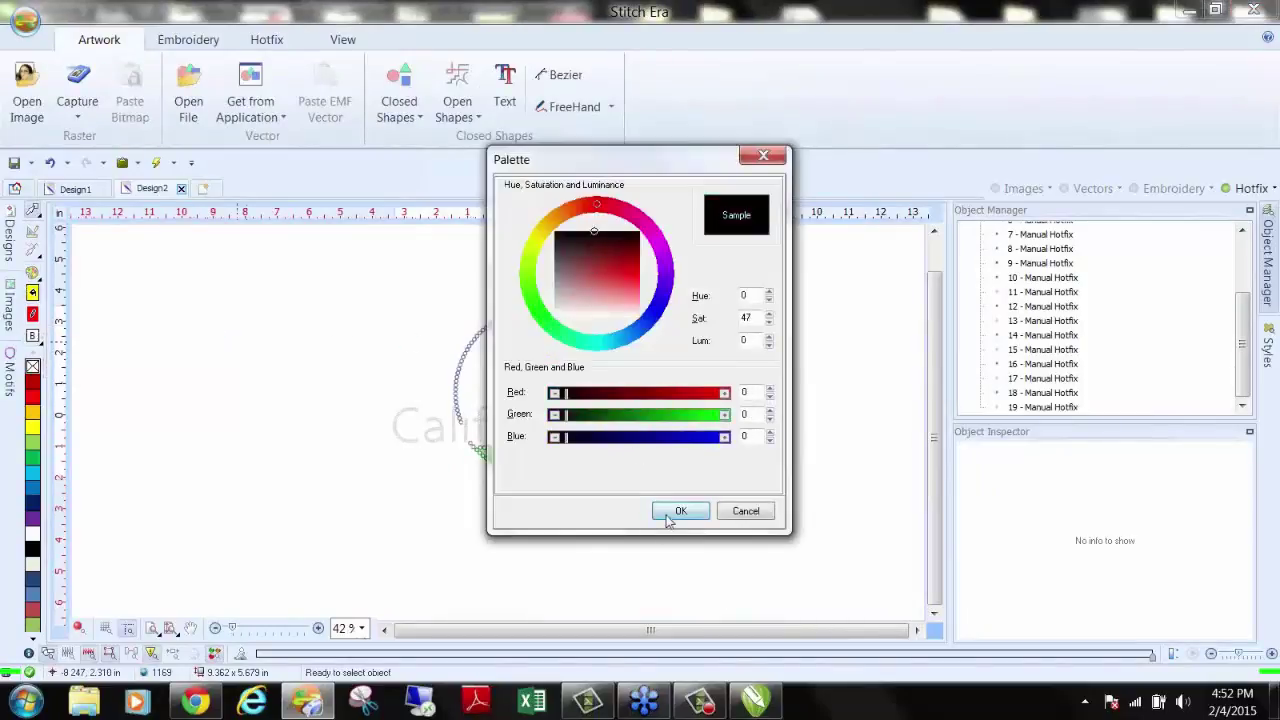
pyautogui.click(680, 511)
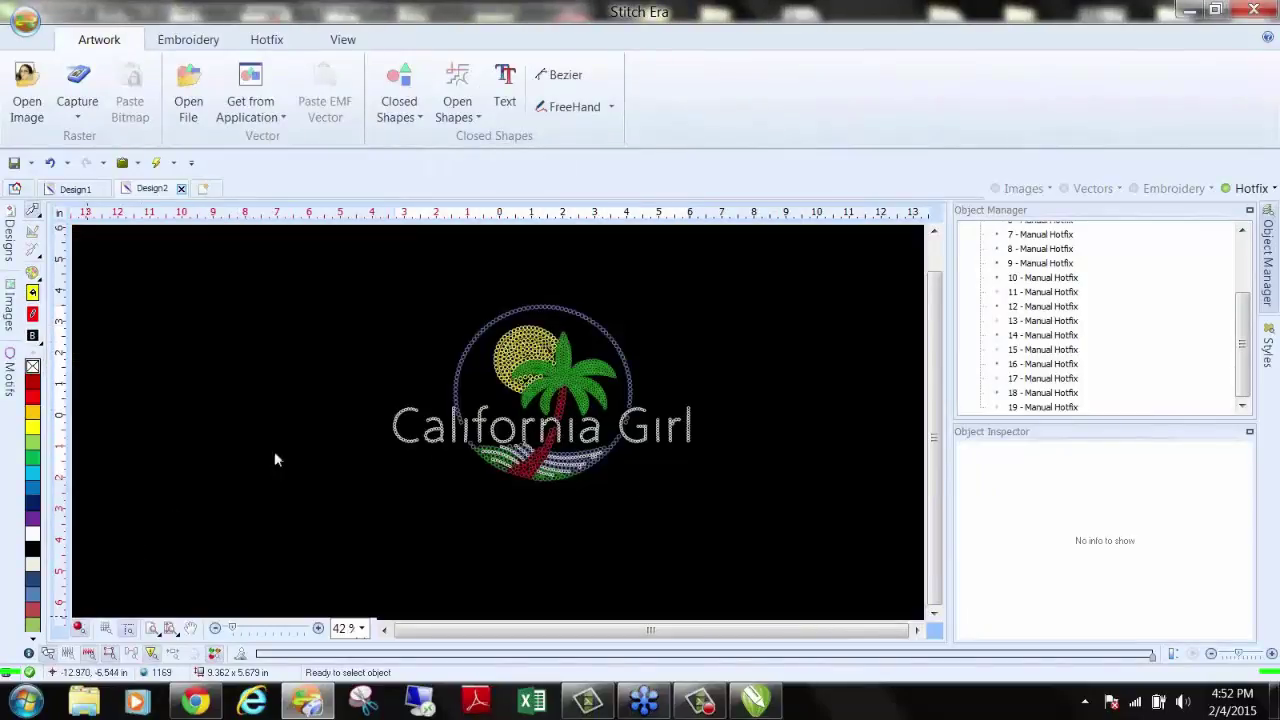